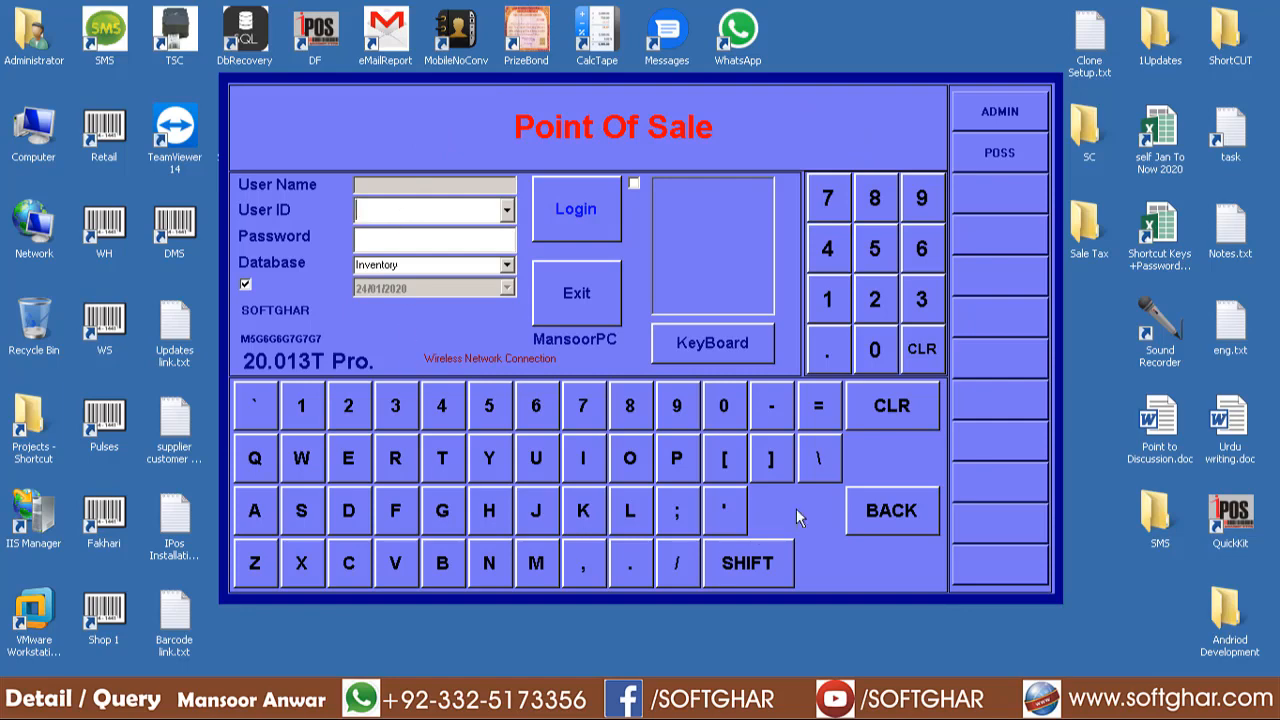
Log in to the Inventory database as ADMIN with the administrator password
left_click(1012, 118)
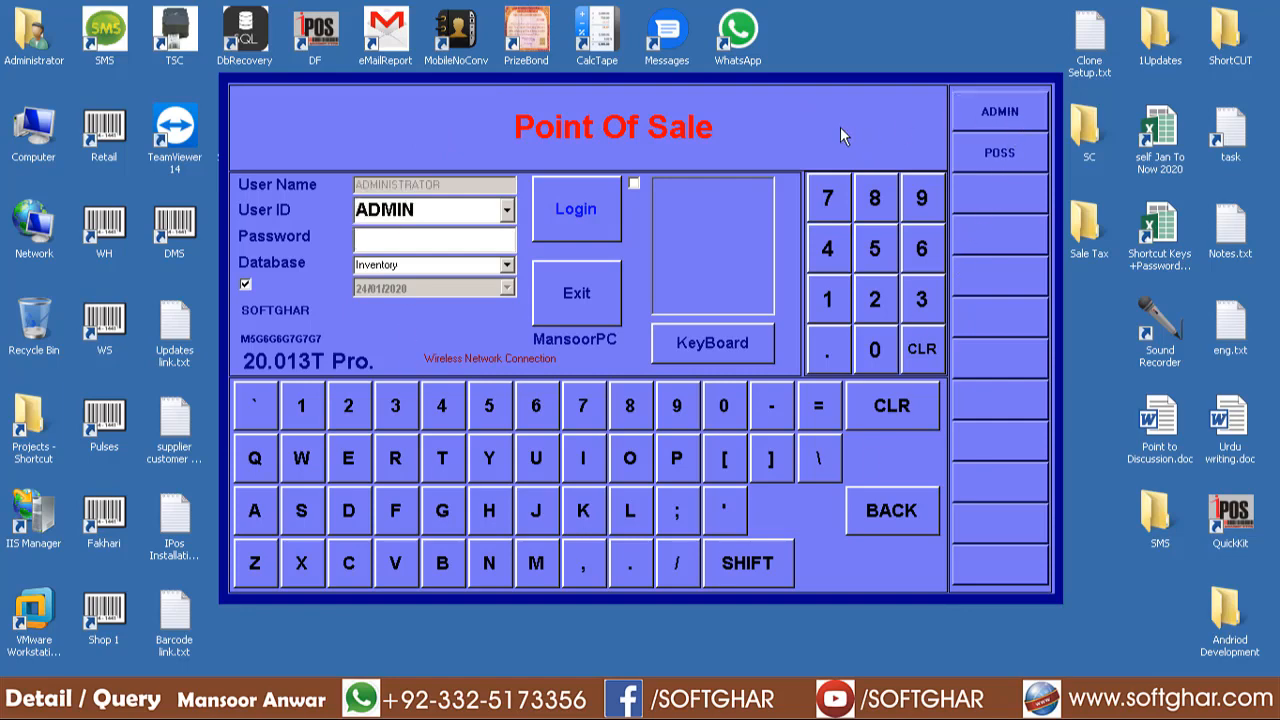
type("*****")
left_click(607, 226)
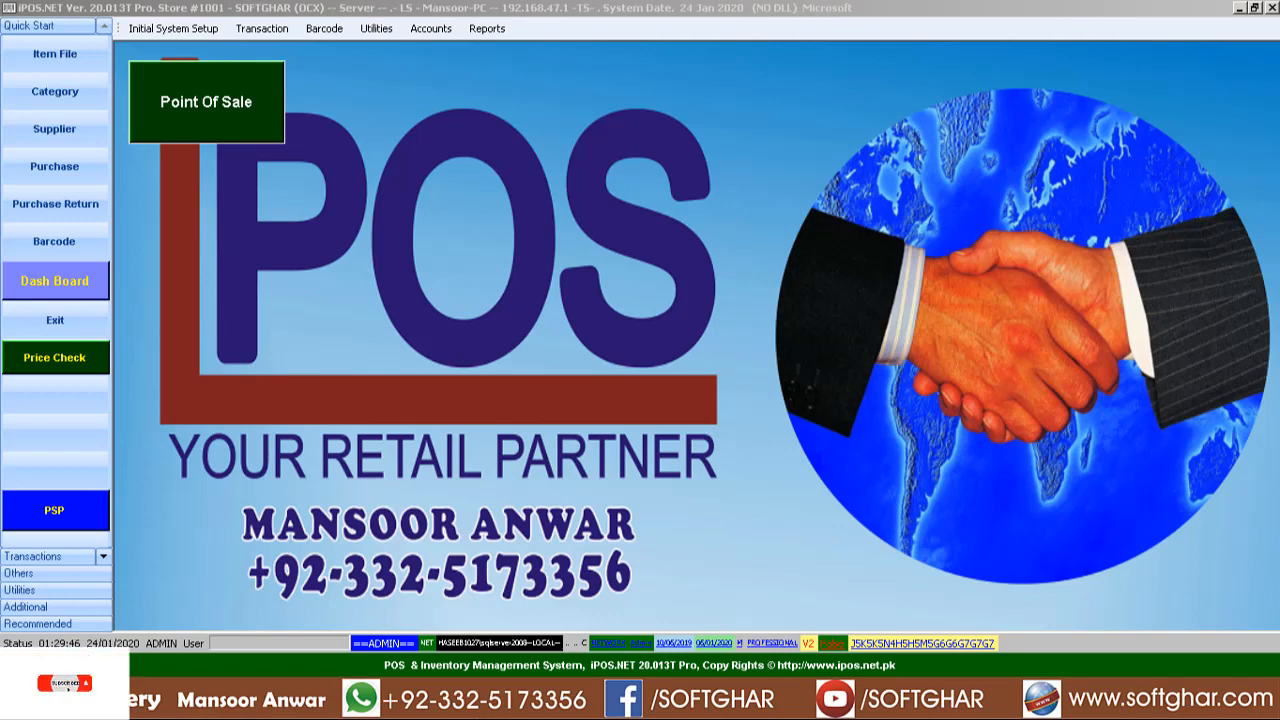
key("alt+Tab")
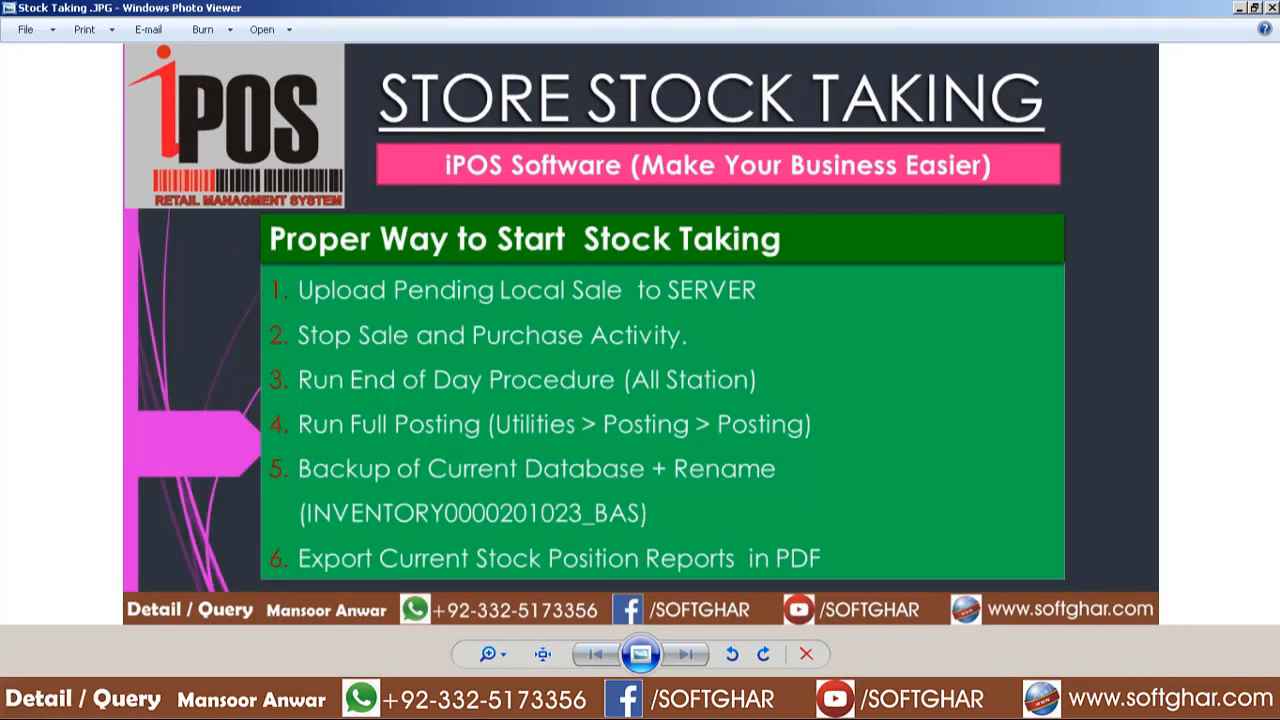
key("alt+Tab")
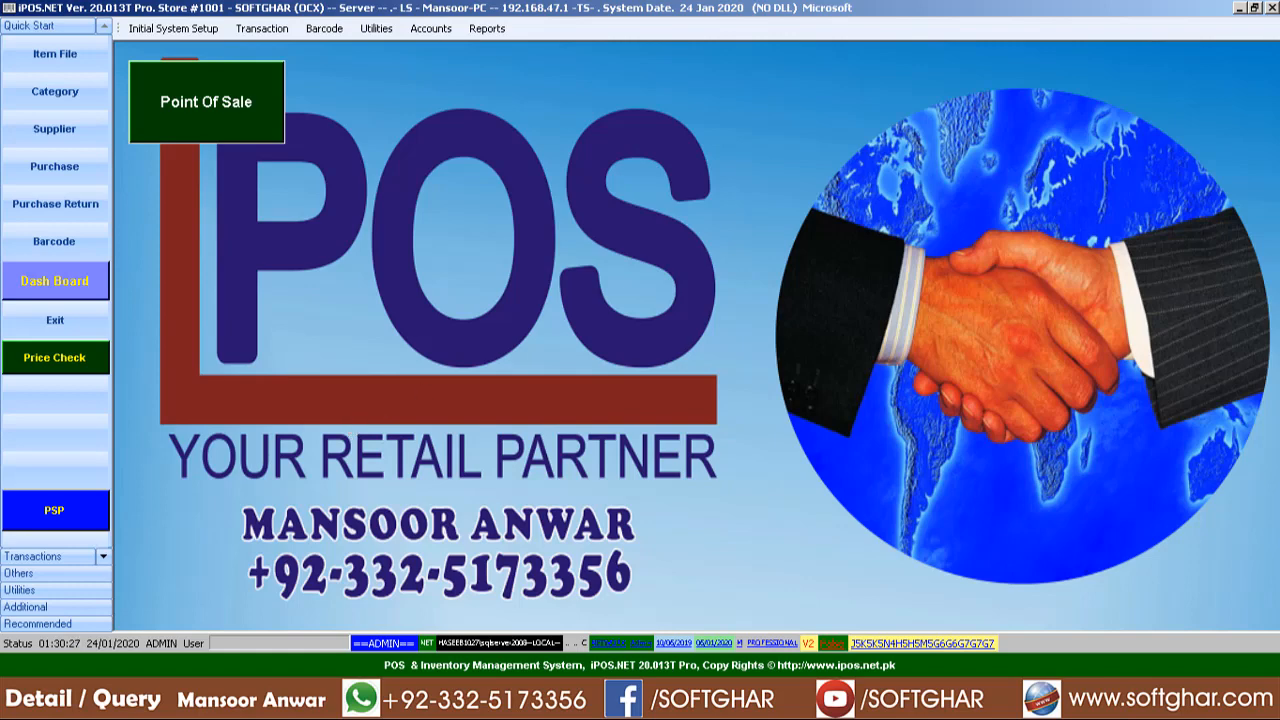
left_click(206, 107)
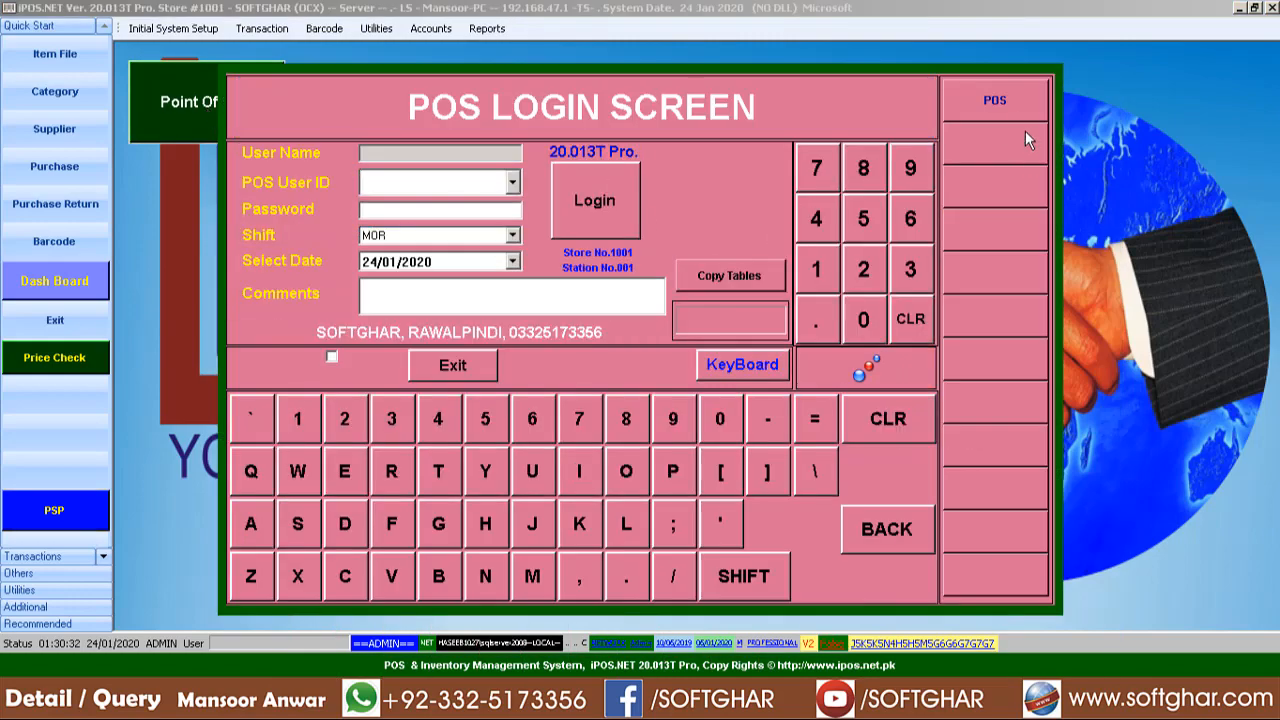
left_click(974, 119)
type("1")
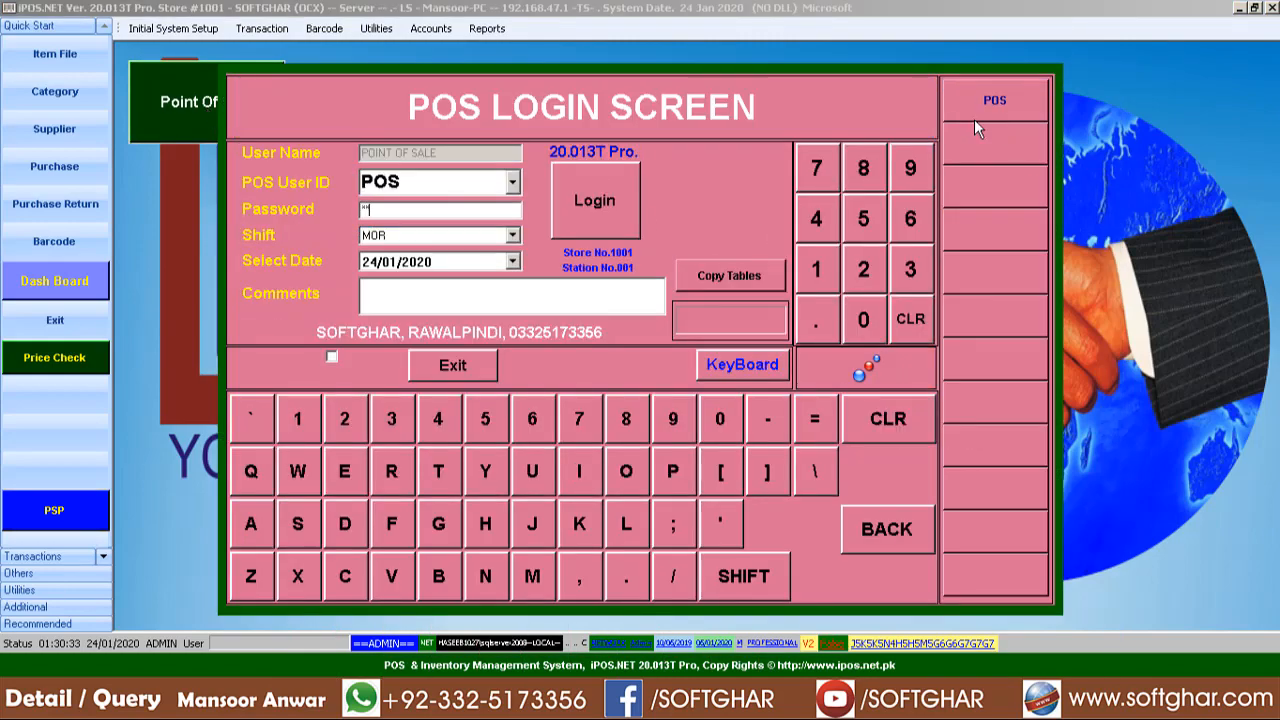
type("1")
left_click(620, 212)
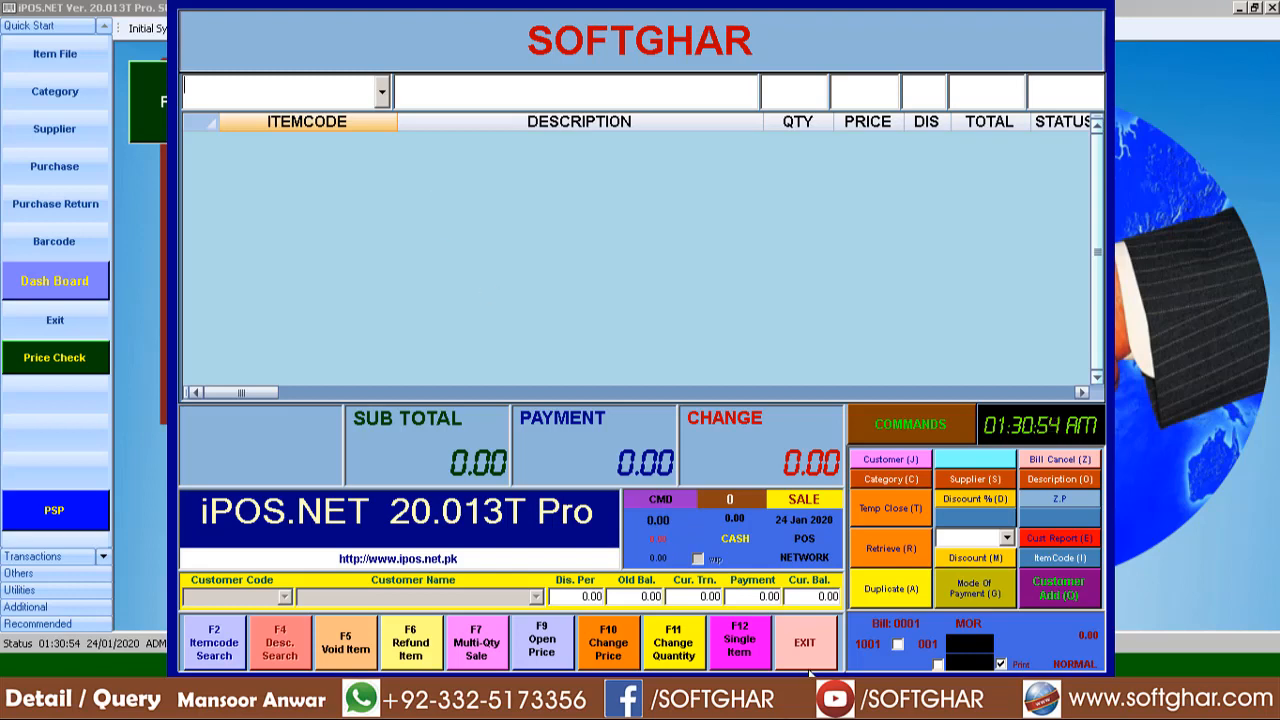
left_click(808, 662)
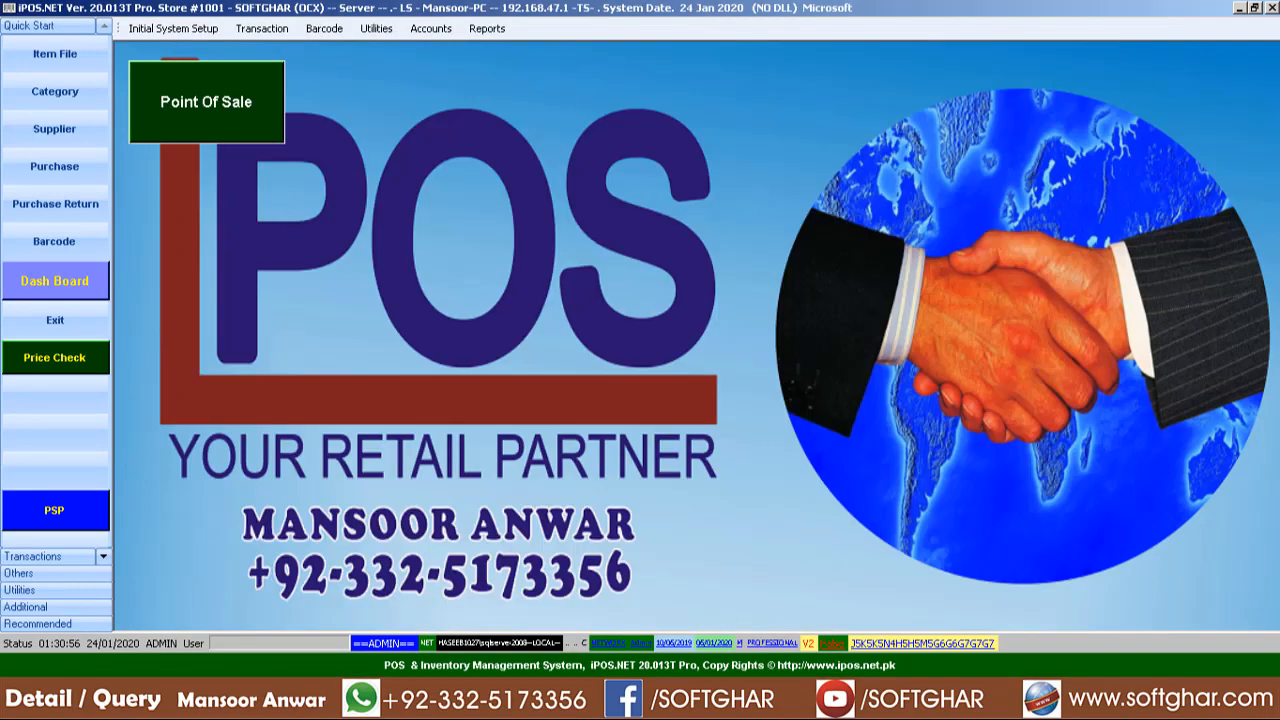
key("alt+Tab")
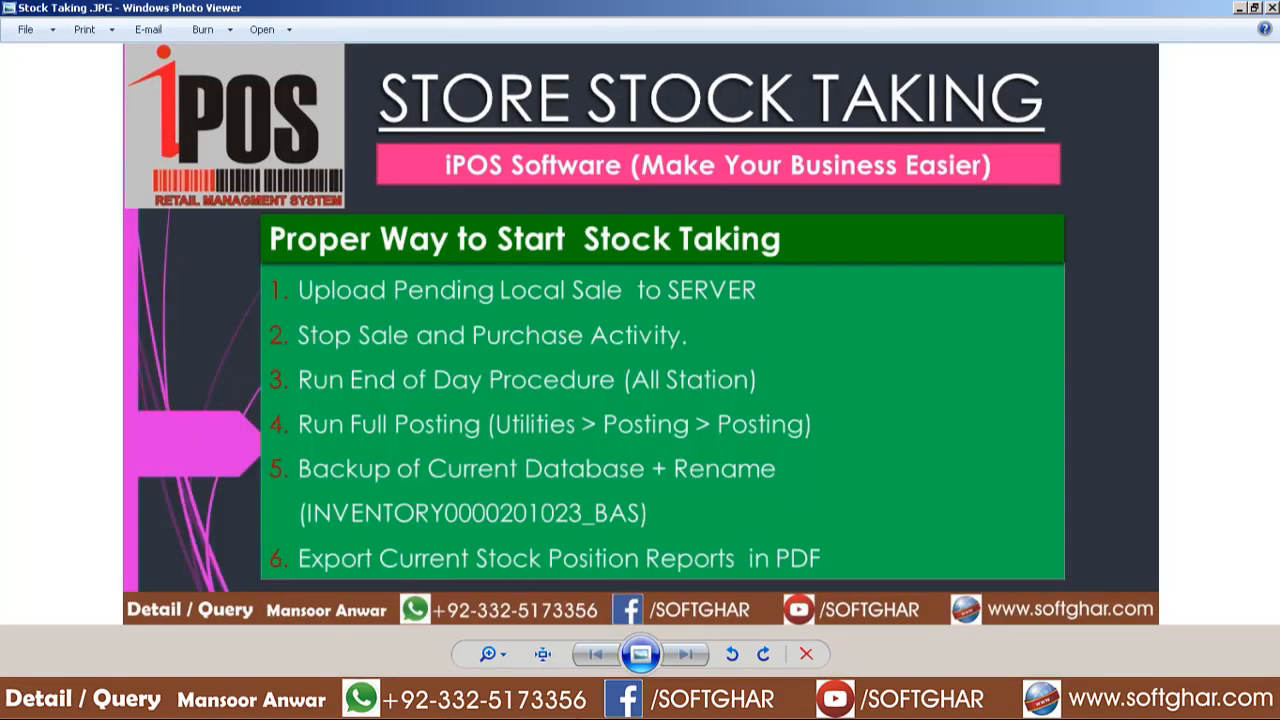
left_click(430, 651)
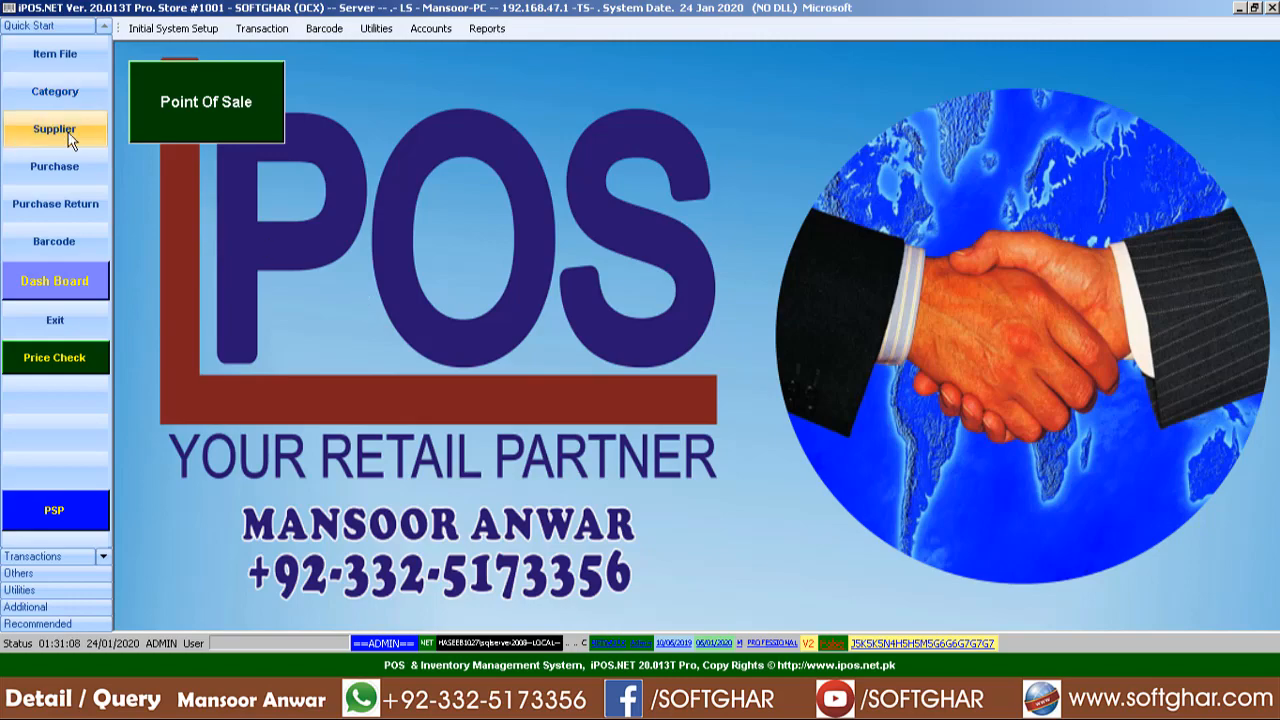
left_click(419, 673)
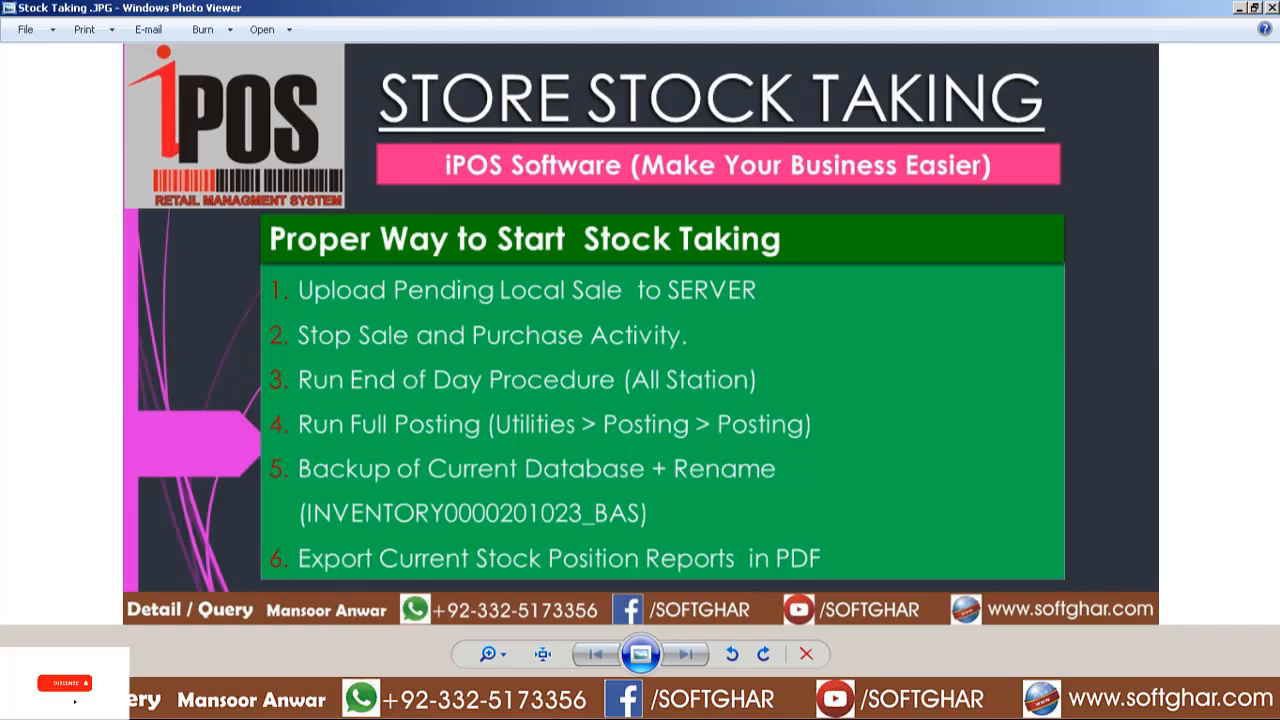
left_click(419, 697)
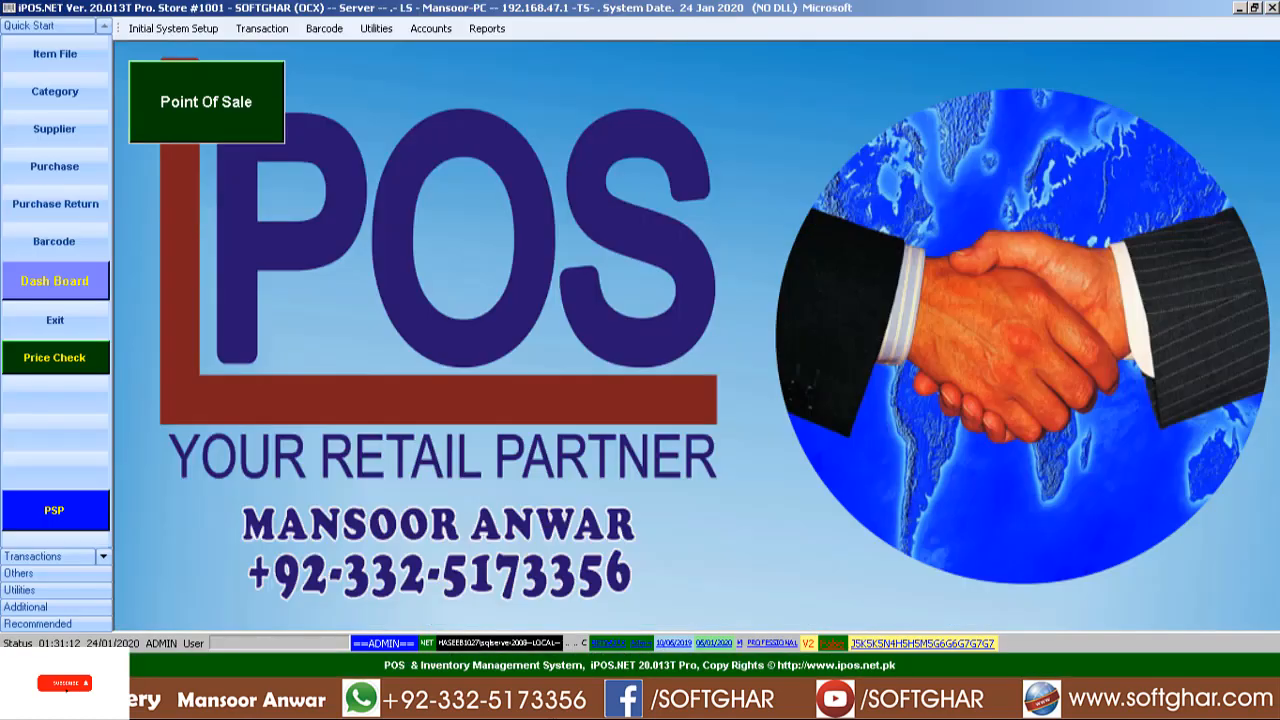
Run End of Day processing for station 001, acknowledge the nothing-to-process message, and close it
left_click(377, 29)
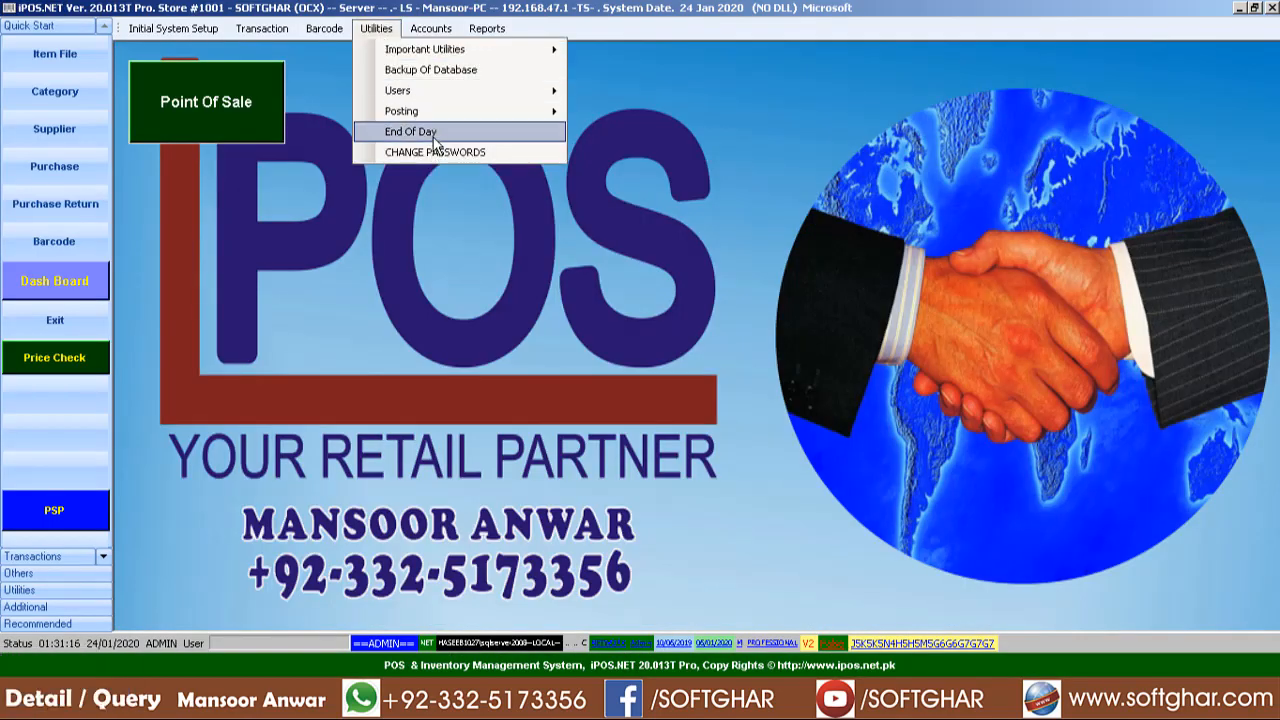
left_click(428, 132)
left_click(536, 382)
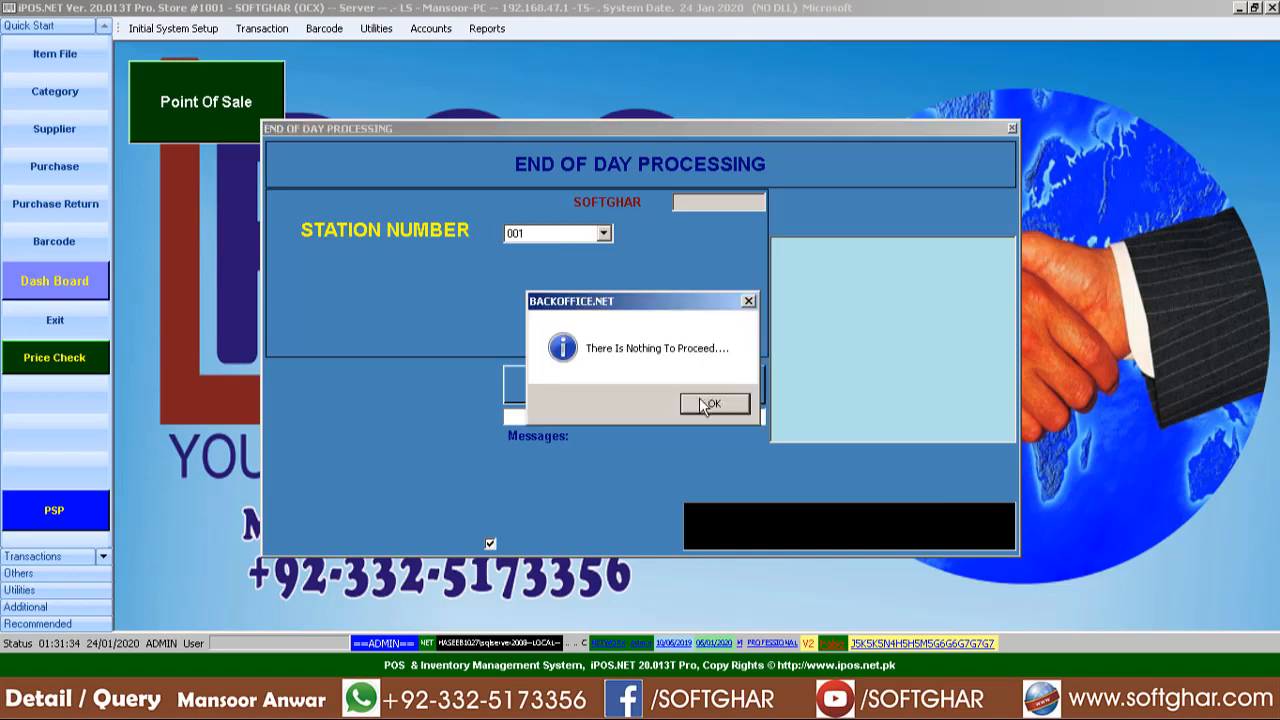
left_click(713, 402)
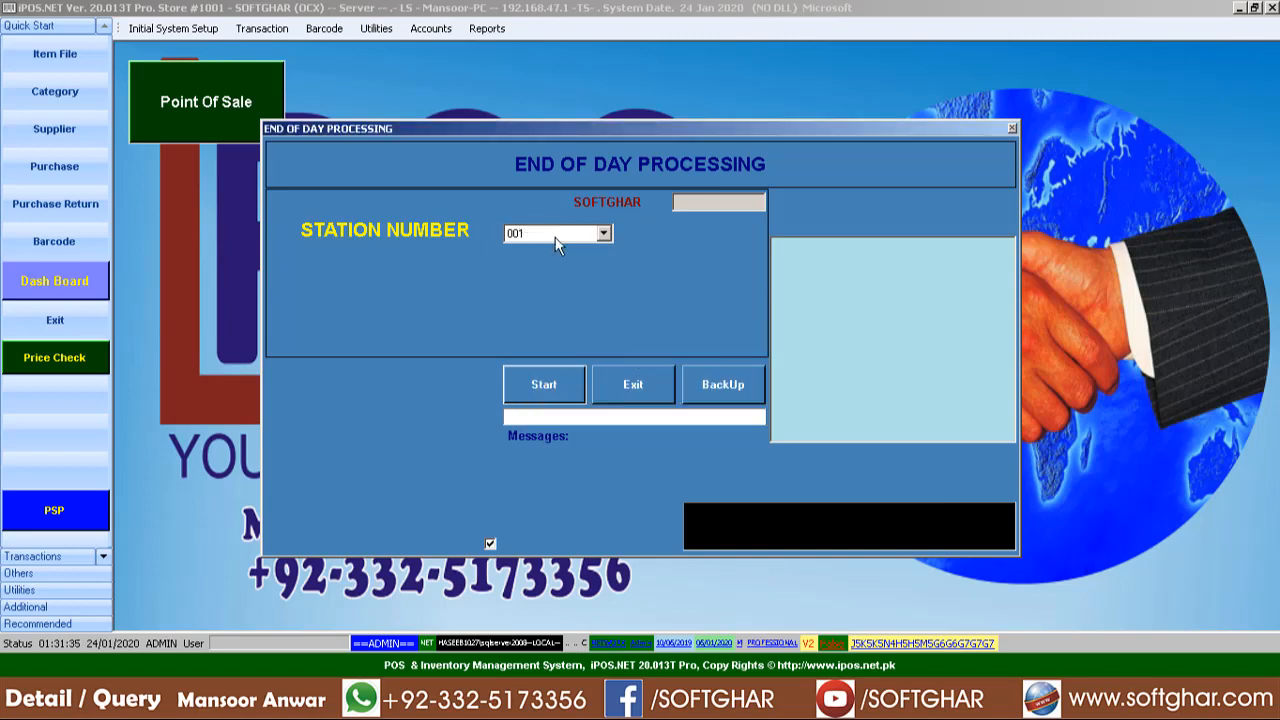
left_click(555, 235)
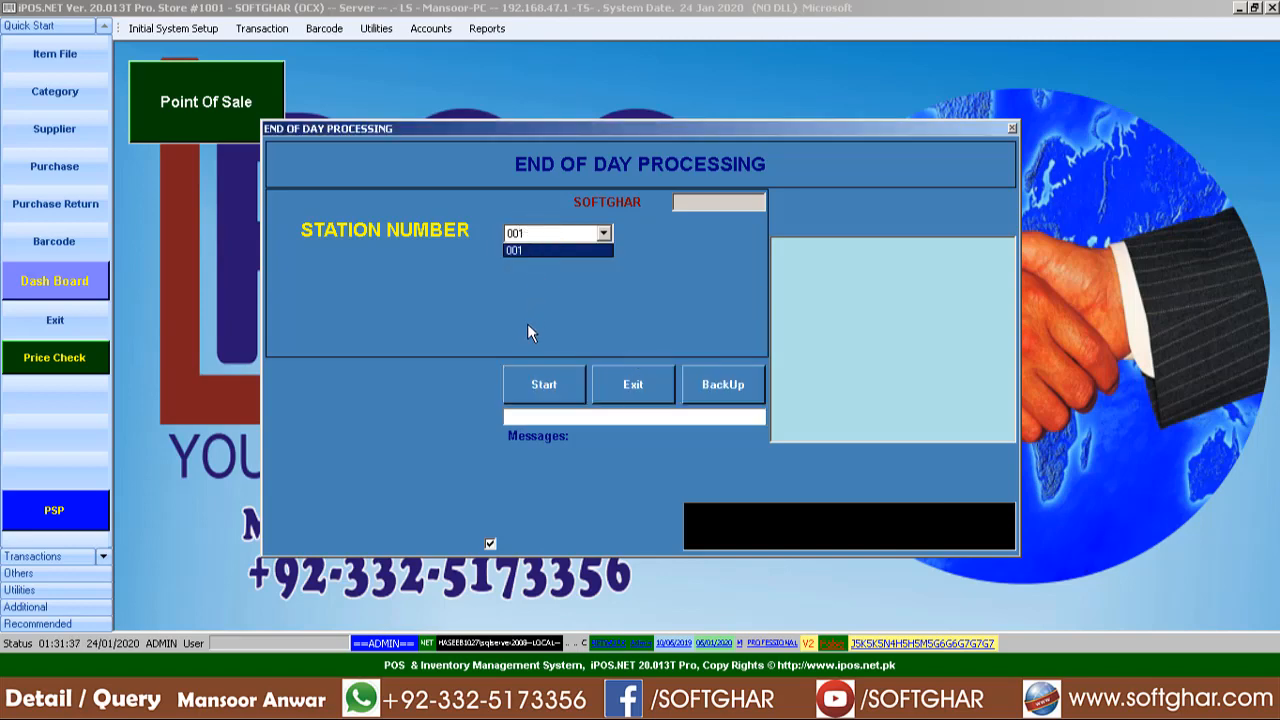
left_click(631, 383)
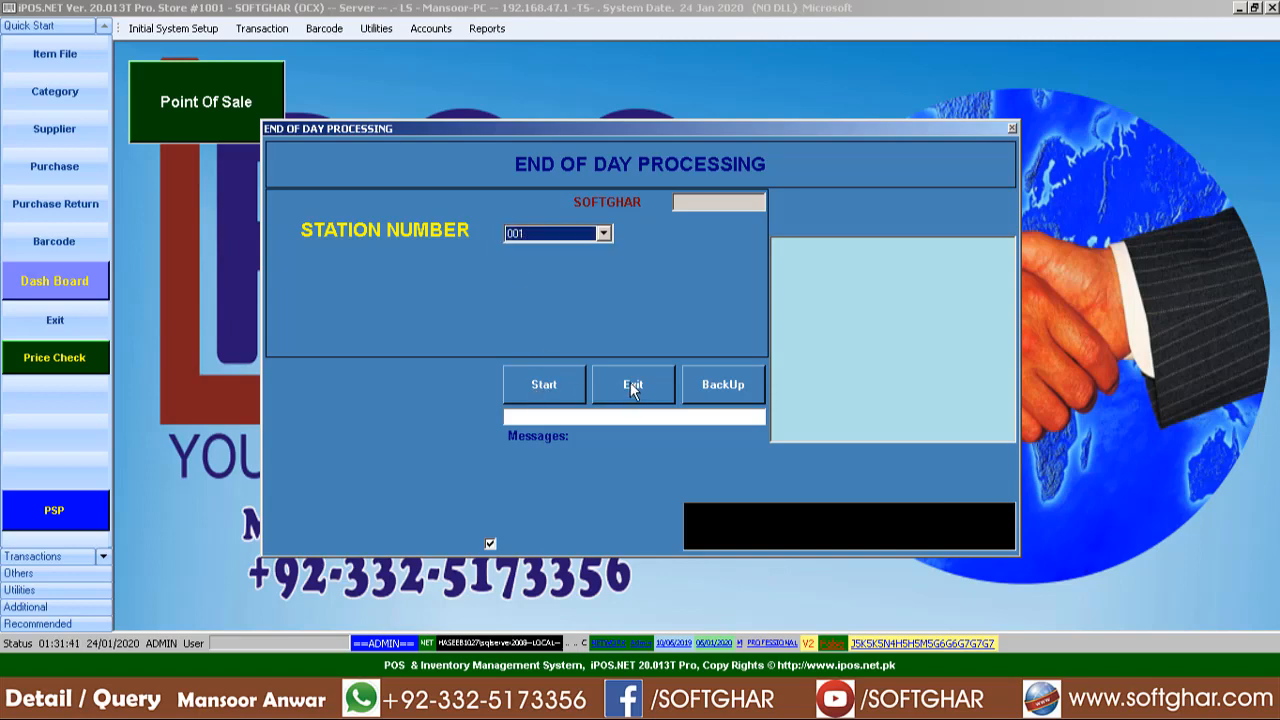
left_click(631, 384)
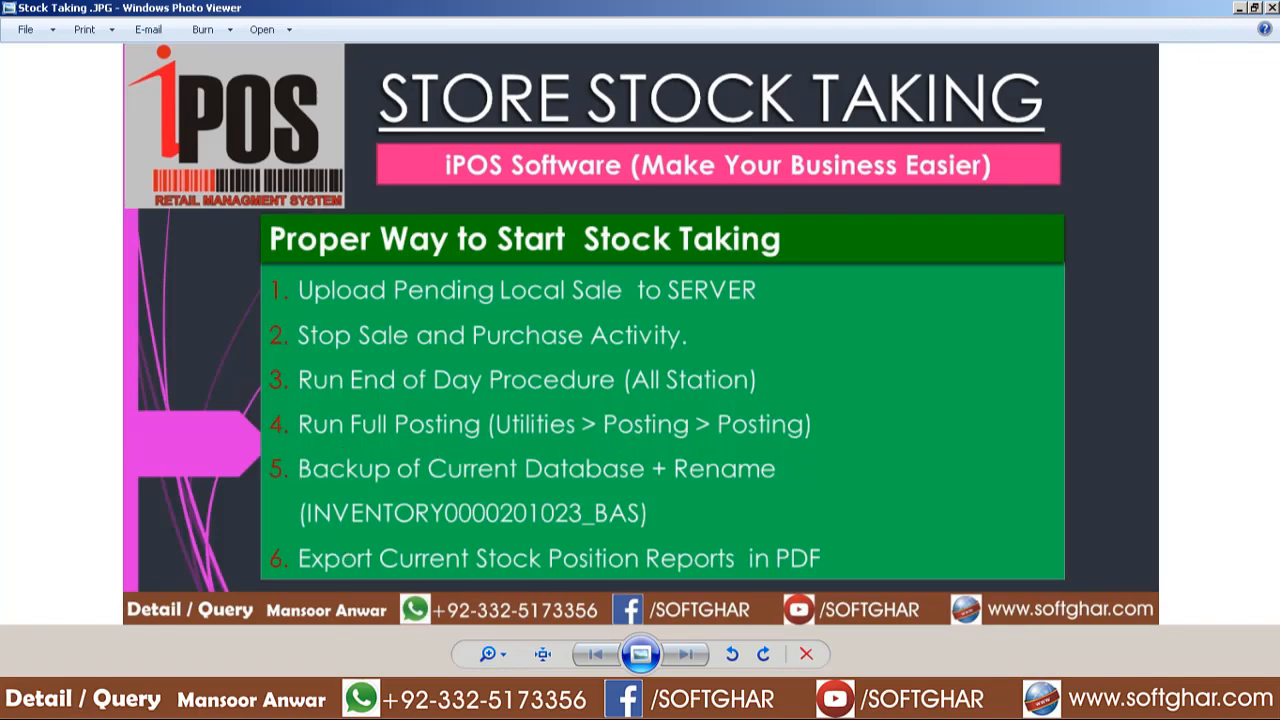
Bring iPOS.NET back to the front and show the Utilities > Posting submenu
left_click(462, 700)
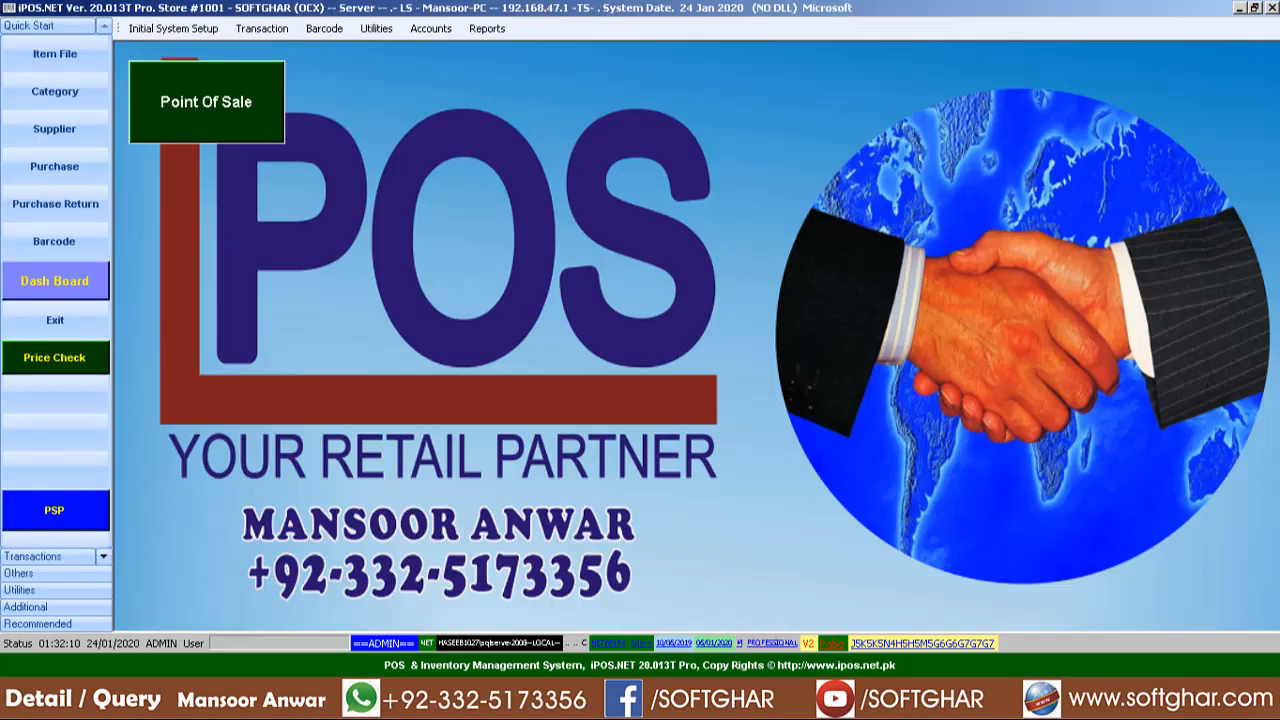
left_click(379, 30)
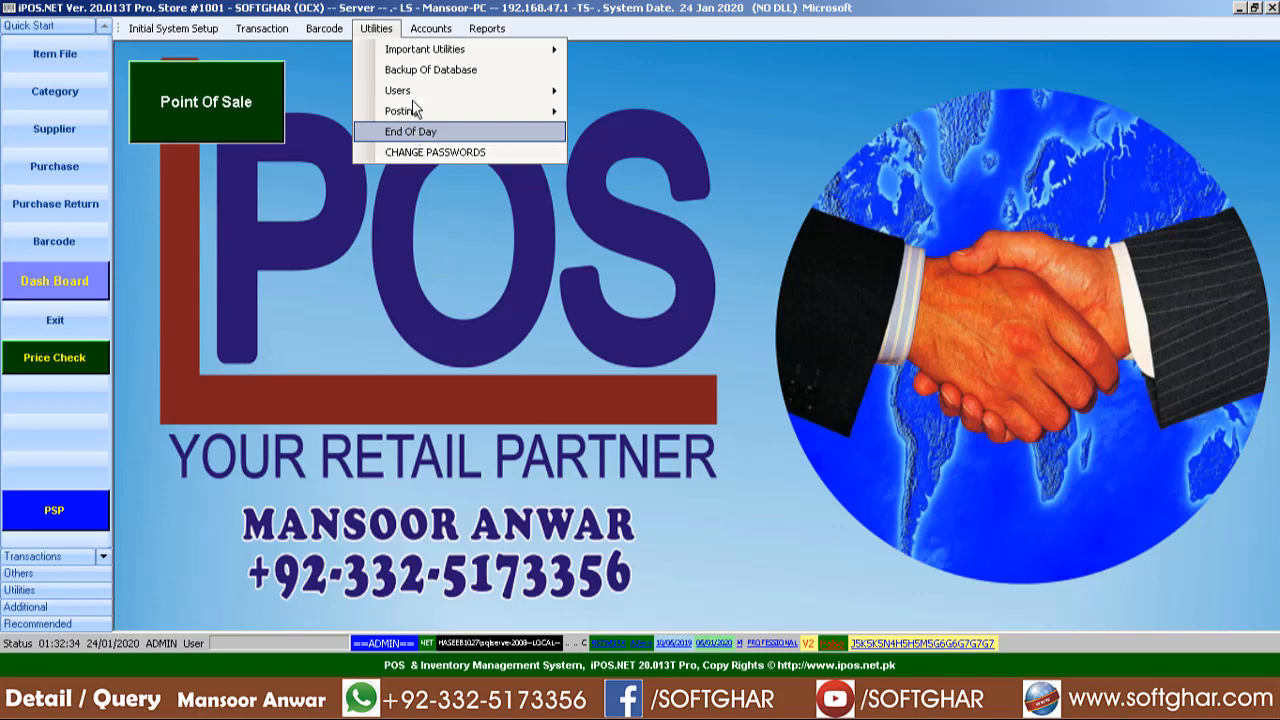
mouse_move(420, 113)
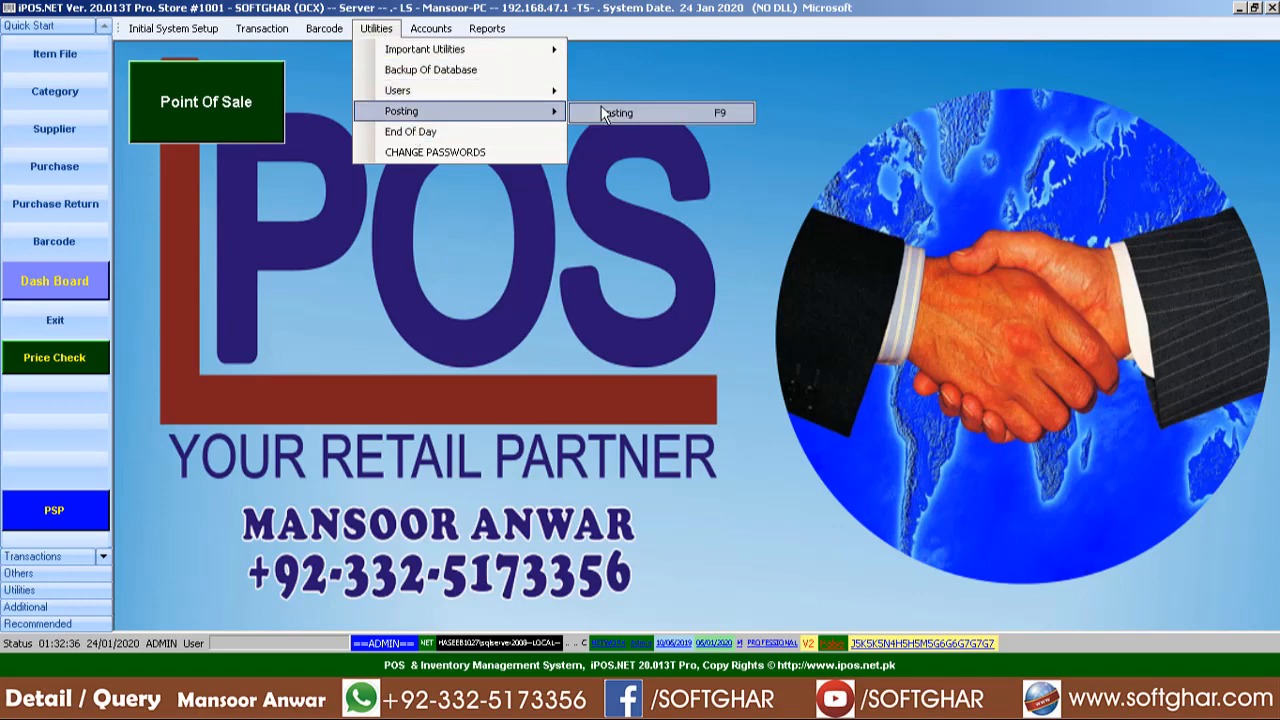
List the vouchers pending posting and select the DISTIPLANET debit voucher
left_click(693, 116)
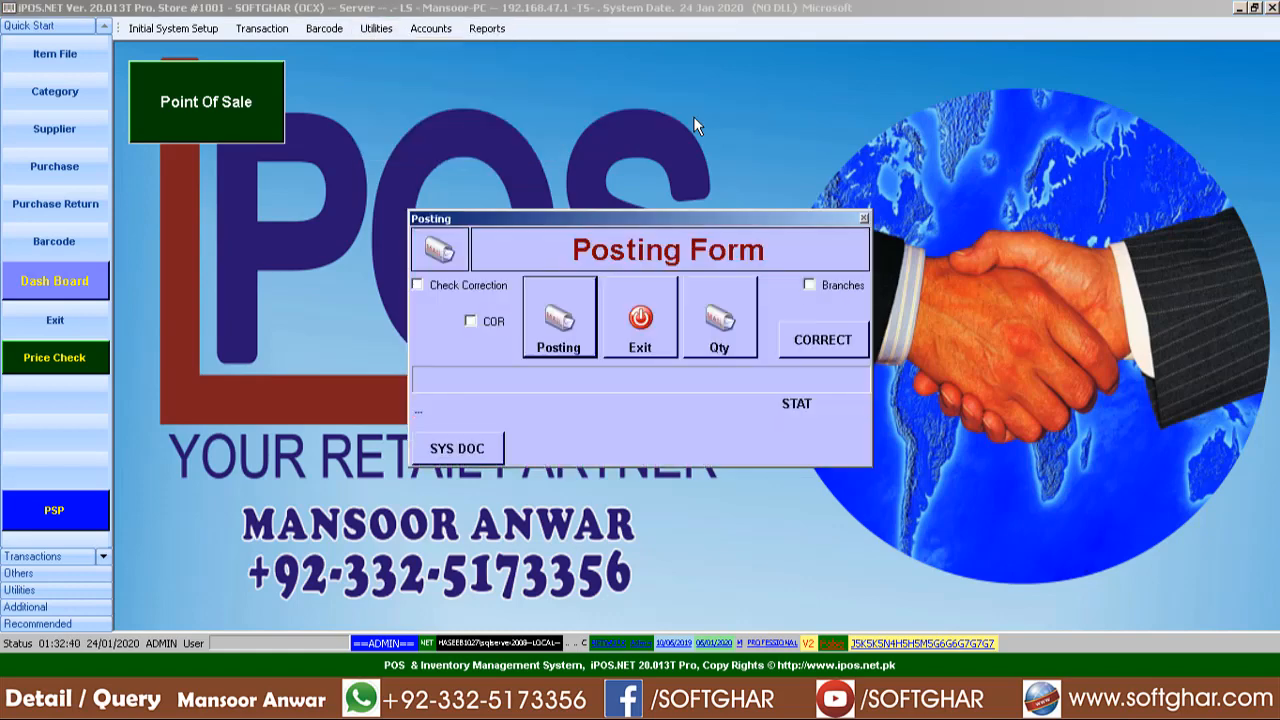
left_click(568, 343)
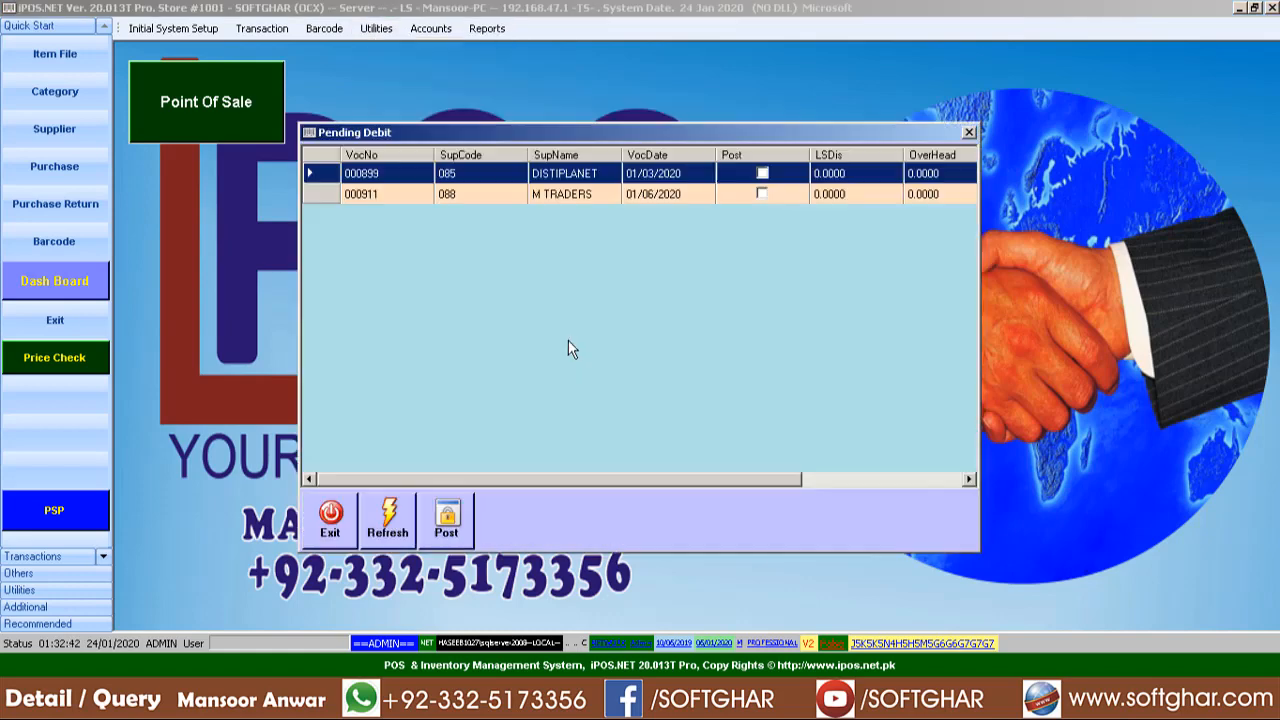
left_click(566, 194)
left_click(569, 176)
left_click(391, 192)
left_click(387, 178)
left_click(387, 196)
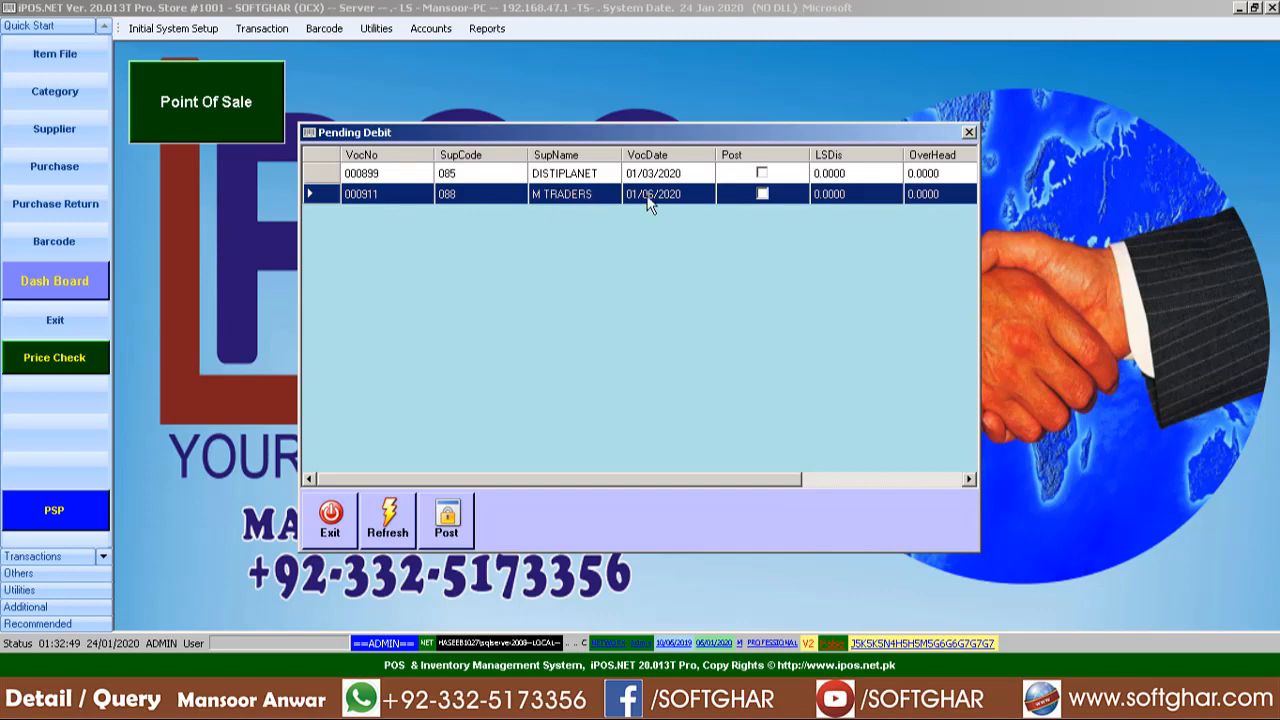
left_click(673, 179)
left_click(672, 194)
left_click(670, 177)
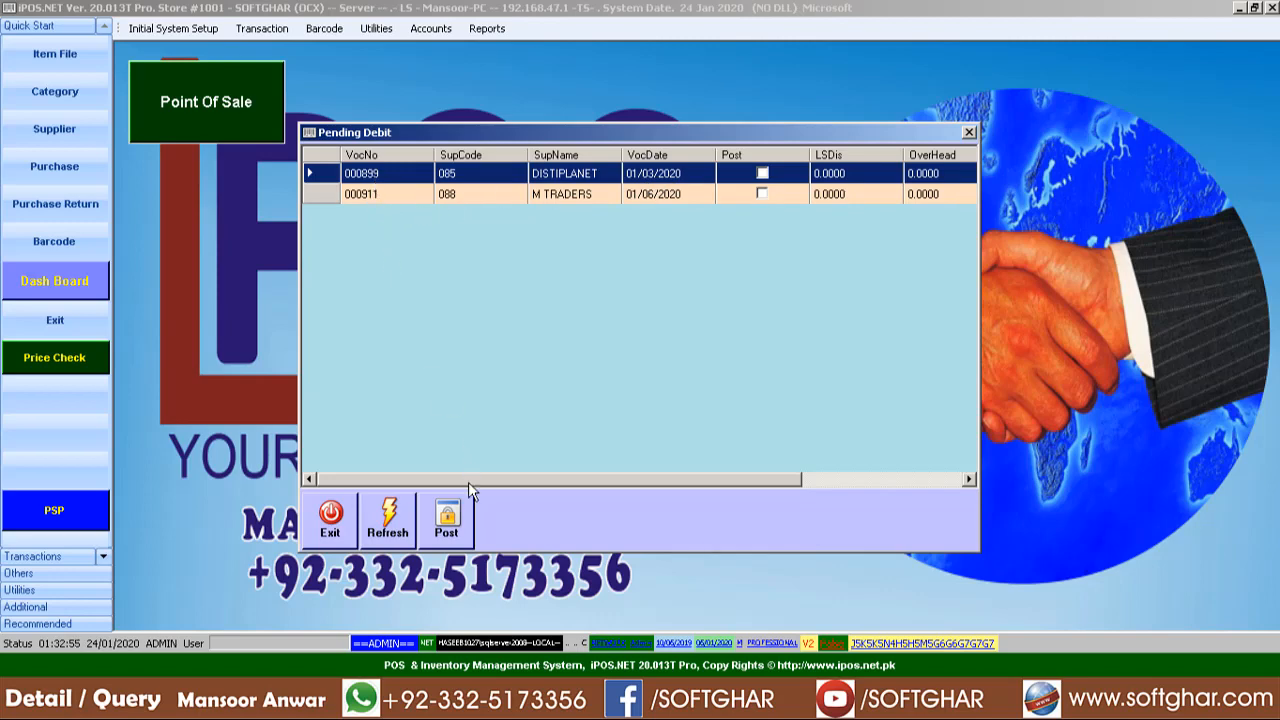
Post the DISTIPLANET voucher, refresh the pending list, and close both posting windows
left_click(452, 525)
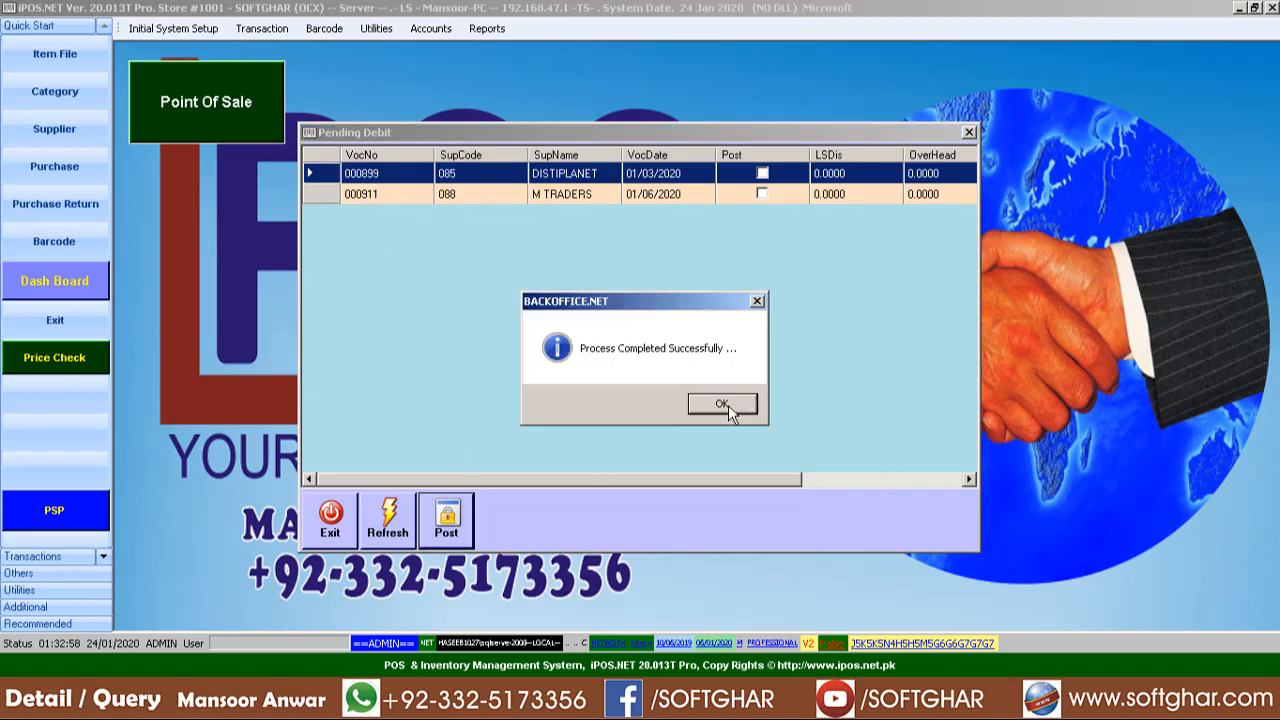
left_click(722, 405)
left_click(395, 522)
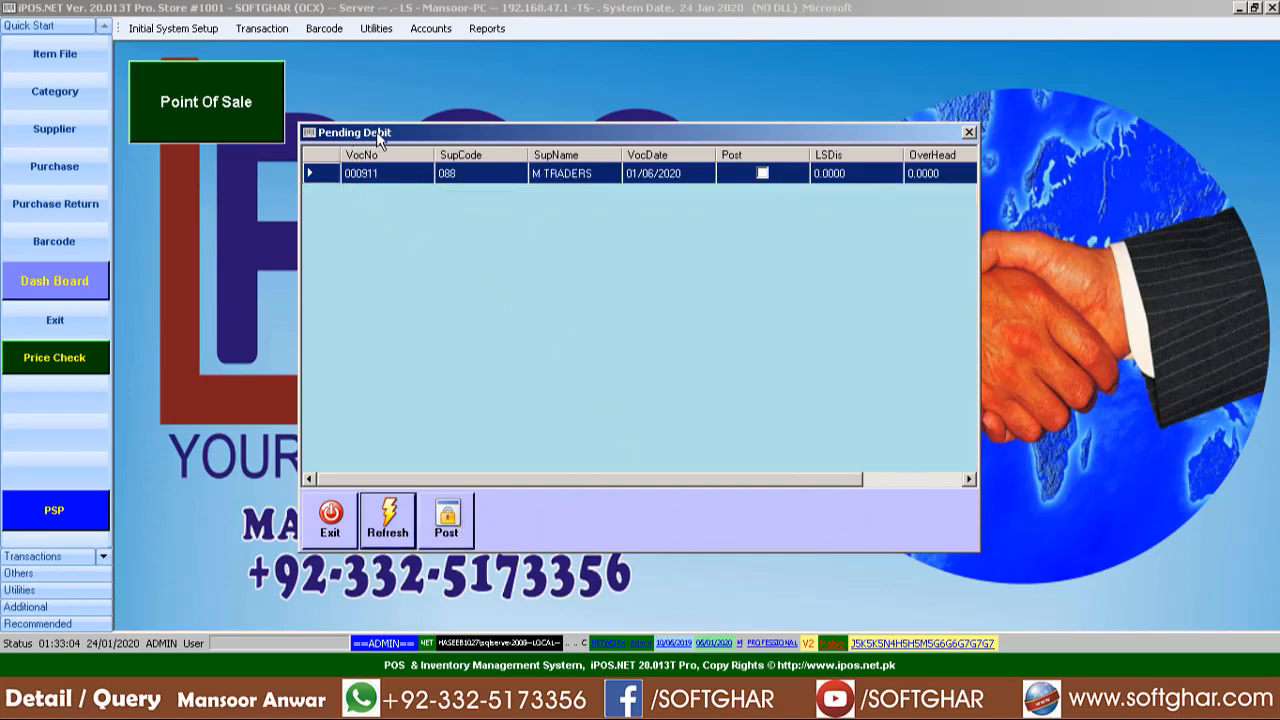
left_click(327, 526)
left_click(643, 313)
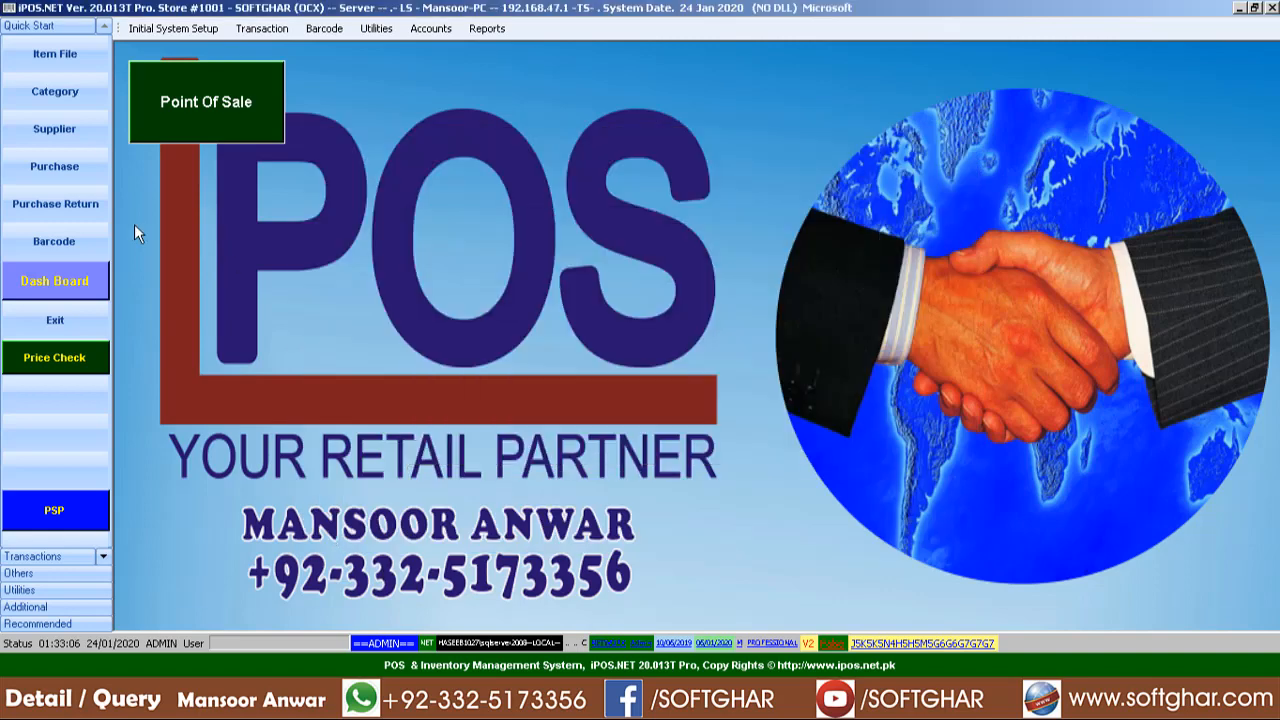
Load stock debit note voucher 000911 and post it
left_click(55, 175)
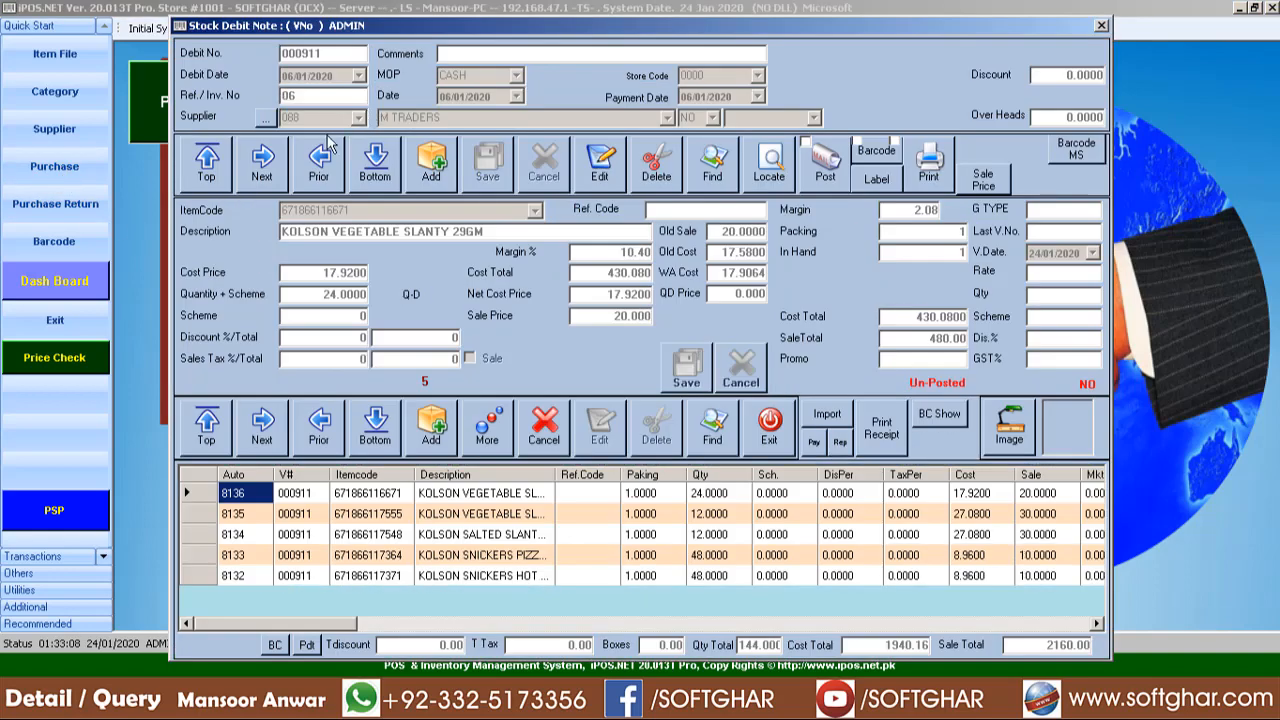
left_click(712, 175)
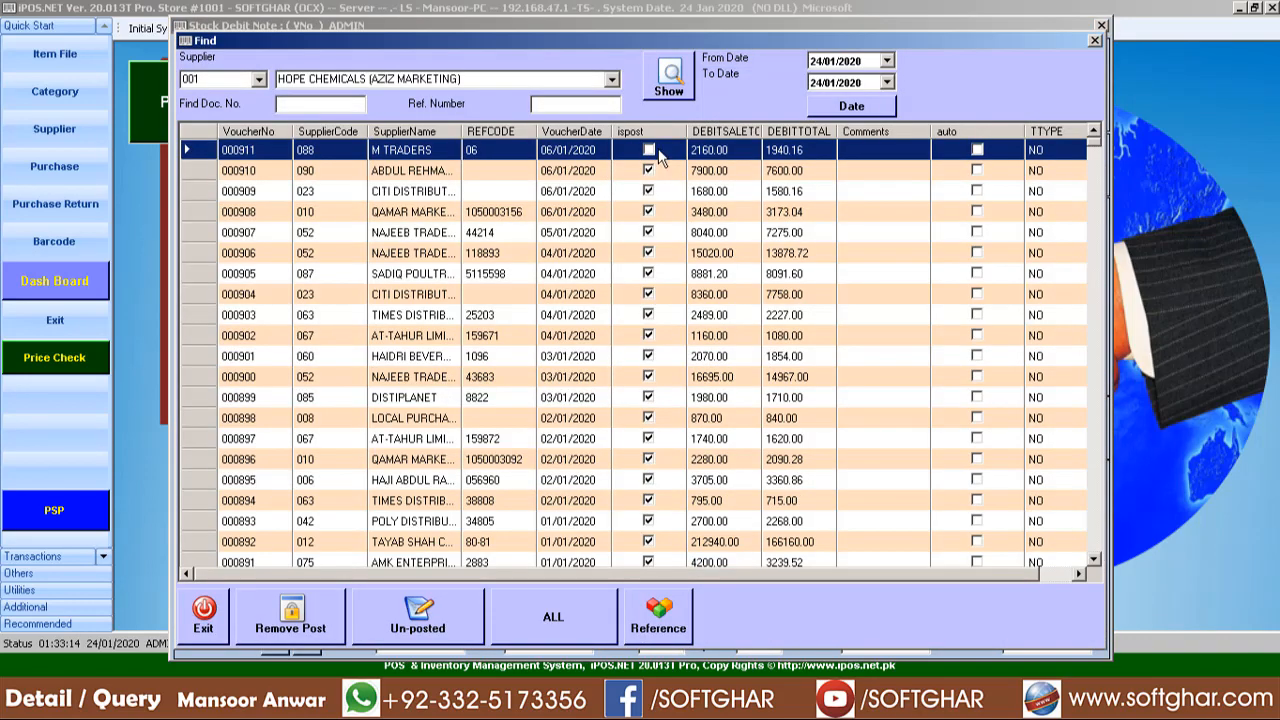
left_click(203, 615)
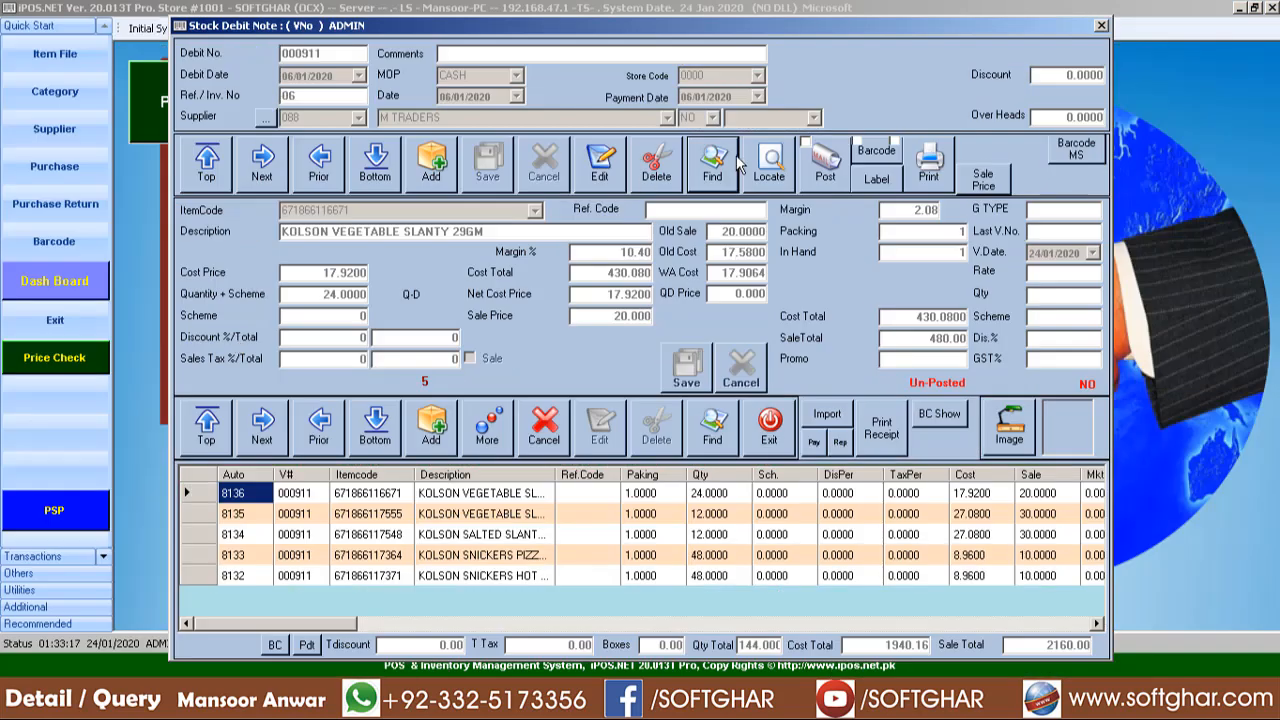
left_click(825, 165)
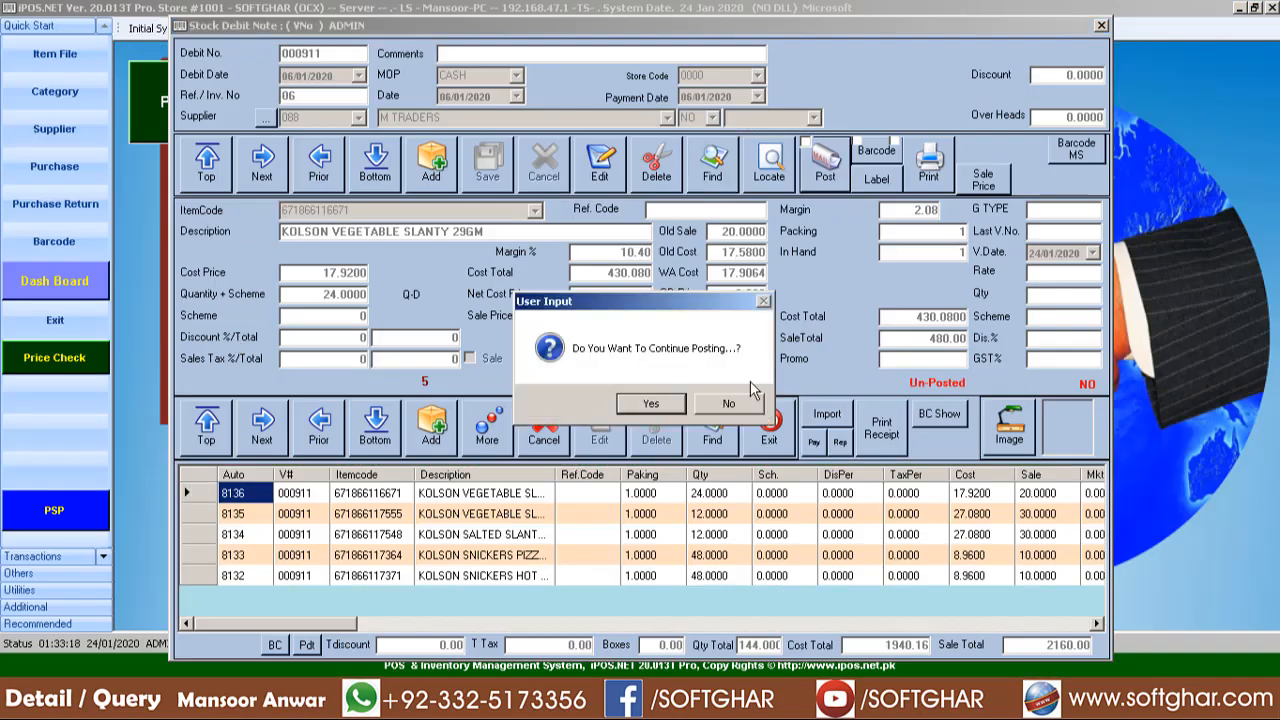
left_click(686, 408)
left_click(715, 405)
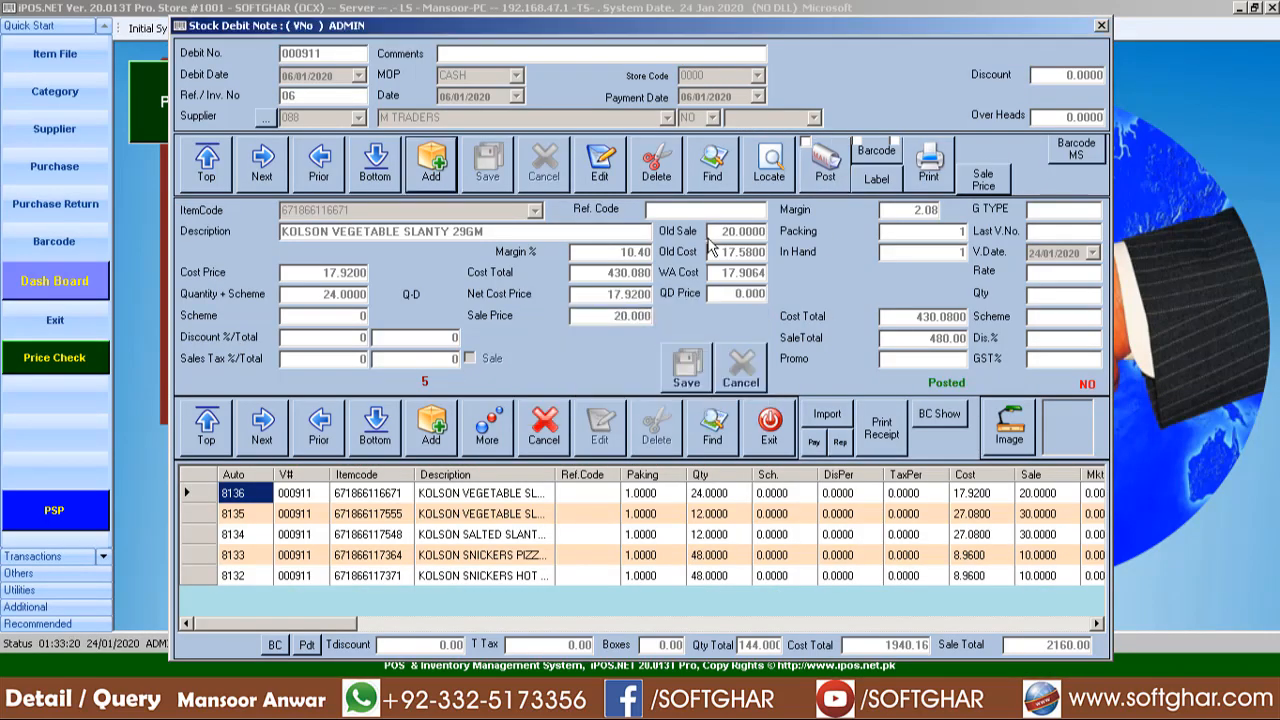
Check that no un-posted debit notes remain, then close the debit note windows
left_click(712, 165)
left_click(420, 615)
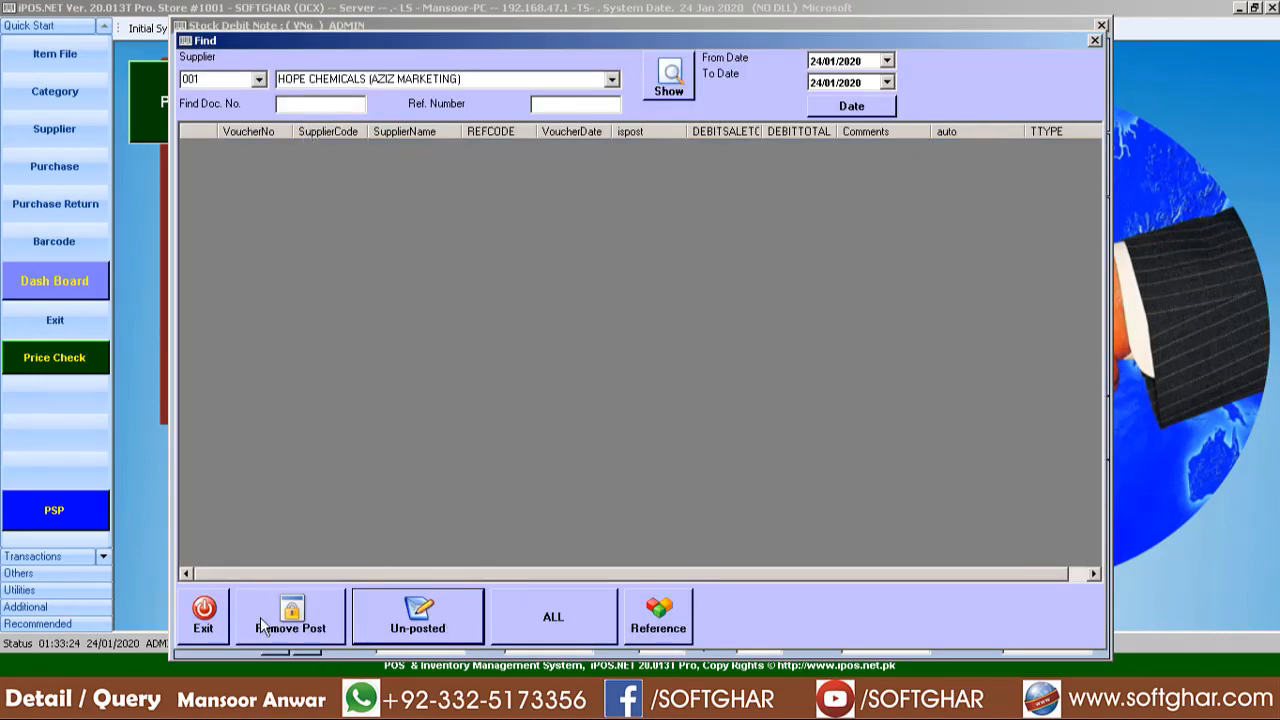
left_click(205, 615)
left_click(768, 425)
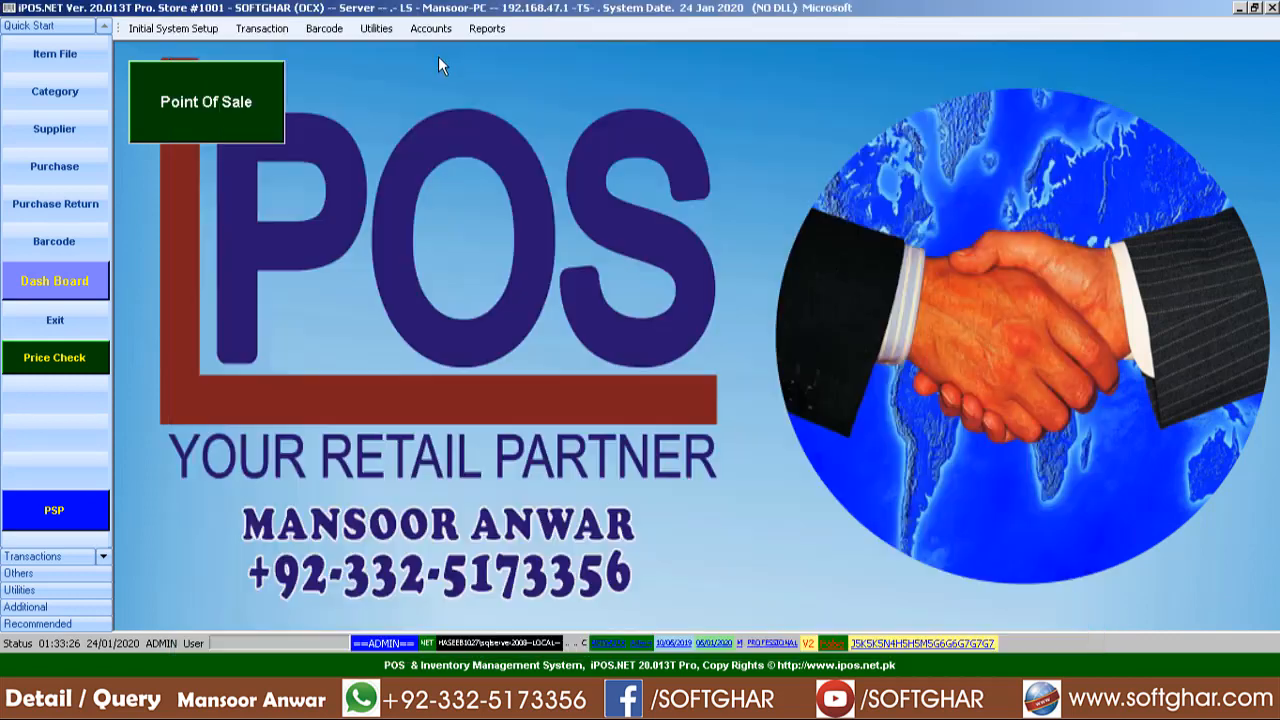
Run Utilities > Posting > Posting and acknowledge the successful completion message
left_click(378, 31)
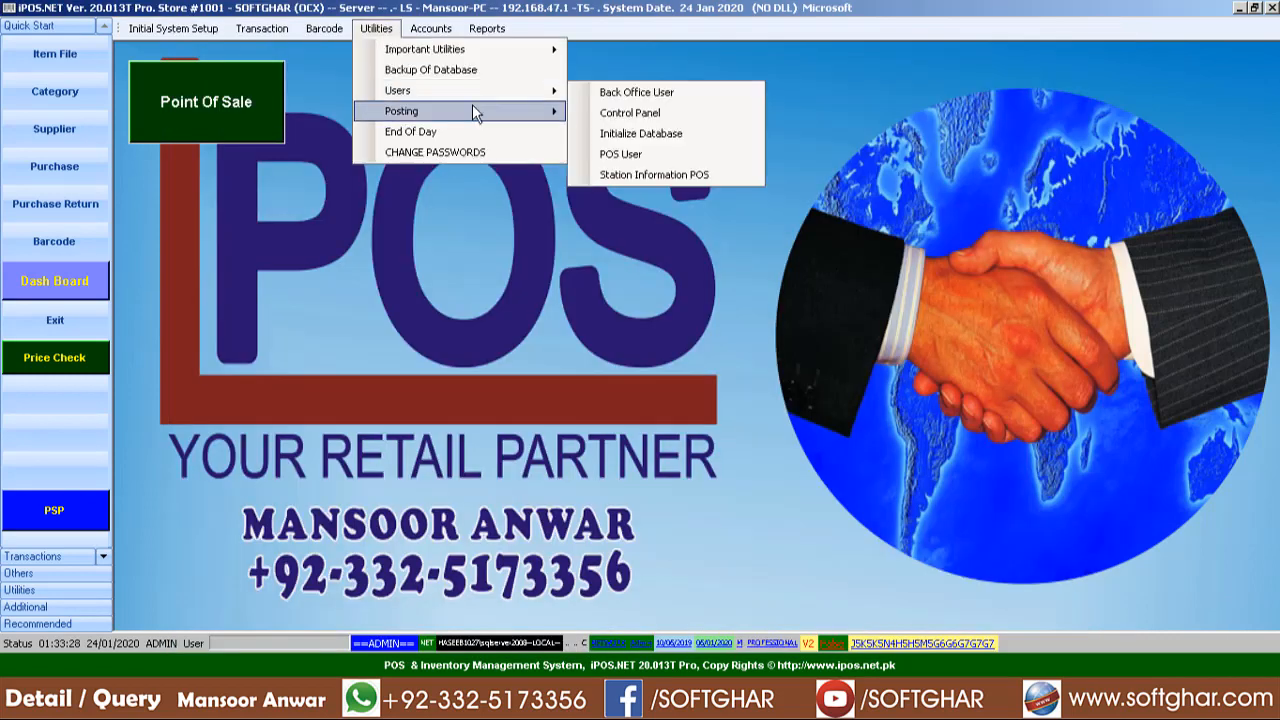
mouse_move(470, 111)
left_click(660, 115)
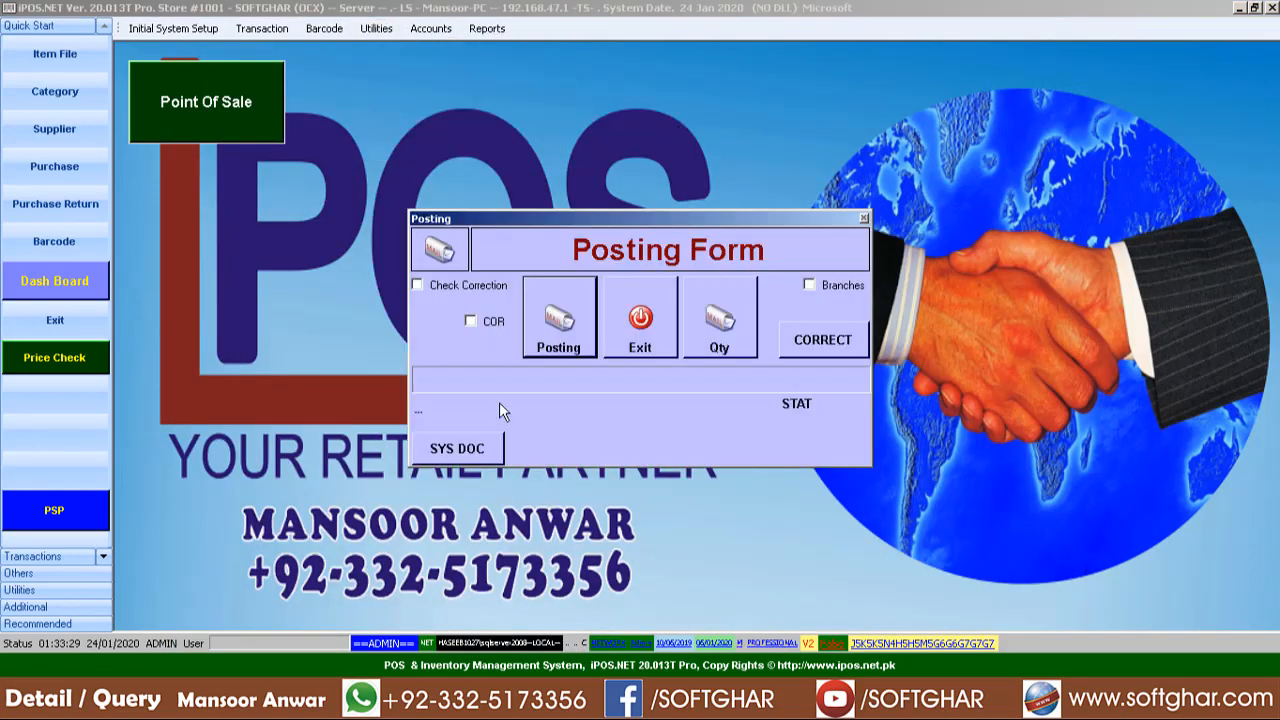
left_click(563, 323)
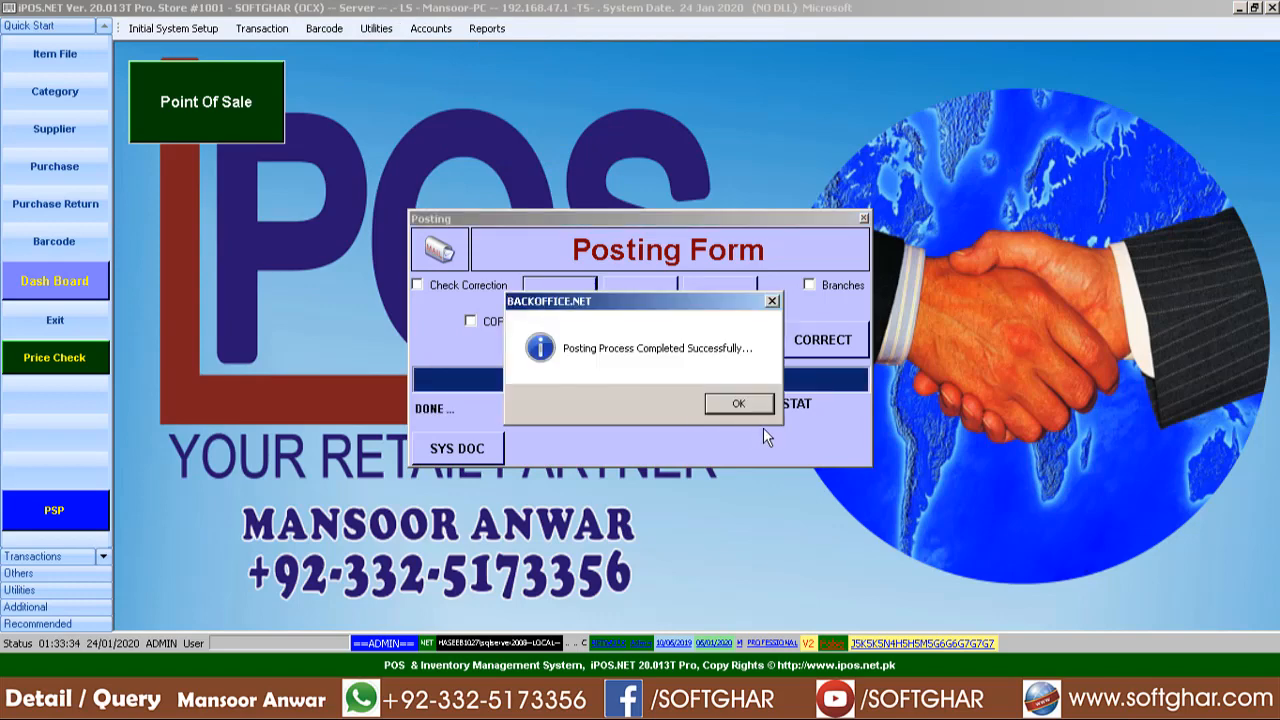
left_click(740, 403)
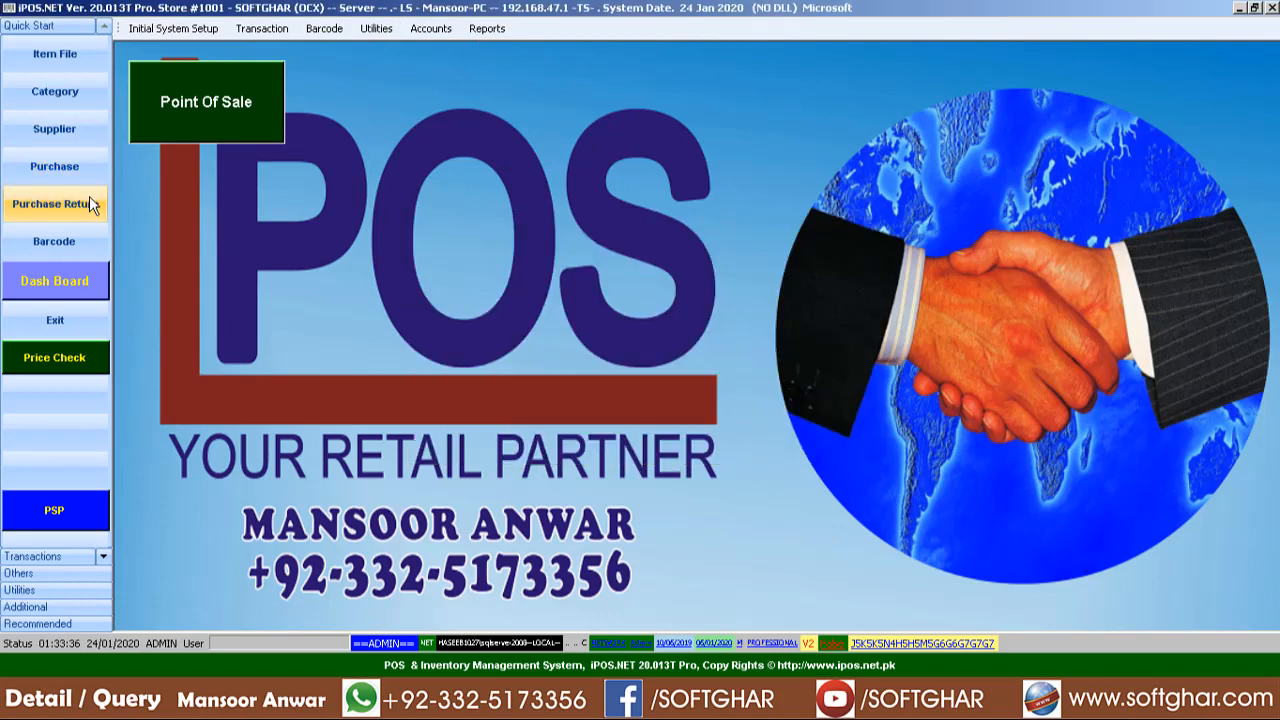
left_click(89, 199)
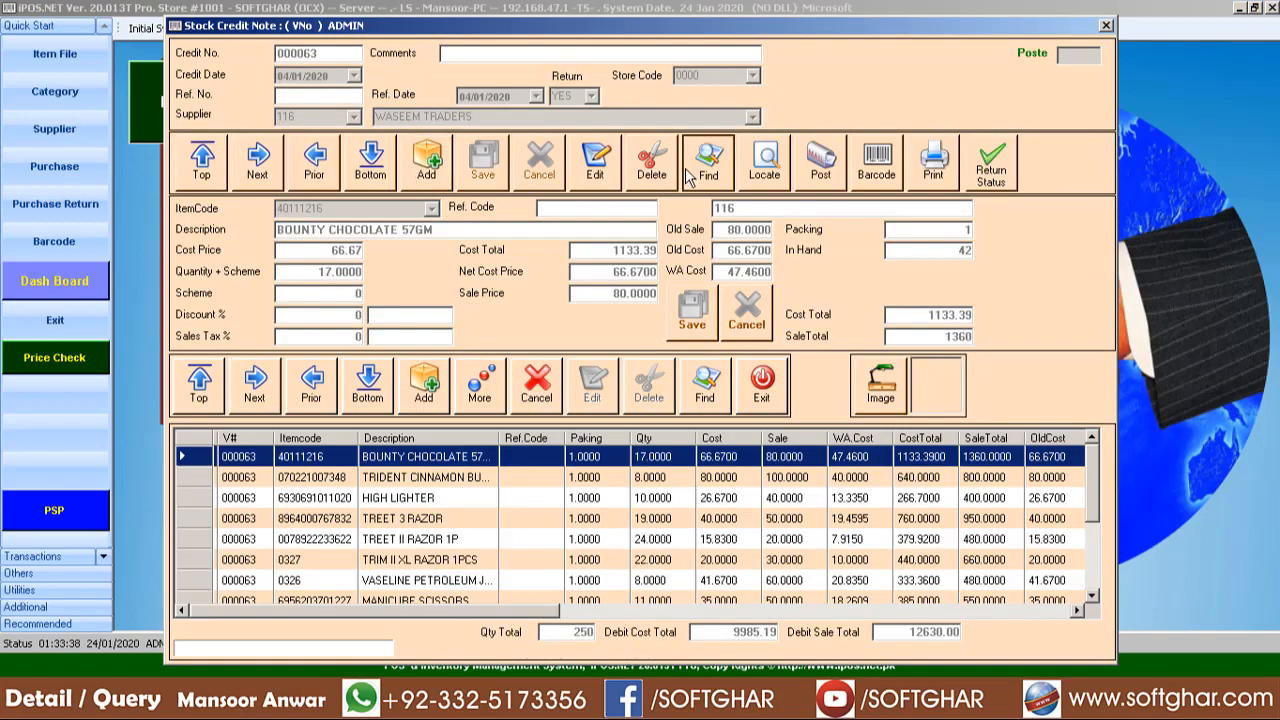
left_click(708, 162)
scroll(605, 330, "down", 5)
scroll(605, 330, "down", 6)
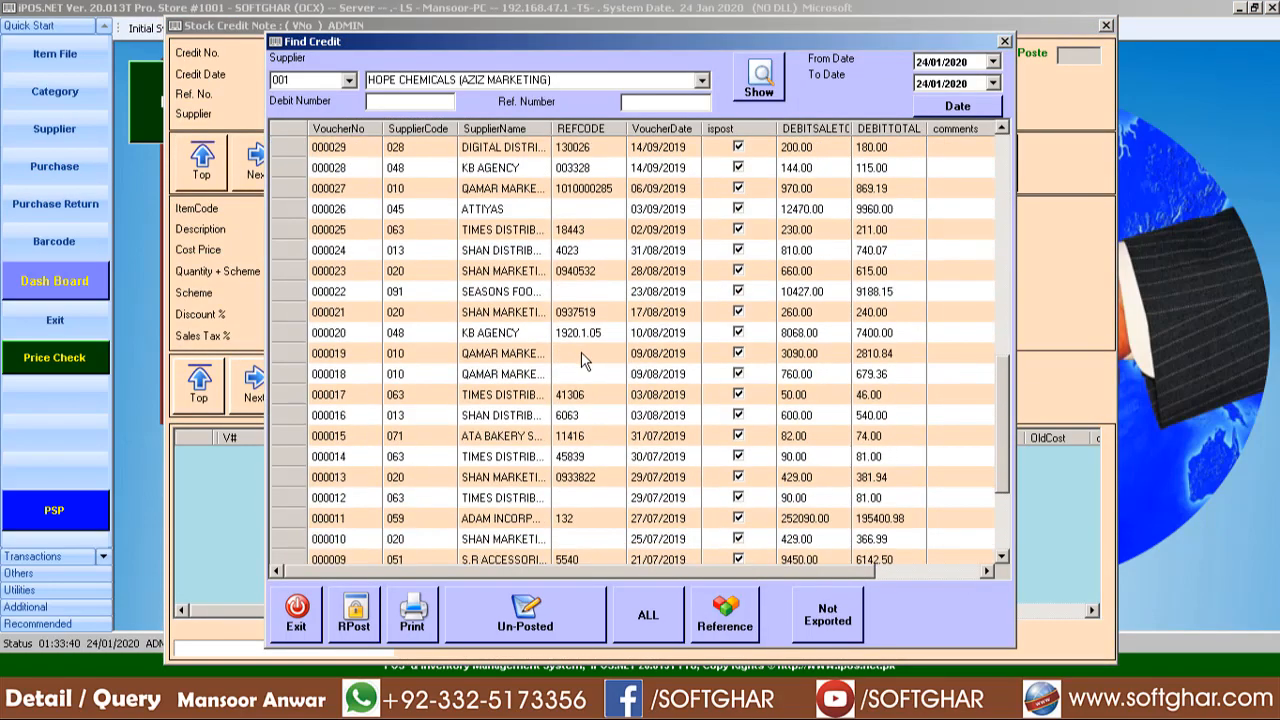
scroll(520, 420, "up", 11)
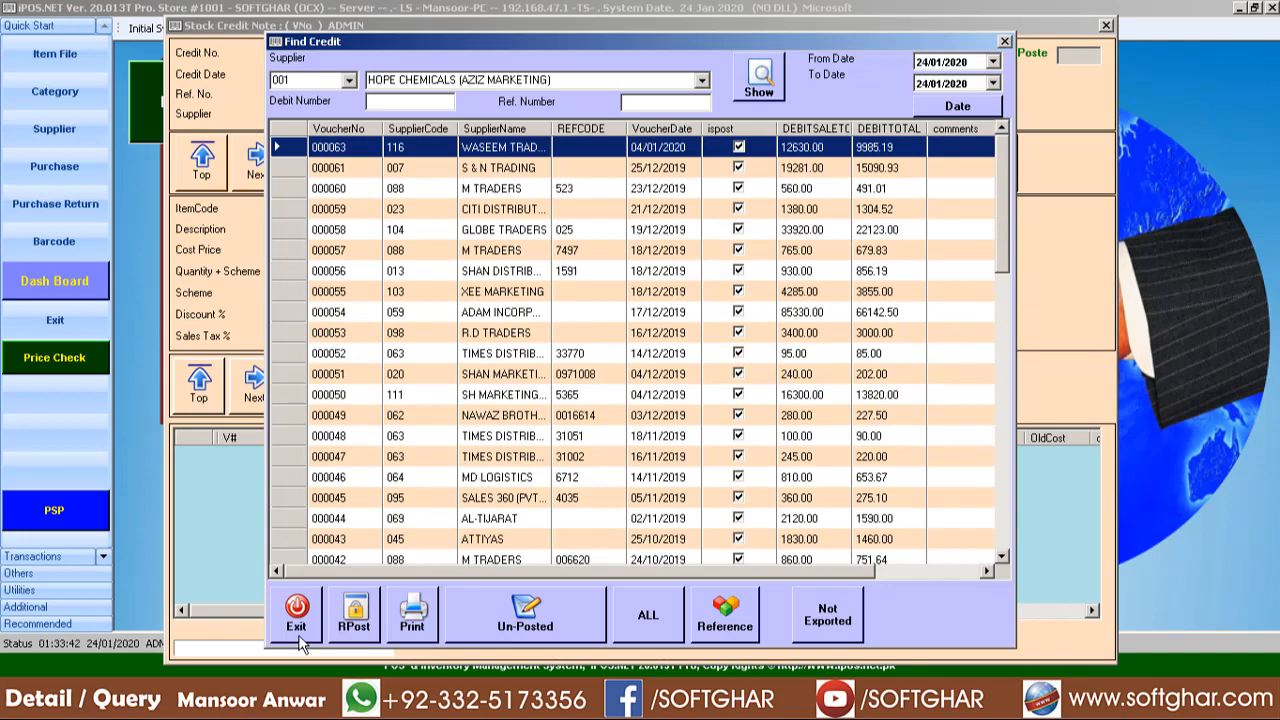
left_click(300, 620)
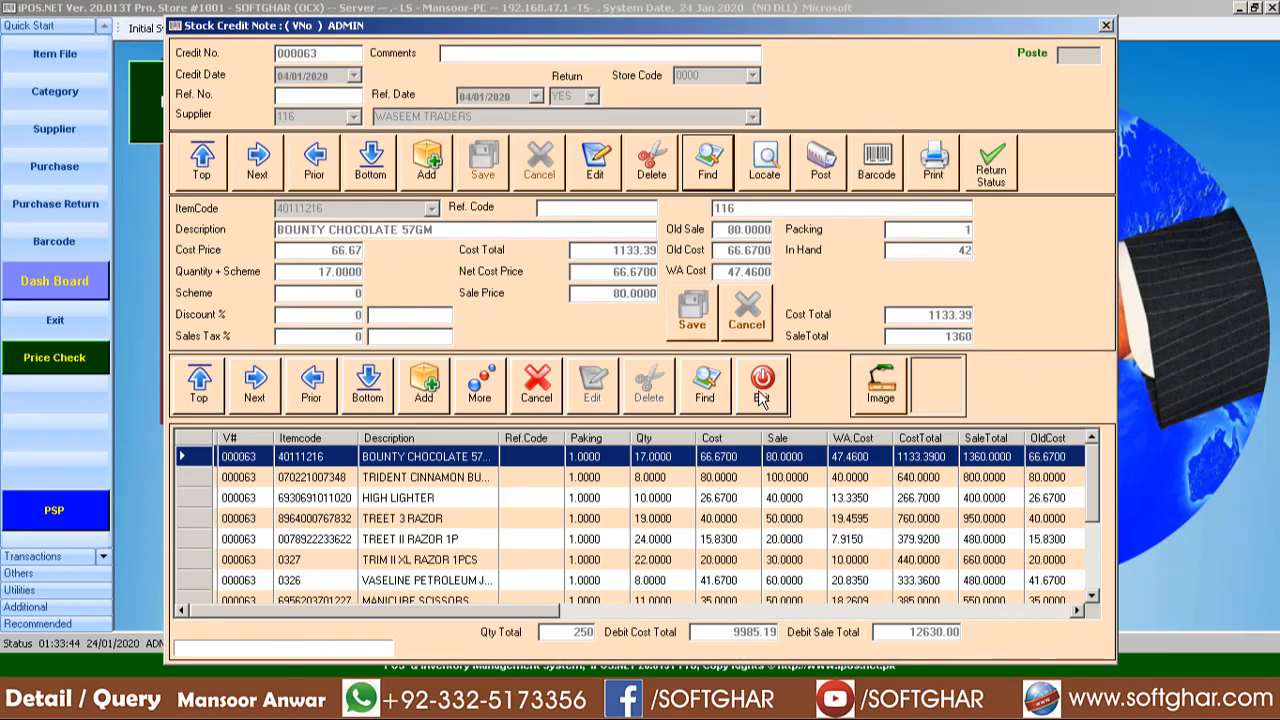
left_click(758, 398)
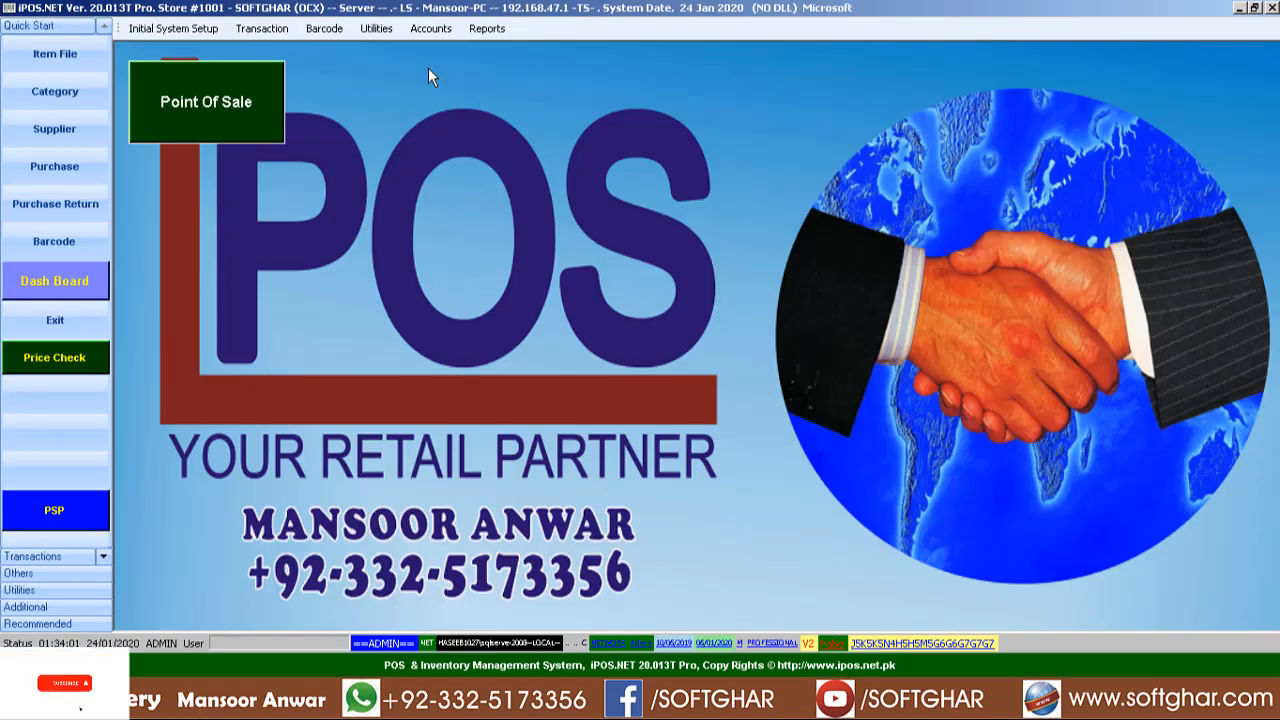
In Backup Of Database, set the backup path to Local Disk (C:)
left_click(377, 30)
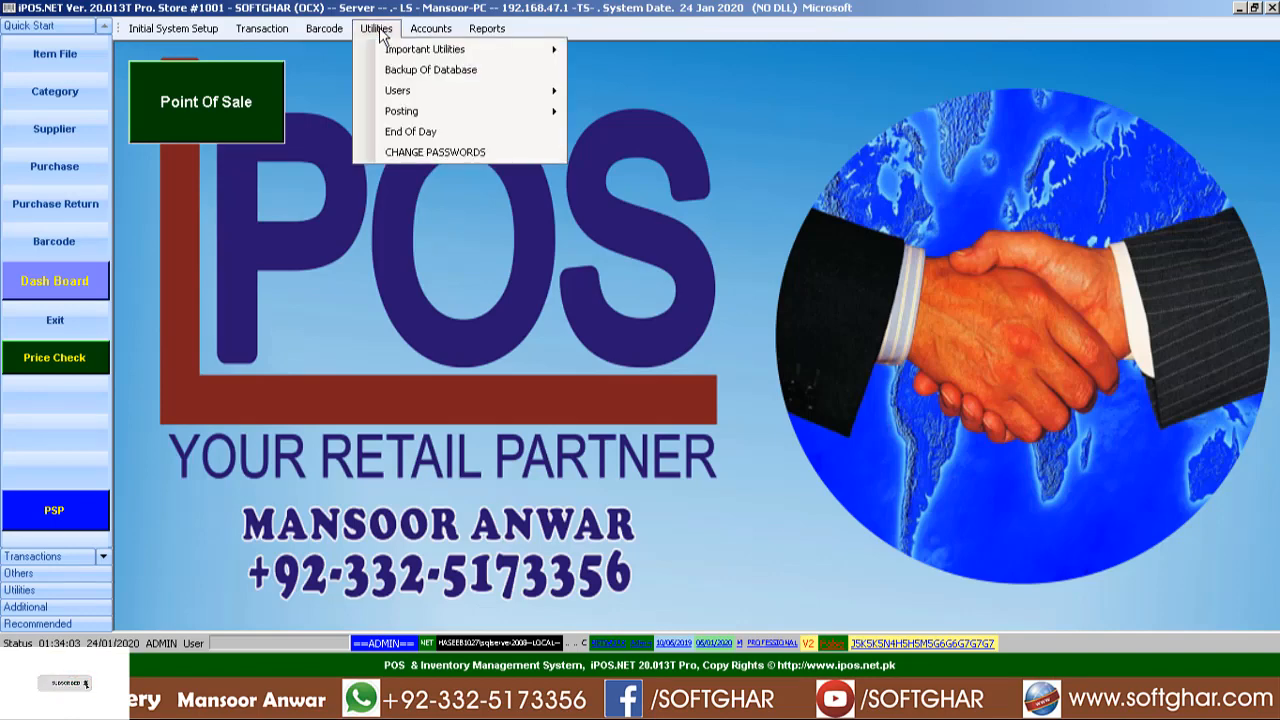
left_click(455, 70)
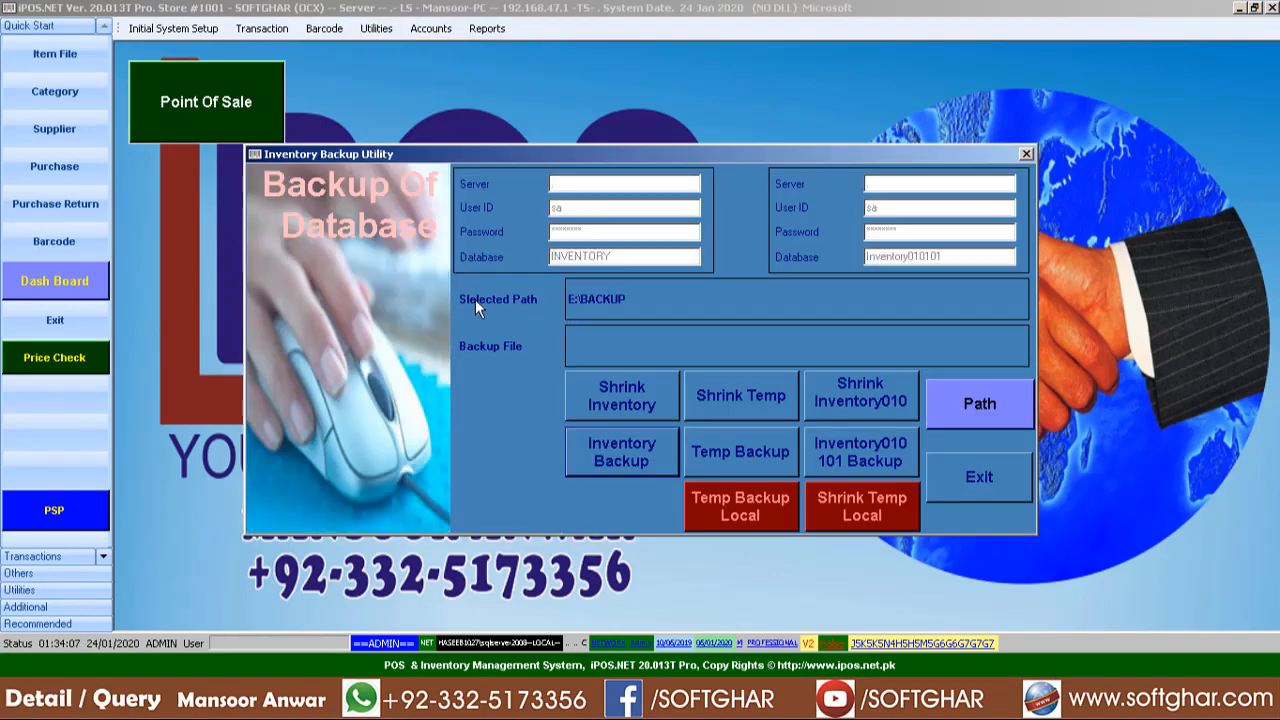
left_click(975, 410)
left_click(580, 332)
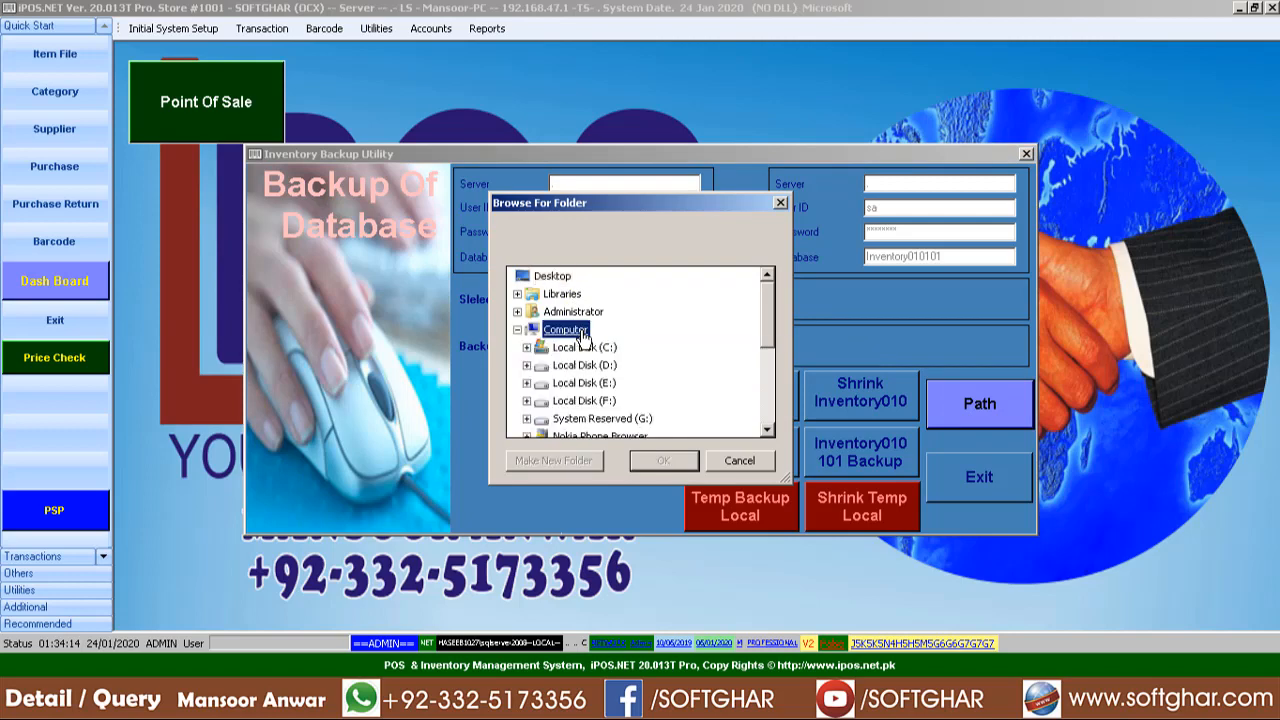
left_click(556, 279)
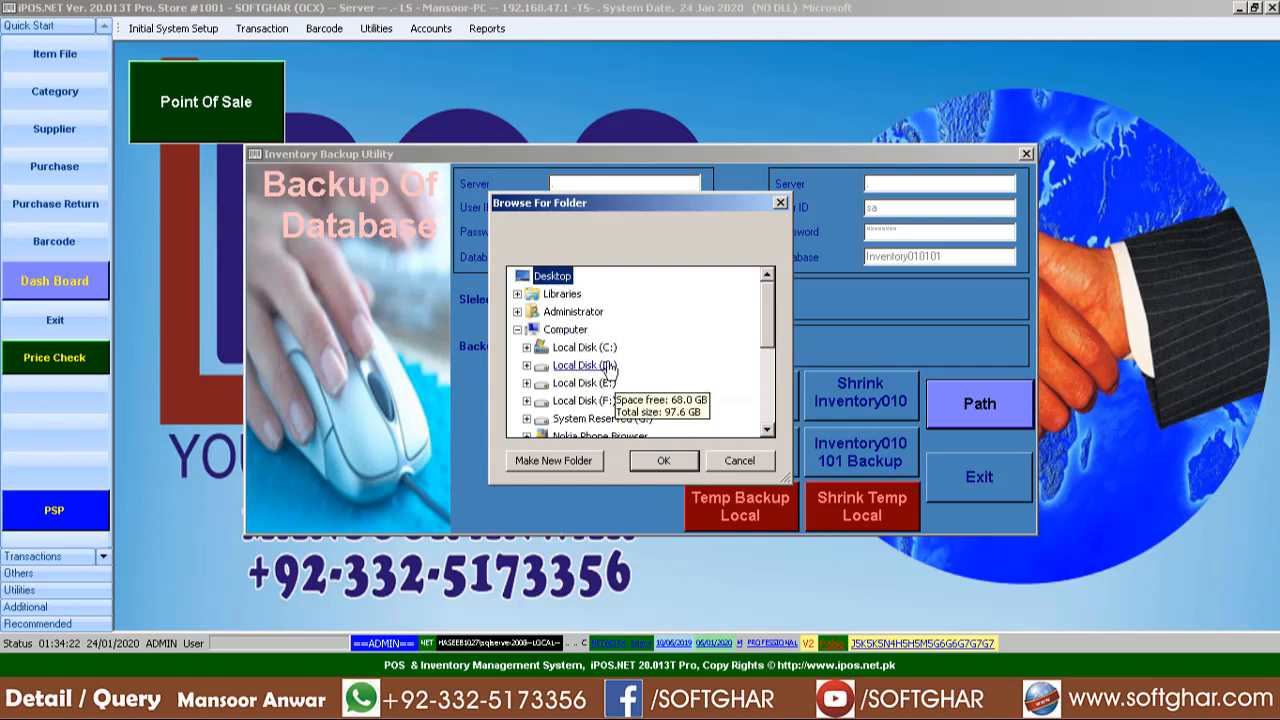
left_click(603, 352)
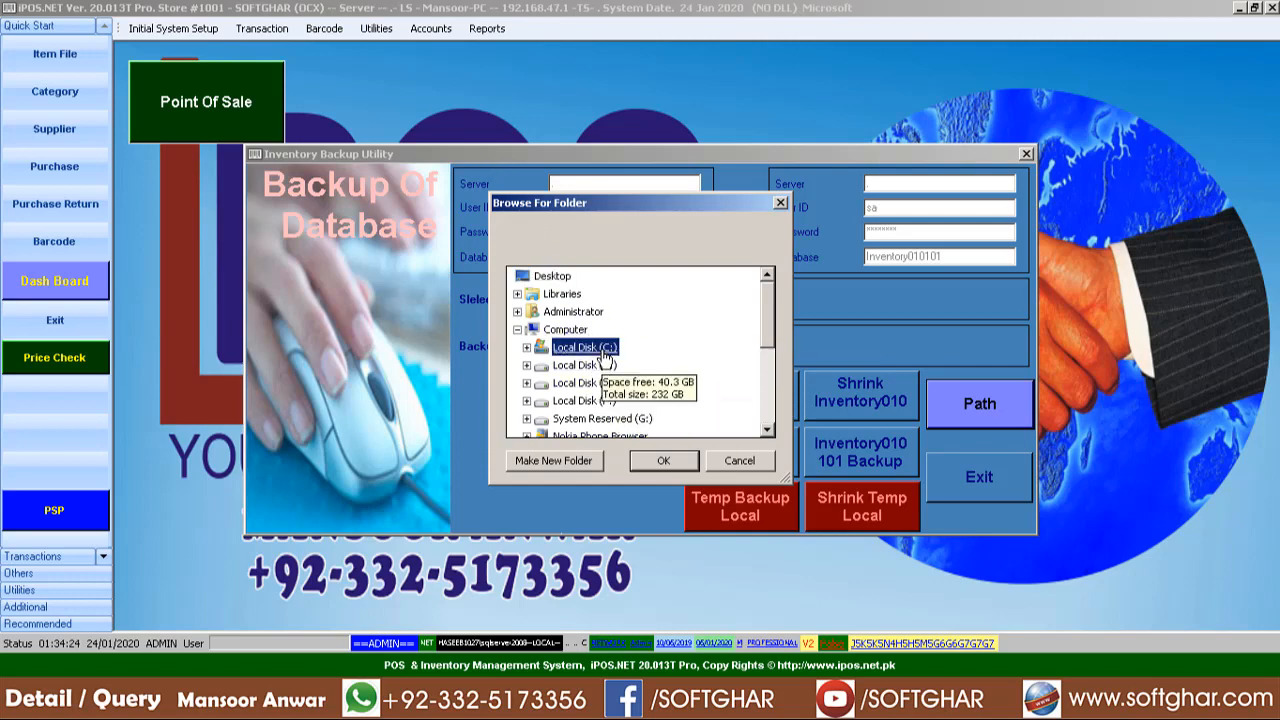
left_click(671, 458)
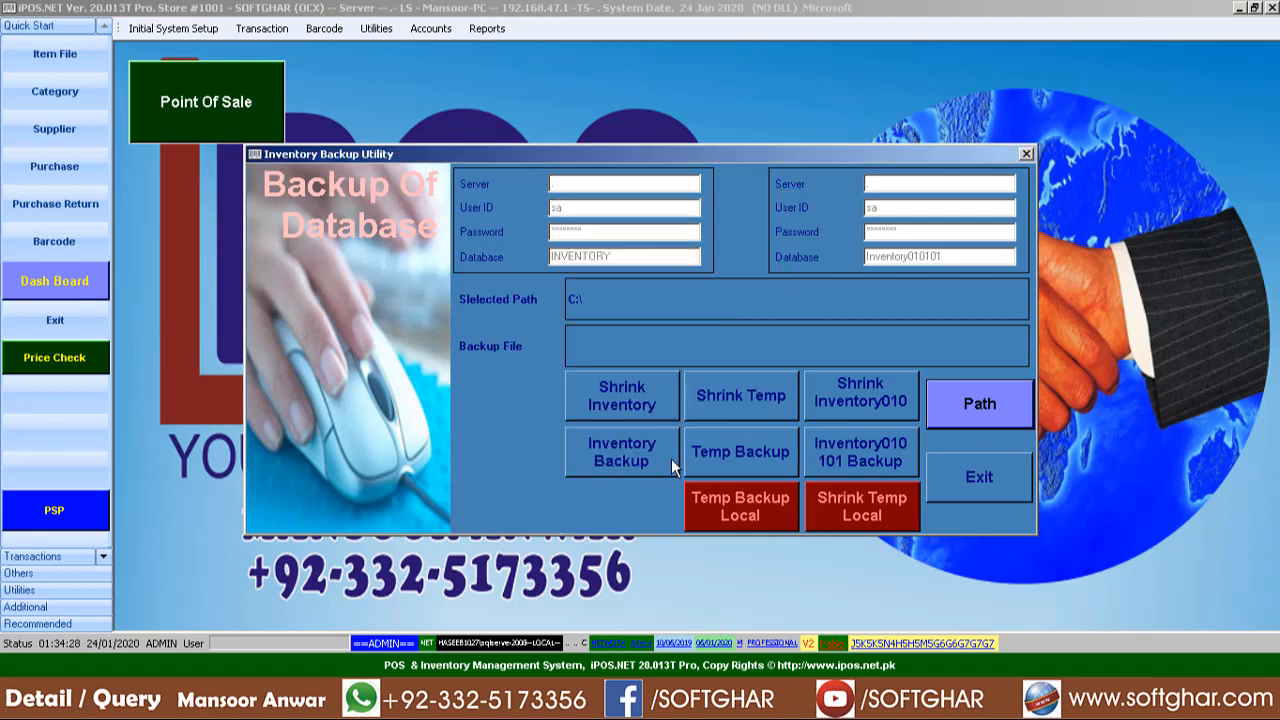
Back up the INVENTORY database and close the backup utility
left_click(619, 457)
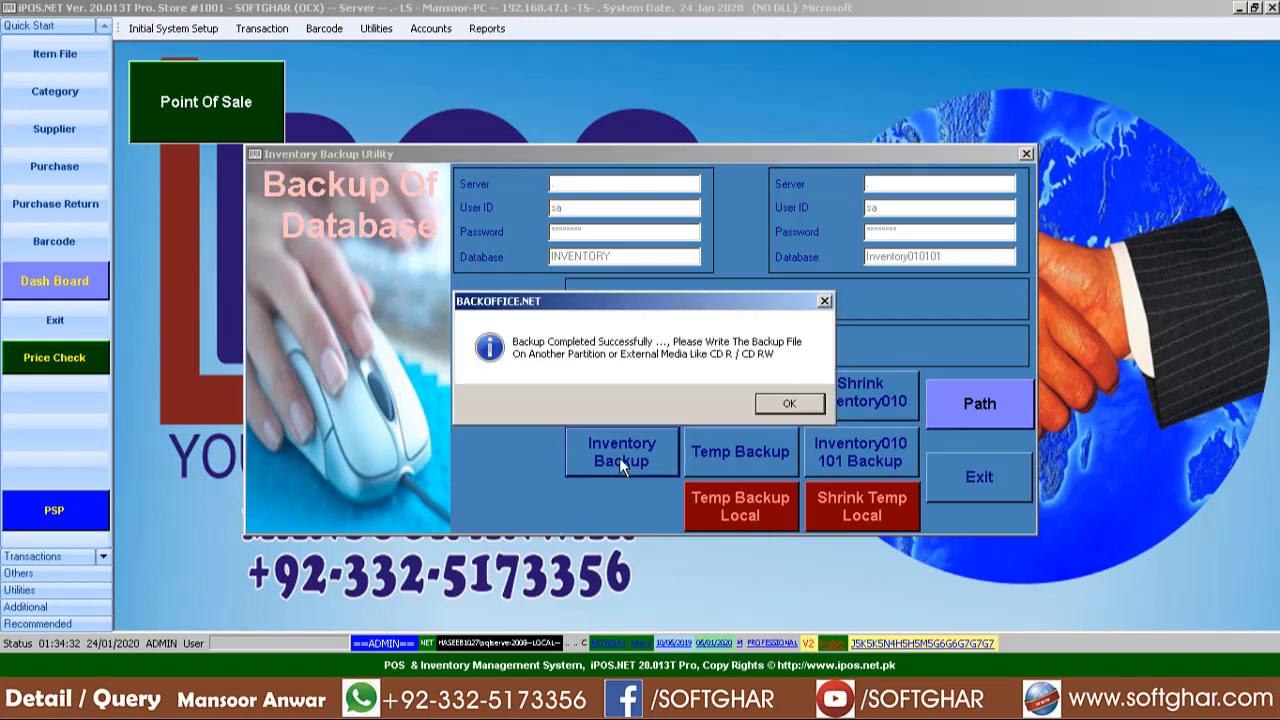
left_click(792, 404)
left_click(972, 476)
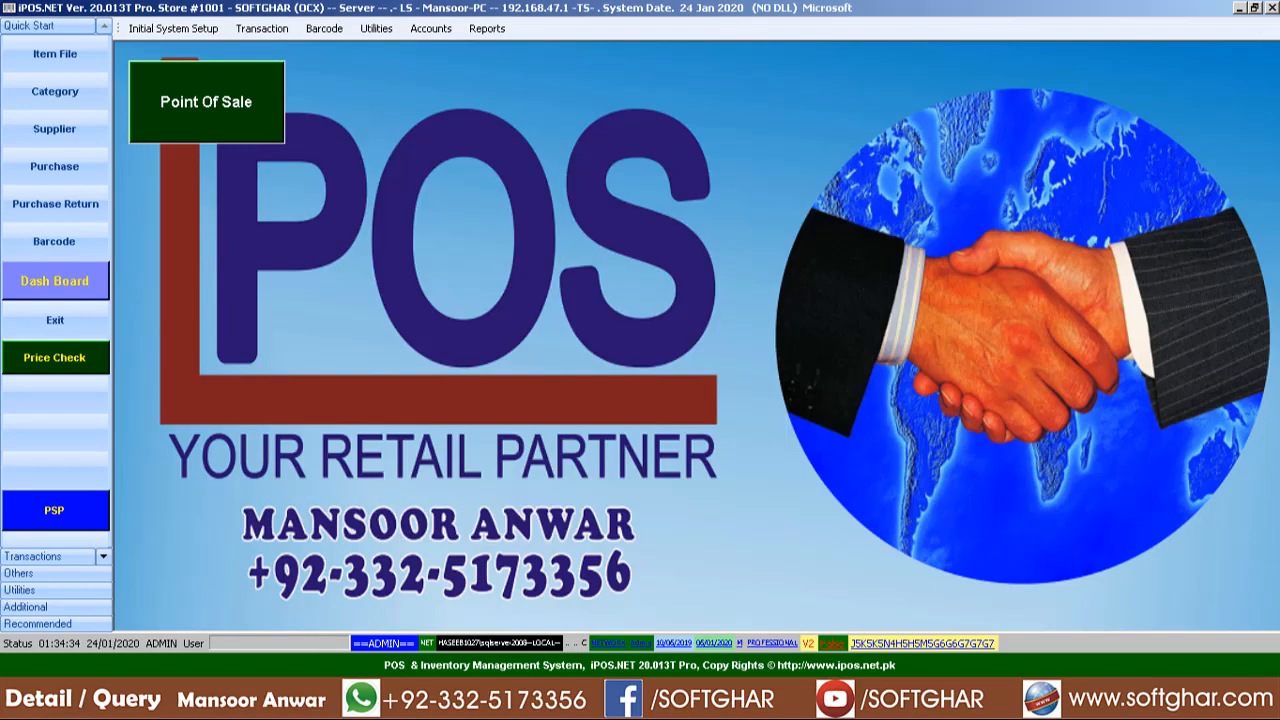
Open Local Disk (C:), sort by date modified, and select INVENTORY1001200124.BAK
key("super+d")
double_click(52, 139)
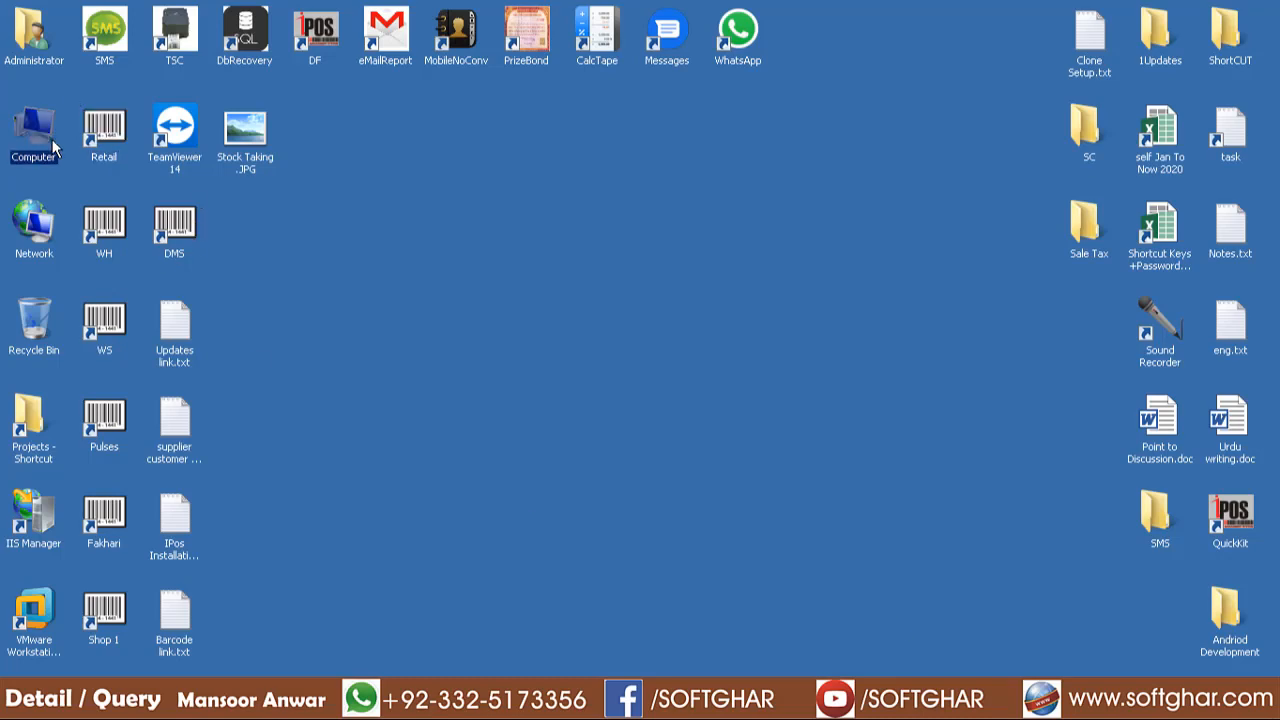
double_click(366, 220)
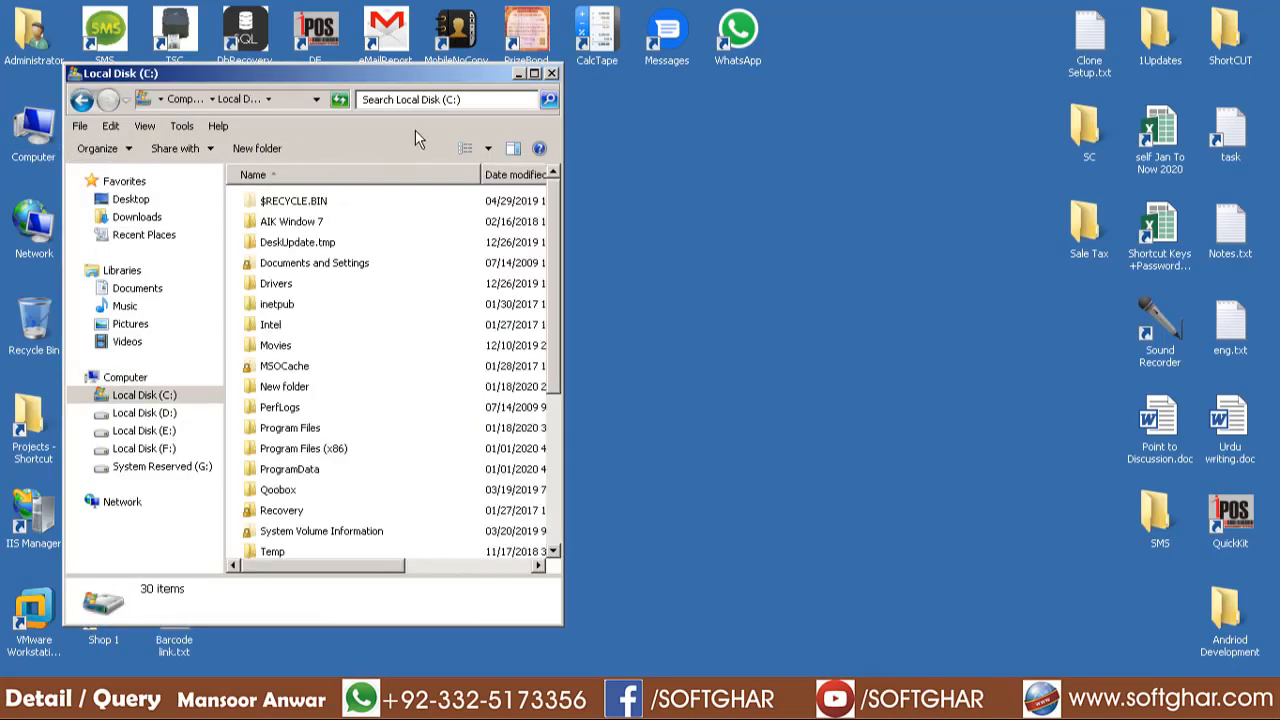
left_click(515, 174)
left_click(320, 202)
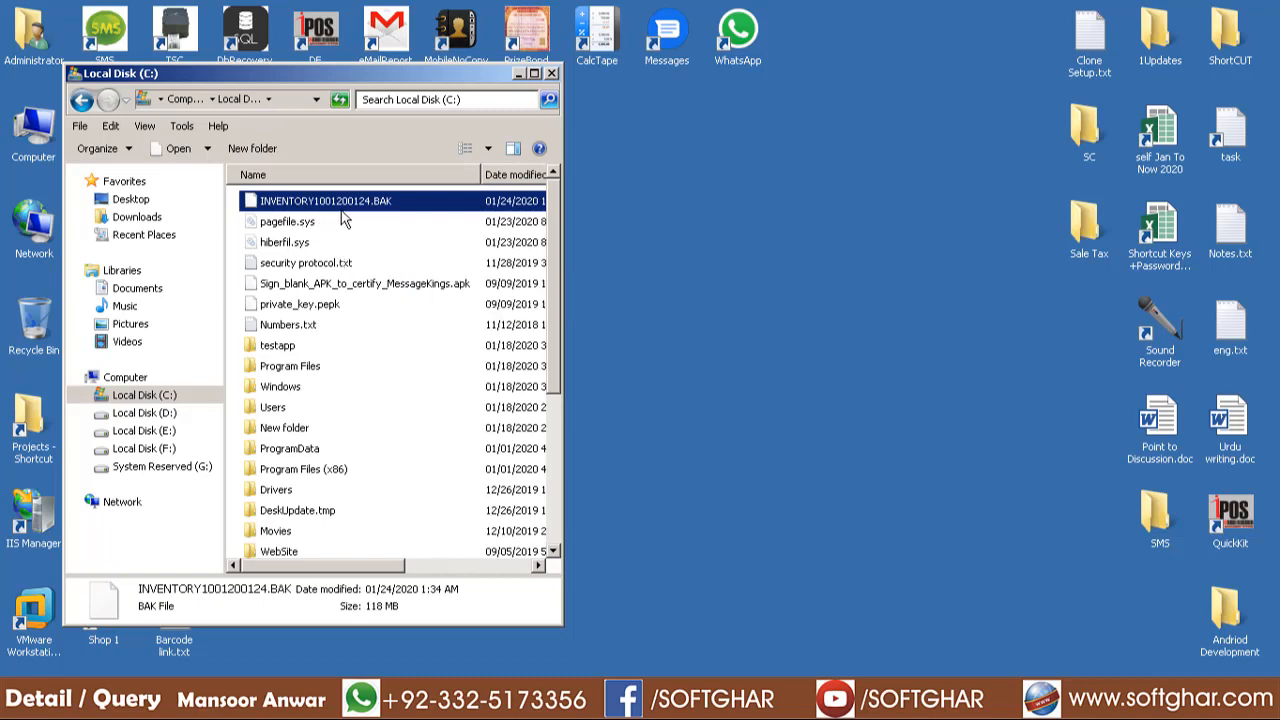
double_click(468, 74)
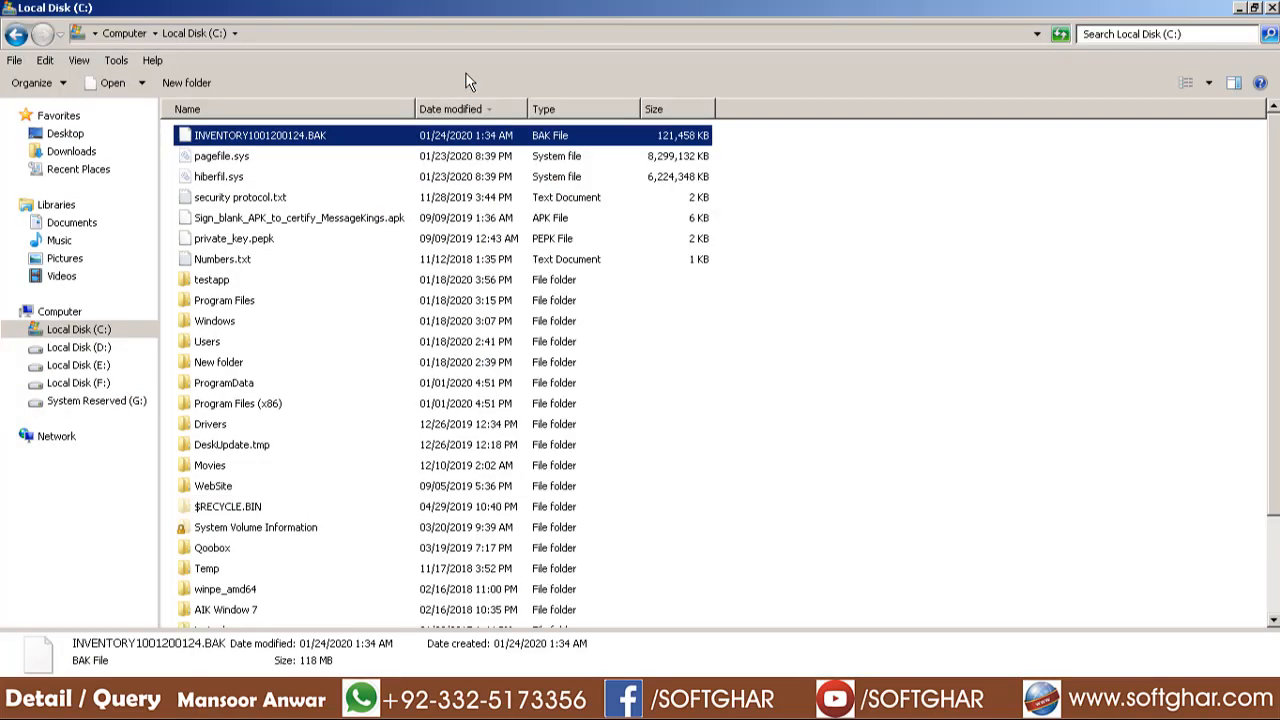
left_click(308, 138)
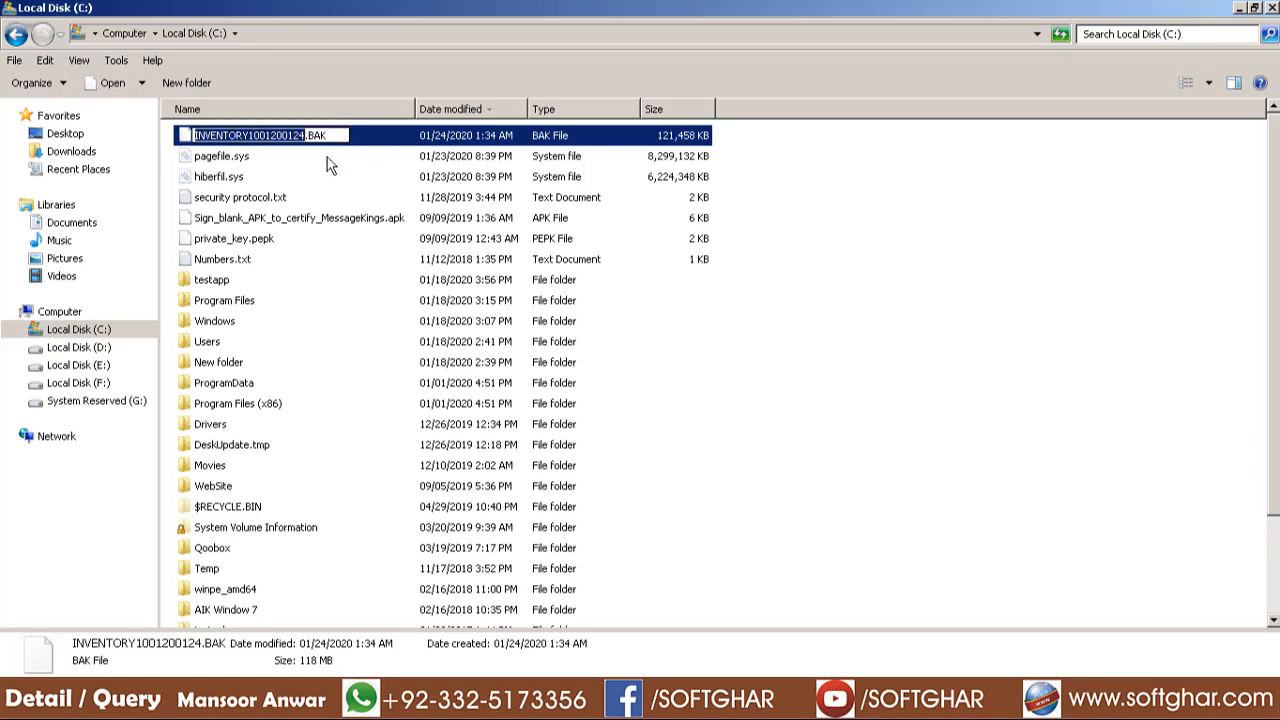
key("Left")
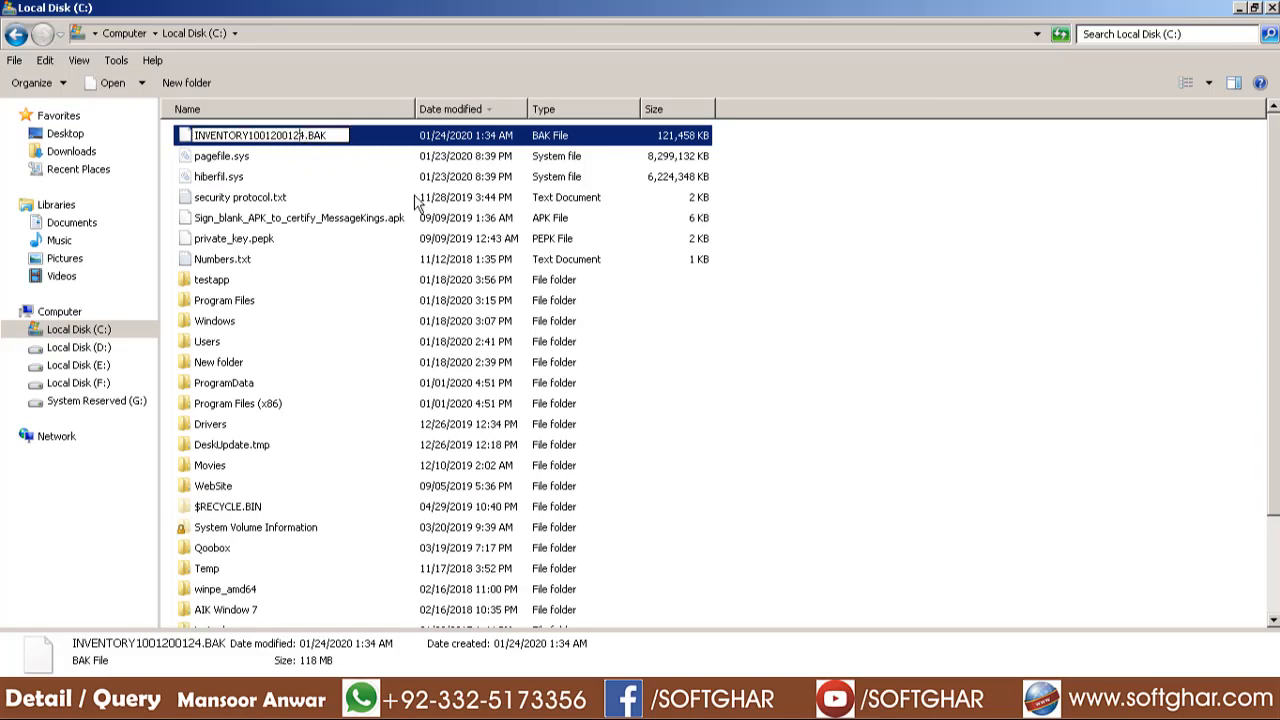
type("_bas")
left_click(834, 272)
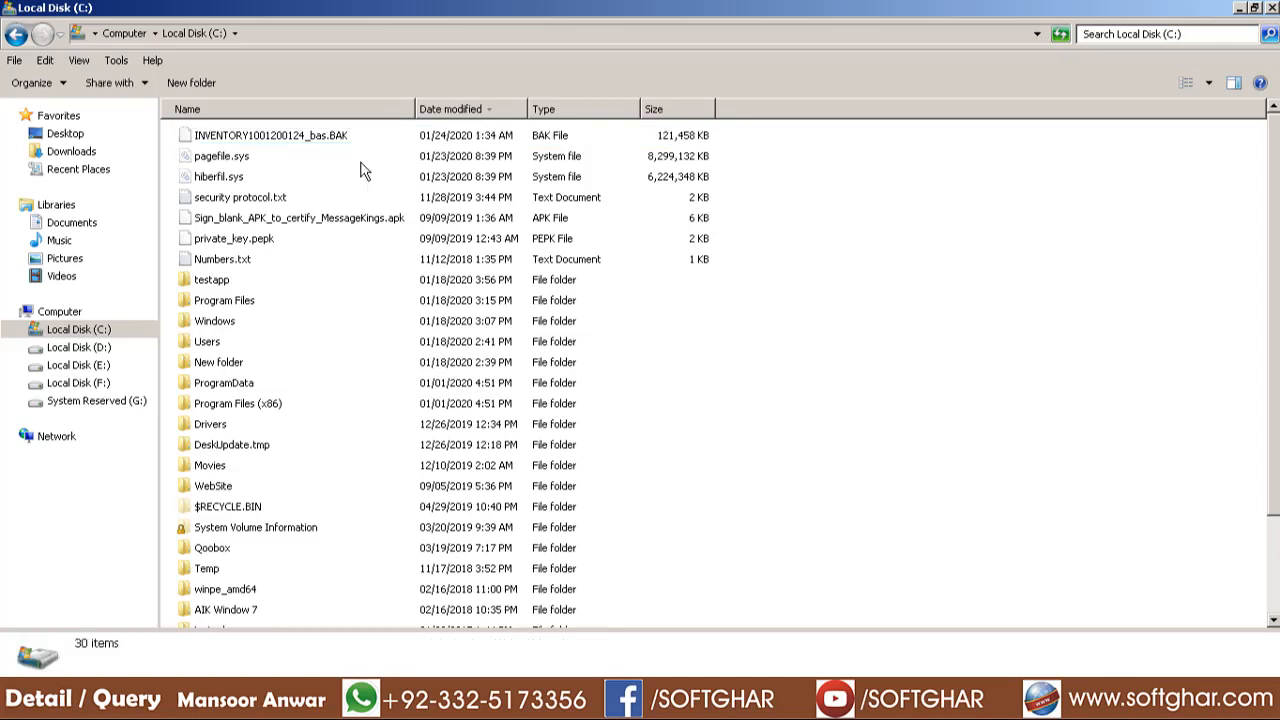
Copy the BAK file and create a folder 'stock taking 200124' on Local Disk (E:)
right_click(330, 140)
left_click(369, 312)
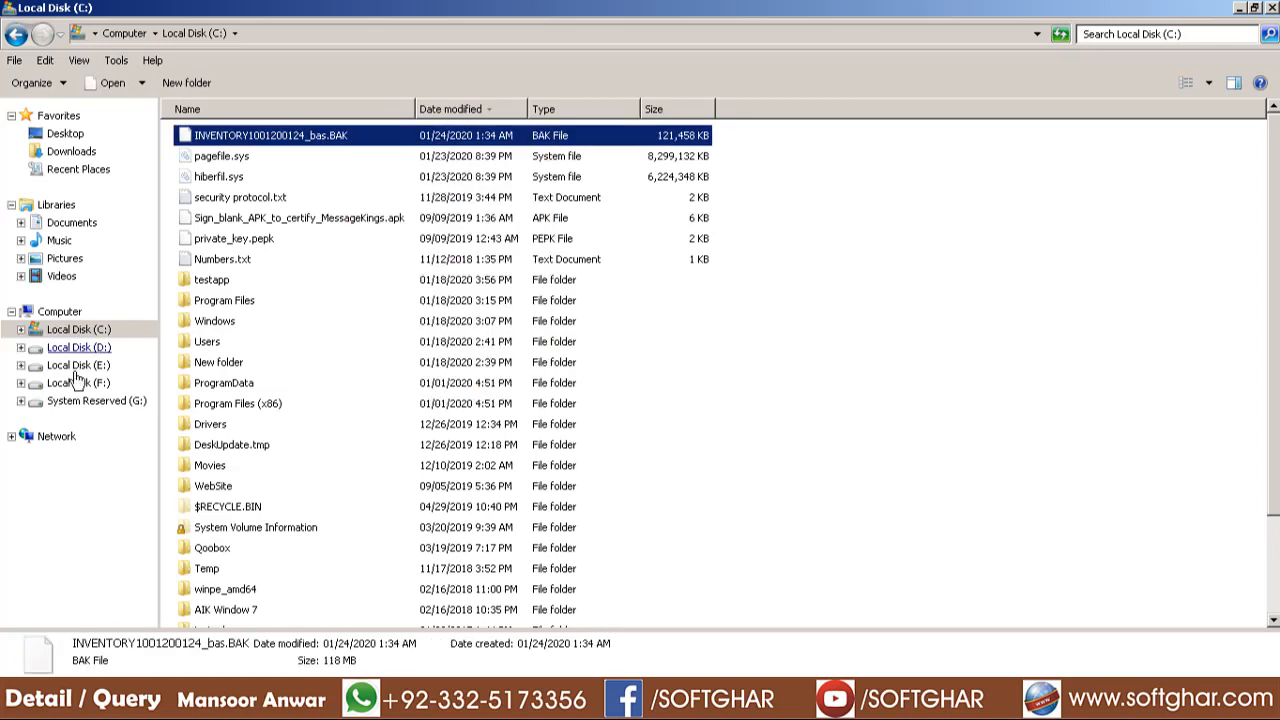
left_click(76, 366)
right_click(258, 361)
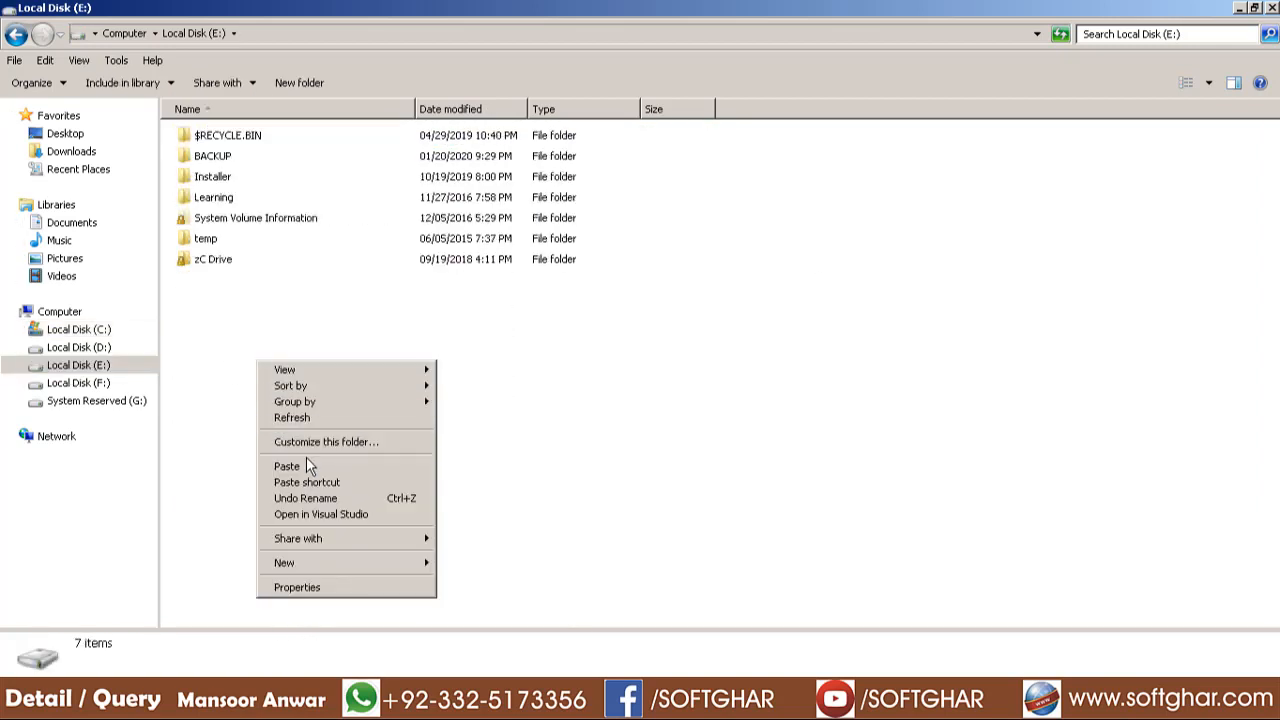
left_click(305, 80)
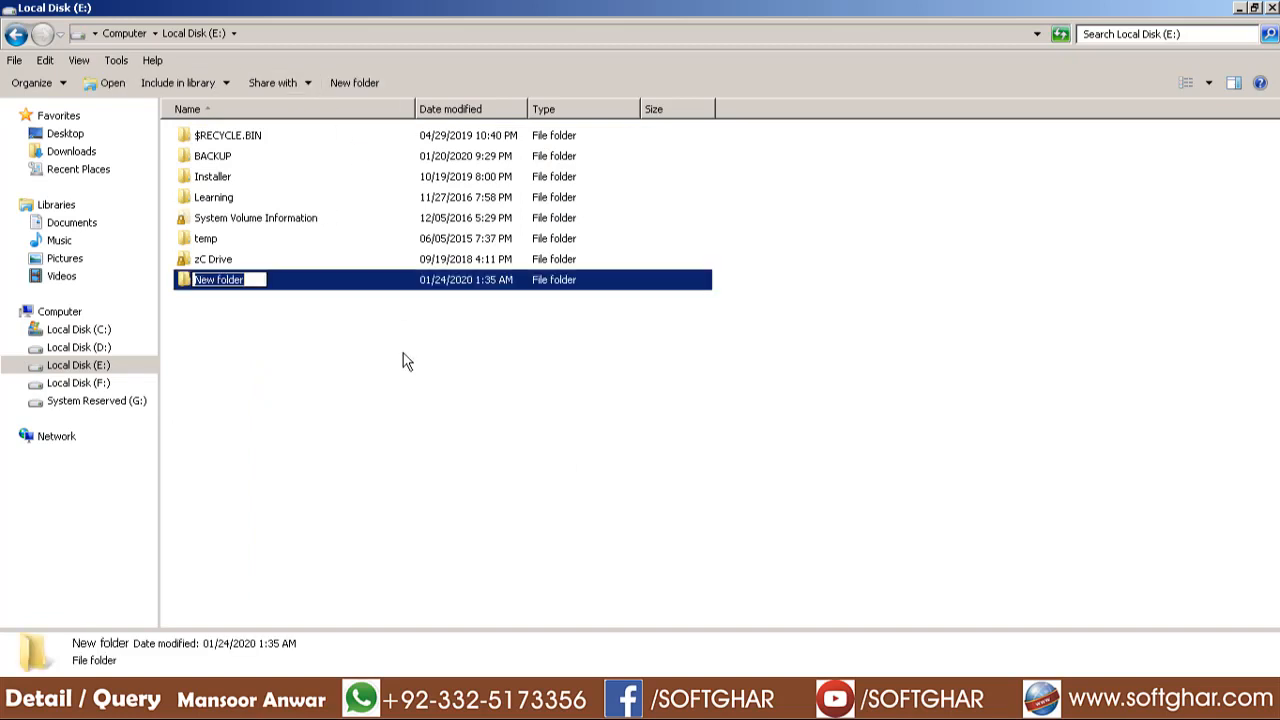
type("stock")
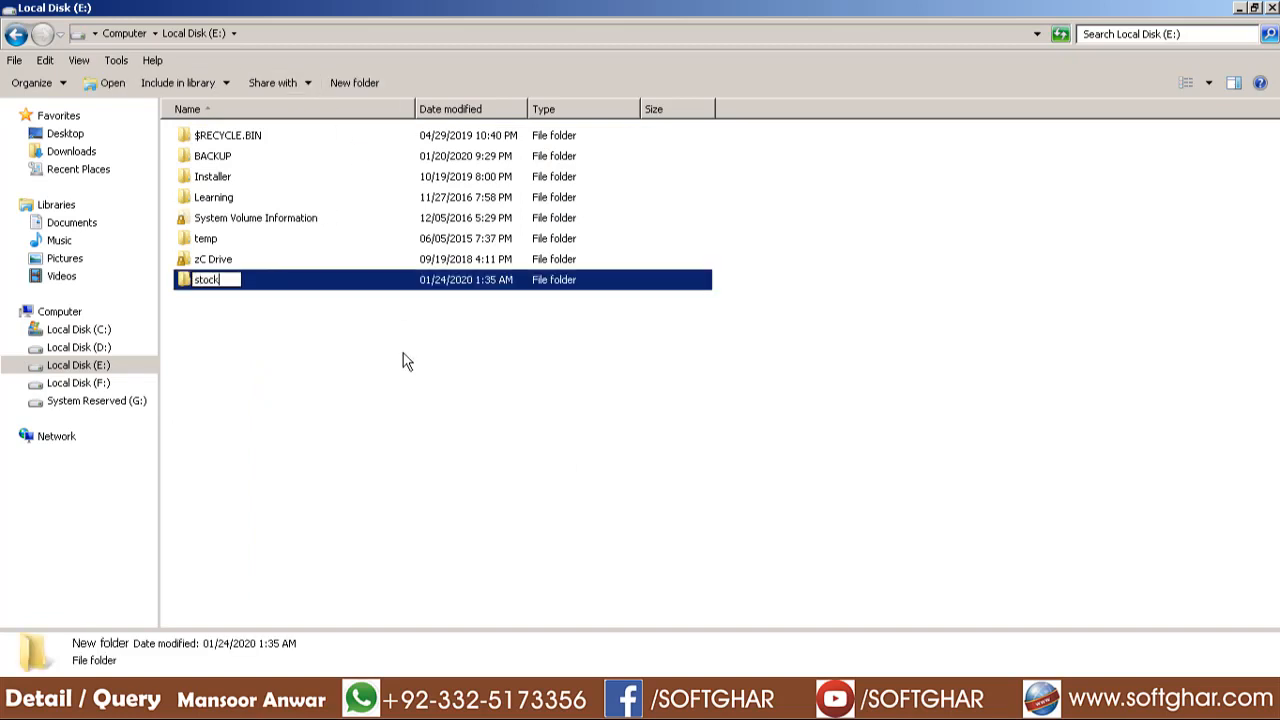
type(" s")
key("BackSpace")
type("taking 20")
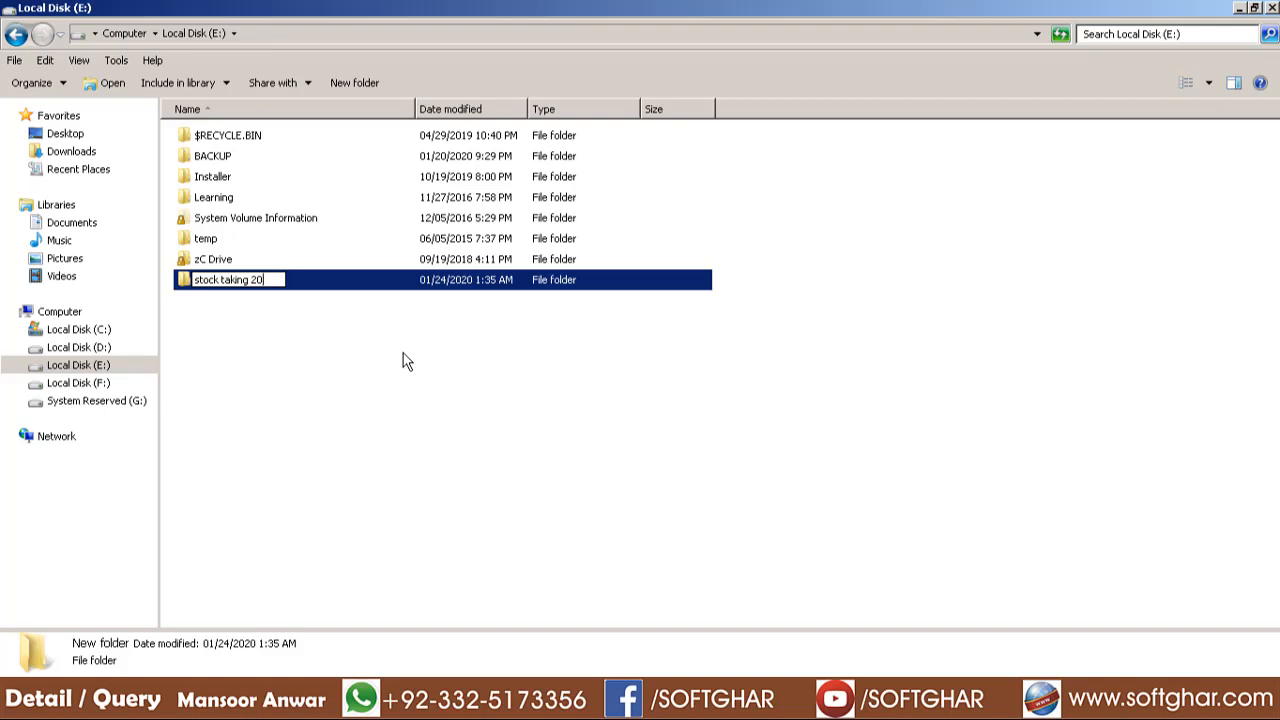
type("0124")
key("Return")
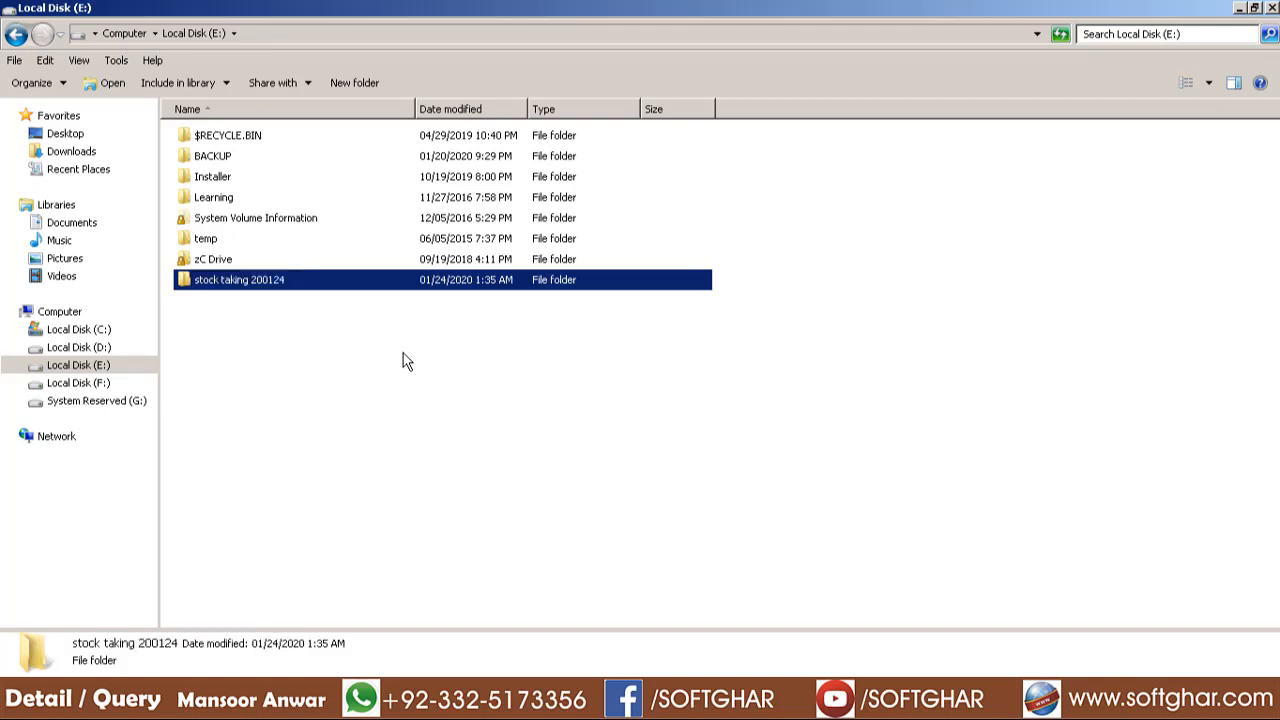
key("Return")
key("ctrl+v")
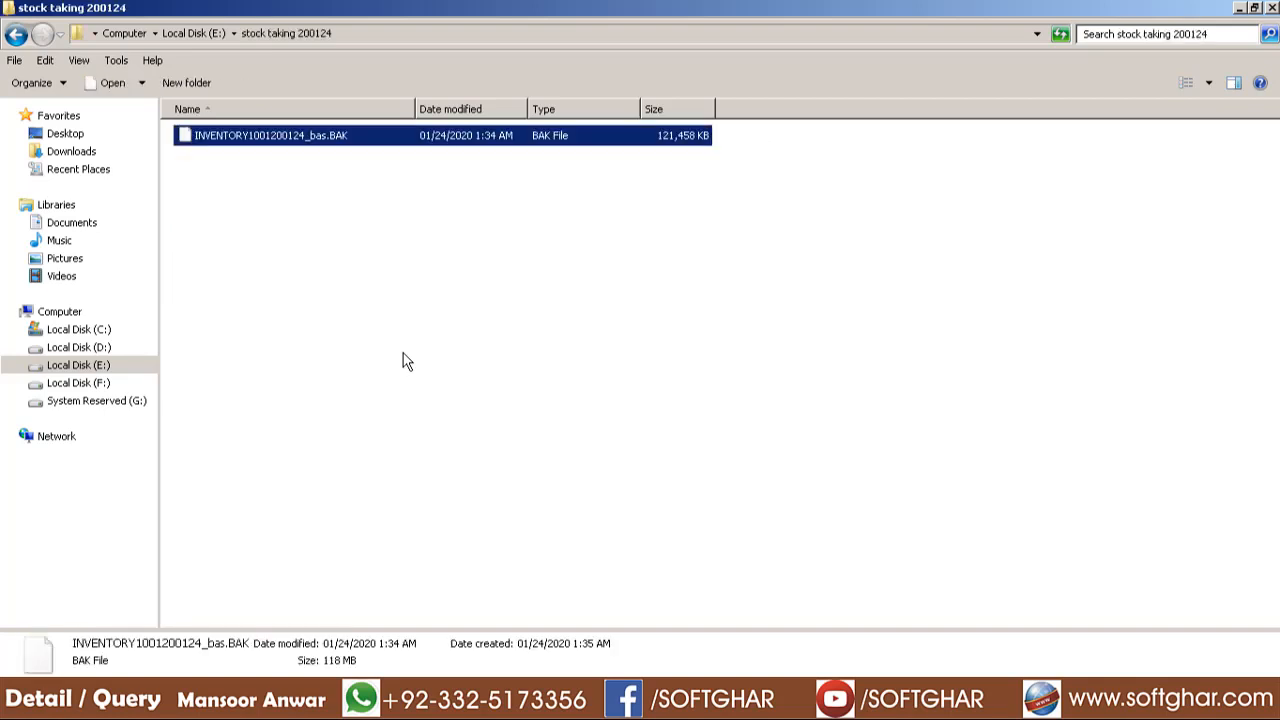
left_click(282, 700)
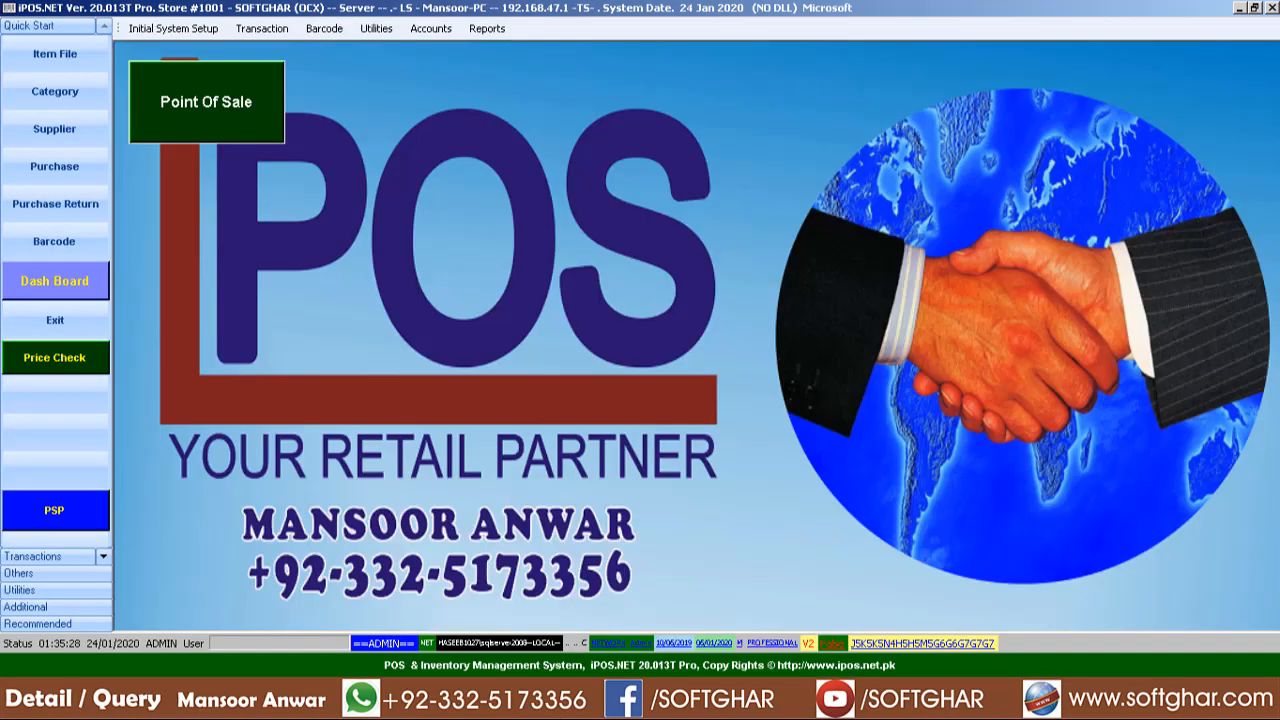
Bring the Stock Taking.JPG checklist back up in Windows Photo Viewer
mouse_move(535, 700)
left_click(282, 700)
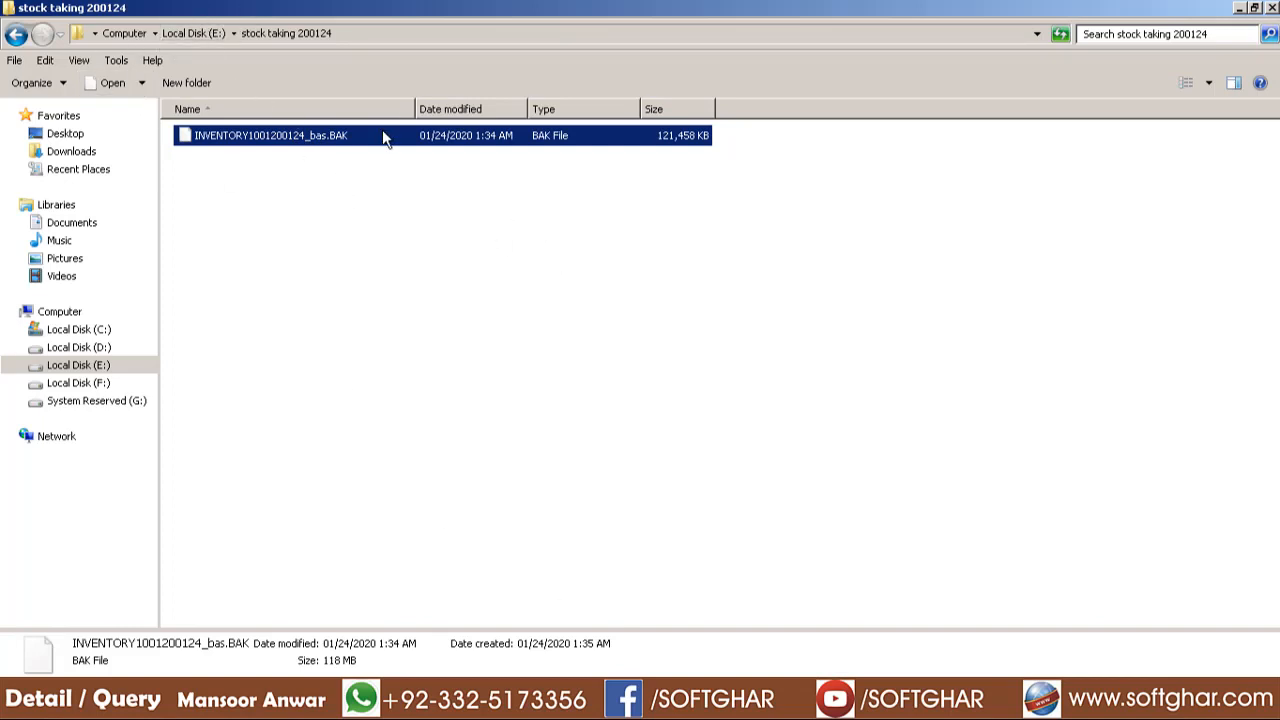
left_click(282, 700)
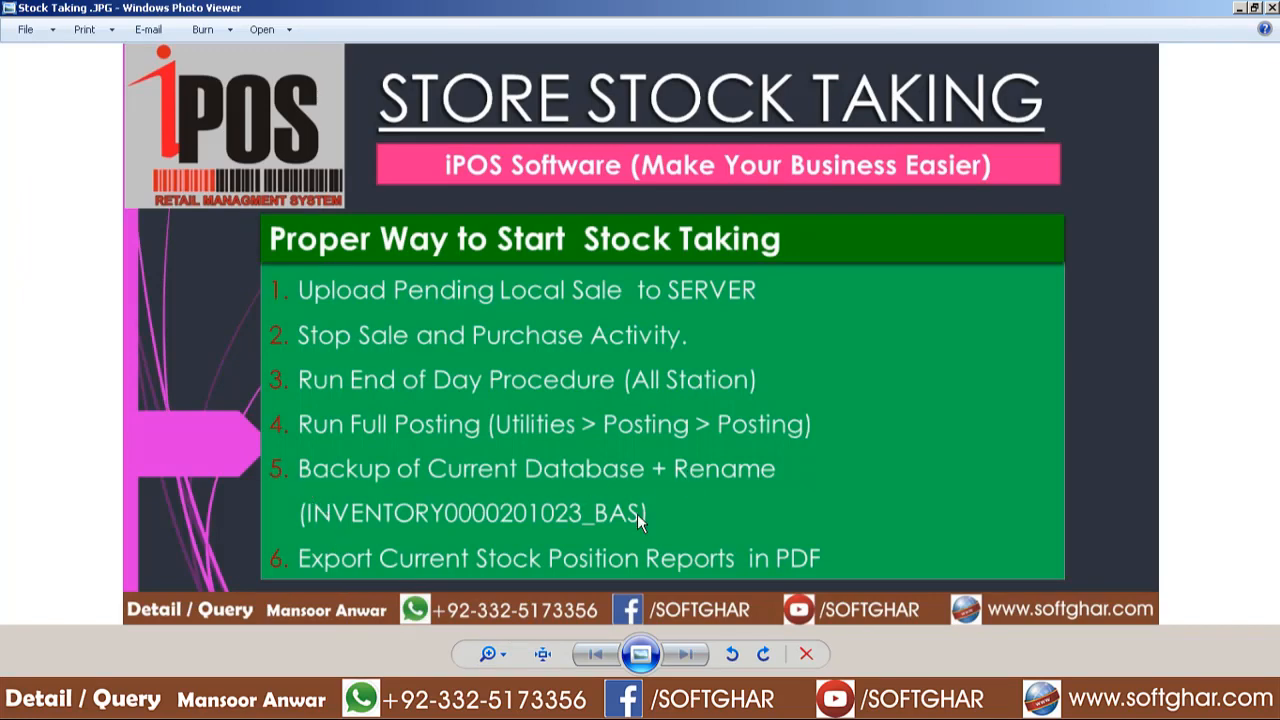
left_click(712, 700)
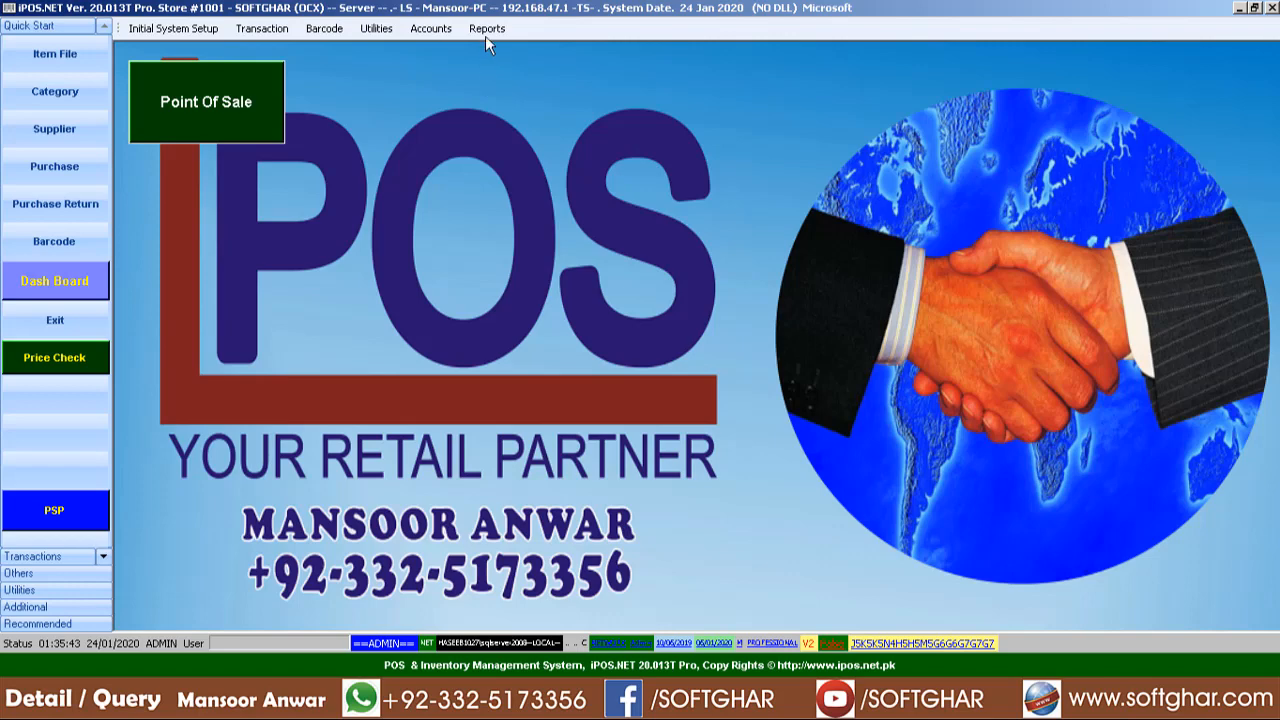
Generate the Present Stock Position report and preview PSP.rpt, 166 pages starting with SUGAR
left_click(486, 32)
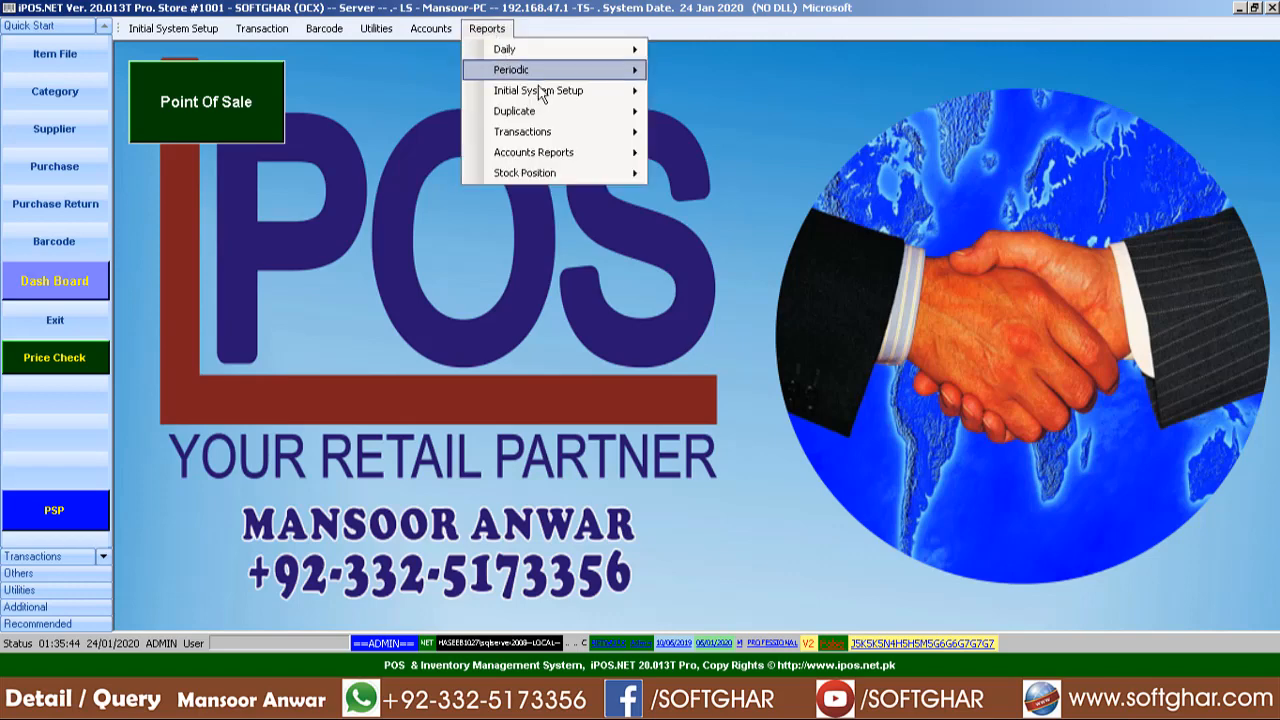
mouse_move(552, 172)
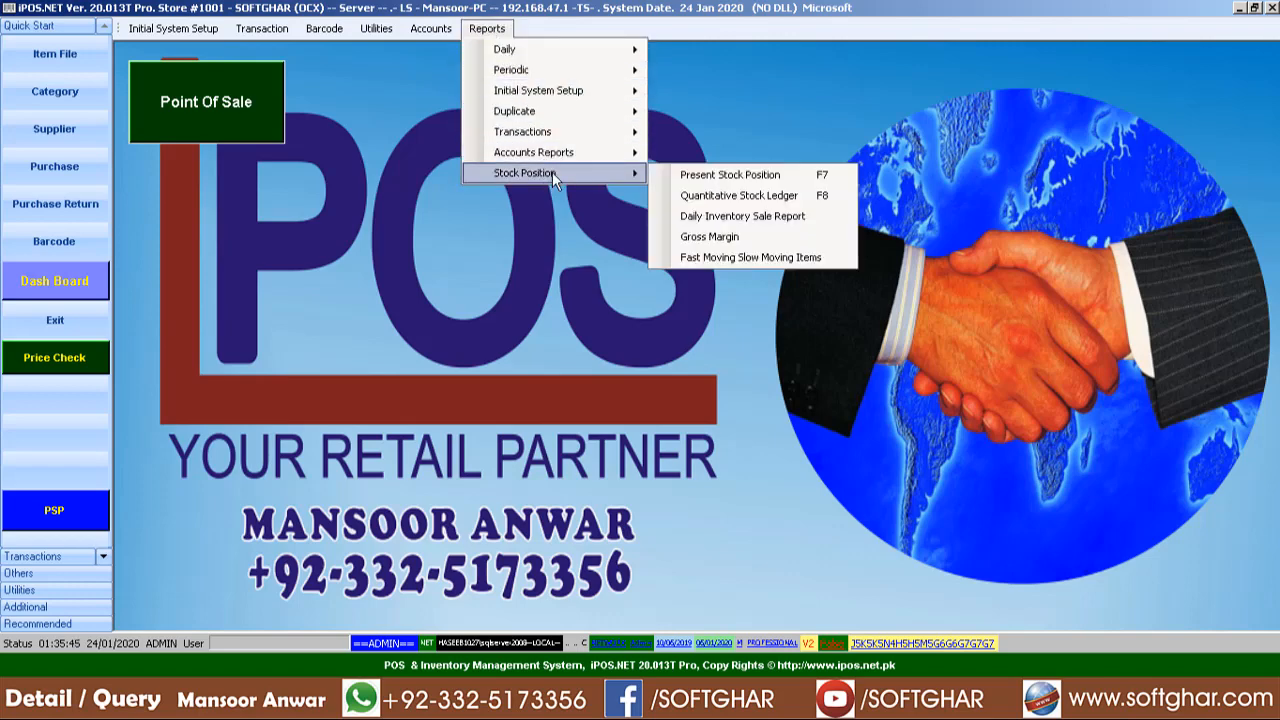
left_click(802, 172)
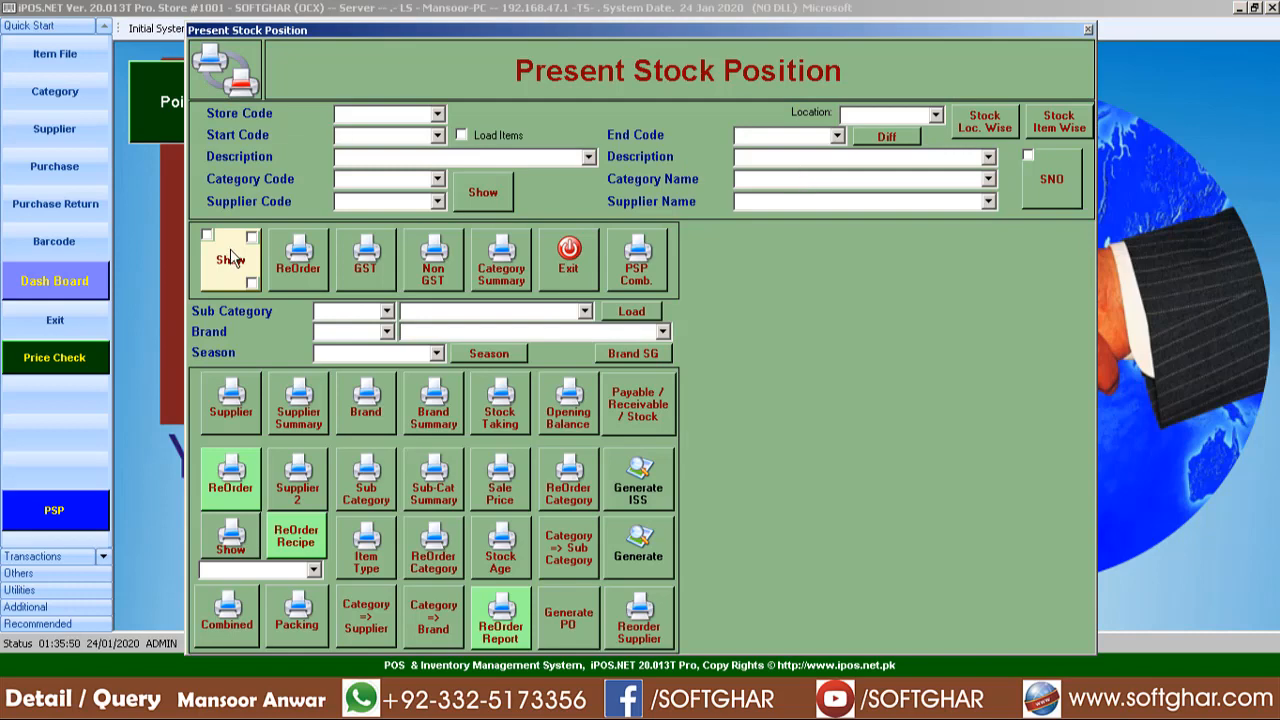
left_click(230, 259)
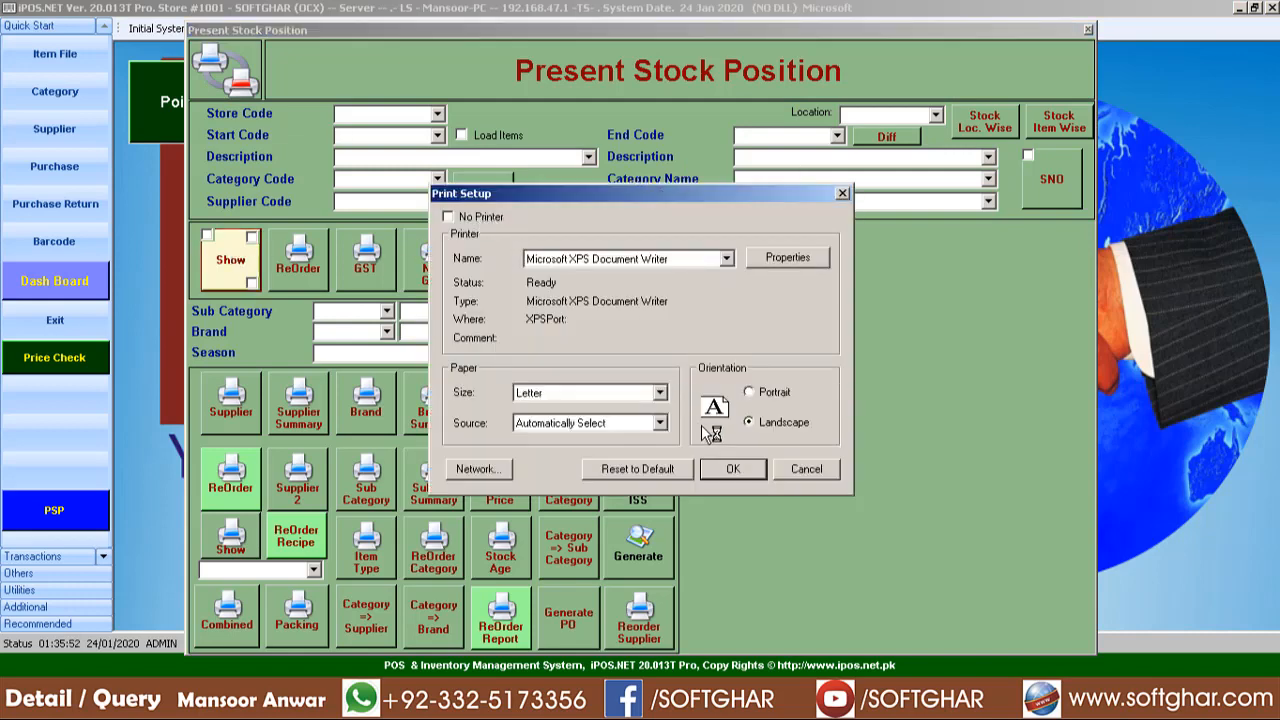
left_click(739, 464)
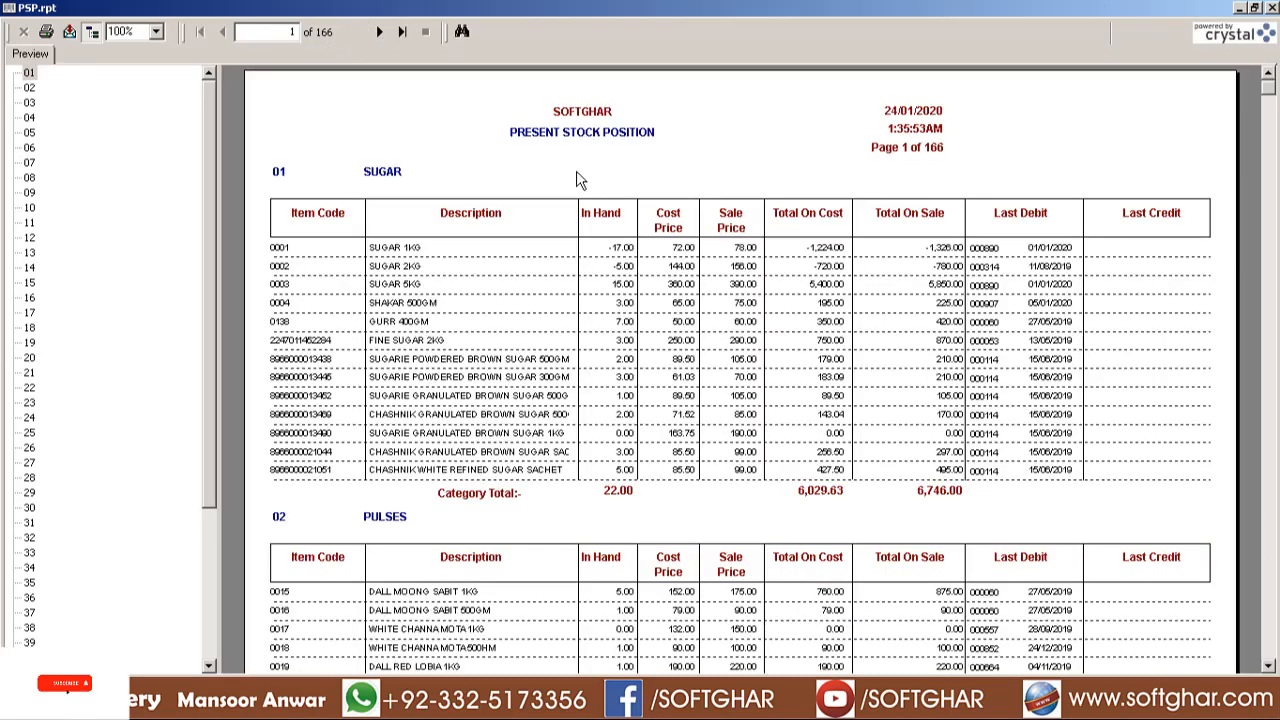
Go to the report's last page and check the grand totals on cost and sale
scroll(710, 330, "down", 3)
left_click(402, 31)
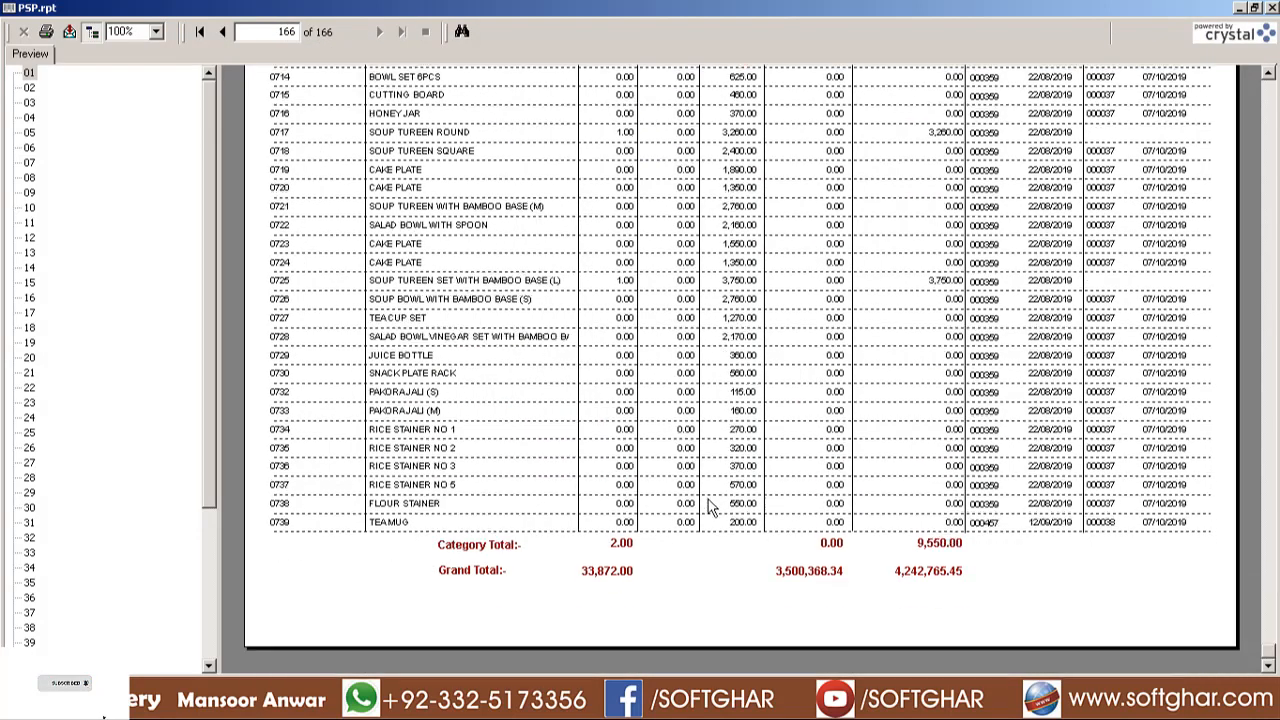
left_click(790, 575)
left_click(851, 572)
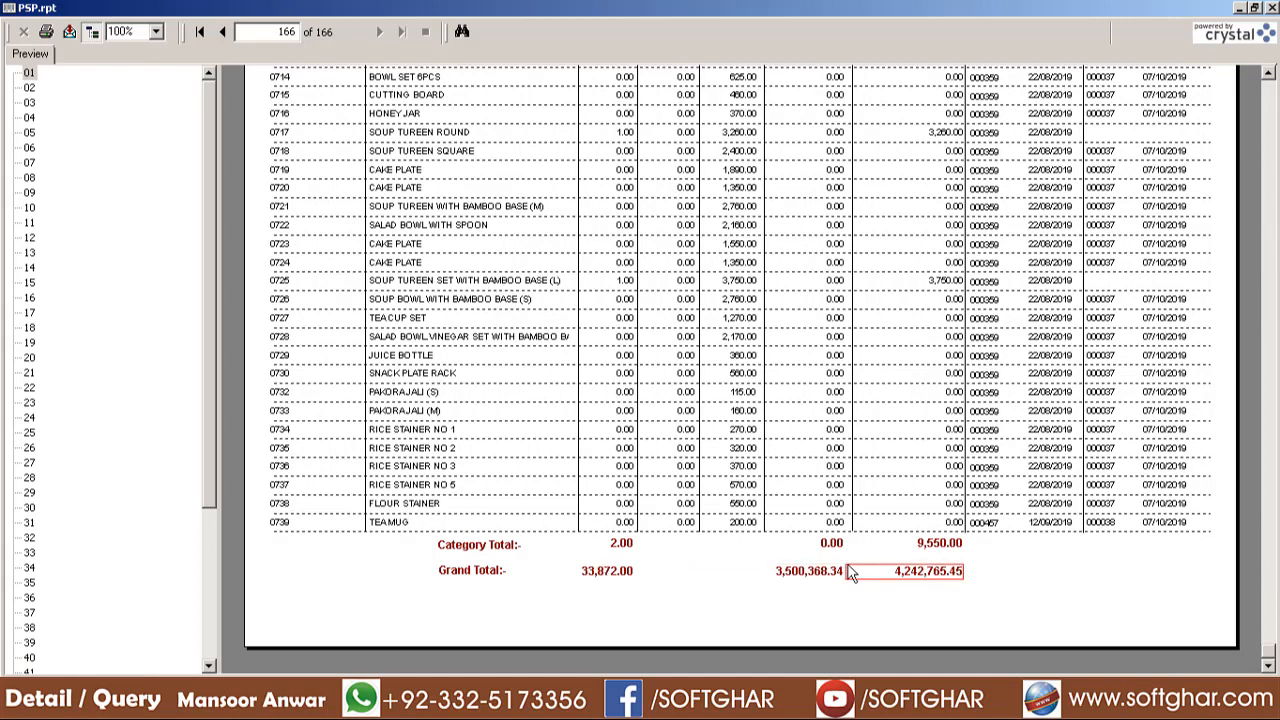
left_click(933, 562)
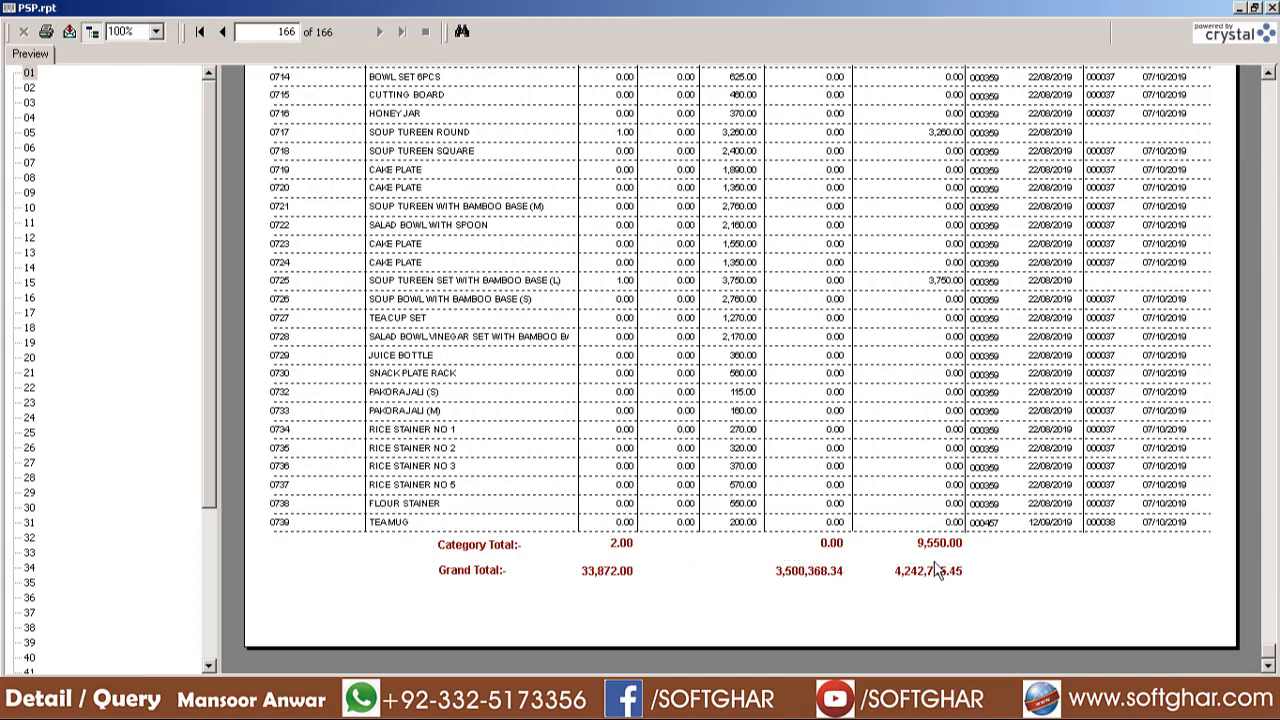
Export the report as PSP.pdf into E:\stock taking 200124, then close the viewer
left_click(69, 31)
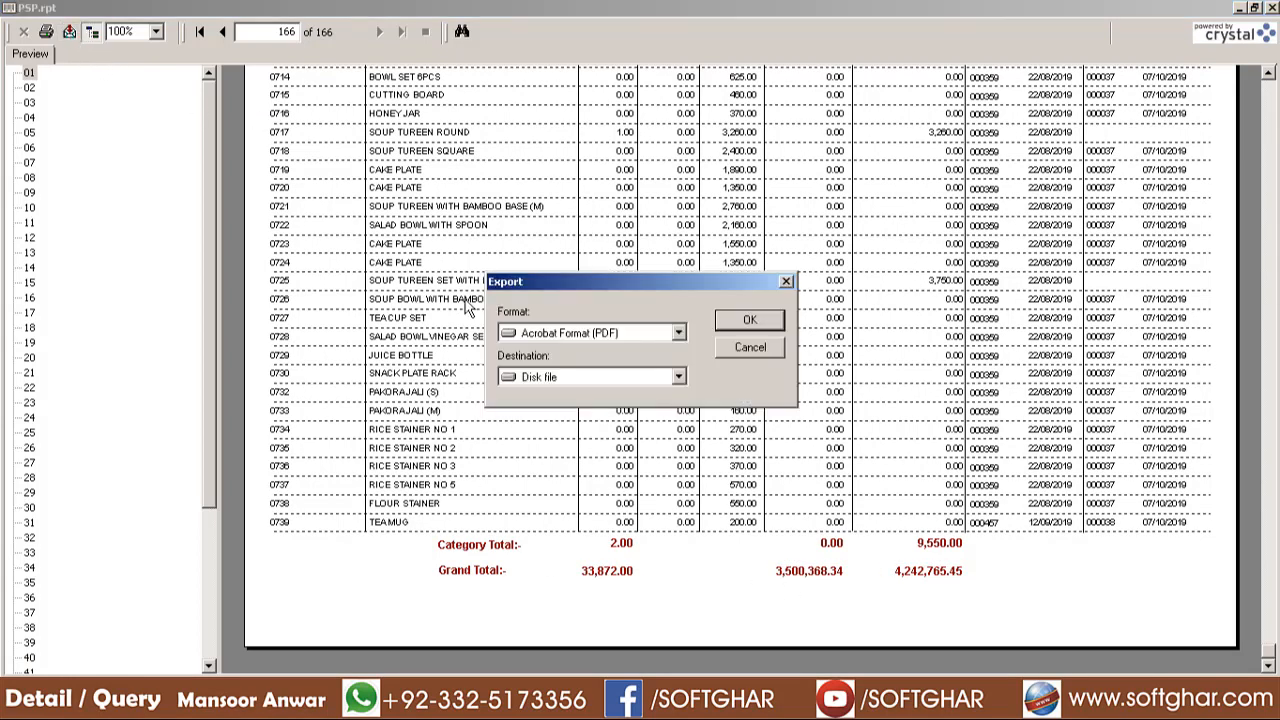
left_click(750, 320)
left_click(83, 166)
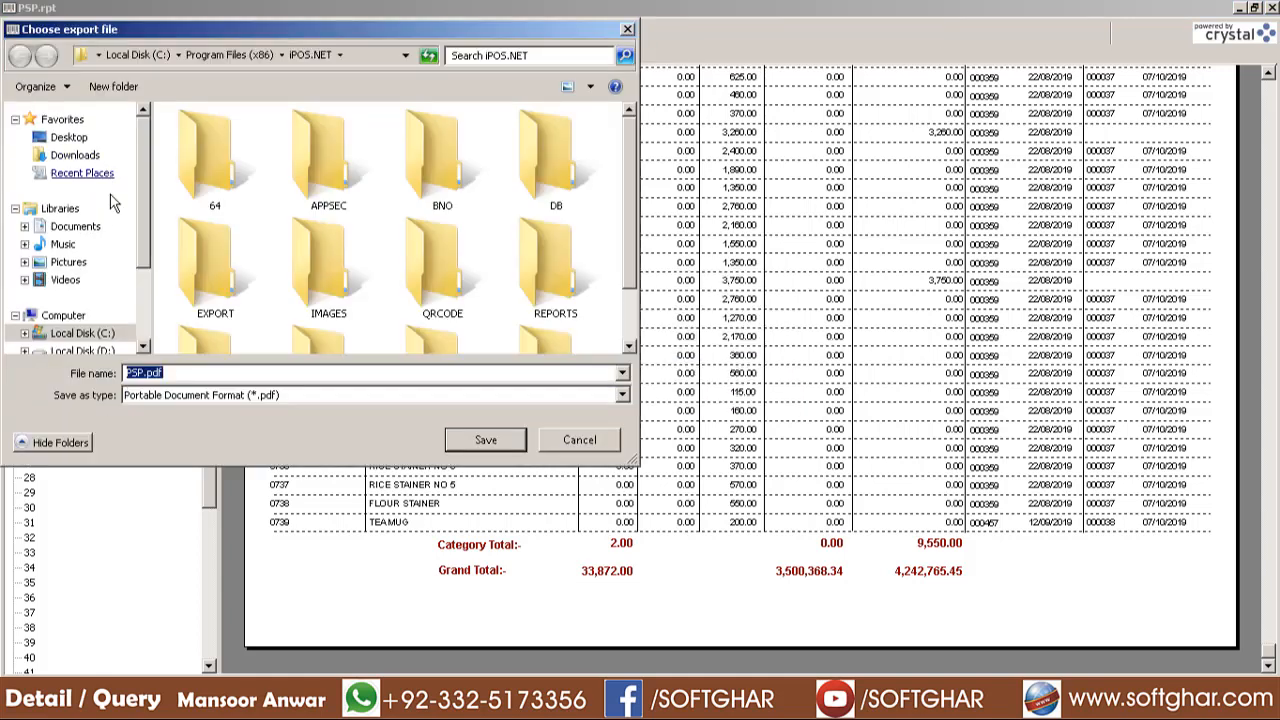
scroll(145, 338, "down", 2)
left_click(85, 254)
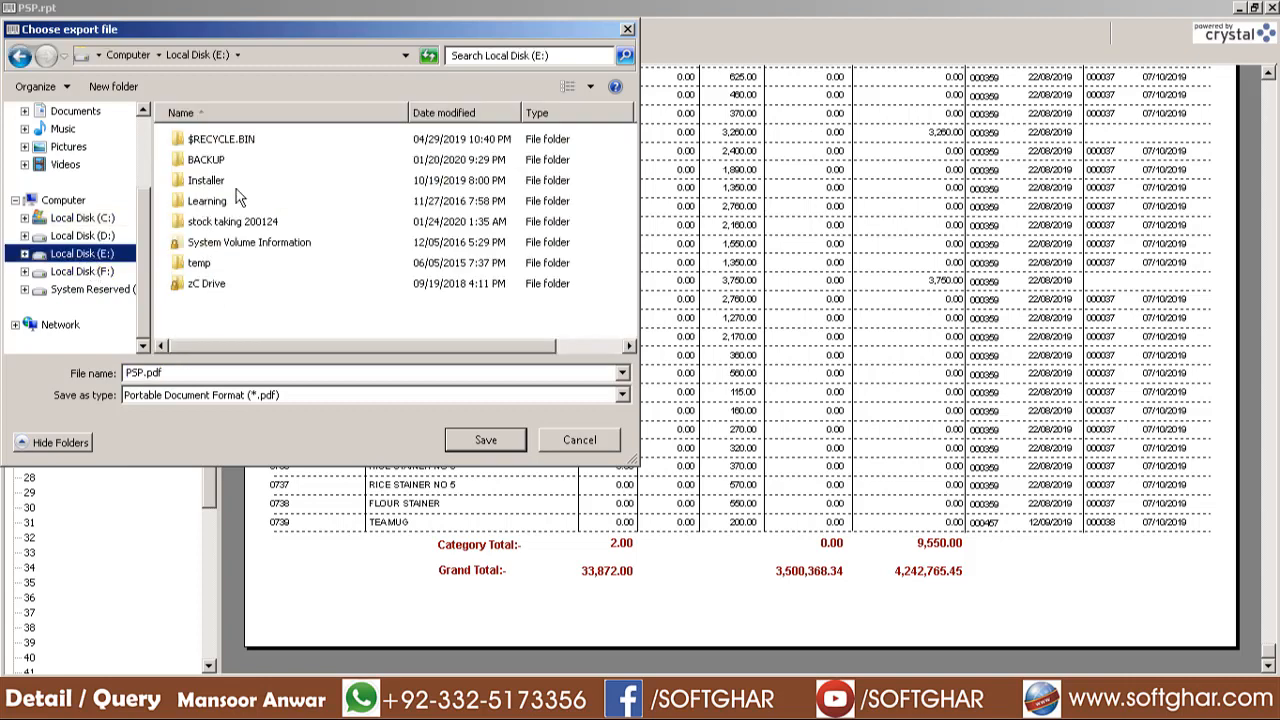
double_click(232, 221)
left_click(470, 441)
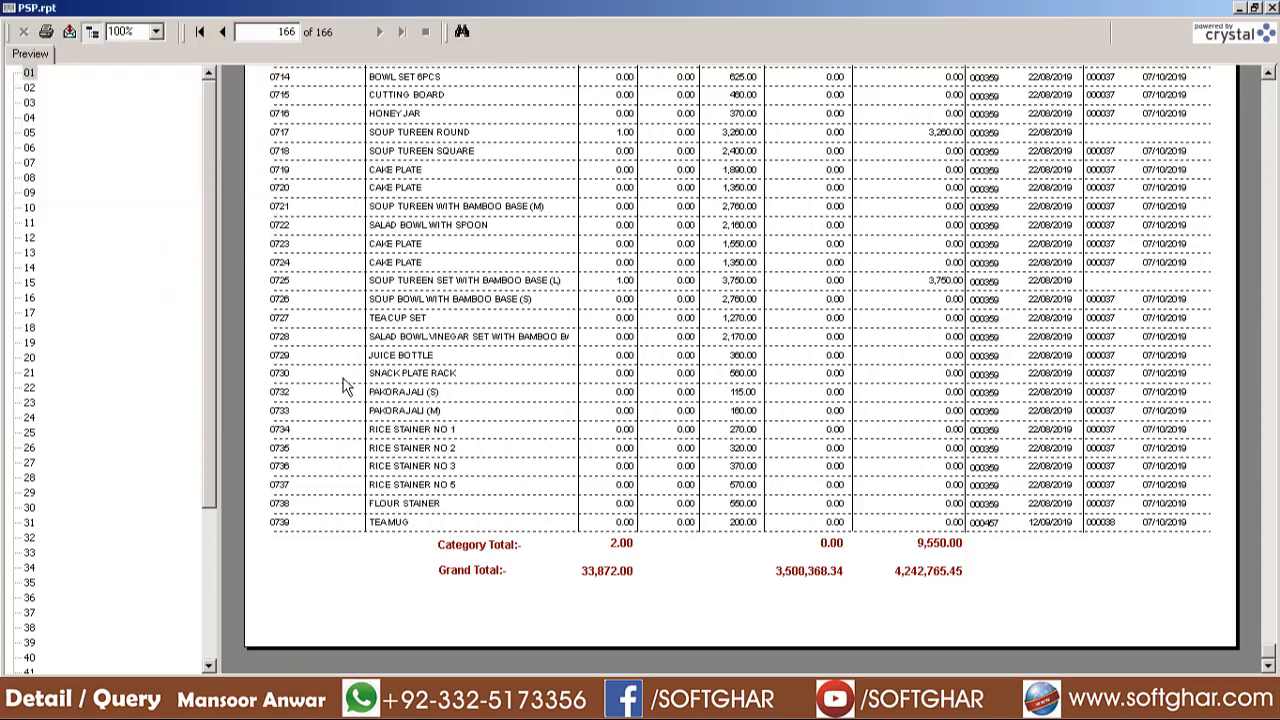
left_click(1272, 8)
Close the Present Stock Position form and confirm psp.pdf sits beside the backup in stock taking 200124
left_click(560, 267)
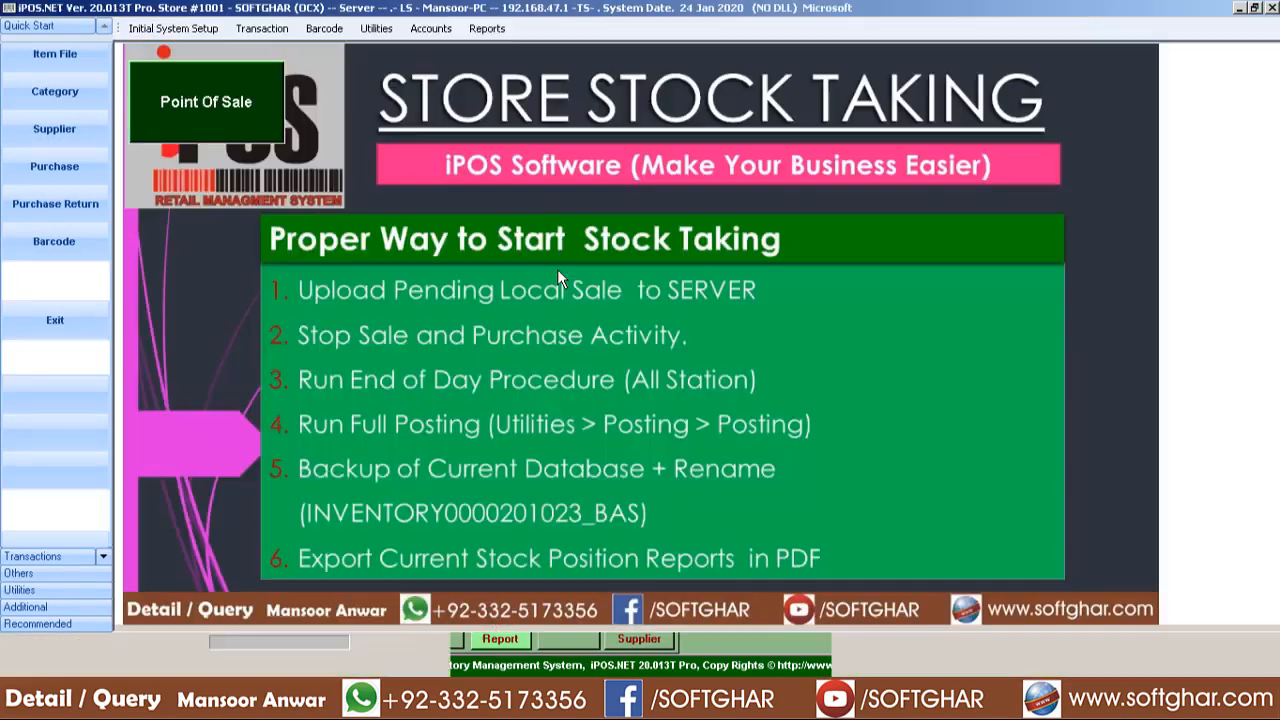
key("alt+Tab")
left_click(221, 162)
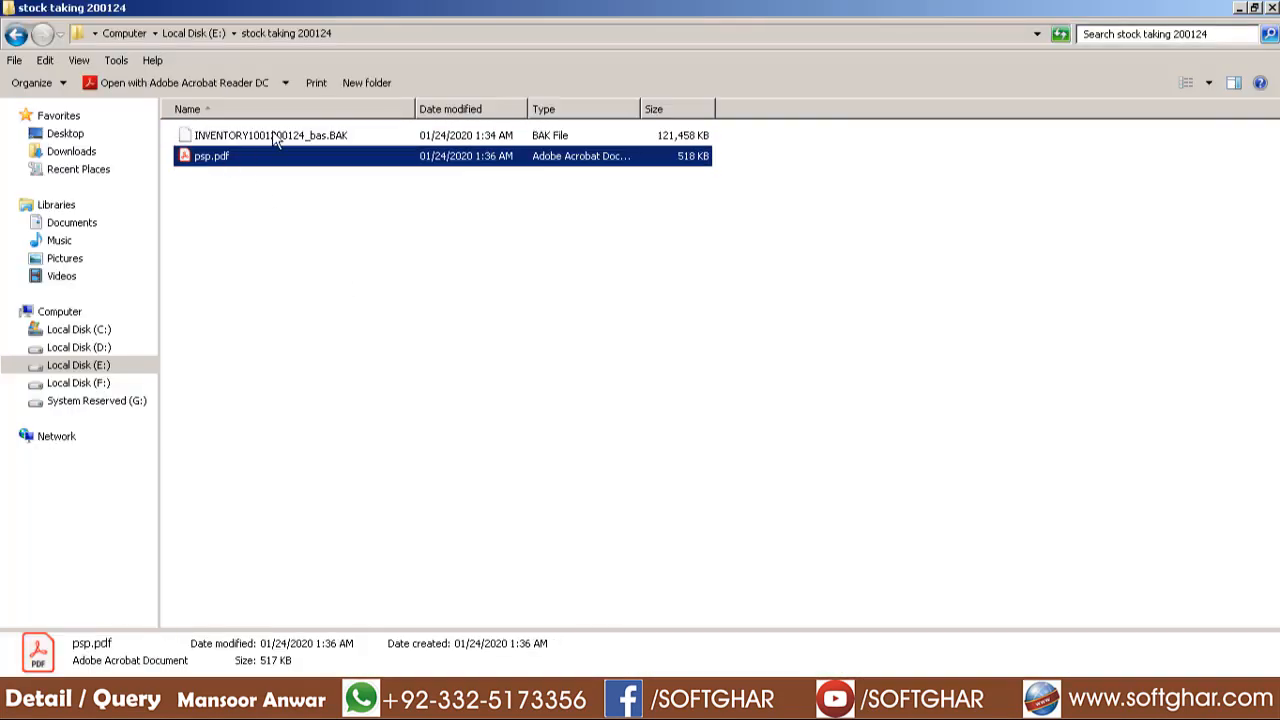
left_click(274, 137)
left_click(221, 158)
Return to the iPOS.NET main window after glancing at the stock taking checklist image
key("alt+Tab")
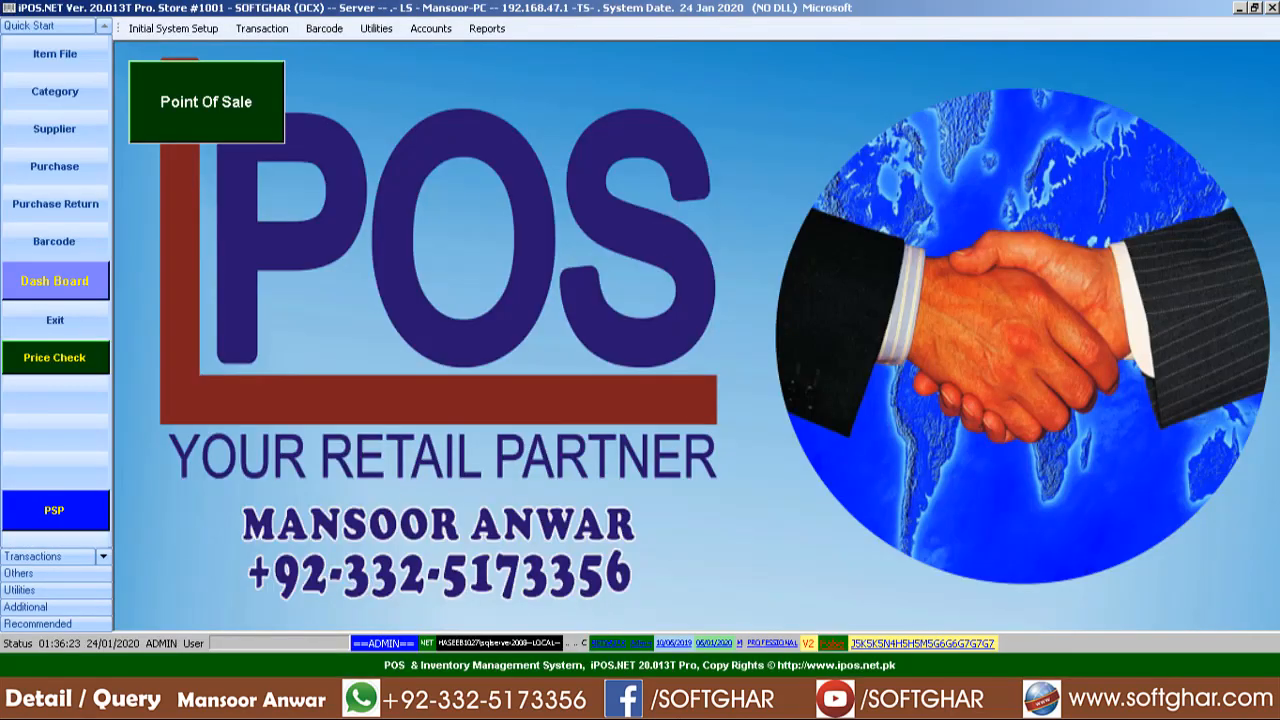
key("alt+Tab")
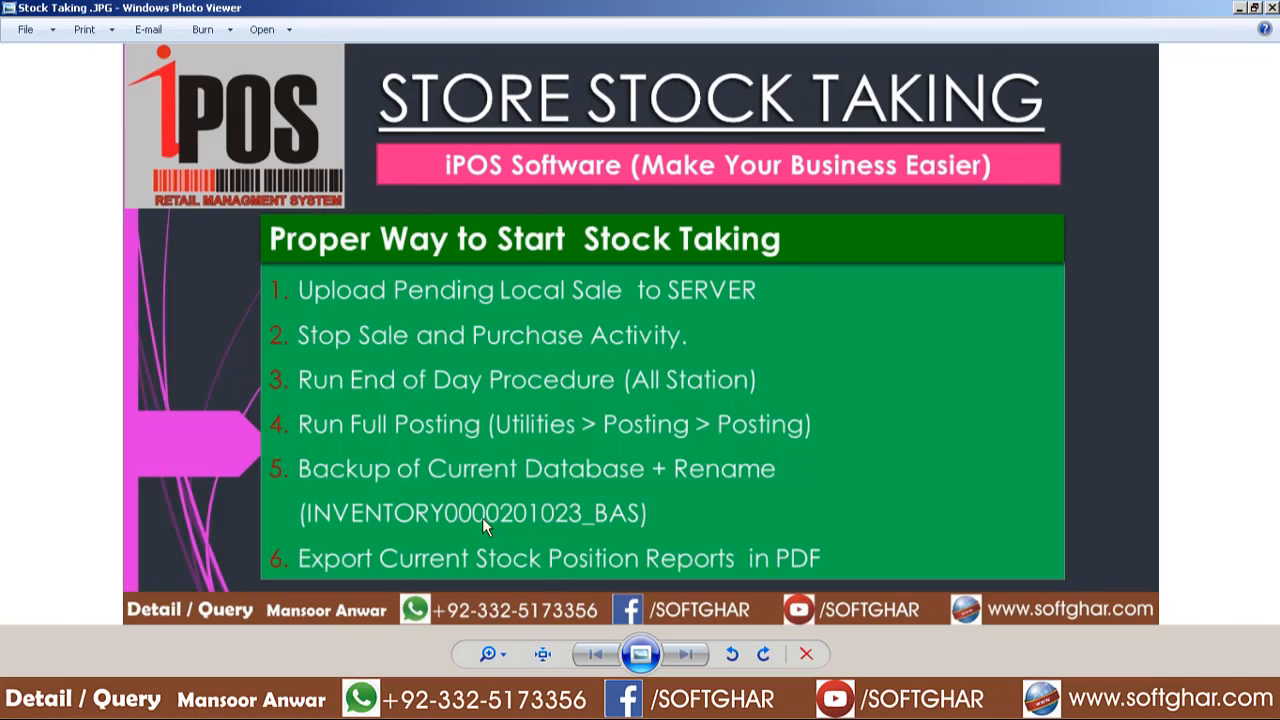
key("alt+Tab")
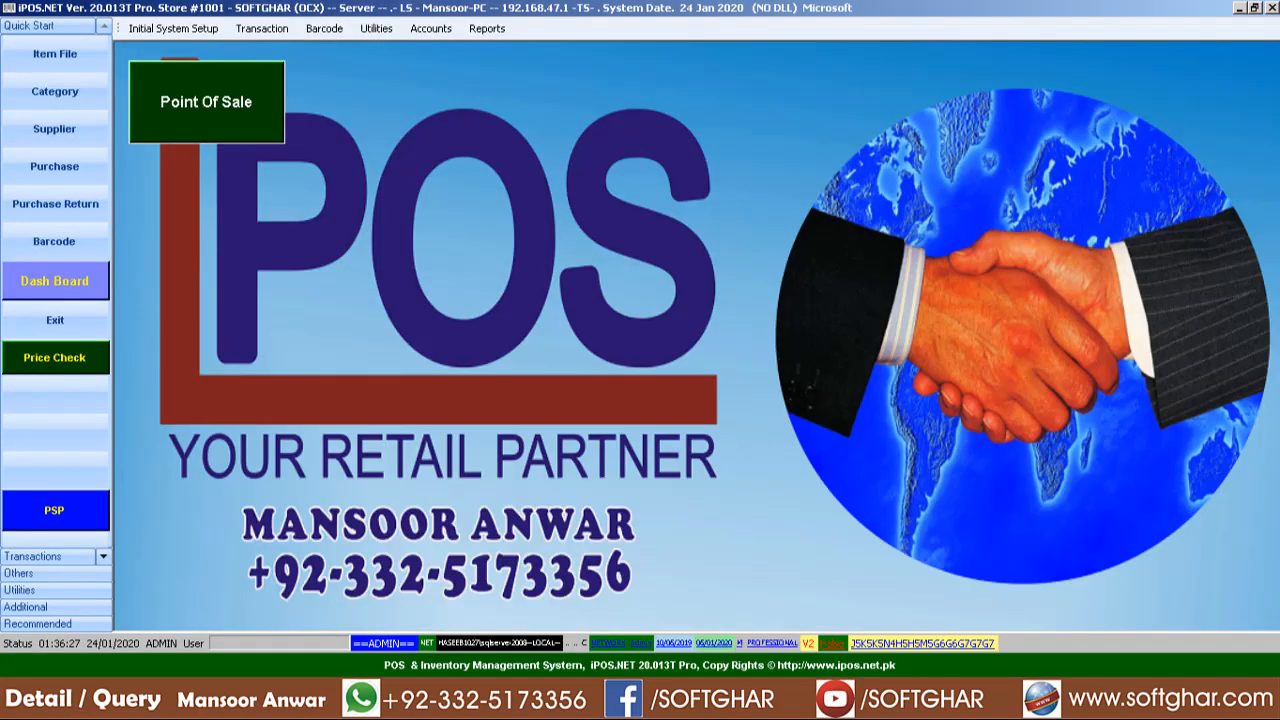
mouse_move(686, 700)
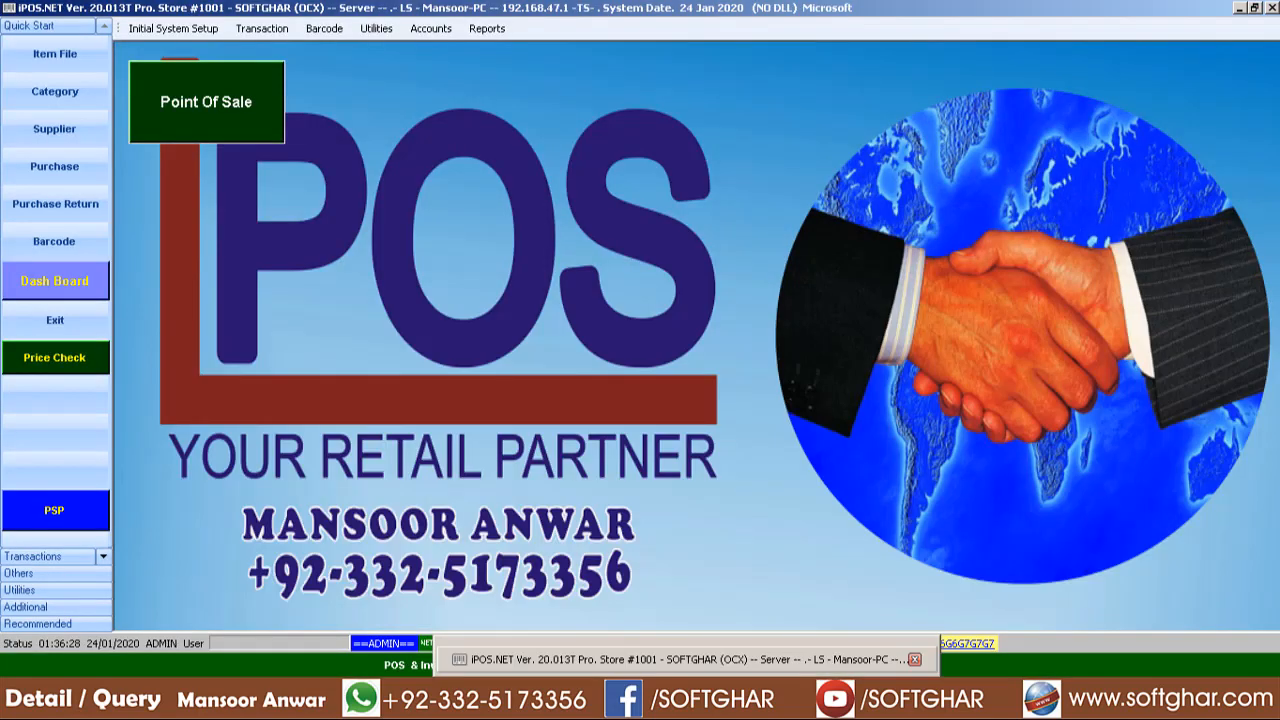
Open Utilities > Important Utilities > Stock Taking and add a new audit voucher 000012
left_click(379, 31)
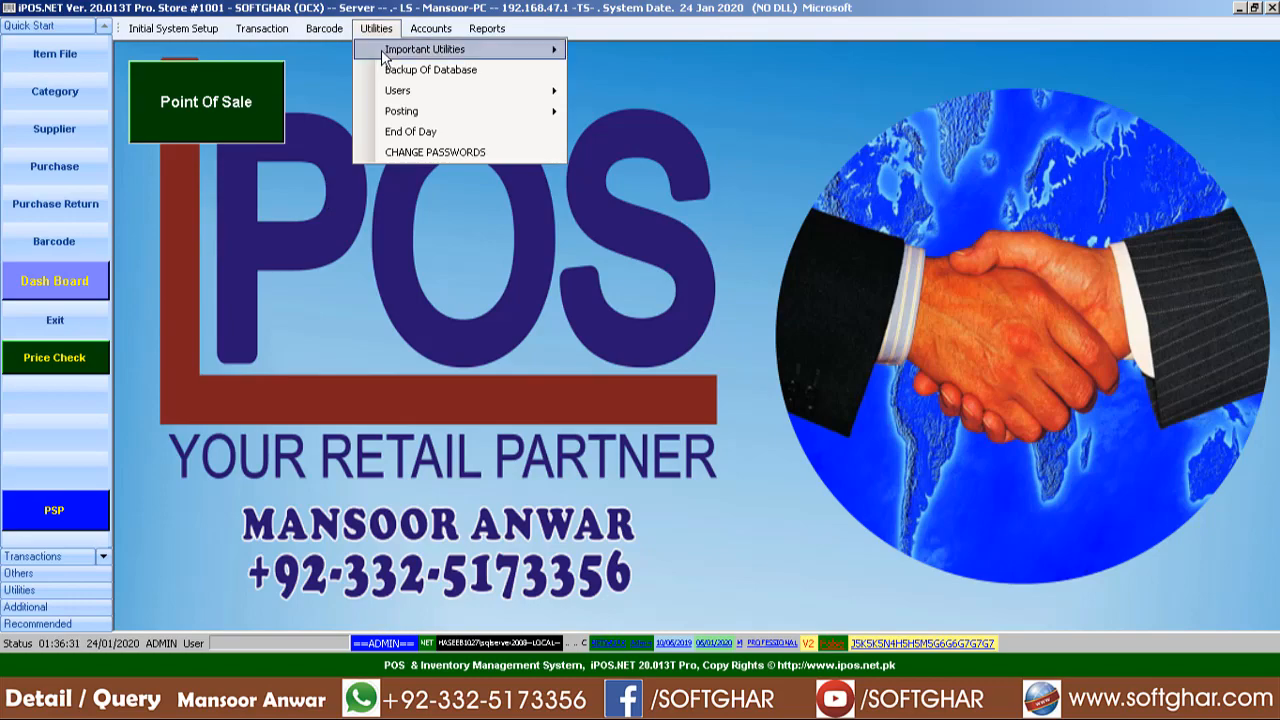
mouse_move(440, 49)
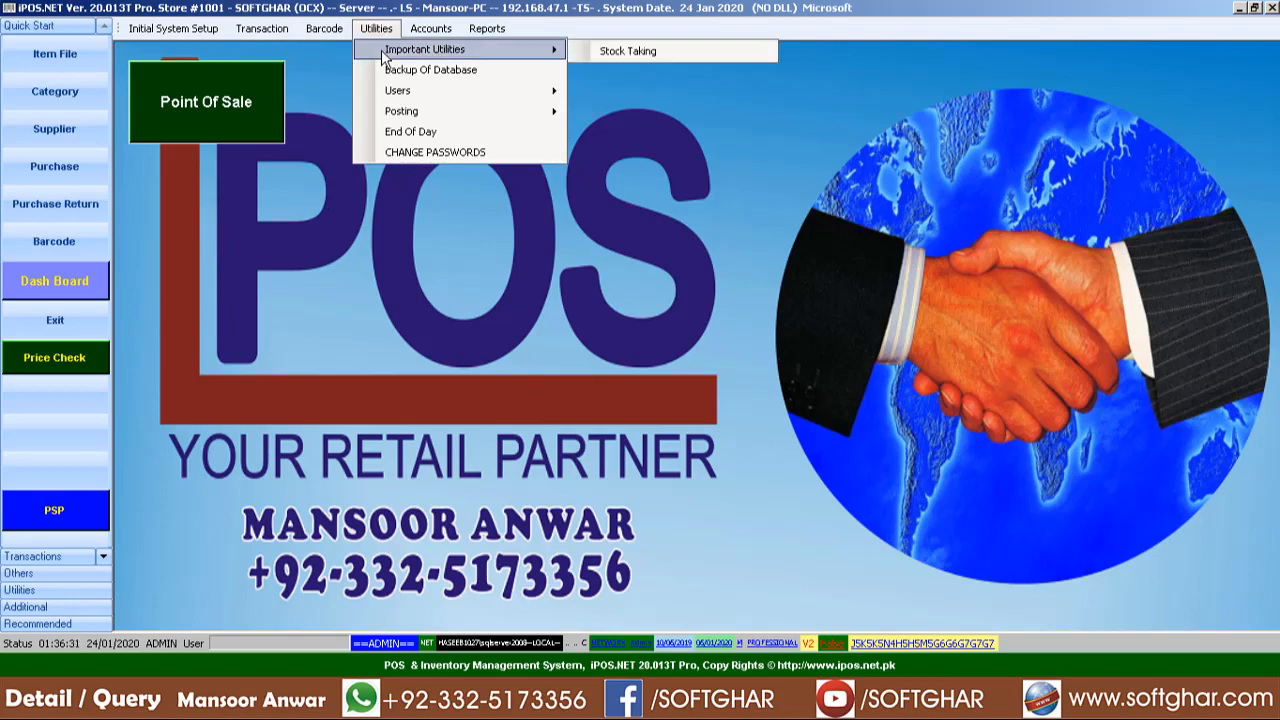
left_click(673, 51)
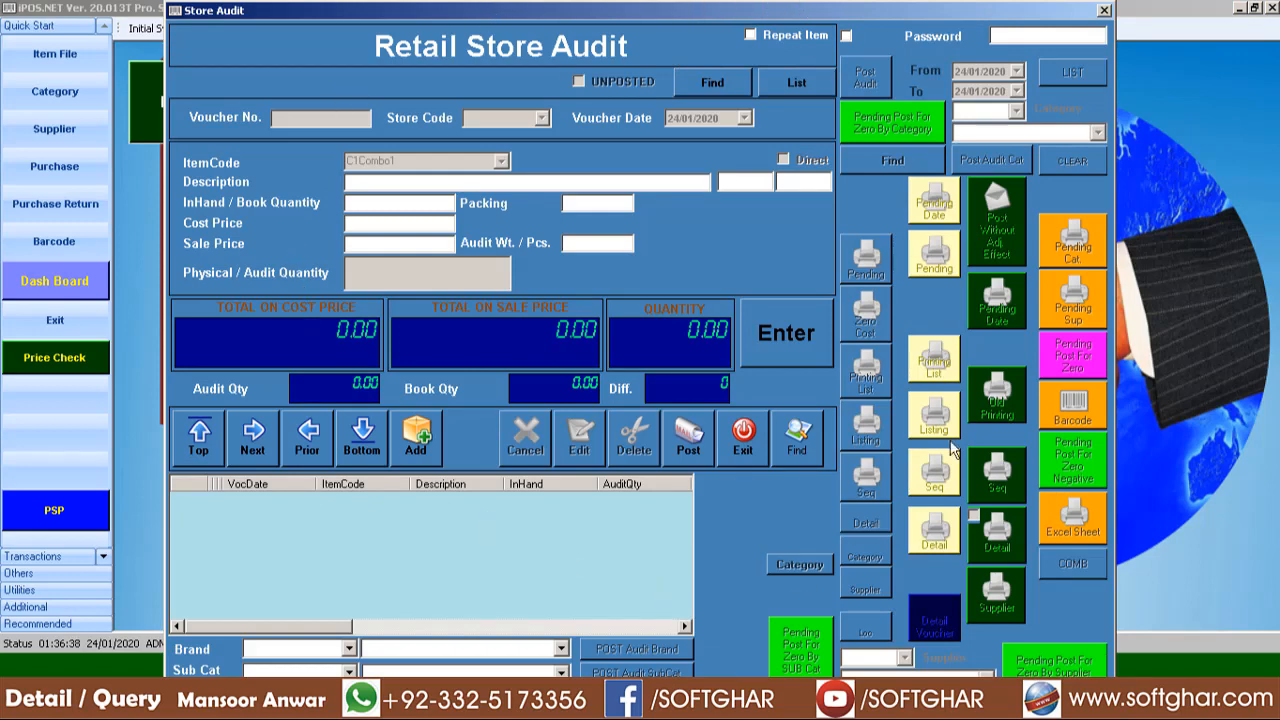
left_click(428, 450)
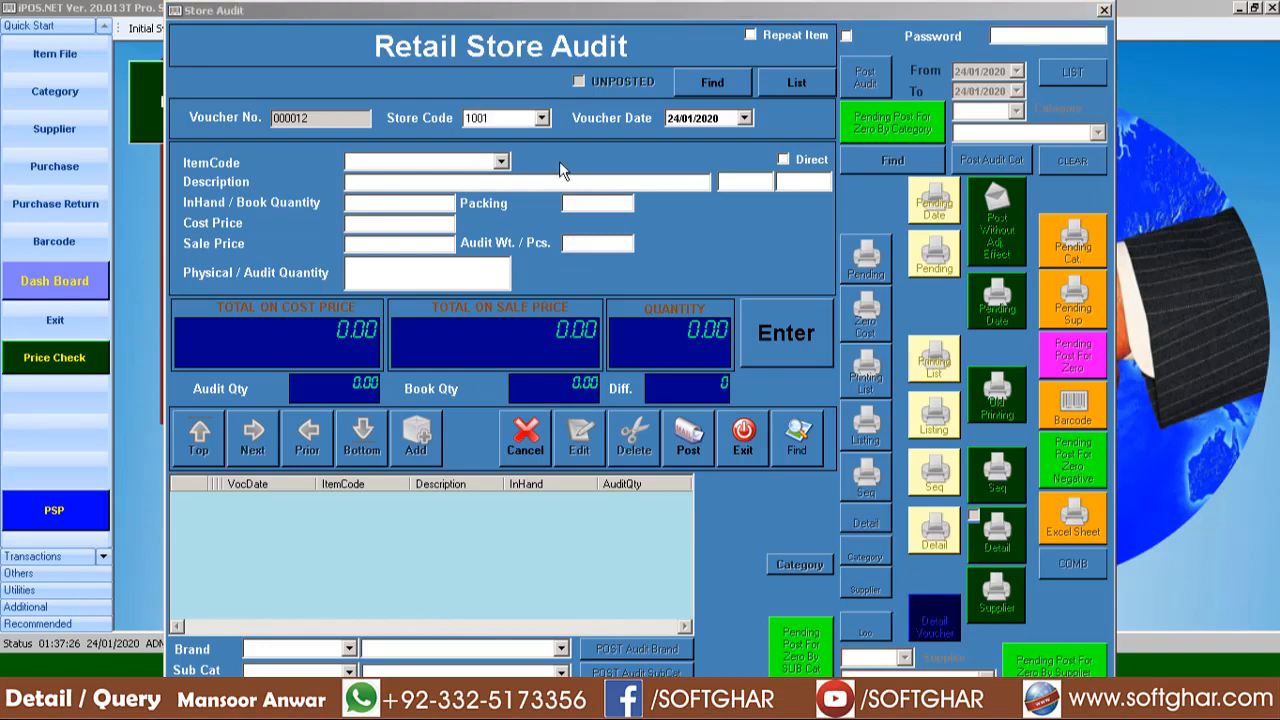
Set store 1001 on audit voucher 000012
left_click(490, 118)
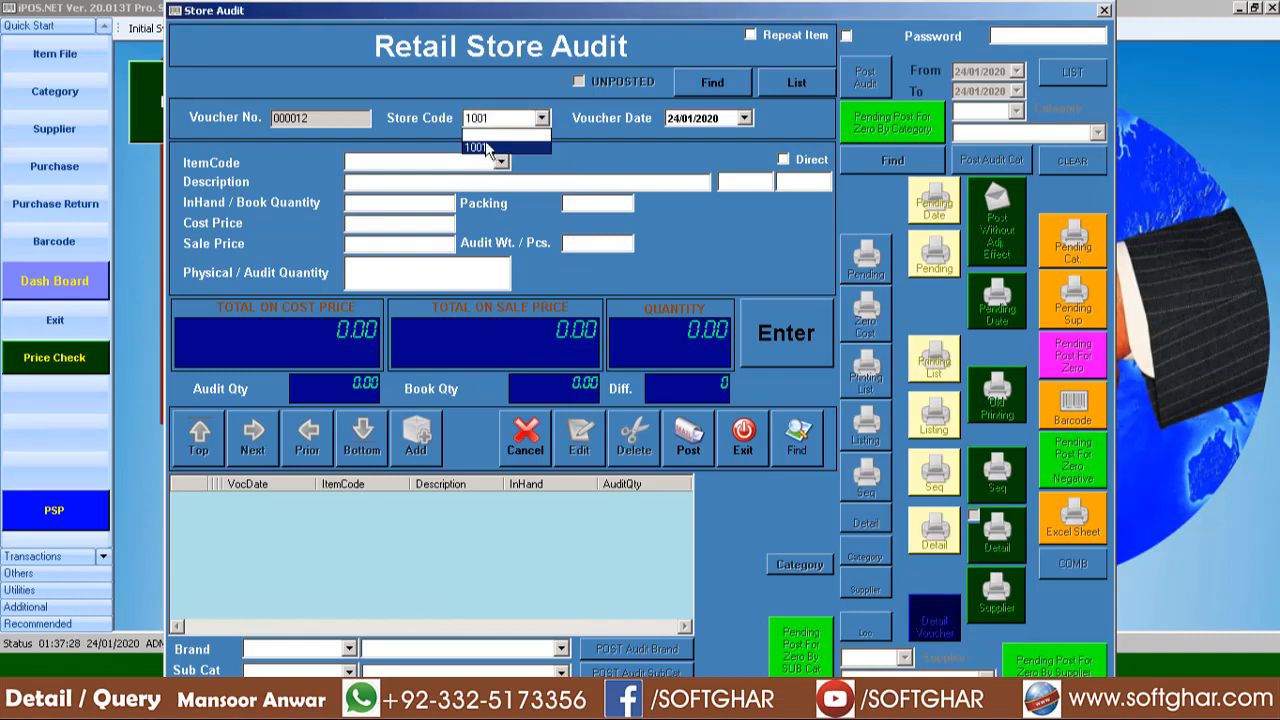
left_click(399, 120)
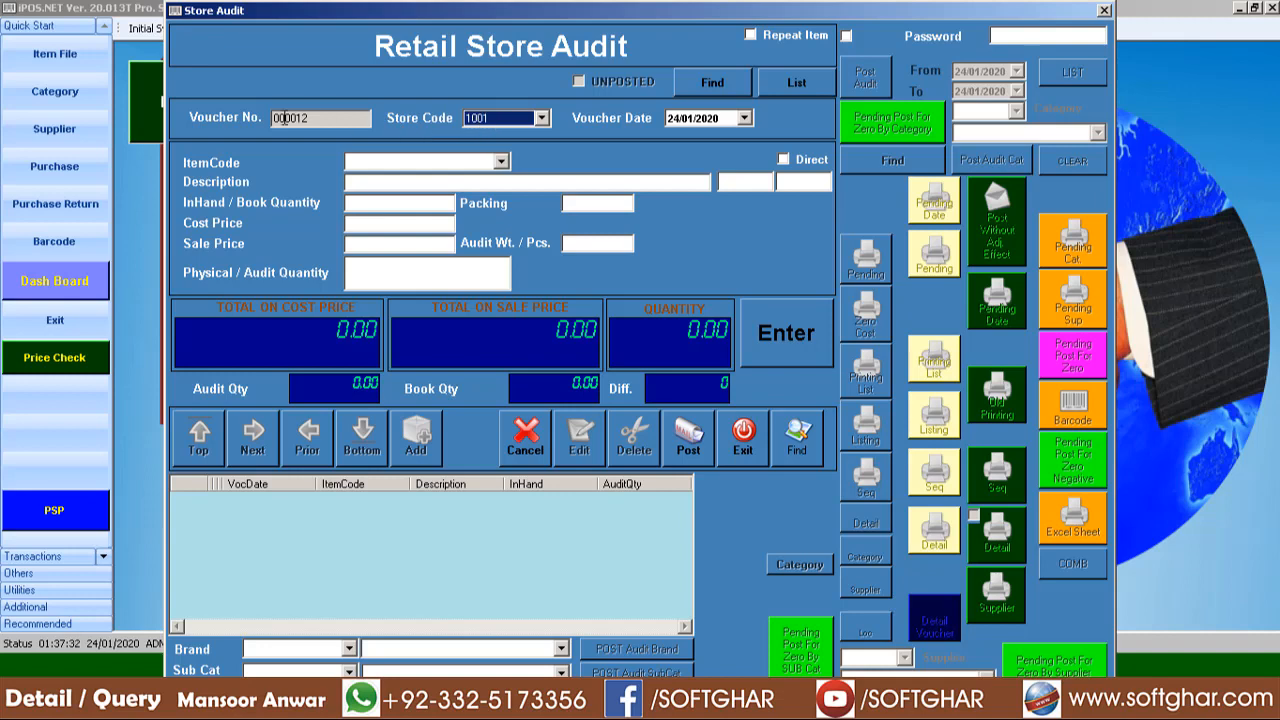
left_click(318, 117)
left_click(311, 116)
left_click(540, 118)
left_click(498, 141)
key("Tab")
key("Tab")
type("9200475761005")
key("Return")
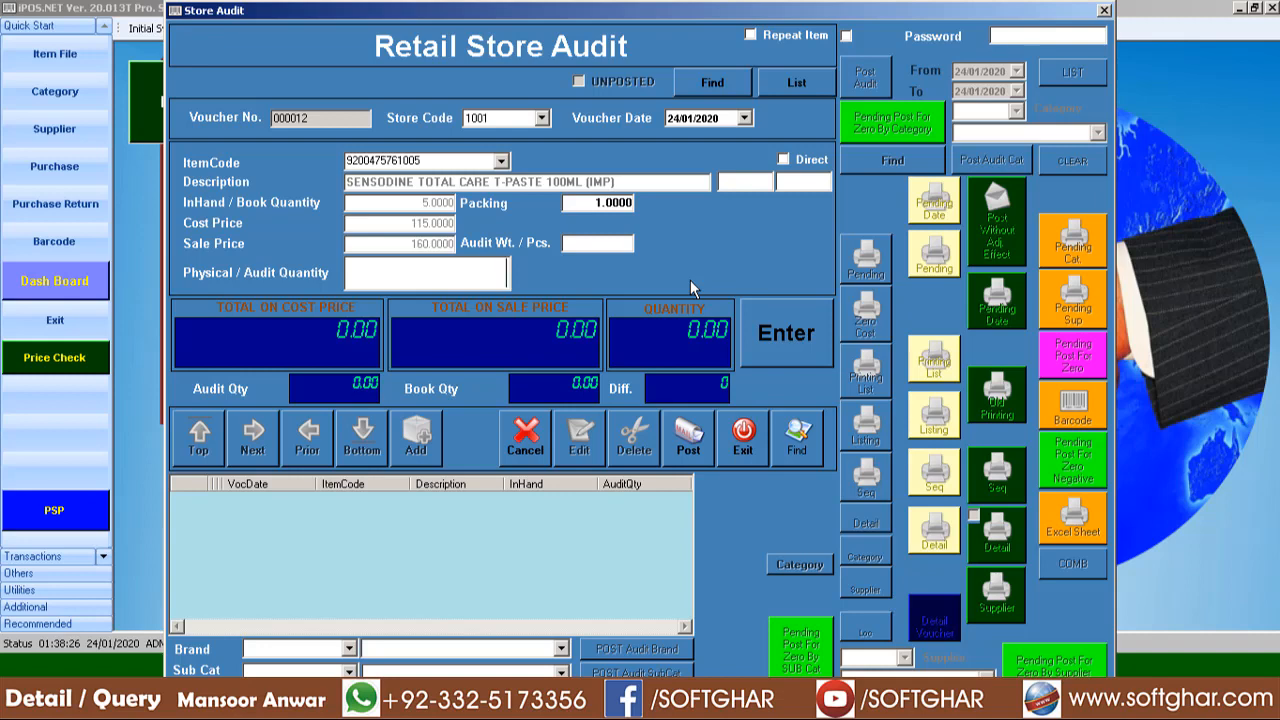
type("1")
key("BackSpace")
type("10")
key("Return")
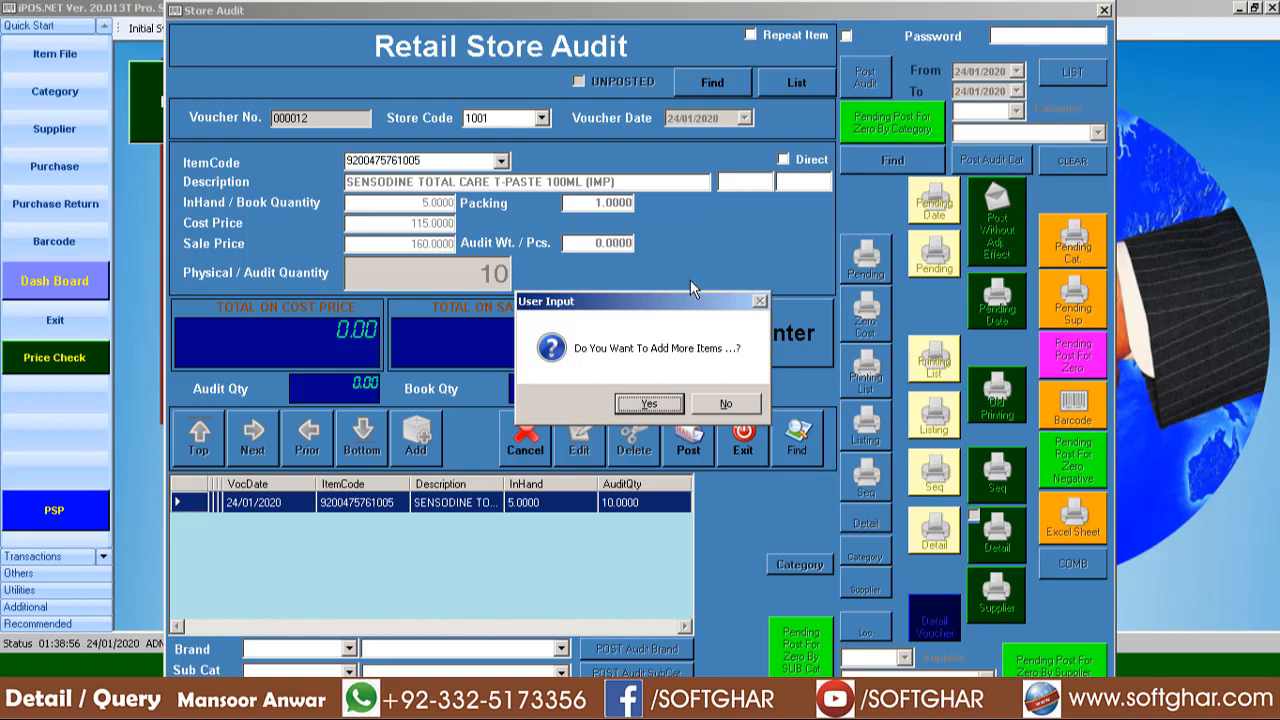
key("Return")
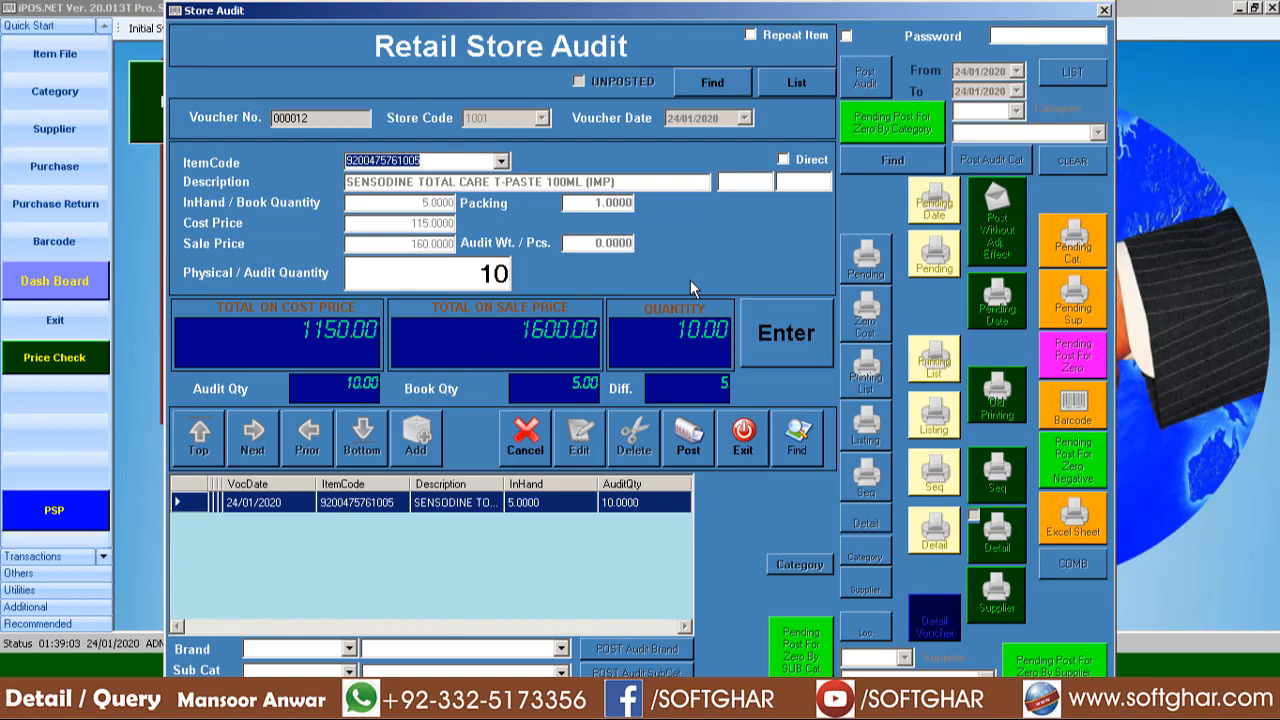
type("6068357303506")
key("Return")
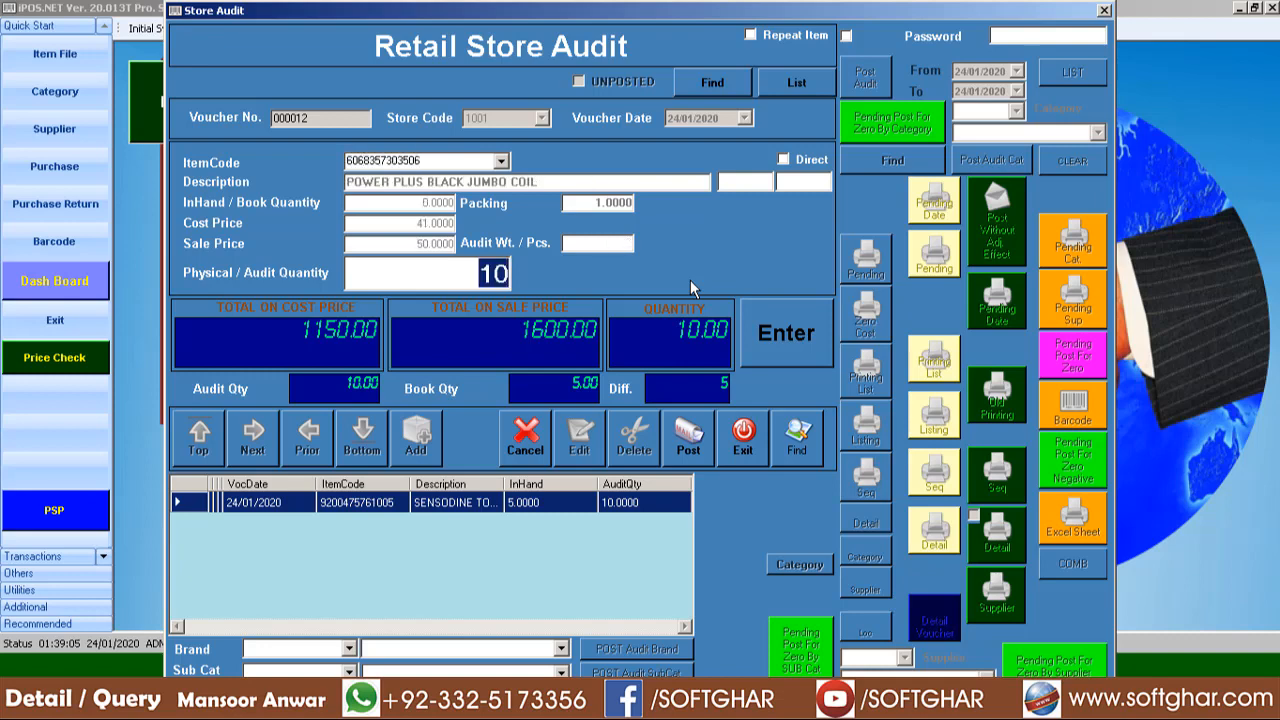
type("15")
key("Return")
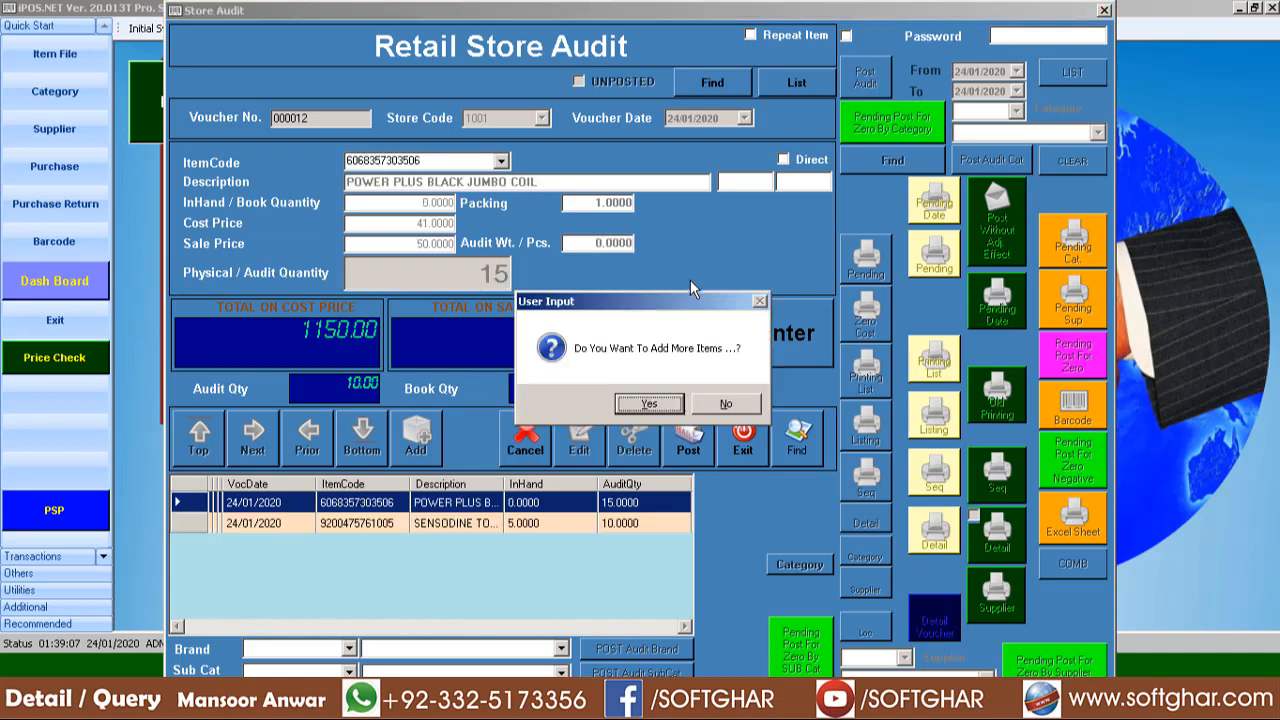
key("Return")
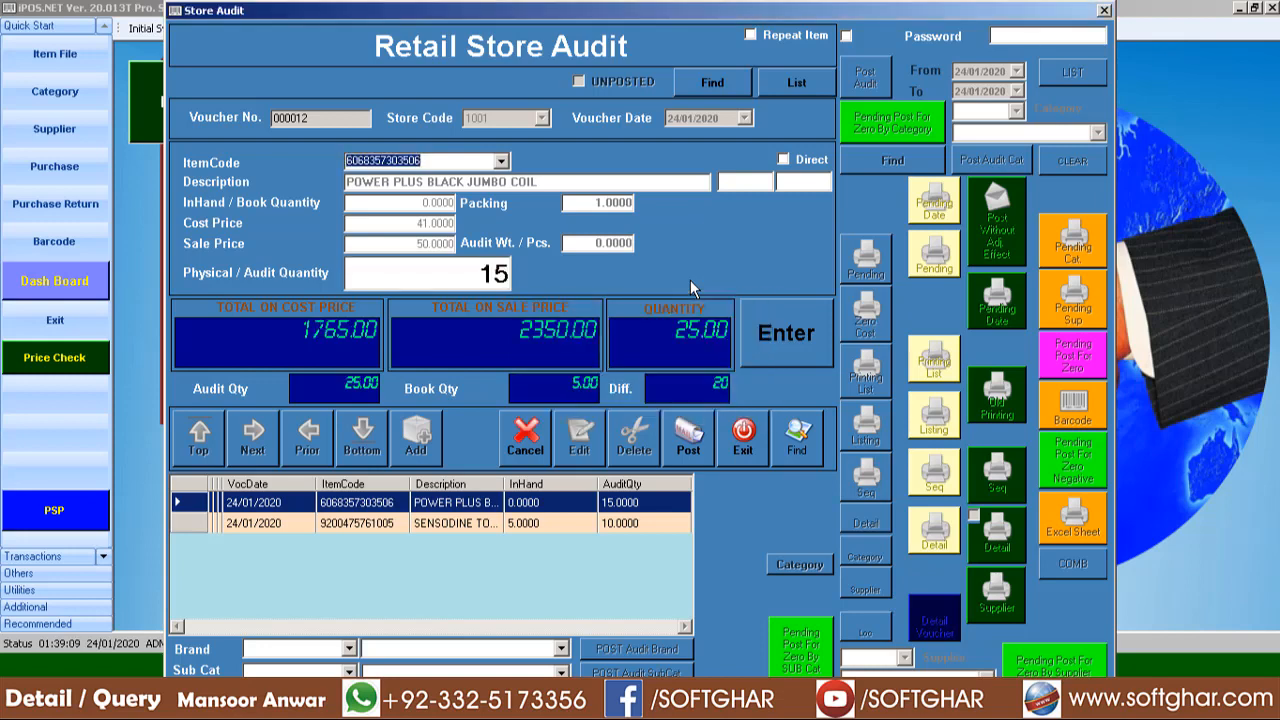
type("8964000057919")
key("Return")
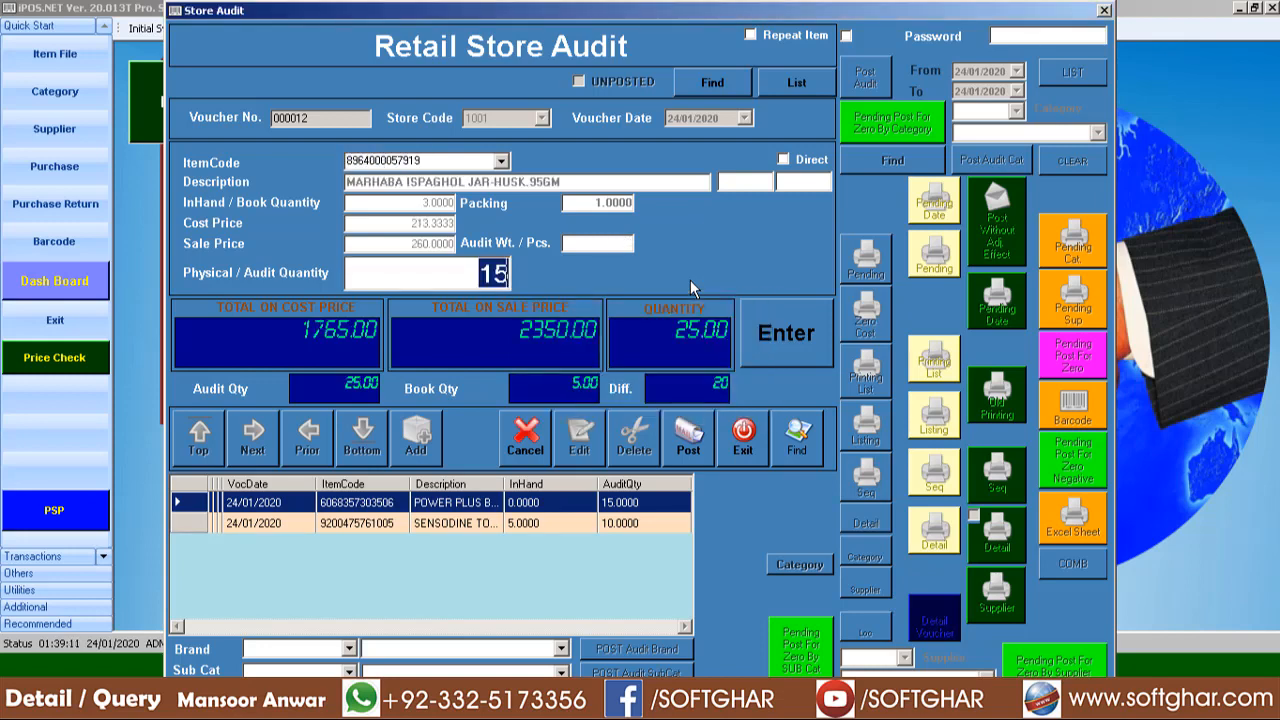
type("6")
key("Return")
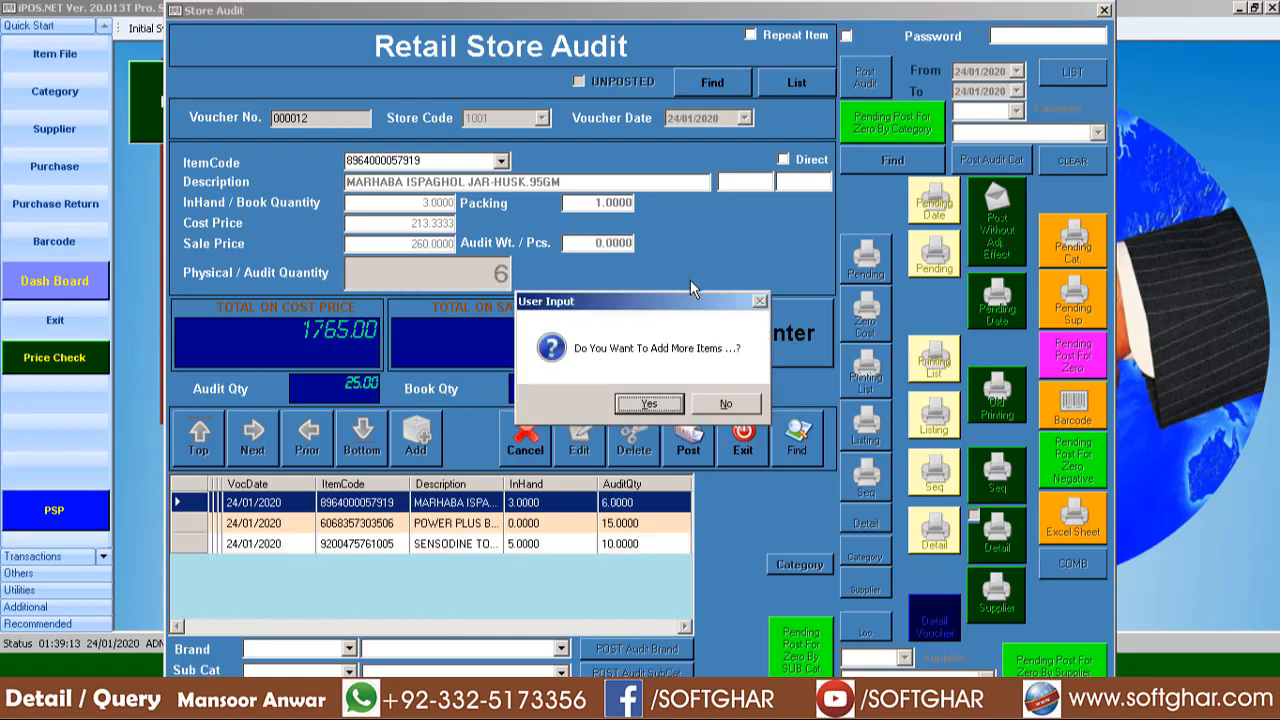
key("Return")
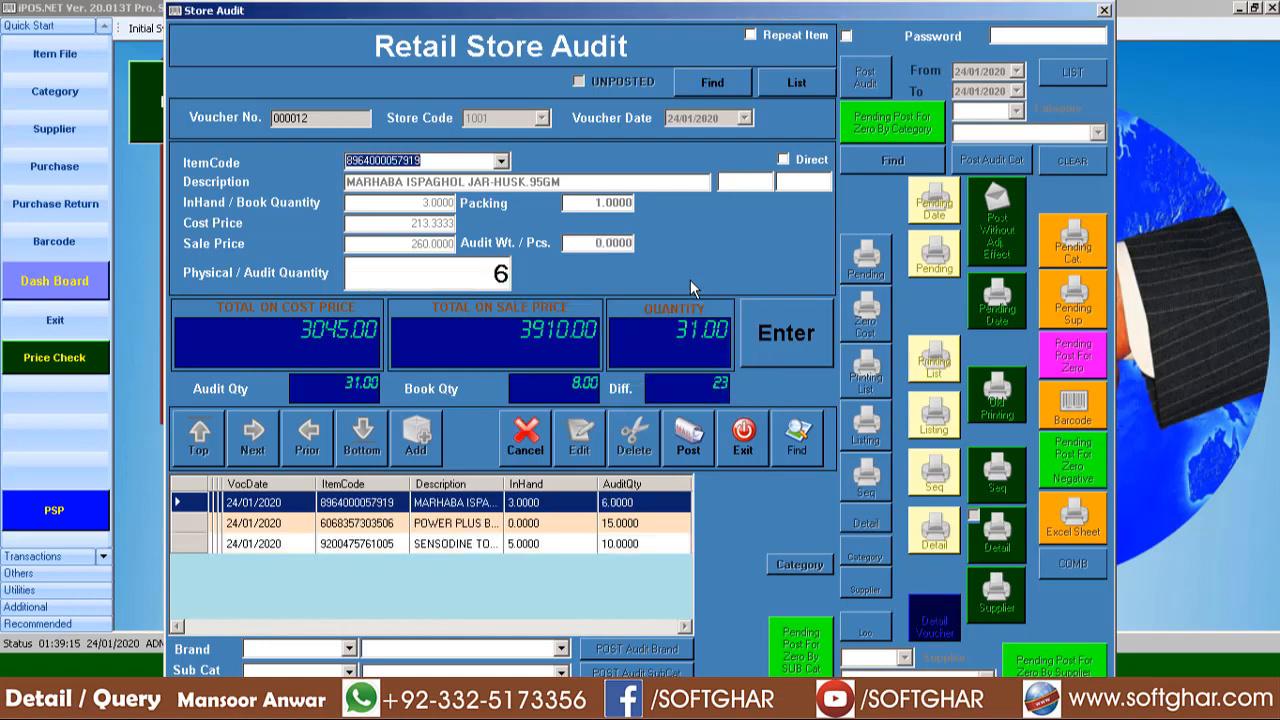
type("8961014245172")
key("Return")
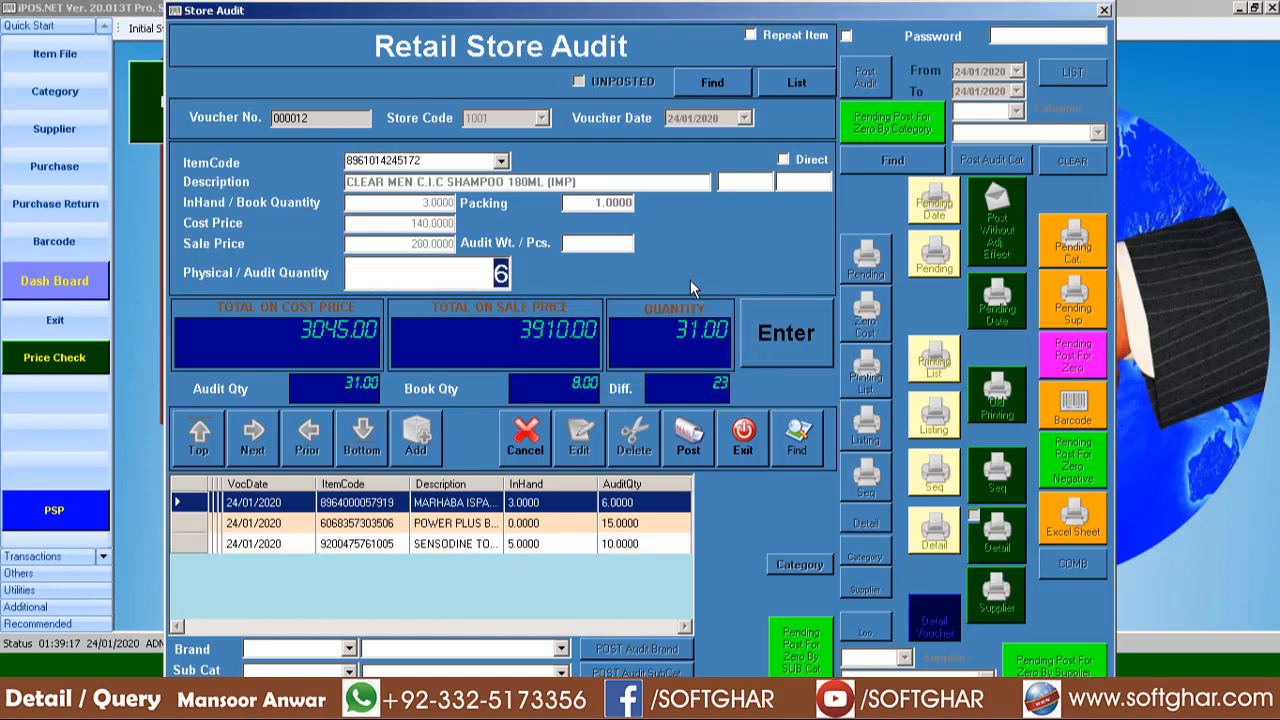
type("12")
key("Return")
key("Return")
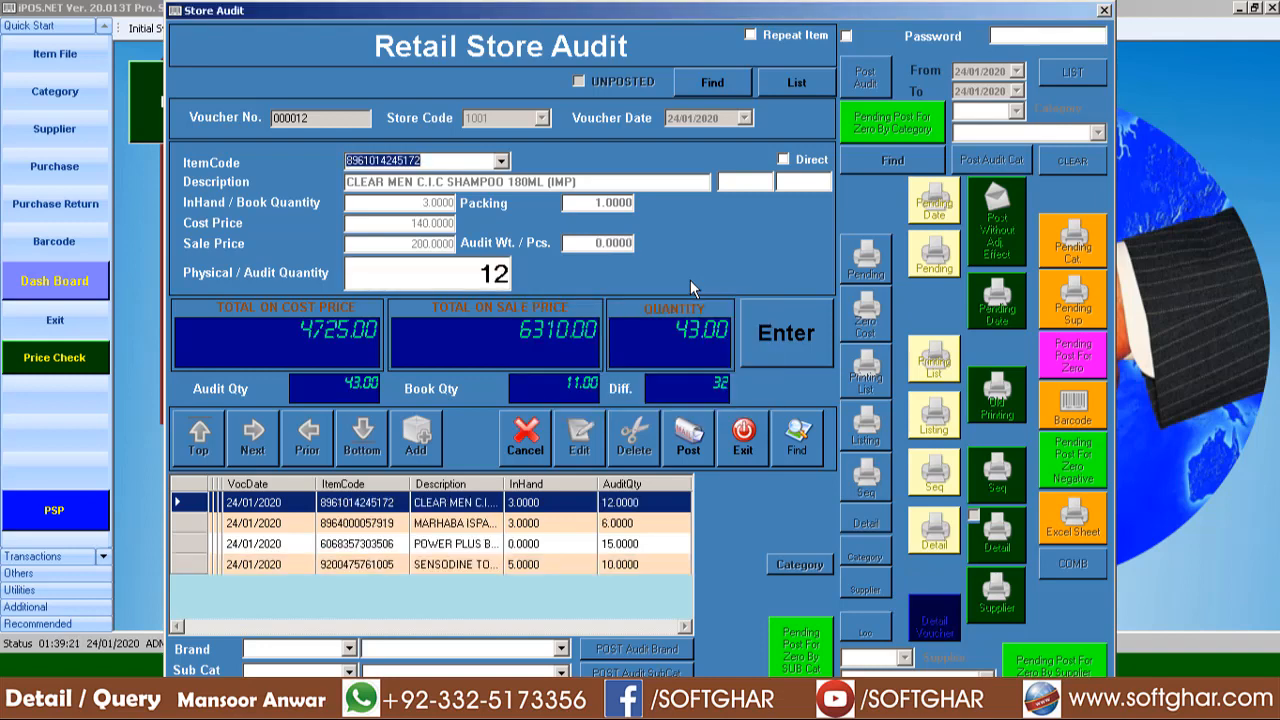
type("8961014245158")
key("Return")
type("18")
key("Return")
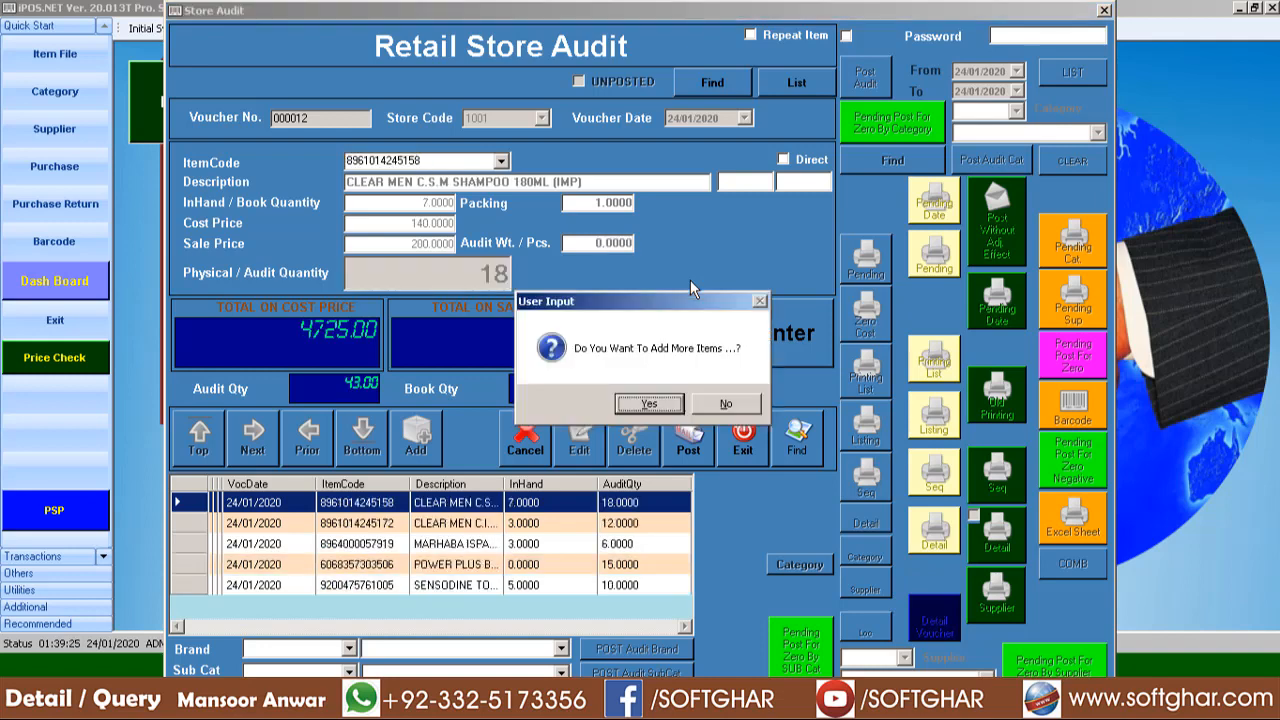
key("Return")
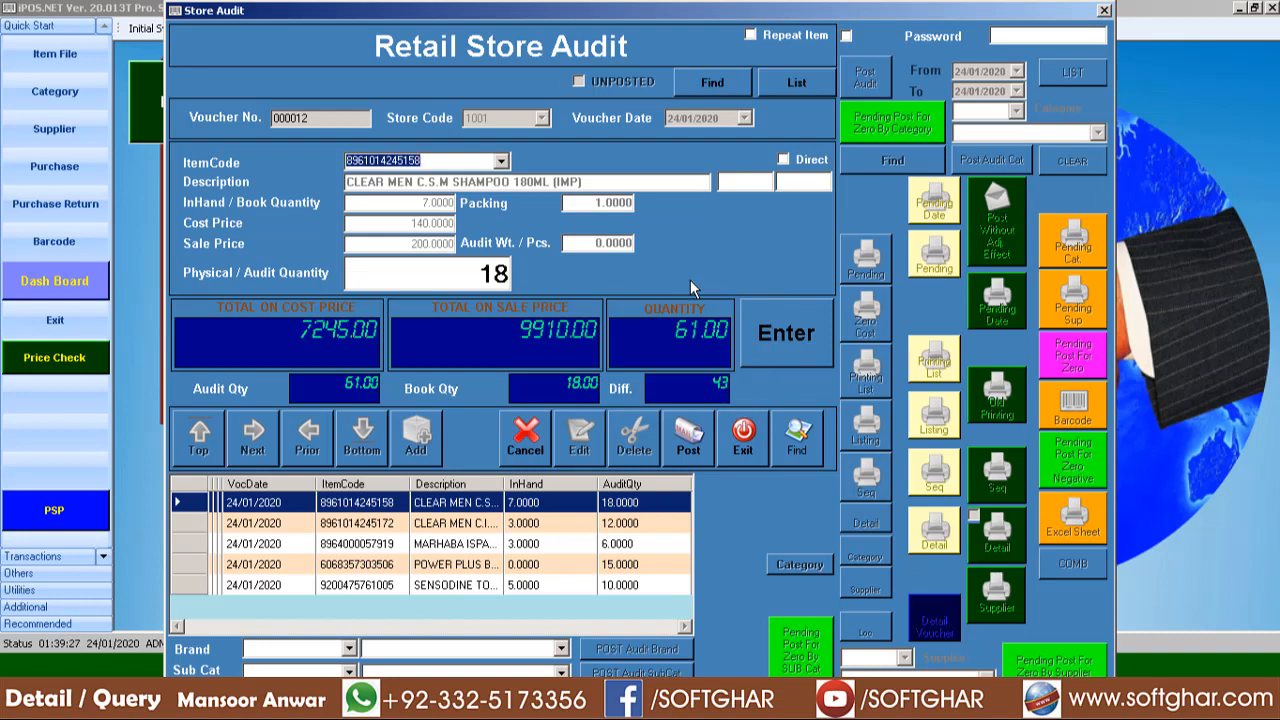
type("620514009490")
key("Return")
type("24")
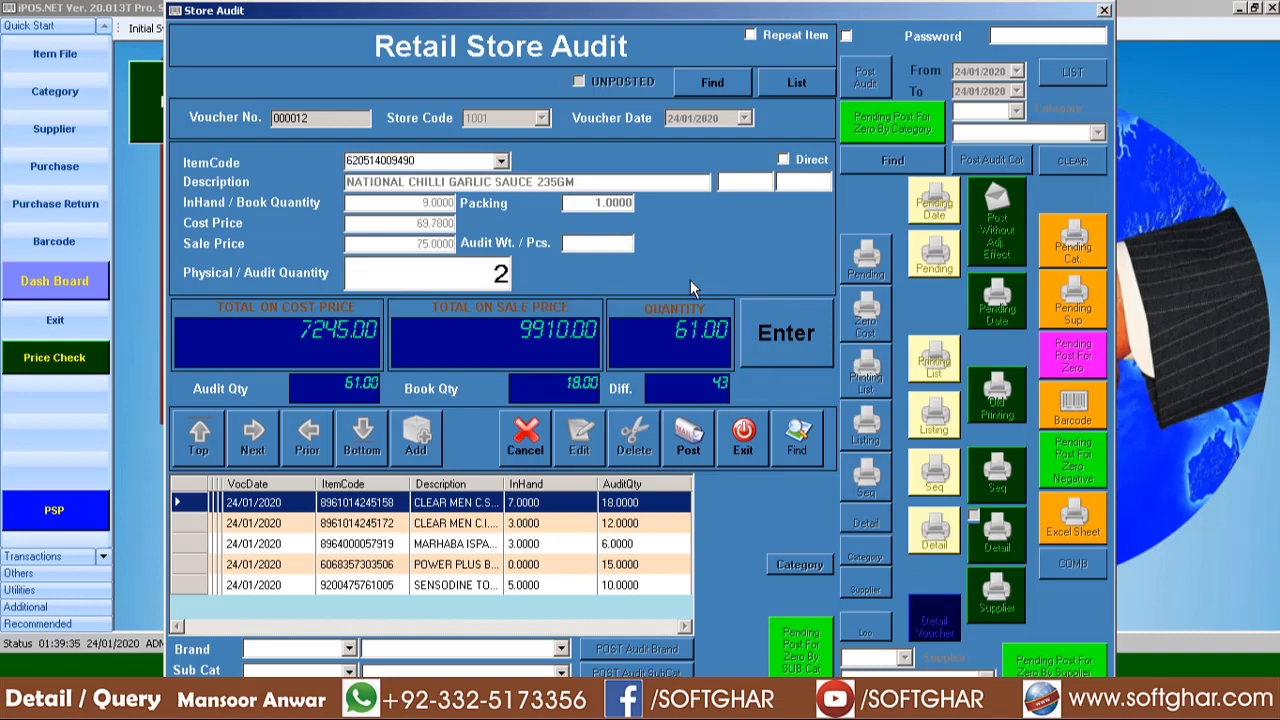
key("Return")
key("Return")
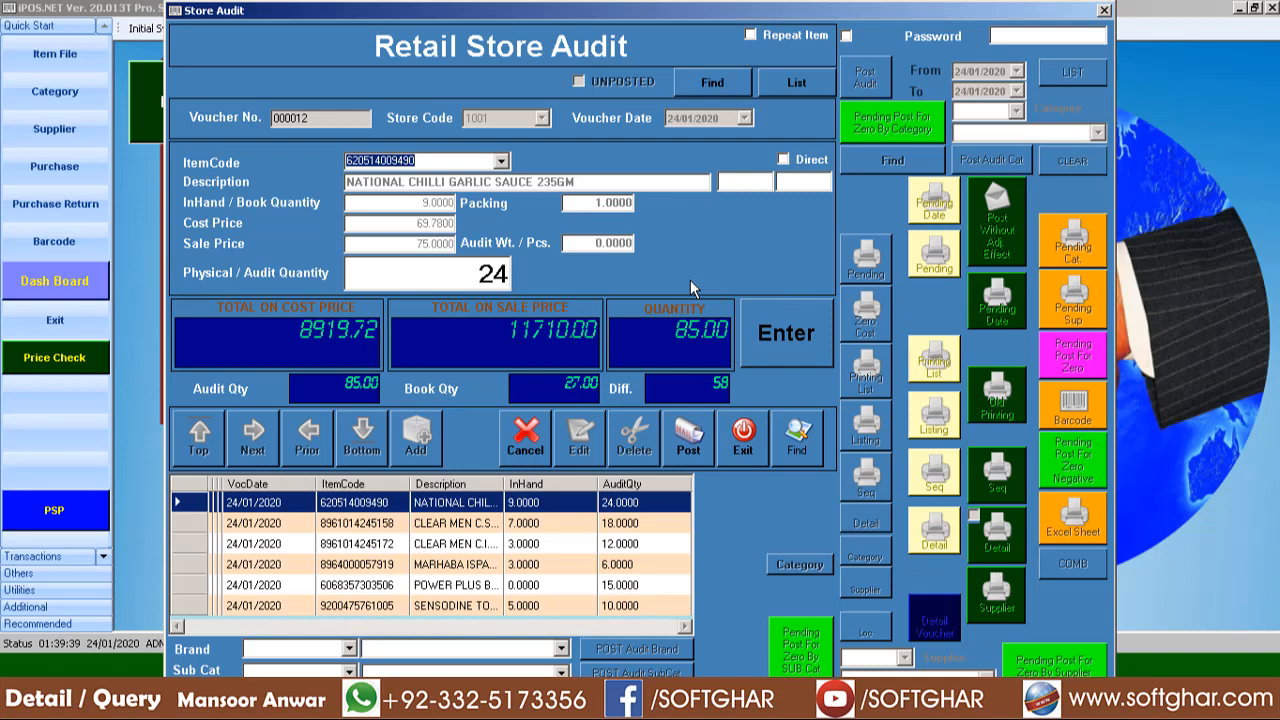
type("7702018980925")
key("Return")
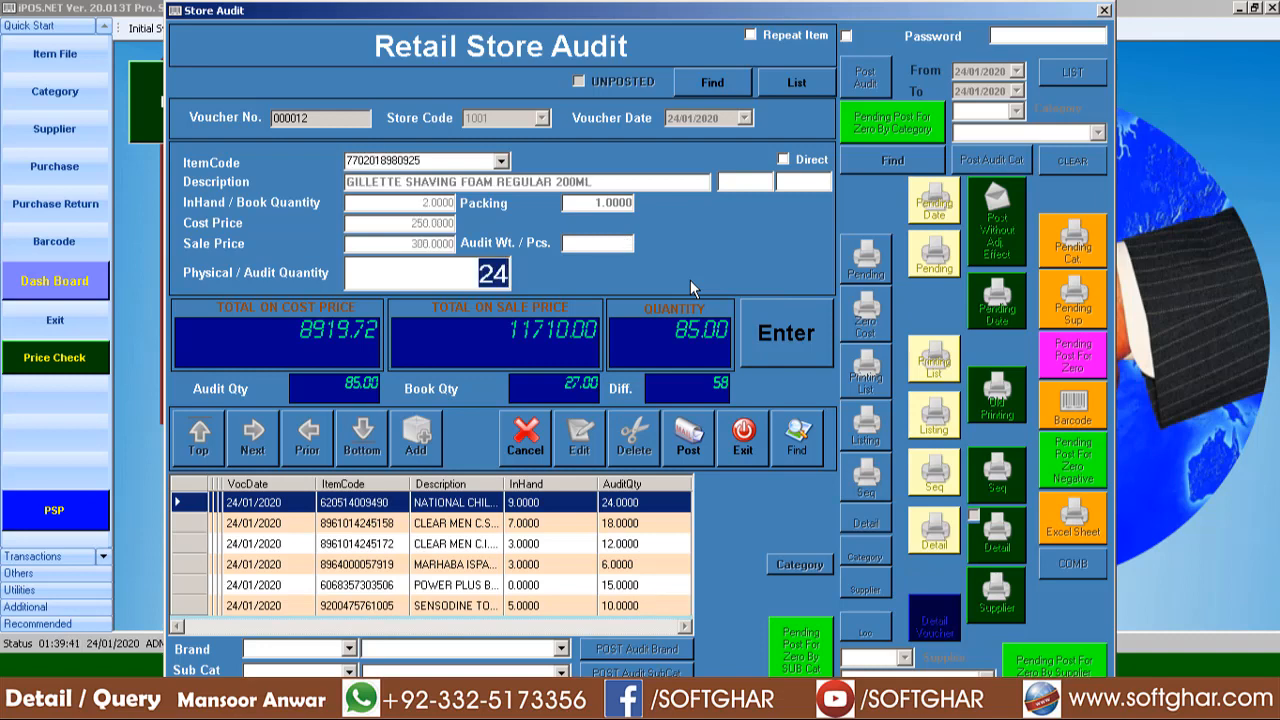
type("2")
key("Return")
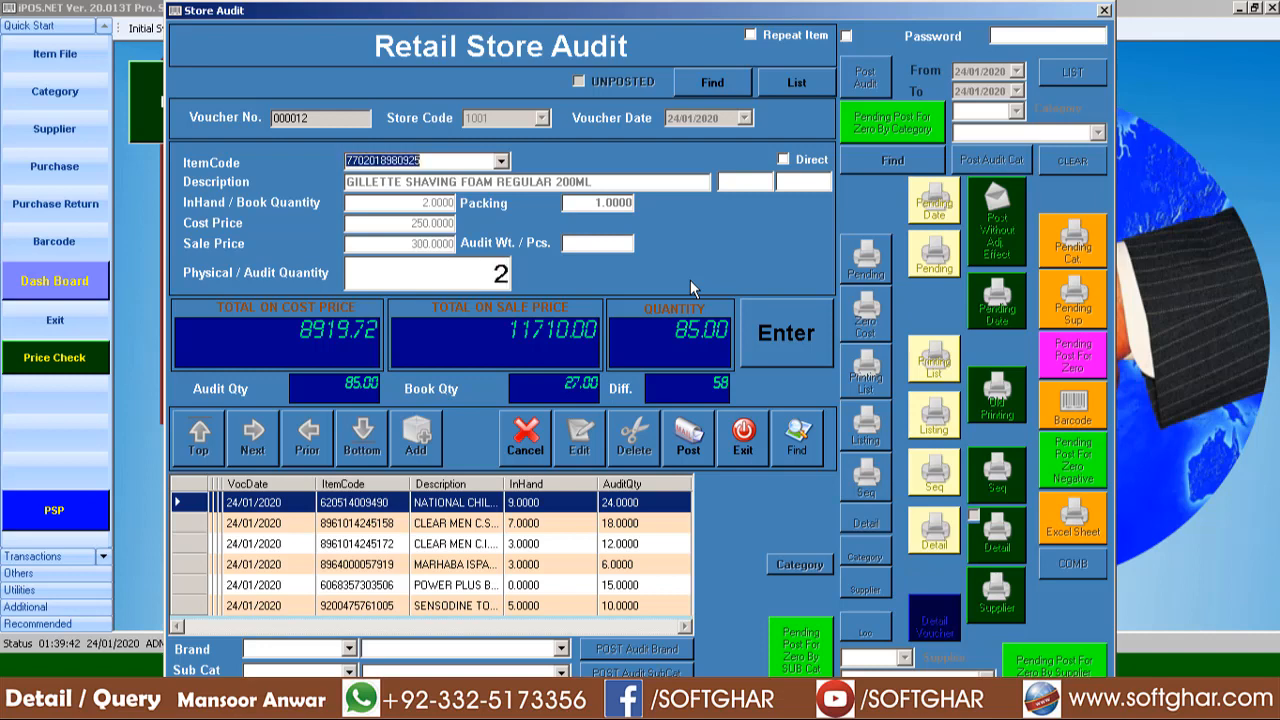
key("Return")
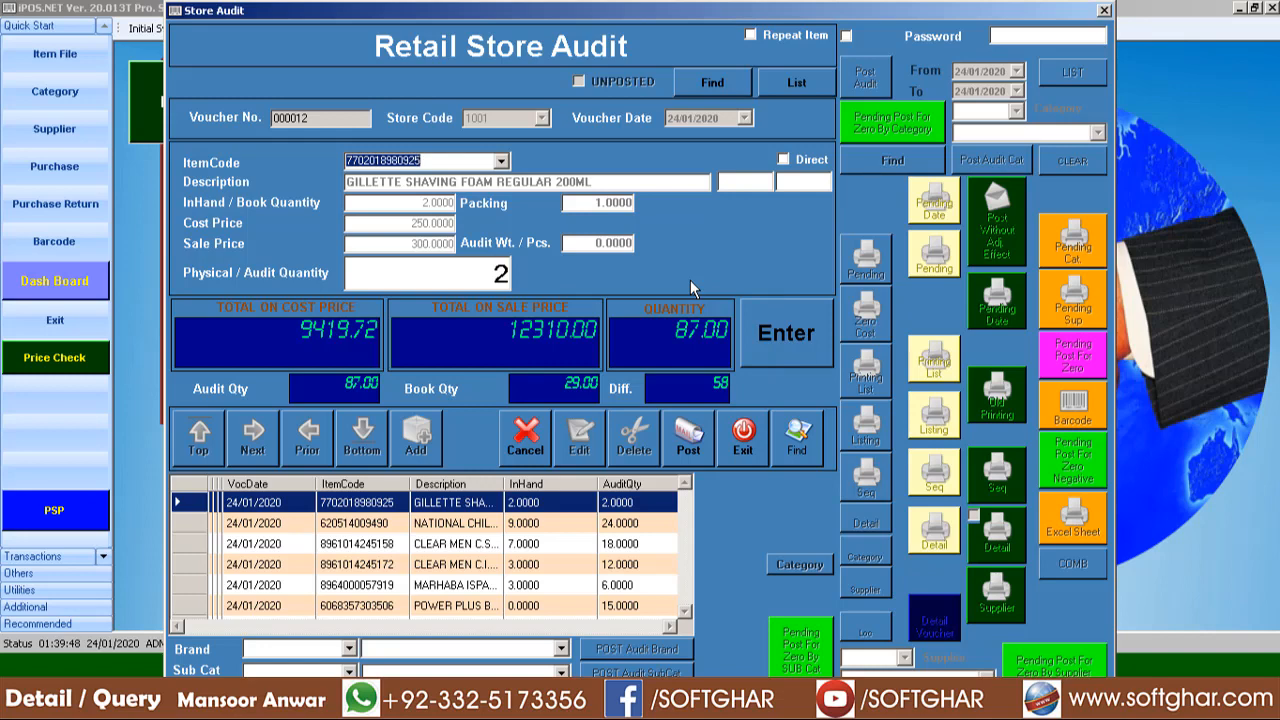
type("8961014245172")
key("Return")
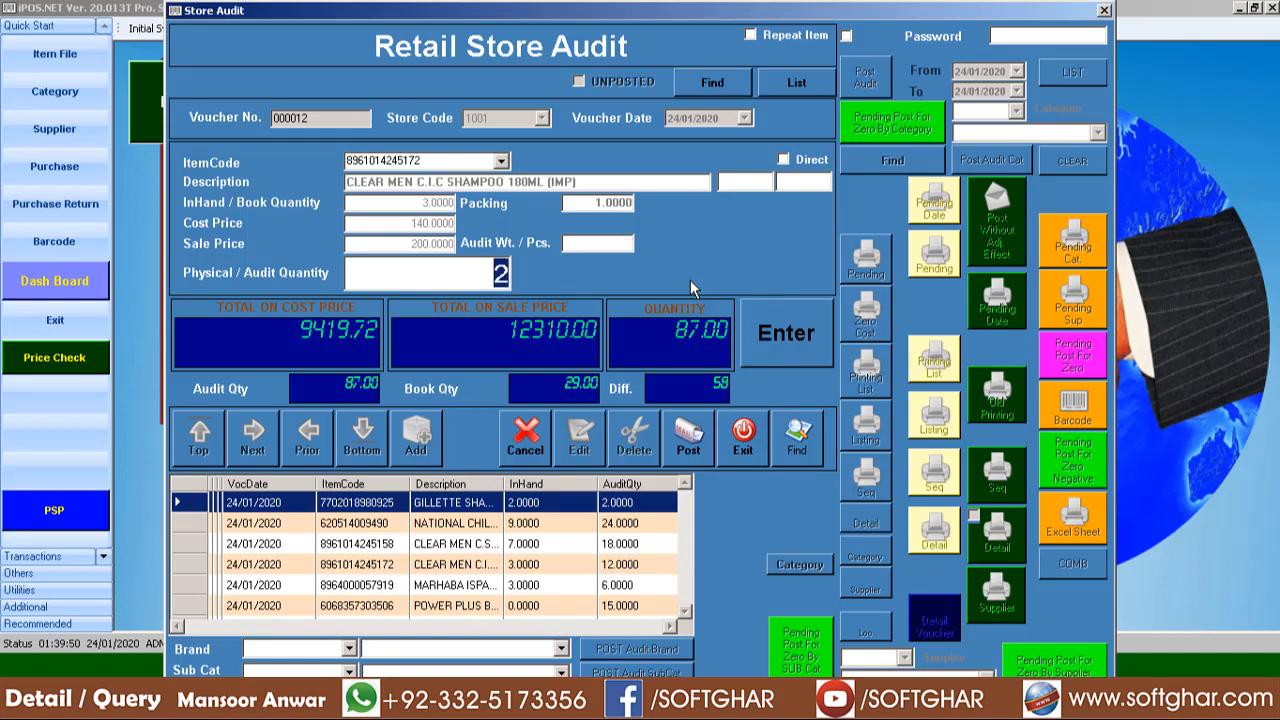
type("6")
key("Return")
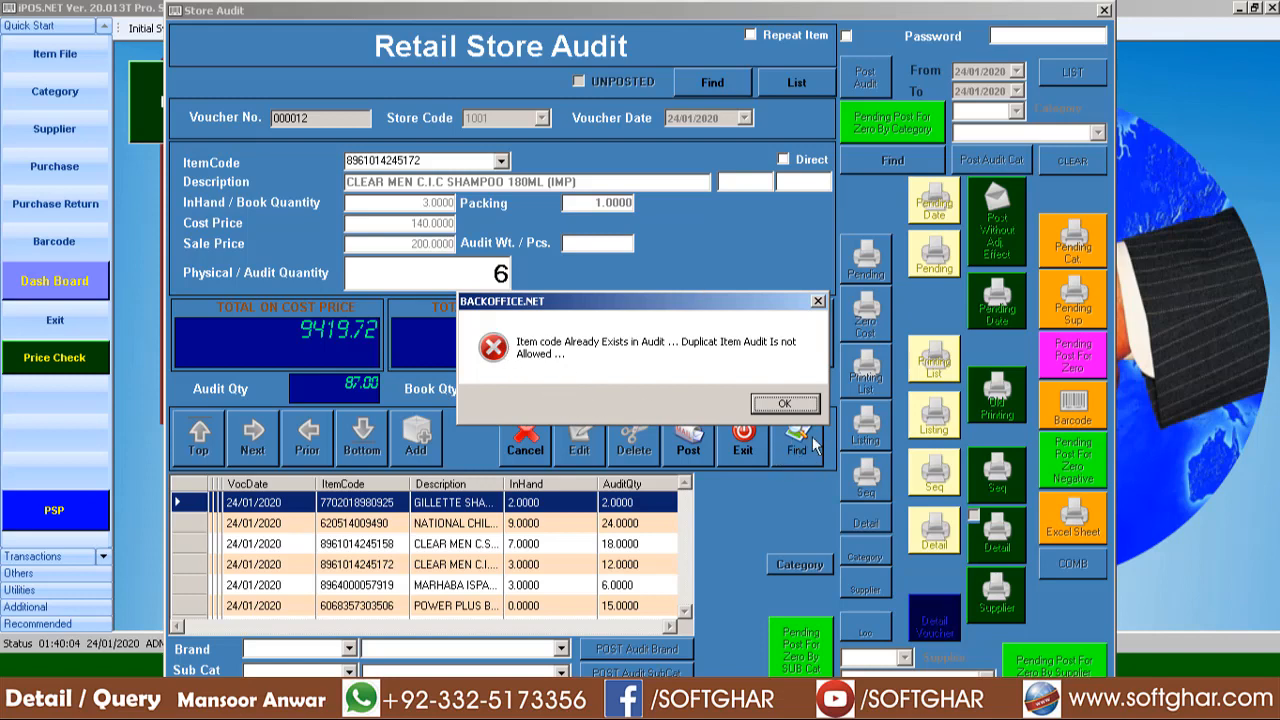
Dismiss the duplicate-item error and tick Repeat Item to allow repeated items
left_click(788, 412)
left_click(787, 407)
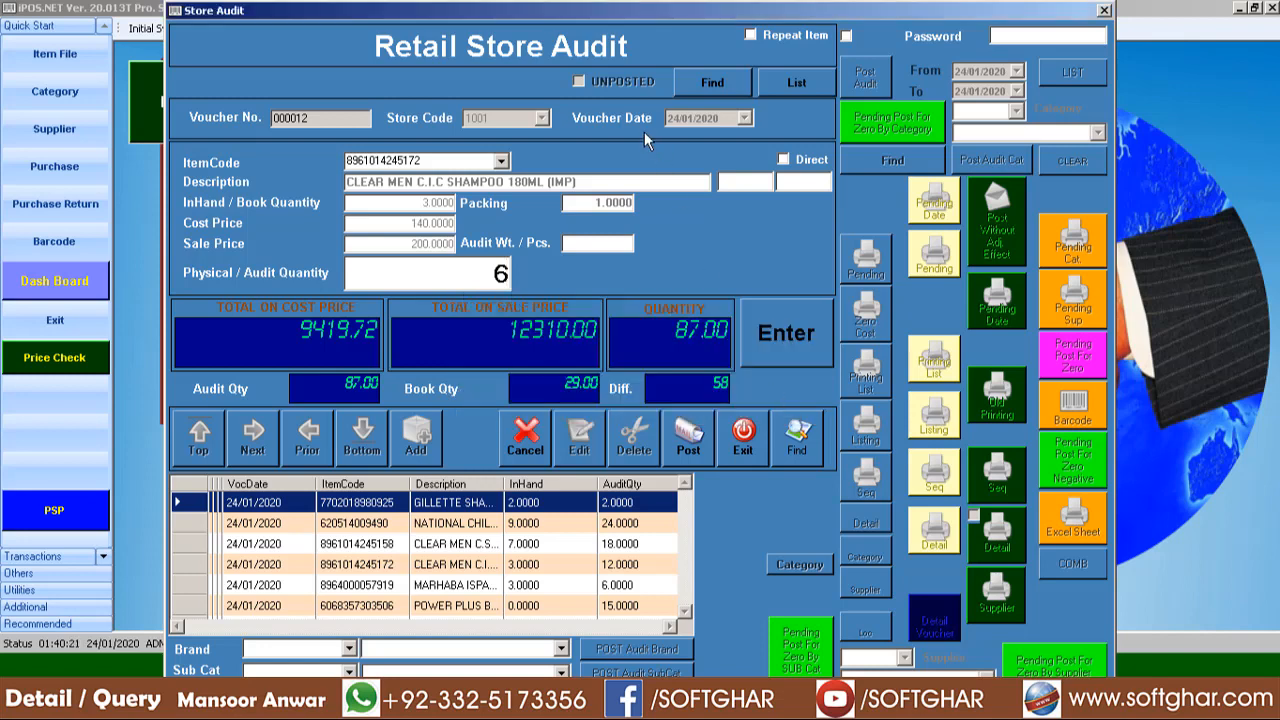
left_click(750, 35)
Commit the second CLEAR MEN C.I.C SHAMPOO 180ML line with a count of 6
left_click(462, 271)
key("Return")
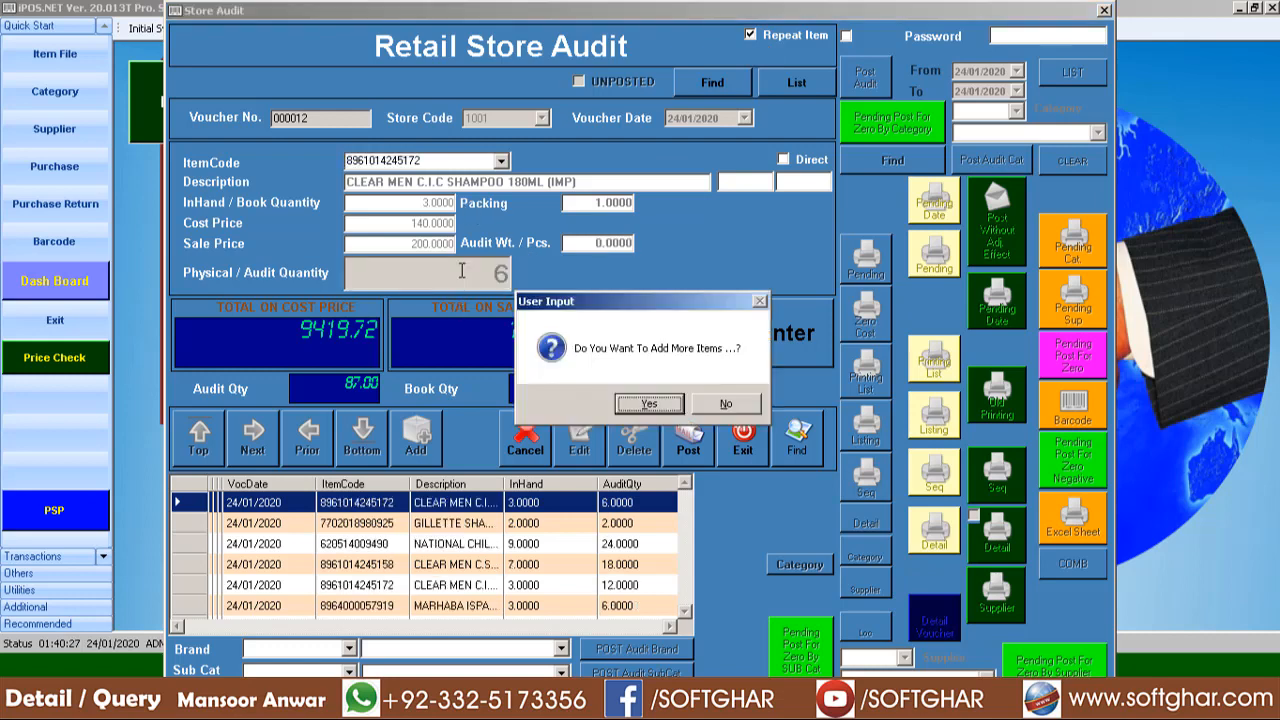
key("Return")
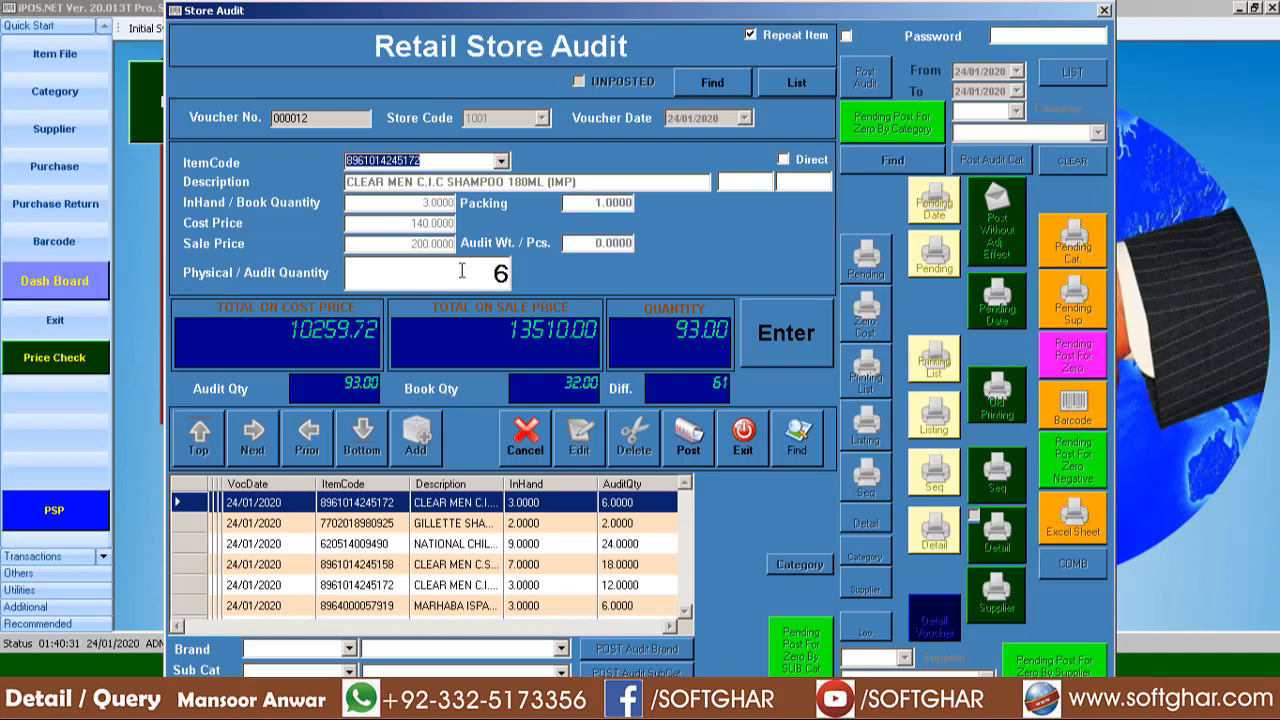
type("8964000057919")
key("Return")
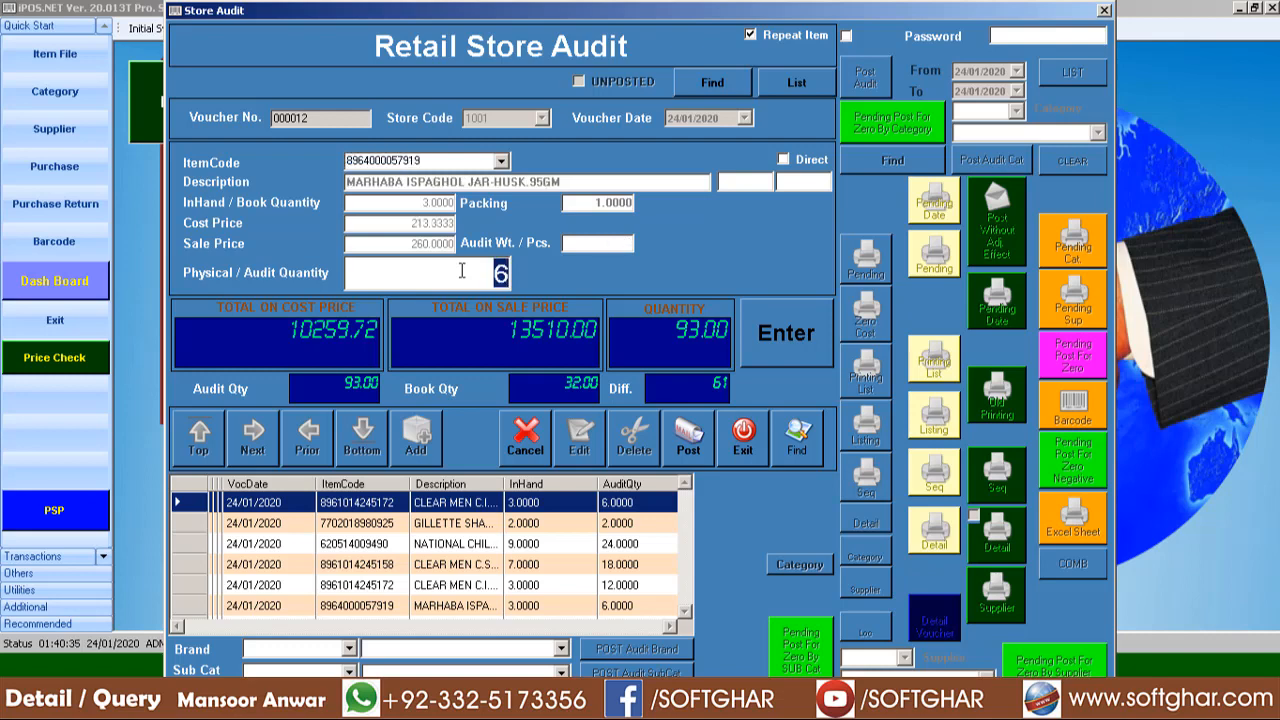
type("2")
key("Return")
key("Return")
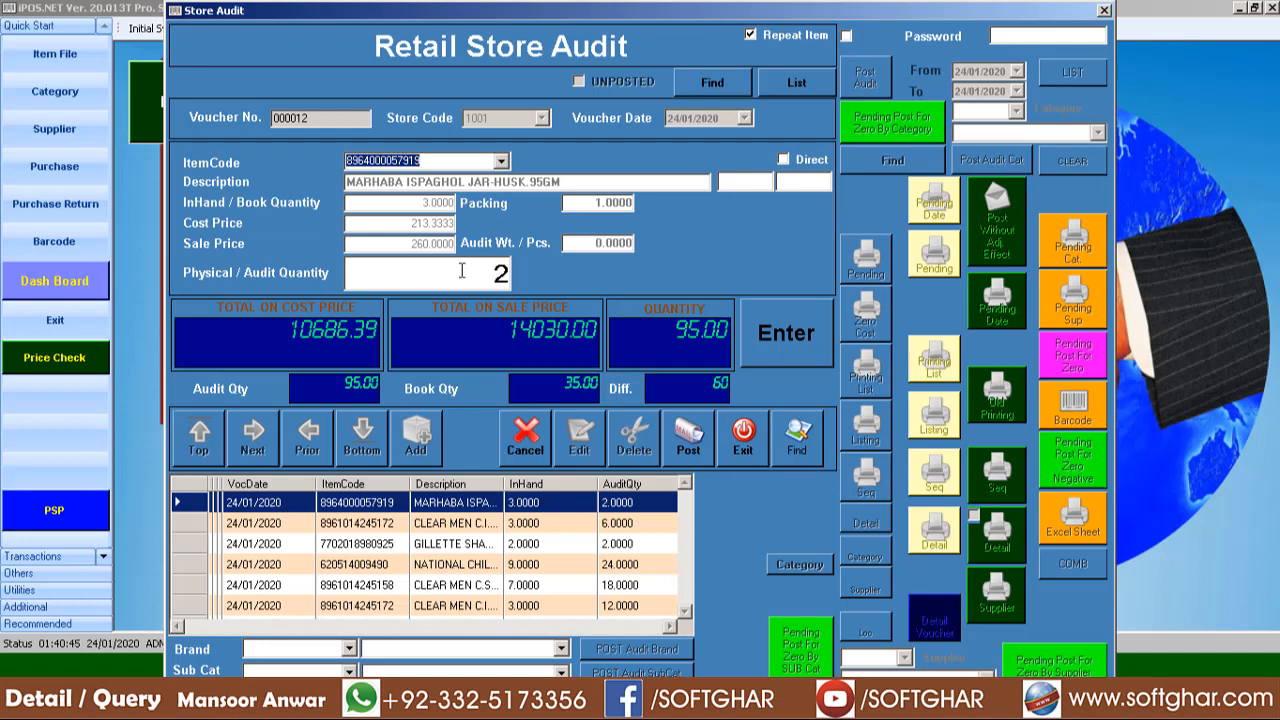
left_click(758, 36)
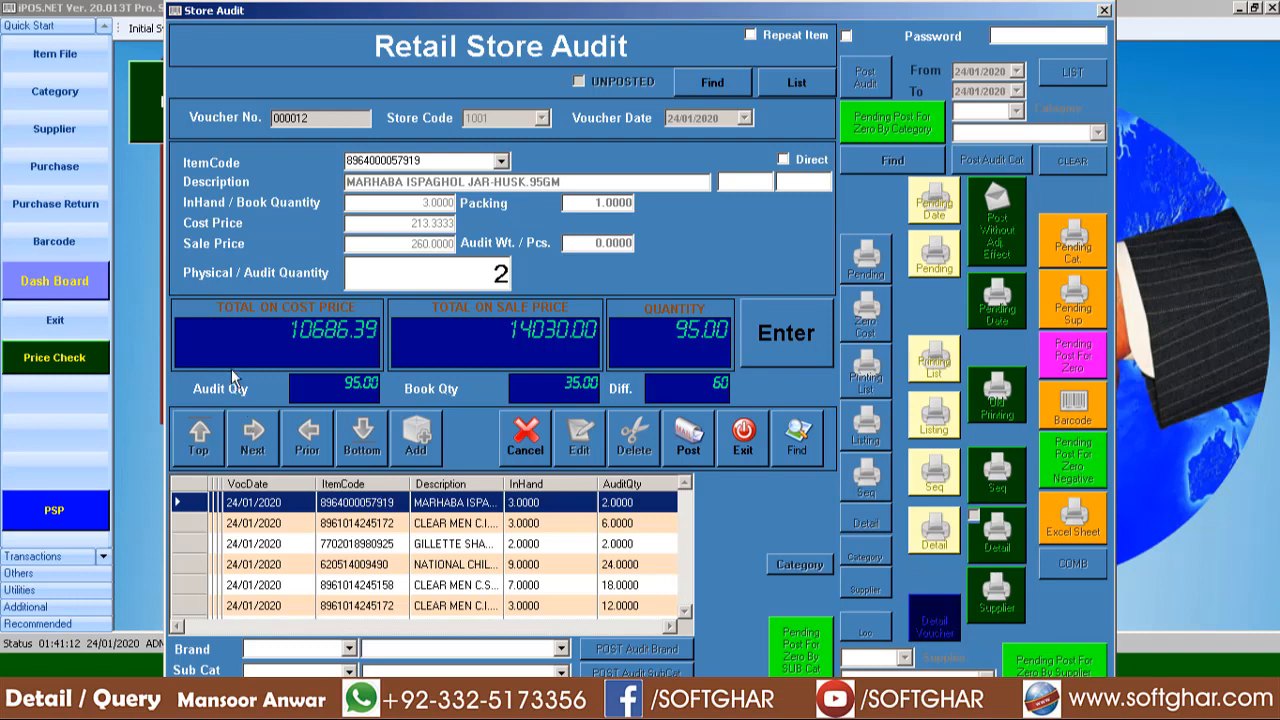
Replace the item code with a dalda search term
key("Tab")
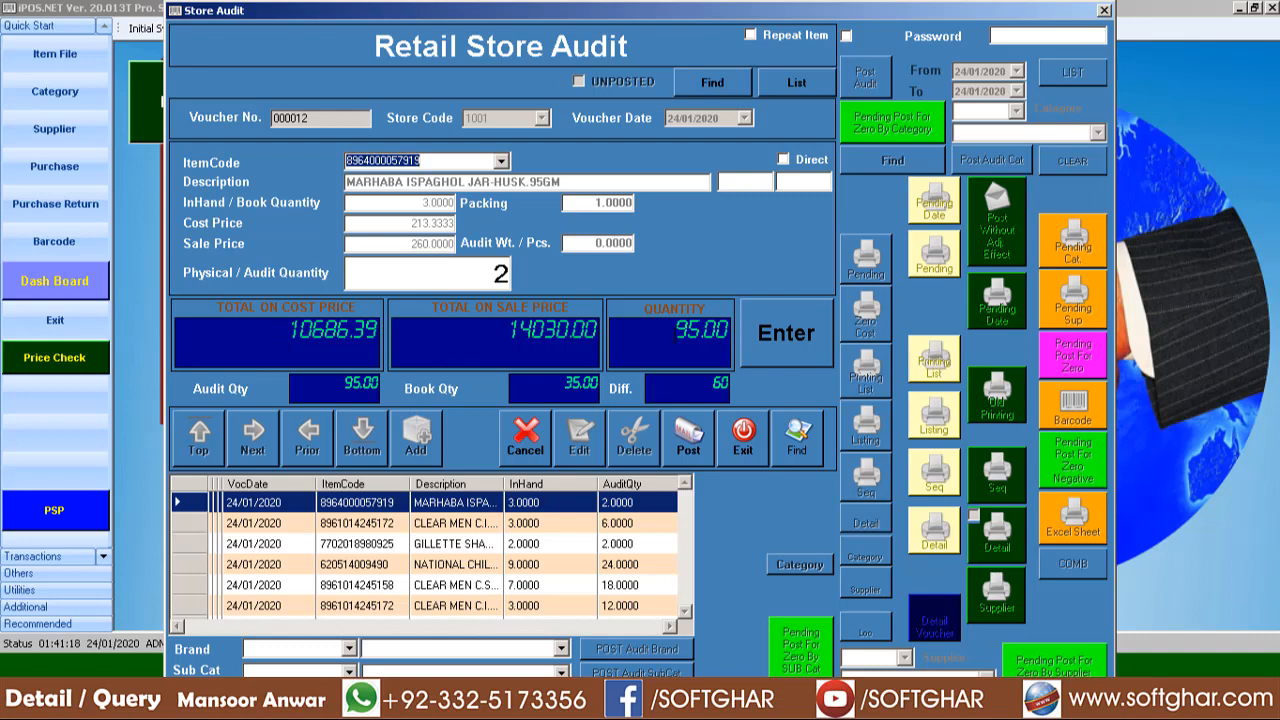
left_click_drag(677, 330, 717, 325)
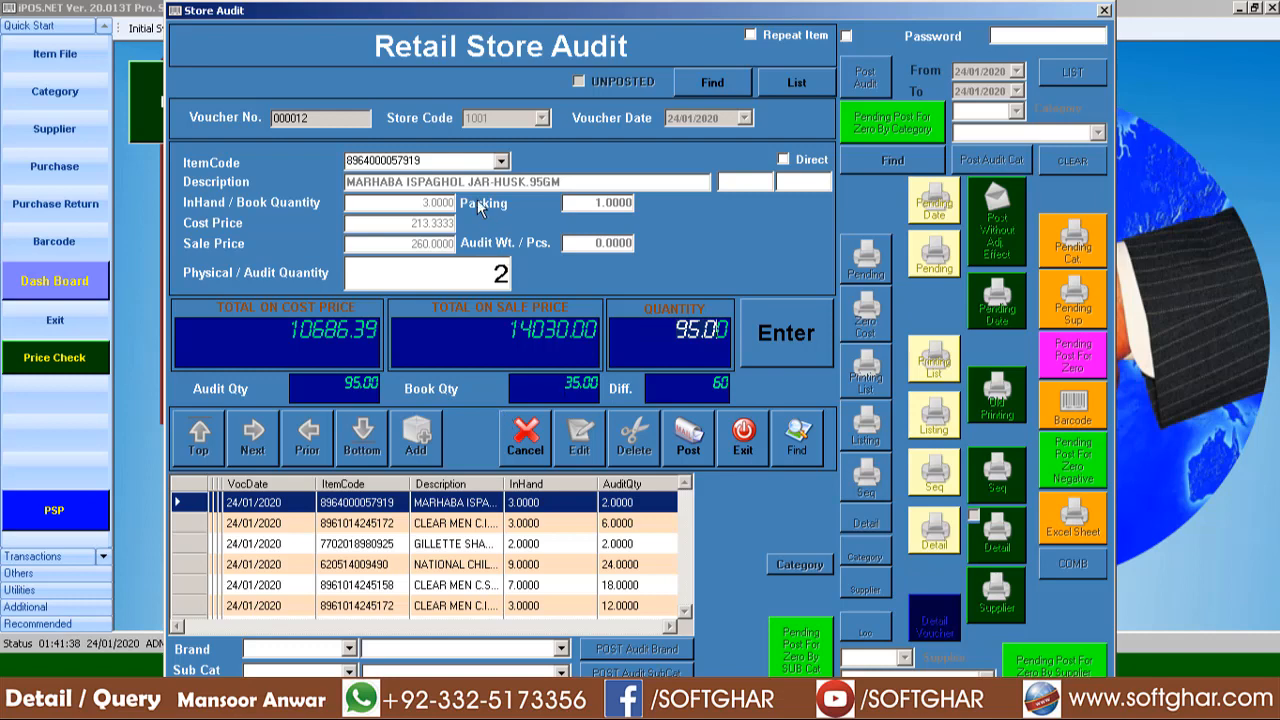
left_click(467, 160)
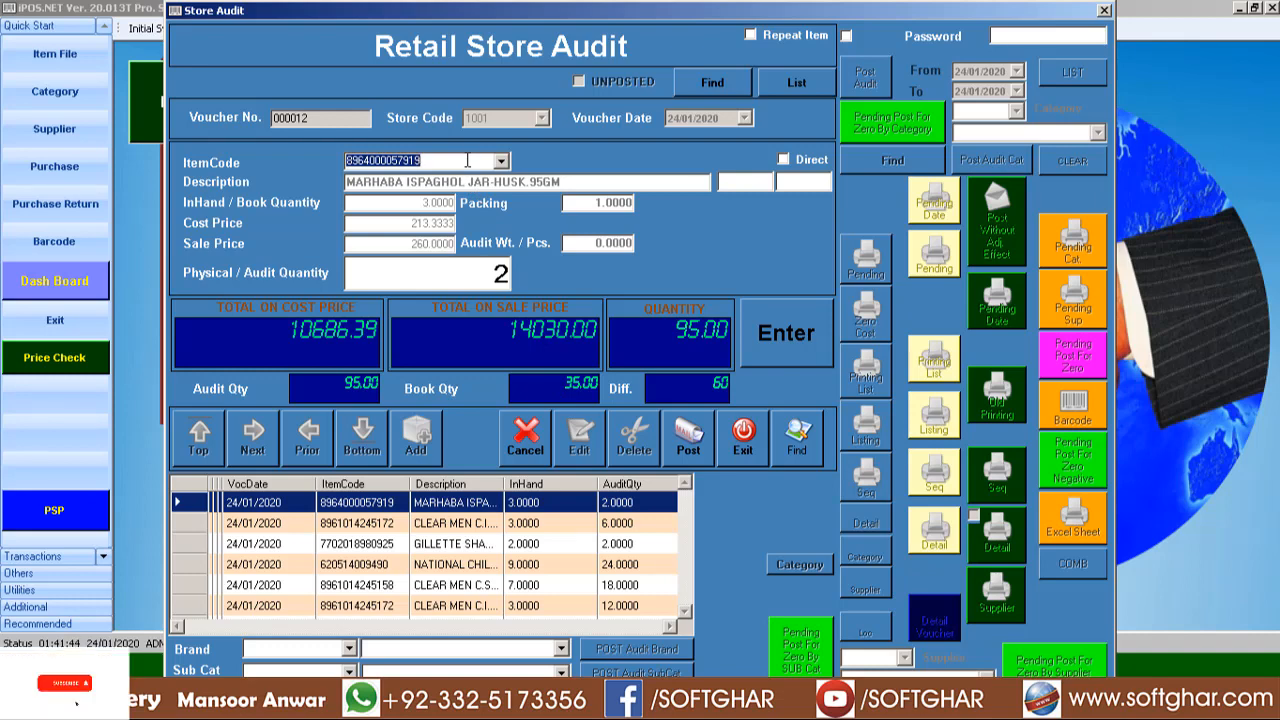
type("7")
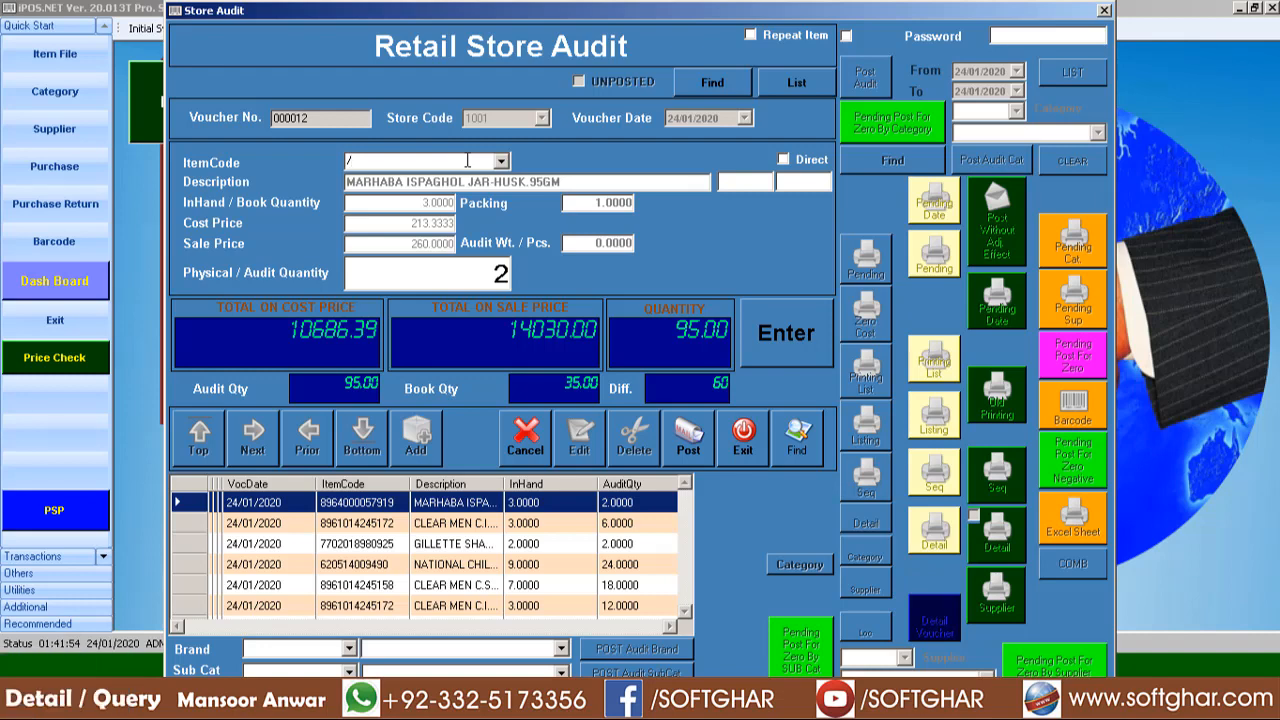
type("dalda")
Pick DALDA COOKING OIL 5LTR TIN from the dalda search results and count it at 6
key("Return")
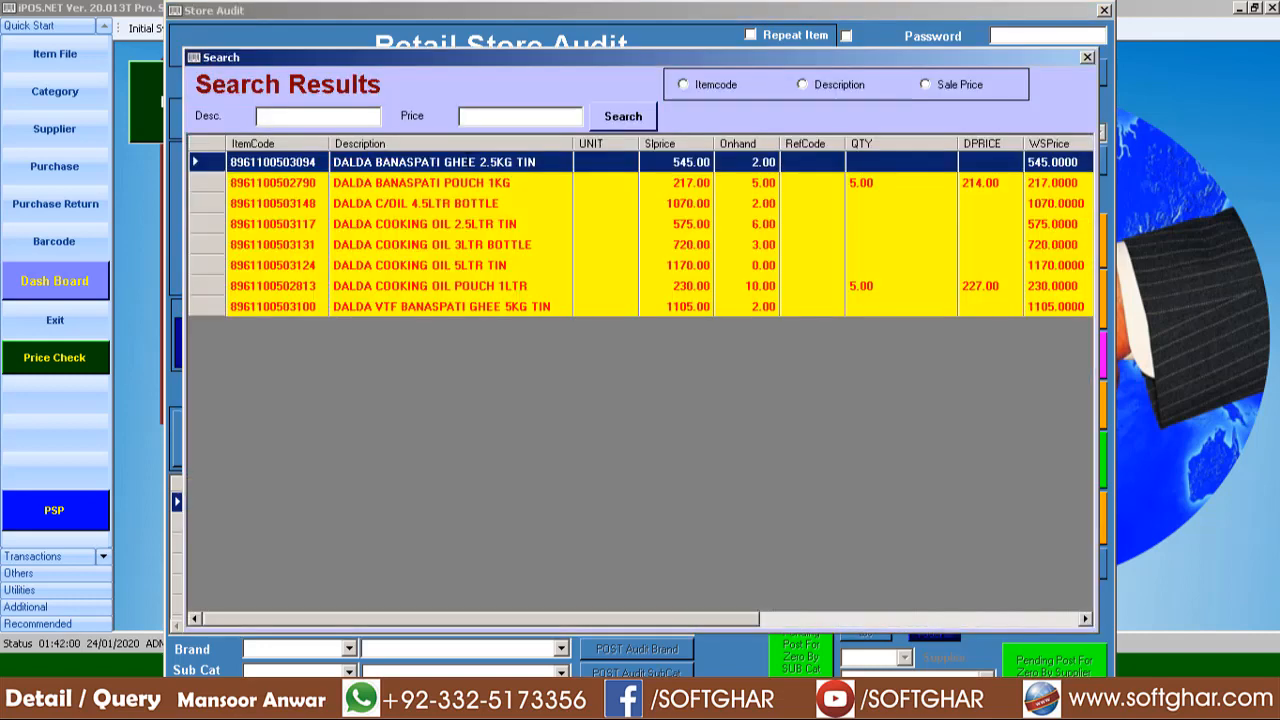
key("Down")
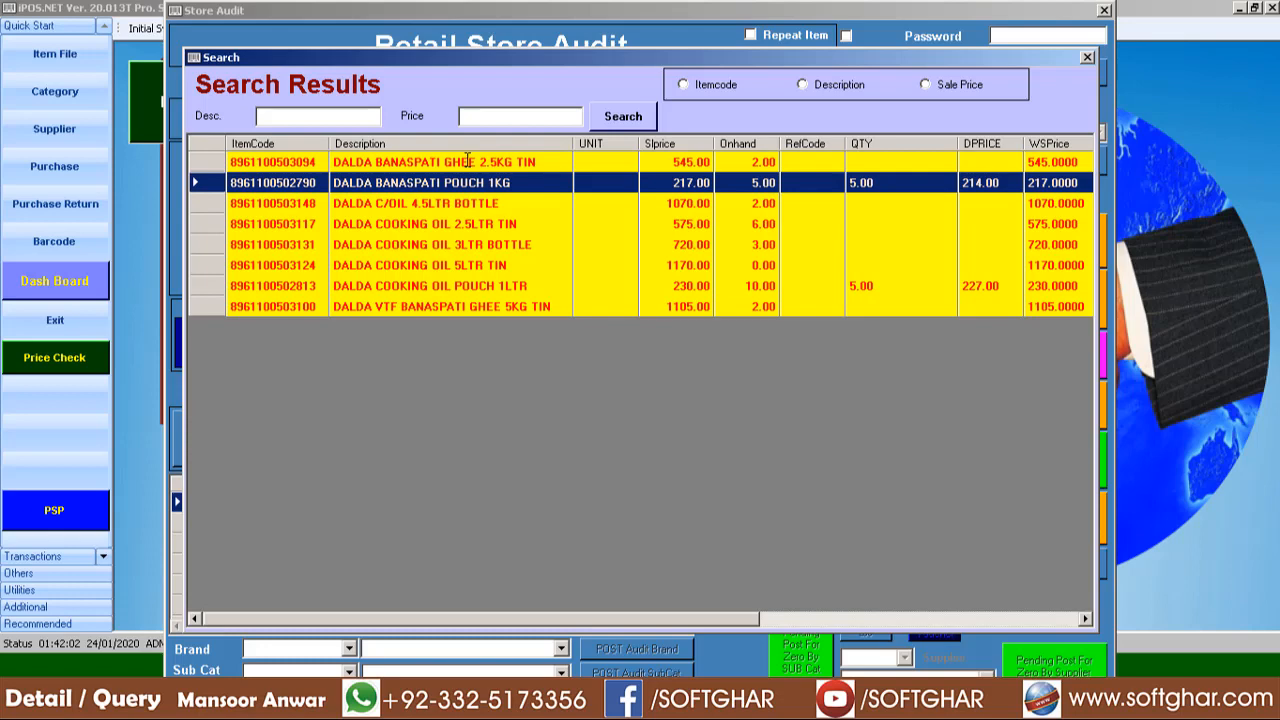
key("Down")
key("Down")
key("Down")
key("Down")
key("Down")
key("Up")
key("Return")
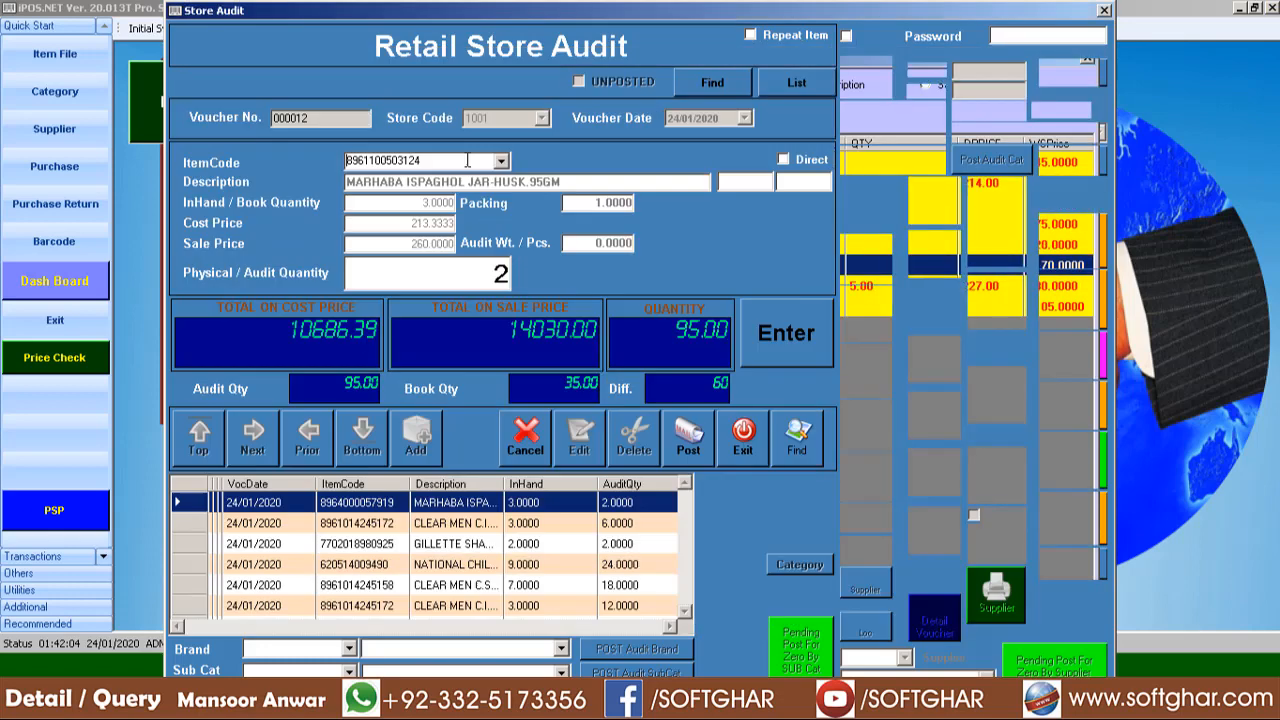
type("6")
key("Return")
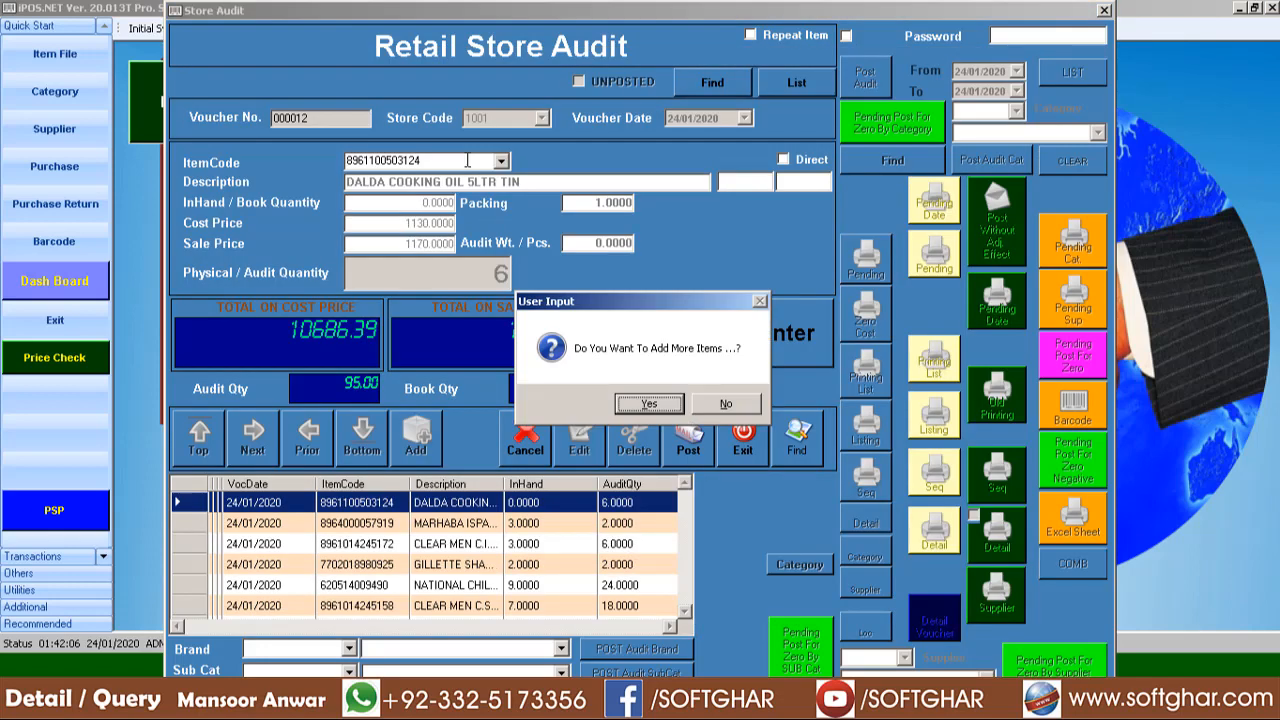
key("Return")
Search /dald and add DALDA VTF BANASPATI GHEE 5KG TIN counted at 3
type("/d")
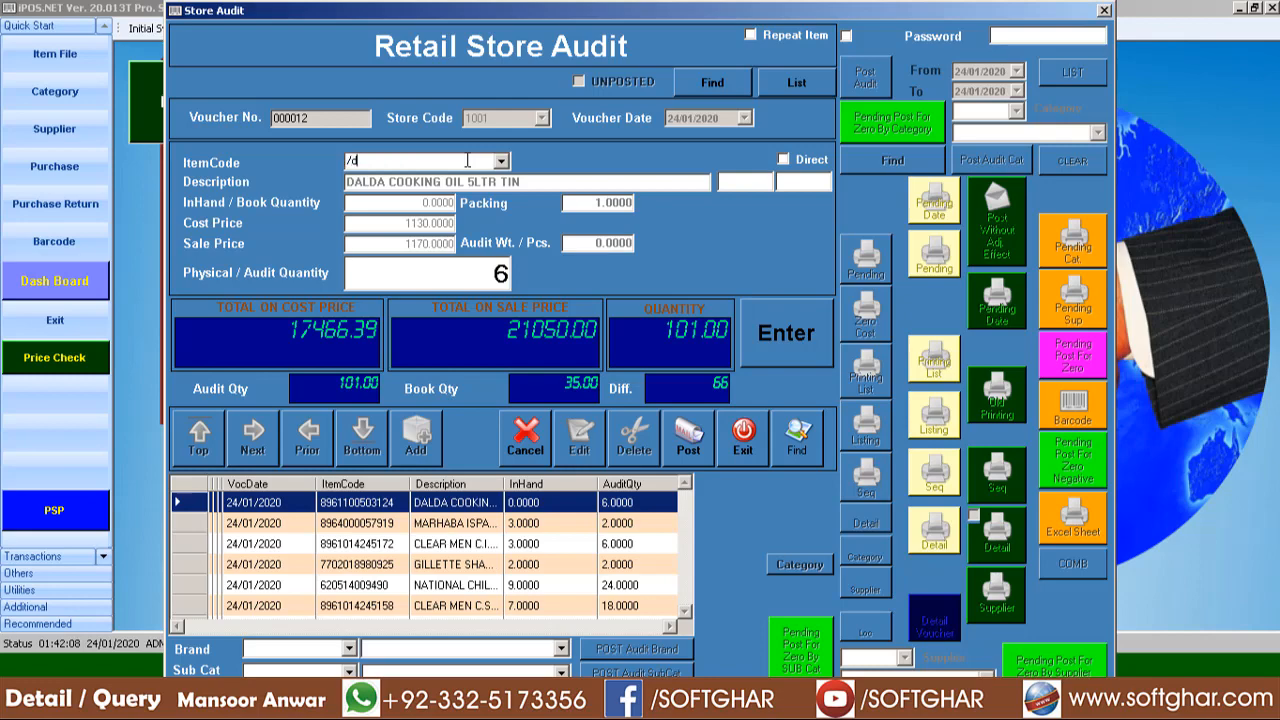
type("ald")
key("Return")
key("Down")
key("Down")
key("Down")
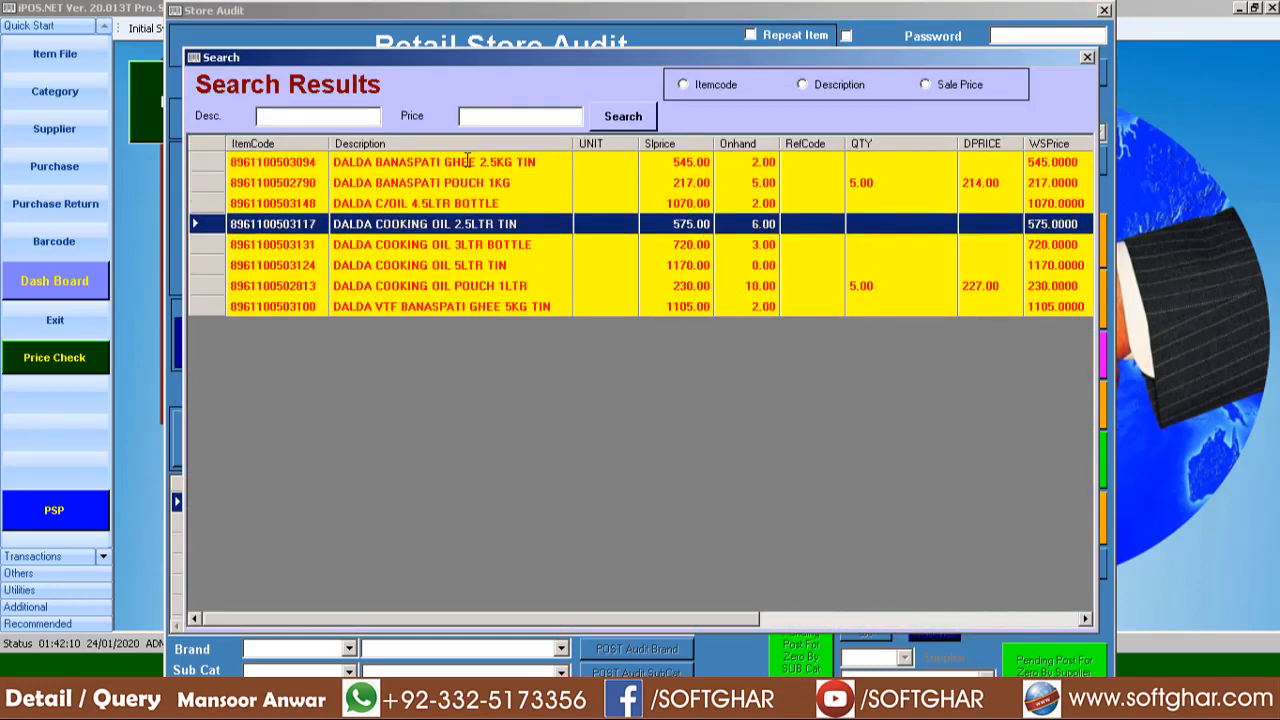
key("Down")
key("Down")
key("Down")
key("Down")
key("Return")
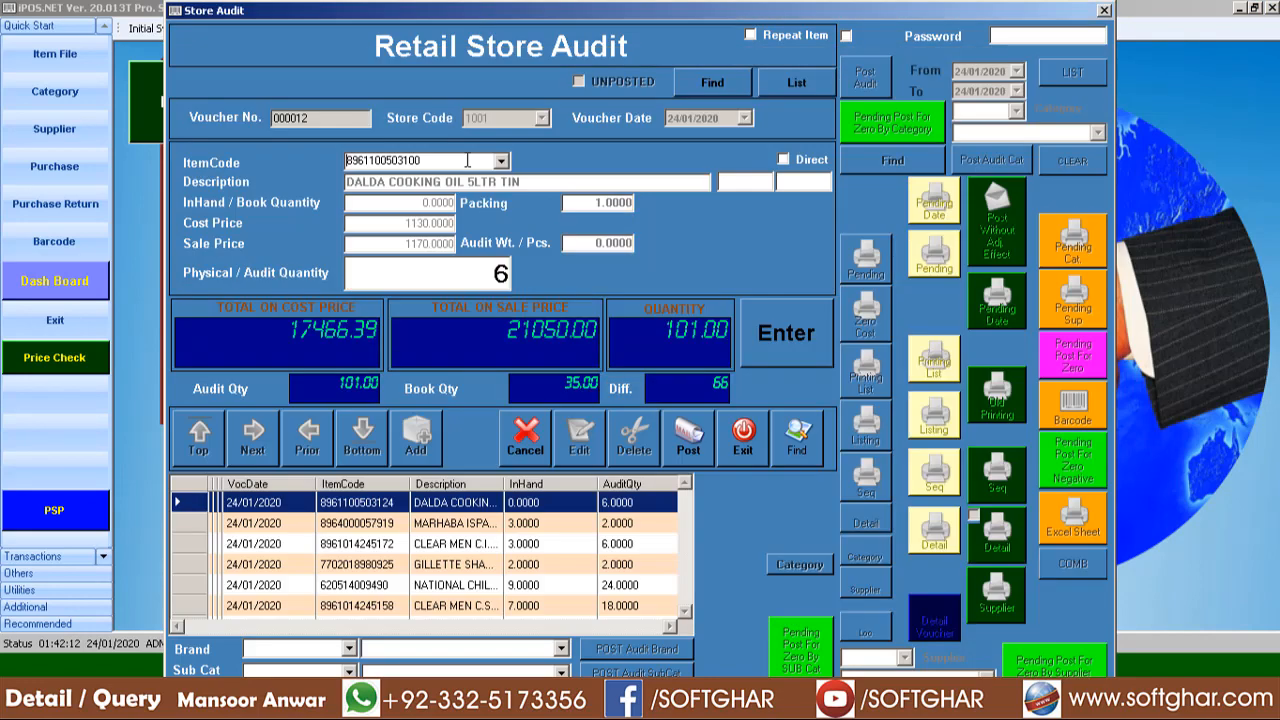
type("3")
key("Return")
key("Return")
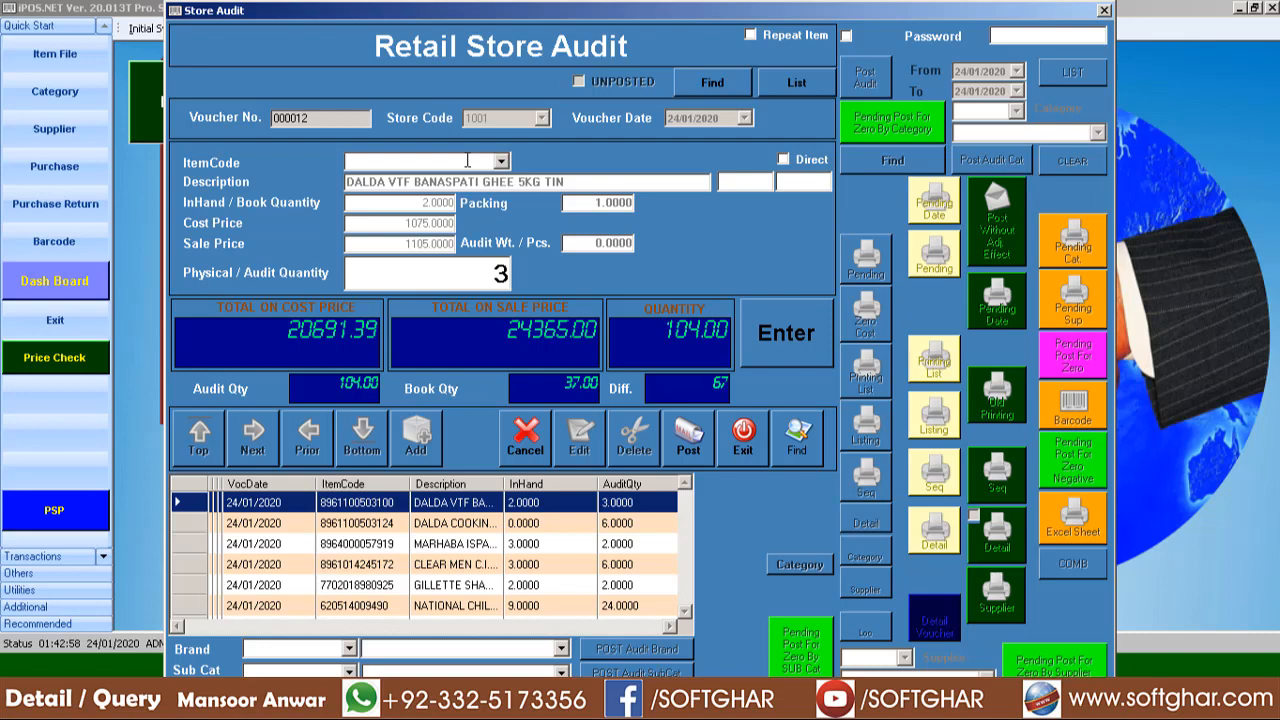
Find MOTHER CHOICE BROWN SUGAR 300GM via /sugar, count it at 6, then type a new .sugar search
type("/sugar")
key("Return")
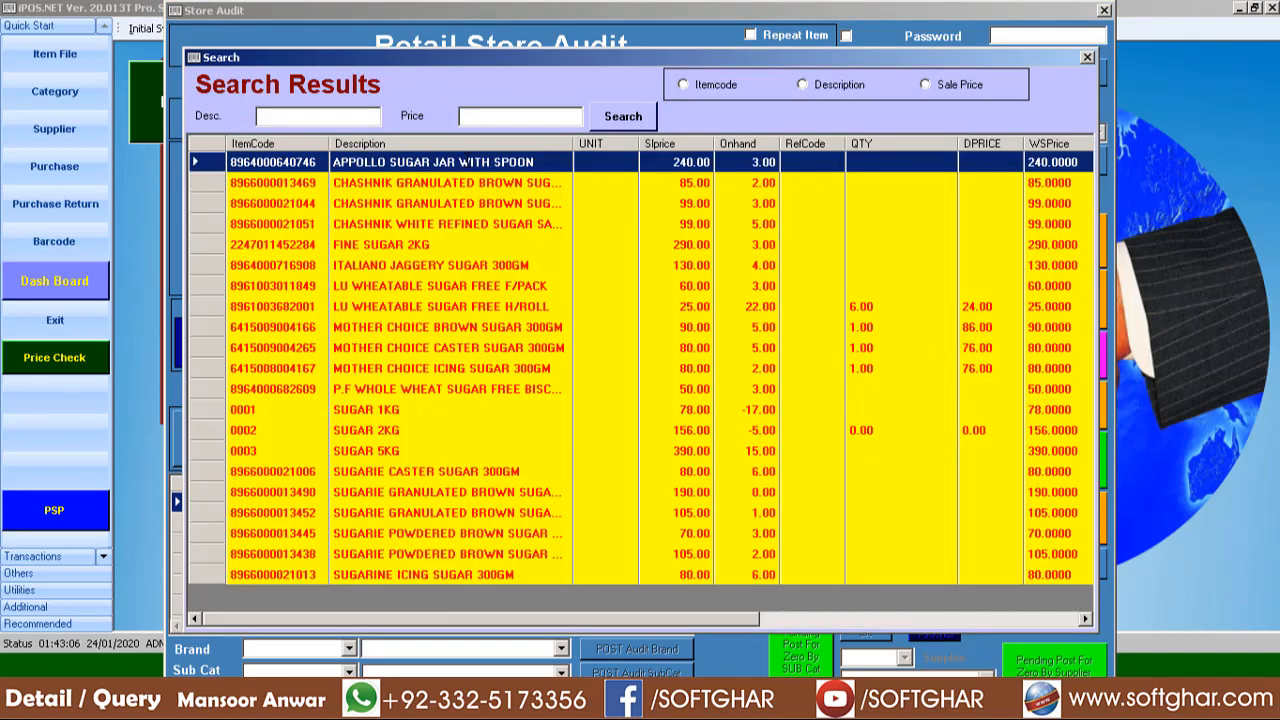
key("Down")
key("Down")
key("Down")
key("Down")
key("Down")
key("Down")
key("Down")
key("Down")
key("Down")
key("Down")
key("Down")
key("Down")
key("Down")
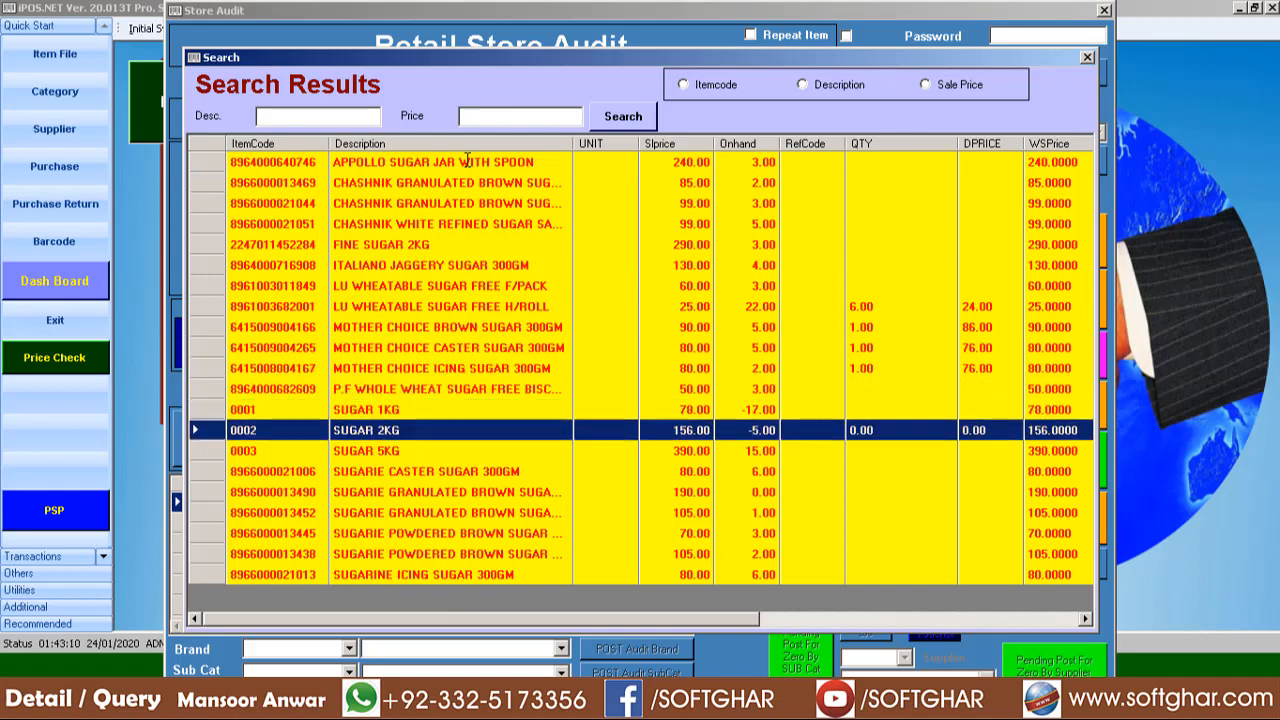
key("Up")
key("Up")
key("Up")
key("Up")
key("Up")
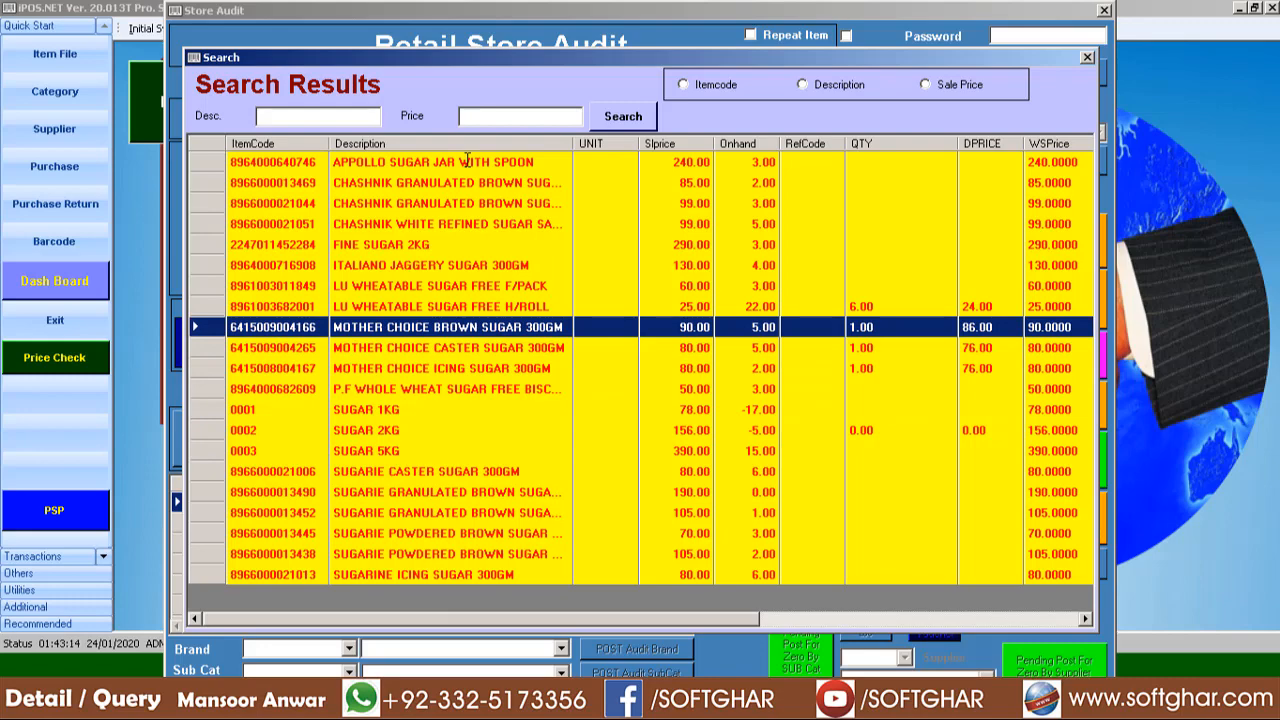
key("Return")
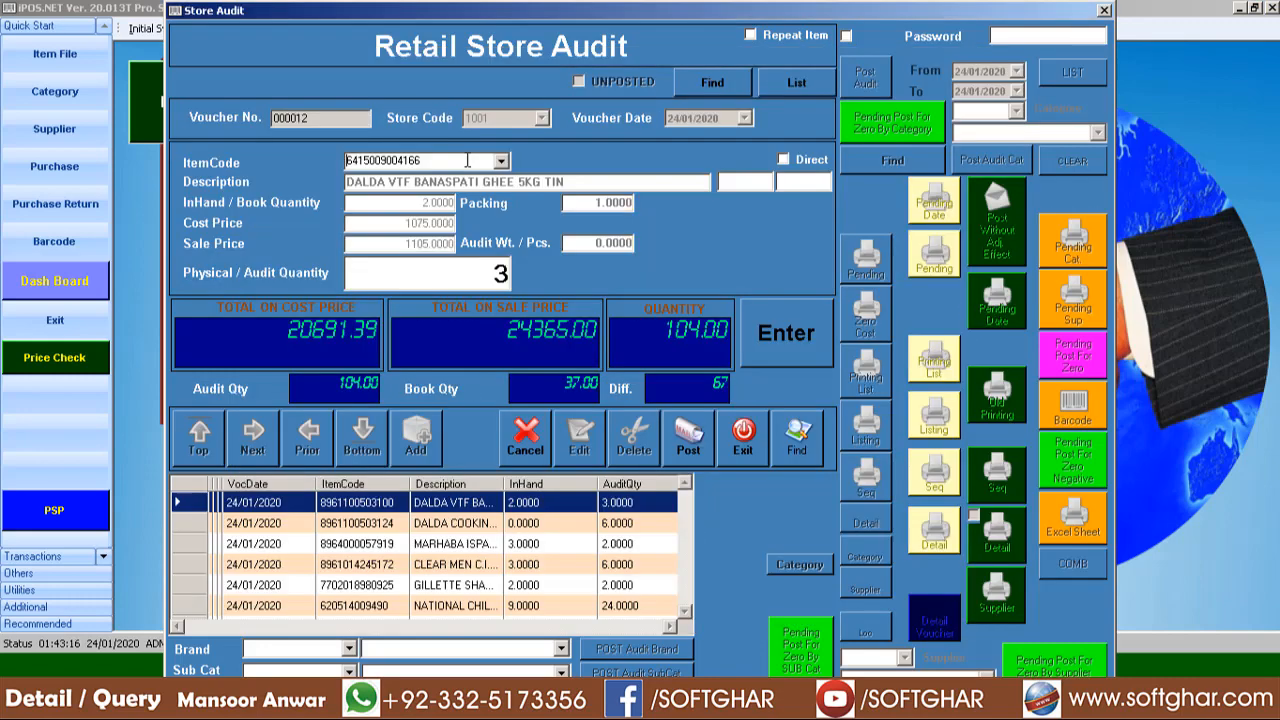
type("6")
key("Return")
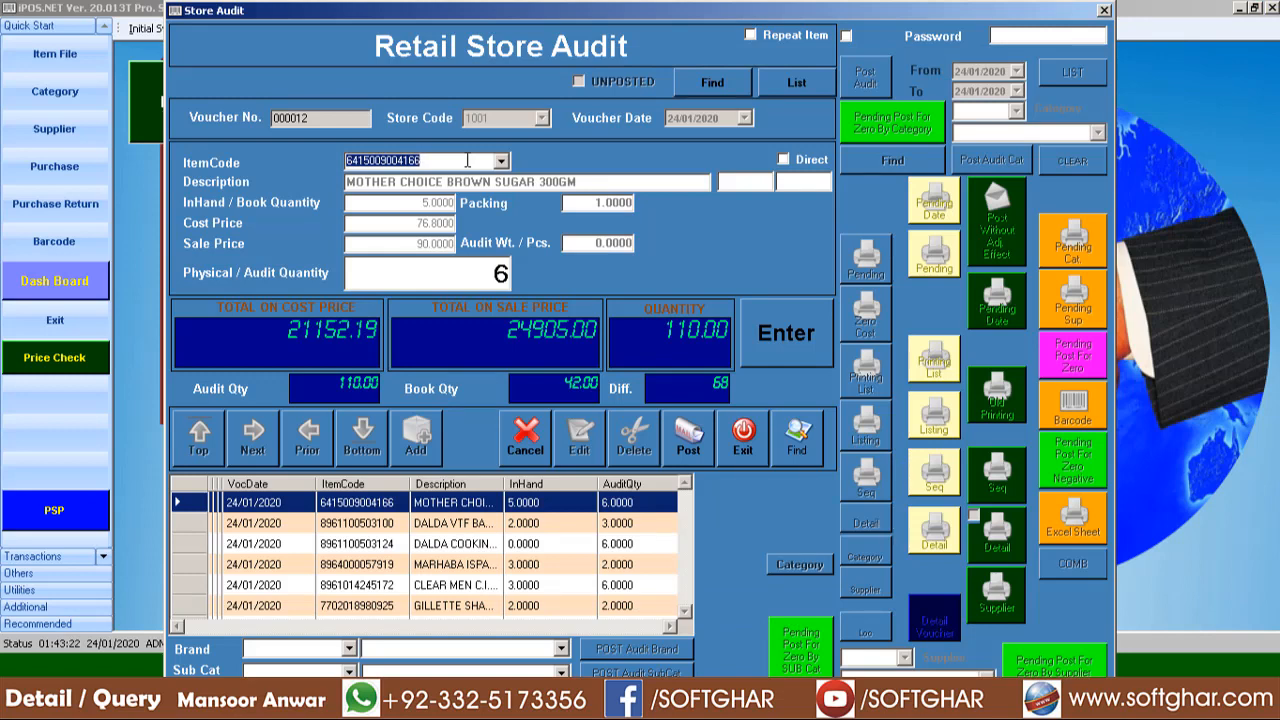
key("BackSpace")
type(".")
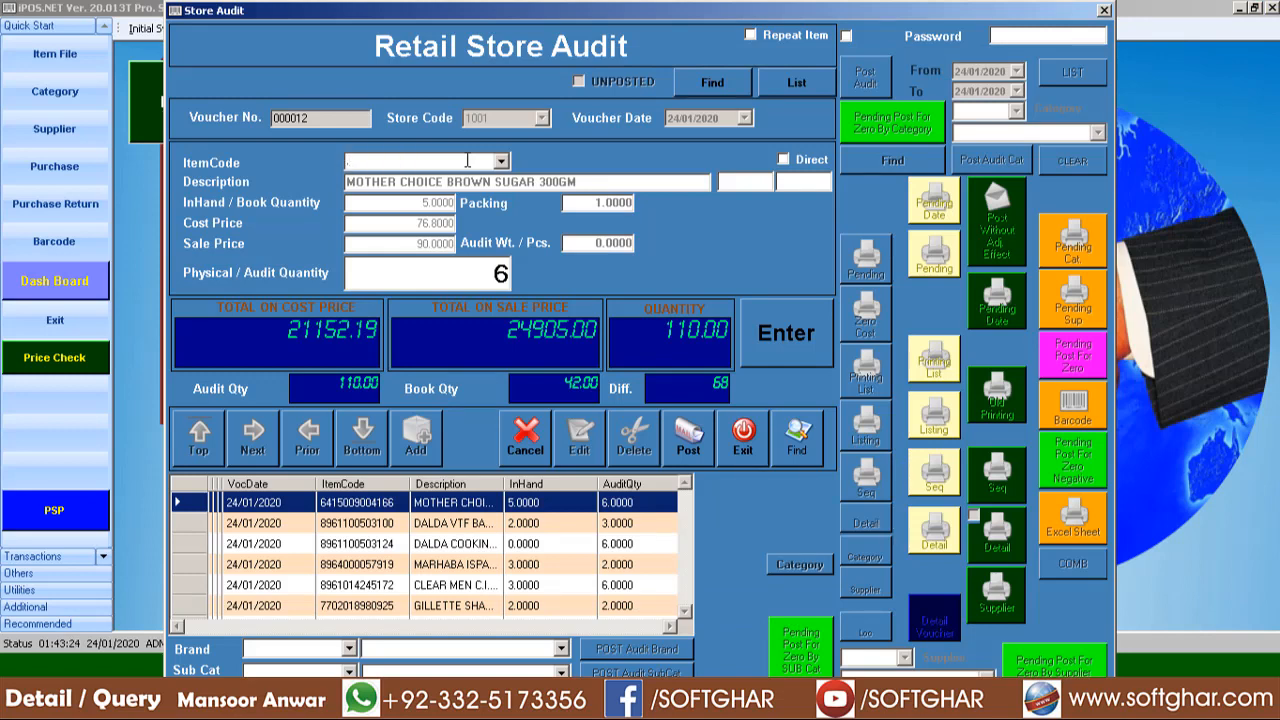
type("sugar")
Search the sugar items and load SUGAR 5KG into the audit voucher
key("Return")
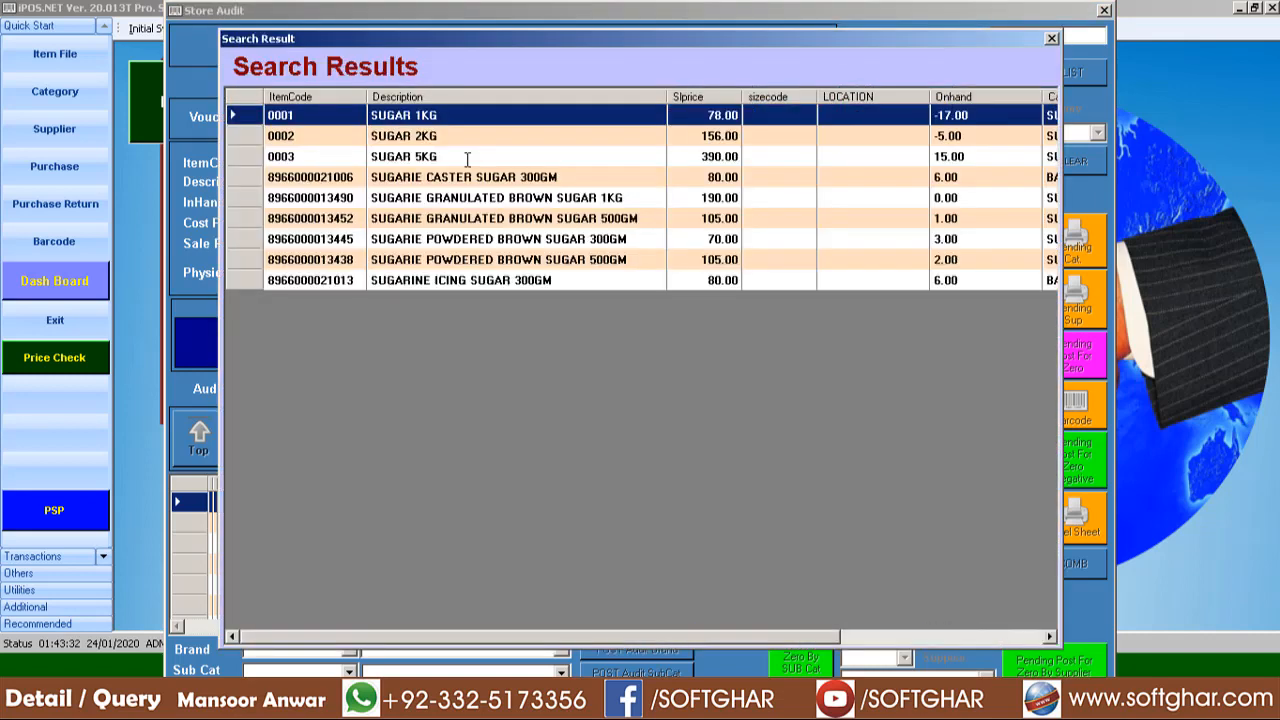
key("Down")
key("Down")
key("Down")
key("Down")
key("Down")
key("Down")
key("Down")
key("Down")
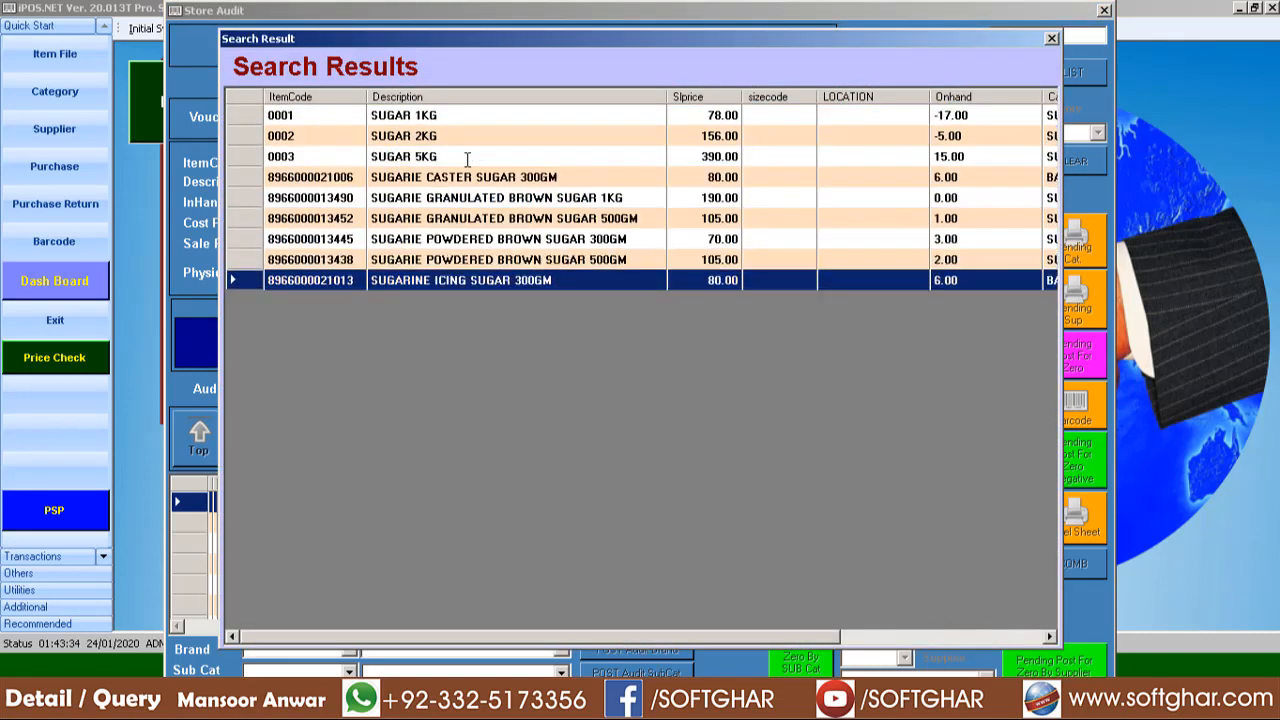
key("Up")
key("Up")
key("Up")
key("Up")
key("Up")
key("Up")
key("Up")
key("Up")
key("Down")
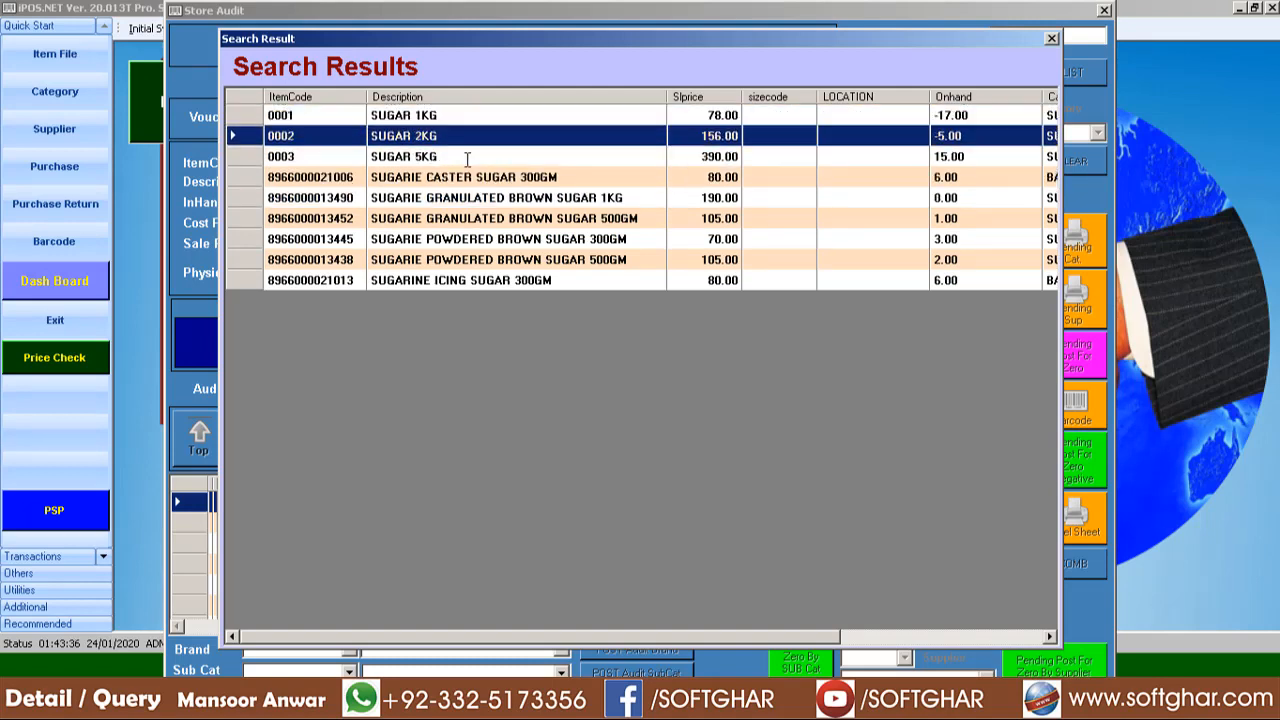
key("Down")
key("Down")
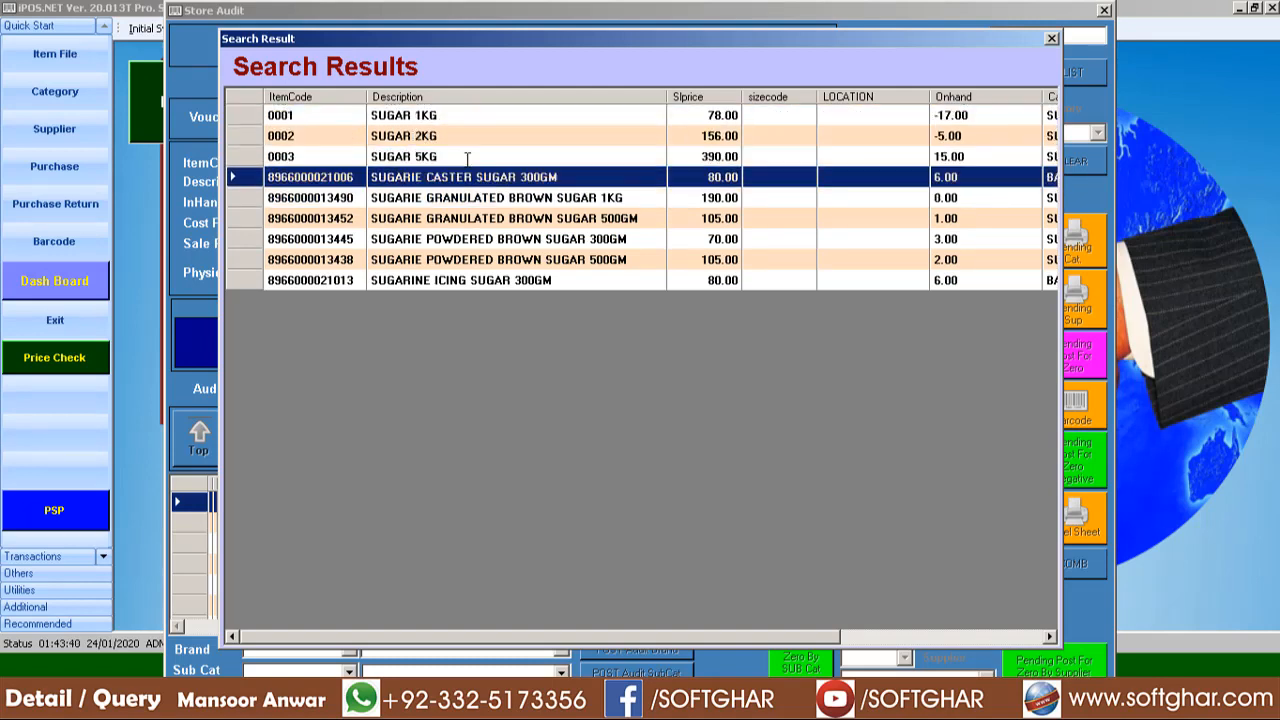
key("Down")
key("Down")
key("Down")
key("Down")
key("Down")
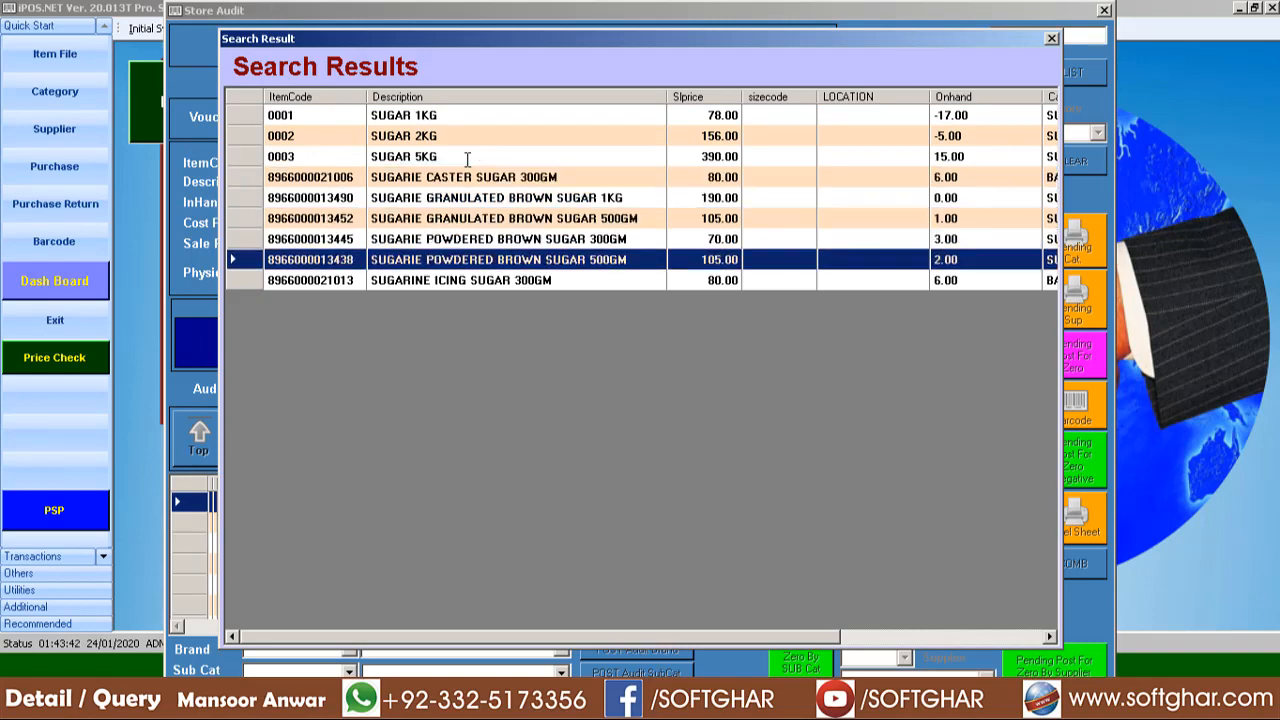
key("Up")
key("Up")
key("Up")
key("Up")
key("Up")
key("Up")
key("Up")
key("Up")
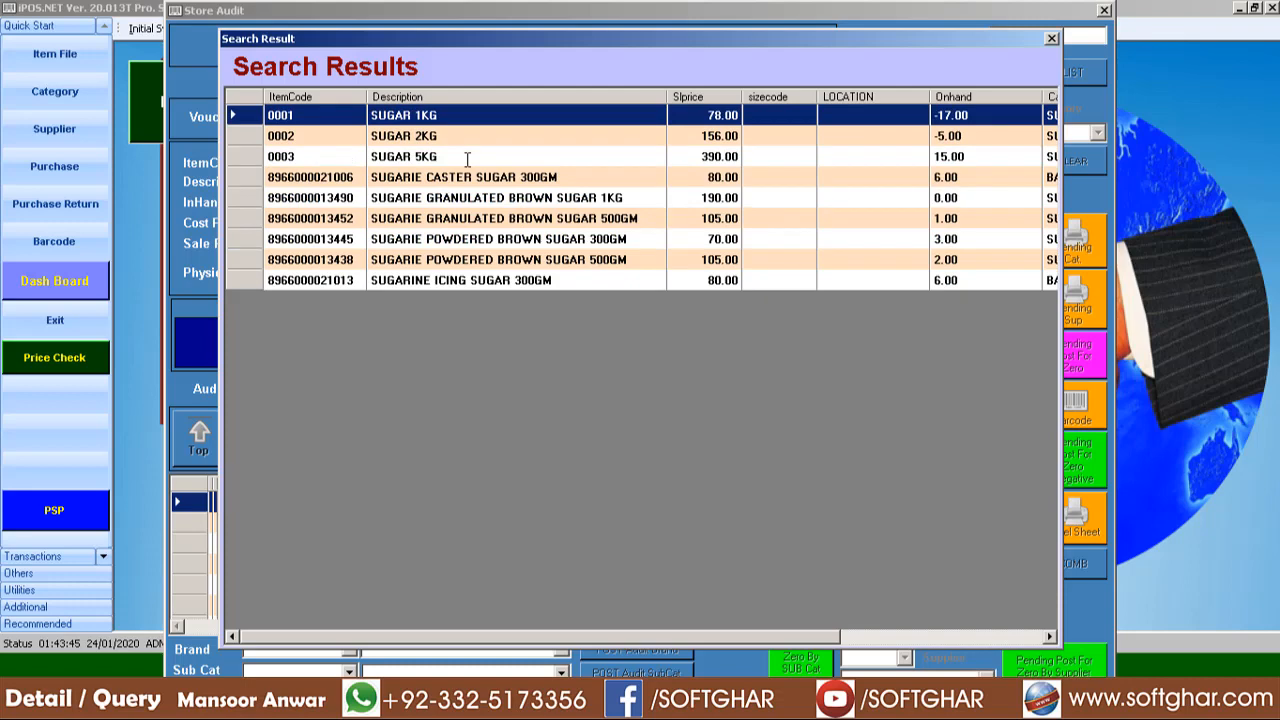
key("Down")
key("Down")
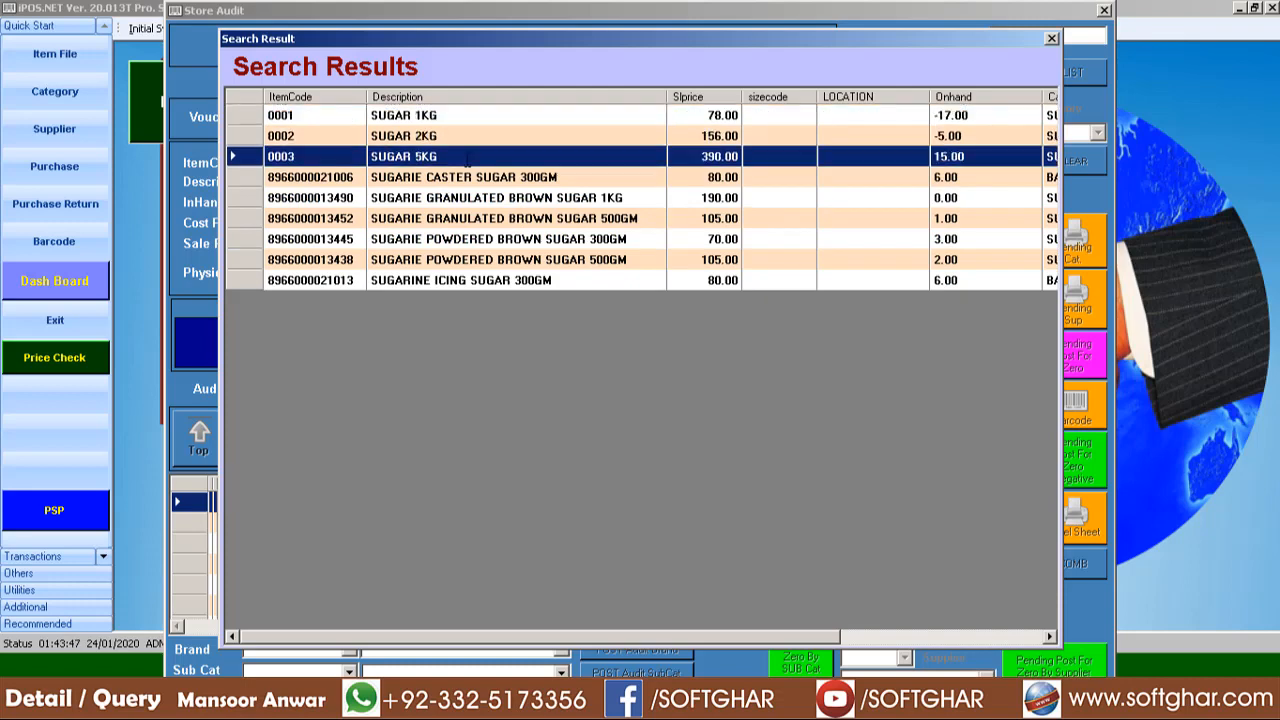
key("Return")
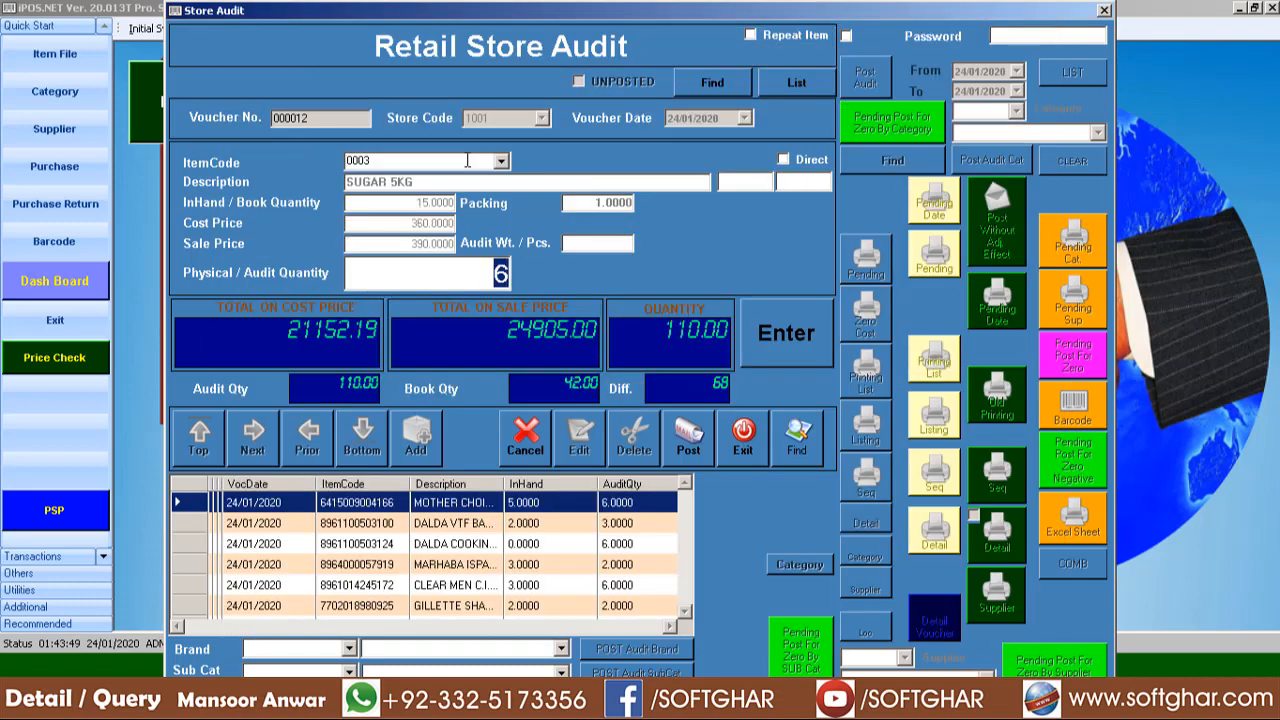
Record a counted quantity of 8 for SUGAR 5KG and decline adding more items
type("8")
key("Return")
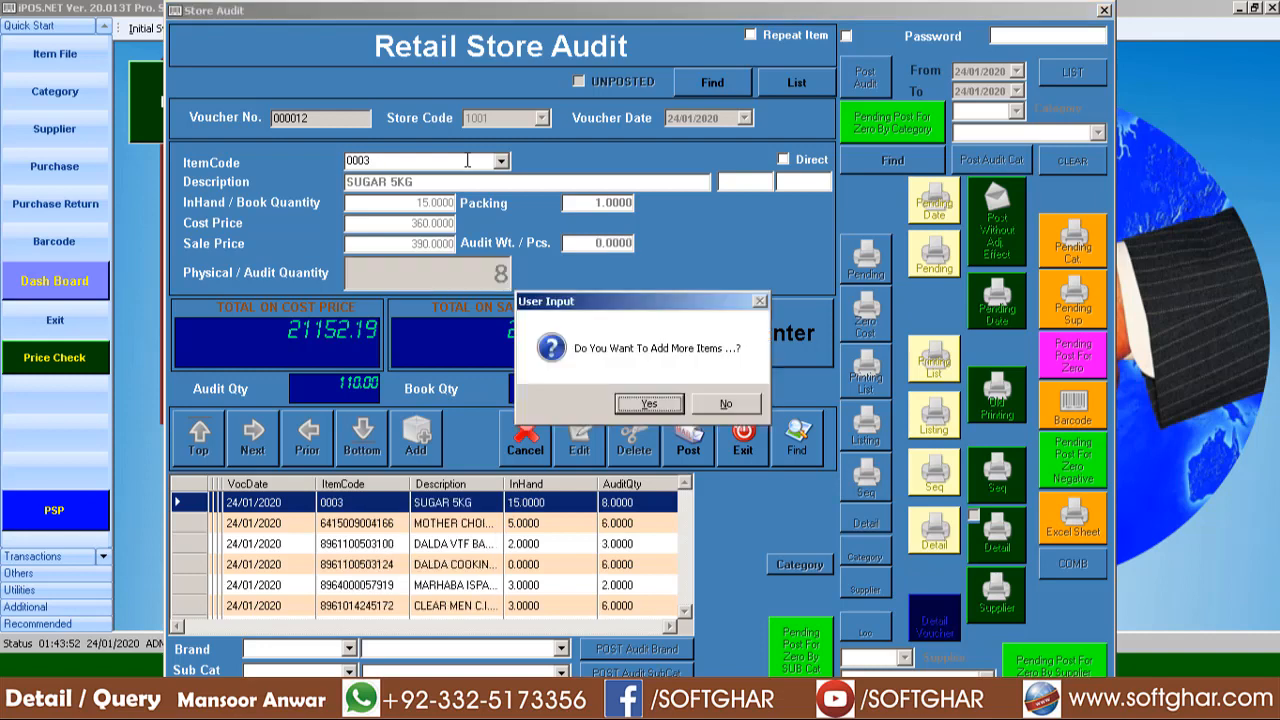
key("Tab")
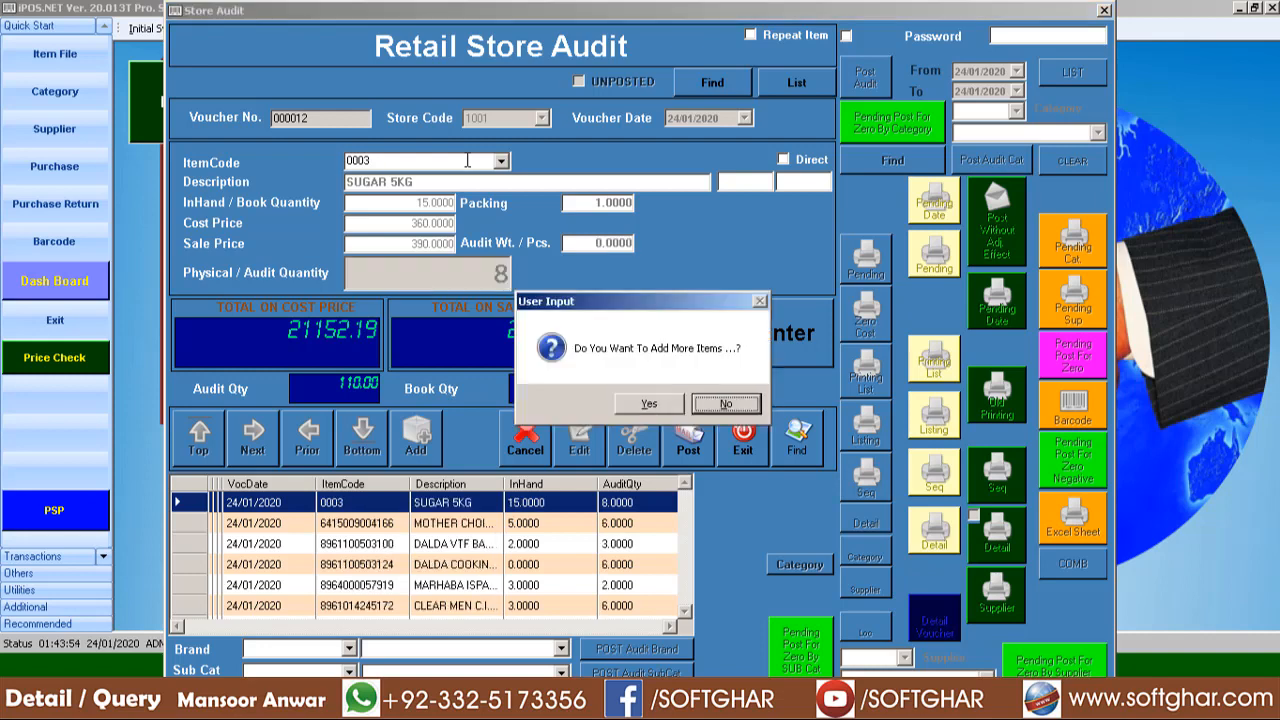
key("Return")
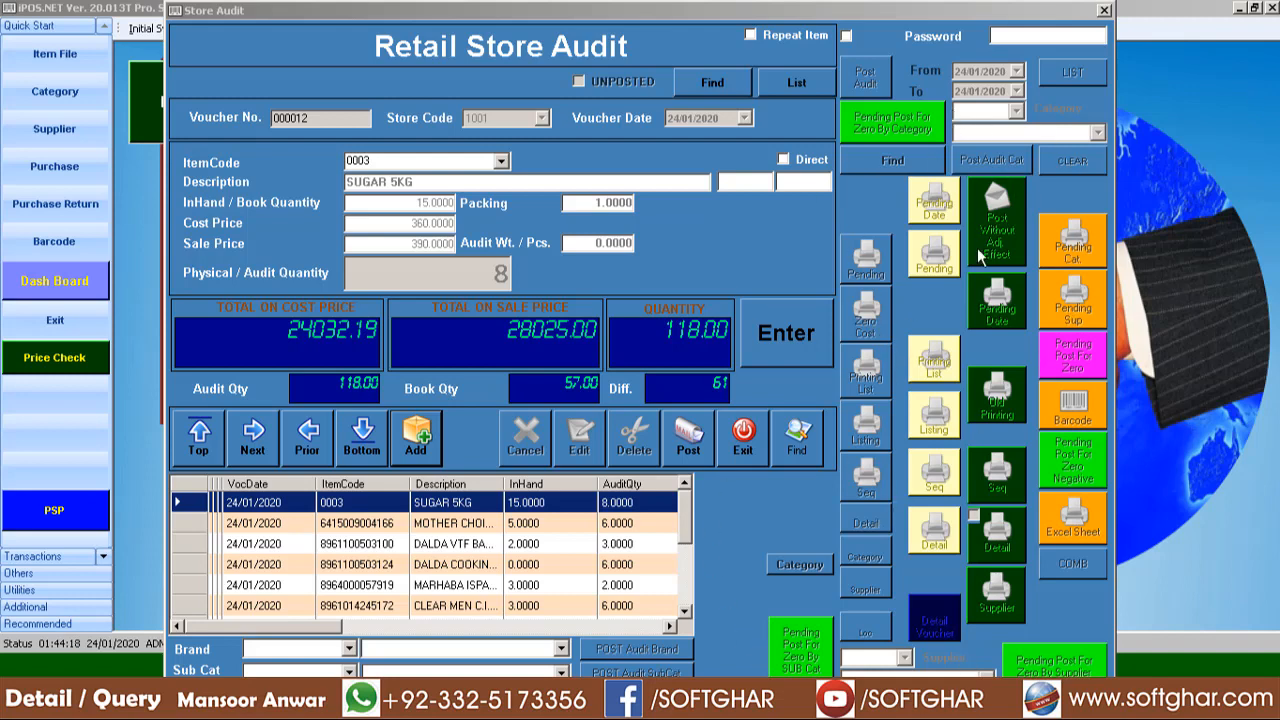
Enter the audit password to enable the report, posting and filter options
left_click(1010, 35)
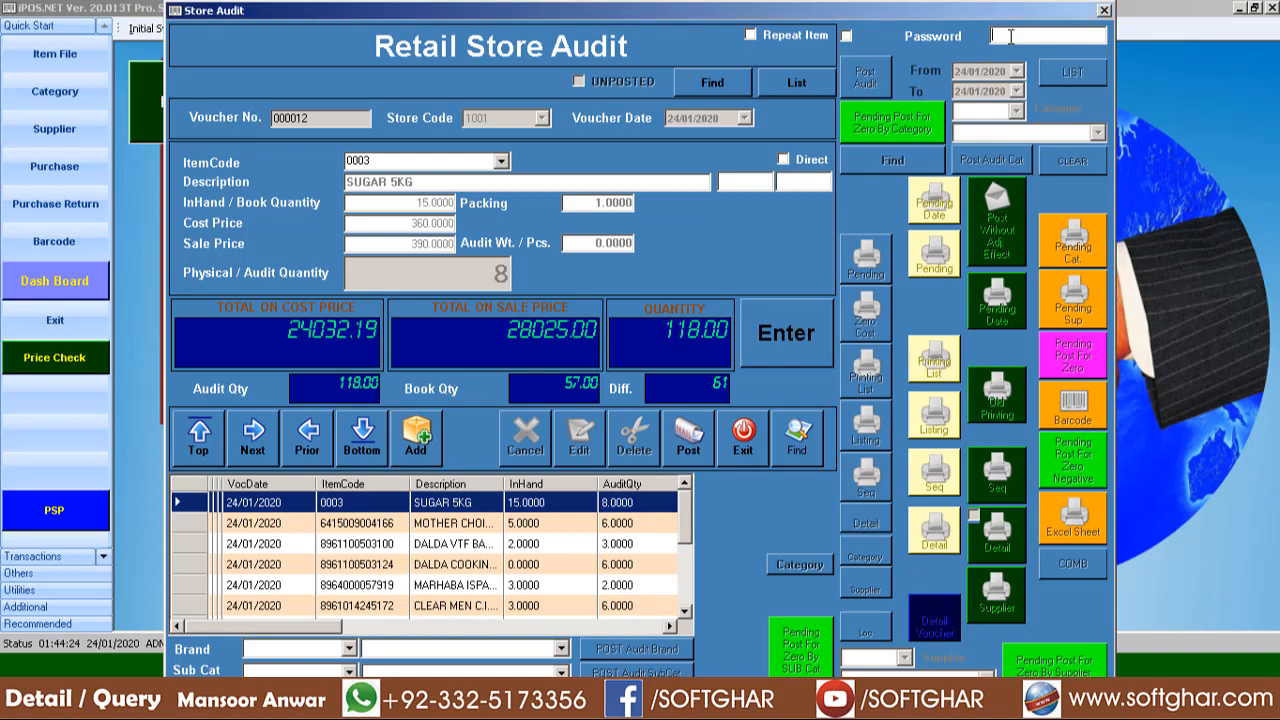
type("?")
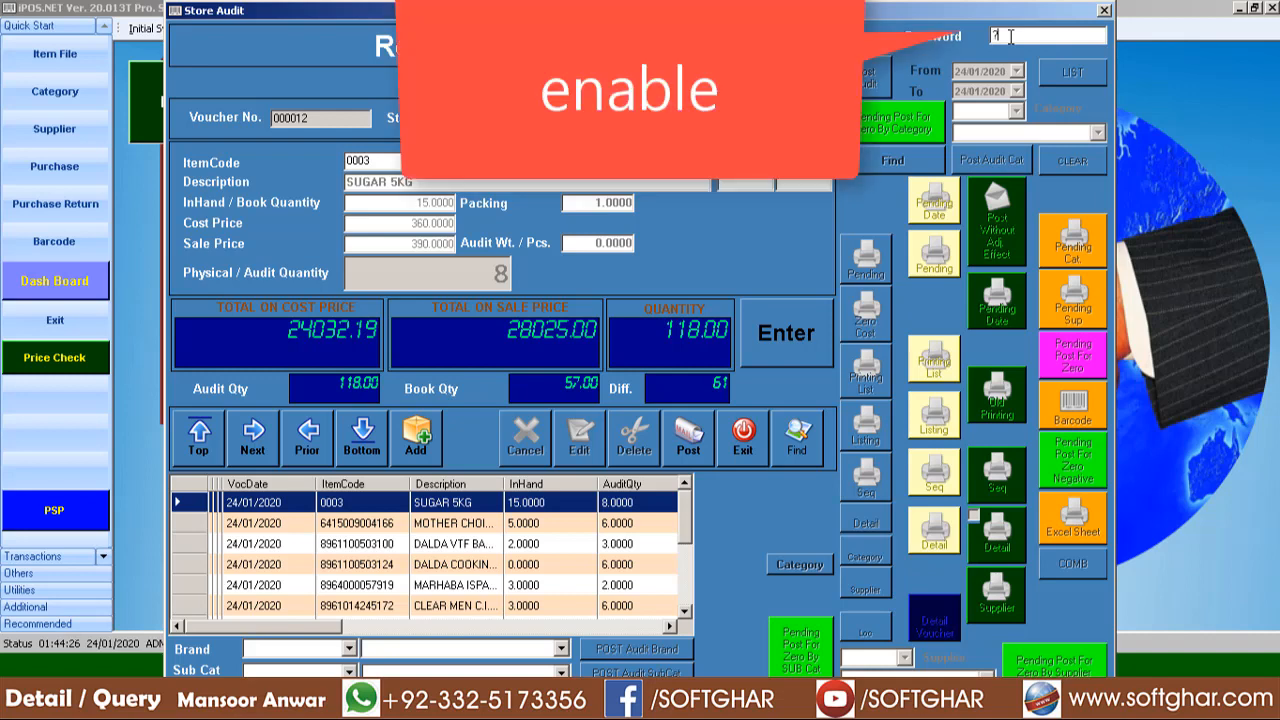
type("?????")
key("Return")
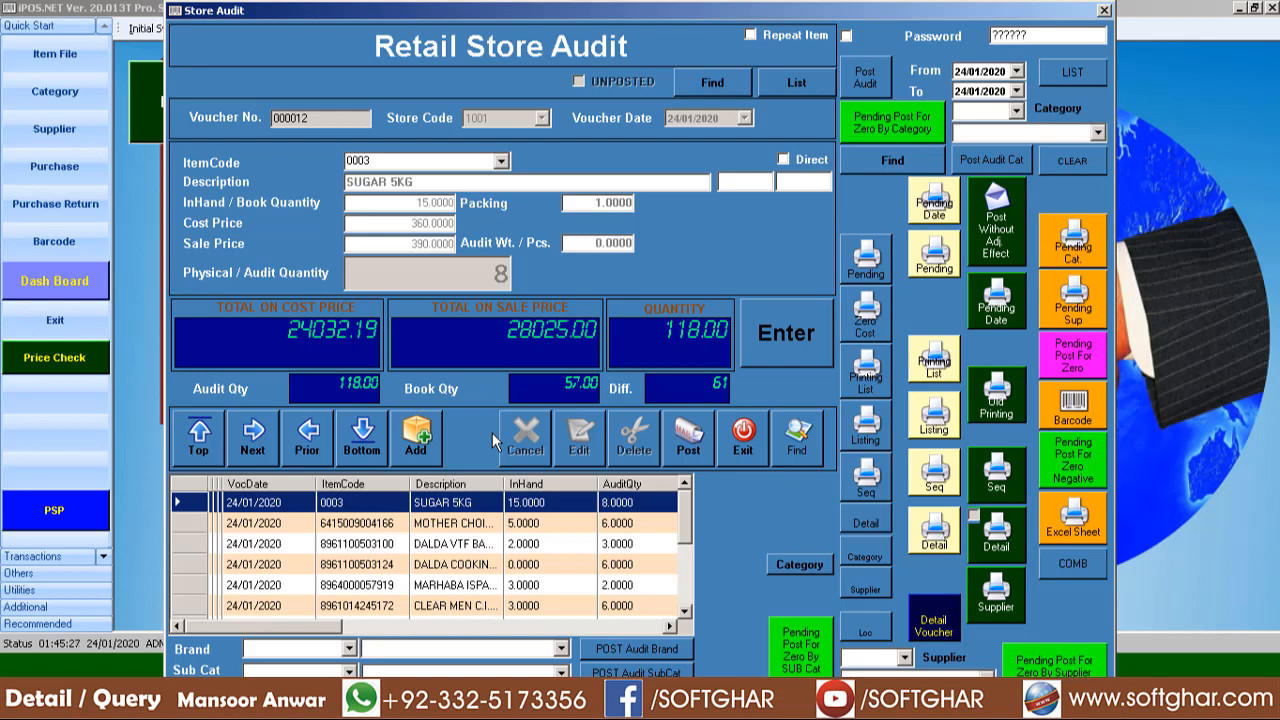
Add HEAD & SHOULDER A.H SHAMPOO 200ML via a /head search, counted at 0
left_click(437, 430)
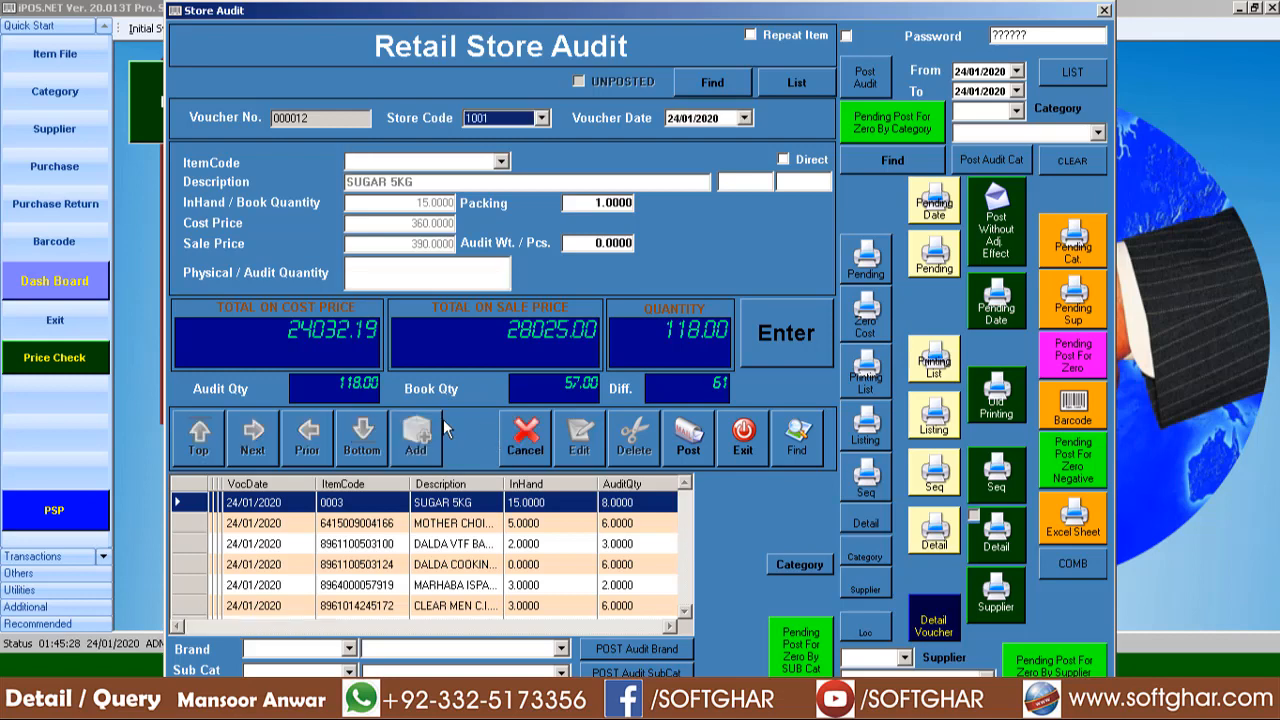
key("Tab")
key("Tab")
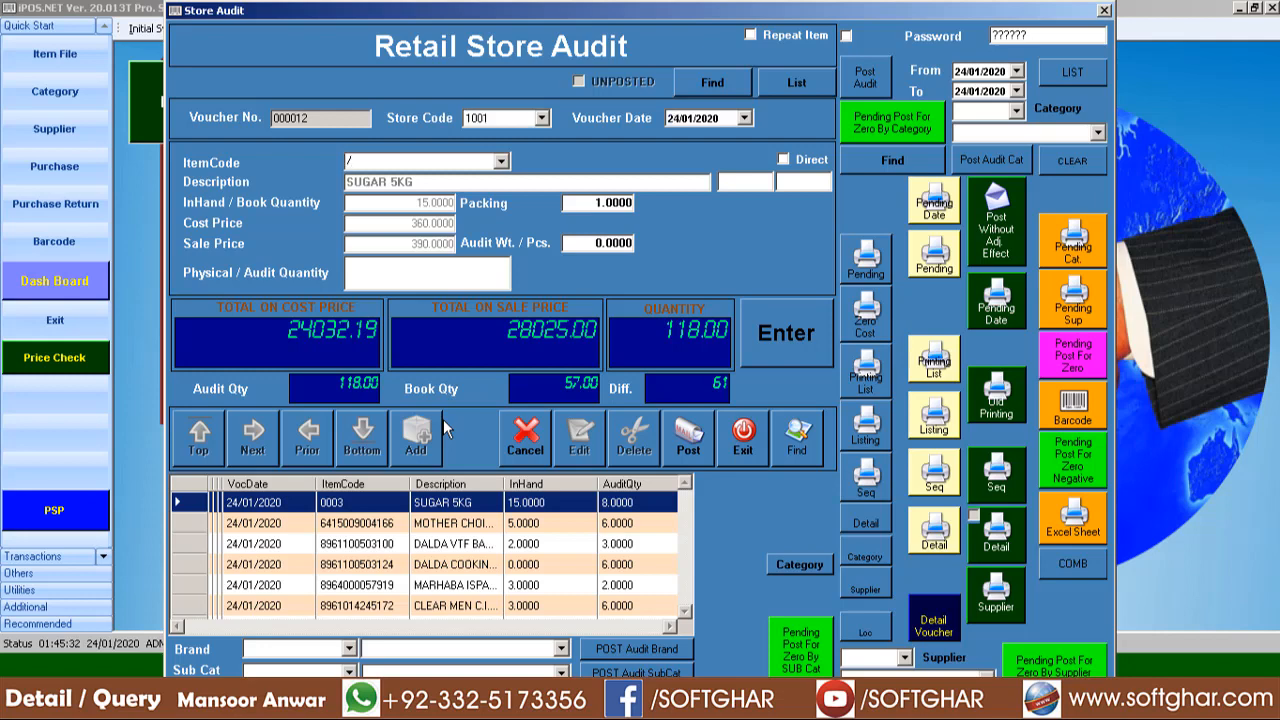
type("/head")
key("Return")
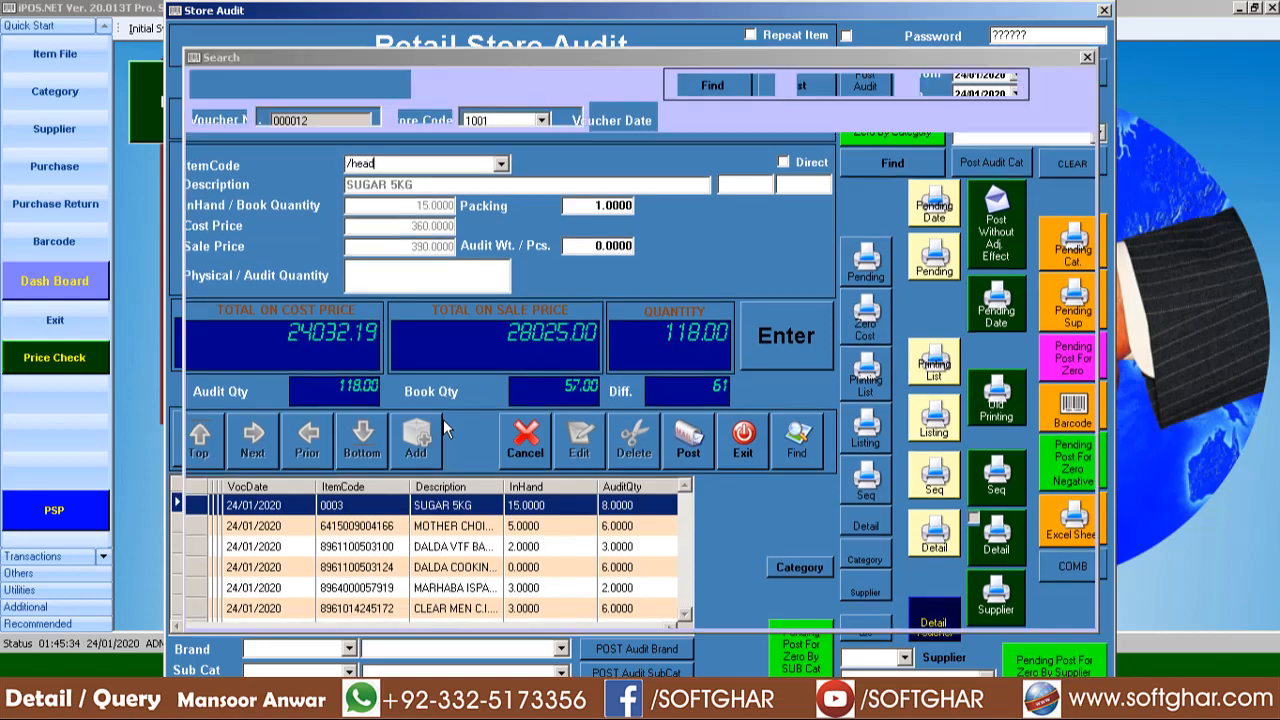
key("Down")
key("Up")
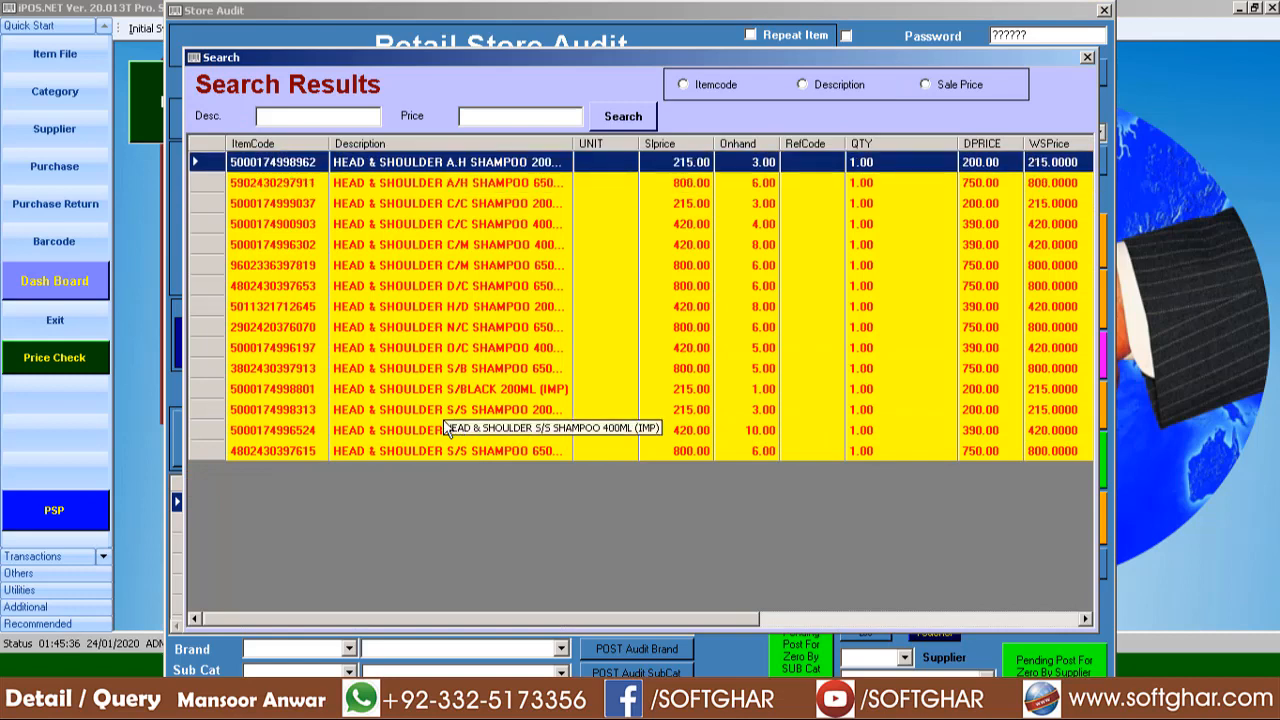
key("Return")
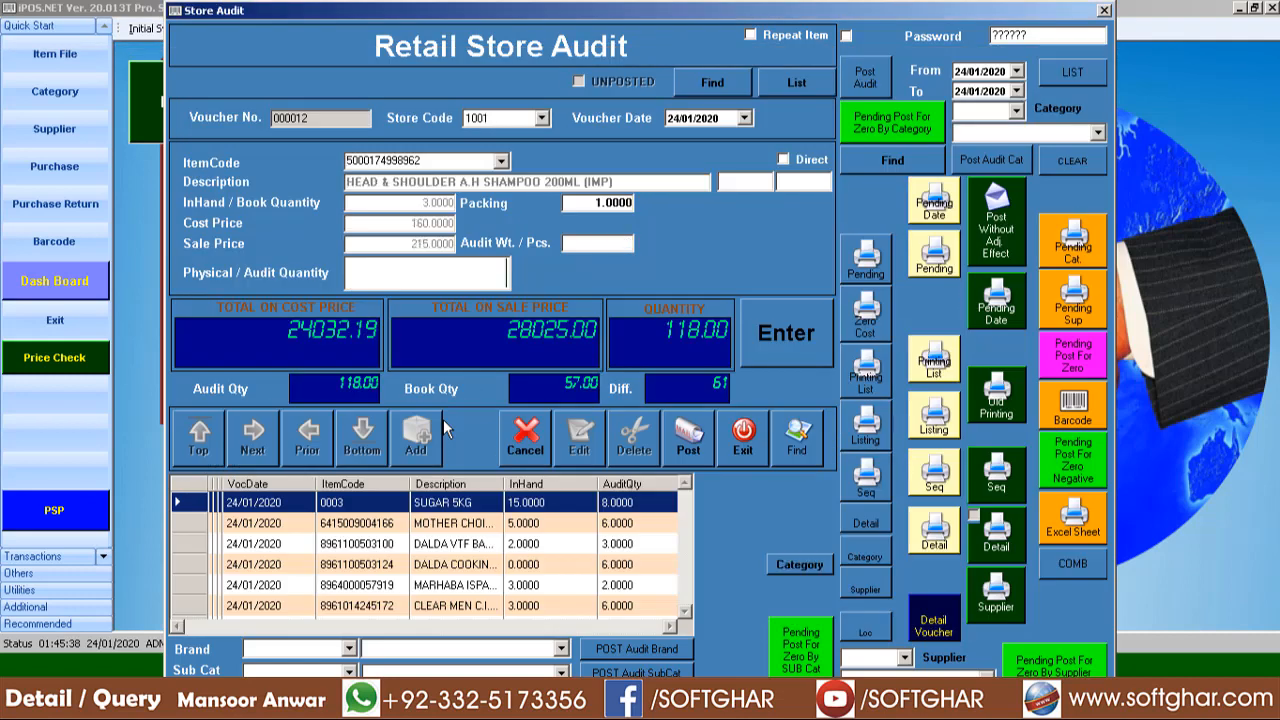
type("0")
key("Return")
key("Return")
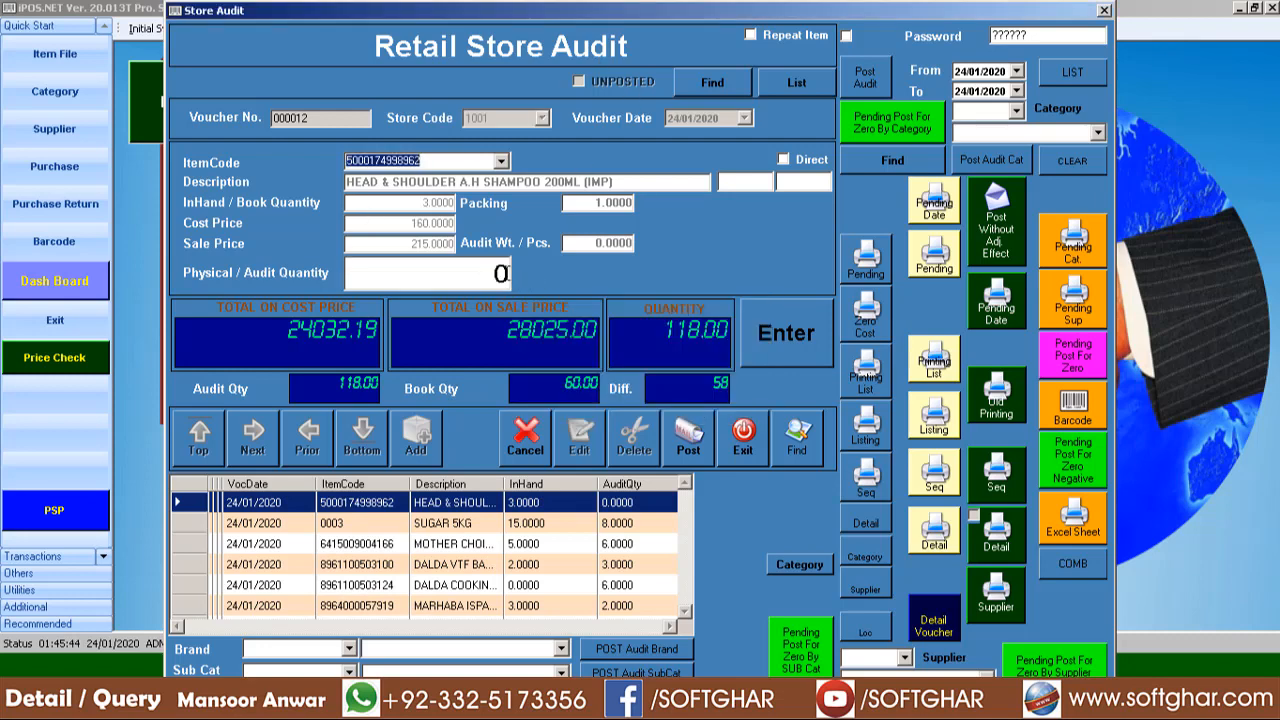
Add C/M SHAMPOO 400ML from the head search results, counted at 0
type("head")
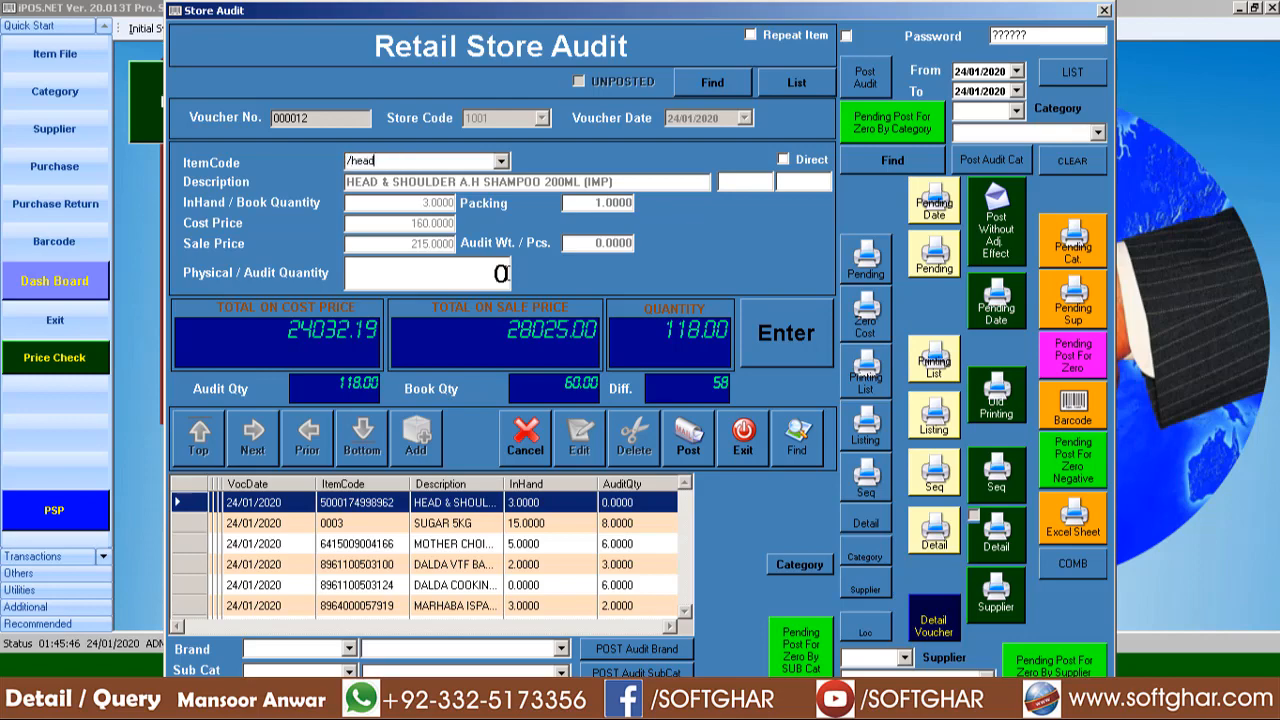
key("Return")
key("Down")
key("Down")
key("Down")
key("Down")
key("Return")
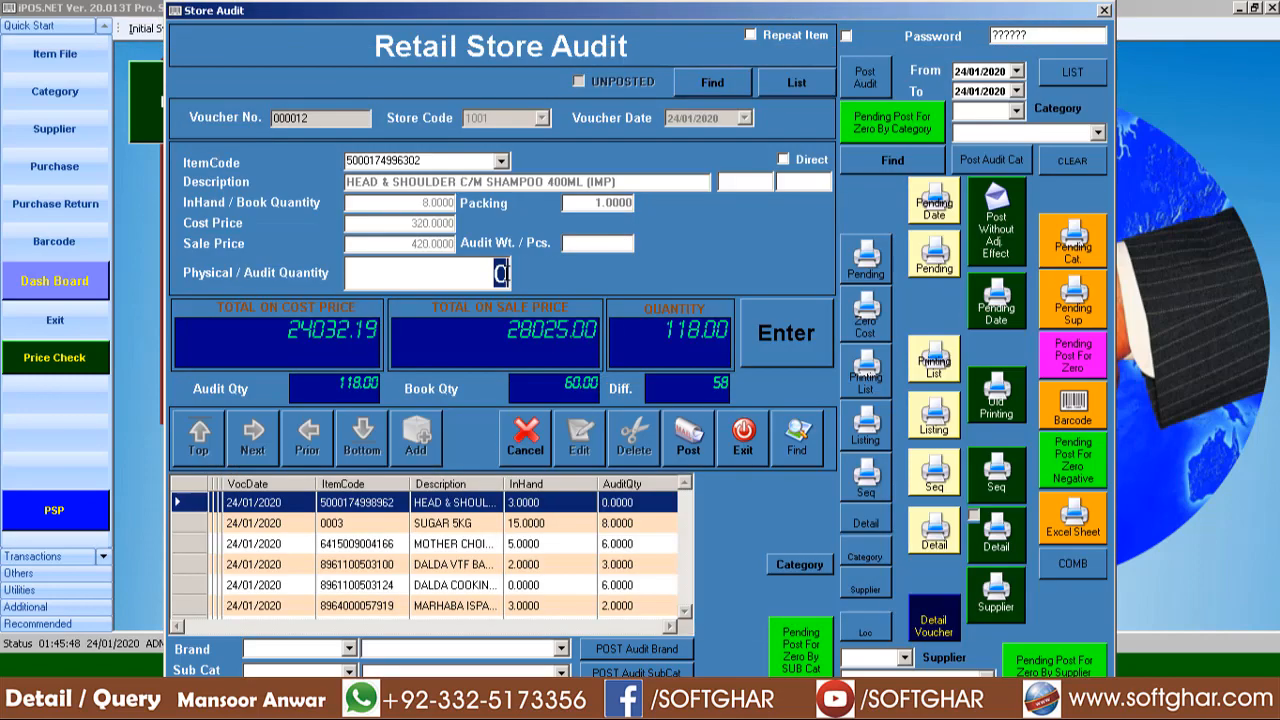
key("Return")
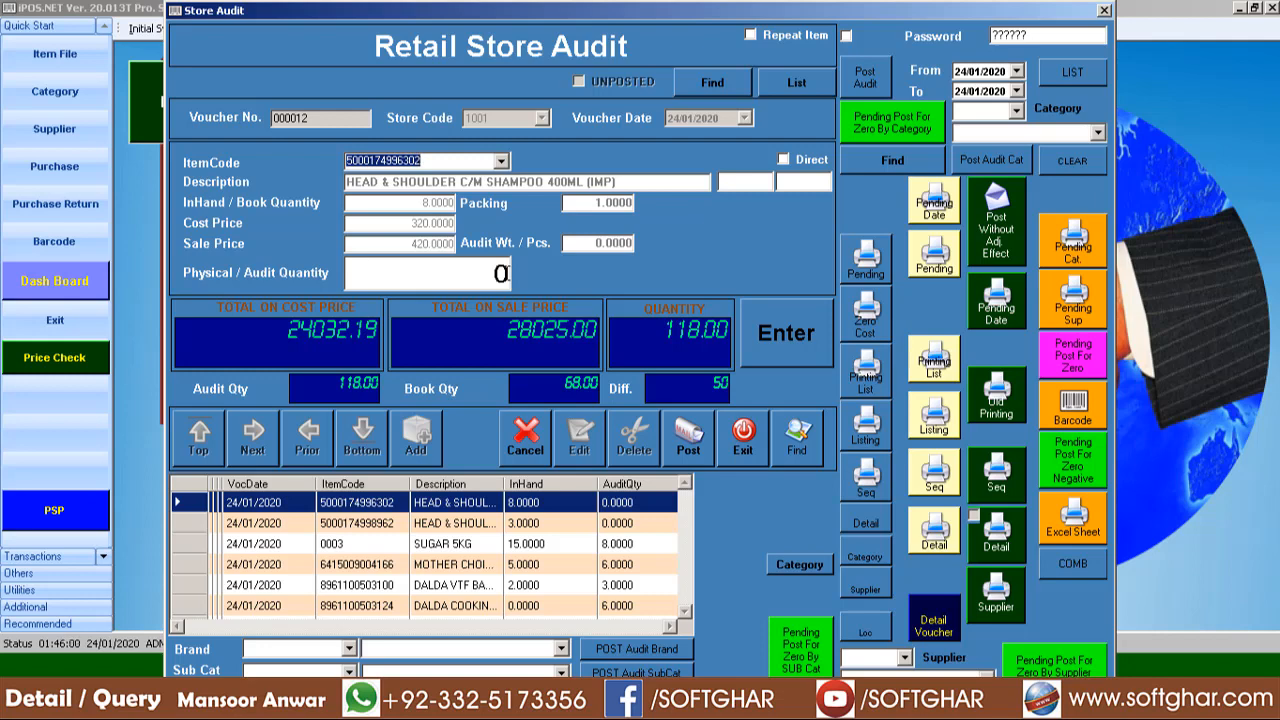
left_click(1080, 366)
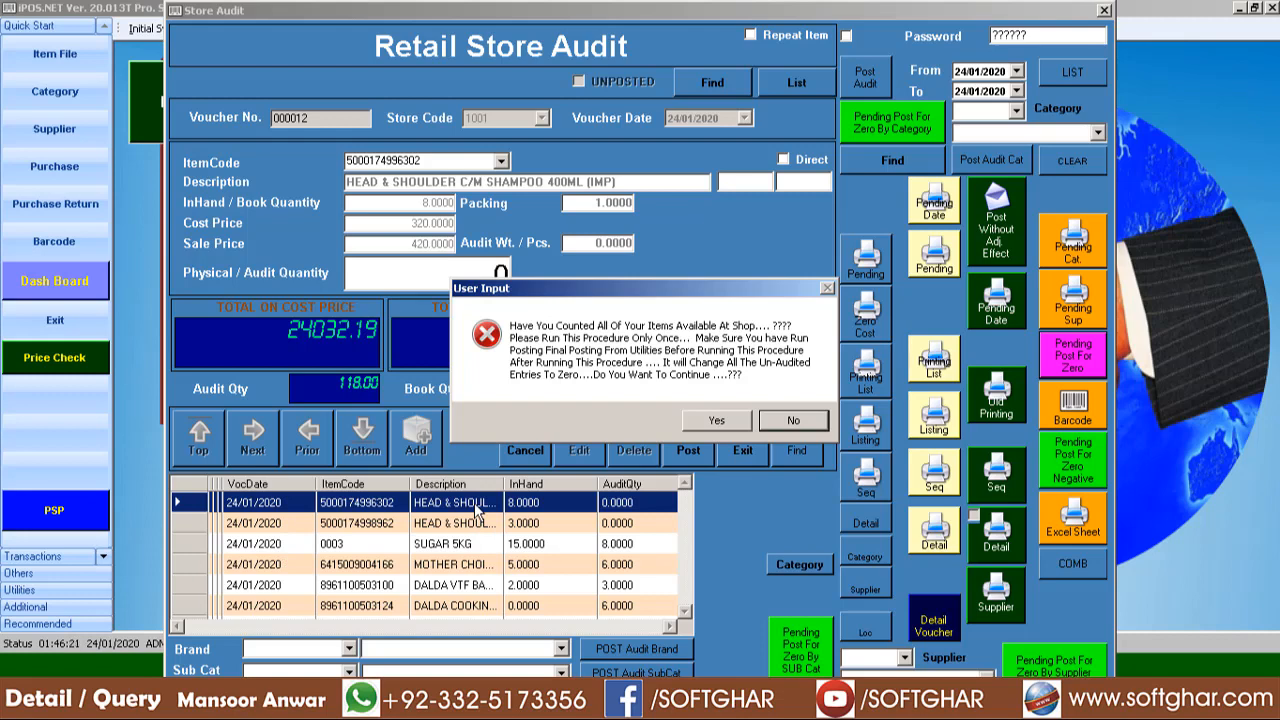
left_click(806, 421)
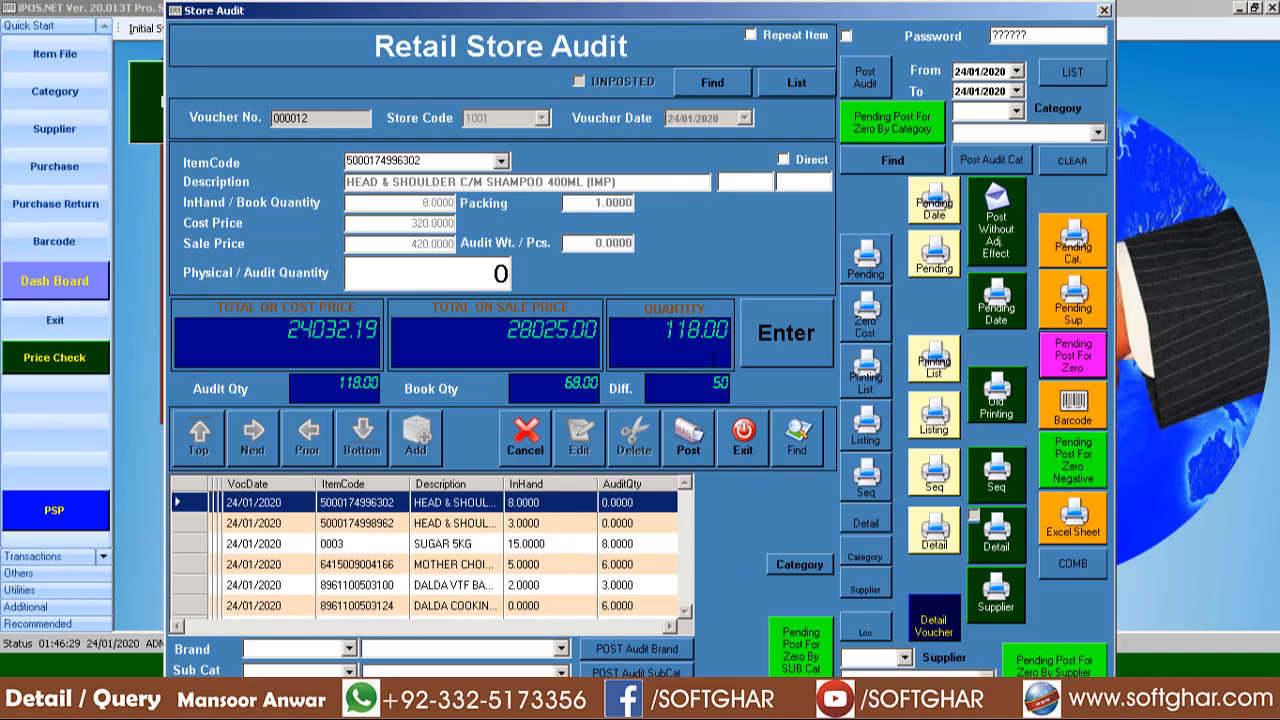
left_click(867, 275)
left_click(738, 468)
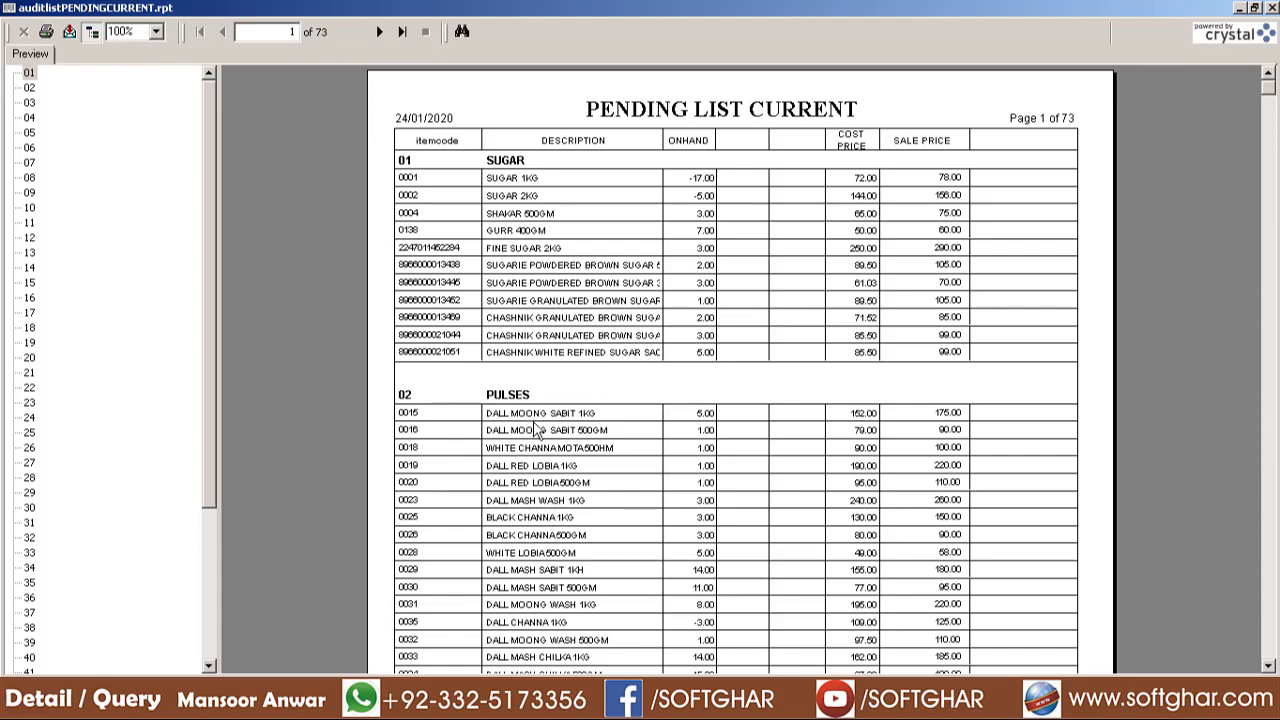
scroll(535, 425, "down", 5)
scroll(540, 430, "up", 5)
left_click(1273, 8)
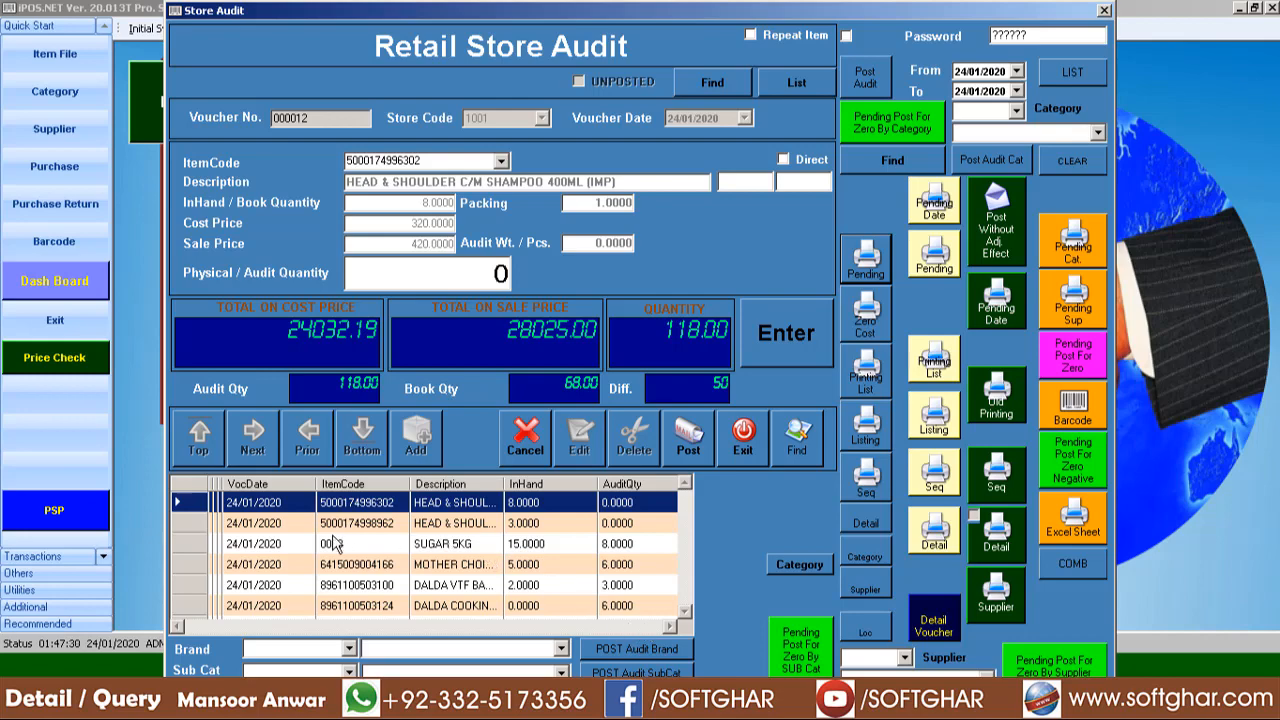
left_click(866, 336)
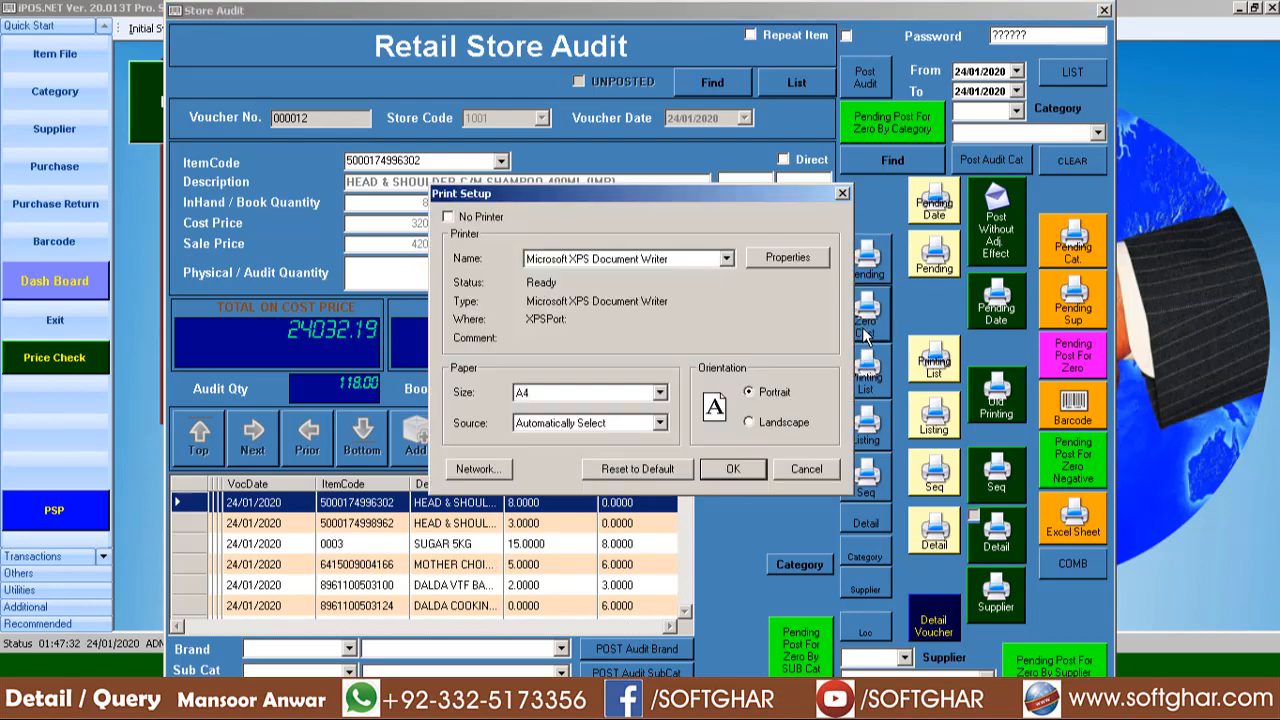
left_click(734, 462)
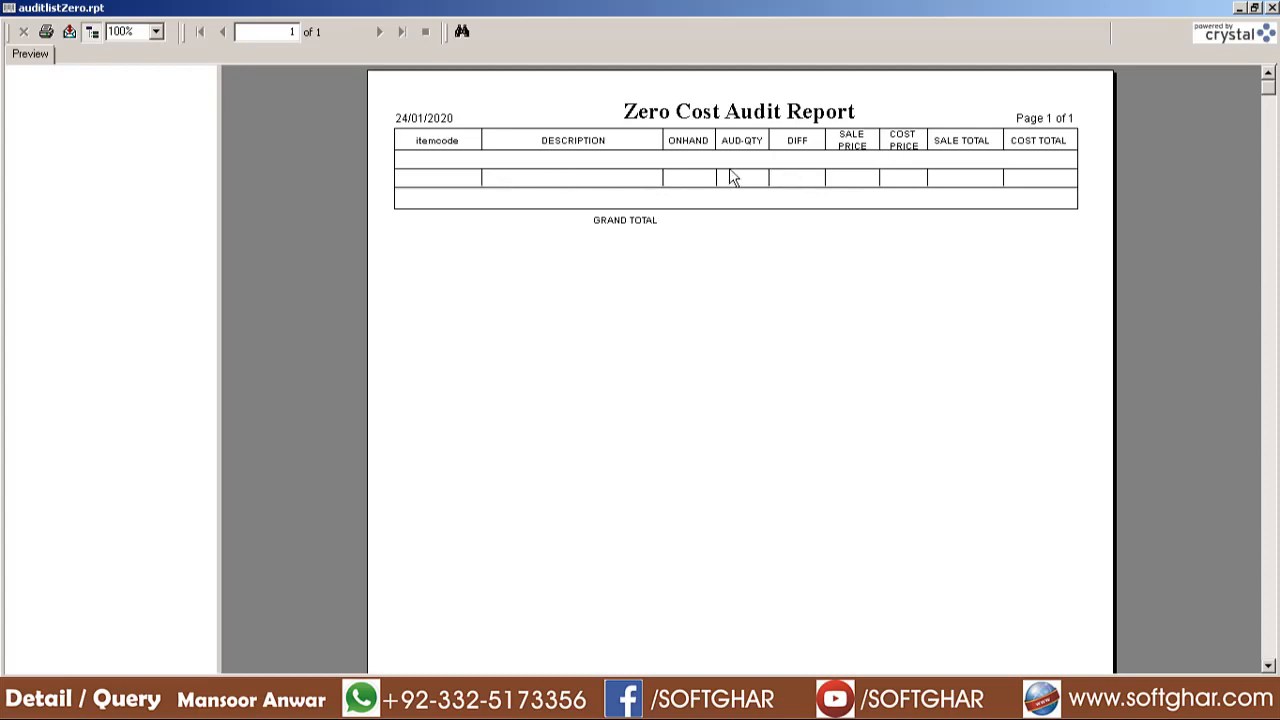
left_click(1272, 7)
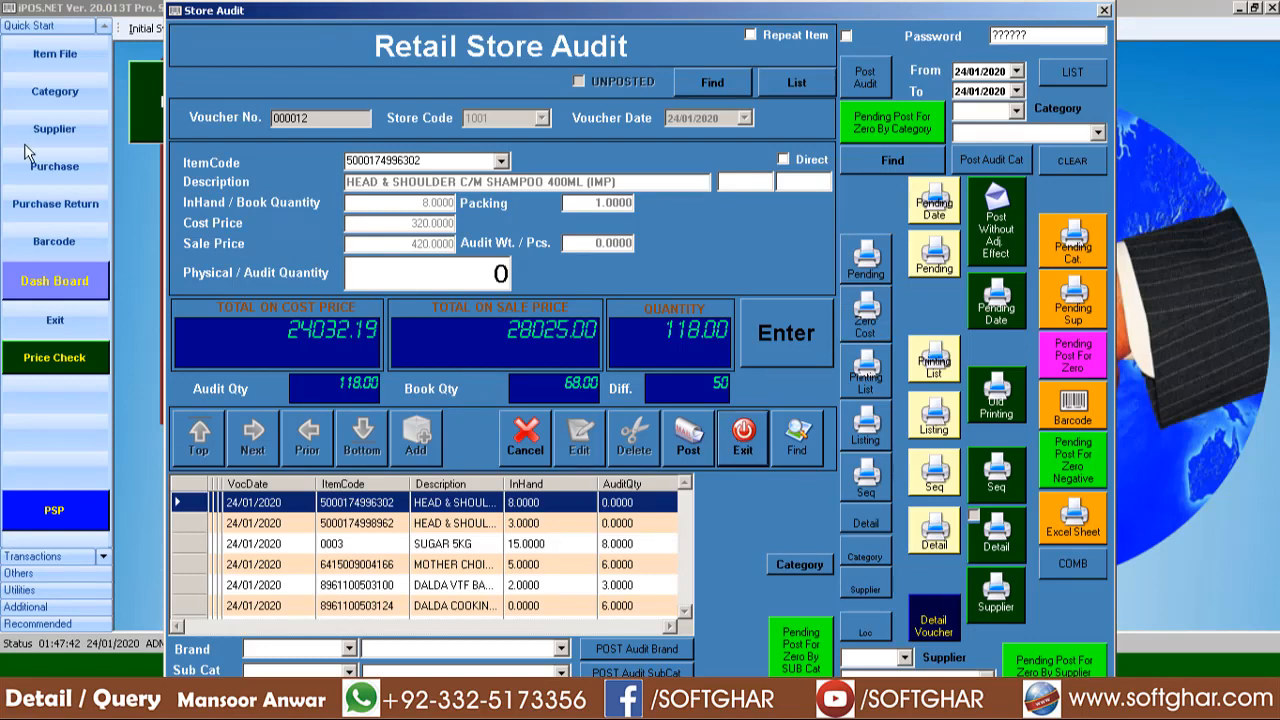
Cancel and close Store Audit, then look up item 0061 in the Item File
left_click(522, 440)
left_click(740, 447)
left_click(62, 56)
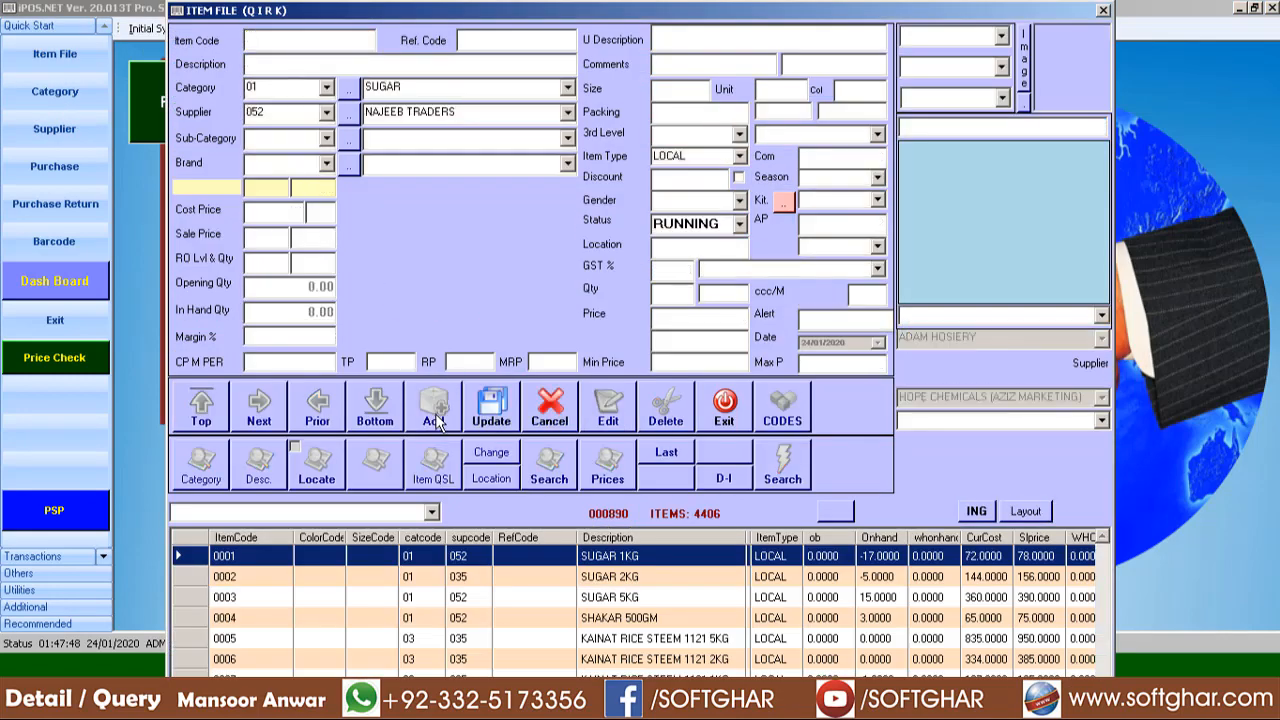
type("00")
type("61")
key("Return")
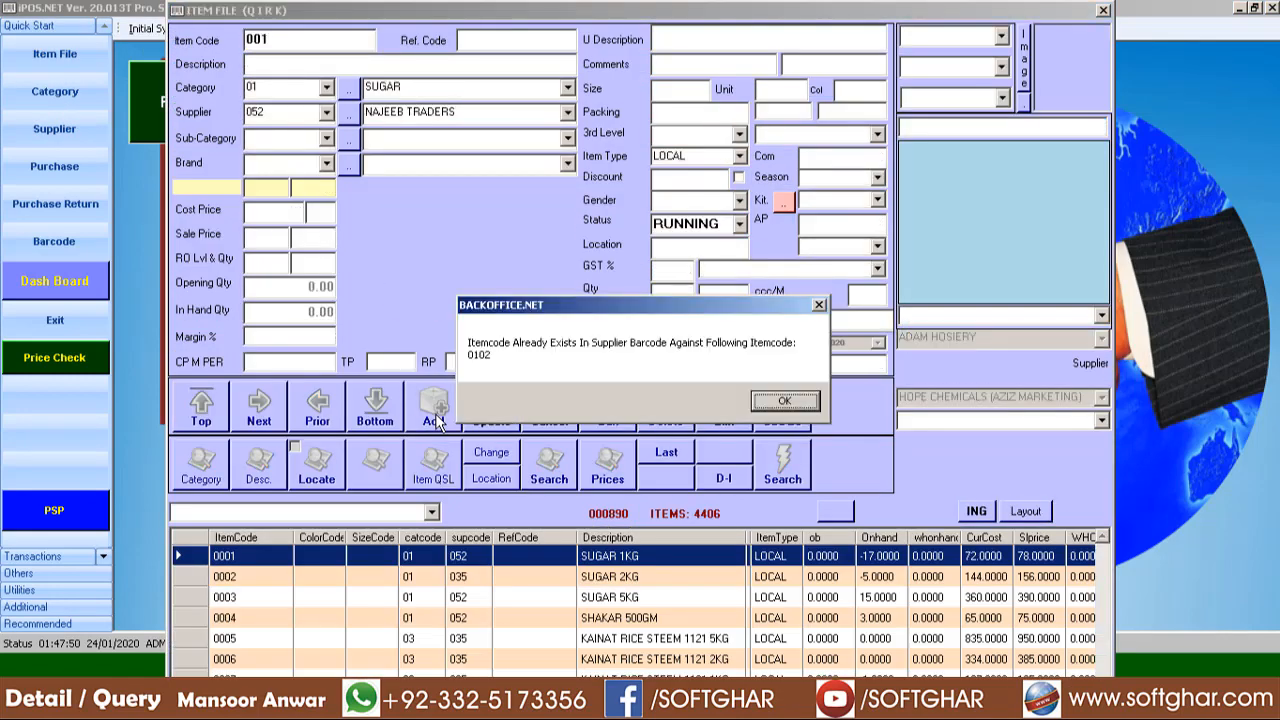
key("Return")
Set DATES (SAKHAR) 500GM (code 0101) cost price to 0, save, and exit the Item File
left_click(433, 410)
type("0101")
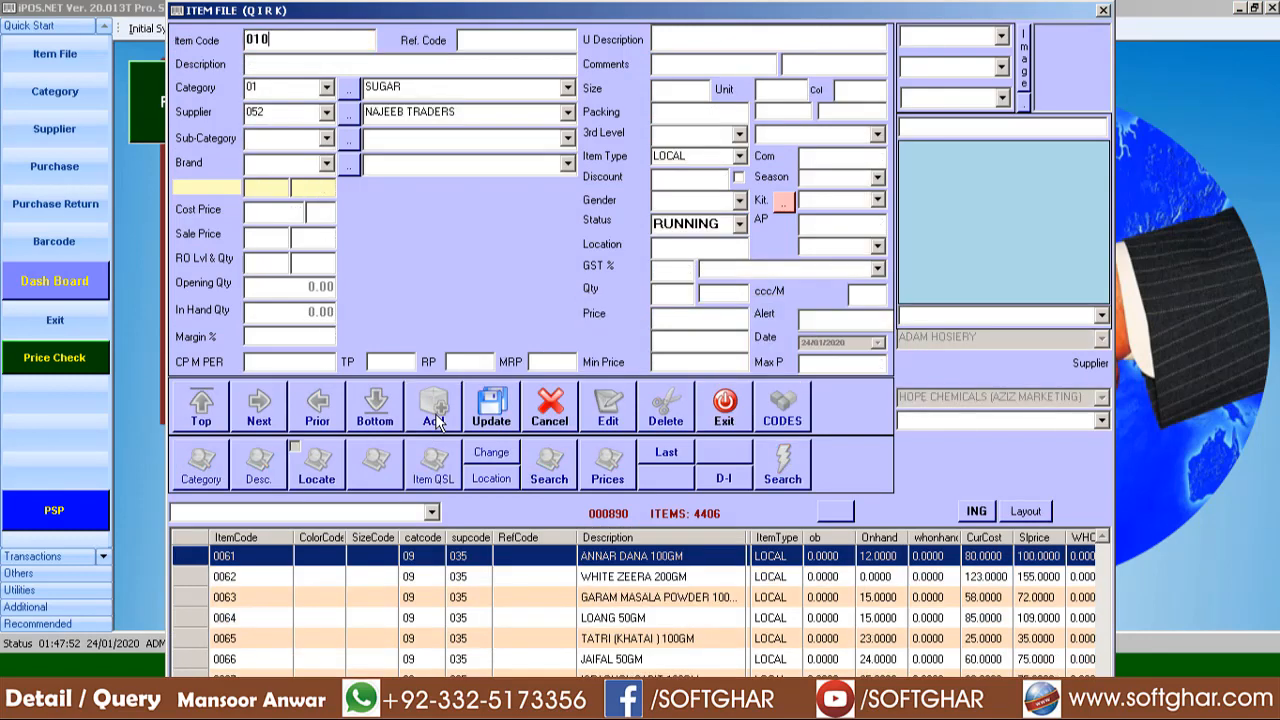
key("Return")
key("Return")
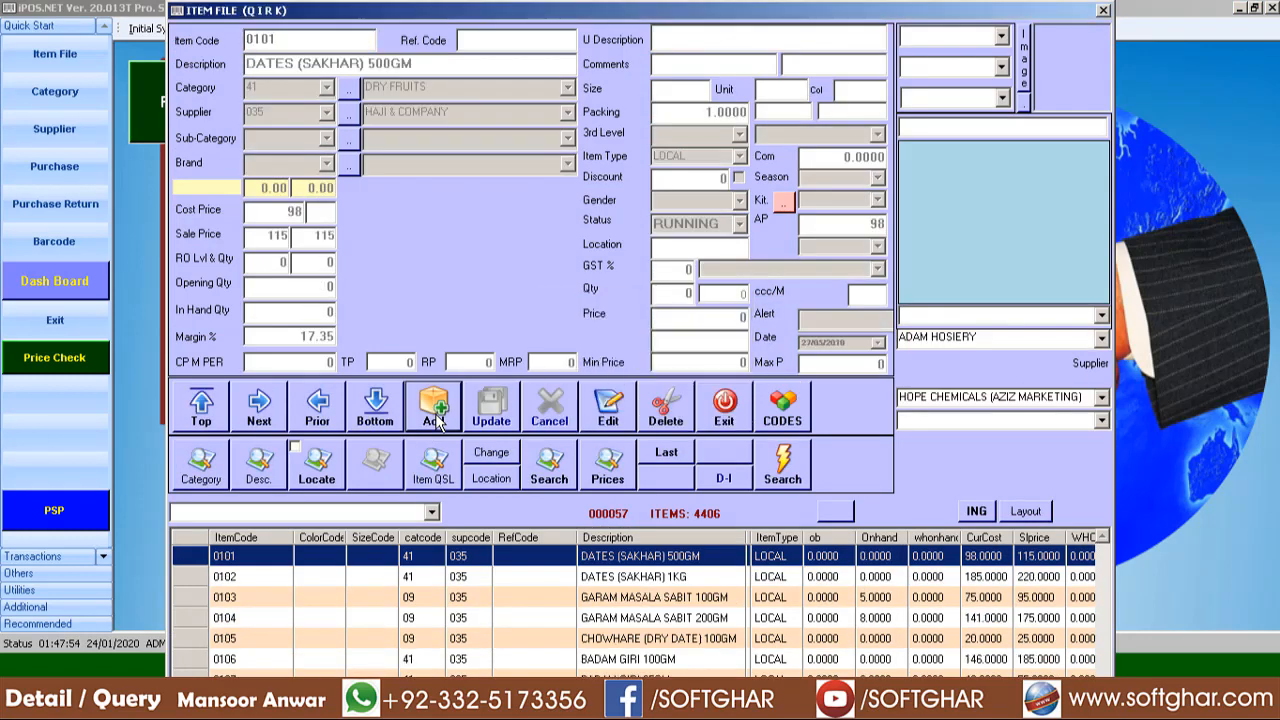
left_click(612, 410)
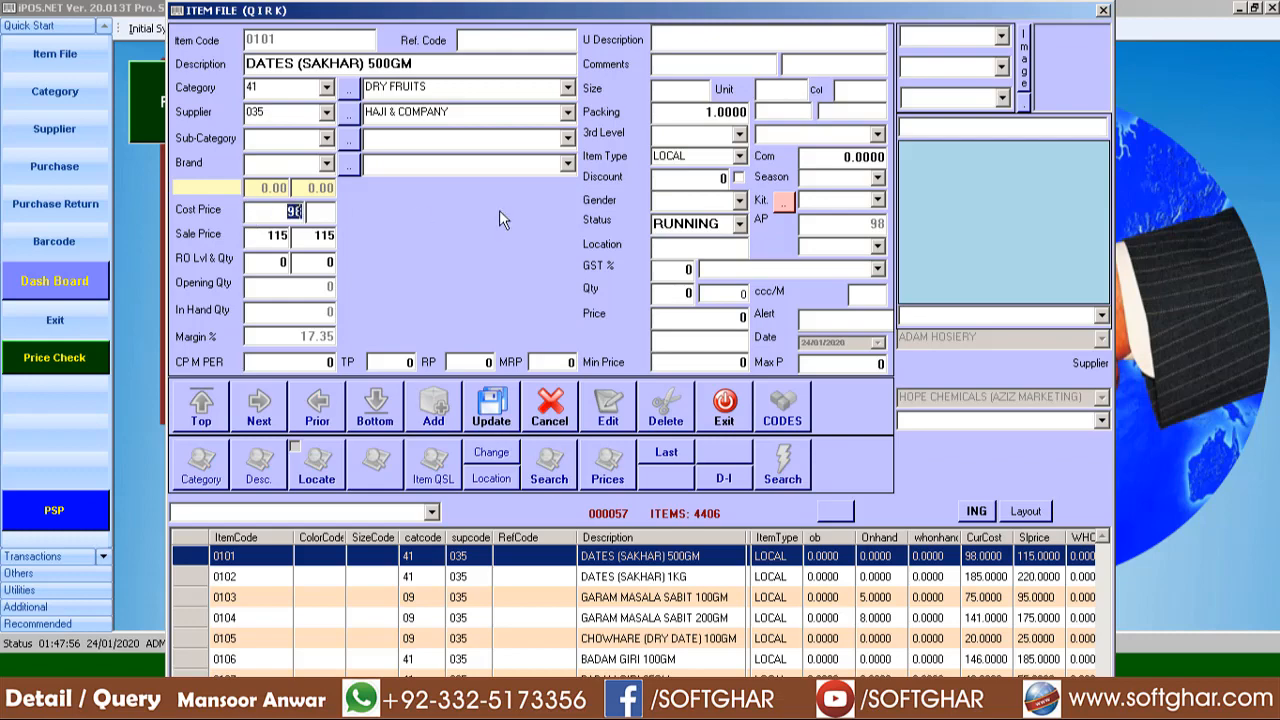
type("0")
left_click(492, 402)
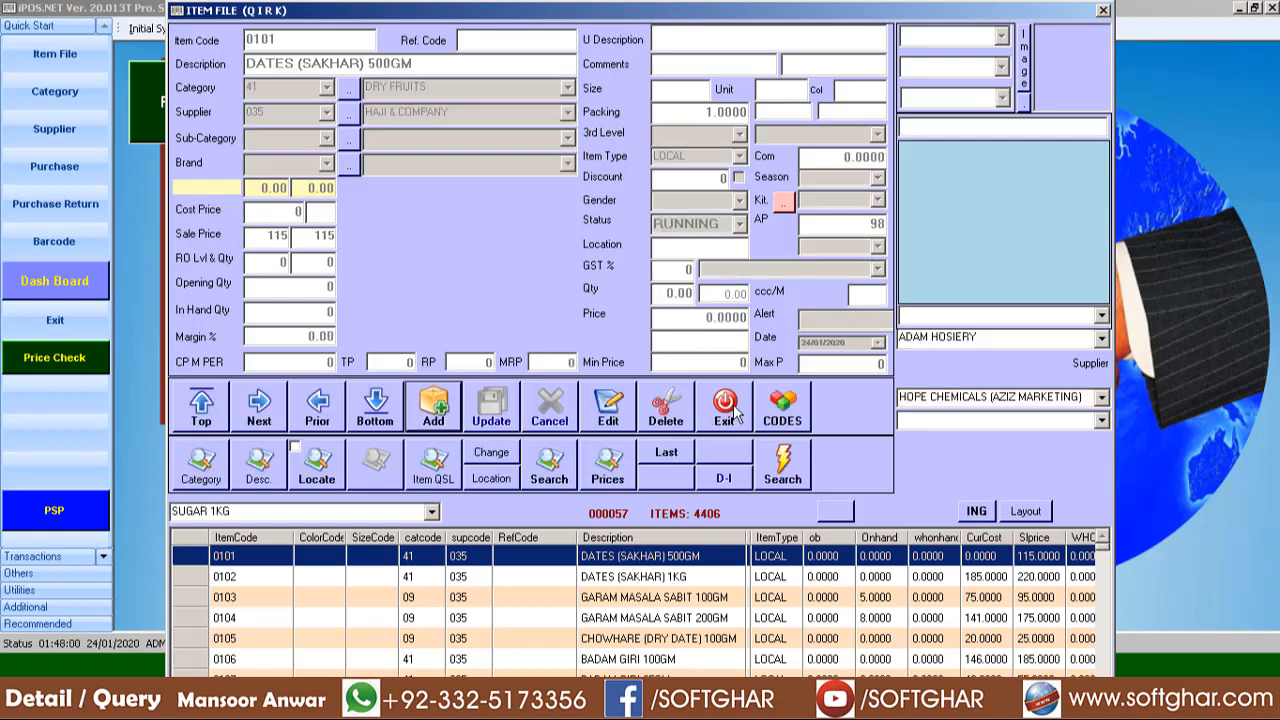
left_click(733, 408)
left_click(376, 28)
Open Stock Taking and add item 0101 with a counted quantity of 6
mouse_move(440, 44)
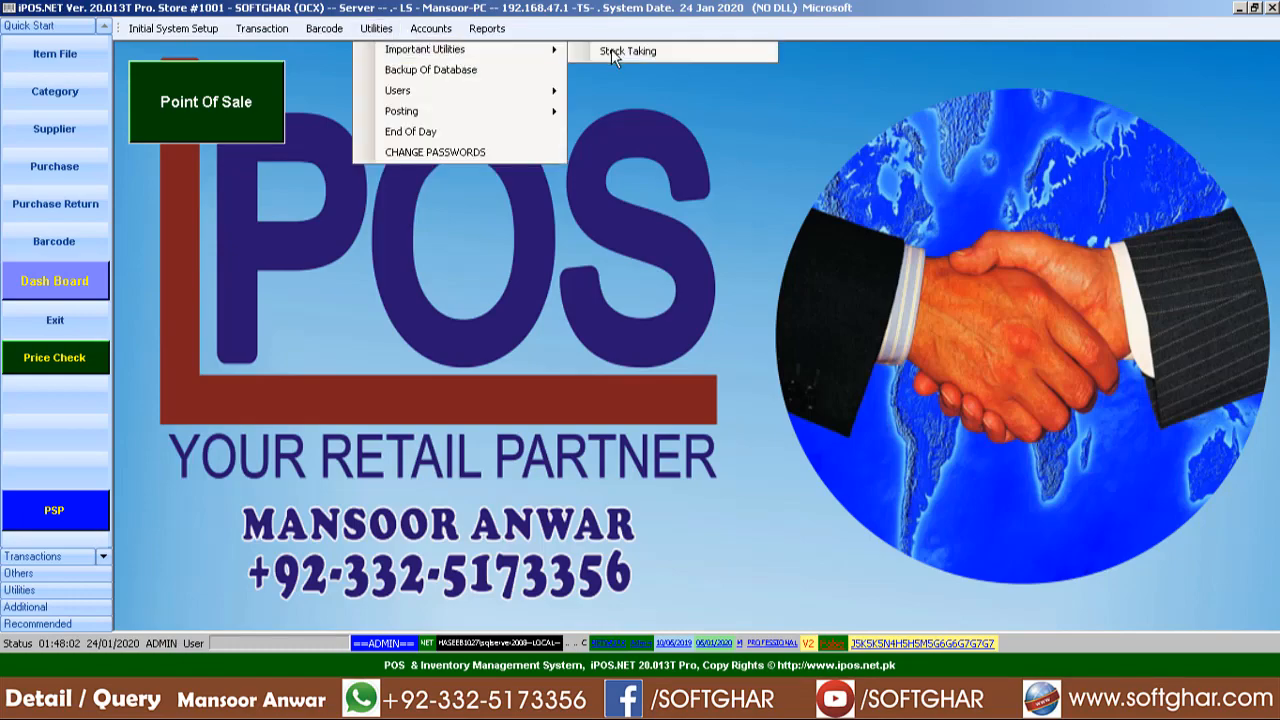
left_click(611, 49)
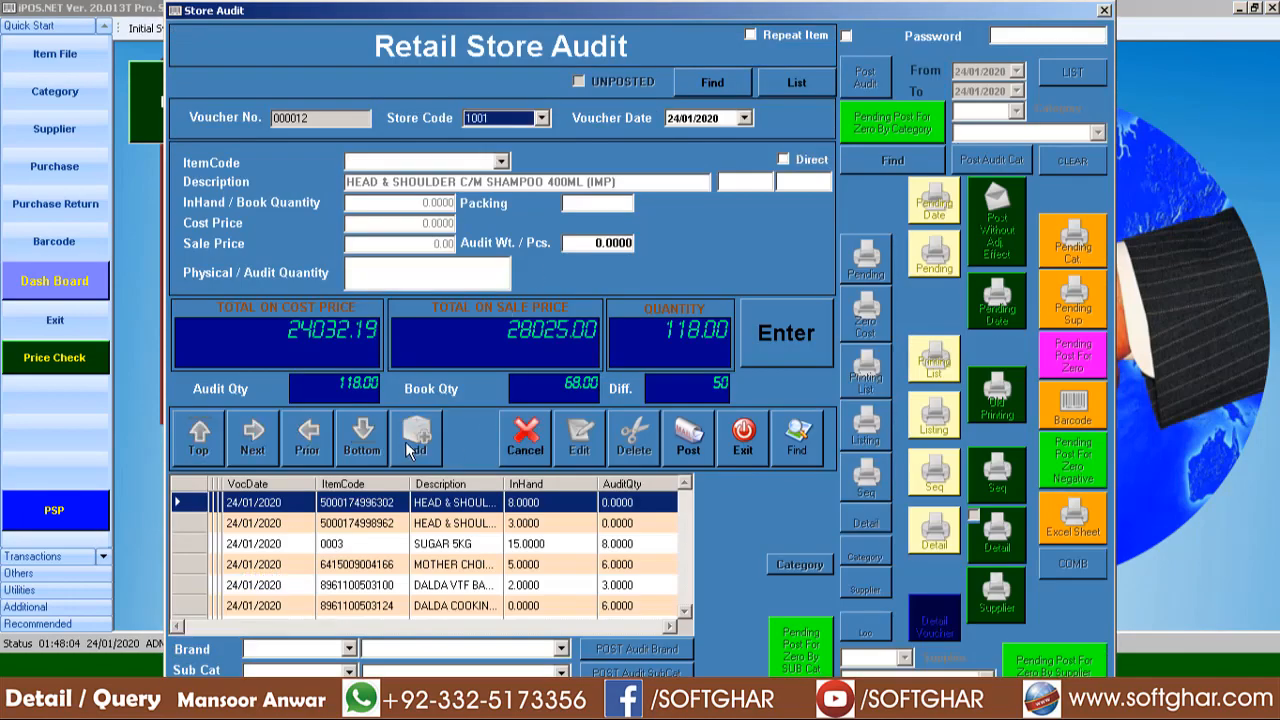
key("Tab")
type("0101")
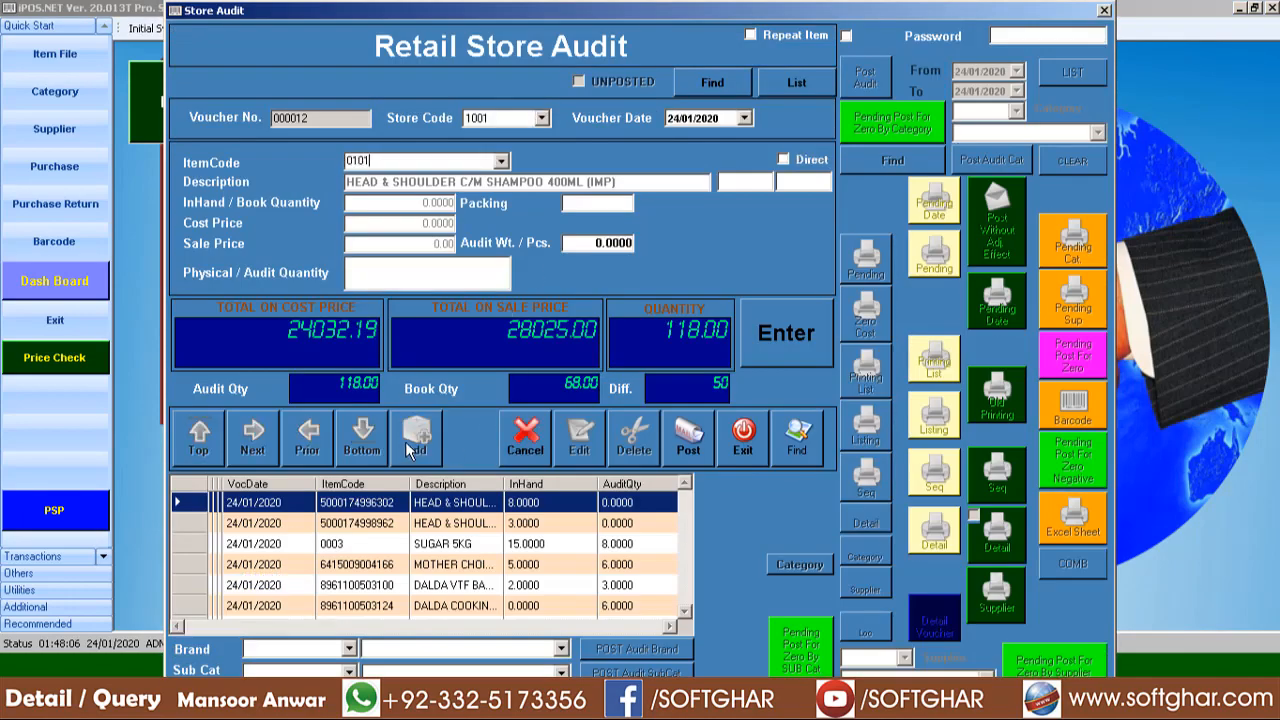
key("Return")
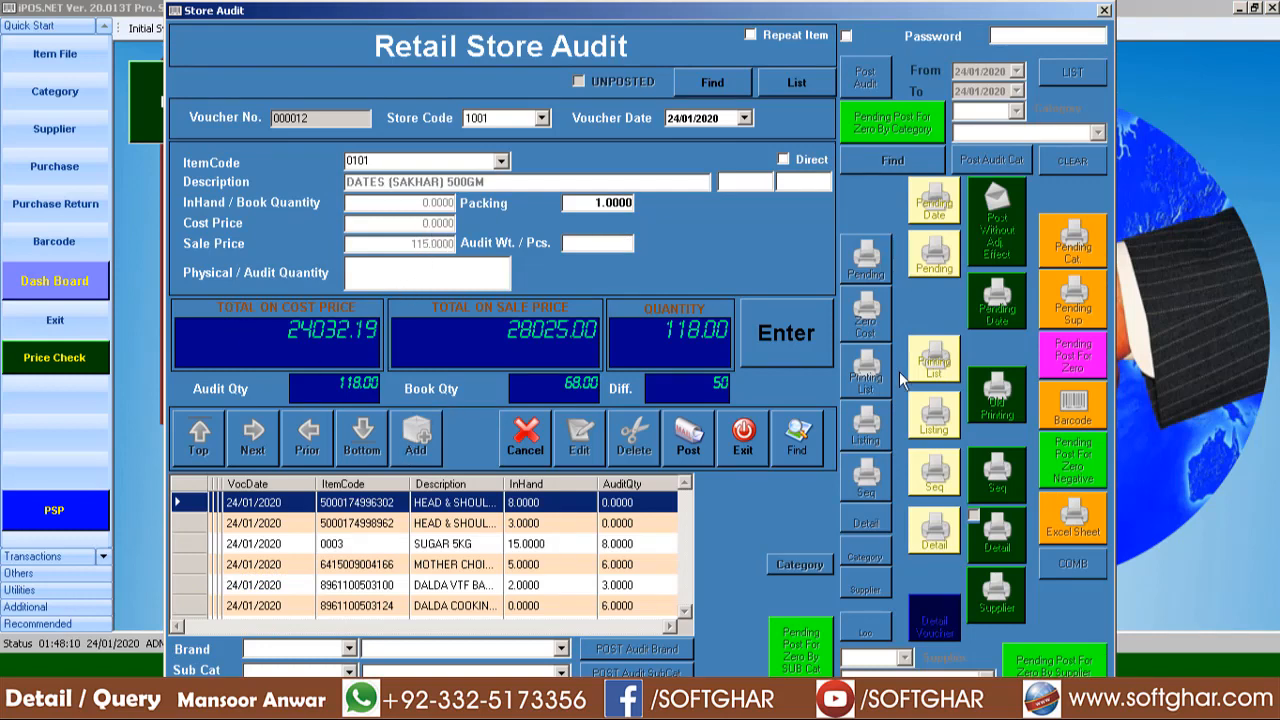
type("6")
key("Return")
key("Return")
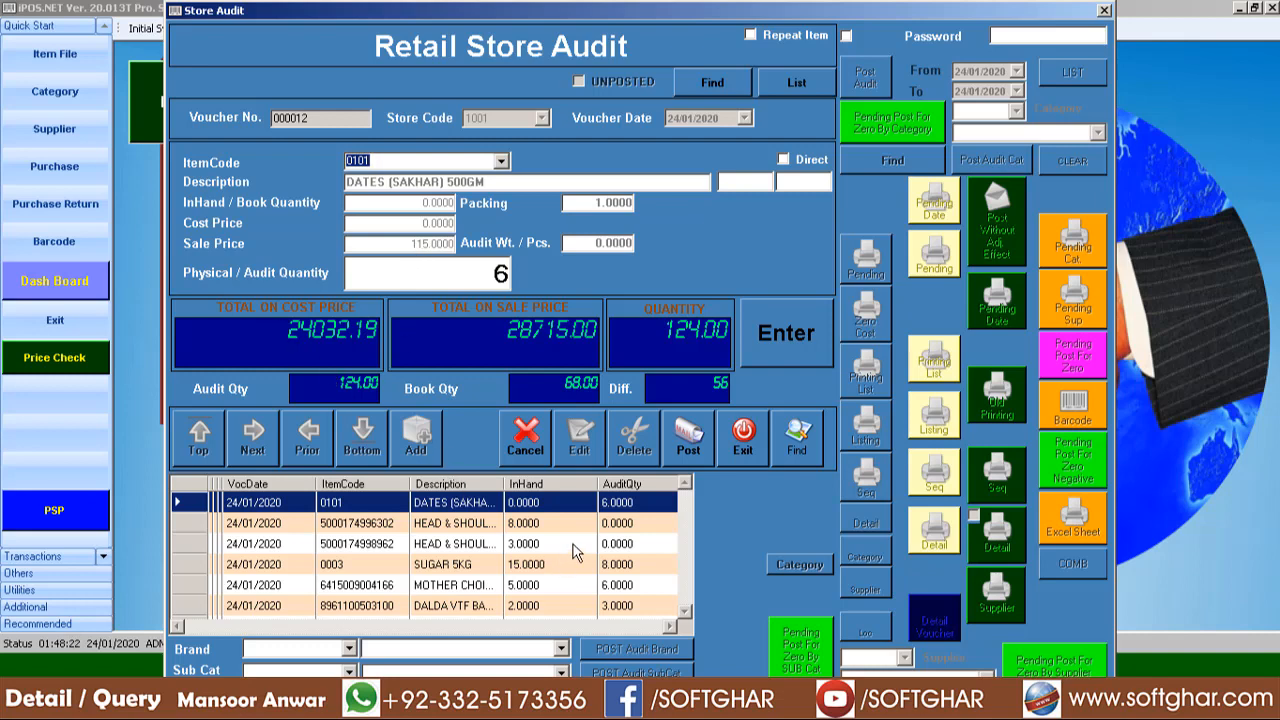
Unlock with the password and preview the Zero Cost Audit Report showing DATES (SAKHAR) 500GM
left_click(1013, 38)
type("?")
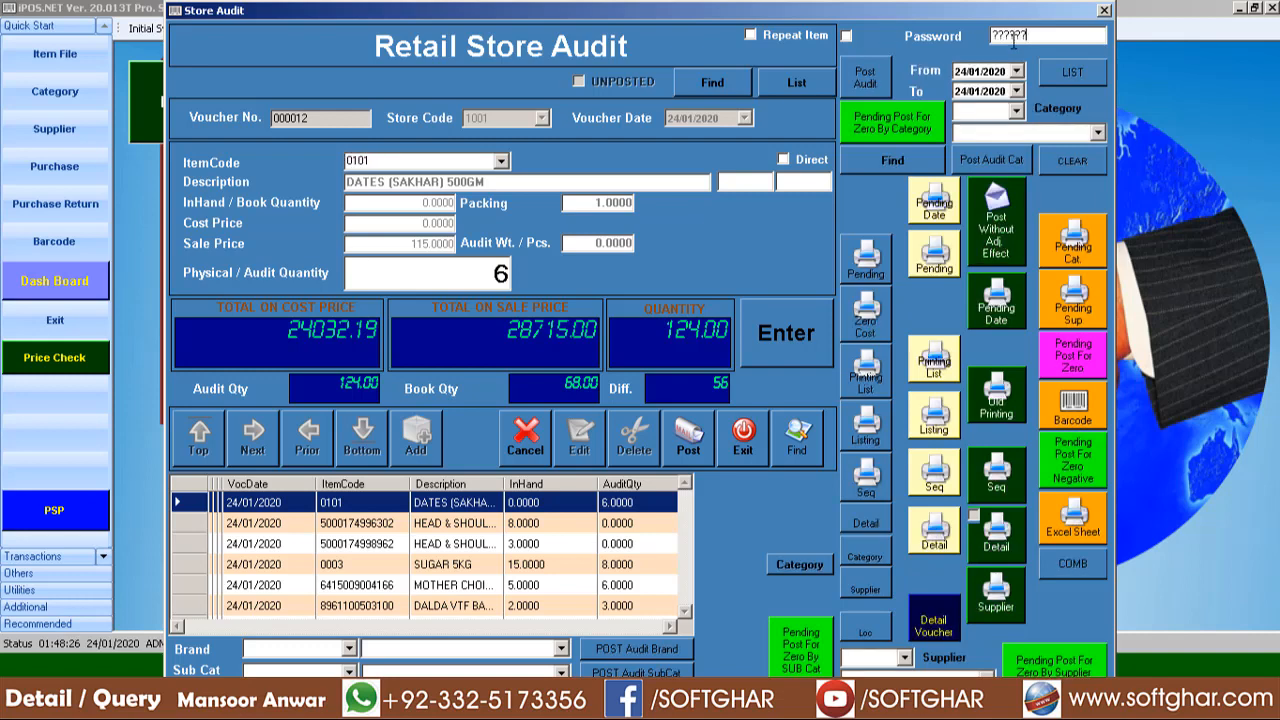
left_click(866, 328)
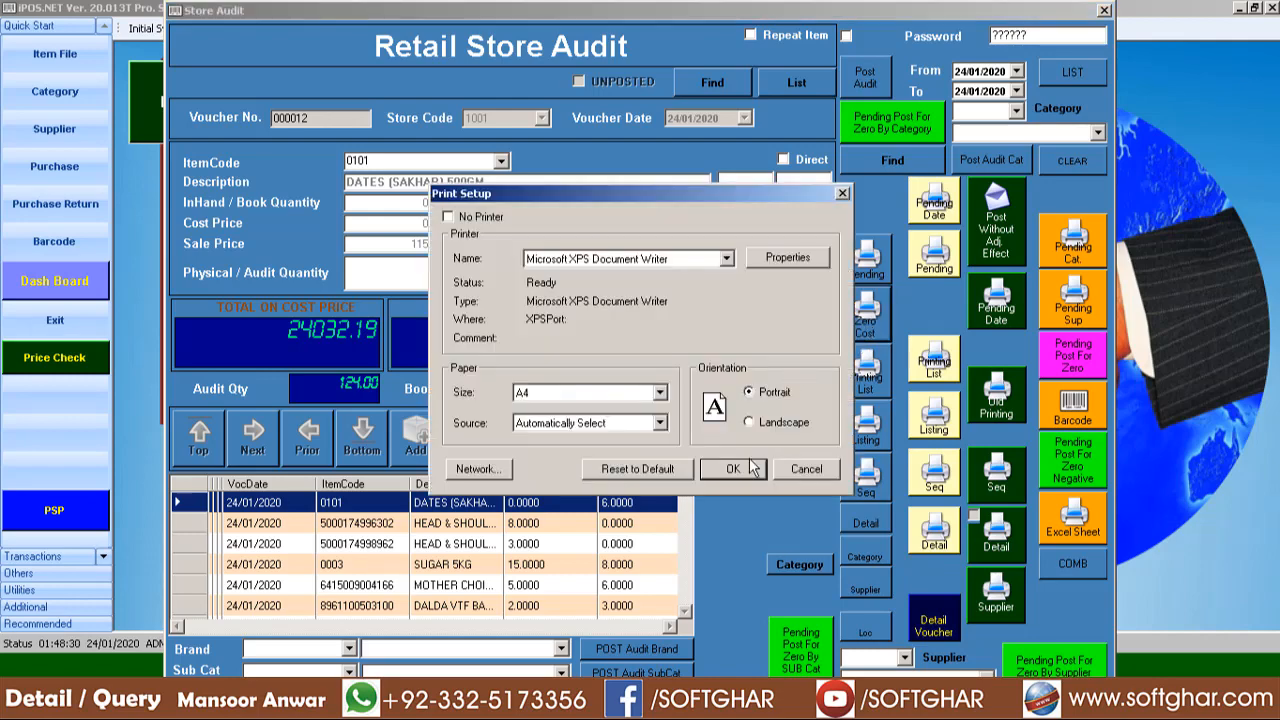
left_click(752, 468)
left_click(508, 182)
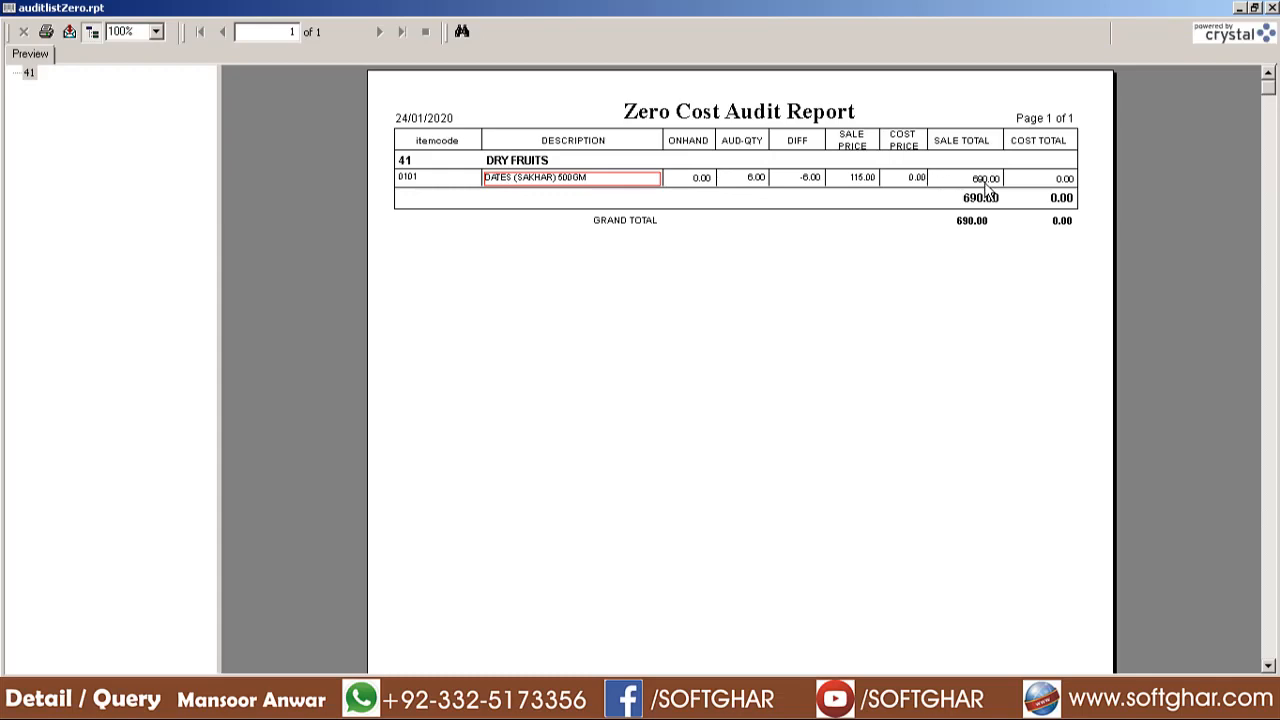
left_click(1272, 8)
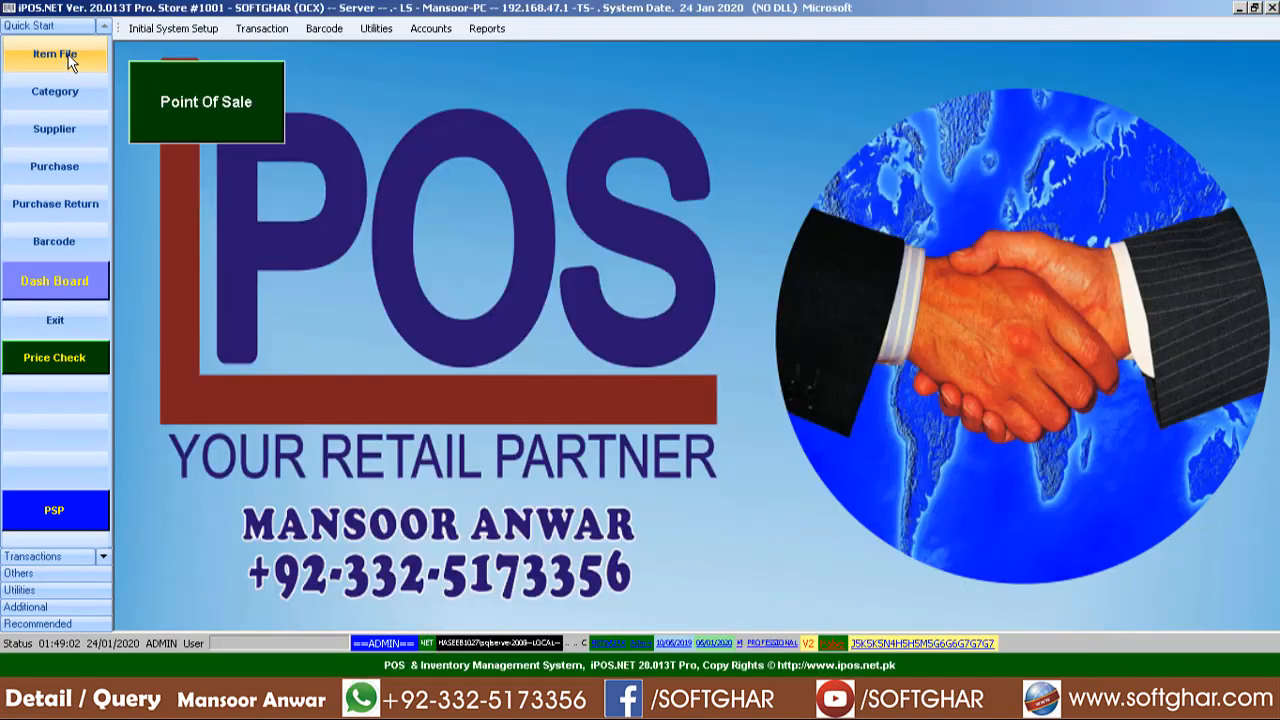
Change item 0101 DATES (SAKHAR) 500GM cost price to 60 in the Item File and save
left_click(29, 49)
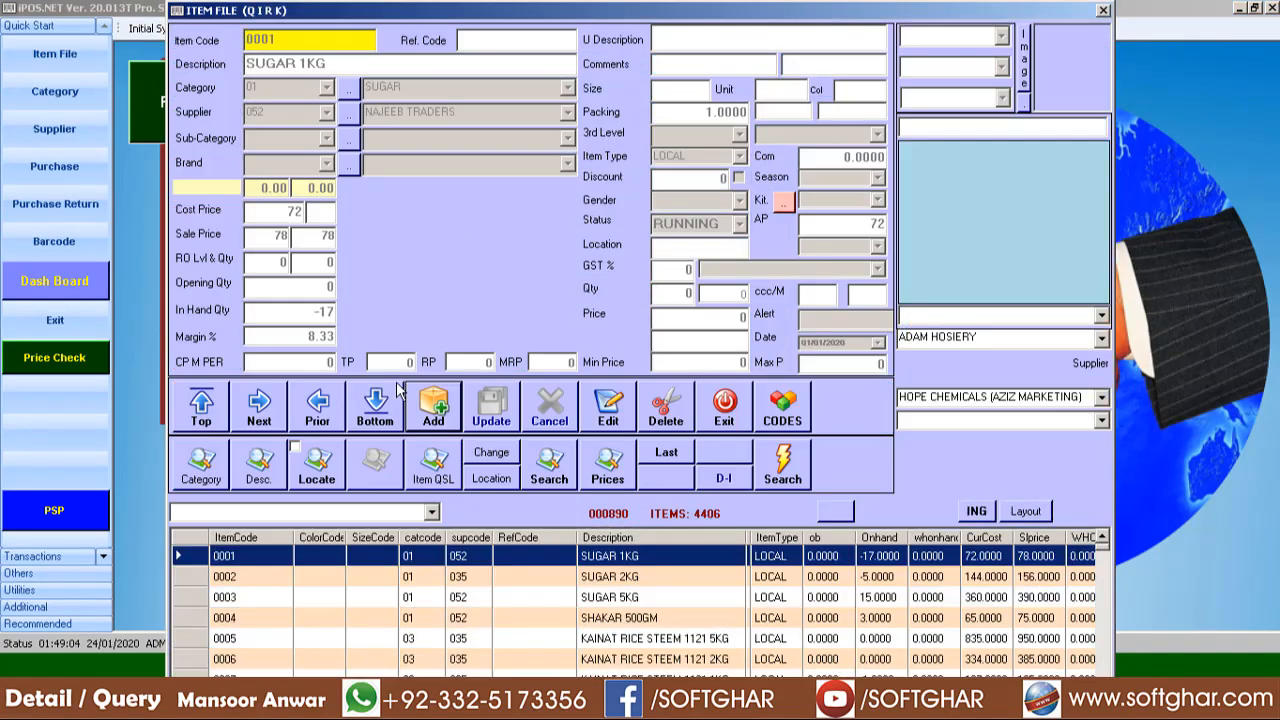
left_click(436, 404)
type("010")
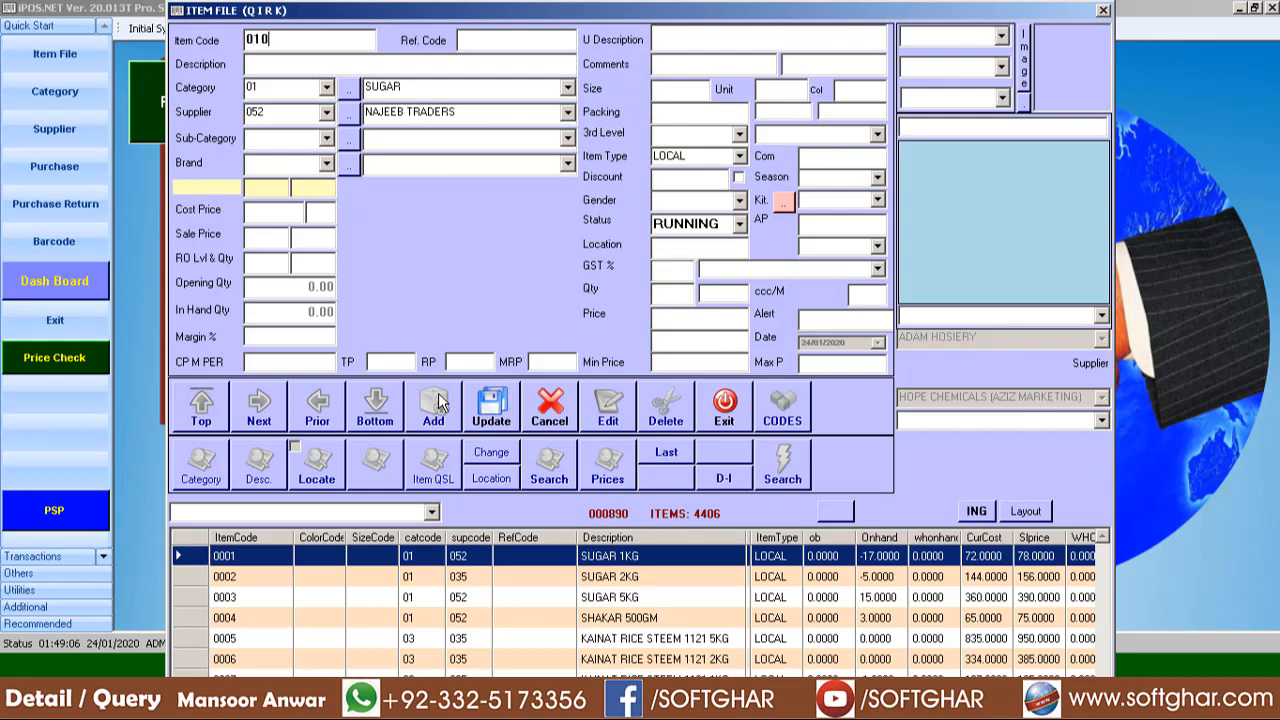
type("1")
key("Return")
key("Return")
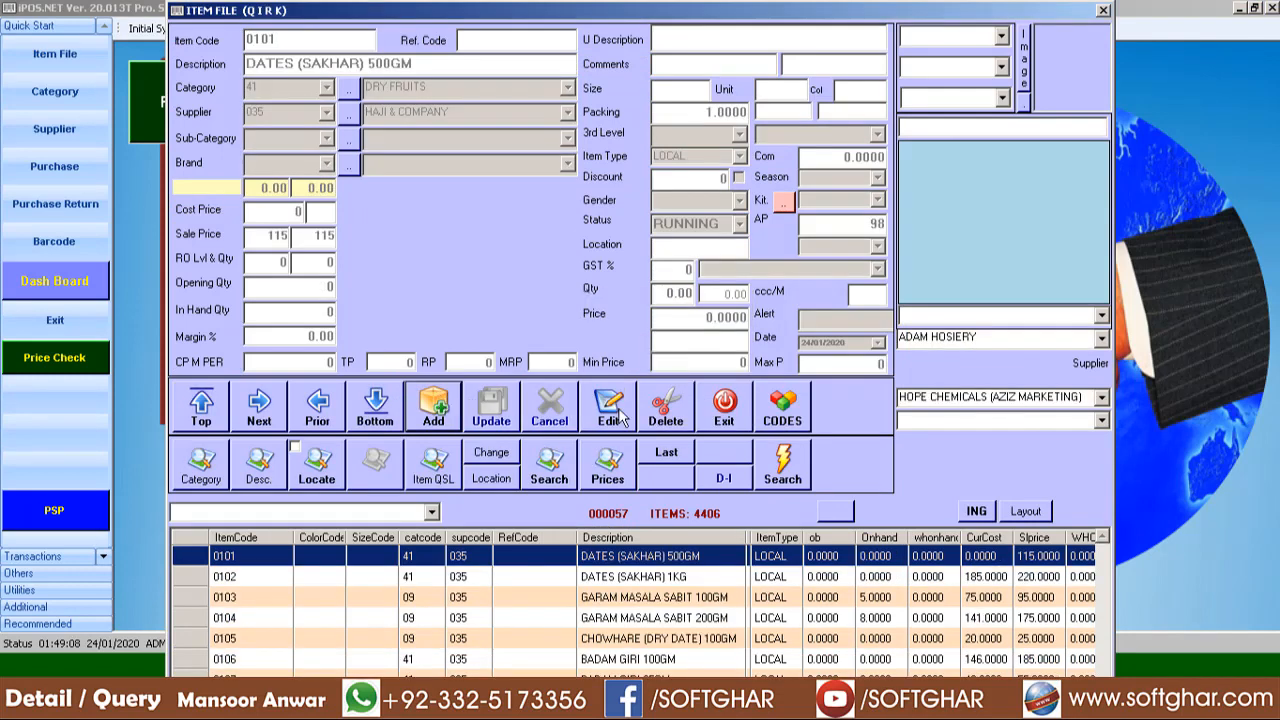
left_click(608, 408)
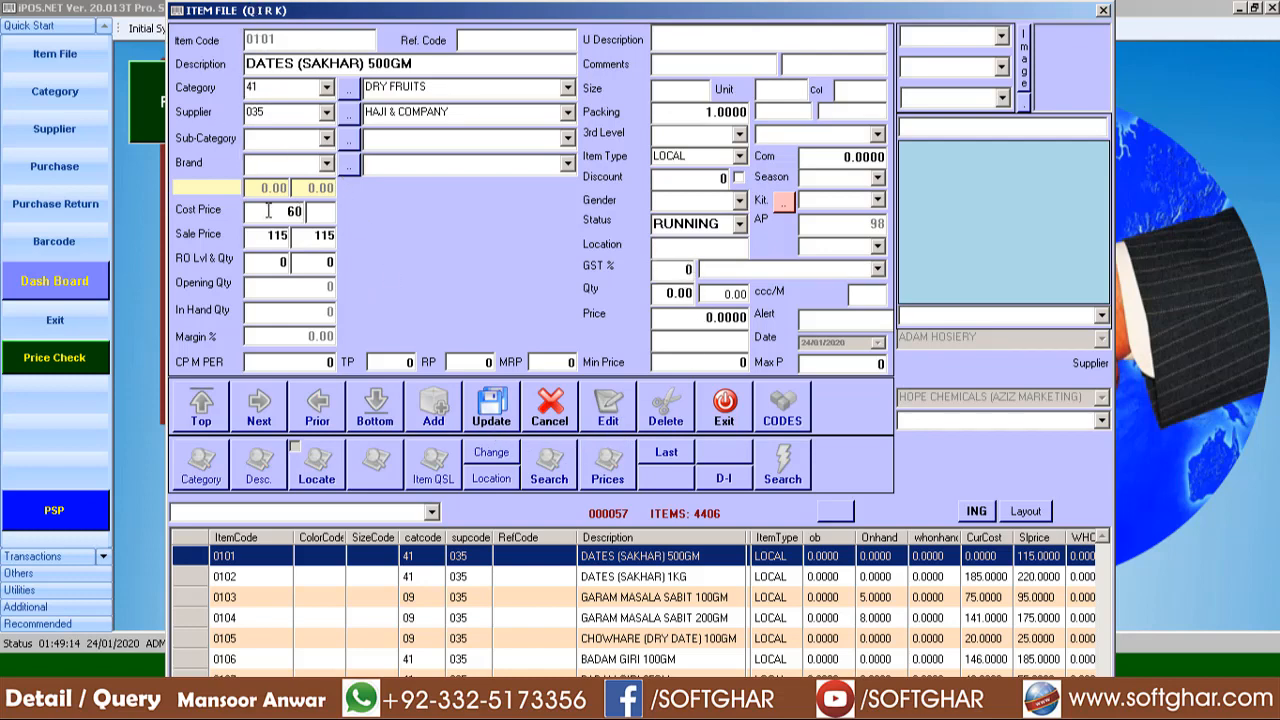
left_click(492, 404)
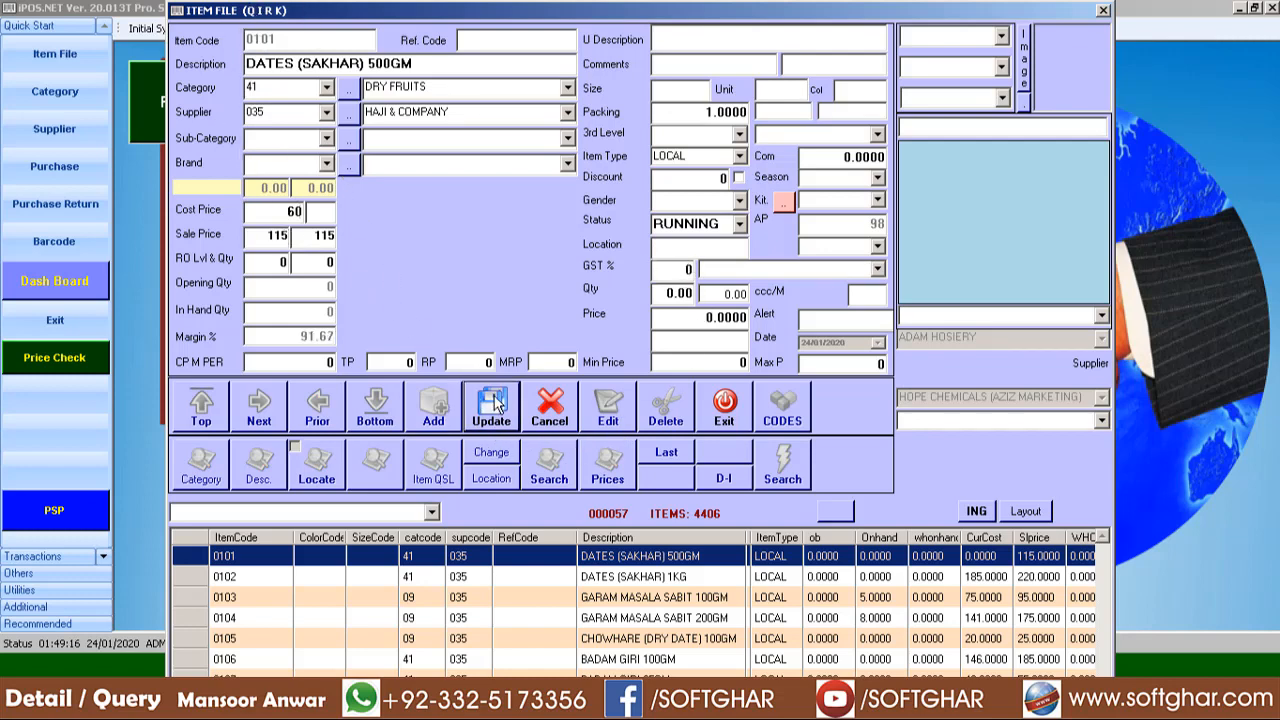
left_click(740, 418)
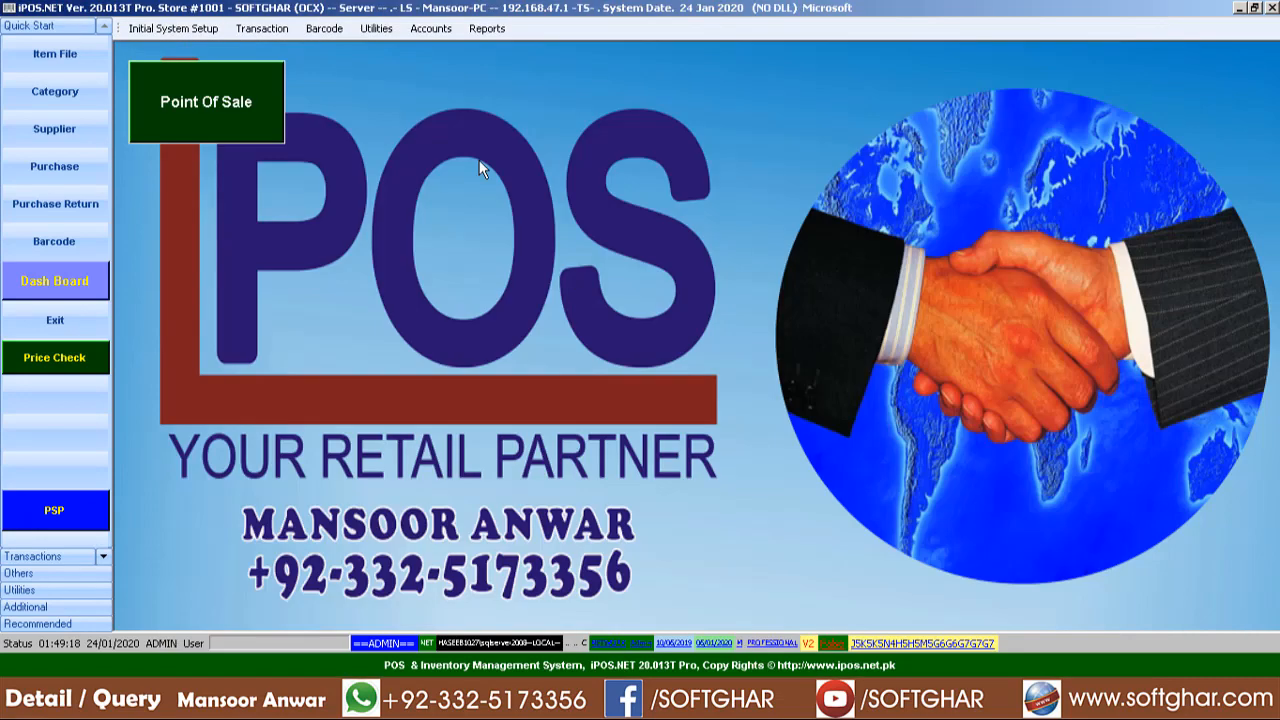
left_click(376, 28)
Unlock Stock Taking with the password and preview the grouped item audit list
mouse_move(424, 52)
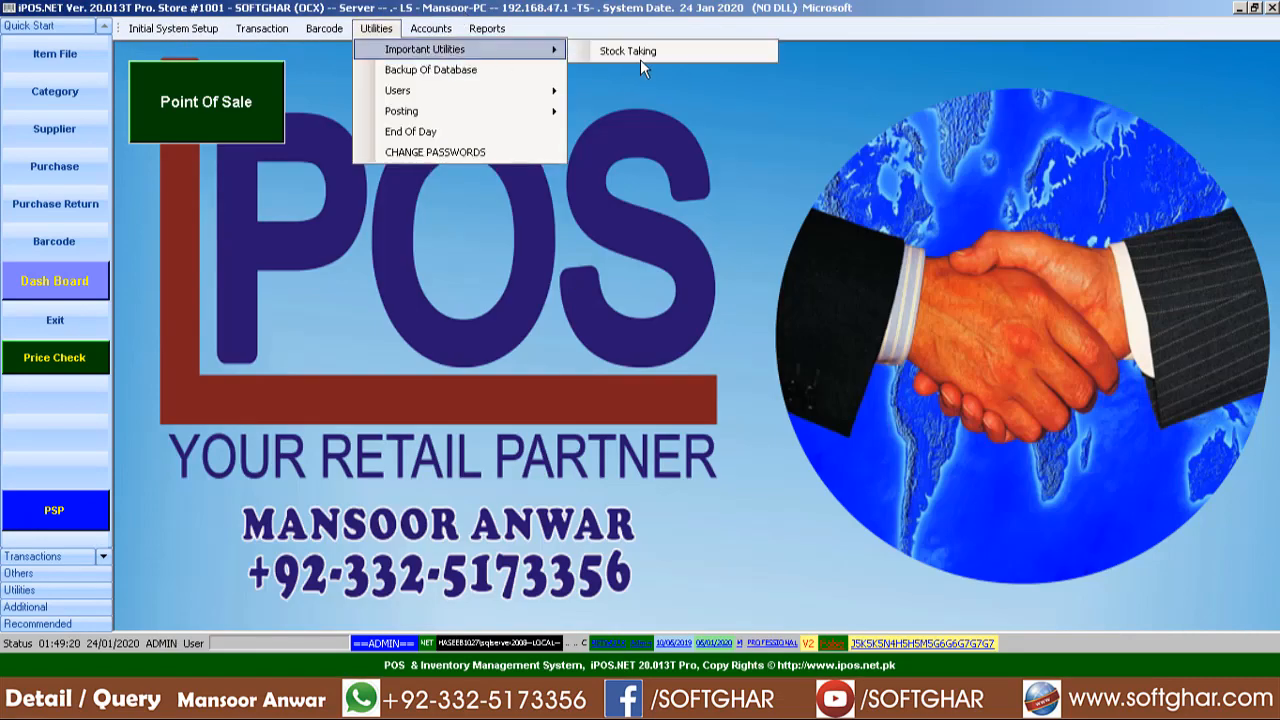
left_click(640, 57)
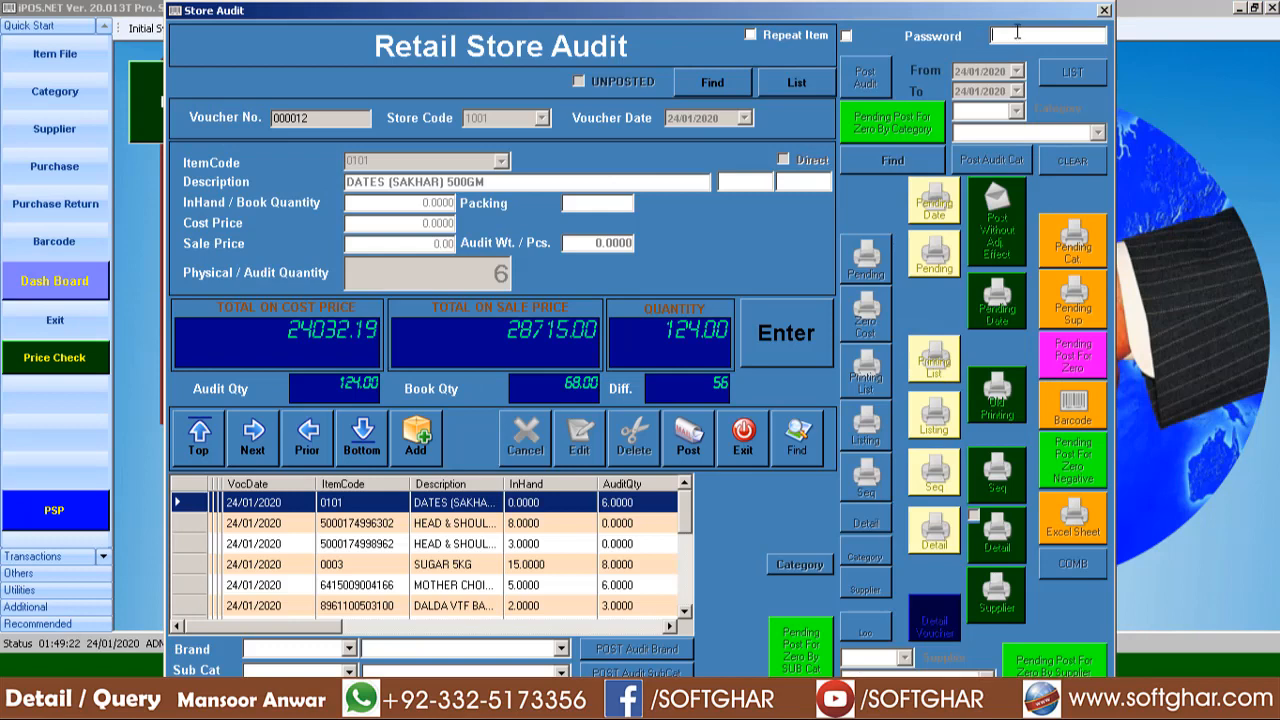
key("Return")
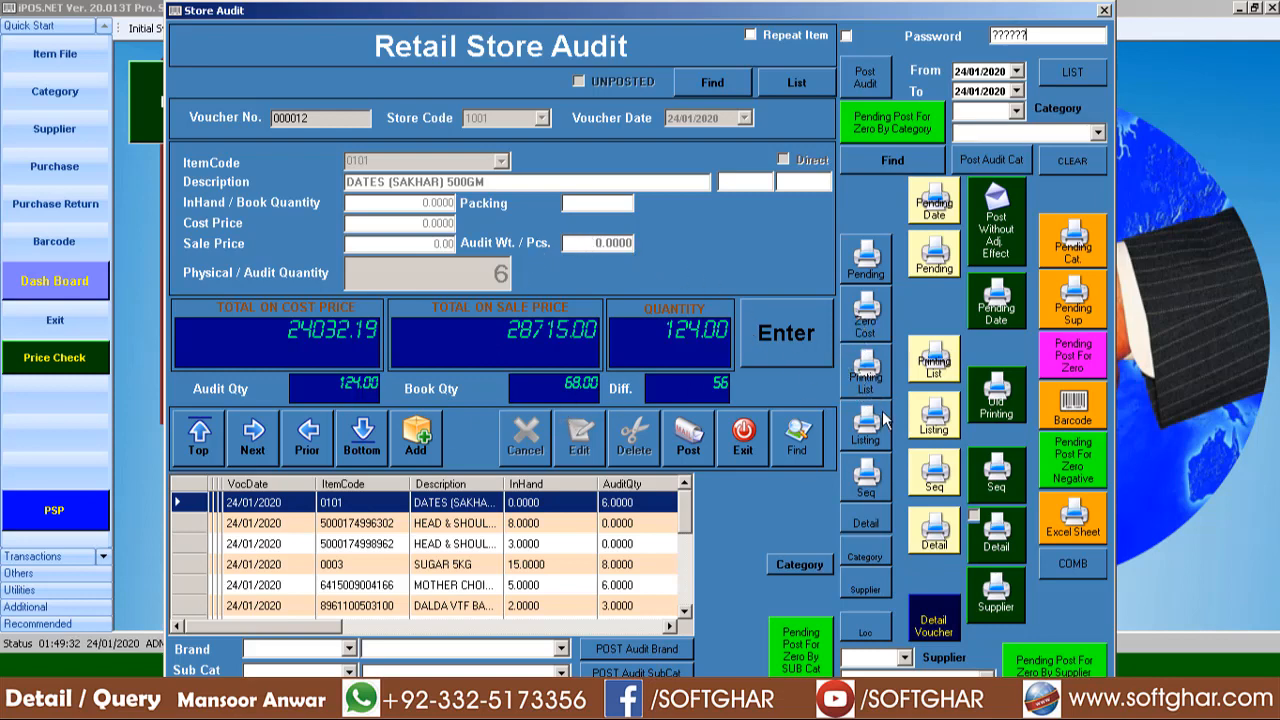
left_click(866, 376)
left_click(748, 467)
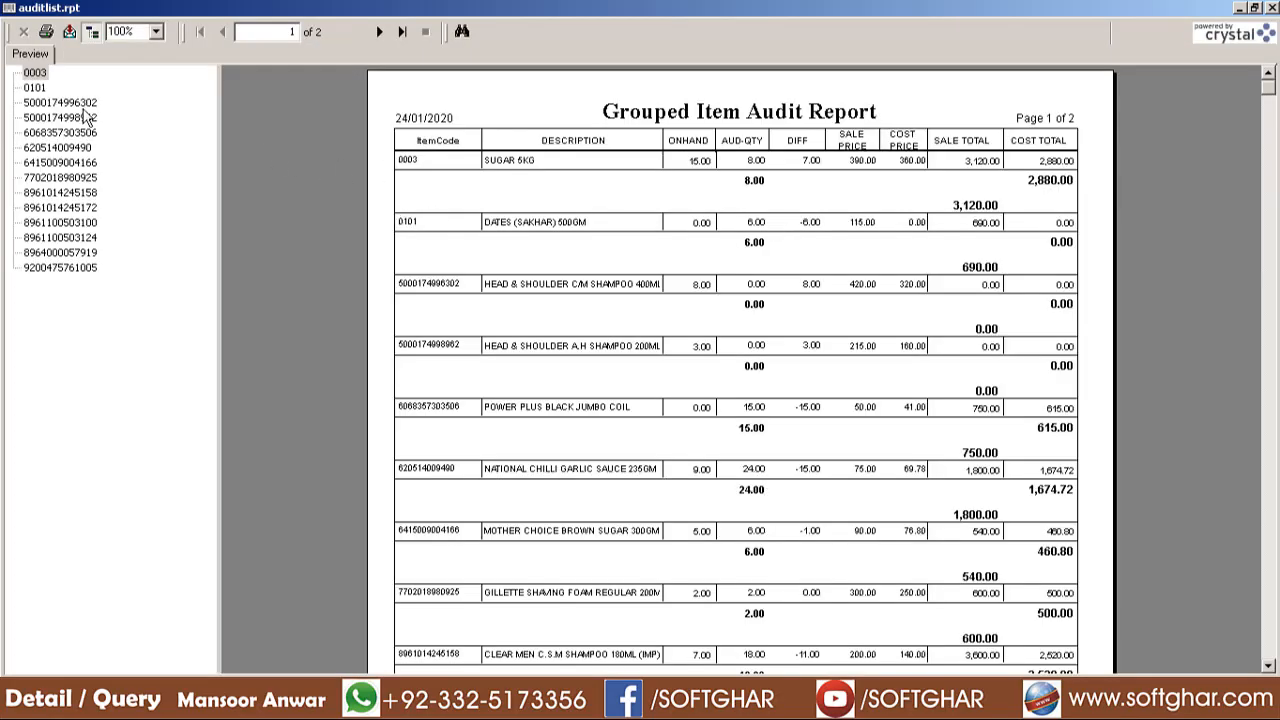
left_click(43, 88)
left_click(54, 104)
left_click(58, 119)
left_click(61, 148)
left_click(62, 208)
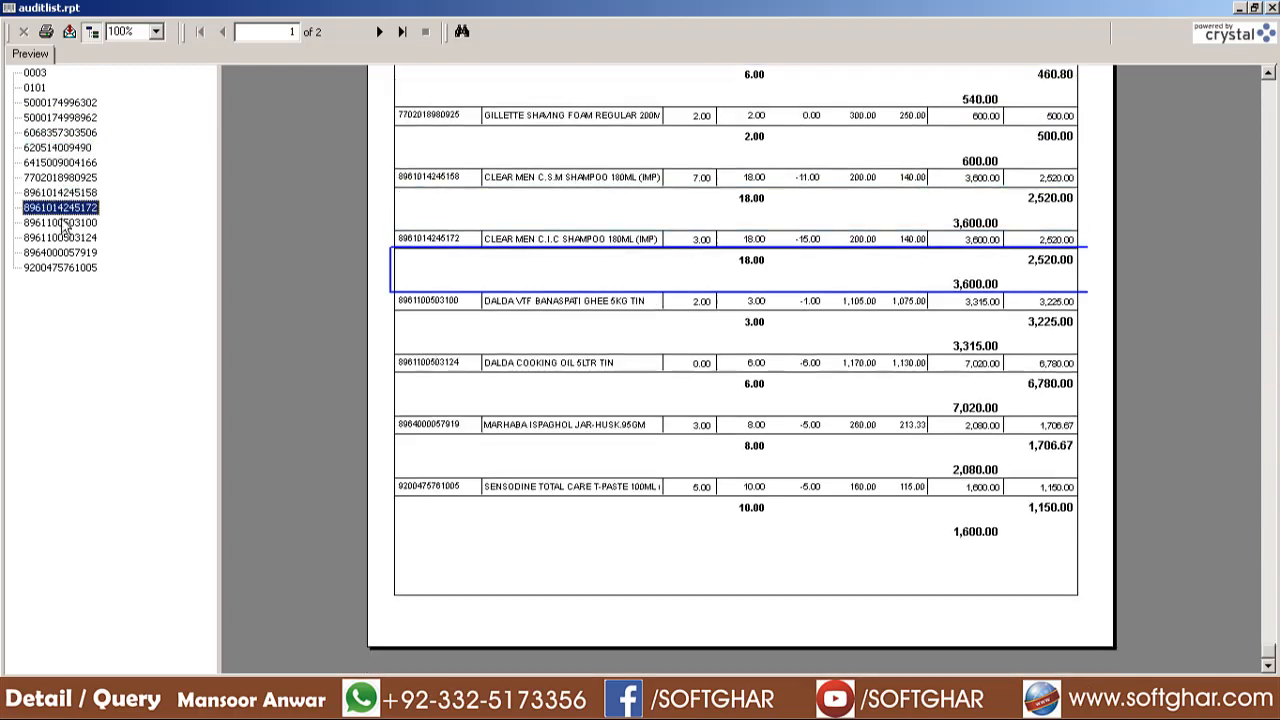
left_click(62, 222)
left_click(62, 252)
left_click(62, 267)
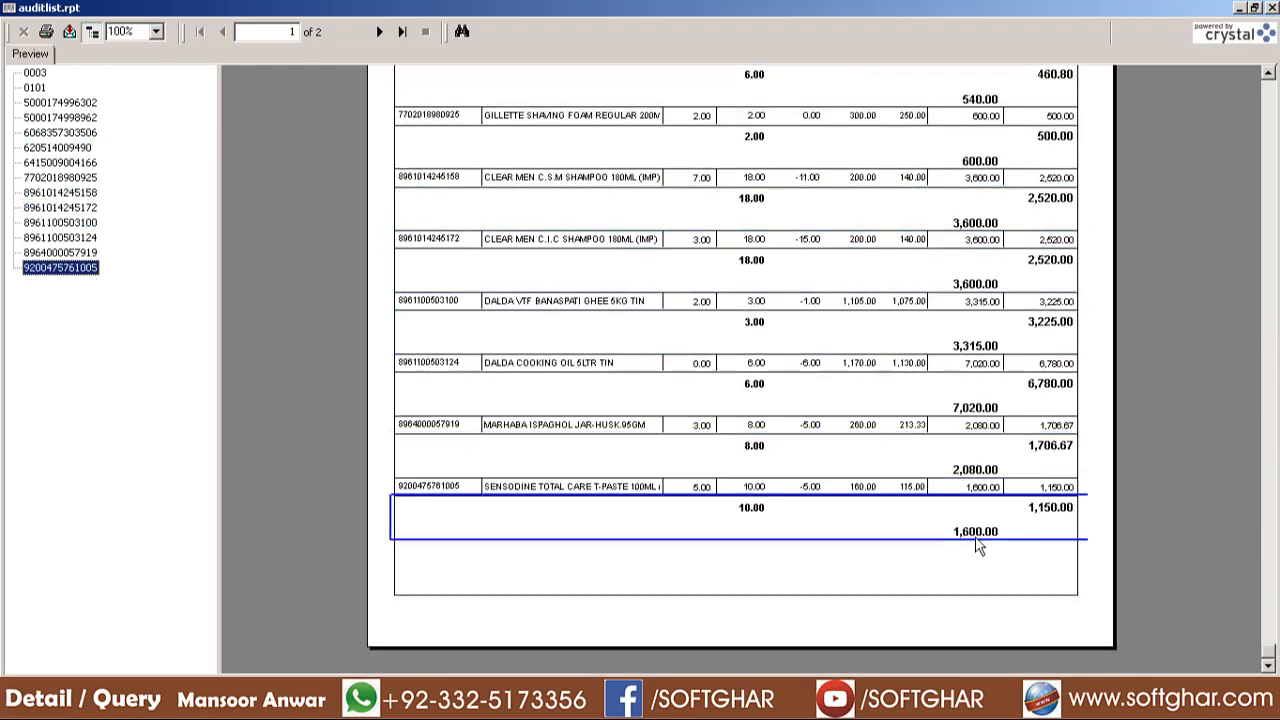
left_click(1273, 8)
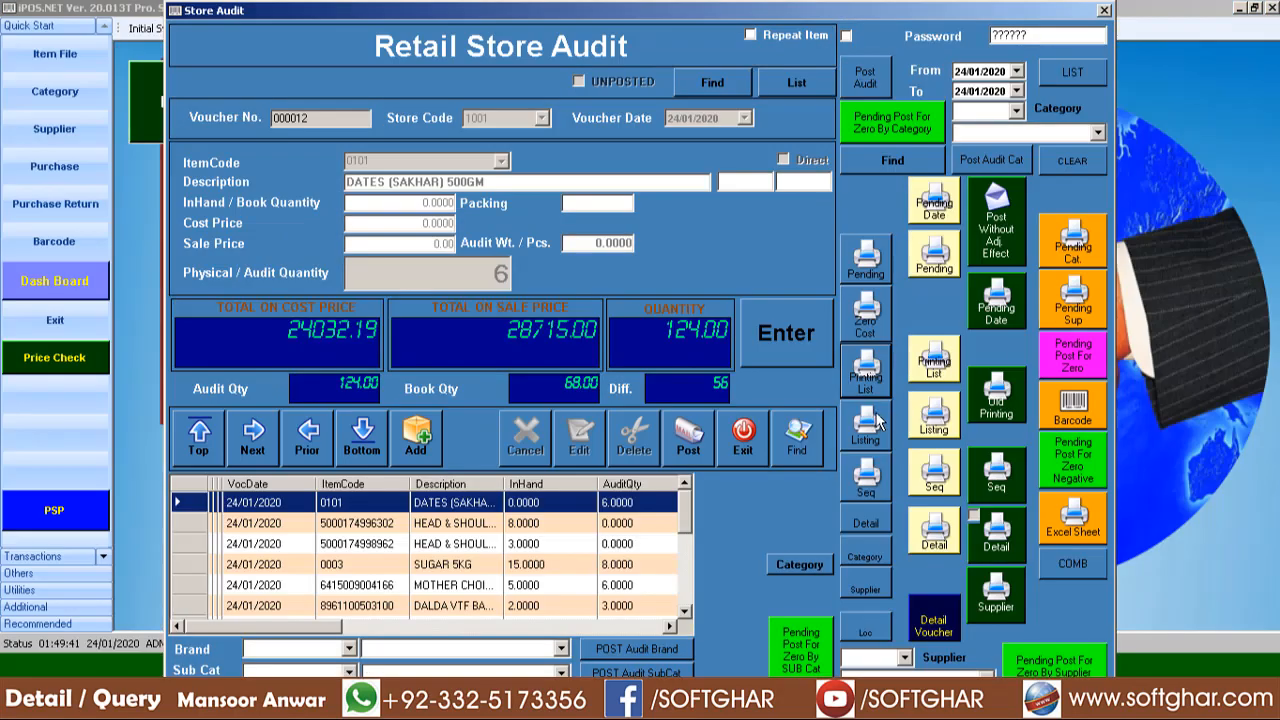
Re-preview grouped report through MOTHER CHOICE to DALDA COOKING OIL, then preview Audit List By Sequence
left_click(733, 469)
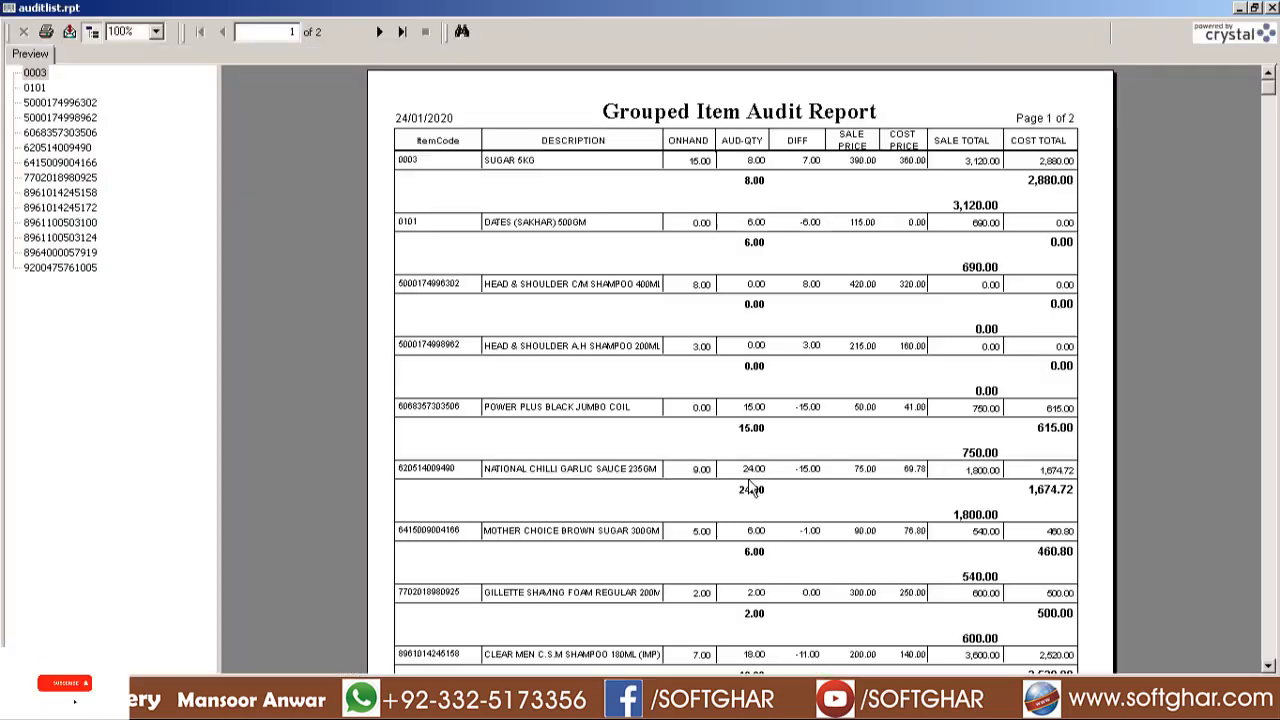
left_click(79, 162)
left_click(75, 224)
left_click(75, 239)
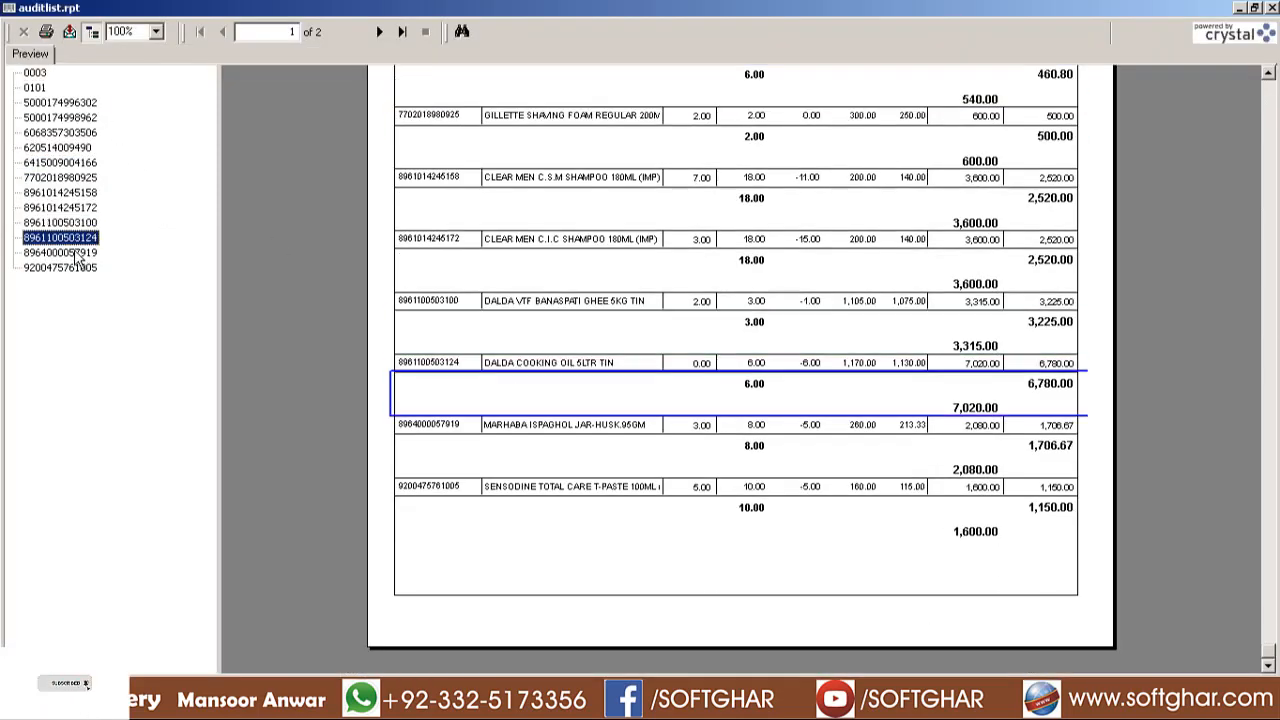
left_click(75, 253)
left_click(71, 269)
left_click(1273, 8)
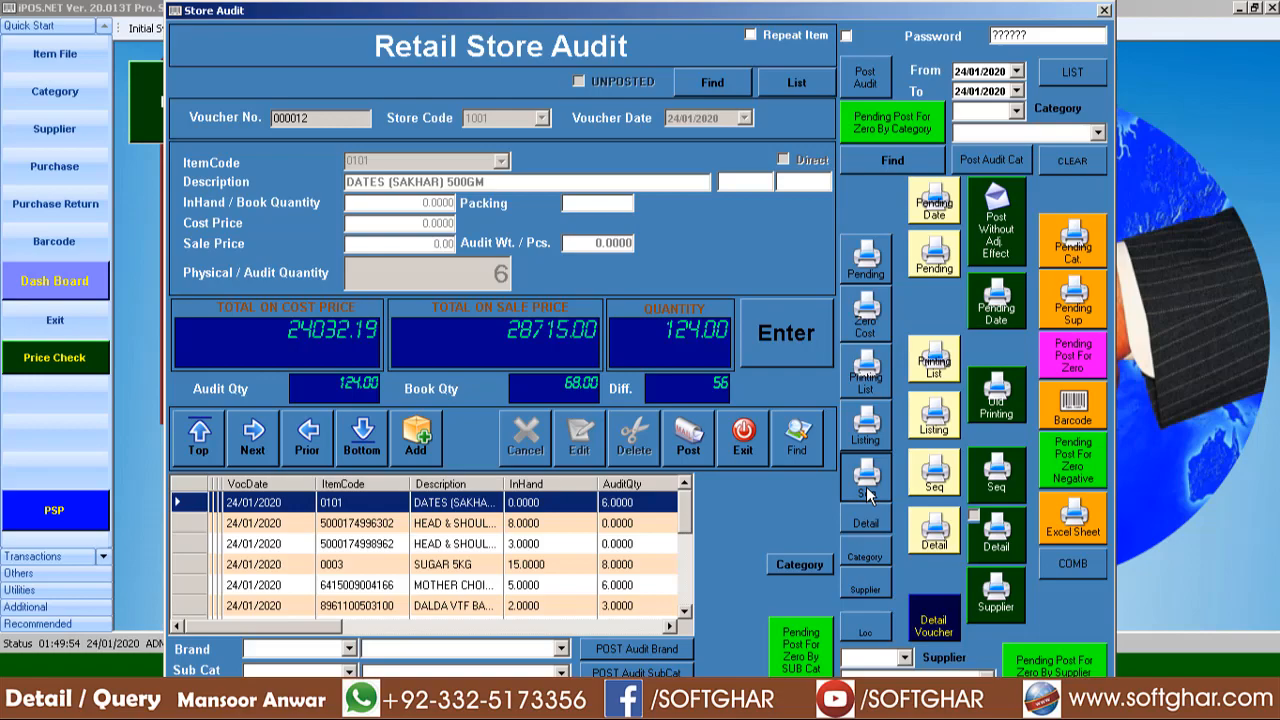
left_click(867, 493)
left_click(733, 469)
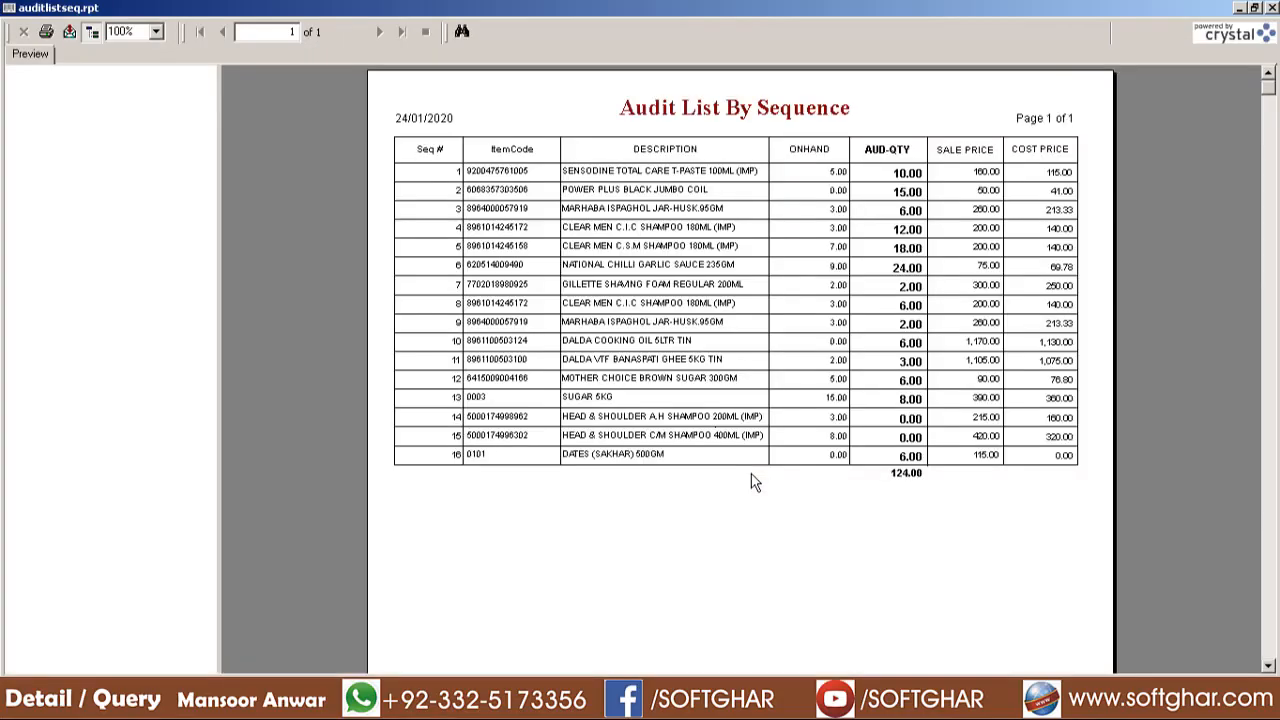
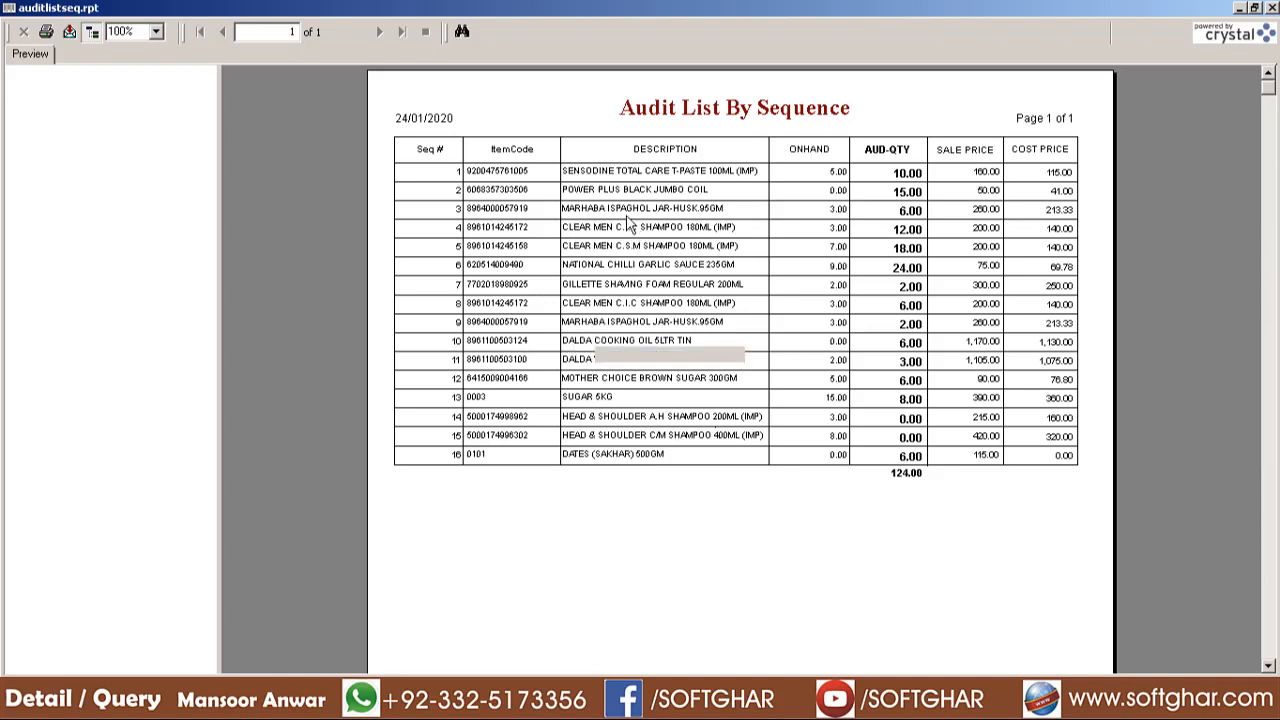
Compare the duplicate MARHABA ISPAGHOL JAR-HUSK.95GM entries in rows 3 and 9, audited 6.00 and 2.00
left_click(493, 214)
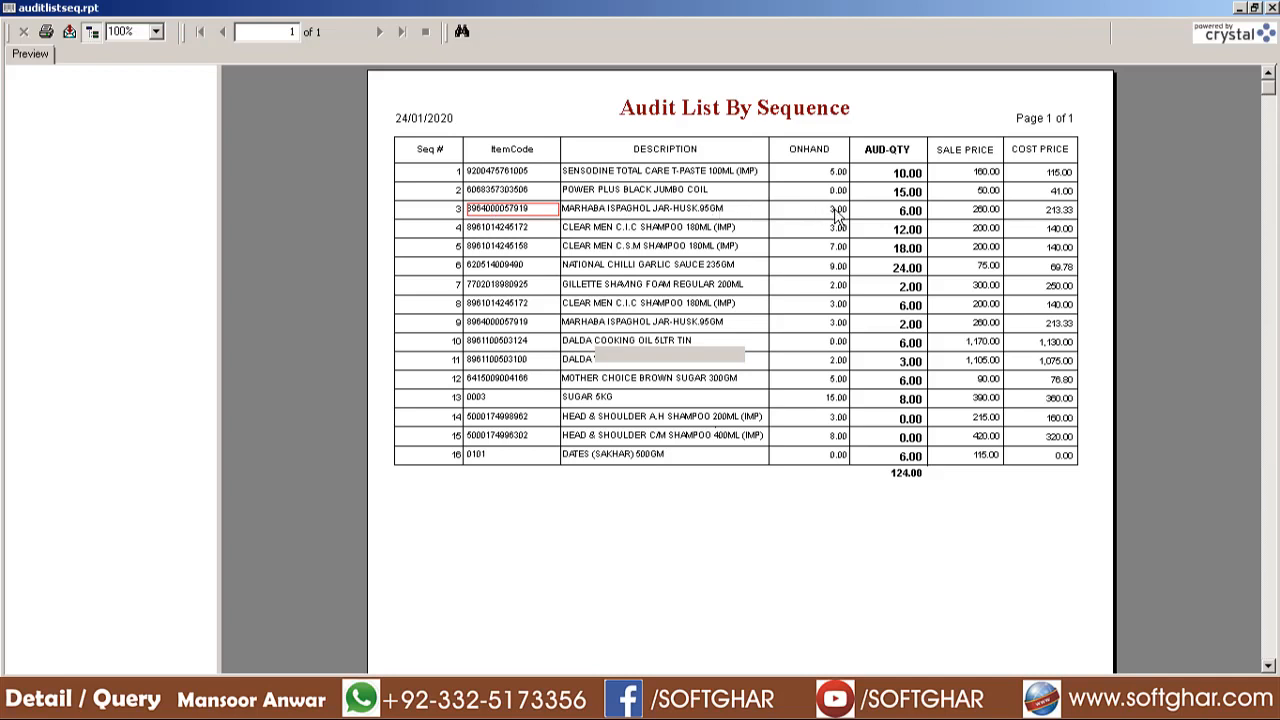
left_click(910, 212)
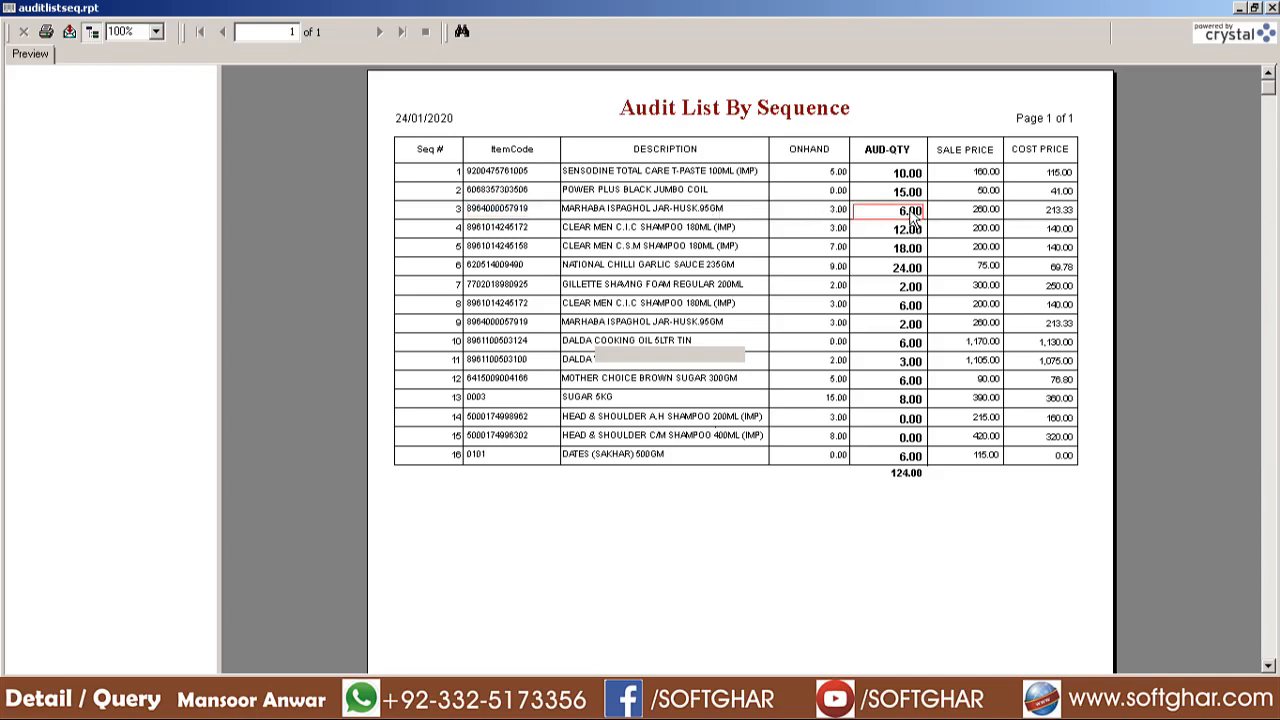
left_click(515, 323)
left_click(455, 324)
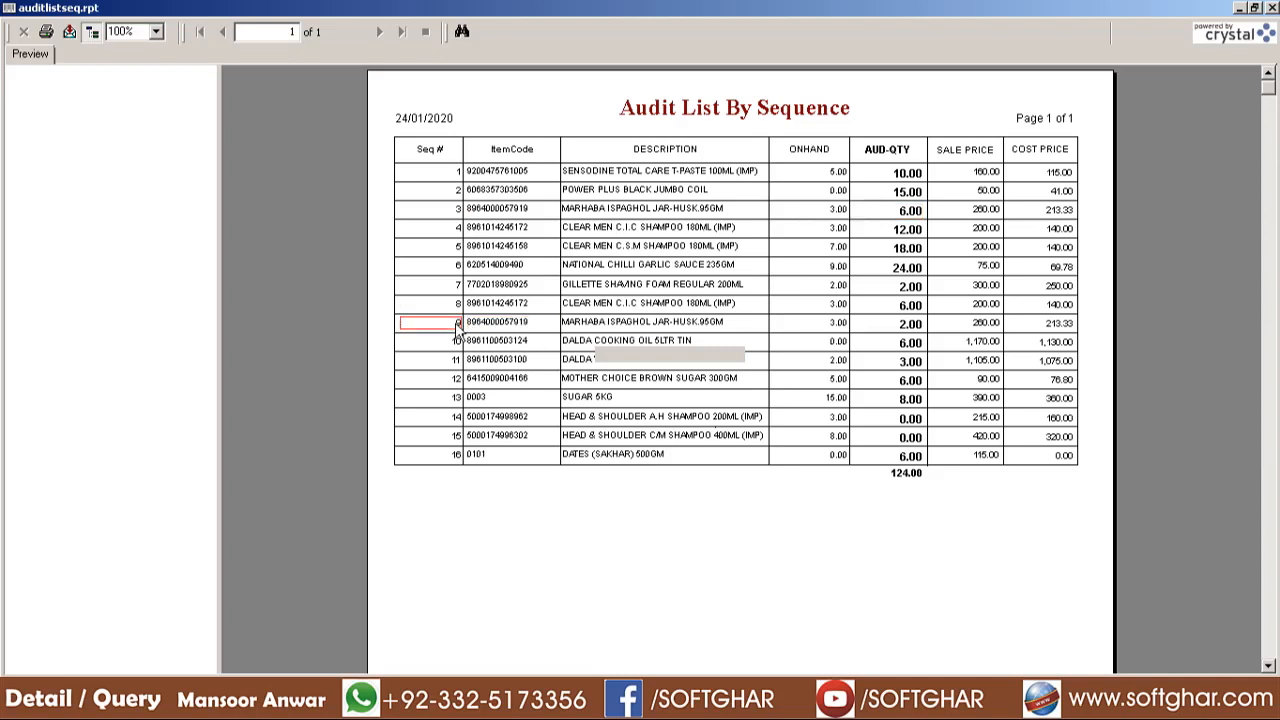
left_click(614, 327)
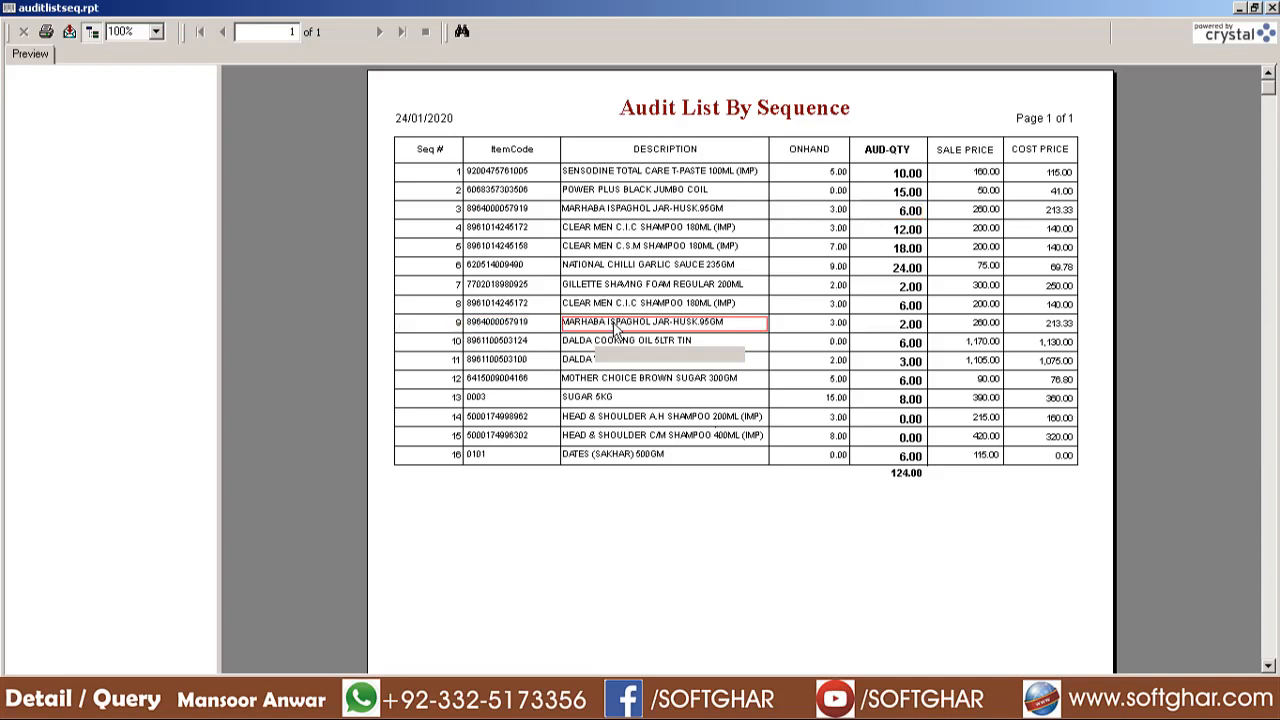
left_click(907, 329)
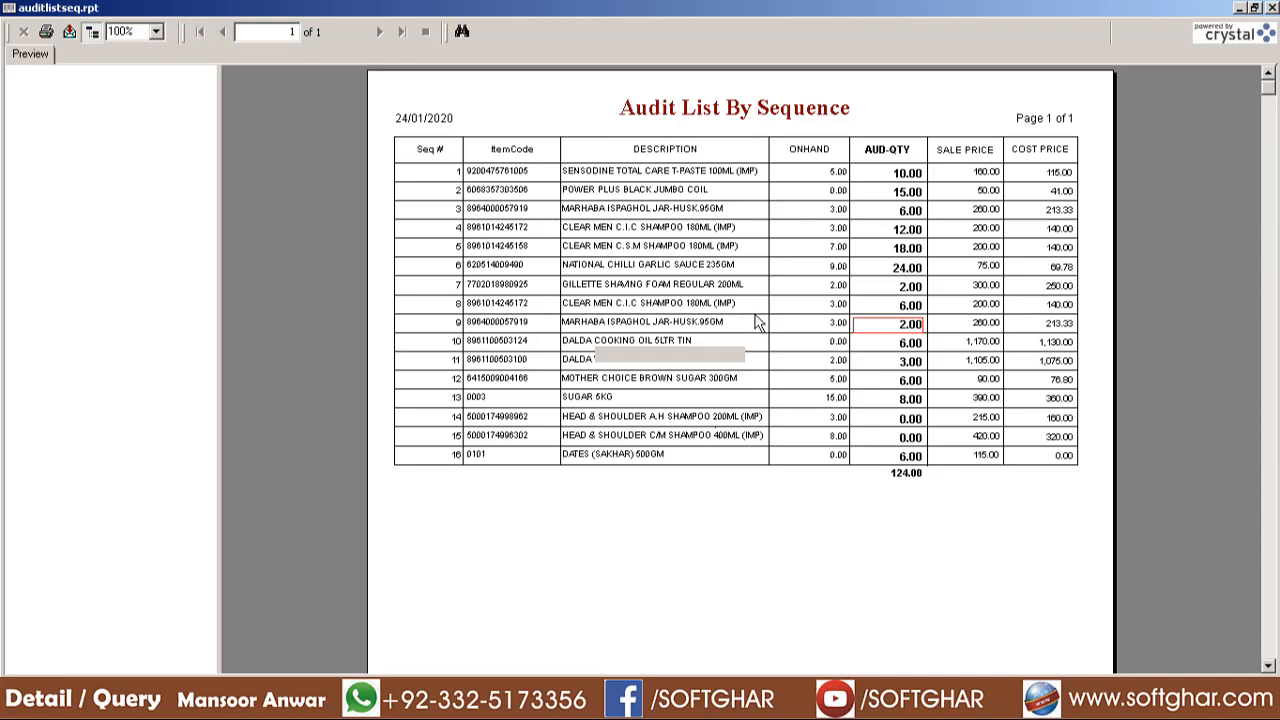
Check the cost price of row 16, DATES (SAKHAR) 500GM, and close the audit list report
left_click(674, 458)
left_click(1060, 458)
left_click(1272, 7)
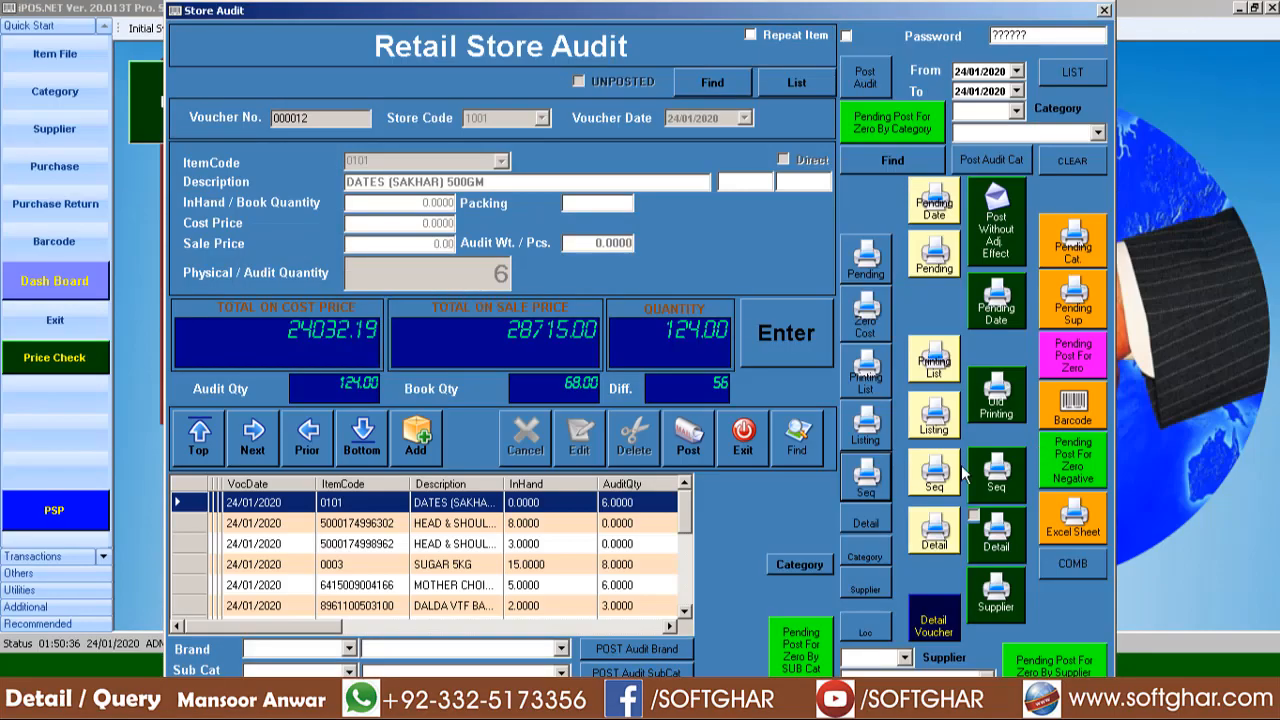
left_click(872, 522)
left_click(734, 469)
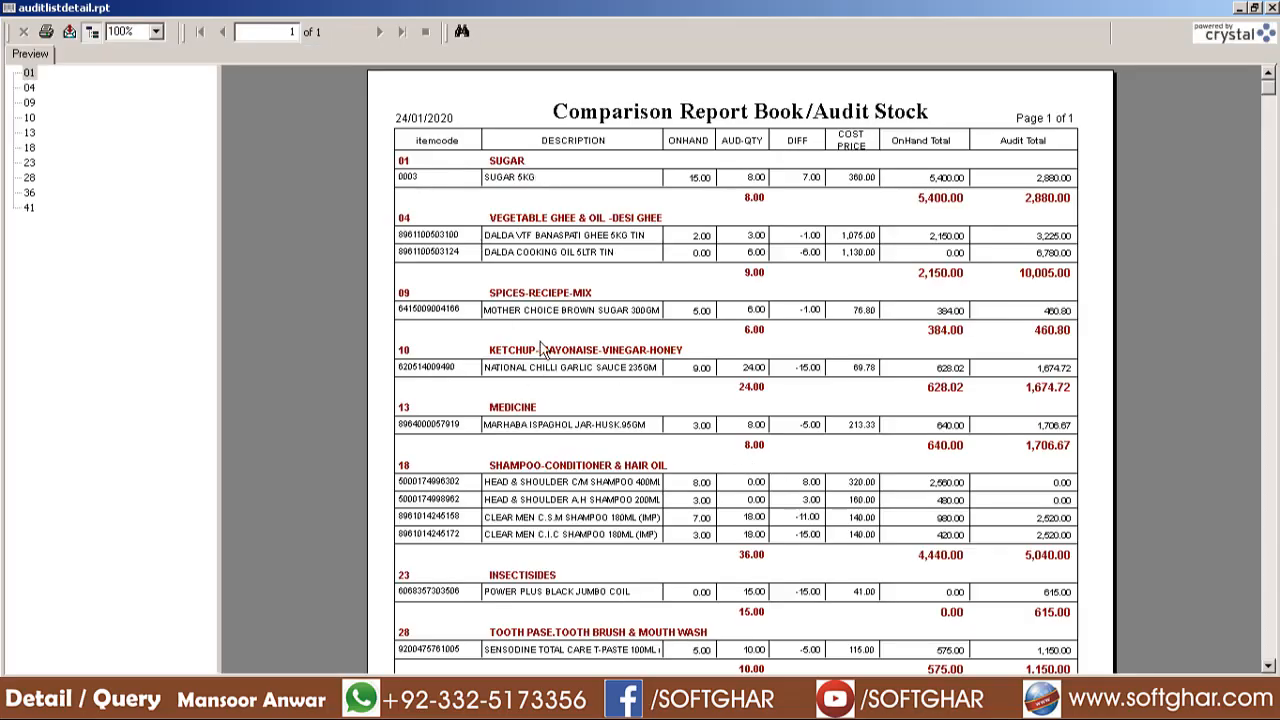
scroll(548, 374, "down", 5)
scroll(548, 374, "up", 5)
left_click(33, 88)
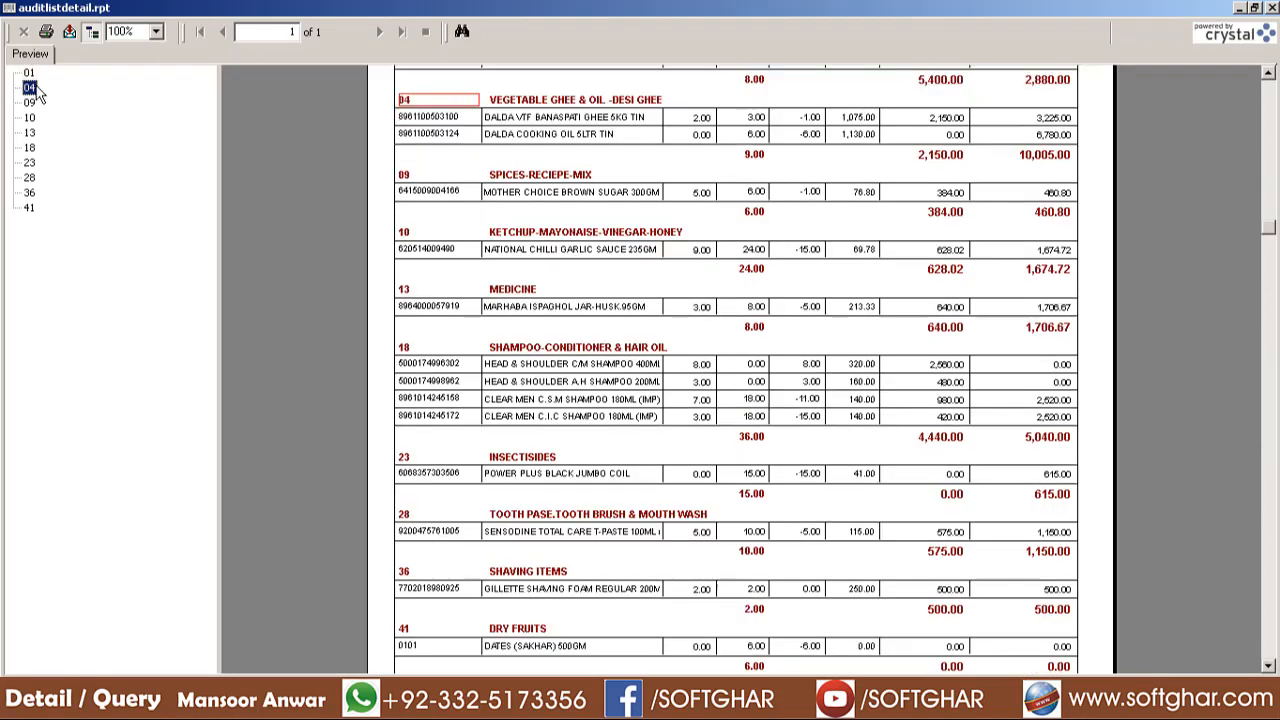
left_click(32, 104)
left_click(32, 118)
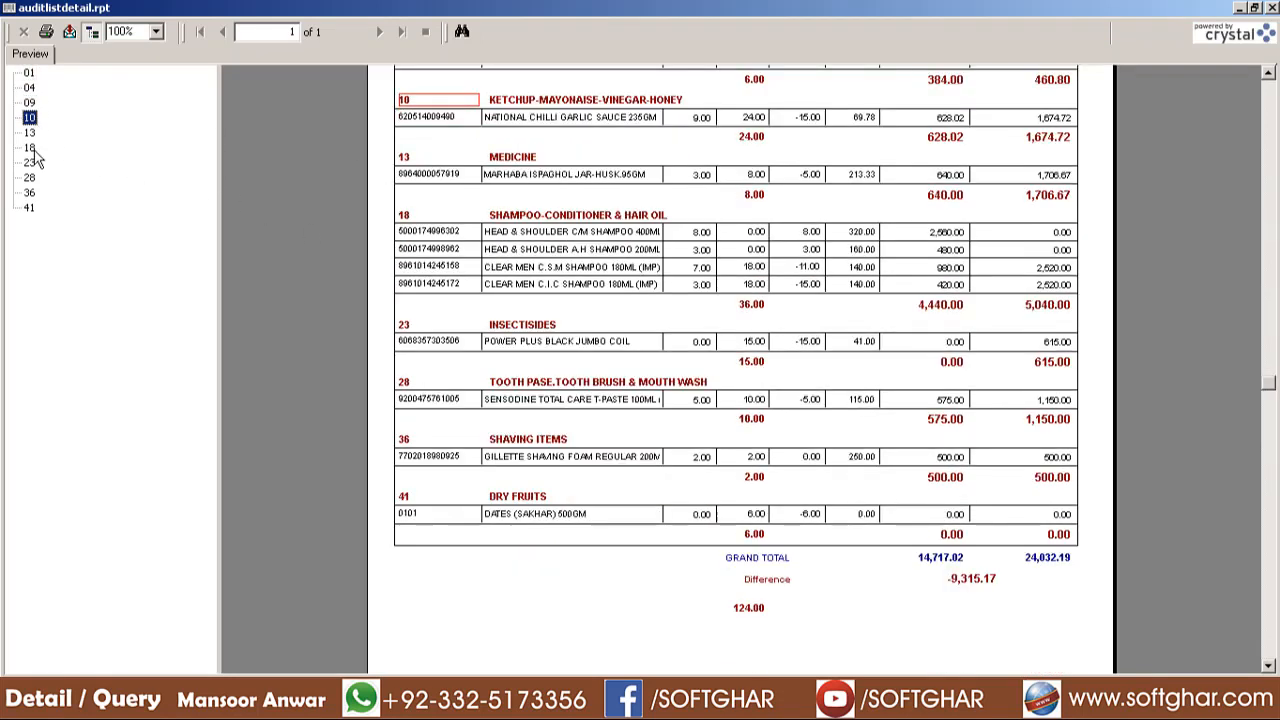
left_click(32, 193)
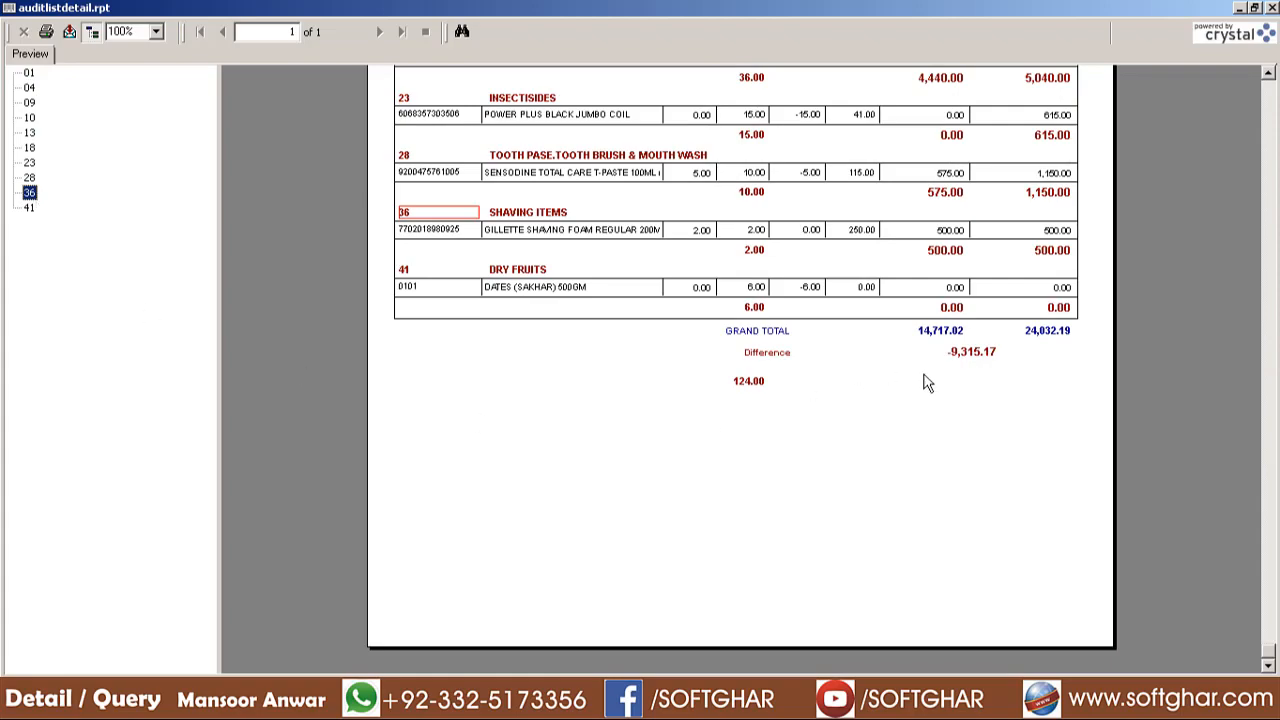
left_click(940, 340)
scroll(970, 375, "up", 5)
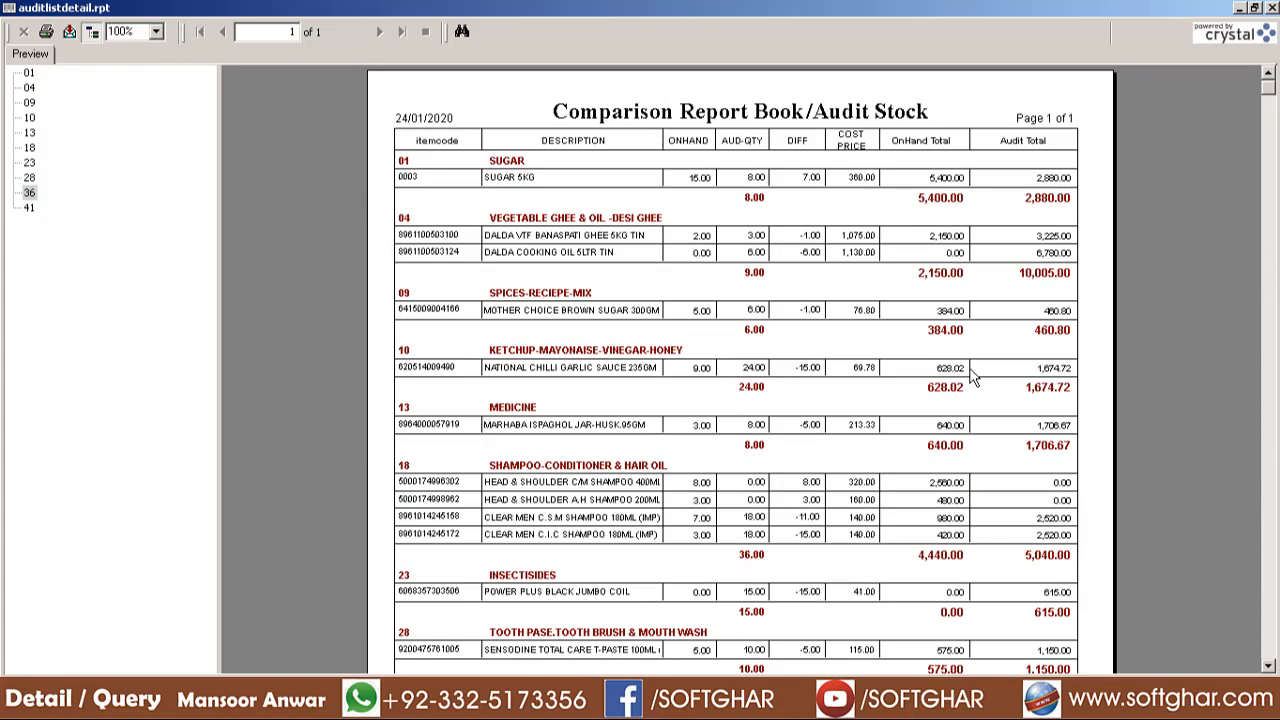
scroll(960, 250, "down", 5)
scroll(1108, 380, "up", 5)
scroll(1108, 523, "down", 5)
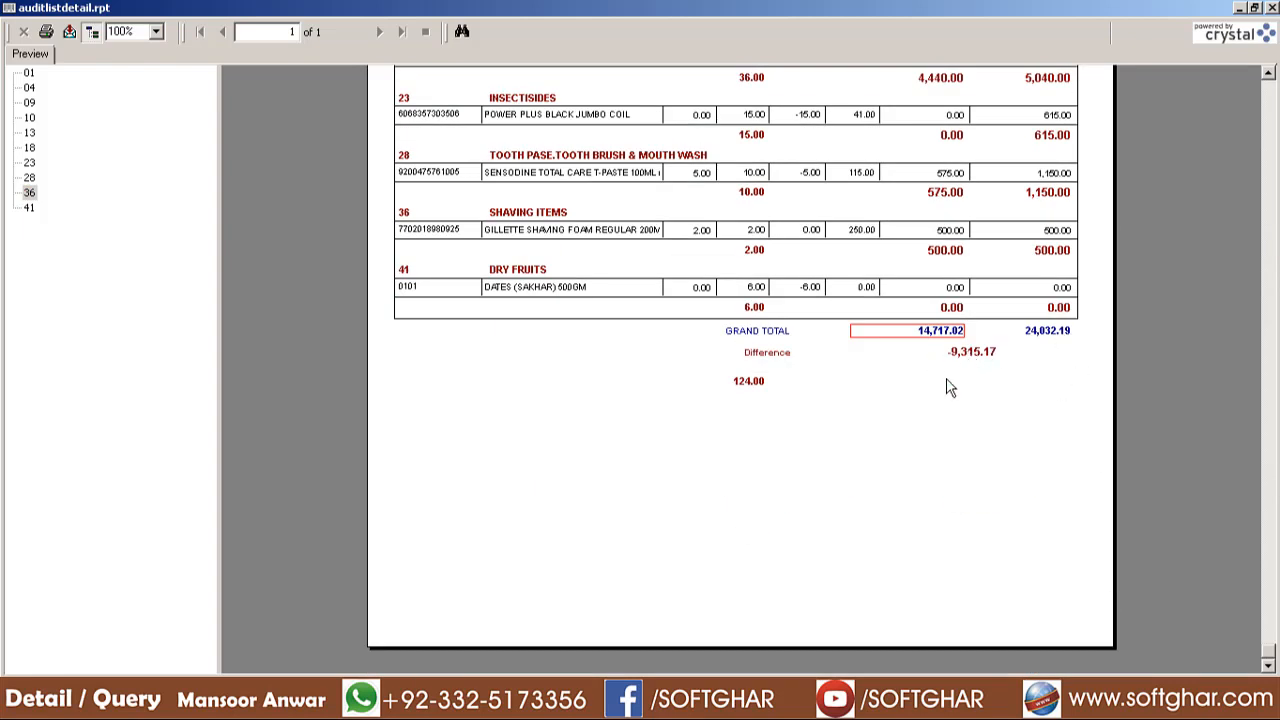
scroll(815, 430, "up", 5)
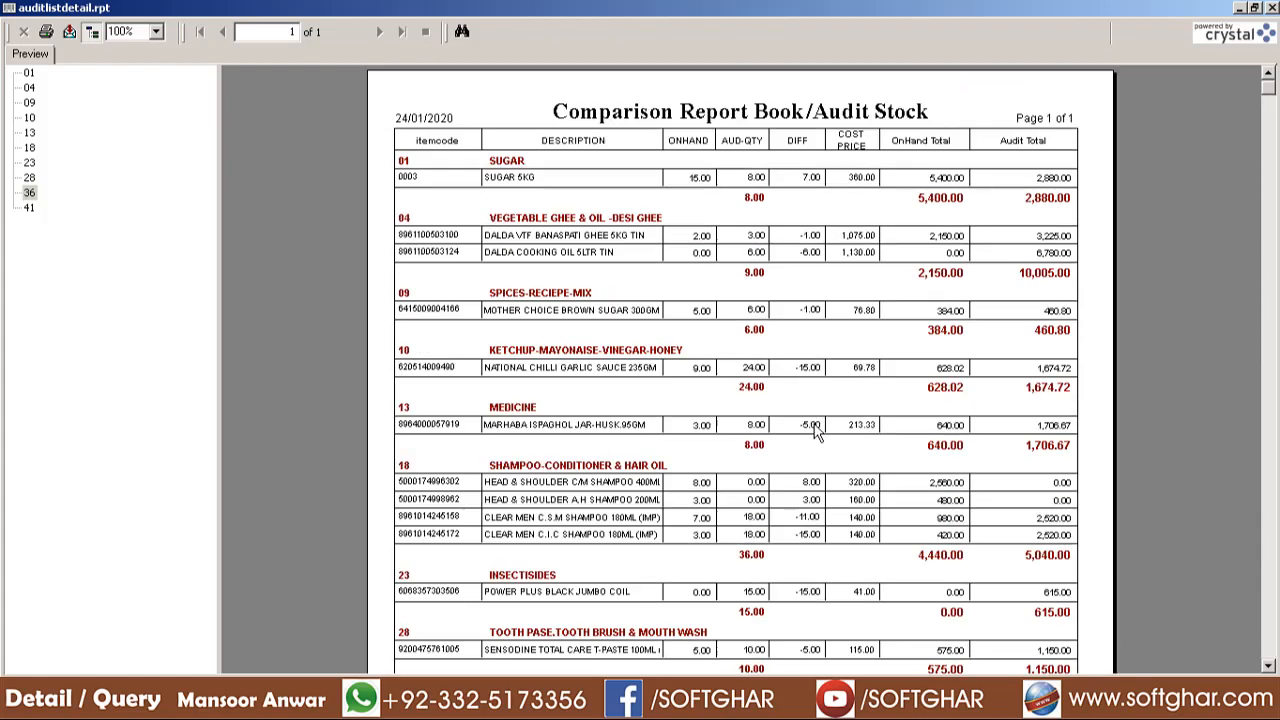
scroll(774, 453, "down", 5)
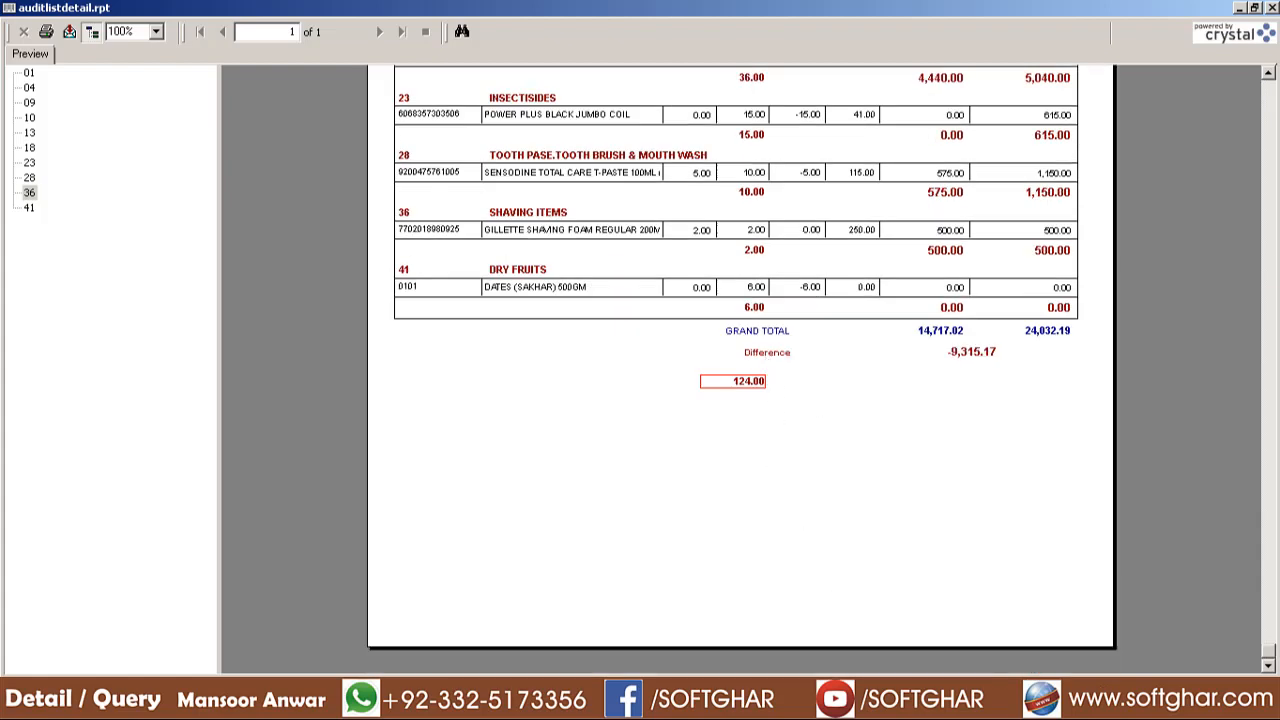
left_click(1271, 7)
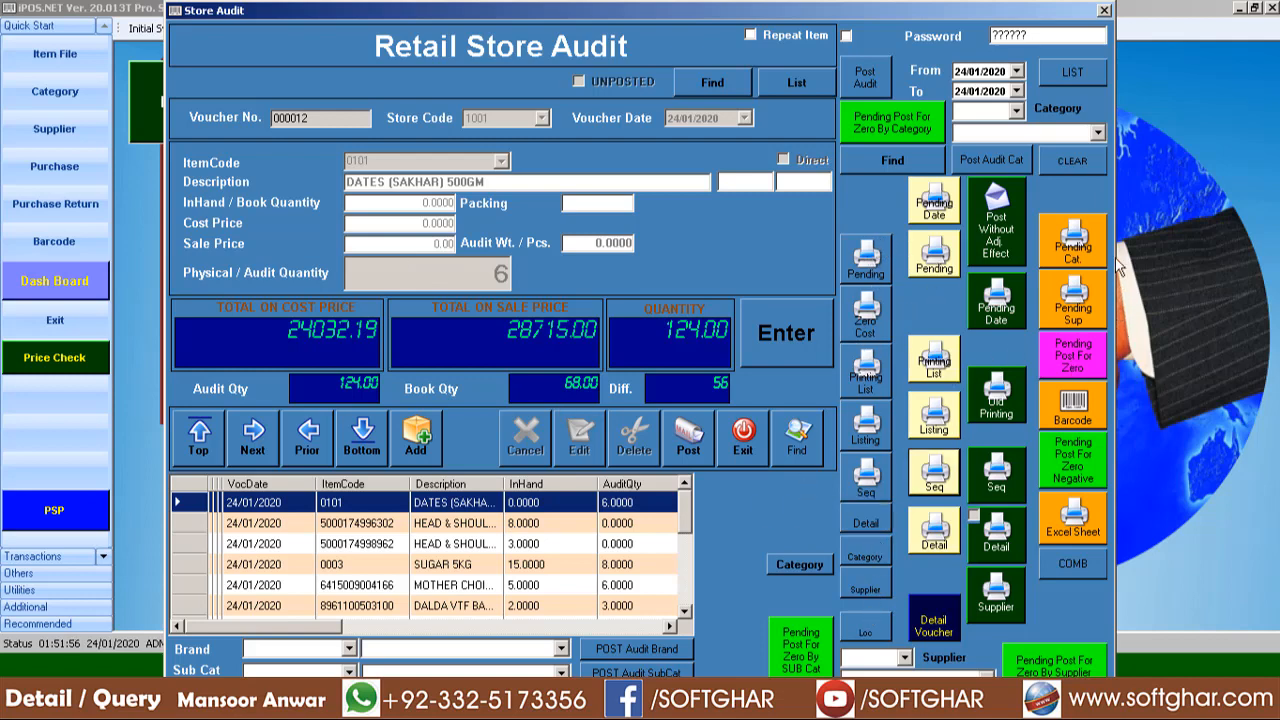
Run Pending Post For Zero, confirm all items counted, and authorize it with the password
left_click(1076, 368)
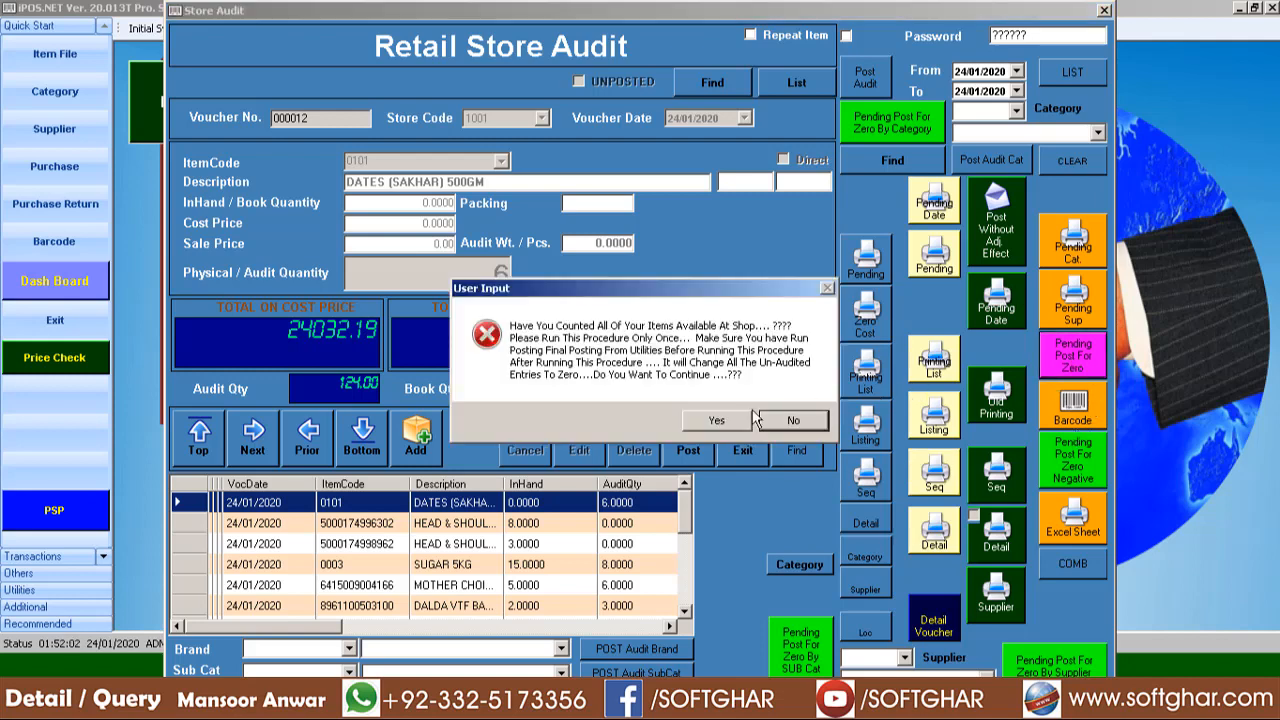
left_click(728, 429)
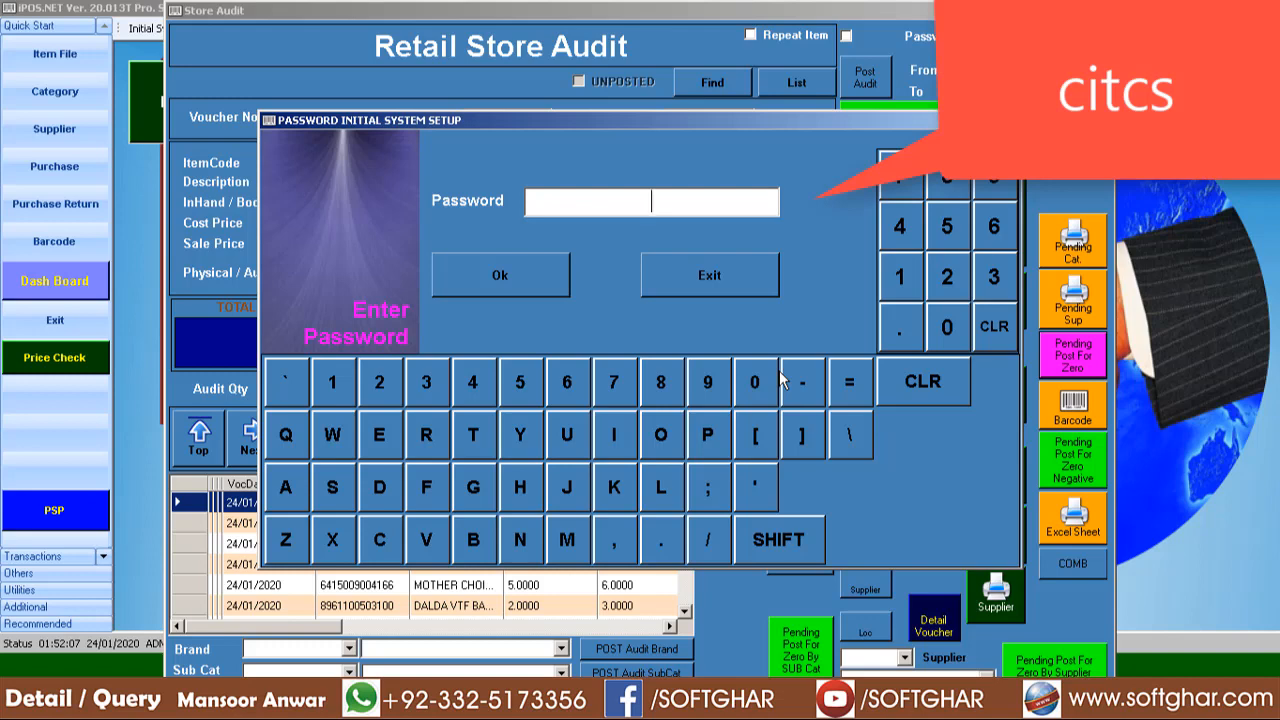
type("******")
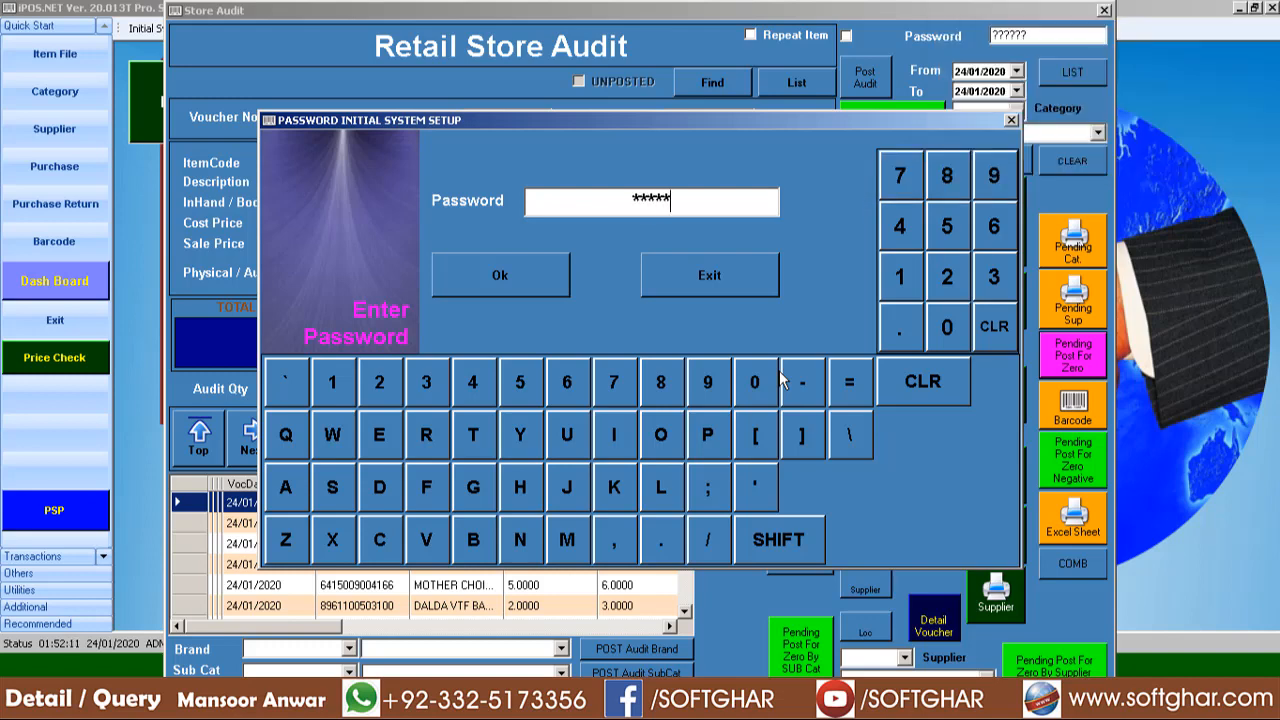
key("Return")
key("Return")
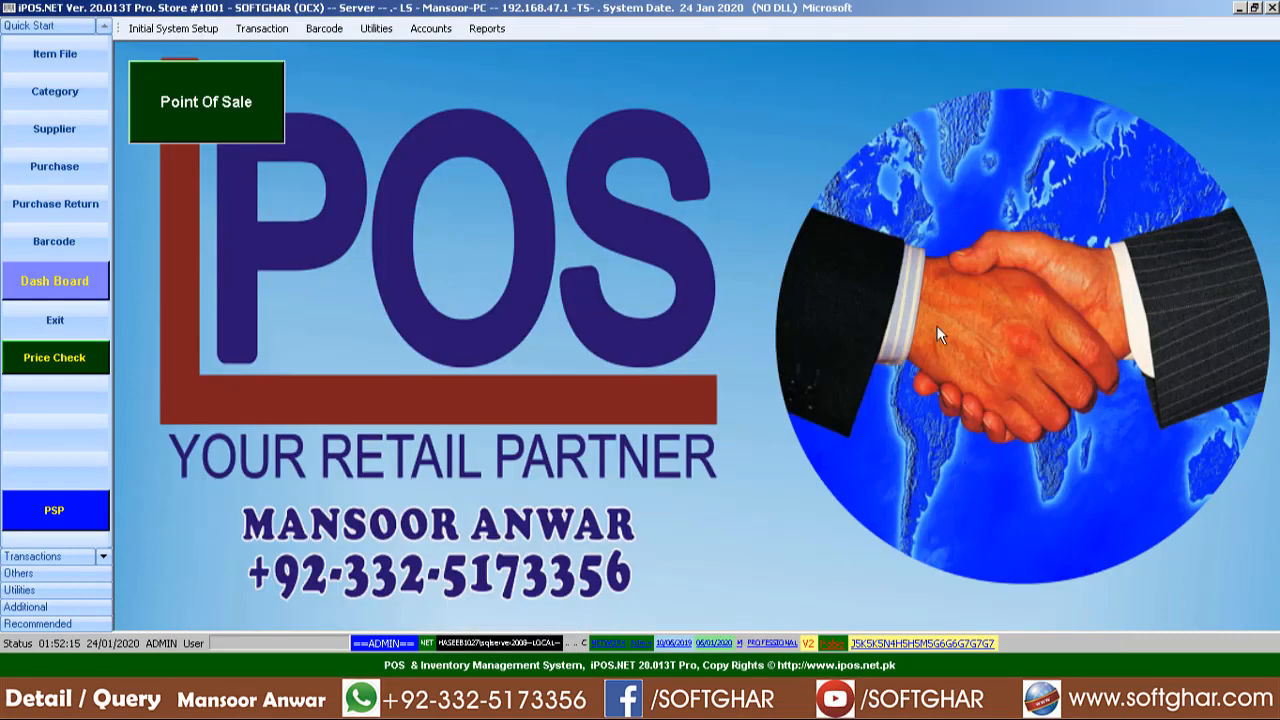
Reopen the Stock Taking audit form from Utilities > Important Utilities
left_click(377, 29)
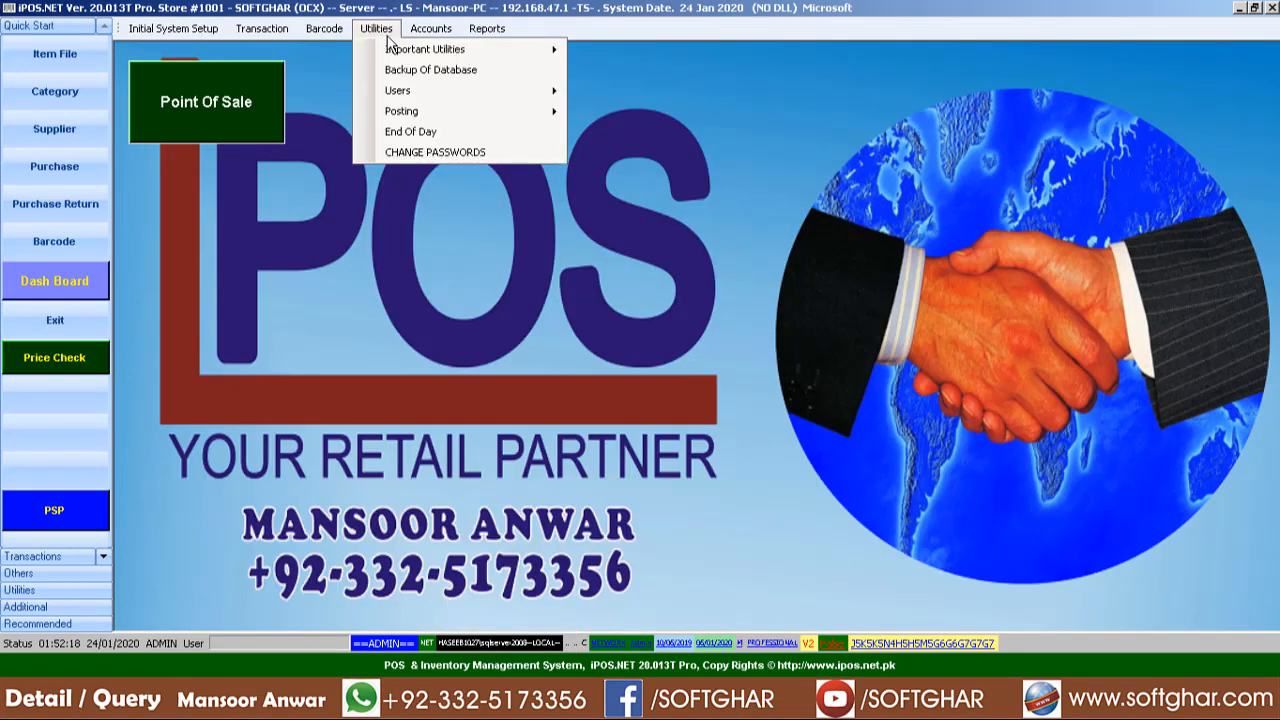
mouse_move(432, 50)
left_click(612, 53)
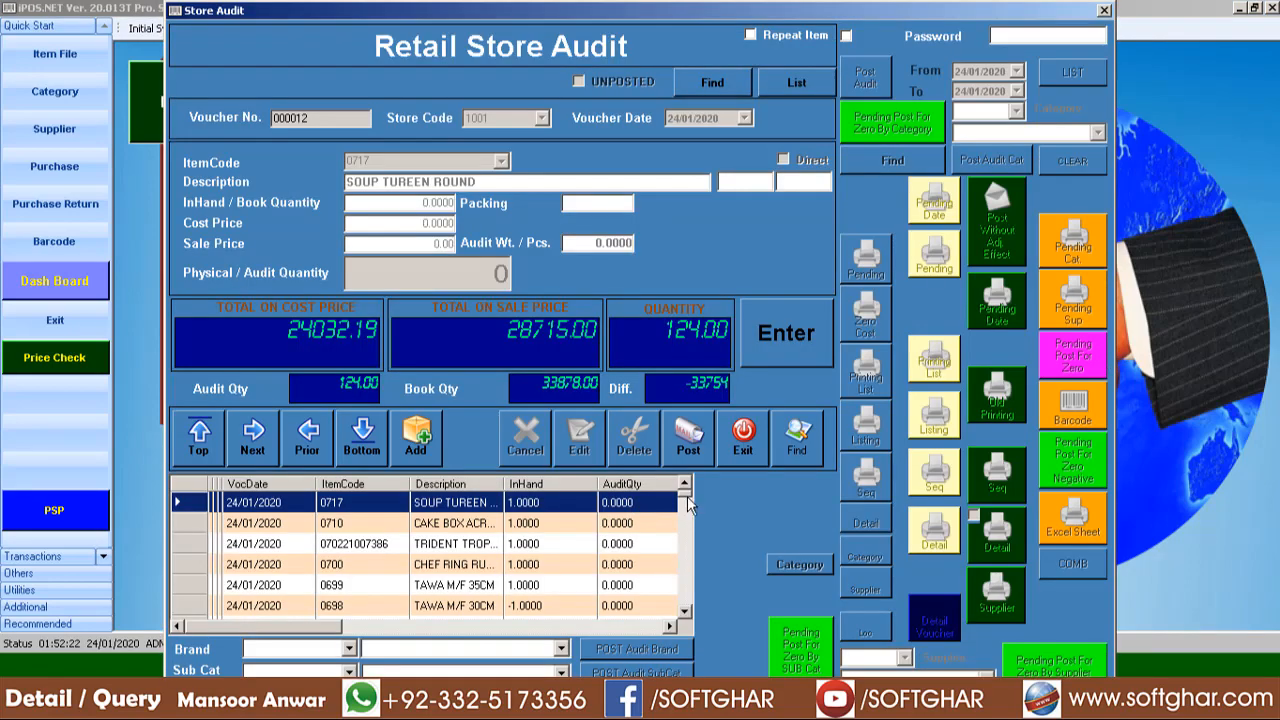
left_click_drag(688, 503, 688, 530)
left_click_drag(686, 541, 685, 561)
left_click(529, 582)
left_click(514, 524)
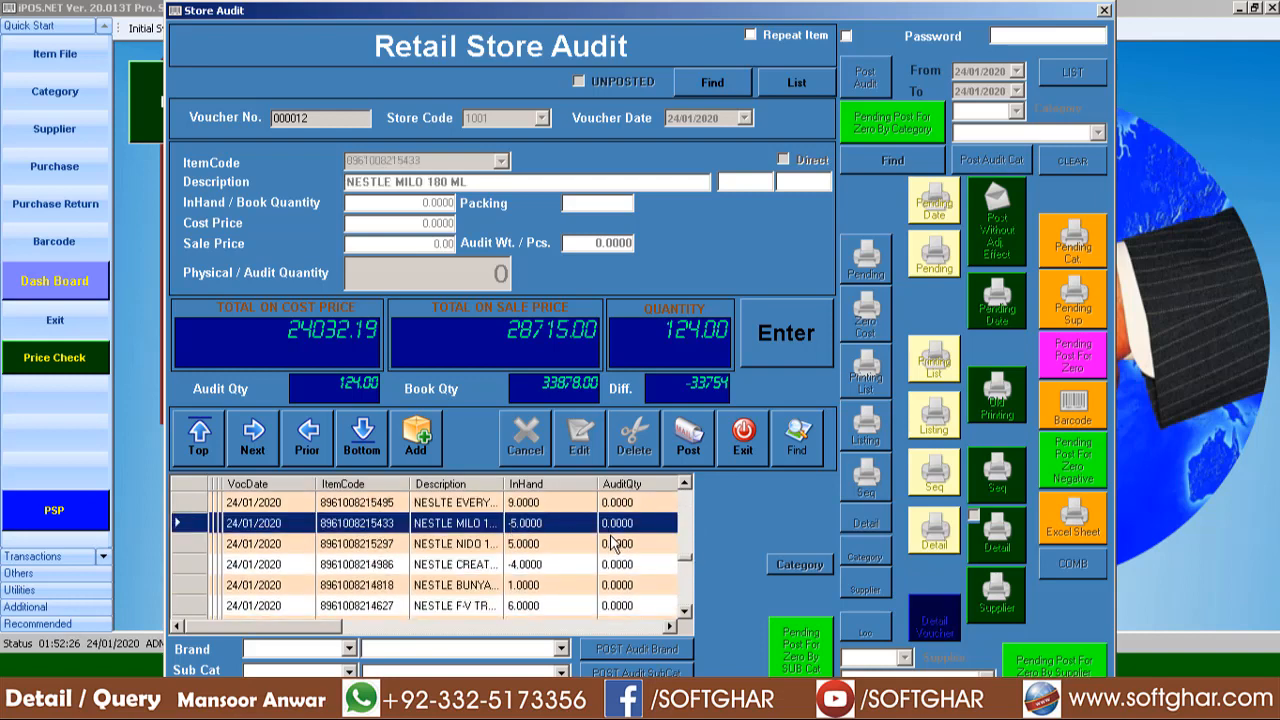
left_click(614, 543)
left_click(622, 567)
scroll(621, 590, "down", 5)
scroll(621, 590, "down", 15)
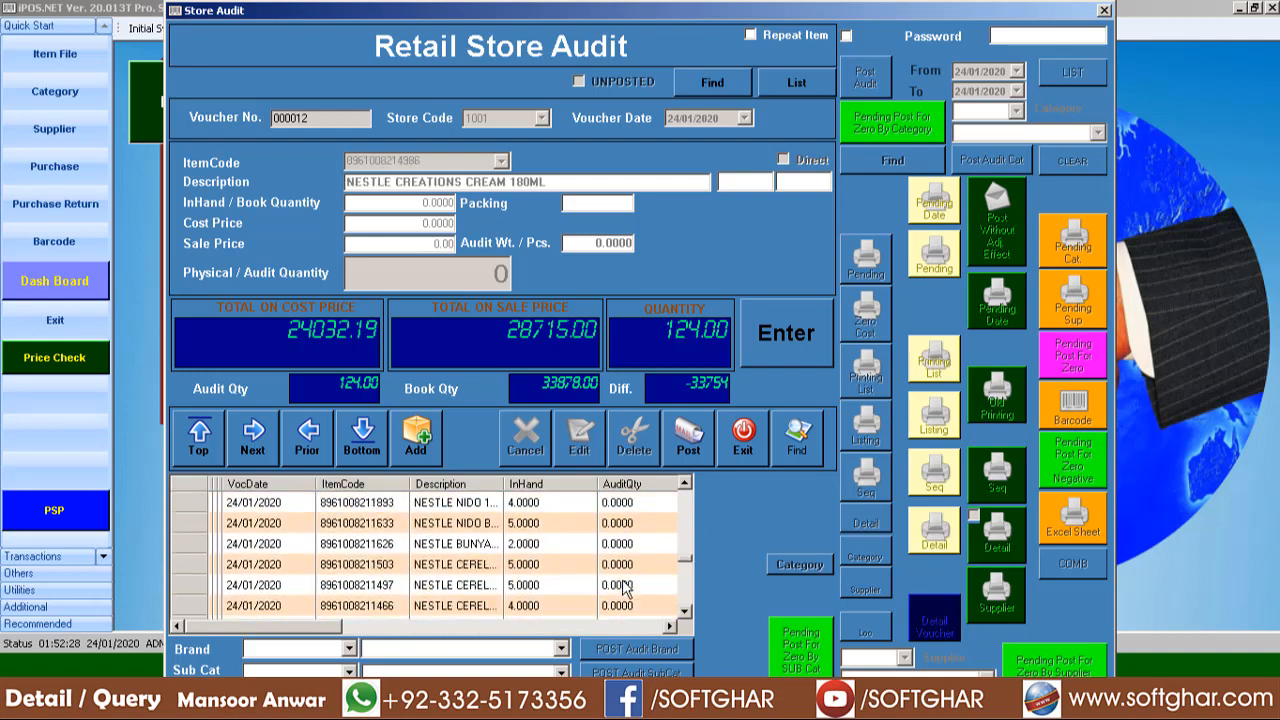
scroll(634, 587, "down", 15)
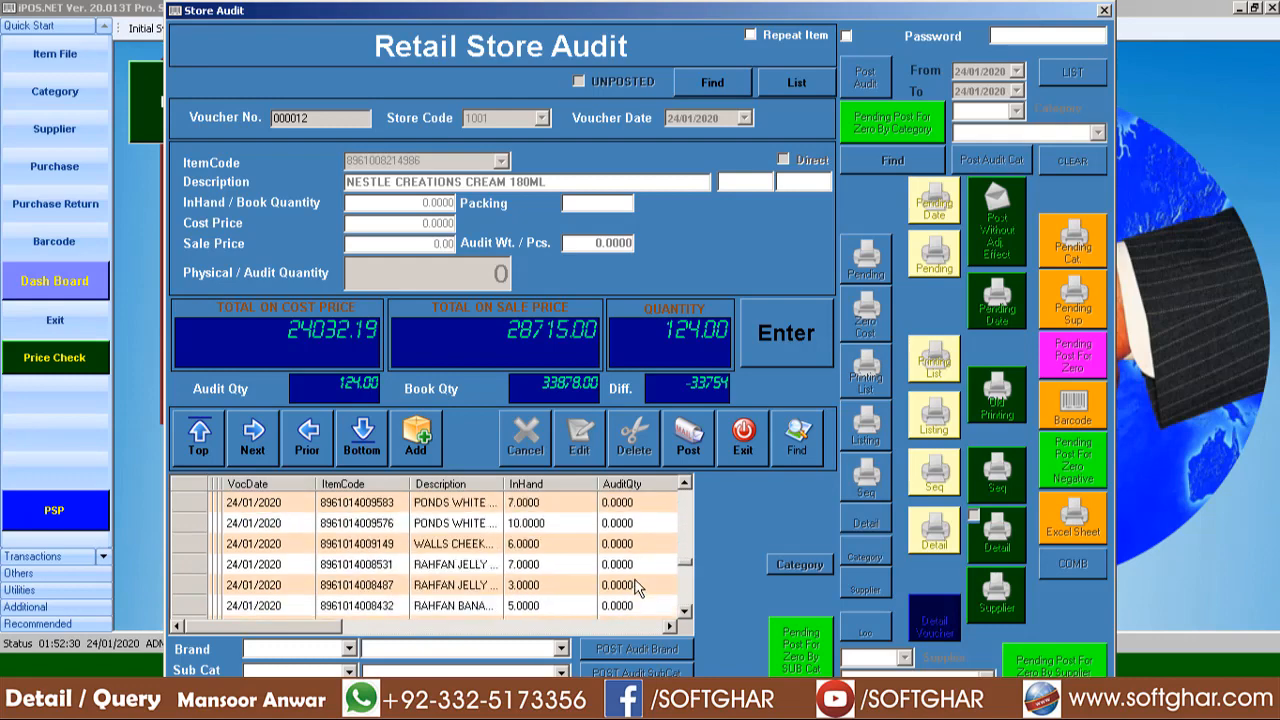
scroll(634, 587, "down", 15)
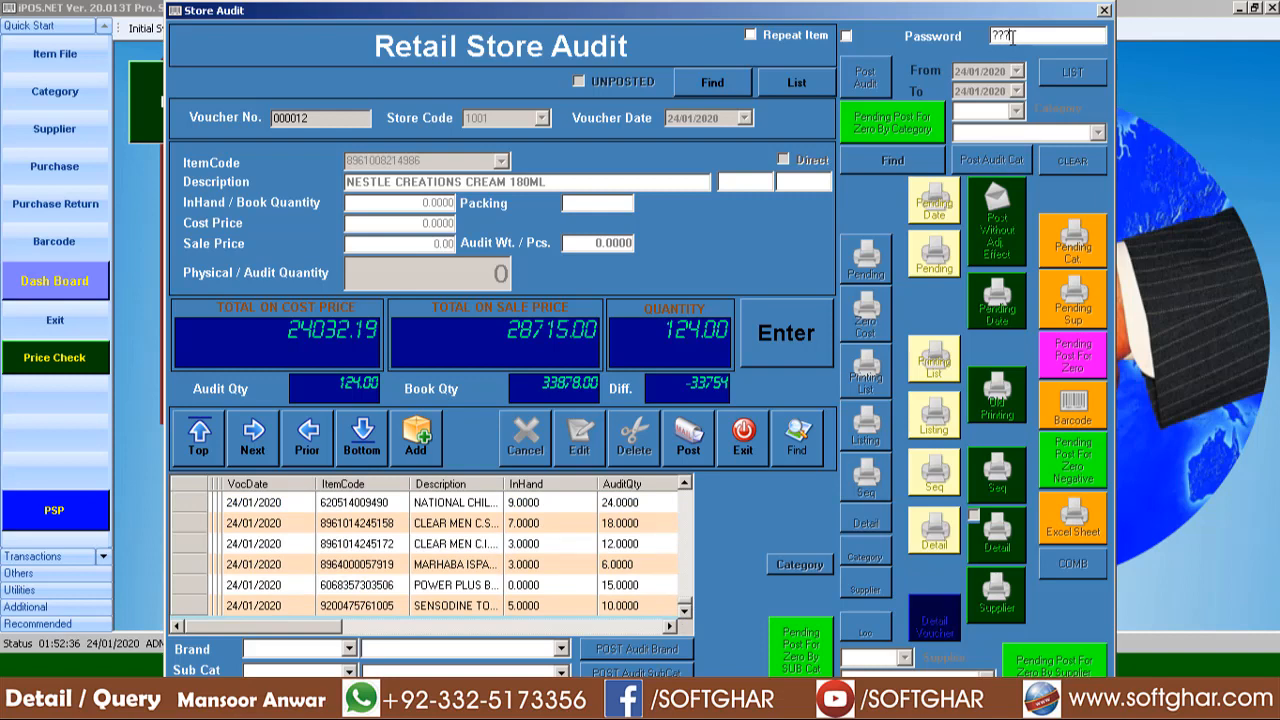
key("Return")
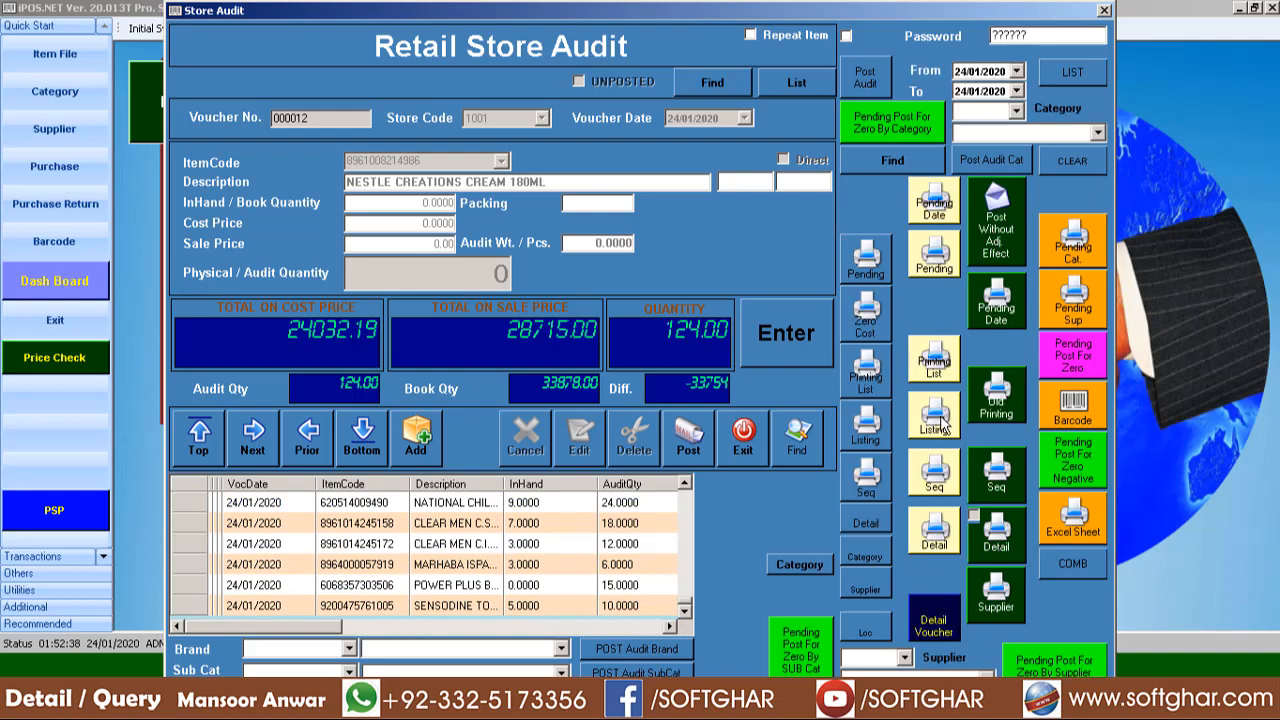
left_click(864, 526)
left_click(726, 474)
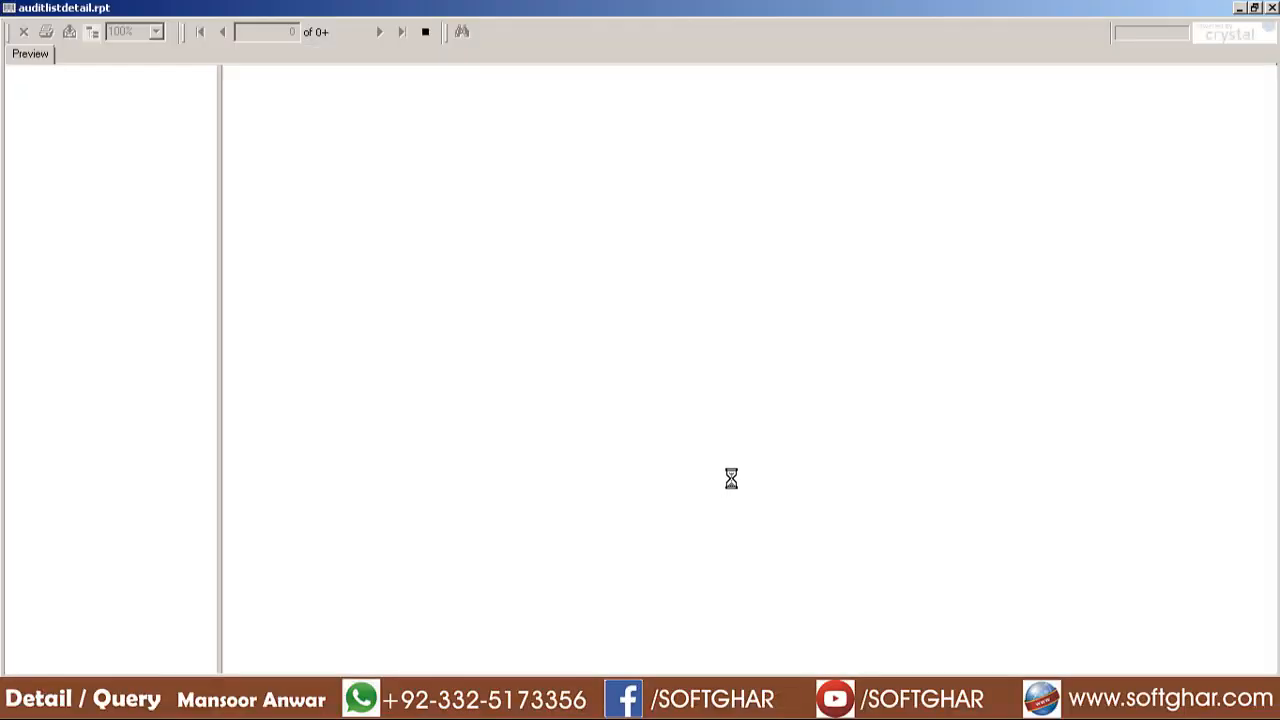
scroll(733, 442, "down", 5)
left_click(29, 387)
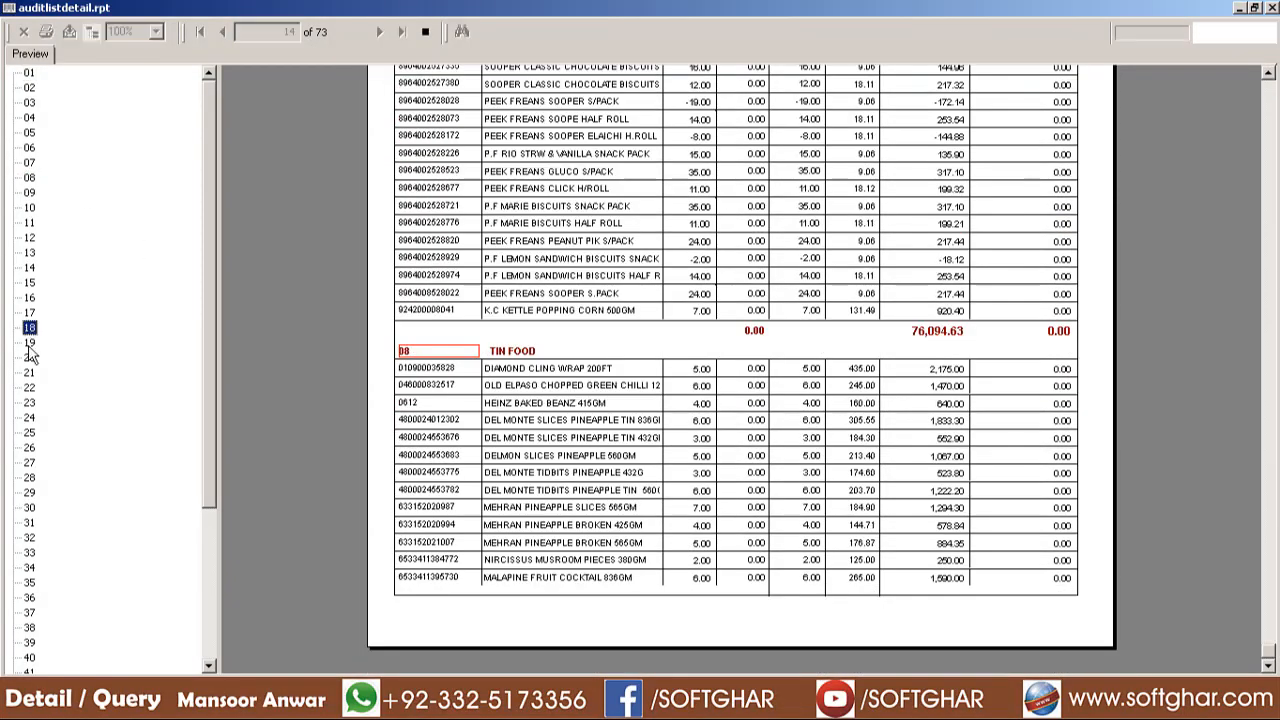
scroll(792, 314, "down", 4)
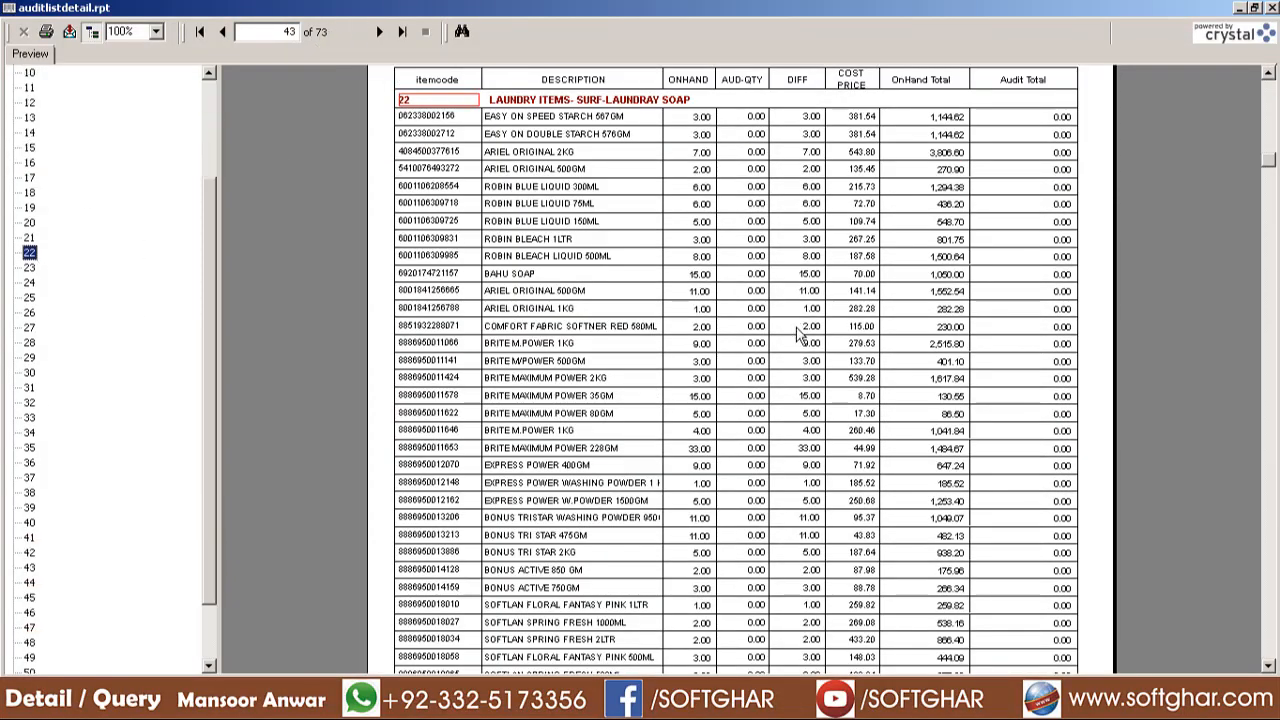
scroll(790, 310, "up", 4)
scroll(792, 312, "down", 5)
scroll(798, 524, "up", 6)
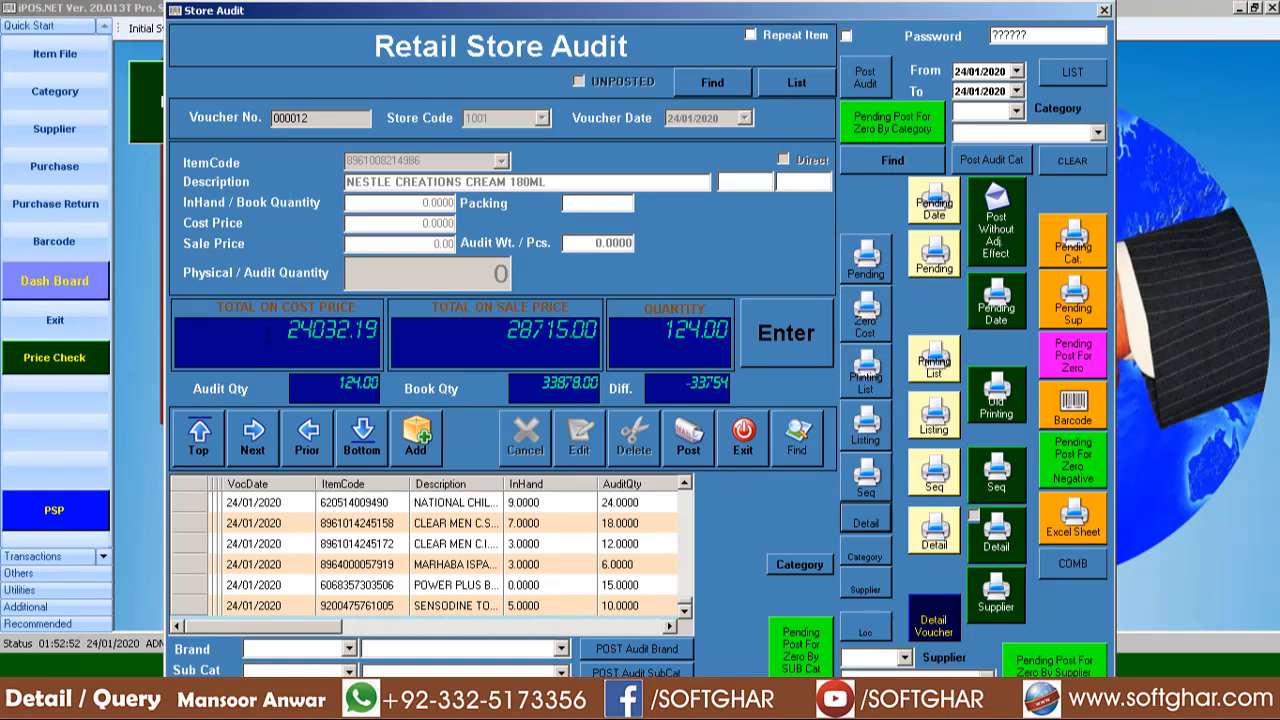
left_click_drag(268, 337, 379, 331)
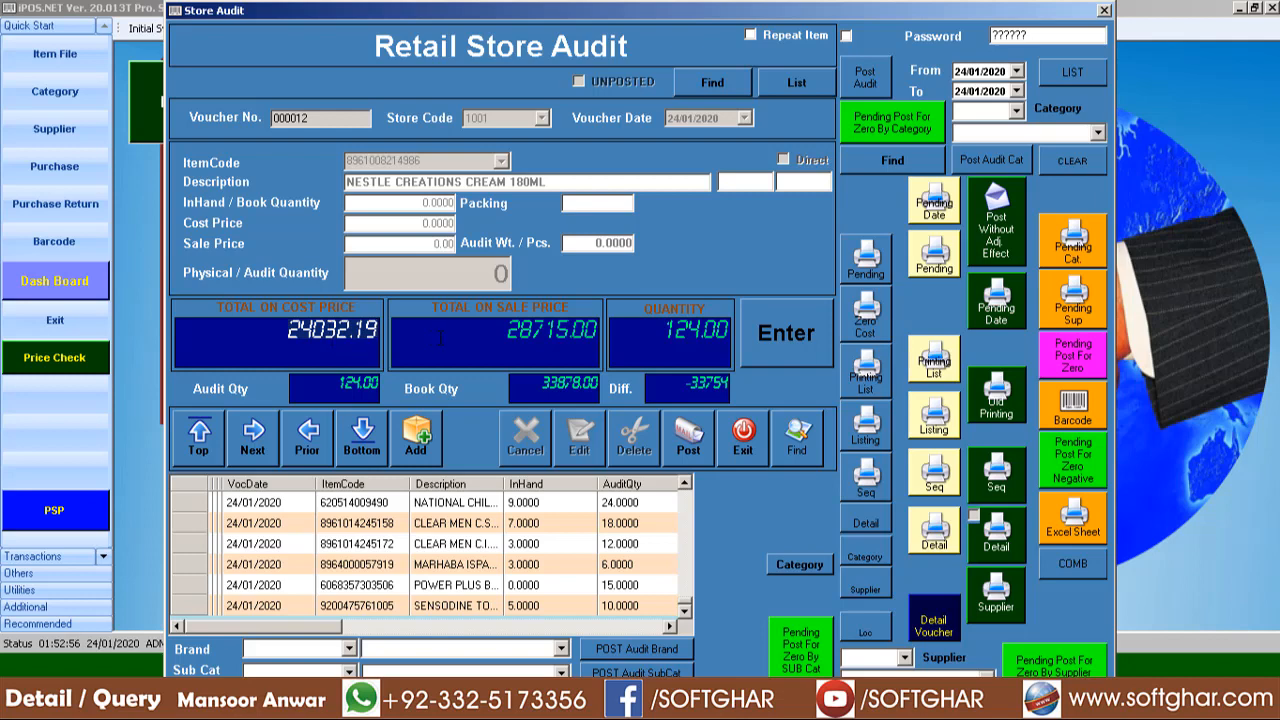
left_click_drag(507, 331, 603, 331)
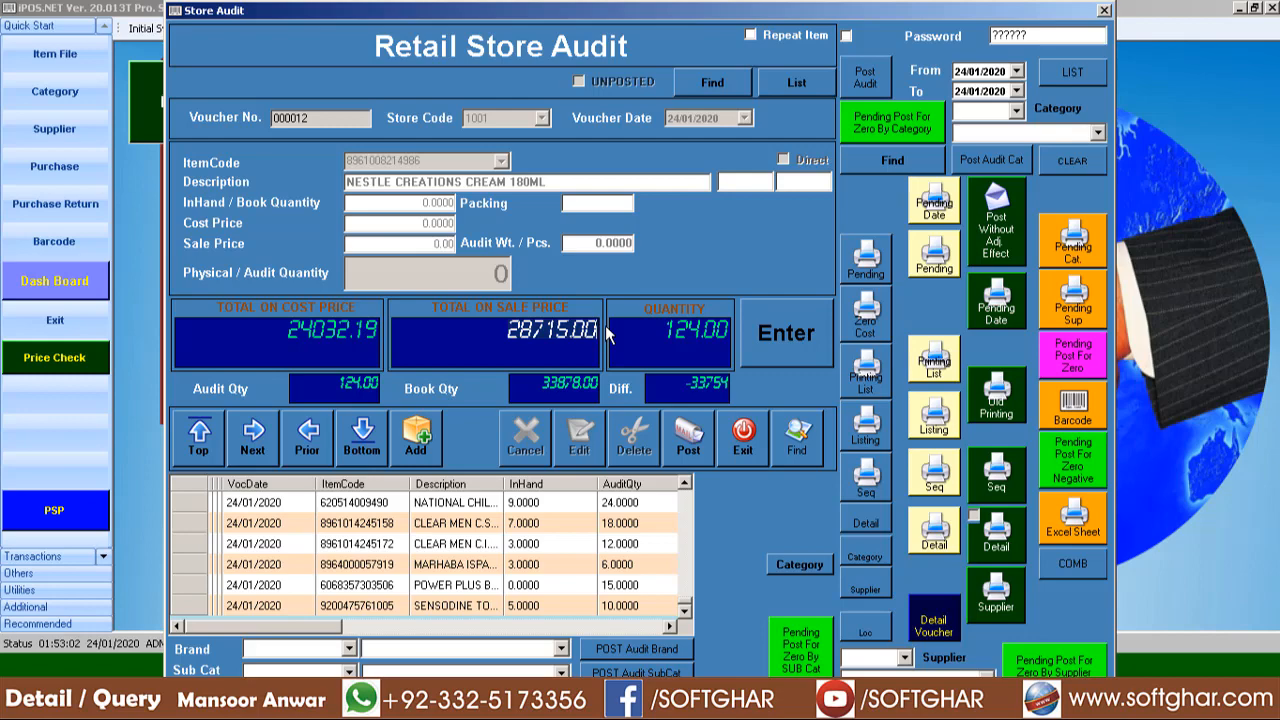
Paste the audit form screenshot into a new Paint image via mspaint, then return to iPOS.NET
key("super+r")
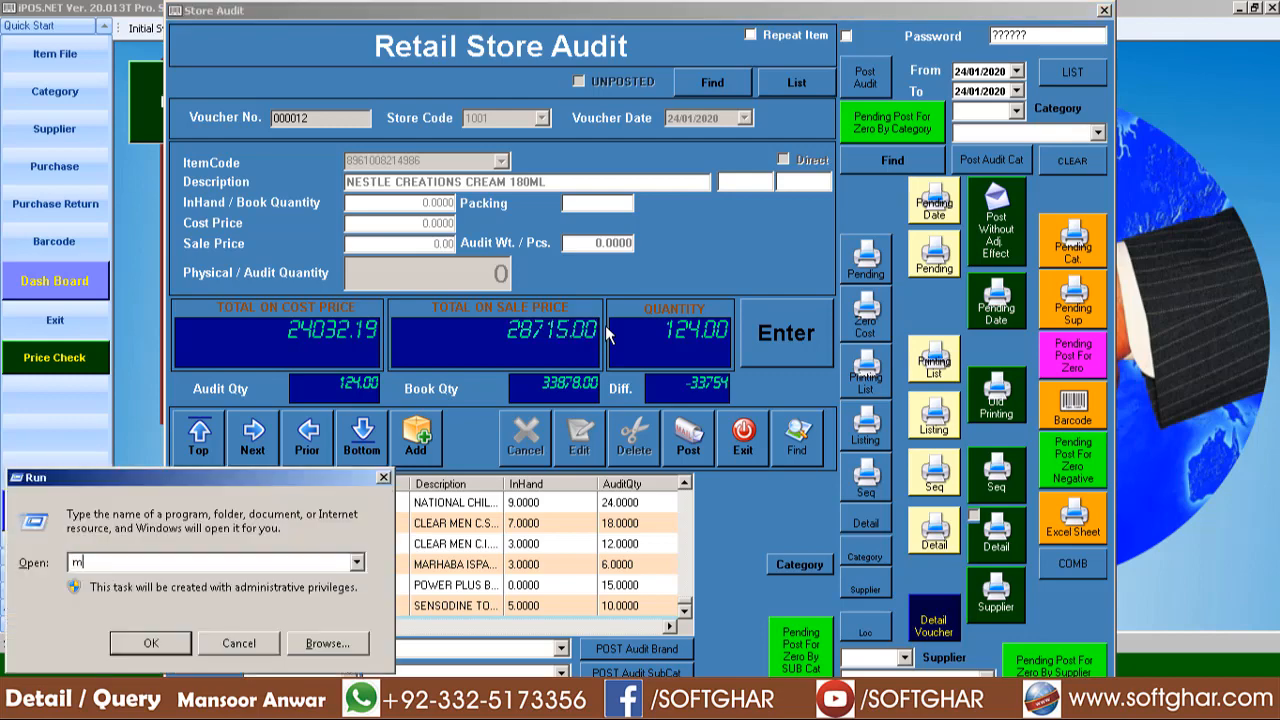
key("Return")
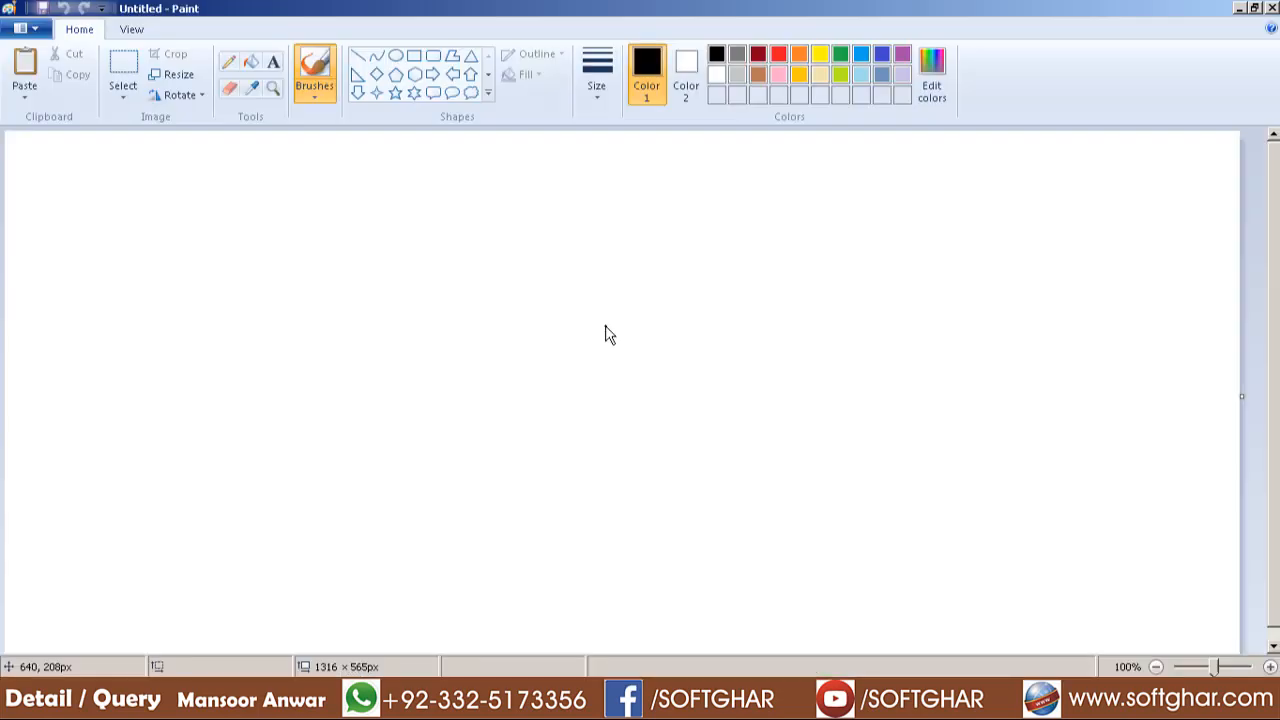
key("ctrl+v")
scroll(606, 330, "down", 2)
scroll(602, 333, "up", 1)
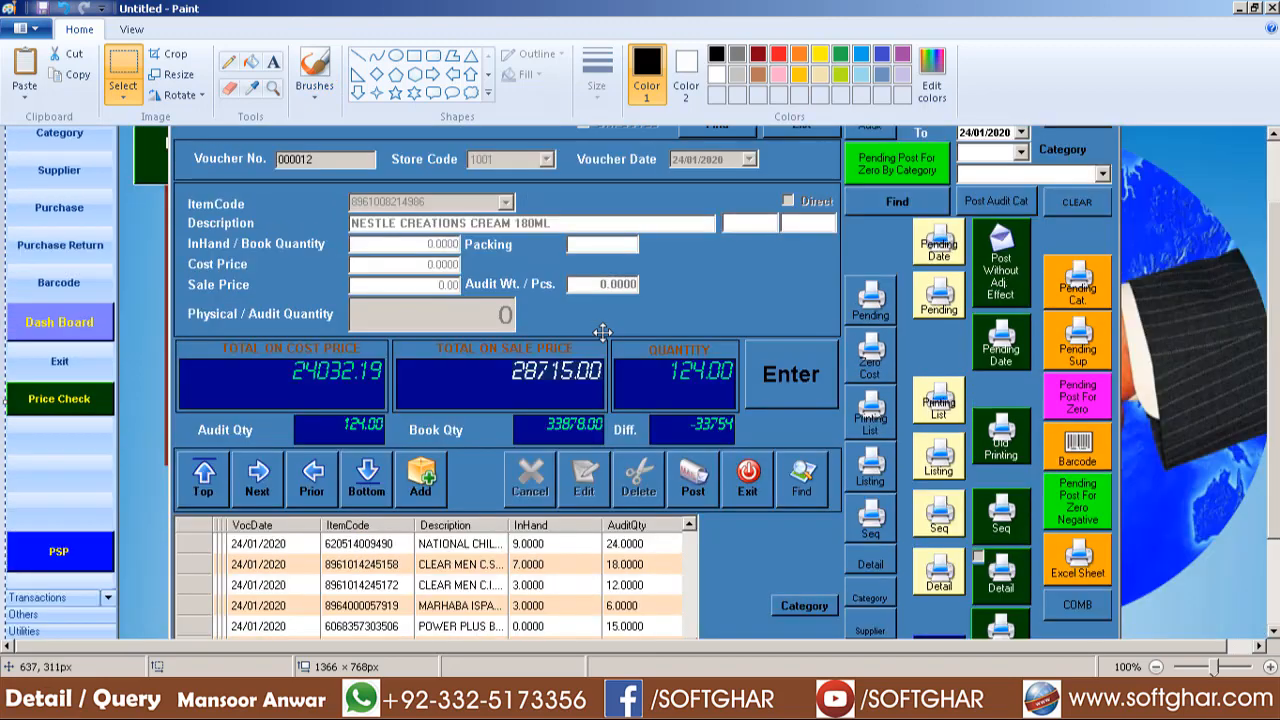
left_click(534, 702)
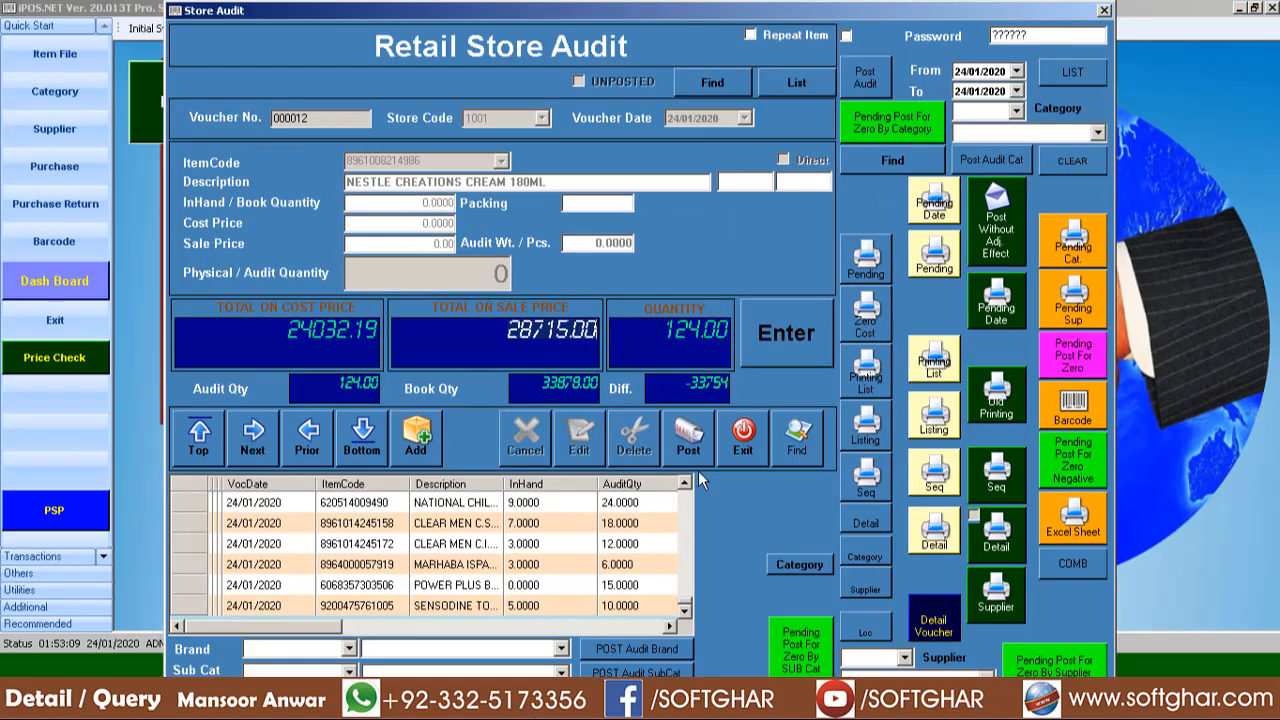
Post the audit counts, adding the exported records and generating voucher 000012
left_click(872, 88)
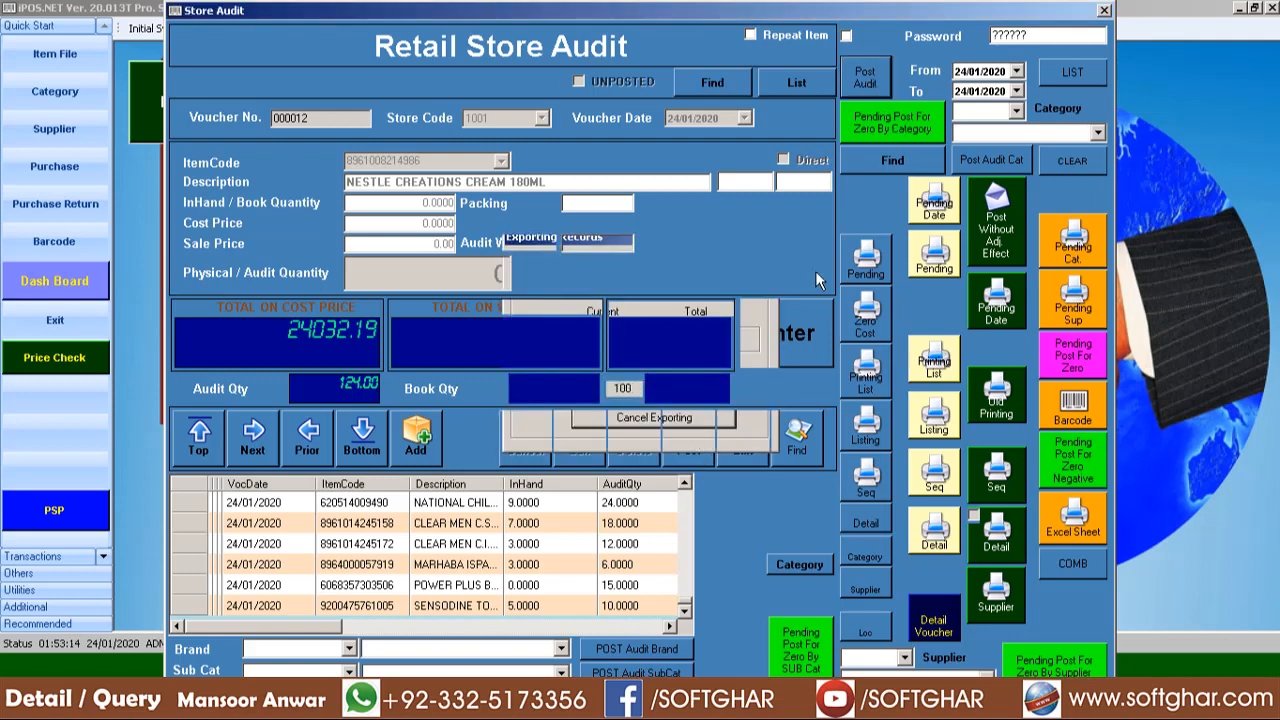
left_click(692, 401)
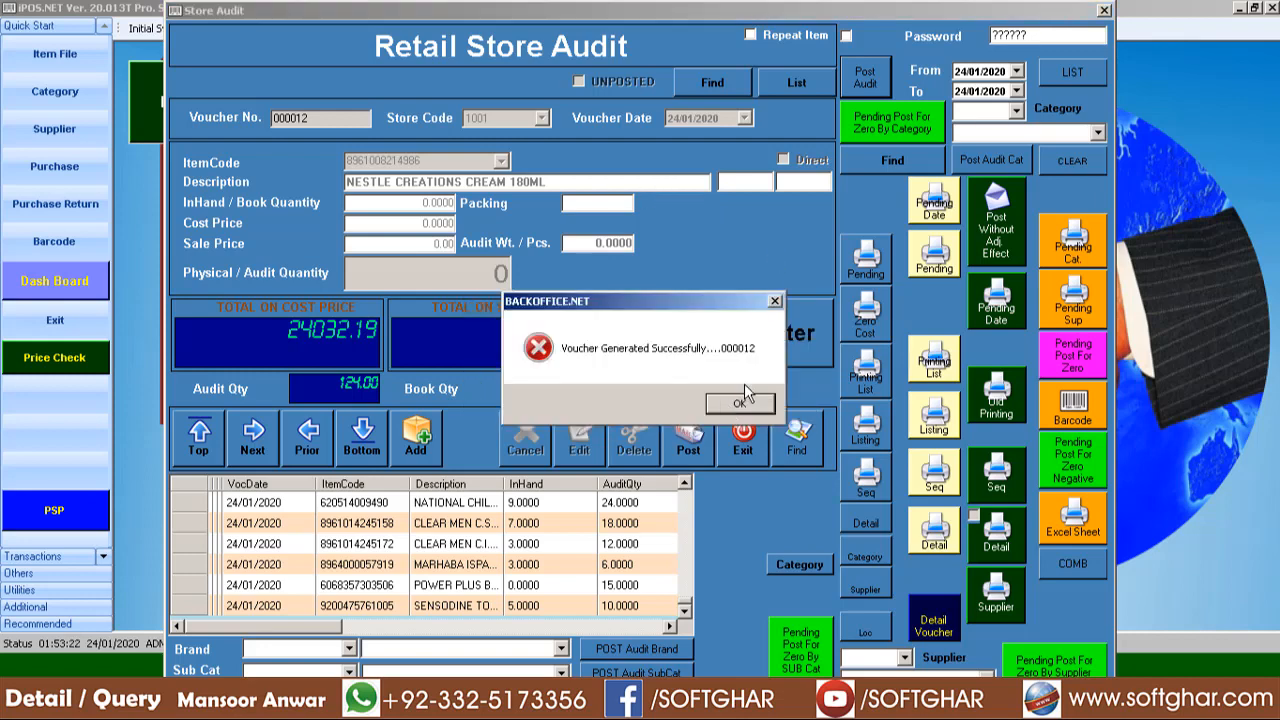
left_click(741, 403)
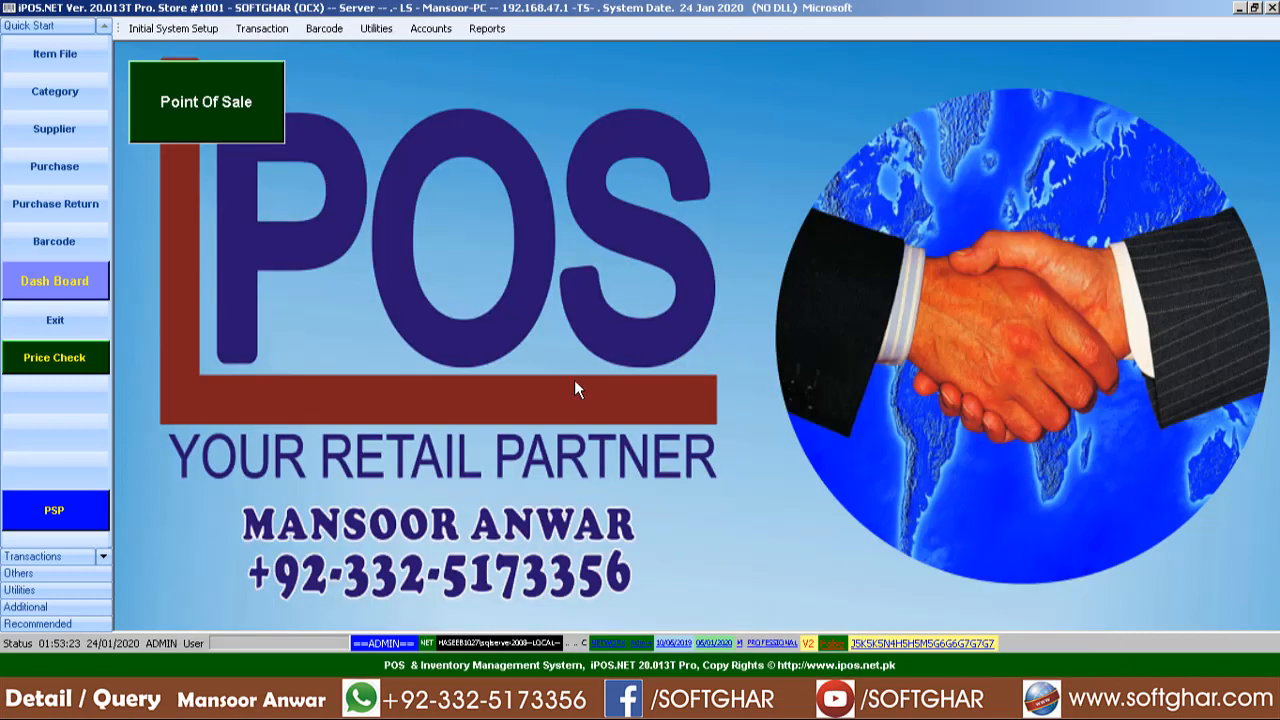
Run Utilities > Posting > Posting until it reports successful completion
left_click(378, 30)
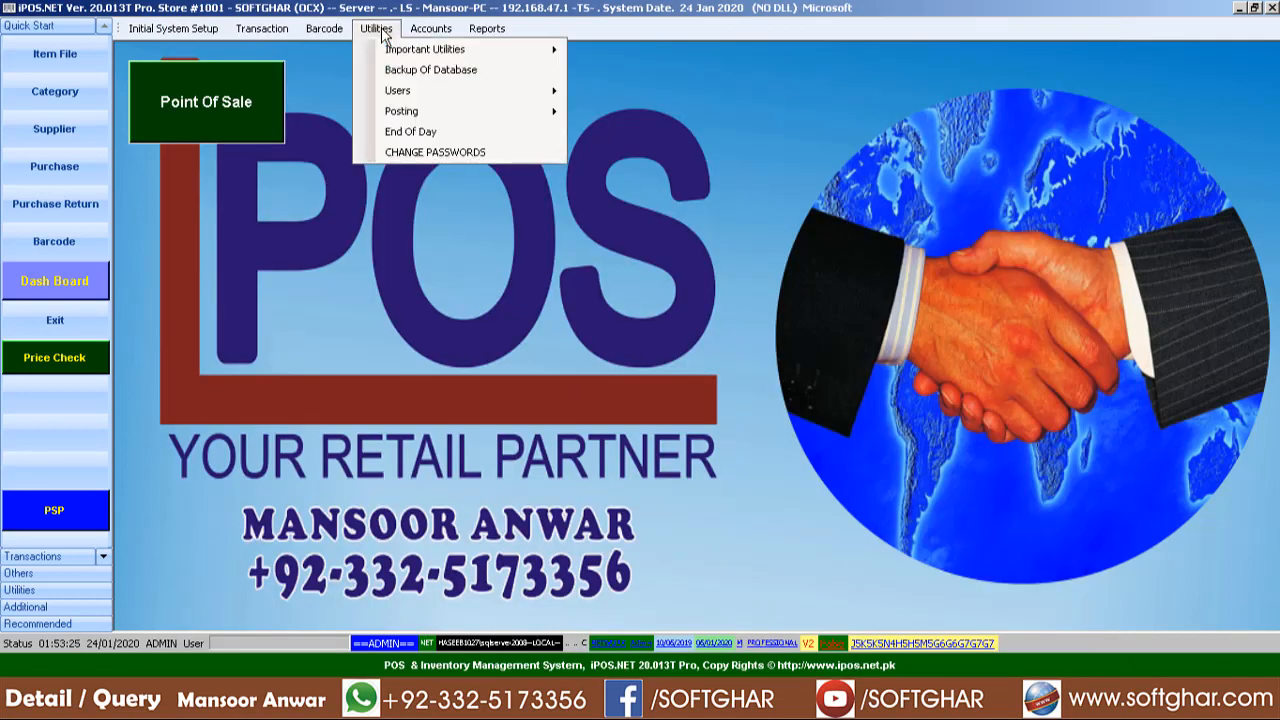
mouse_move(432, 110)
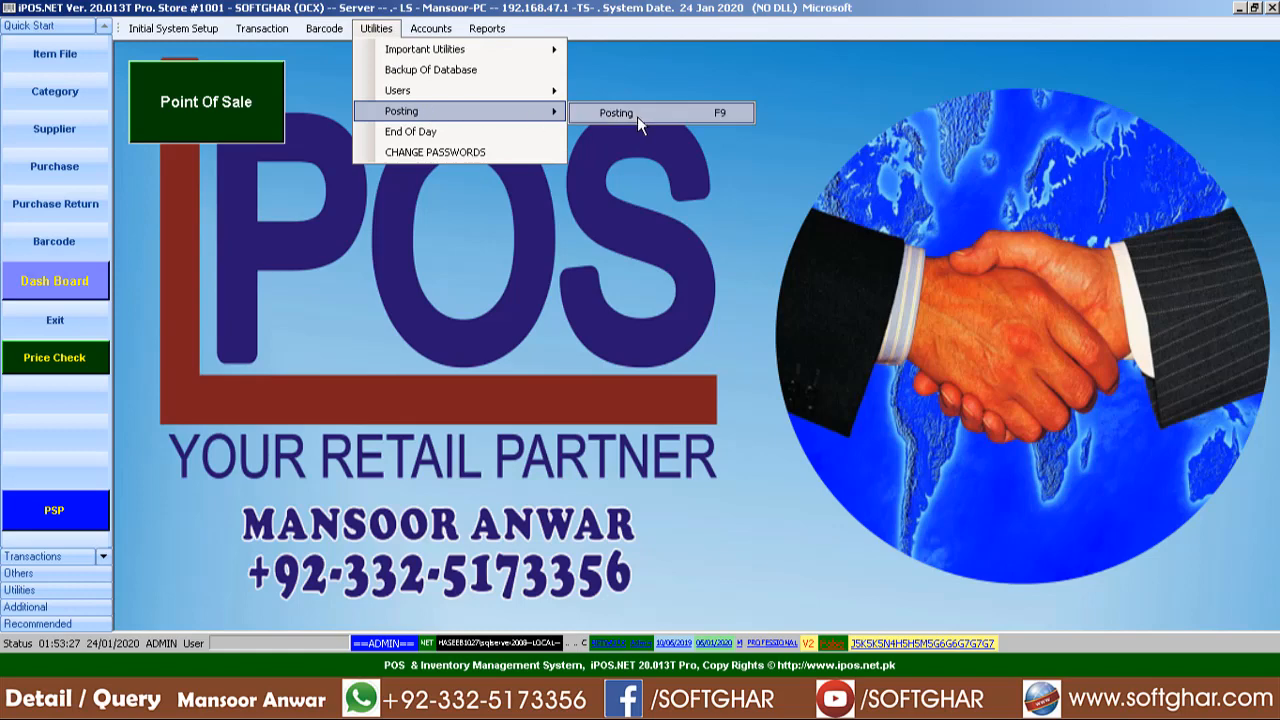
left_click(640, 114)
left_click(563, 324)
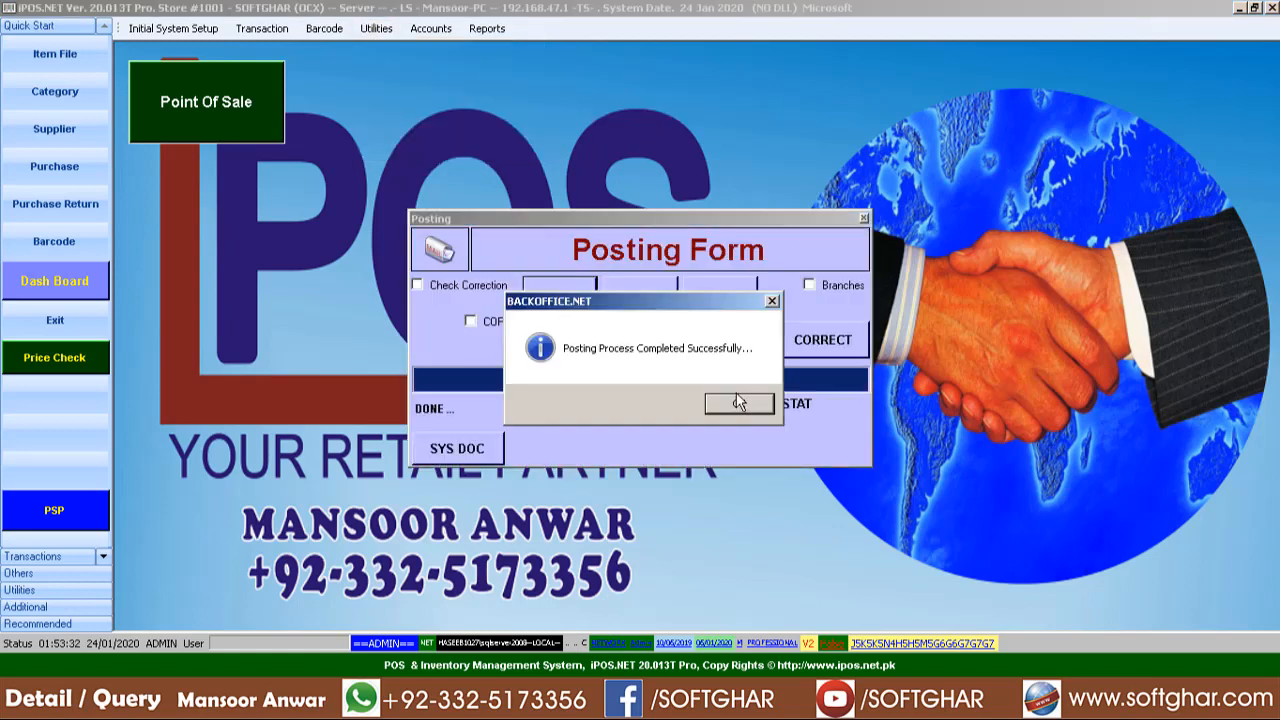
left_click(737, 401)
Preview the Present Stock Position report from Reports > Stock Position
left_click(477, 28)
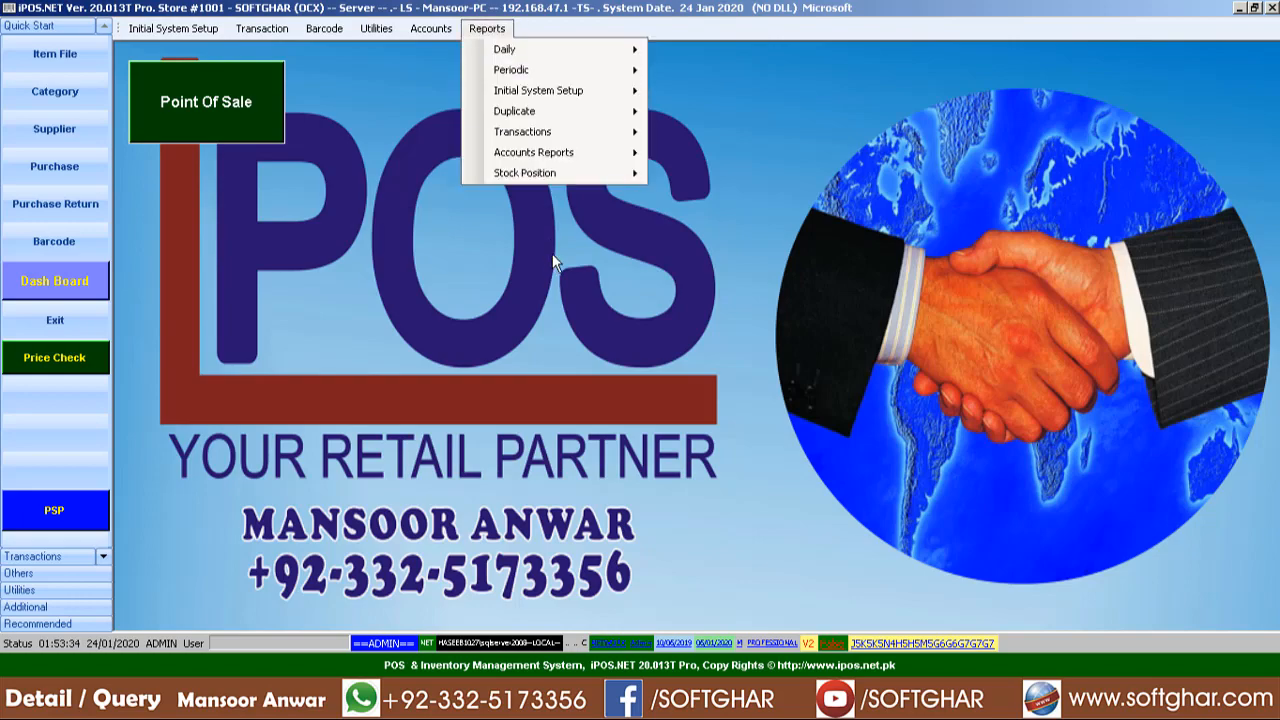
mouse_move(590, 174)
left_click(705, 178)
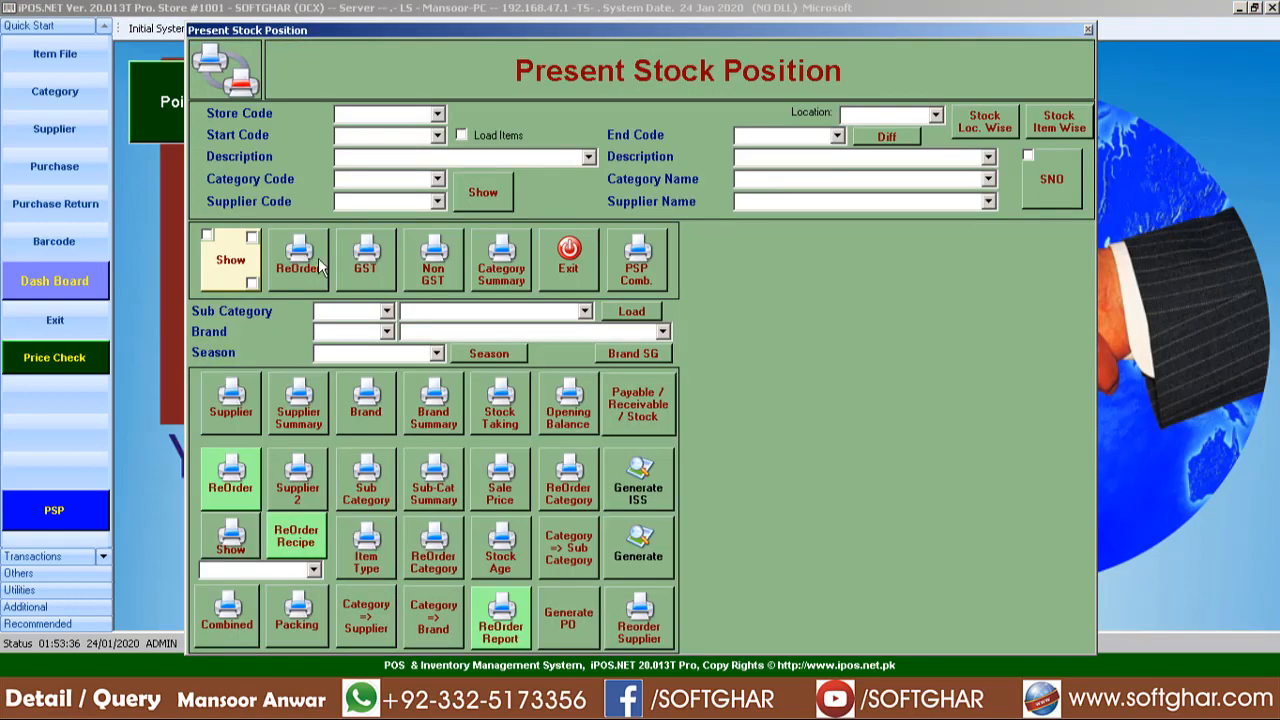
left_click(238, 262)
left_click(733, 469)
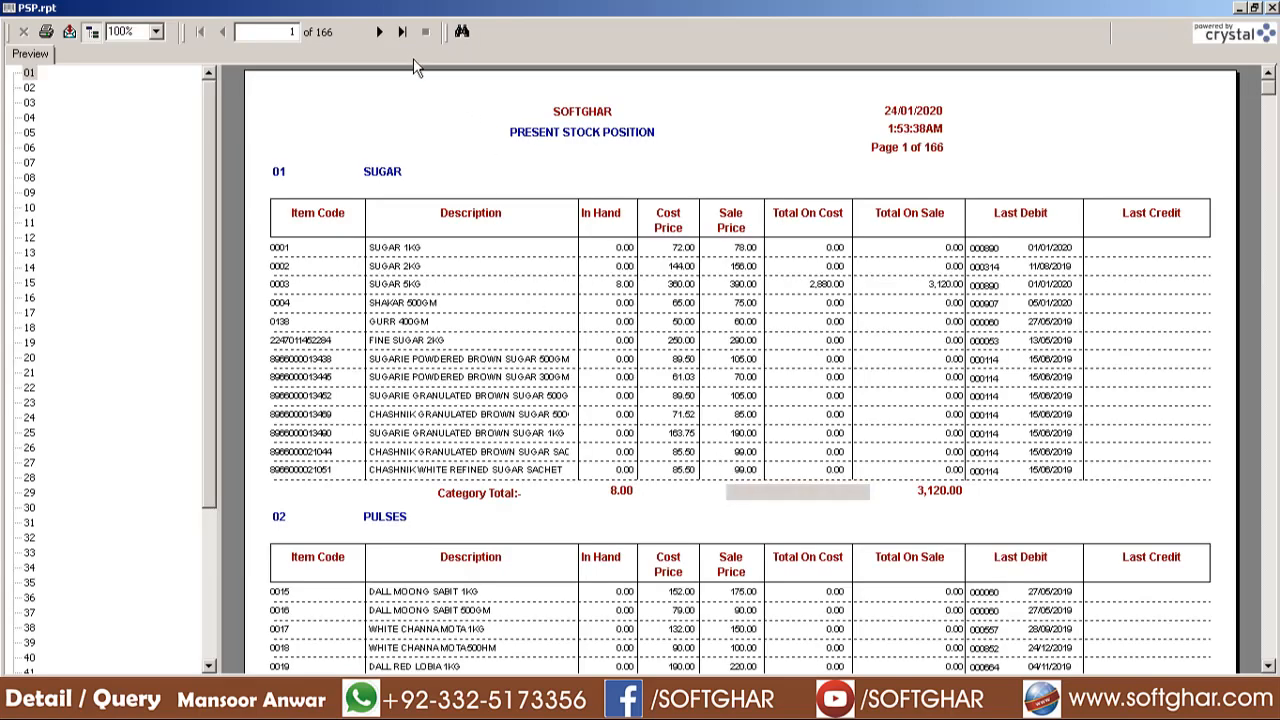
Verify the last page's grand totals of 124.00 quantity and 28,715.00 sale value, then close the preview
left_click(402, 31)
scroll(752, 537, "down", 3)
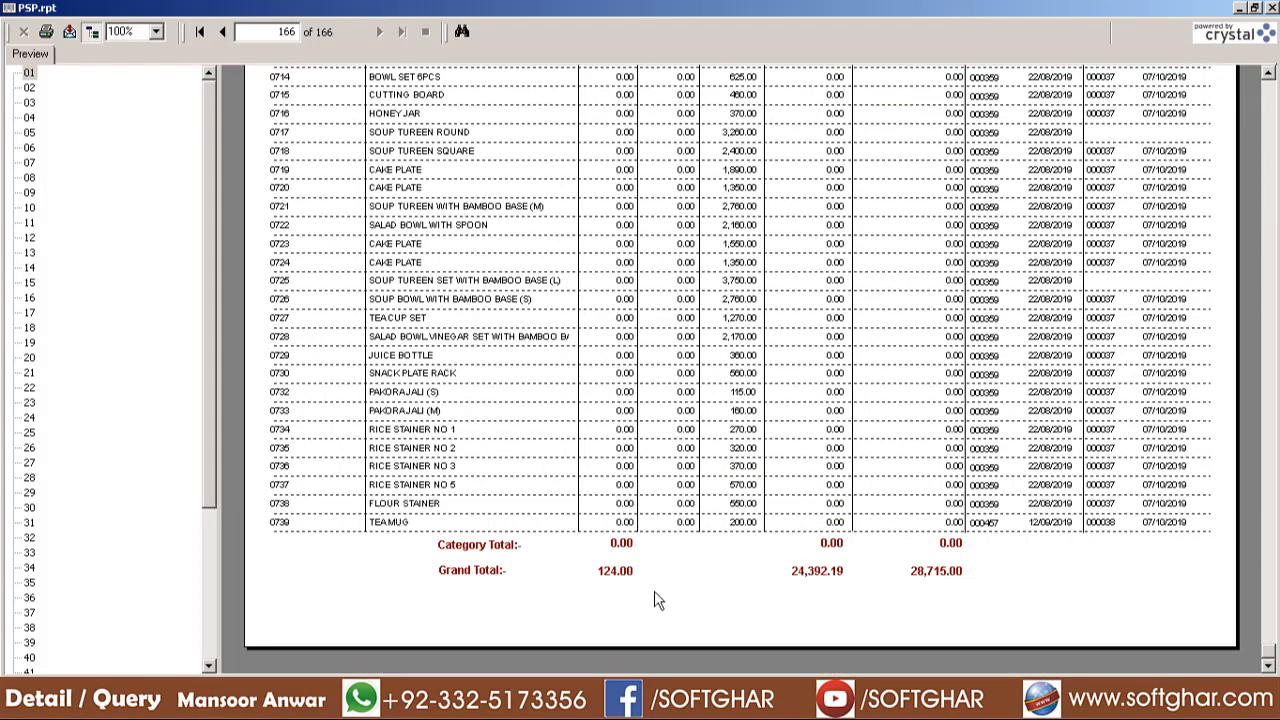
left_click(620, 576)
left_click(1239, 8)
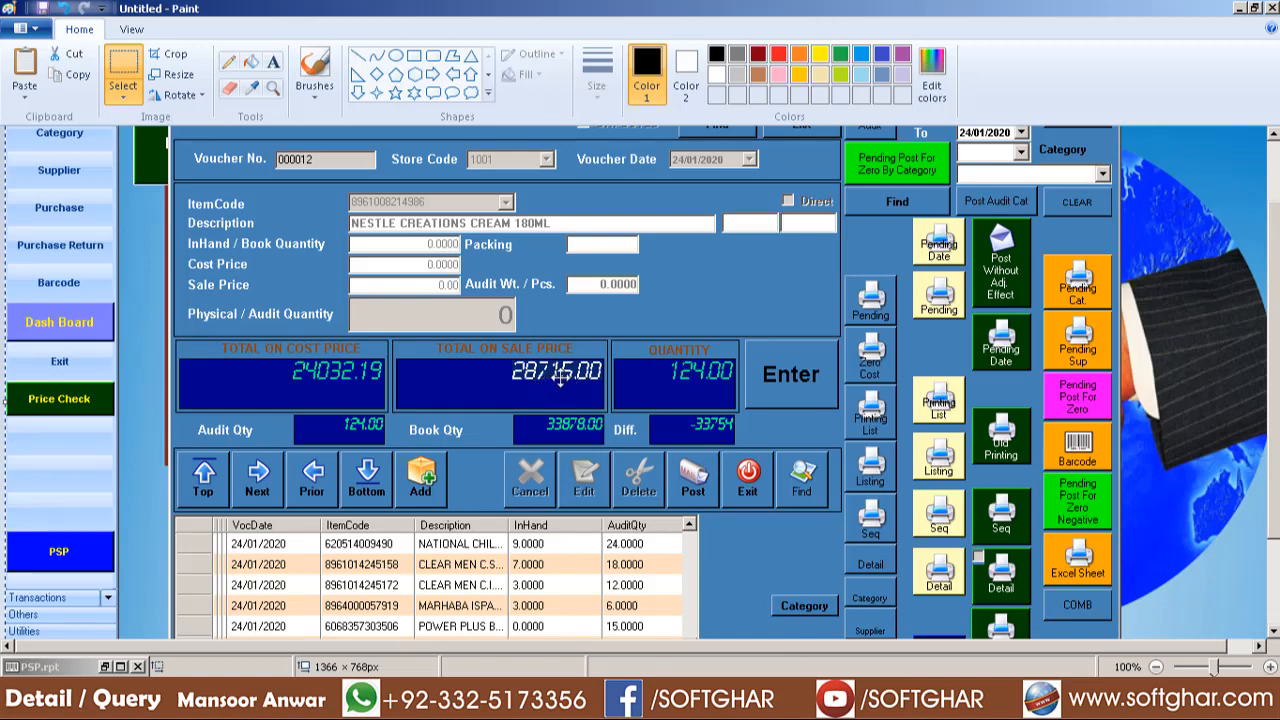
key("alt+Tab")
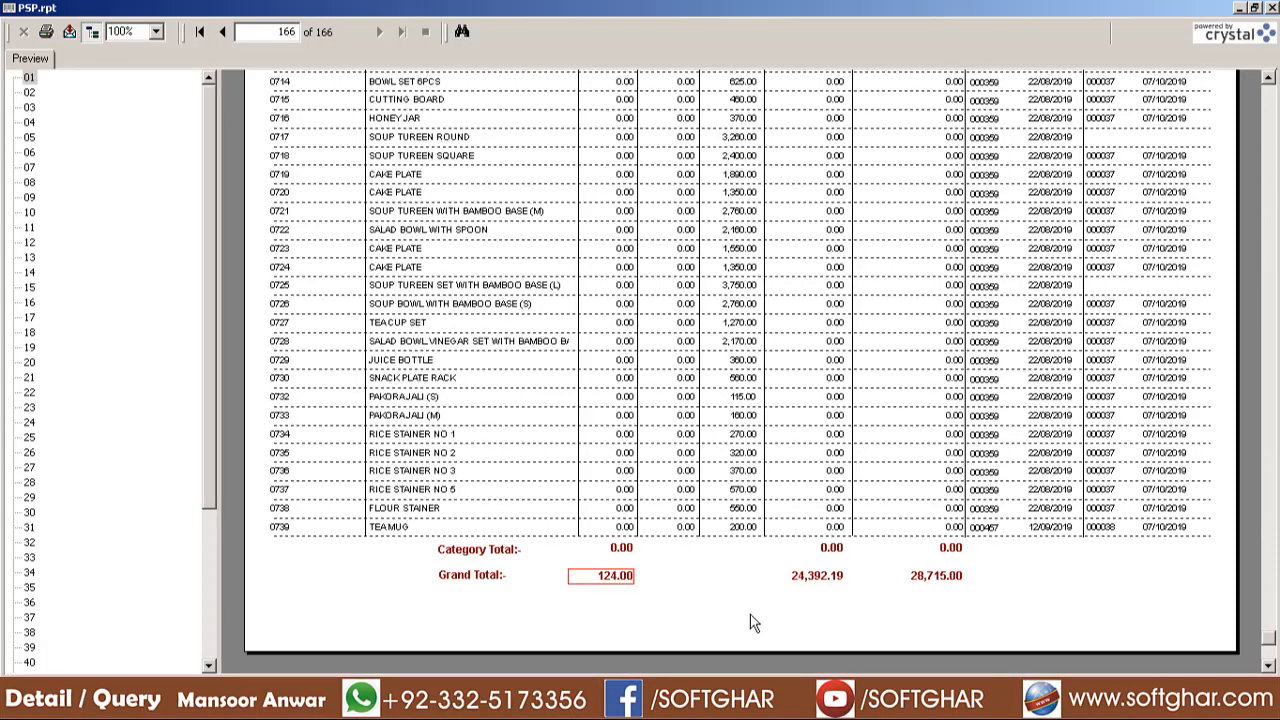
left_click(928, 588)
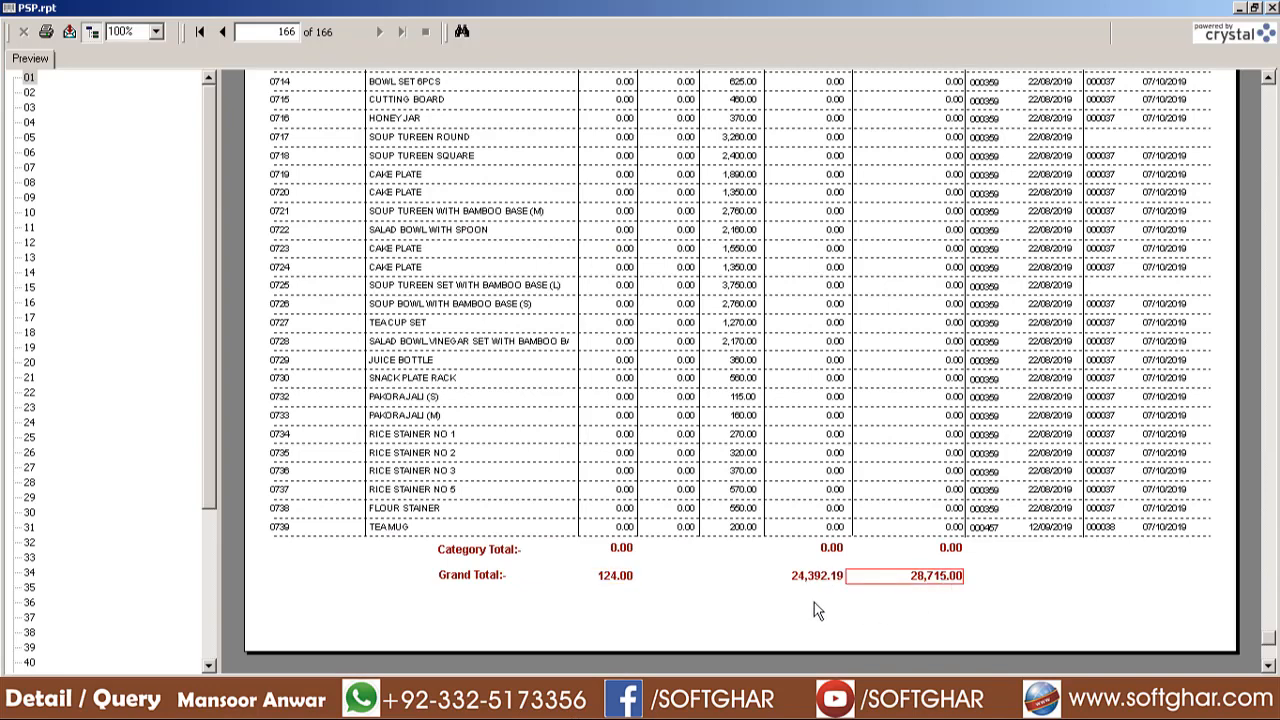
left_click(1272, 8)
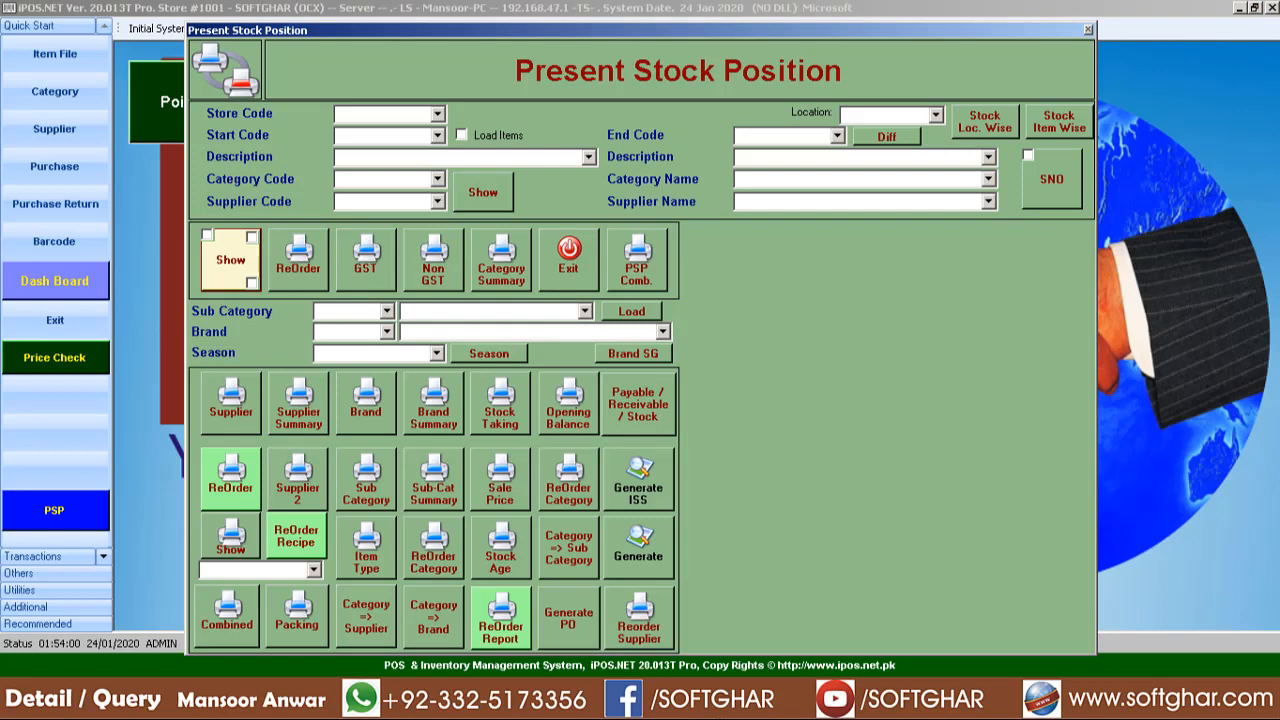
key("alt+Tab")
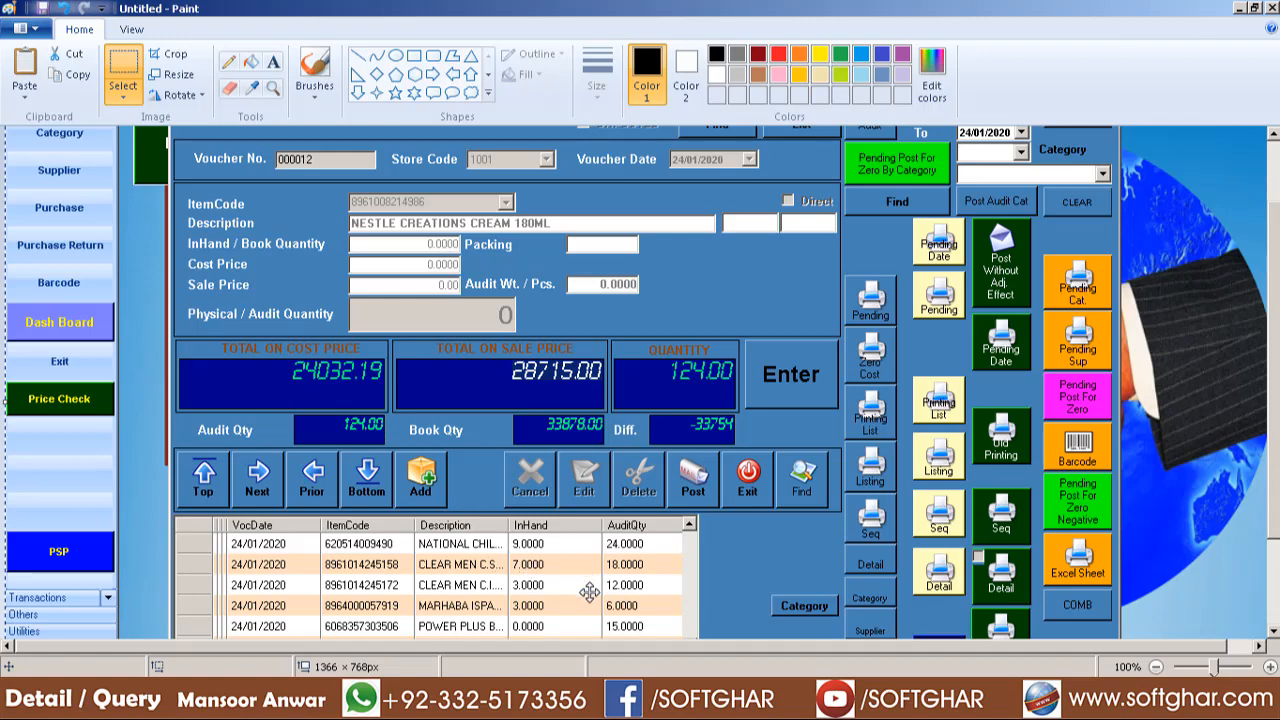
scroll(610, 610, "down", 3)
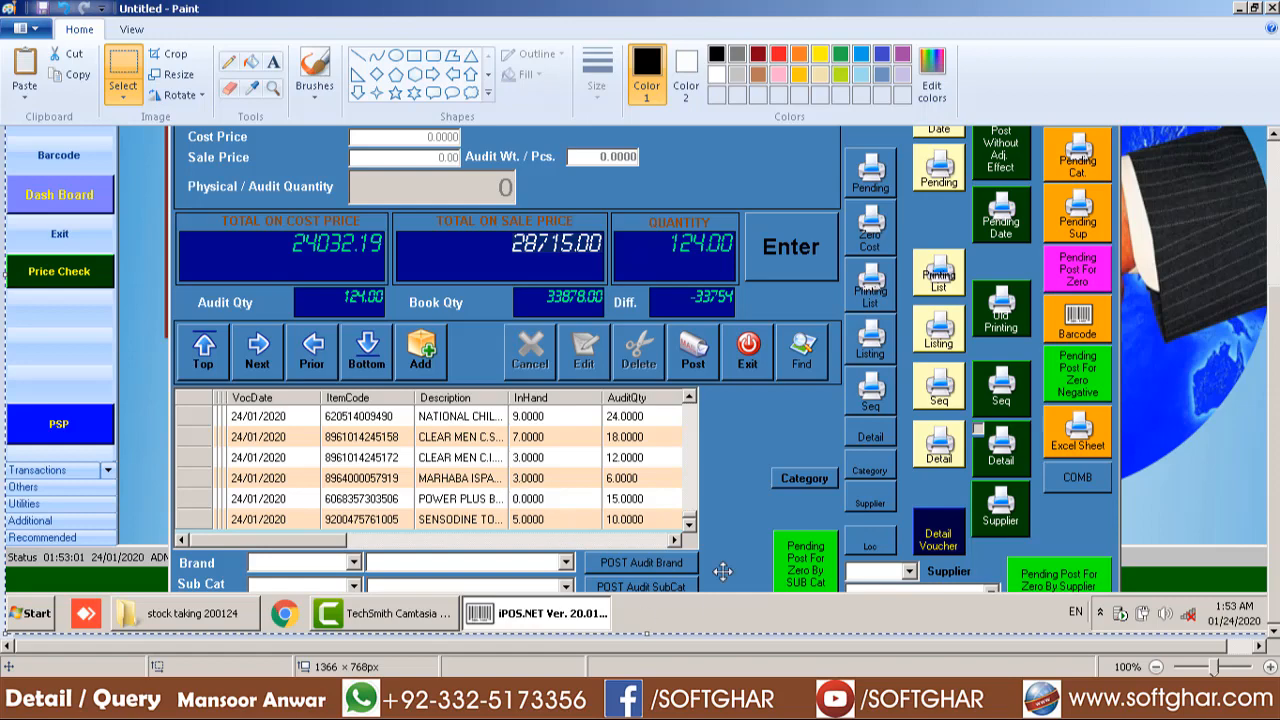
scroll(673, 583, "up", 4)
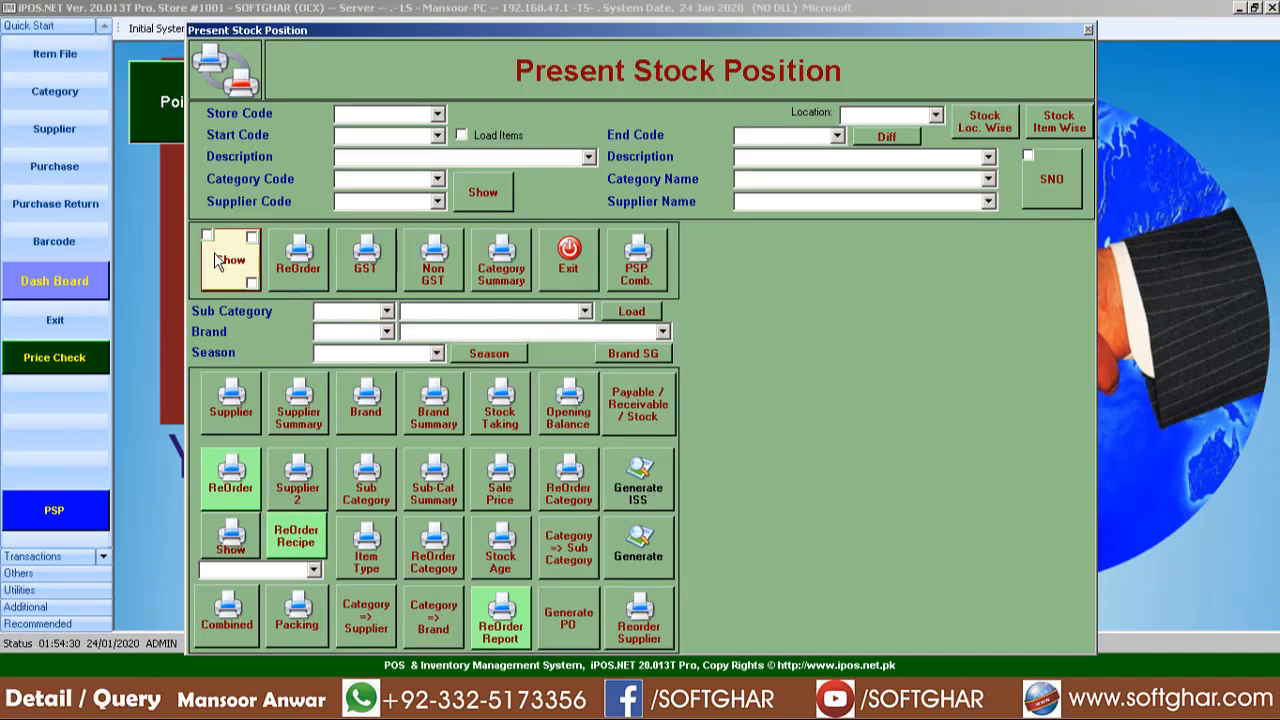
Re-preview the stock position report, then unlock Store Audit with the password and list vouchers 000001–000012
left_click(219, 260)
left_click(733, 470)
scroll(757, 528, "down", 5)
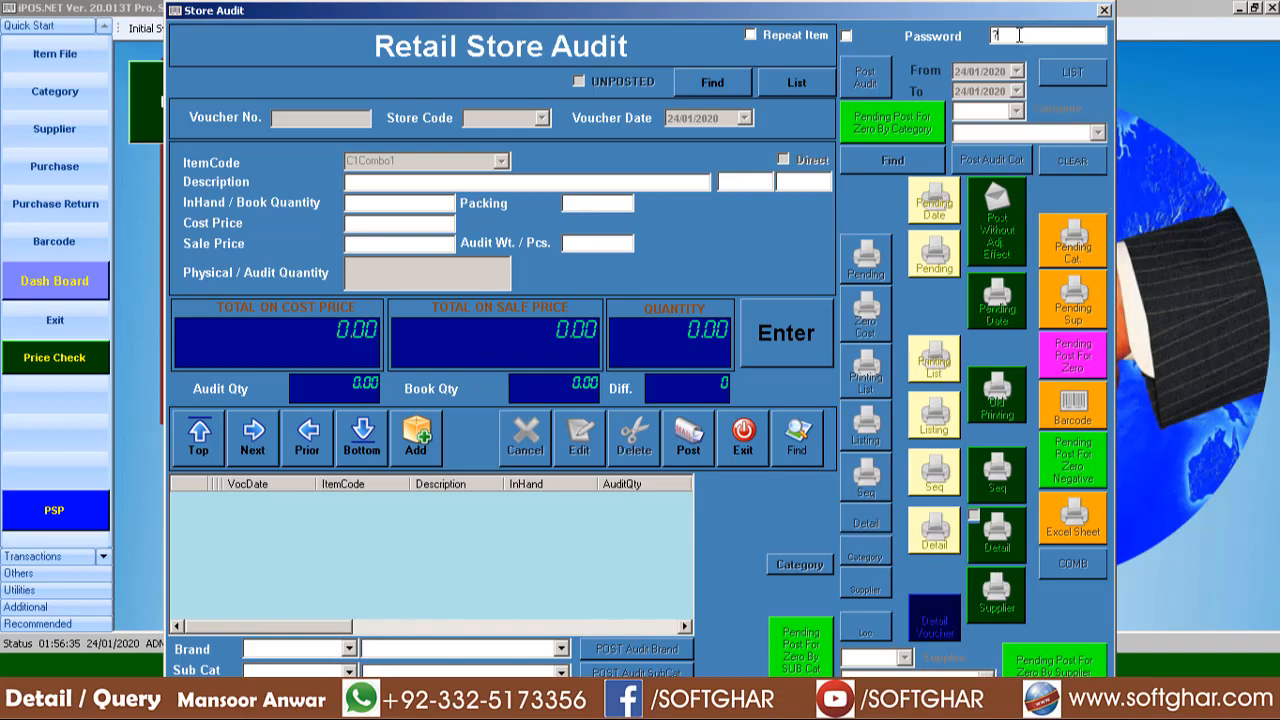
key("Return")
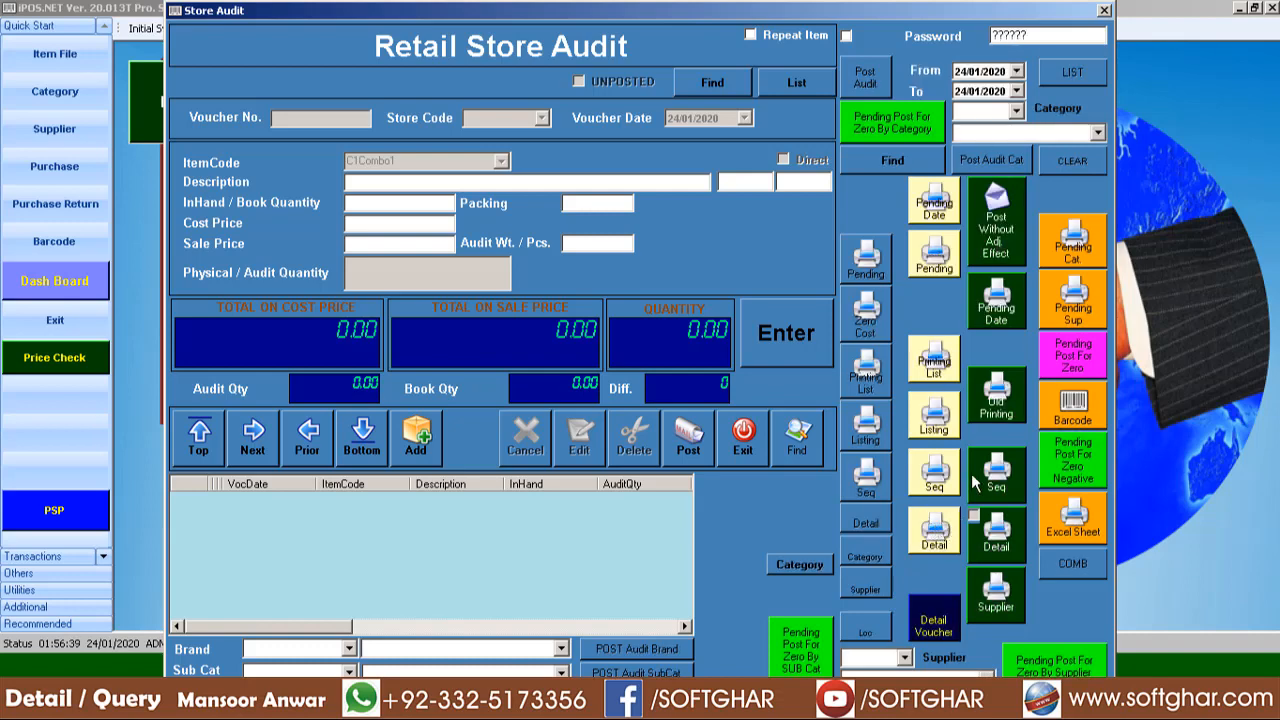
left_click(1071, 75)
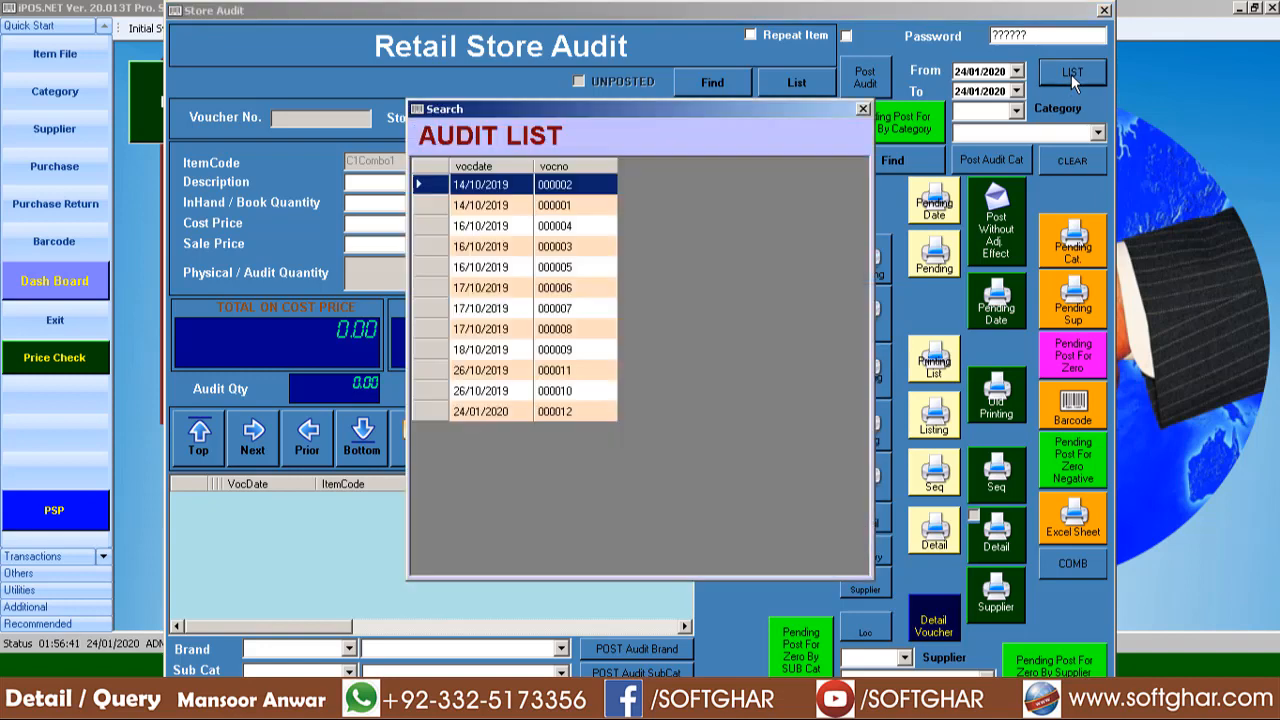
Load voucher 000006 dated 17/10/2019 and preview its detailed posted comparison report
left_click(474, 289)
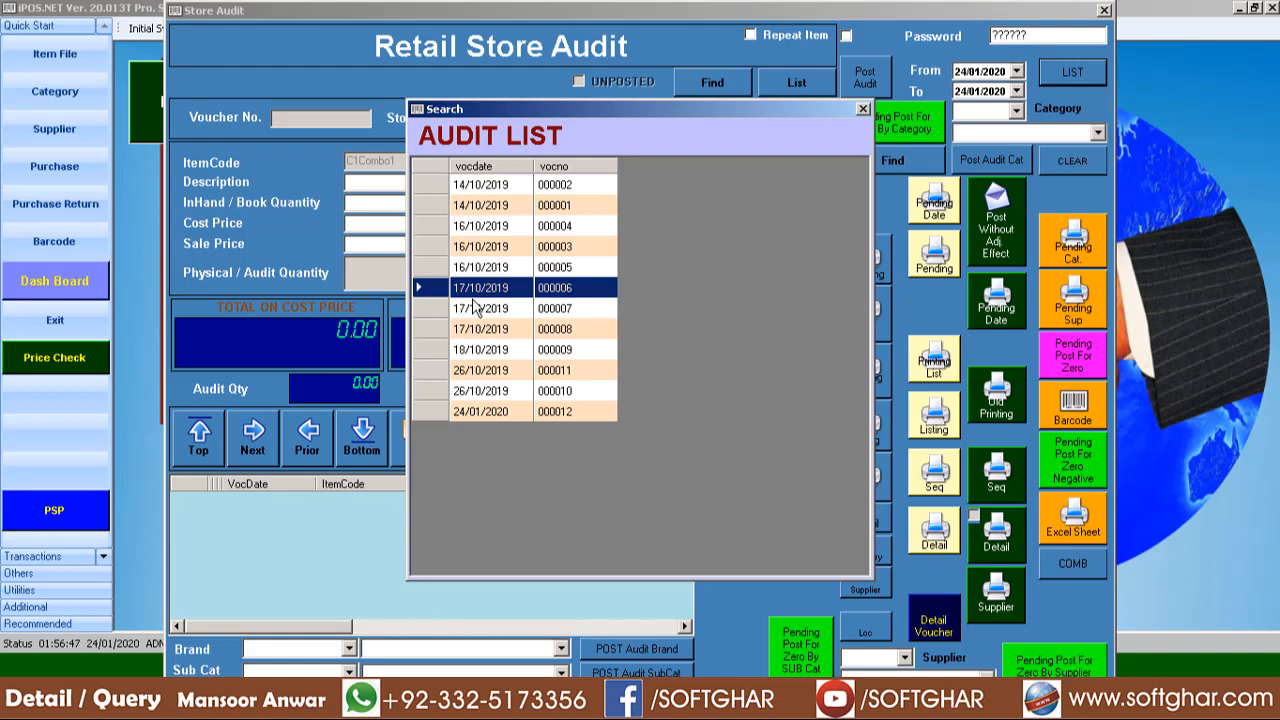
left_click(863, 108)
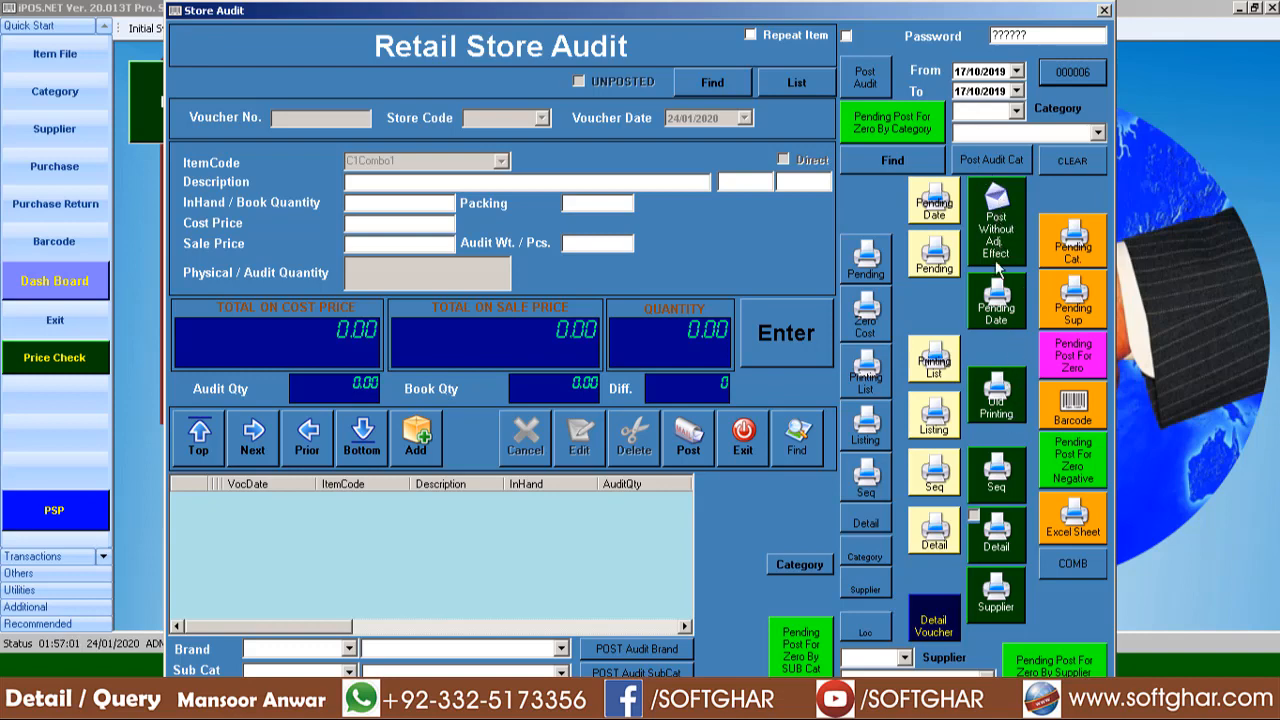
left_click(1010, 560)
left_click(752, 477)
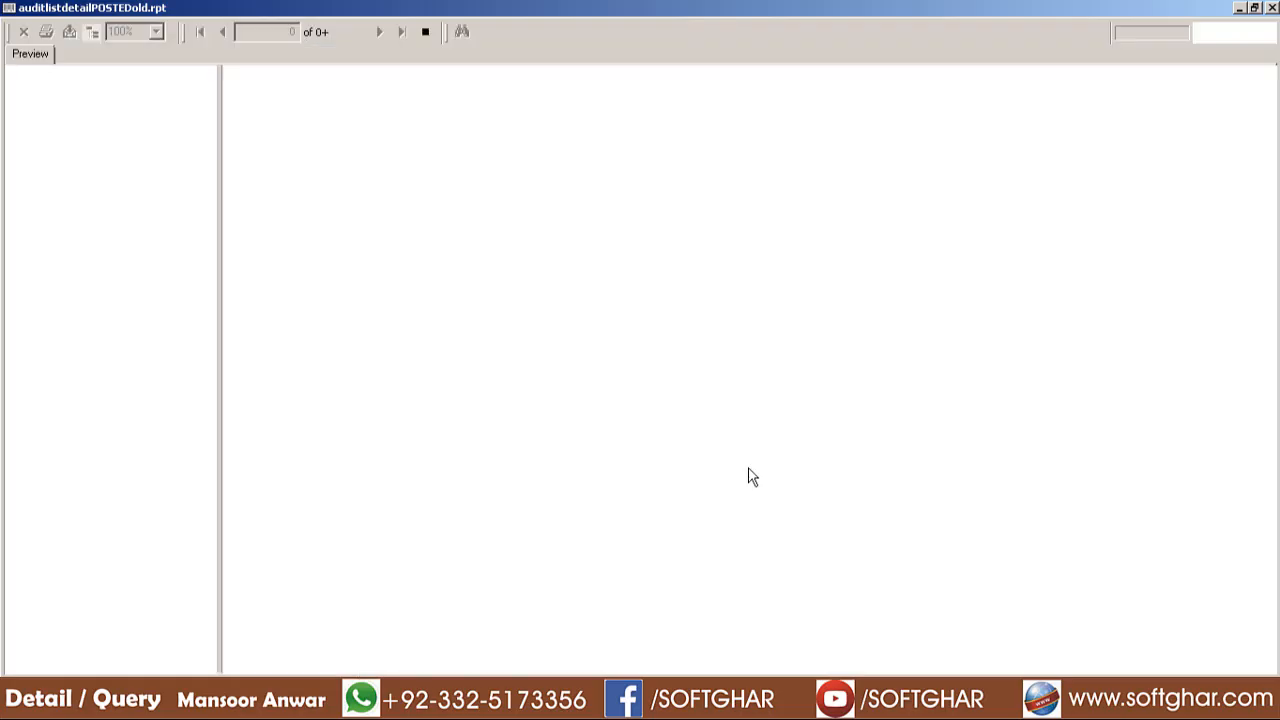
Browse the report's sections for vouchers 000006 to 000008, then pick voucher 000004 from the audit list
left_click(48, 76)
left_click(43, 90)
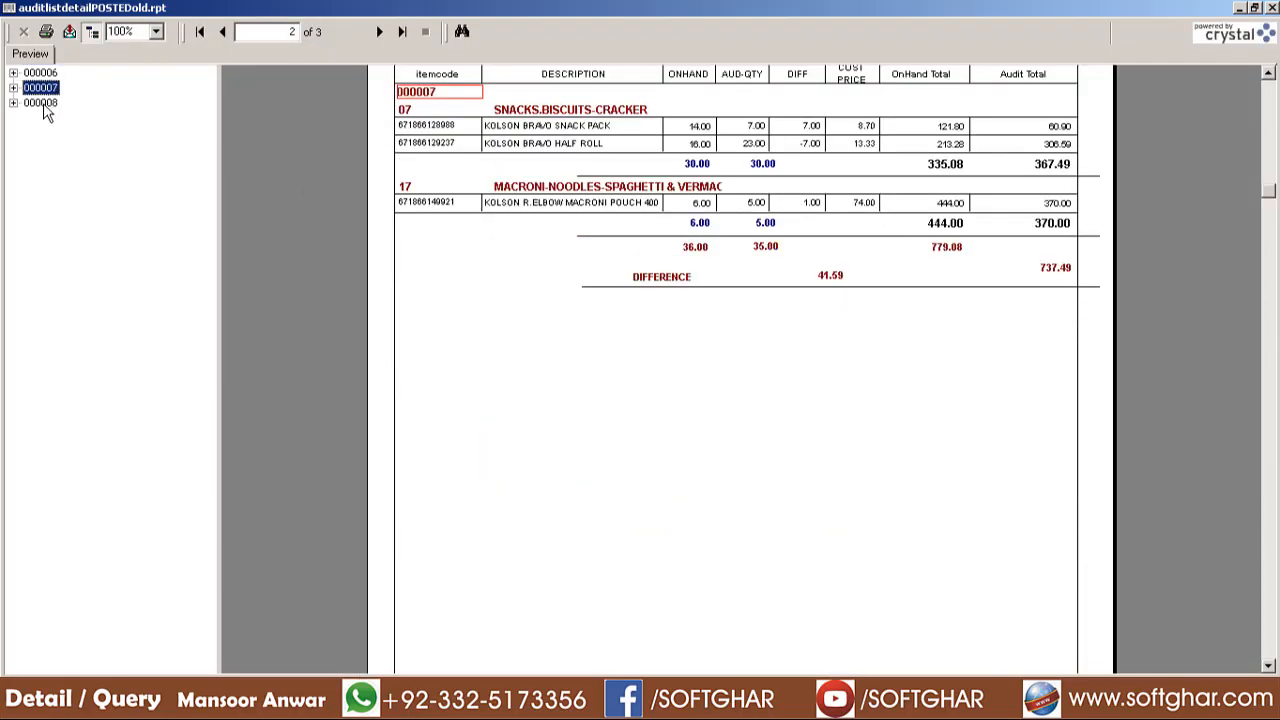
left_click(44, 104)
left_click(44, 77)
left_click(43, 92)
left_click(44, 104)
left_click(43, 89)
left_click(43, 75)
left_click(47, 104)
left_click(43, 88)
left_click(43, 73)
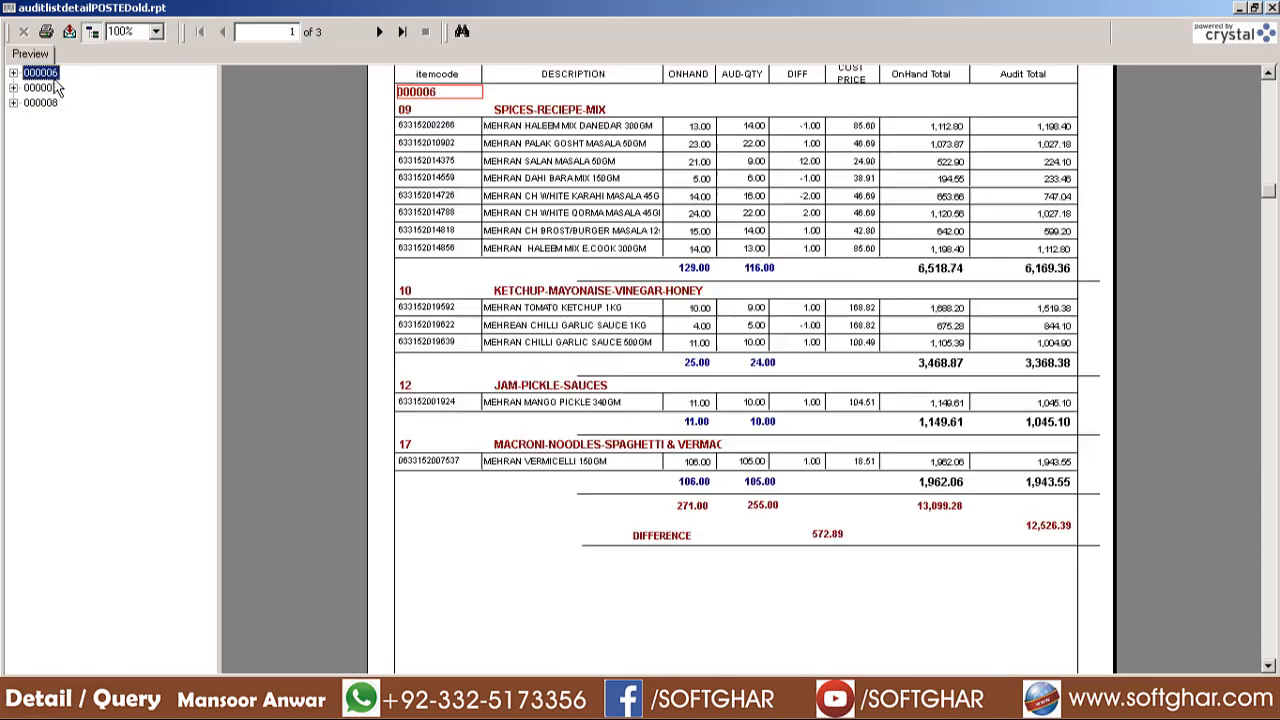
left_click(43, 88)
left_click(47, 104)
left_click(43, 88)
left_click(43, 73)
left_click(43, 88)
left_click(43, 73)
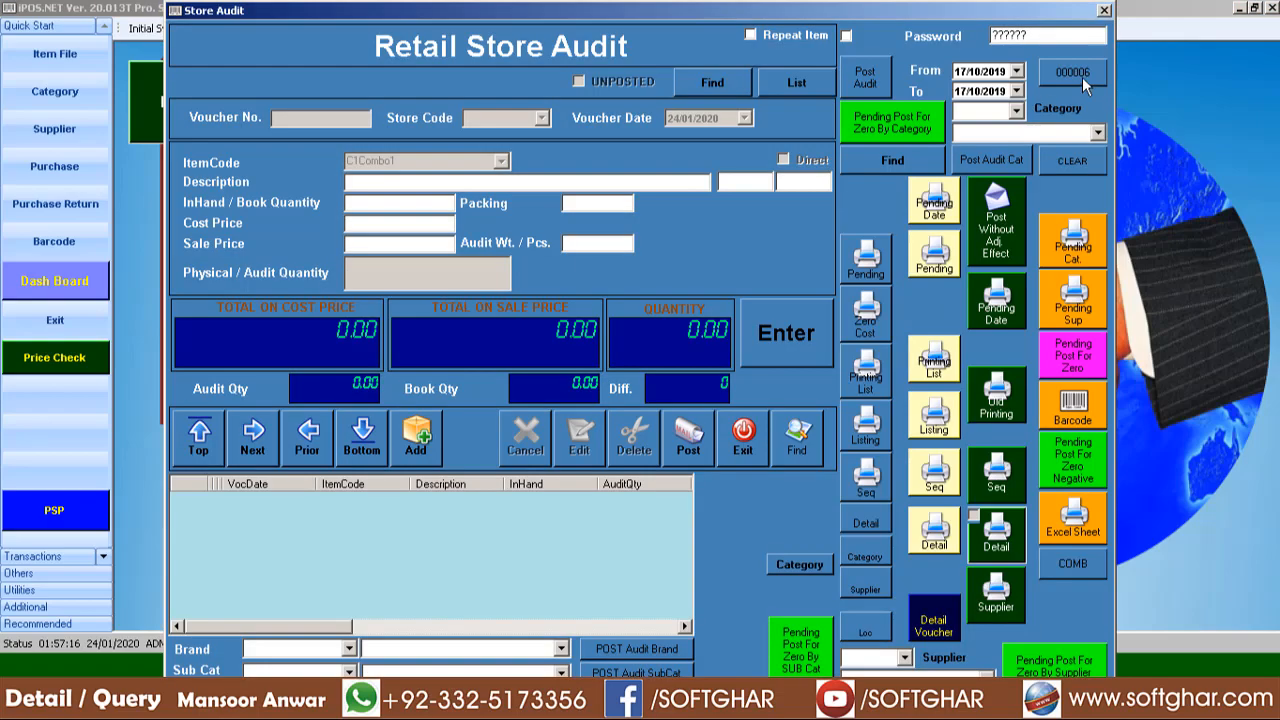
left_click(1082, 77)
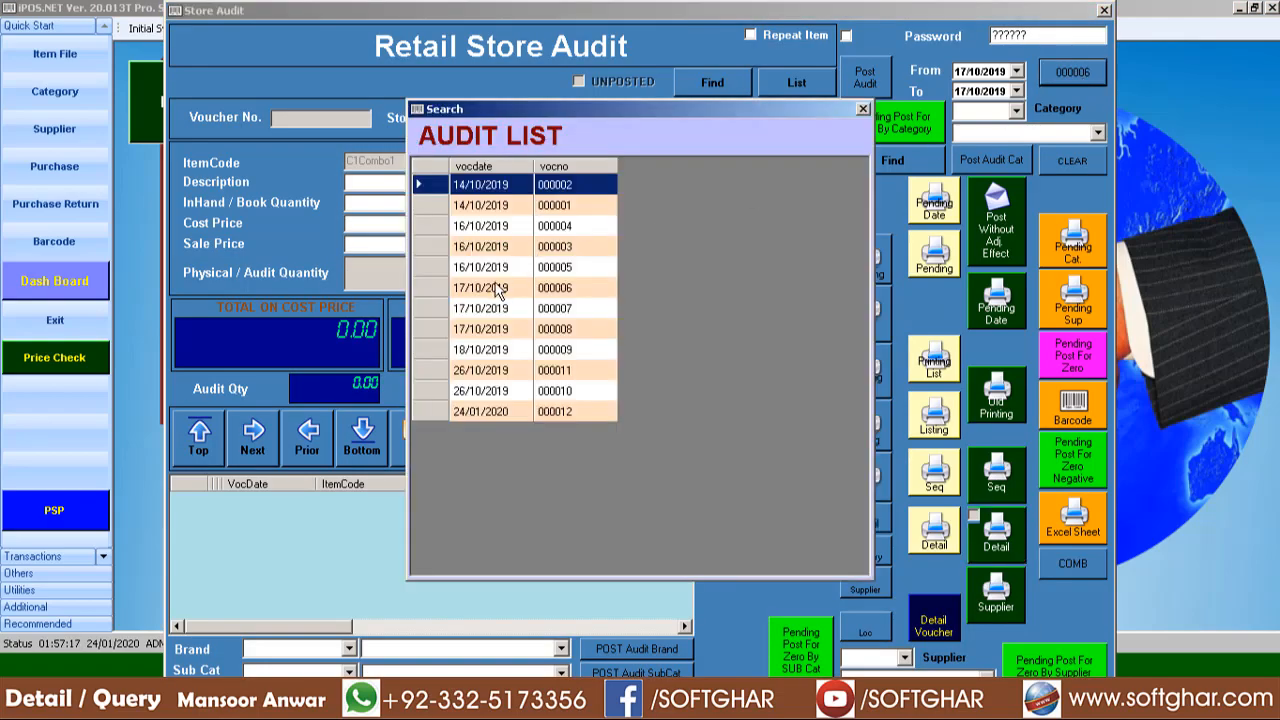
left_click(474, 230)
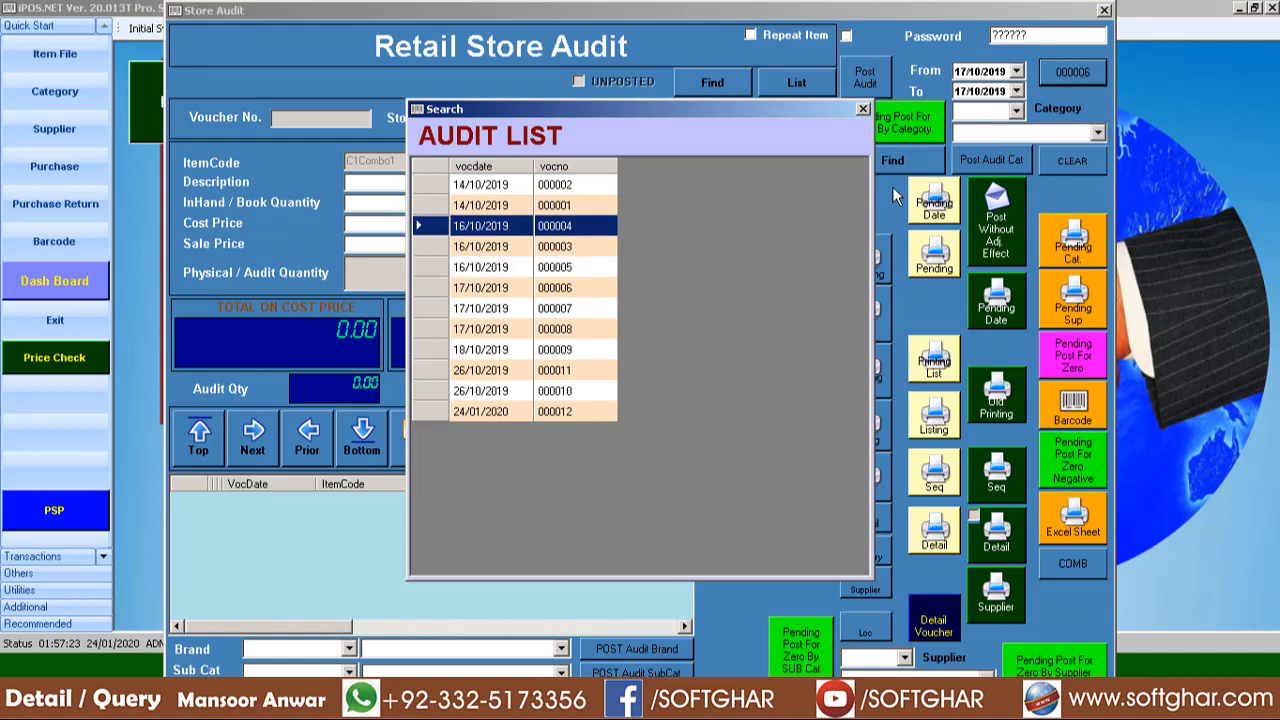
Load voucher 000004, check its detailed report through voucher 000005, then load voucher 000002
left_click(862, 109)
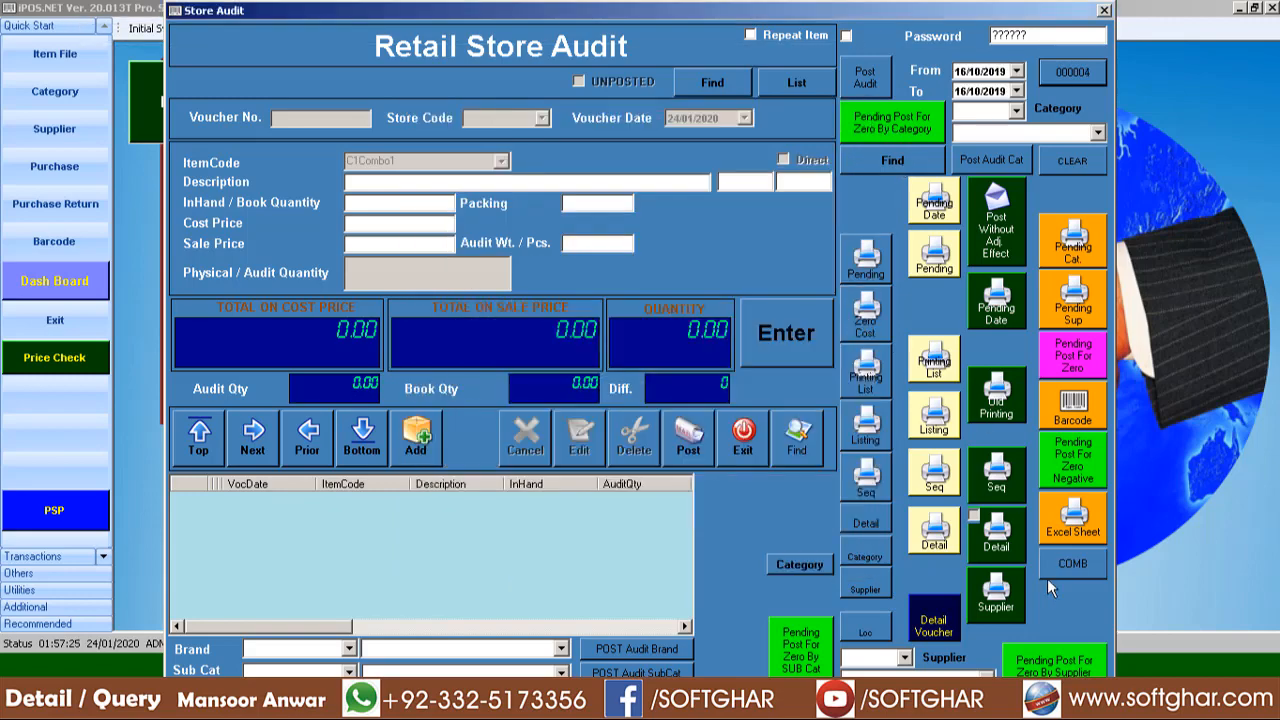
left_click(996, 535)
left_click(733, 468)
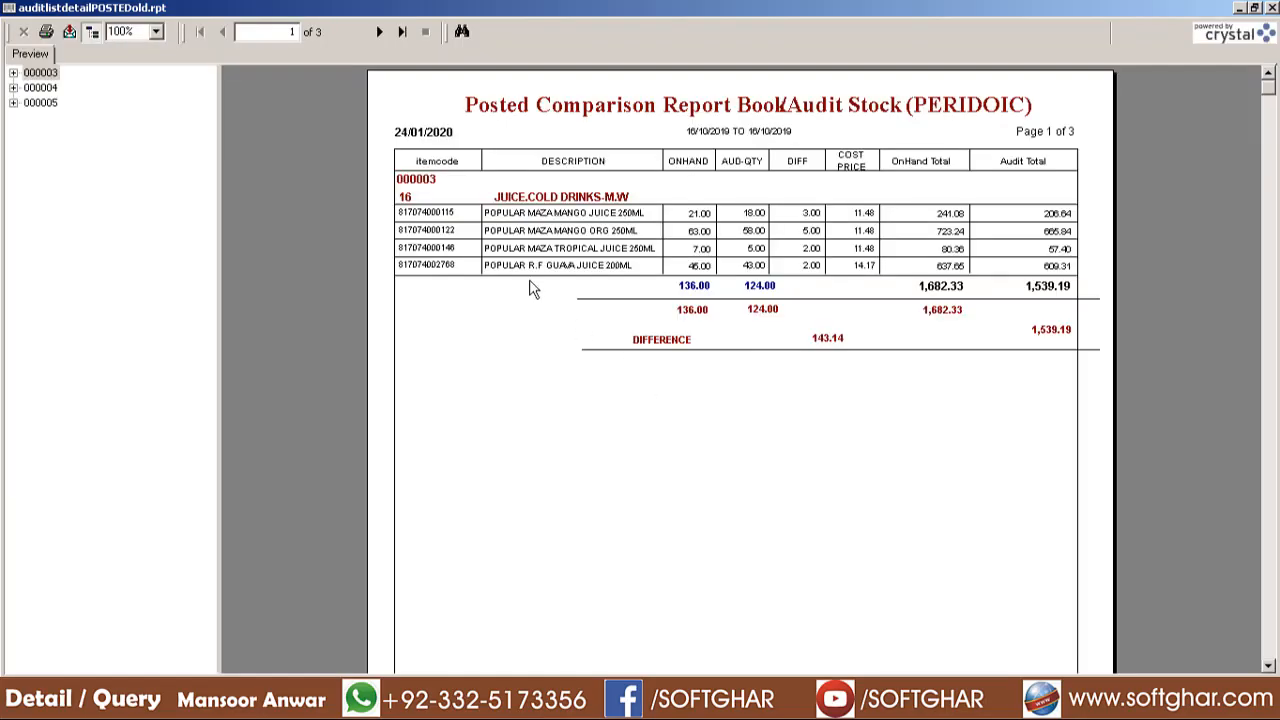
left_click(45, 102)
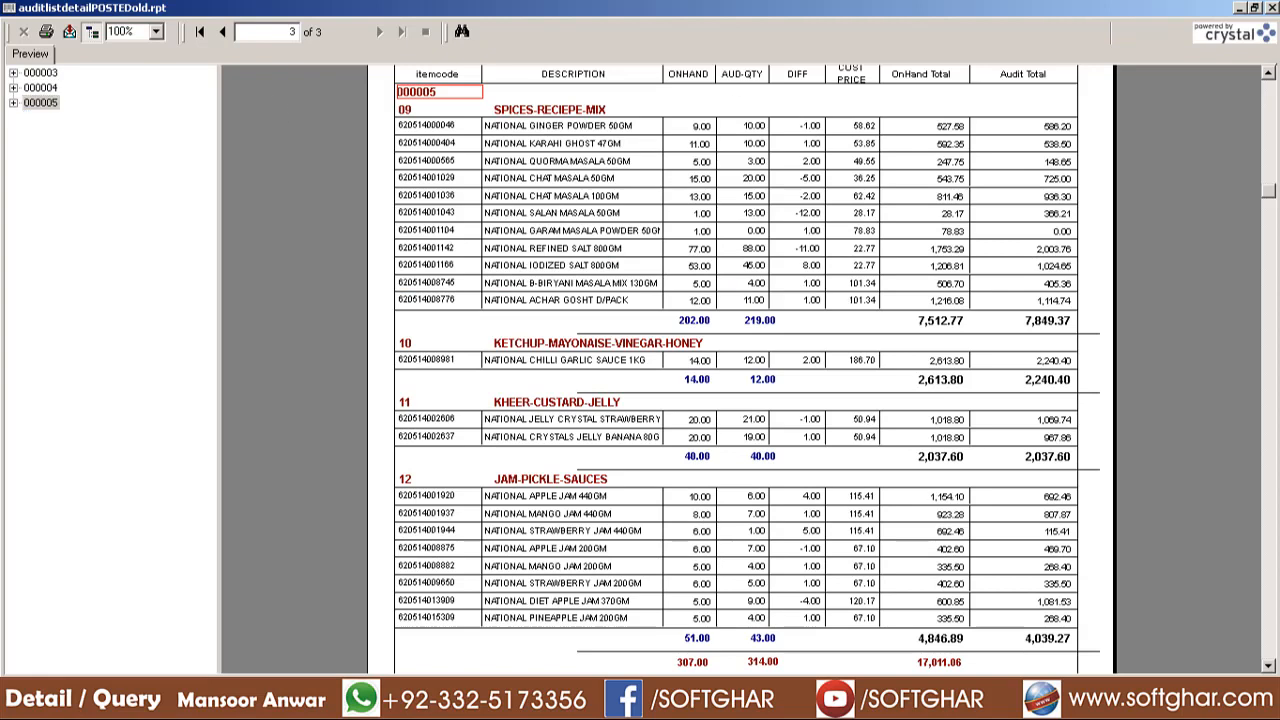
left_click(1272, 7)
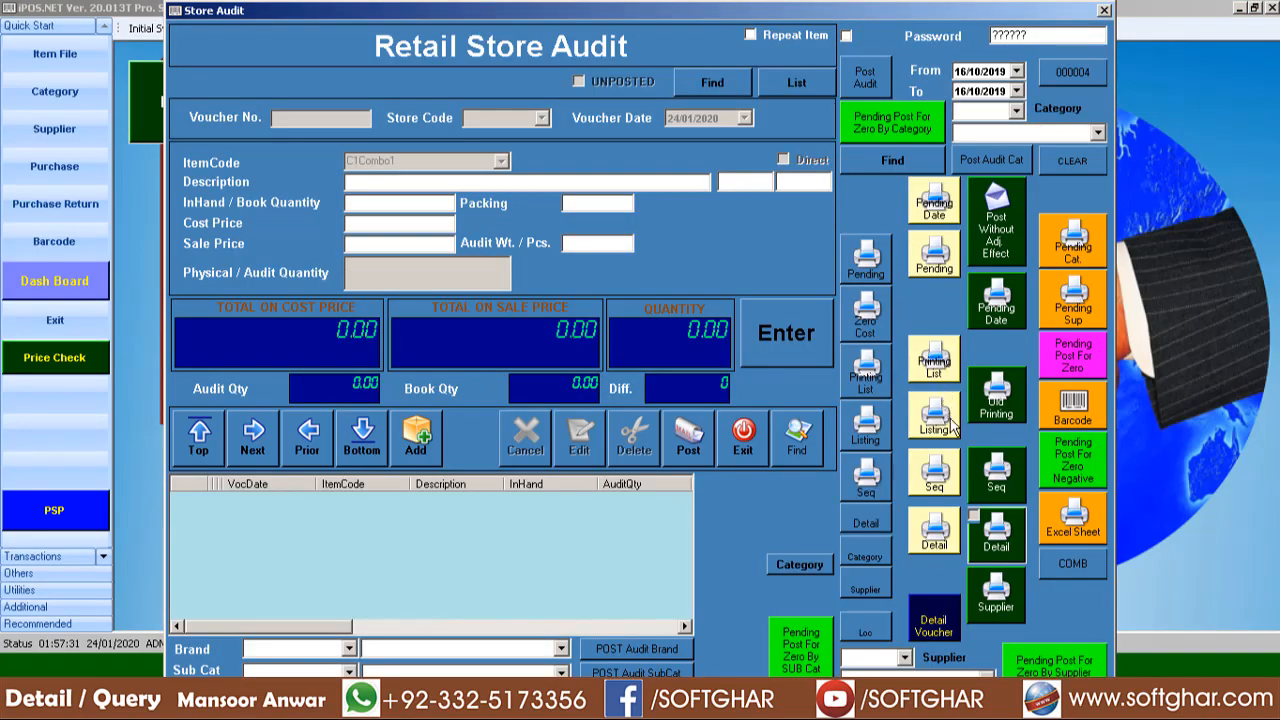
left_click(1065, 70)
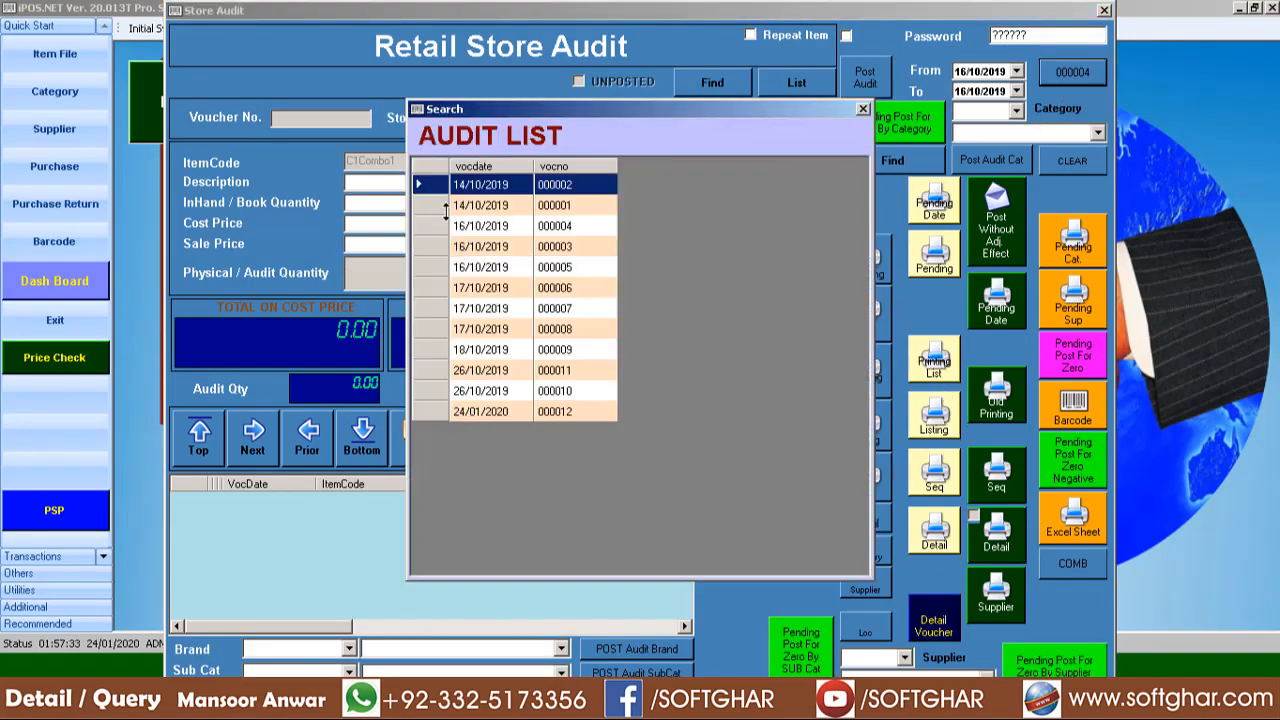
left_click(862, 109)
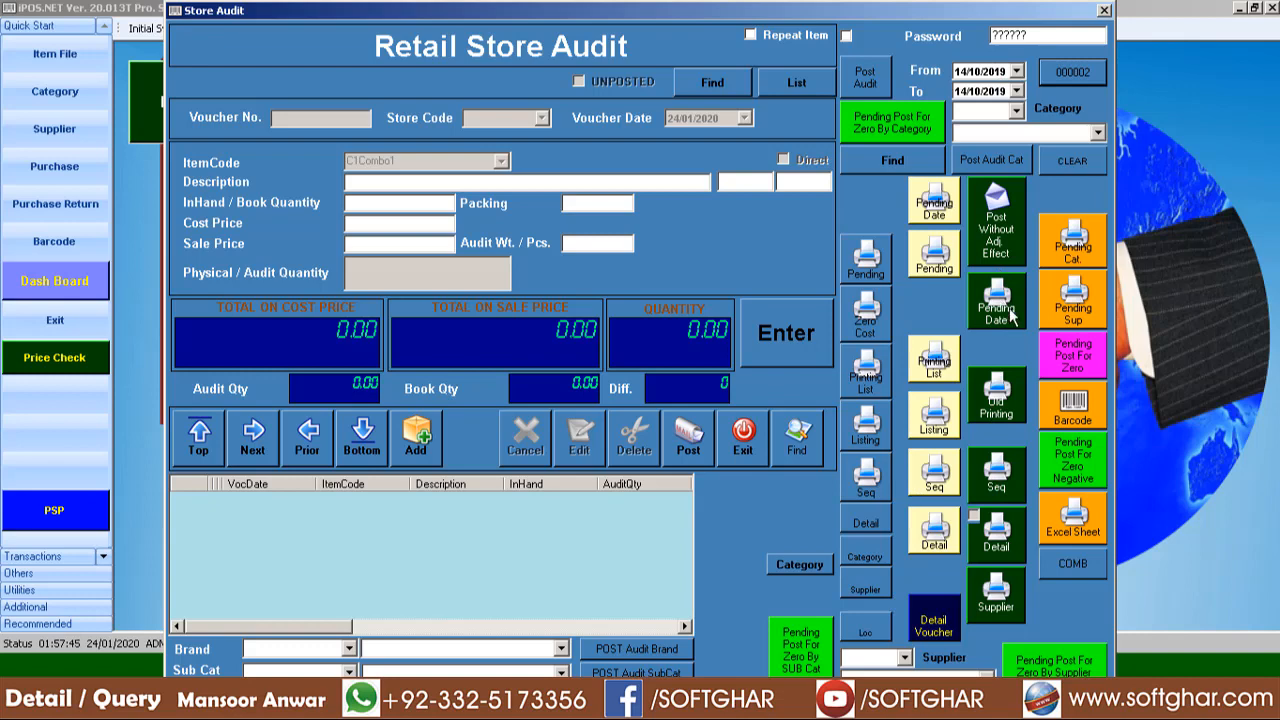
Preview the supplier-wise posted comparison report and browse voucher sections 000001 through 000012
left_click(1000, 608)
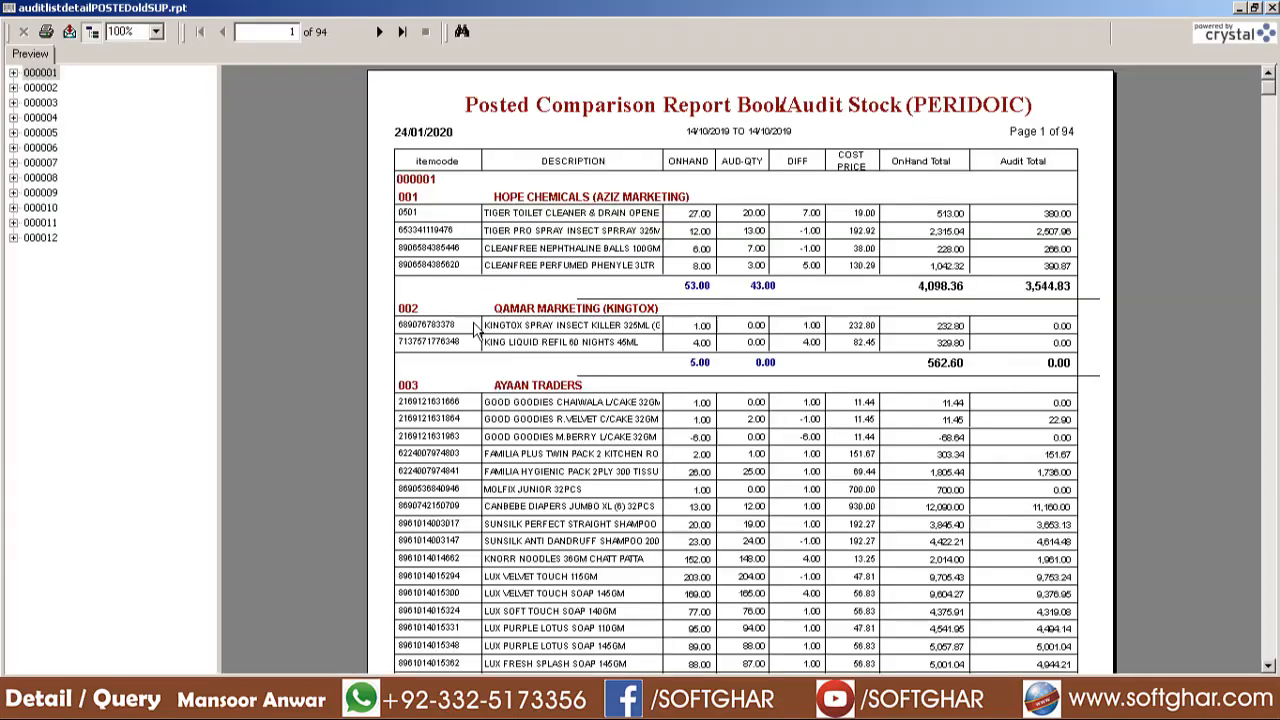
left_click(48, 74)
left_click(52, 89)
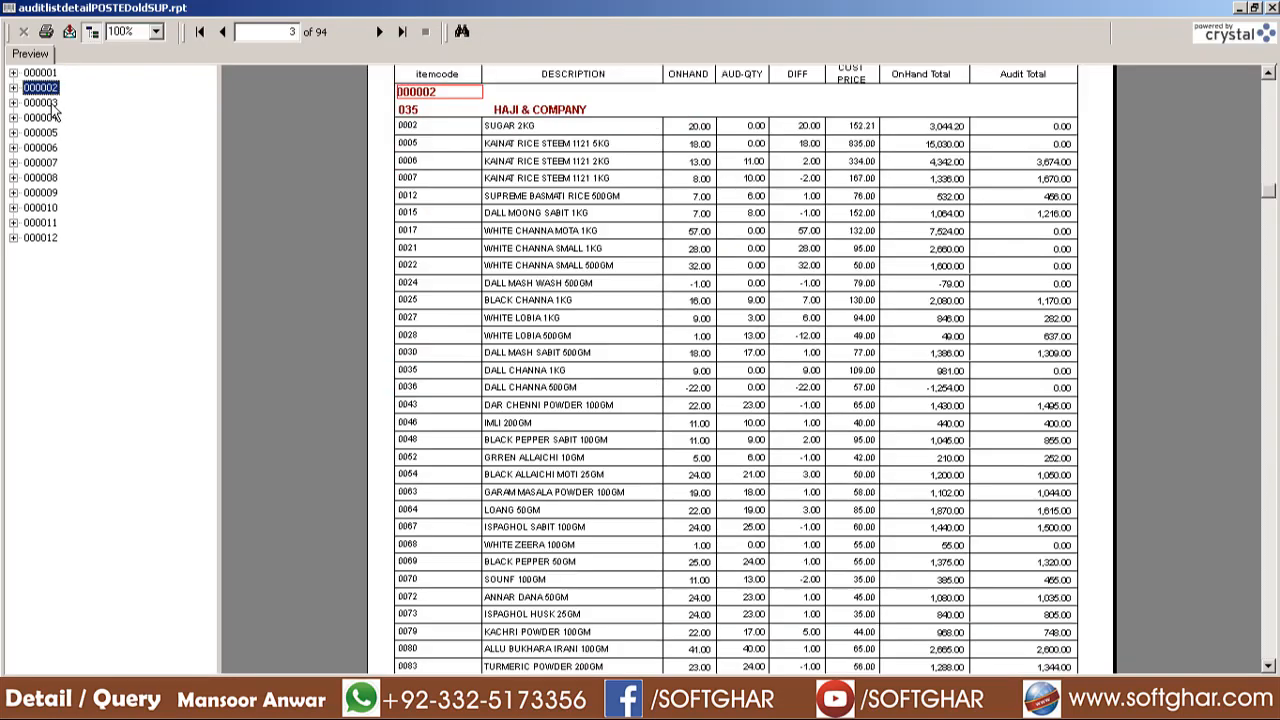
left_click(50, 103)
left_click(45, 163)
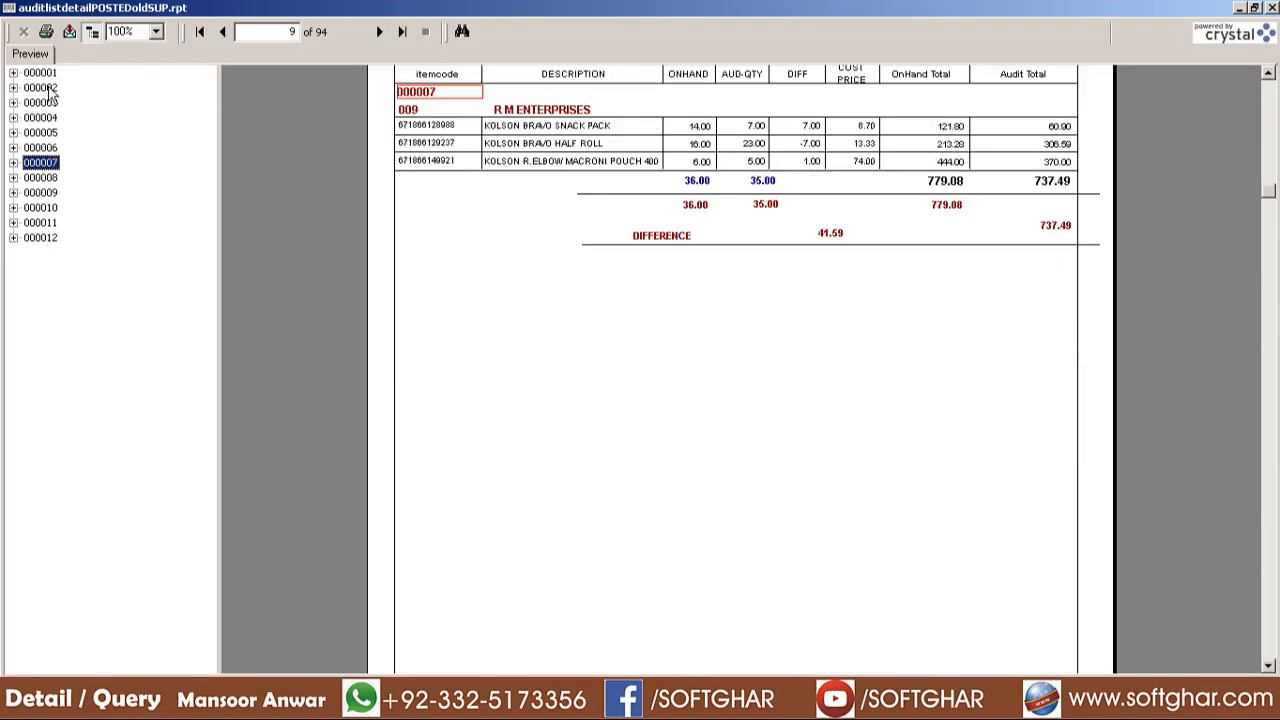
left_click(46, 75)
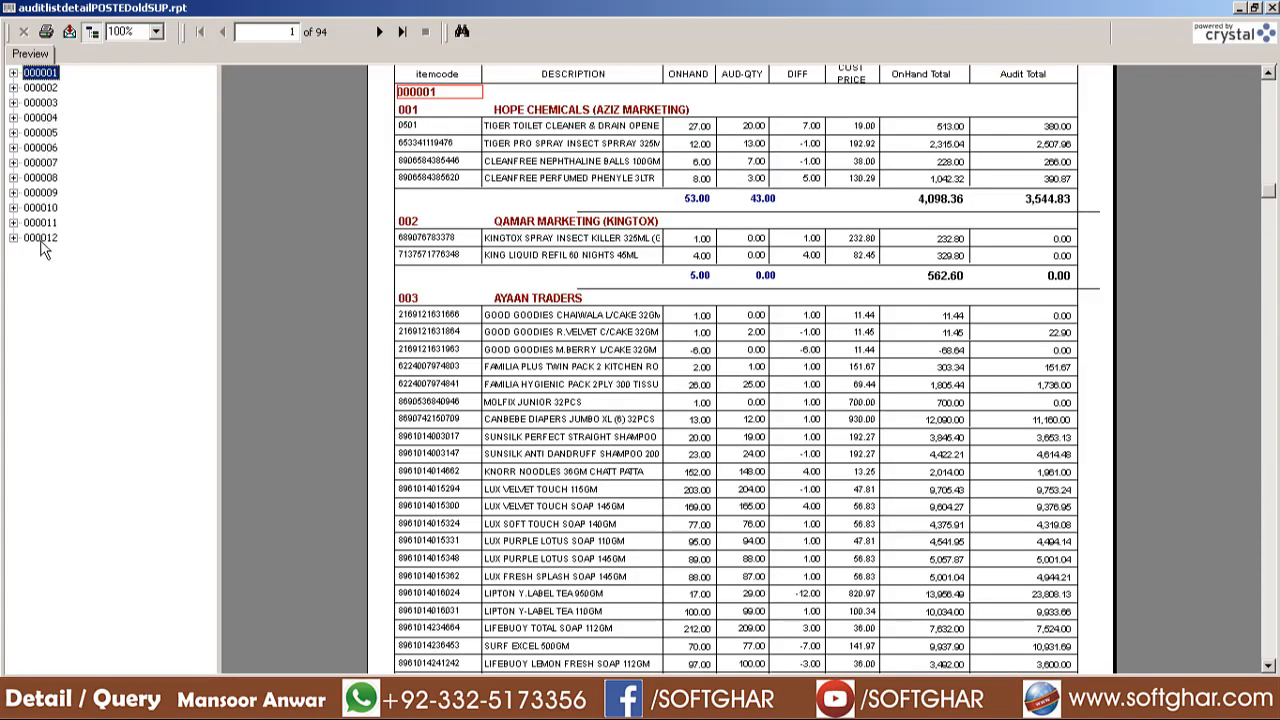
left_click(42, 239)
left_click(1271, 8)
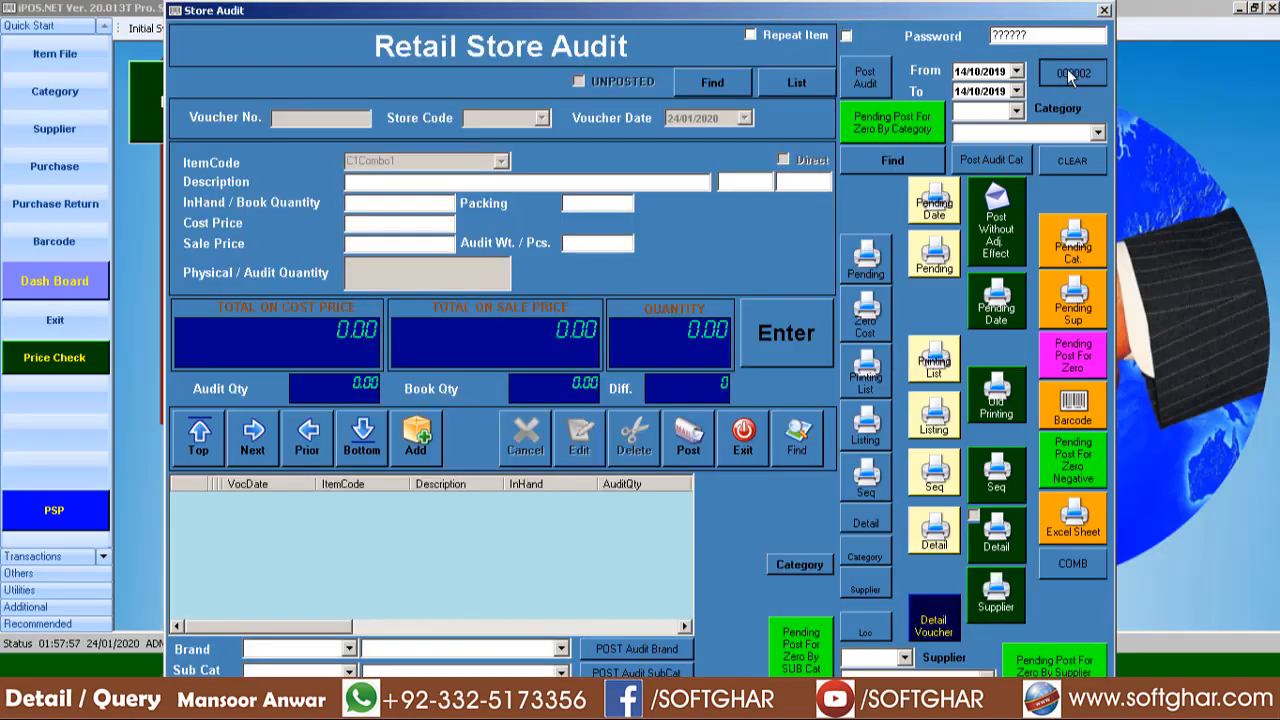
Load voucher 000012 dated 24/01/2020 into the audit form
left_click(1067, 70)
left_click(564, 412)
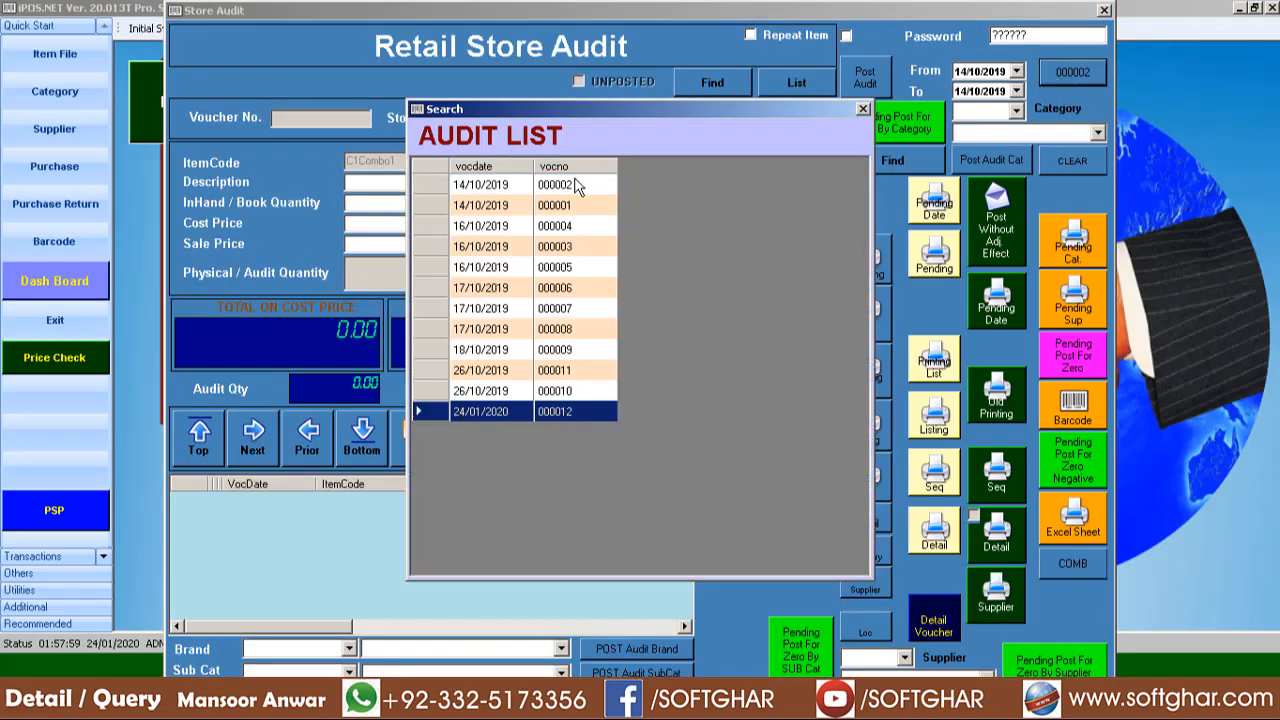
left_click(578, 185)
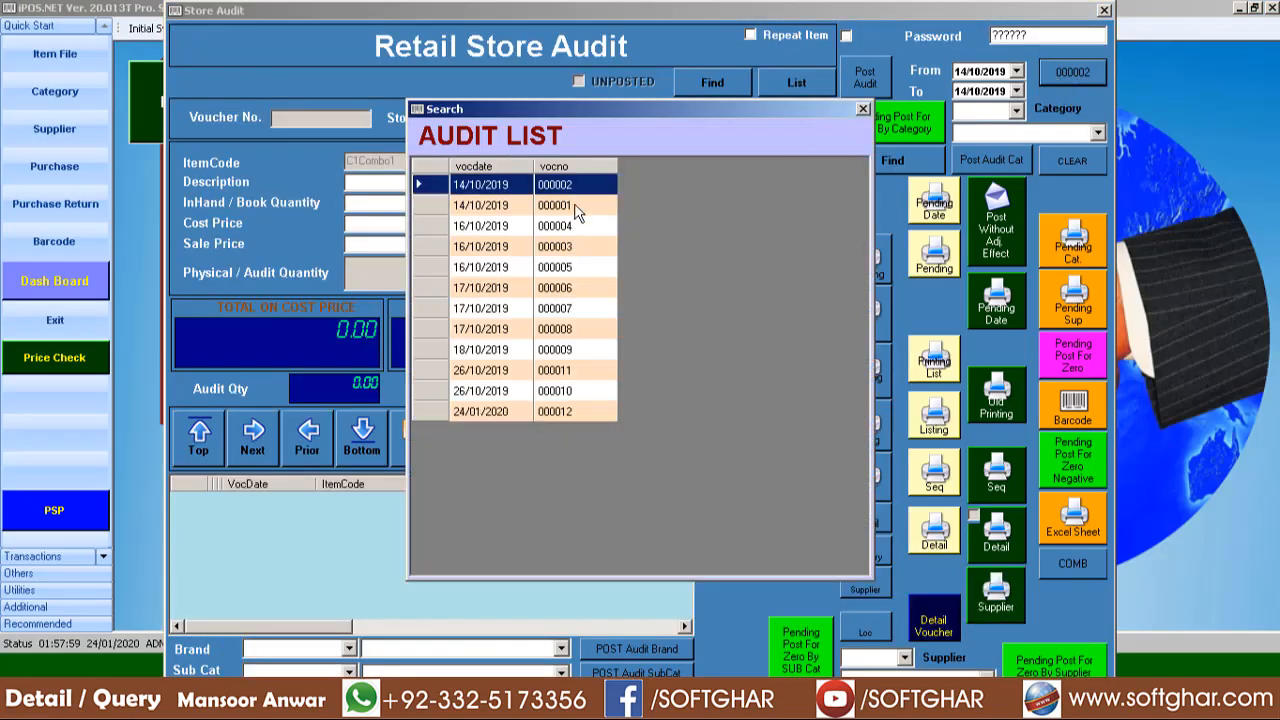
left_click(571, 413)
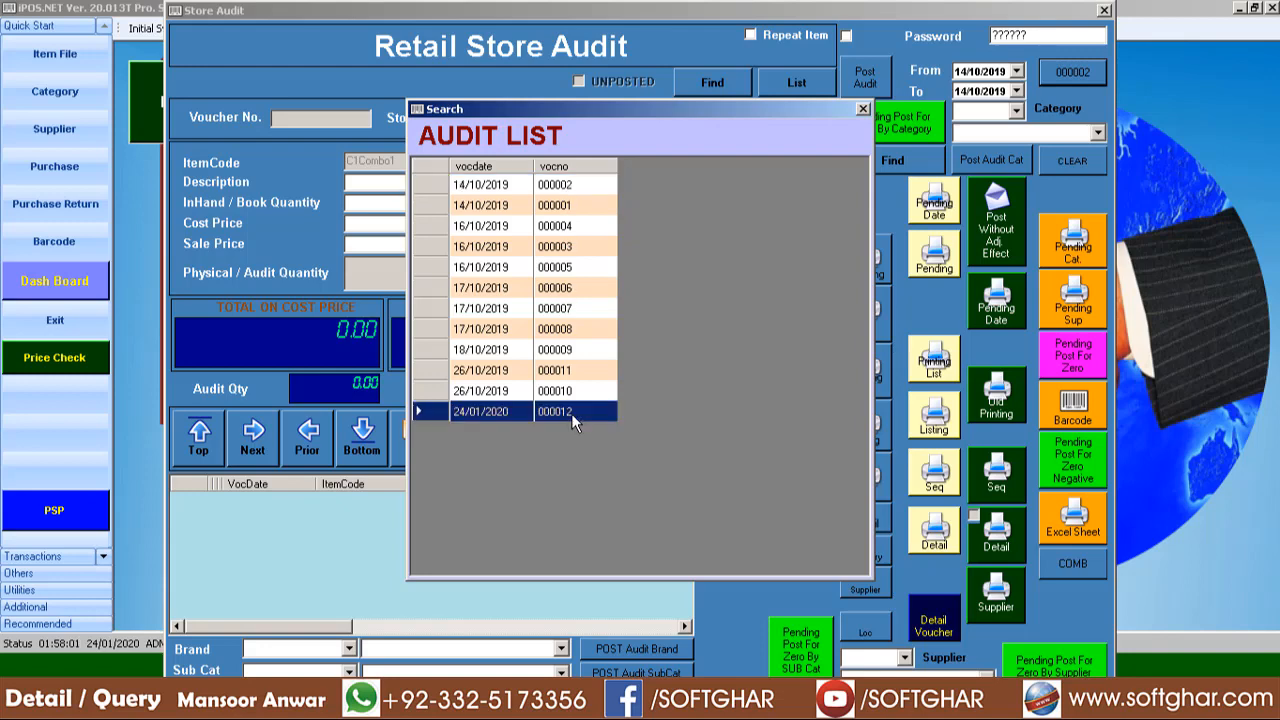
left_click(862, 111)
Re-preview the supplier-wise report, checking sections for vouchers 000012, 000009, 000002 and 000001
left_click(992, 605)
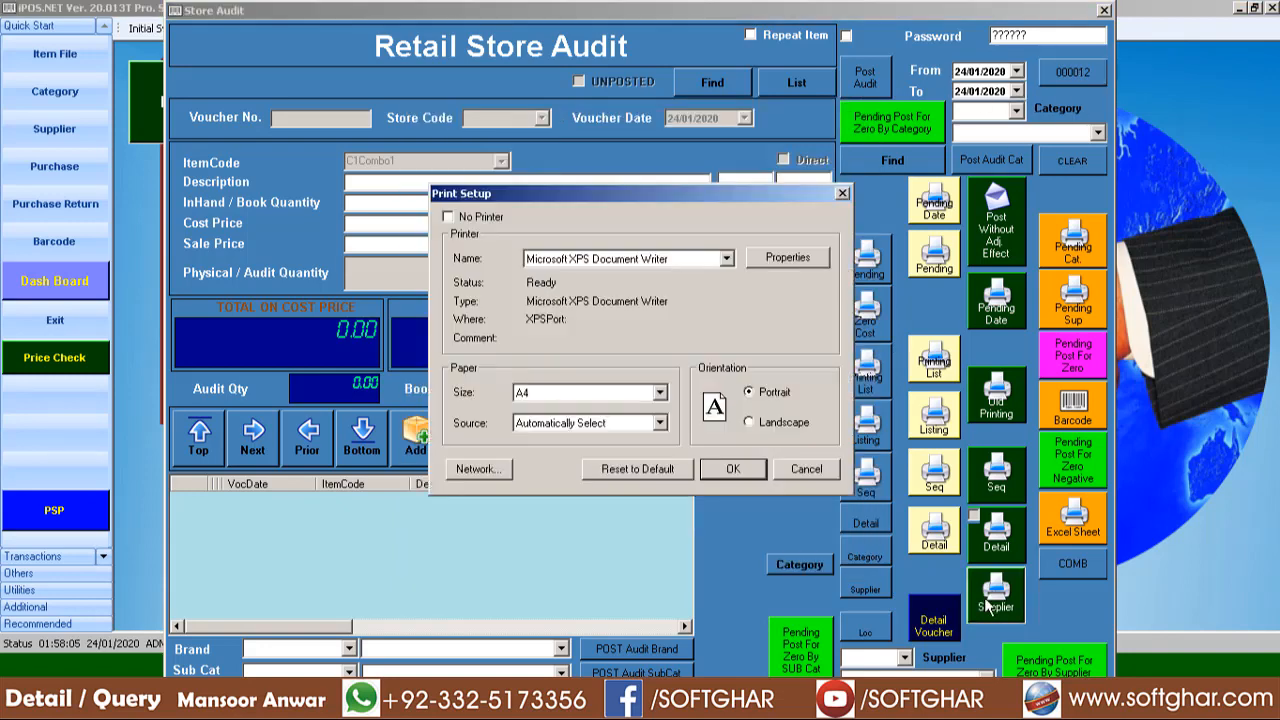
left_click(729, 469)
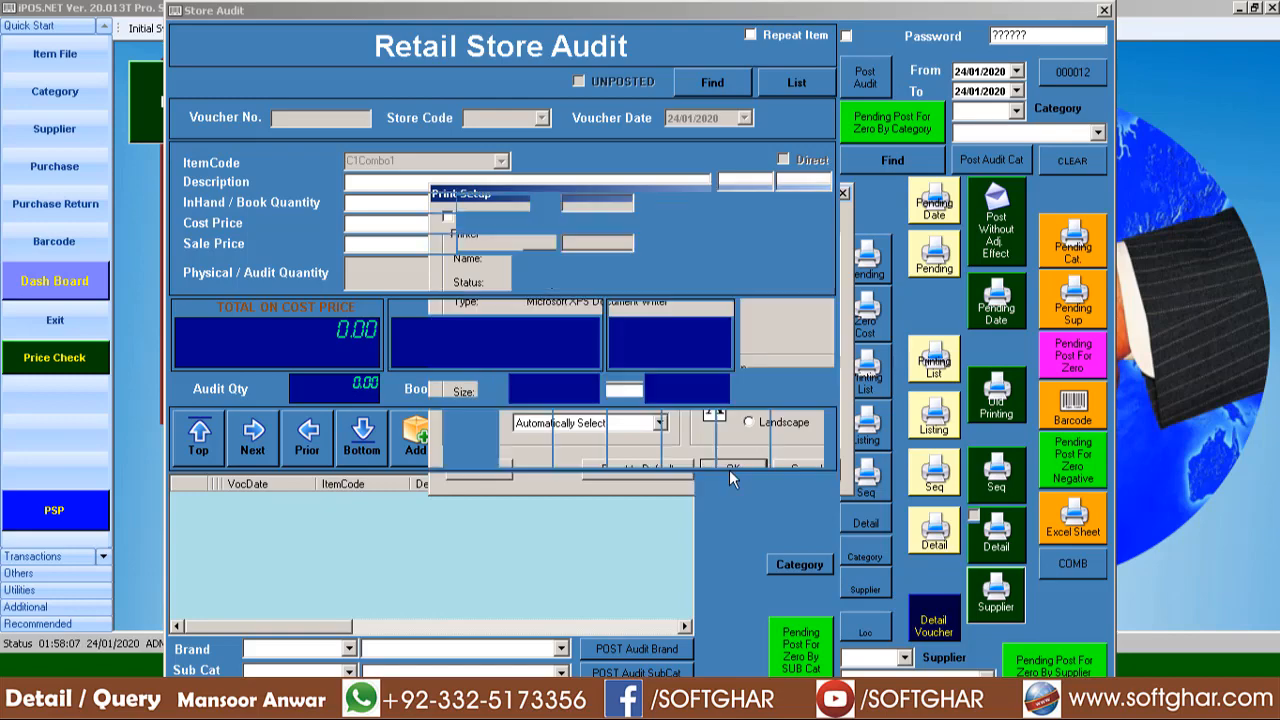
left_click(56, 237)
left_click(54, 193)
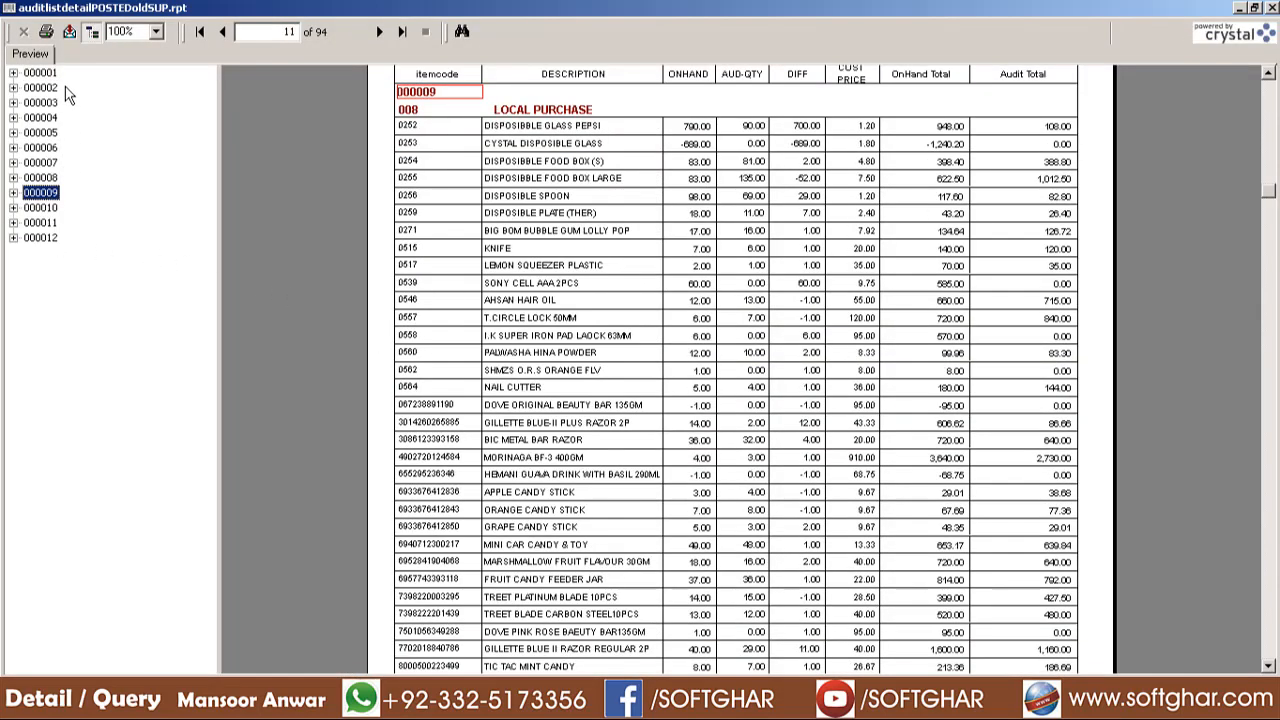
left_click(57, 87)
left_click(55, 74)
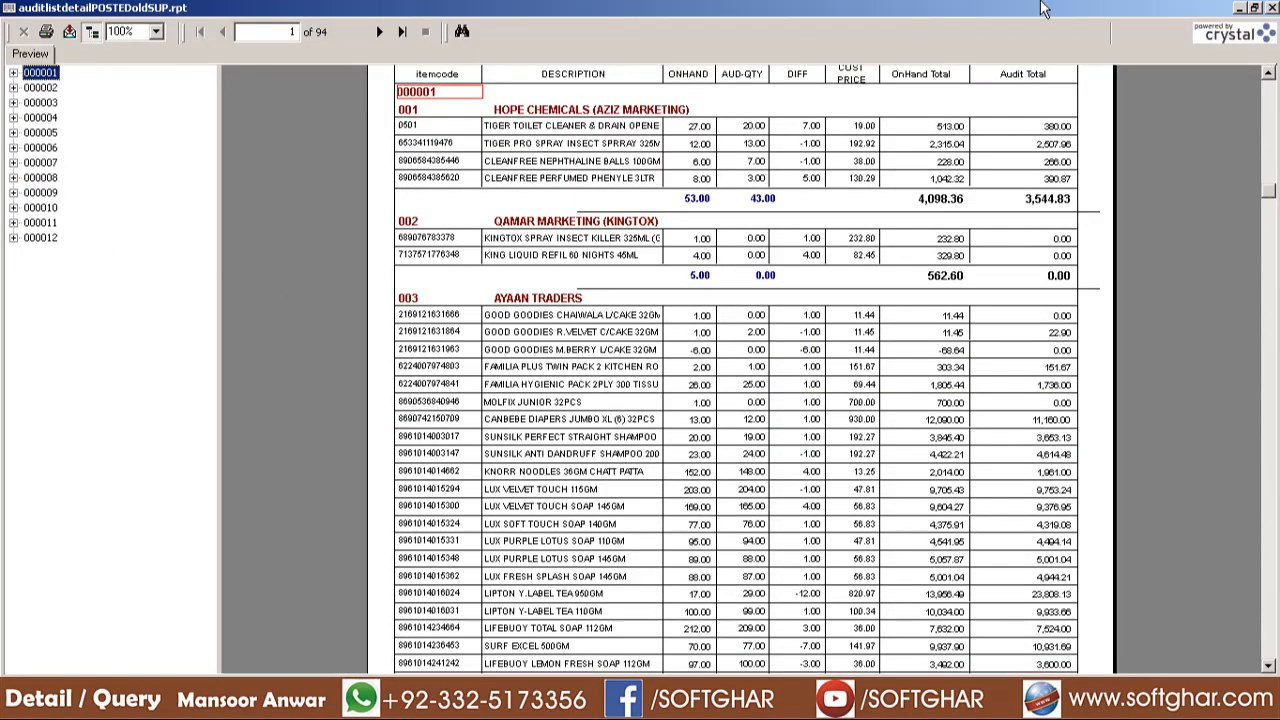
left_click(1273, 8)
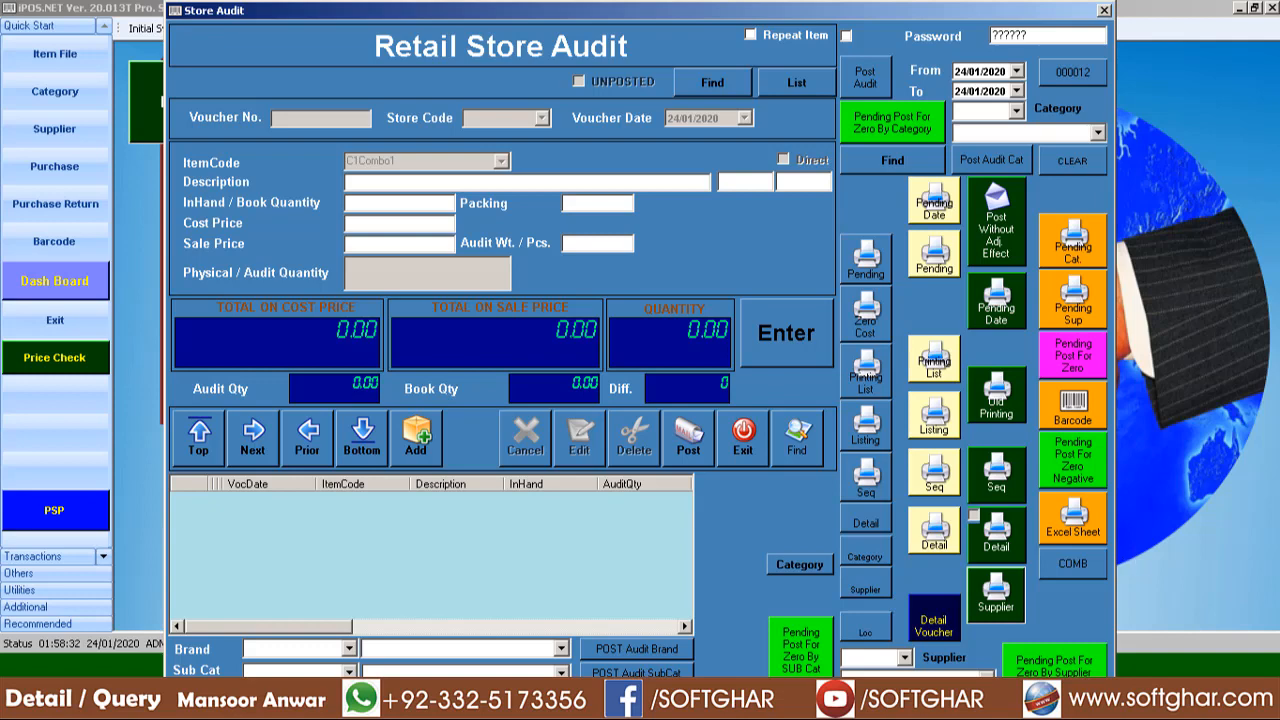
Close the audit form and preview the Present Stock Position report with Ctrl+P
left_click(1104, 9)
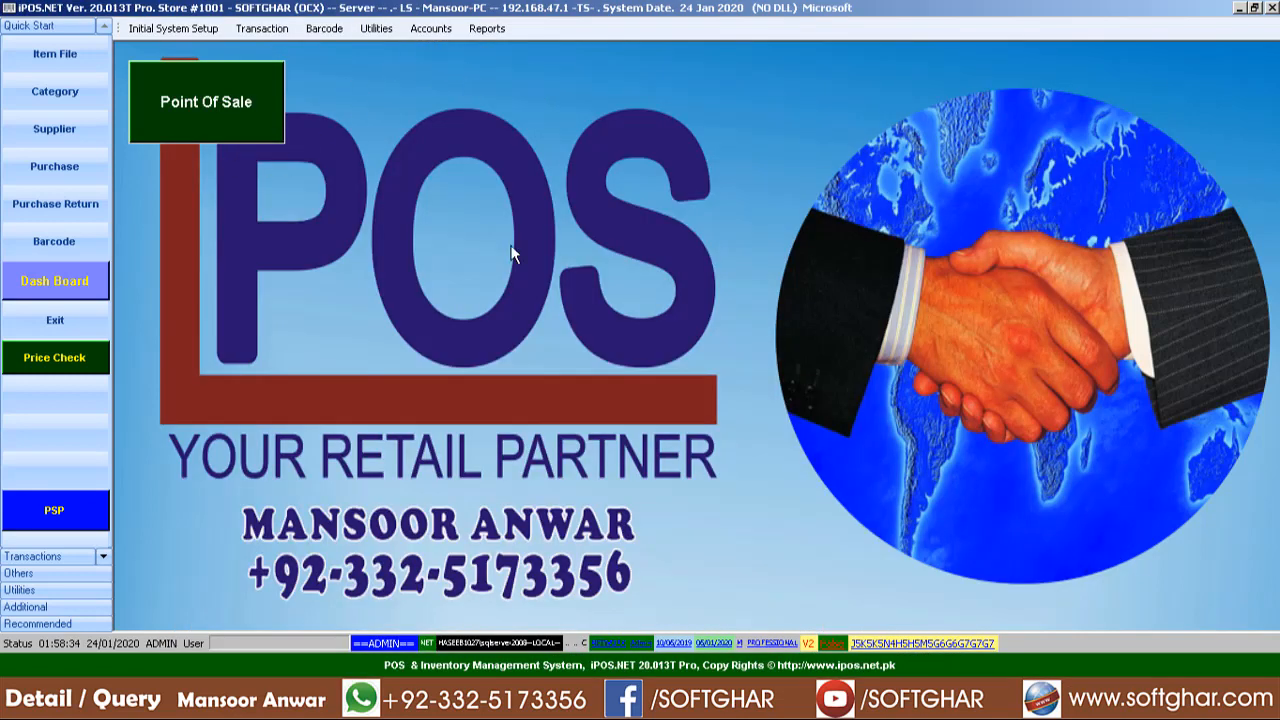
key("ctrl+p")
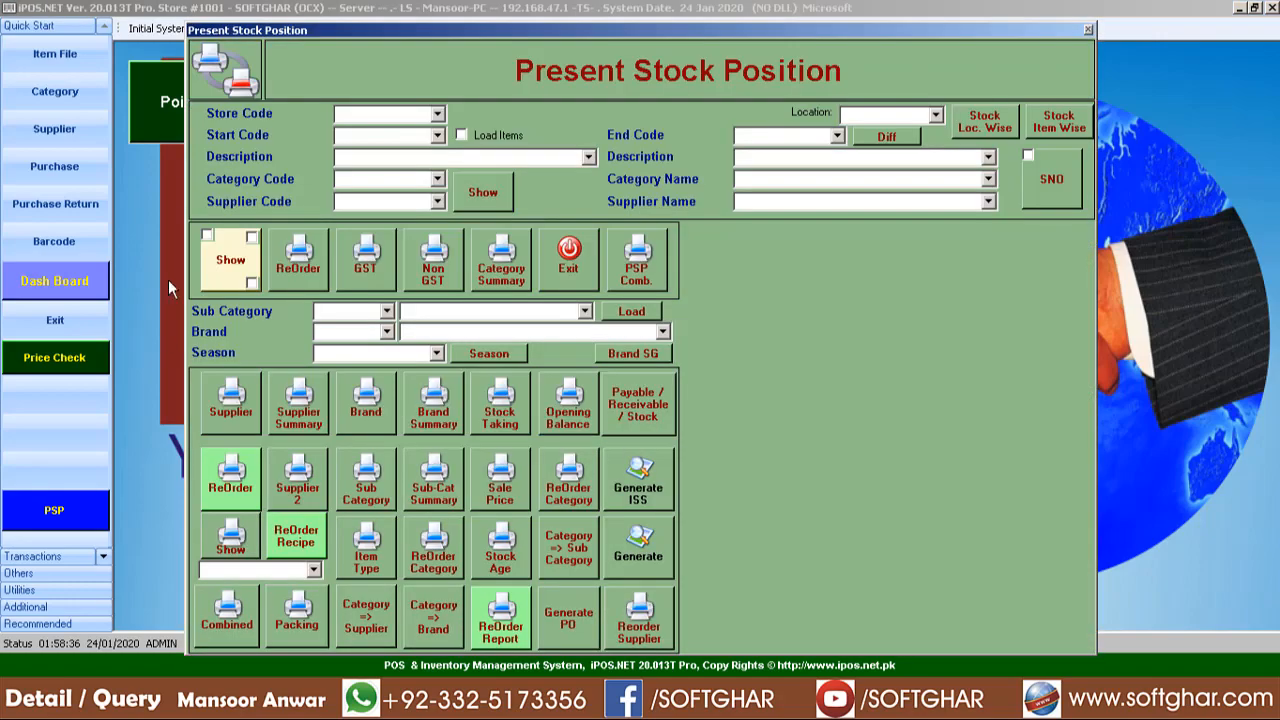
left_click(232, 262)
key("Return")
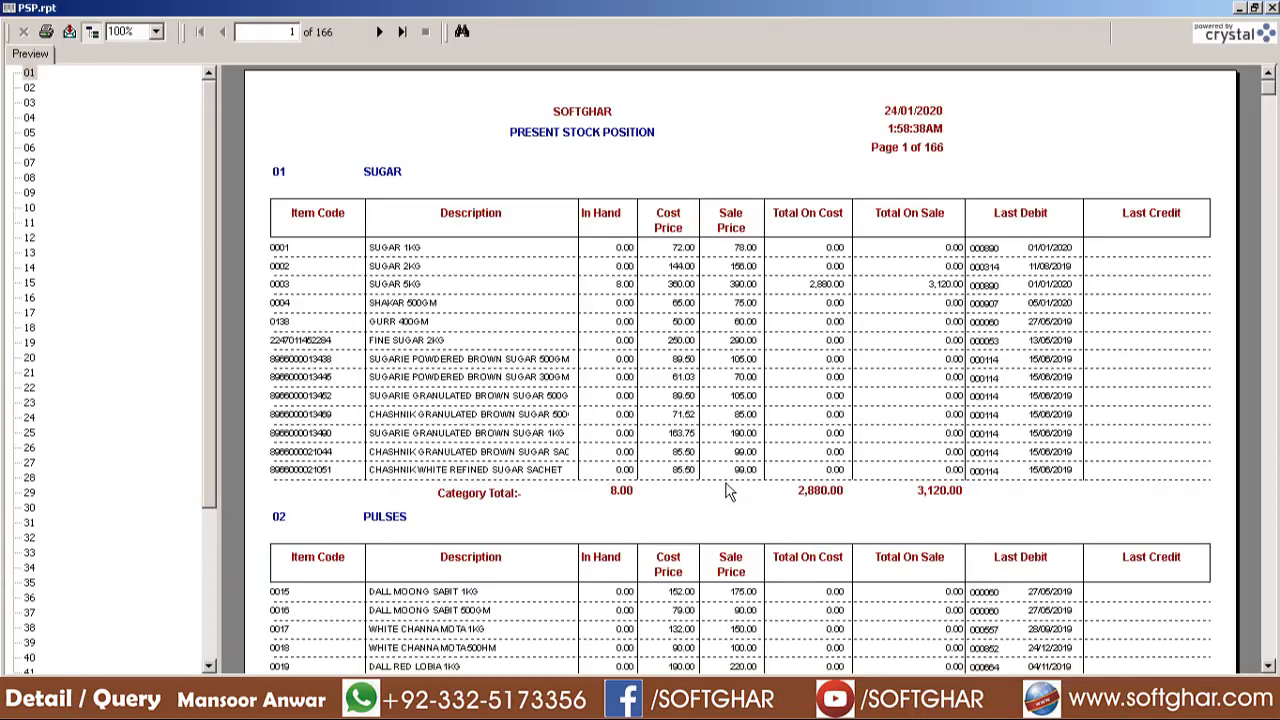
Check the SUGAR category's 8.00 in-hand total and SUGAR 5KG's 8.00, then close the preview
left_click(382, 174)
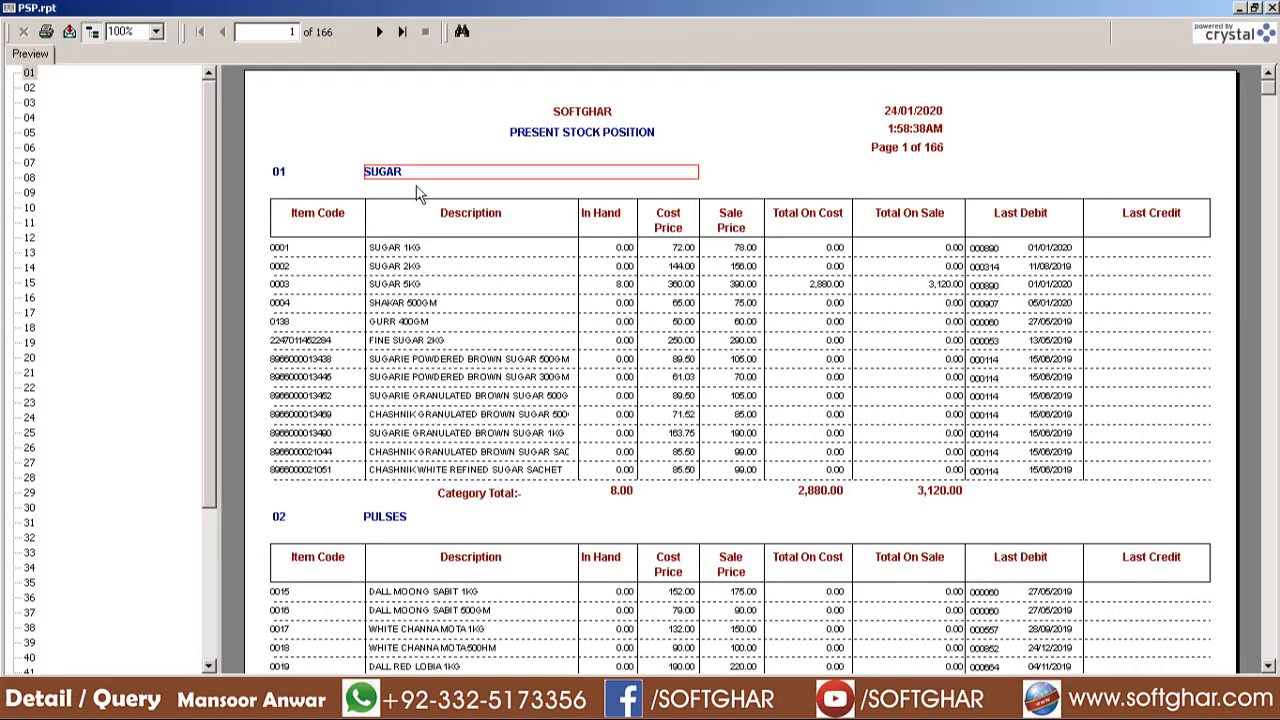
left_click(621, 496)
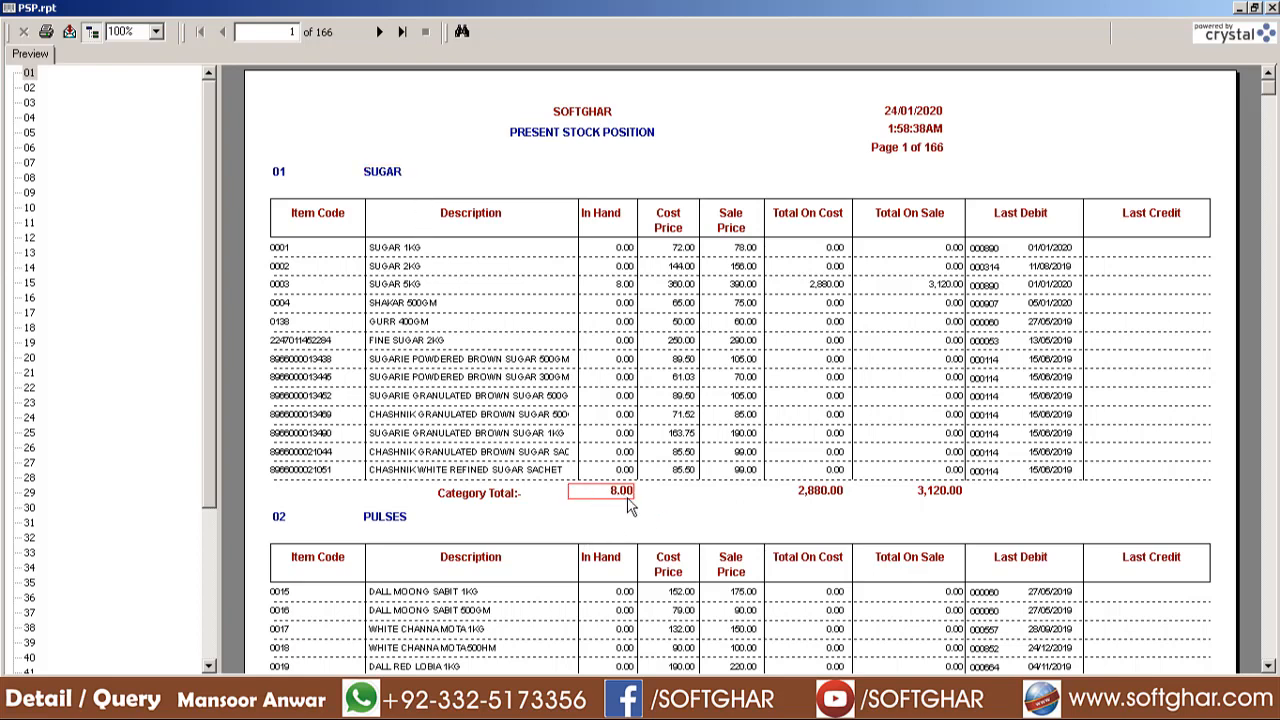
left_click(386, 172)
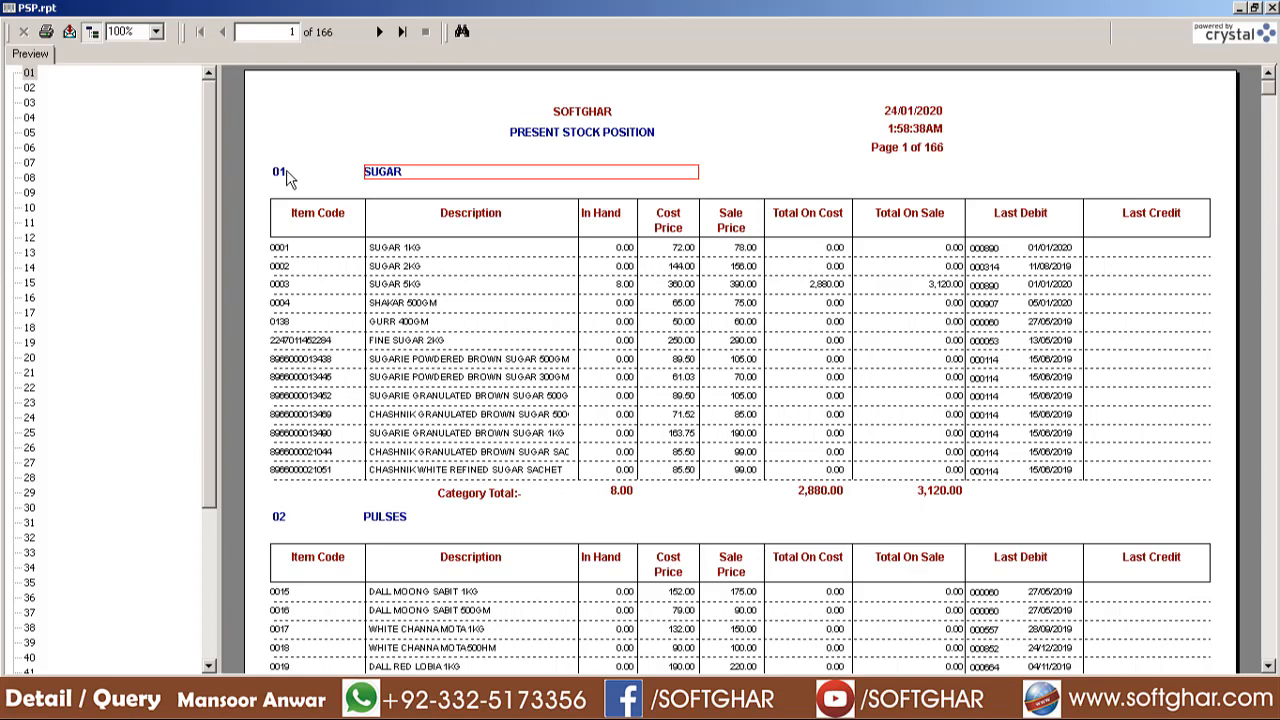
left_click(274, 174)
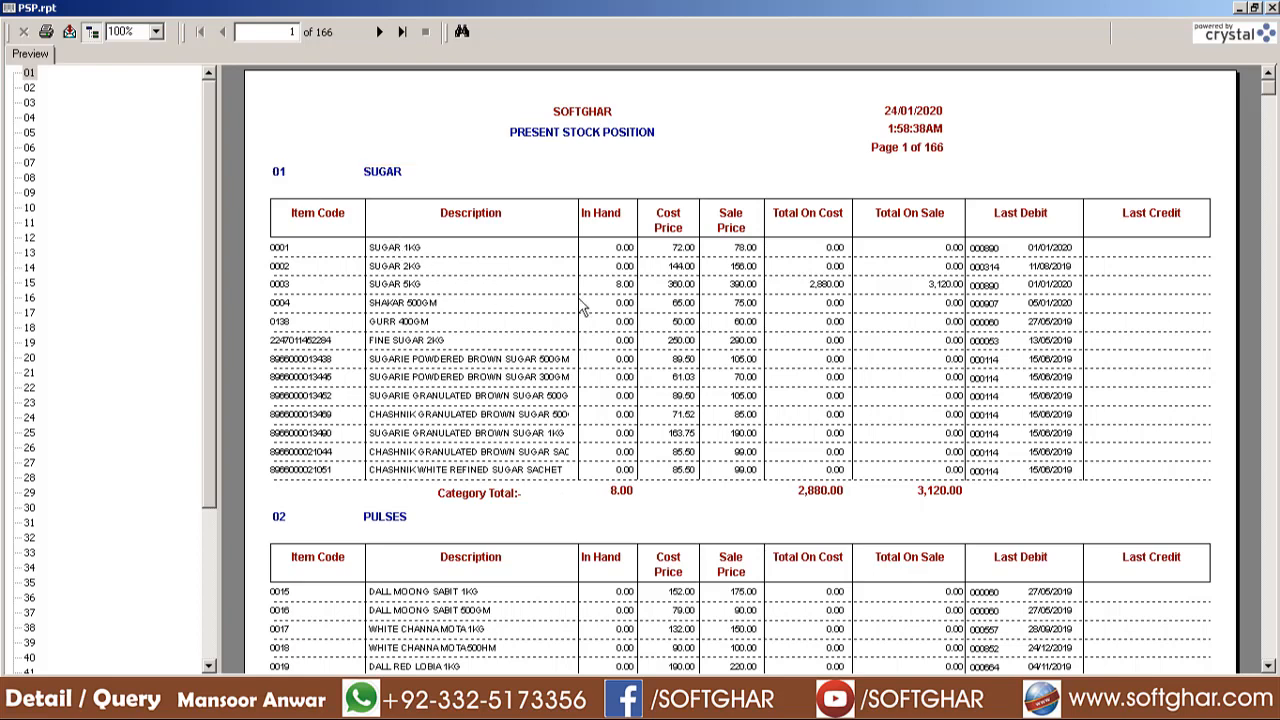
left_click(625, 288)
key("Escape")
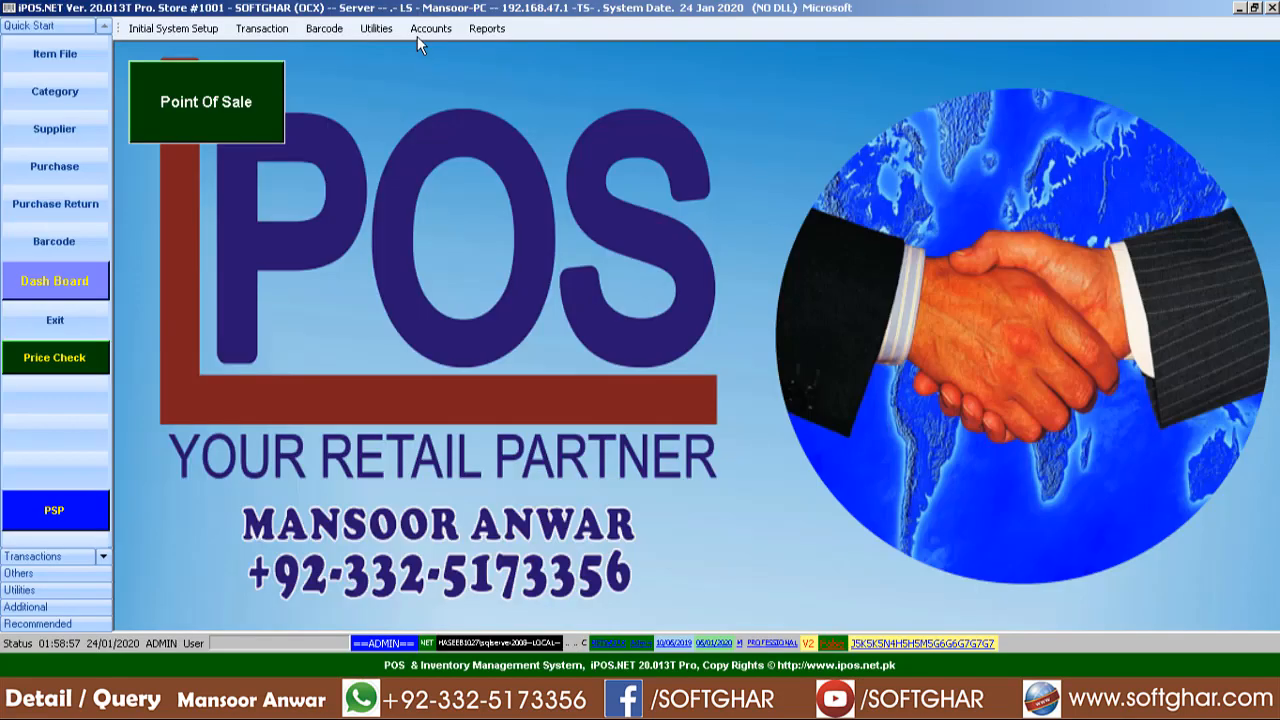
Open the Stock Taking form from Important Utilities and start a new audit voucher
left_click(388, 33)
mouse_move(451, 52)
left_click(630, 54)
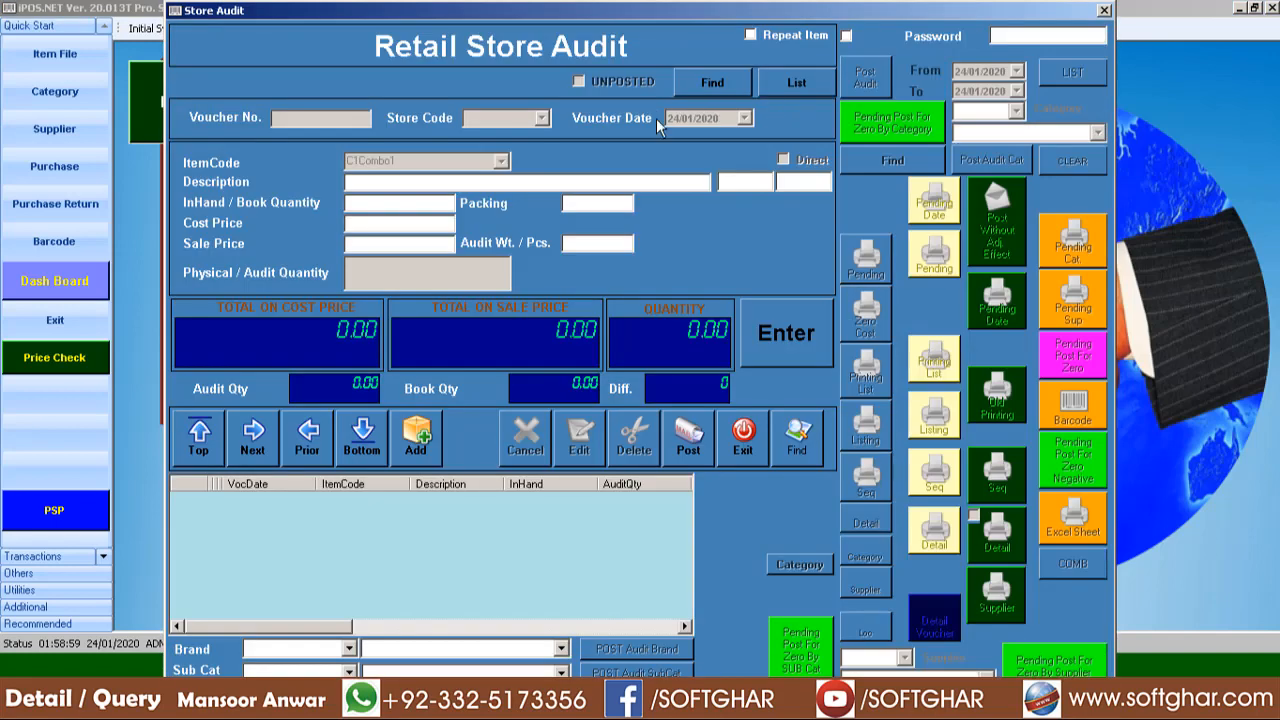
left_click(430, 425)
key("Return")
key("Return")
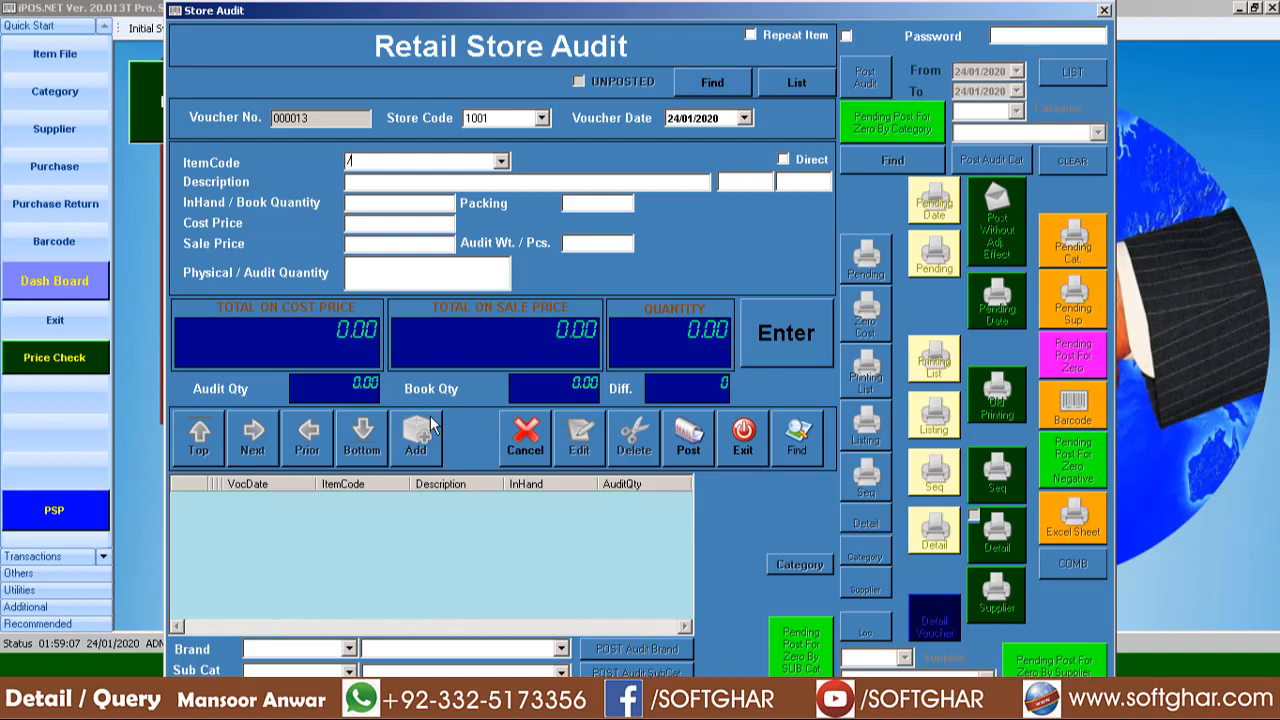
Find SUGAR 1KG with a /sugar search and record an audit quantity of 6
type("/sugar")
key("Return")
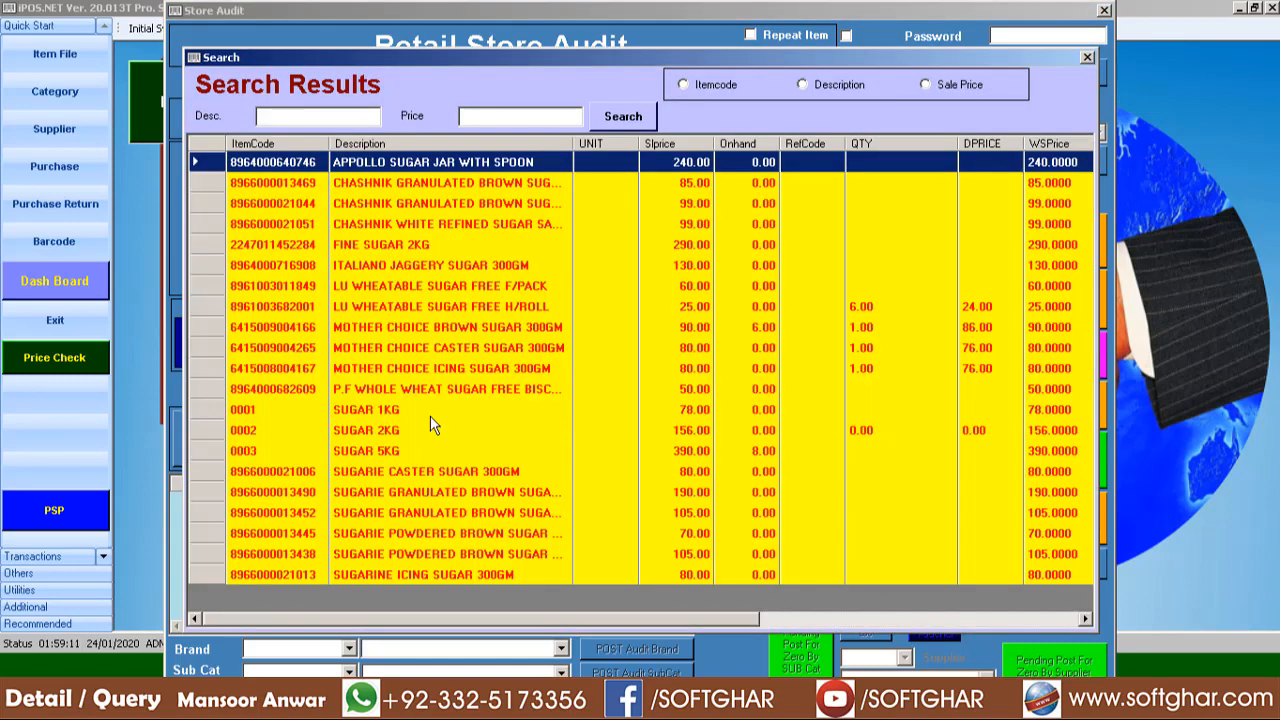
key("Down")
key("Down")
key("Down")
key("Down")
key("Down")
key("Down")
key("Down")
key("Down")
key("Down")
key("Down")
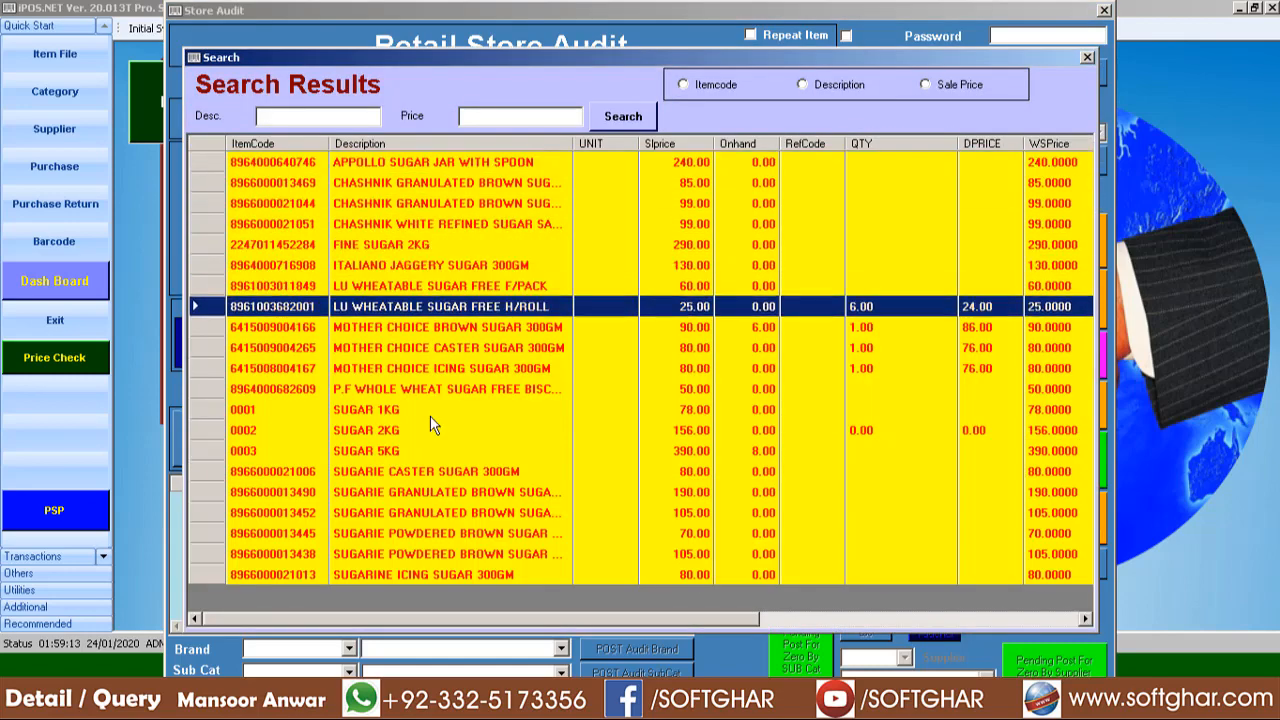
key("Down")
key("Down")
key("Return")
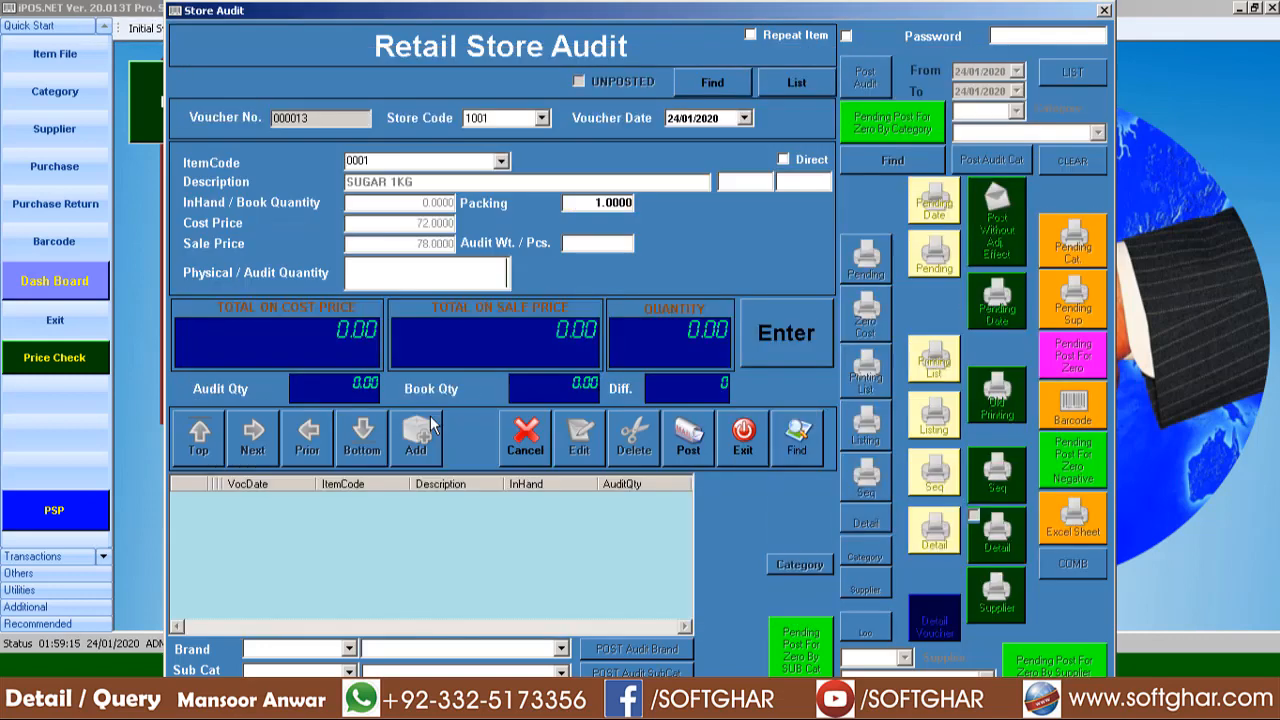
type("6")
key("Return")
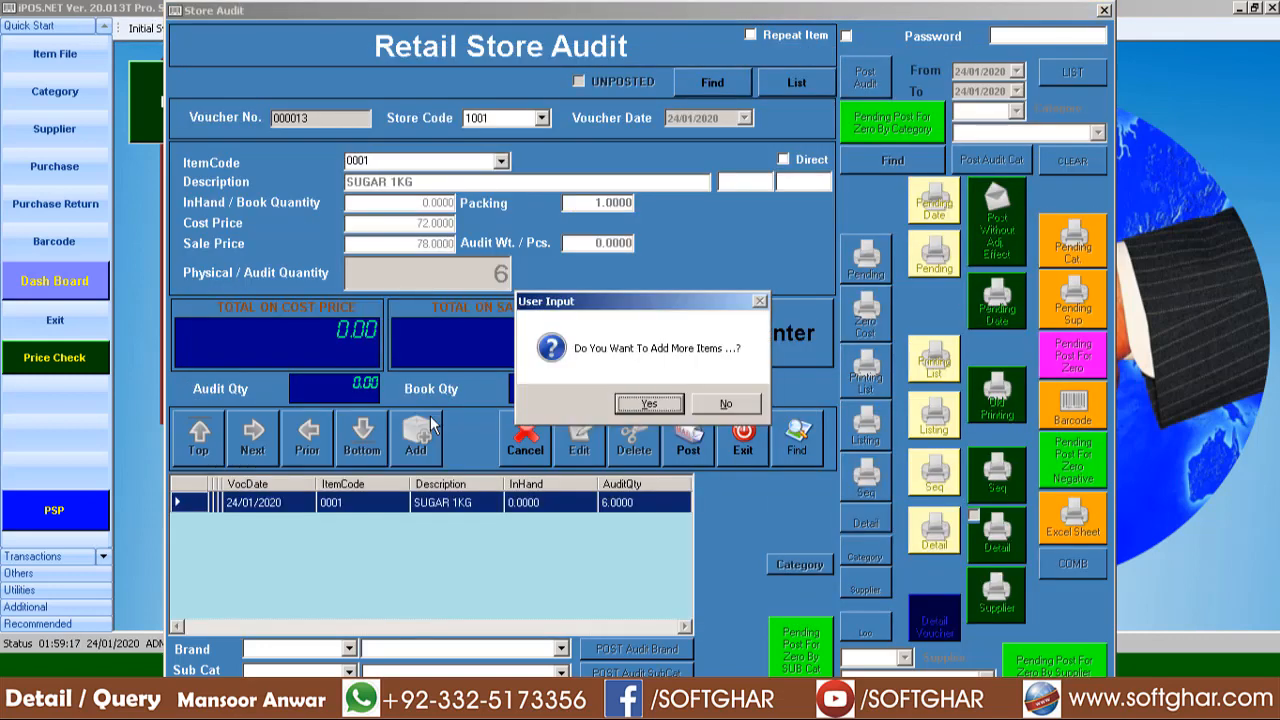
key("Return")
Add SUGAR 2KG with an audit quantity of 6, then stop adding items
type("/sug")
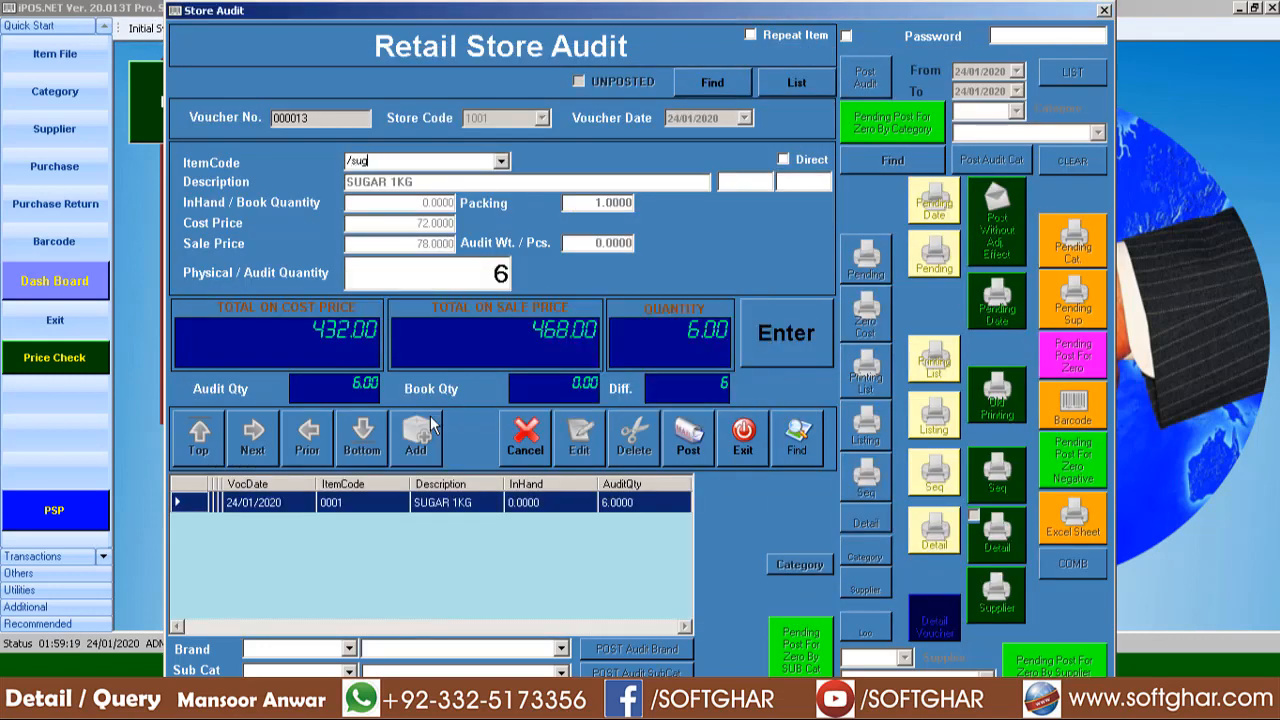
key("BackSpace")
key("BackSpace")
key("BackSpace")
type("/suga")
key("Return")
key("Down")
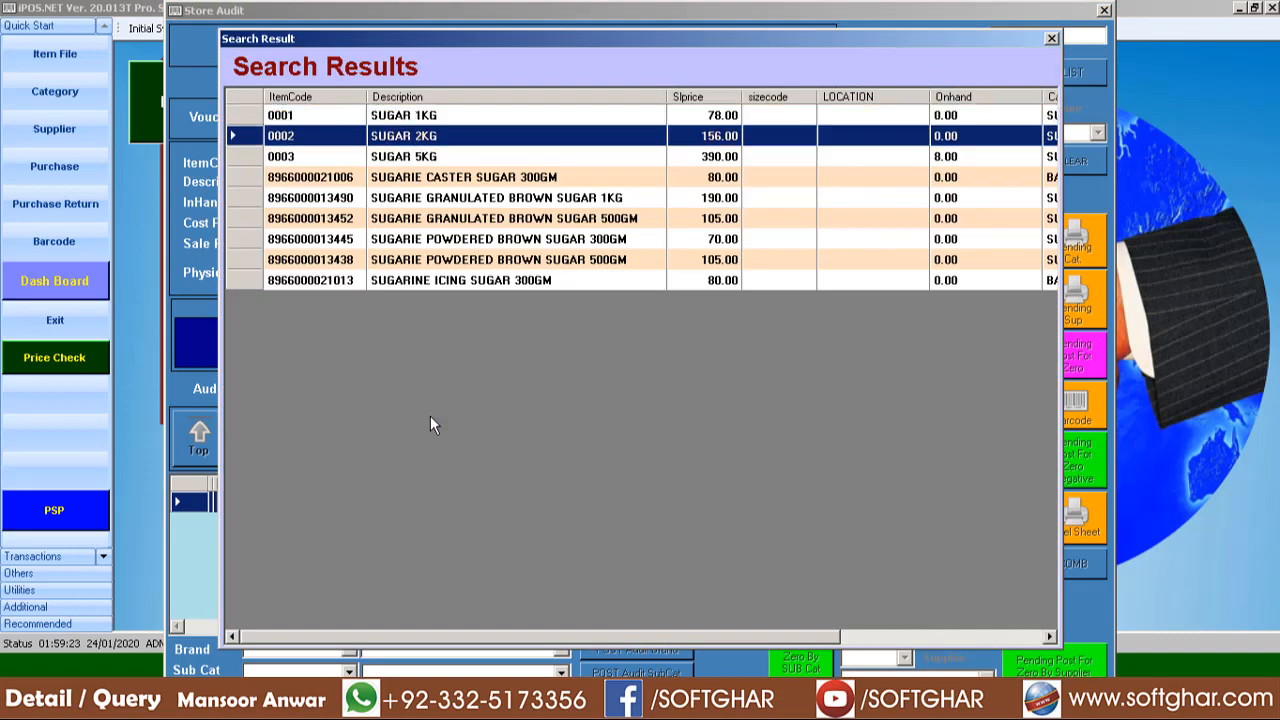
key("Return")
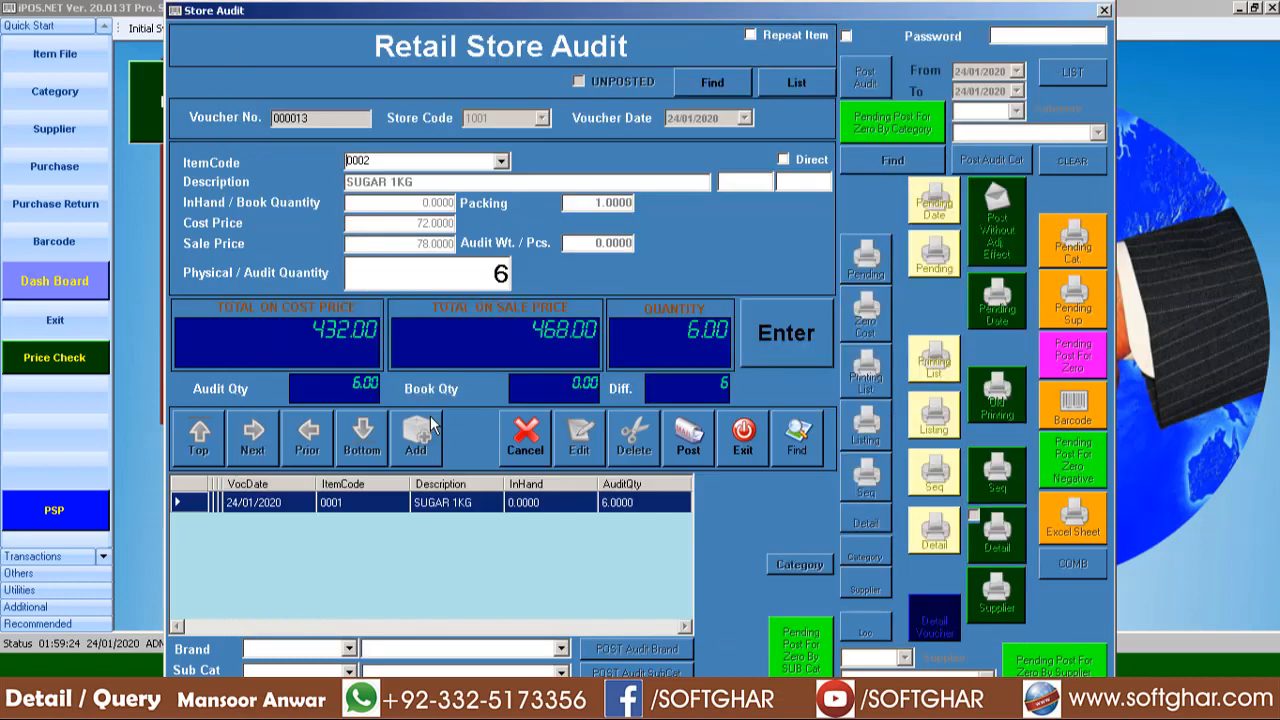
type("6")
key("Return")
key("Right")
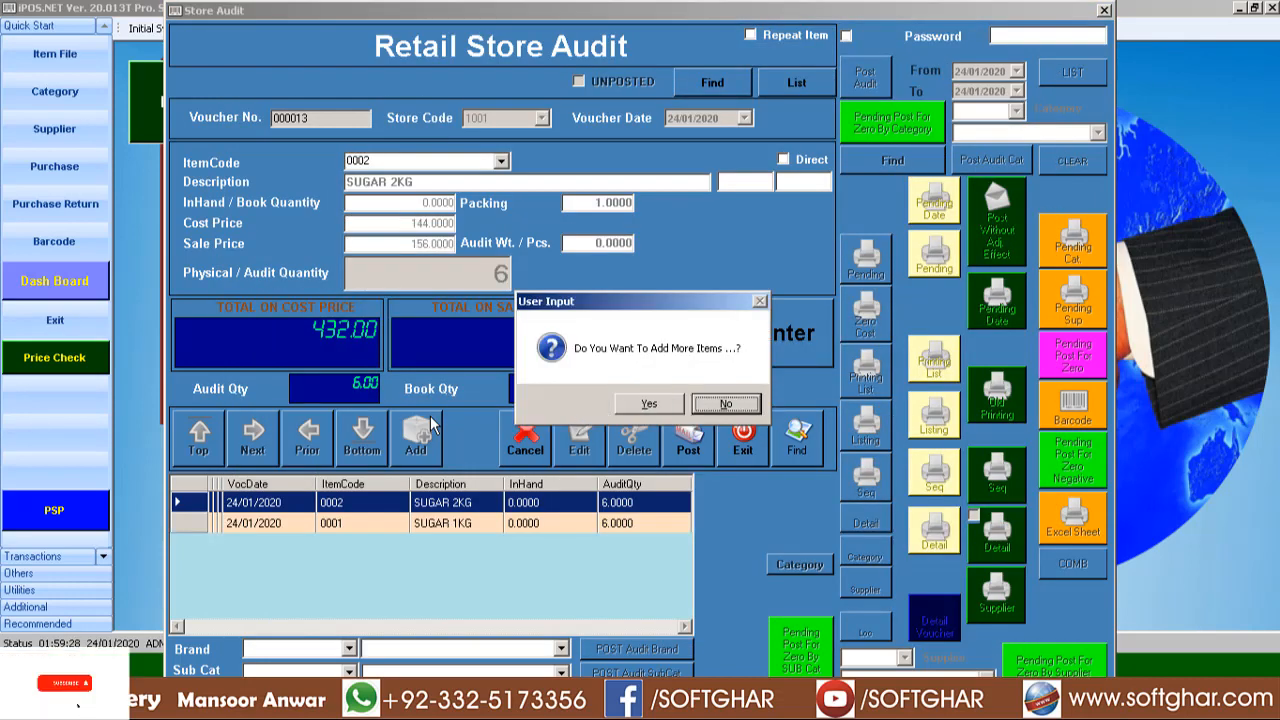
key("Return")
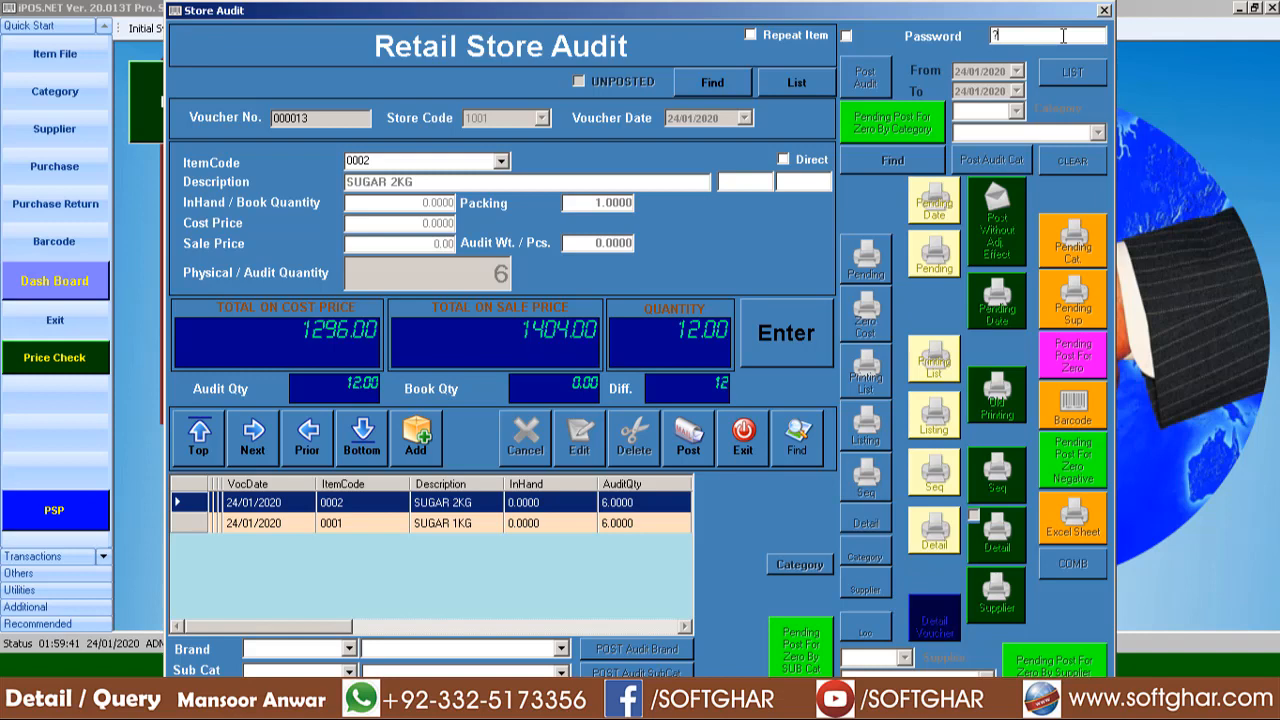
Enter the audit password, choose category 01 SUGAR and confirm zero counts for its pending items
type("?????")
key("Return")
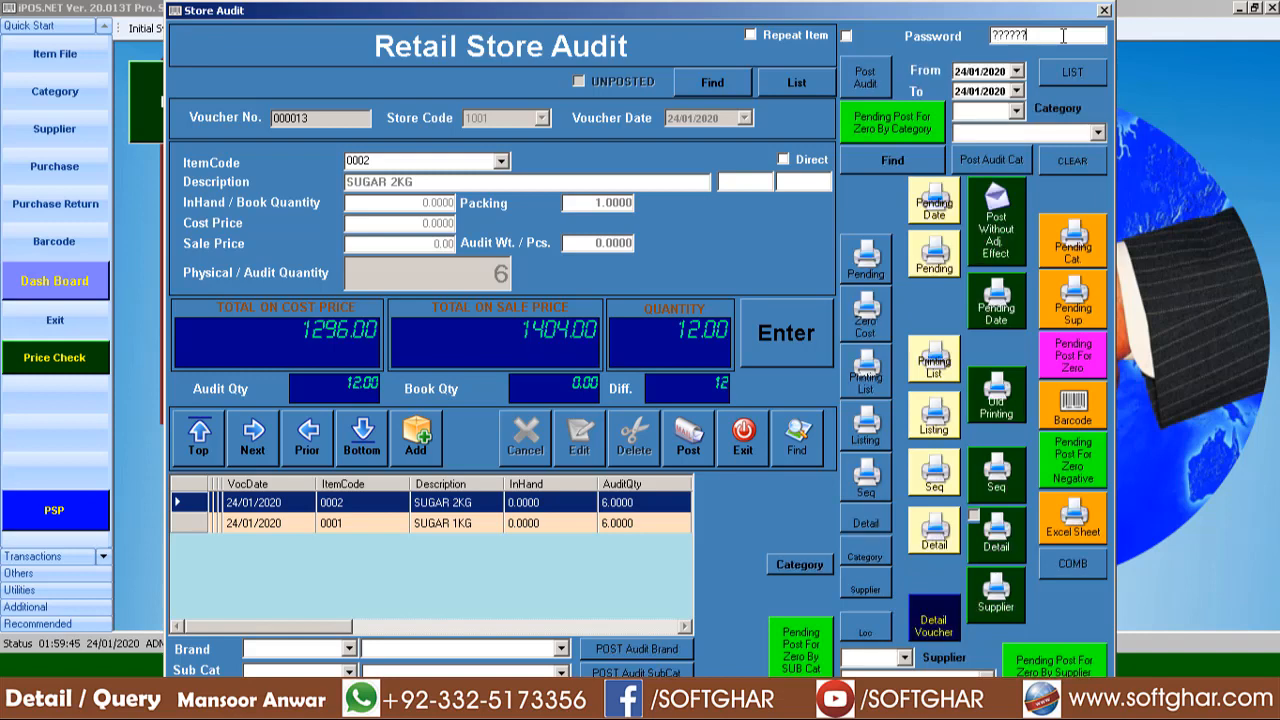
left_click(1018, 111)
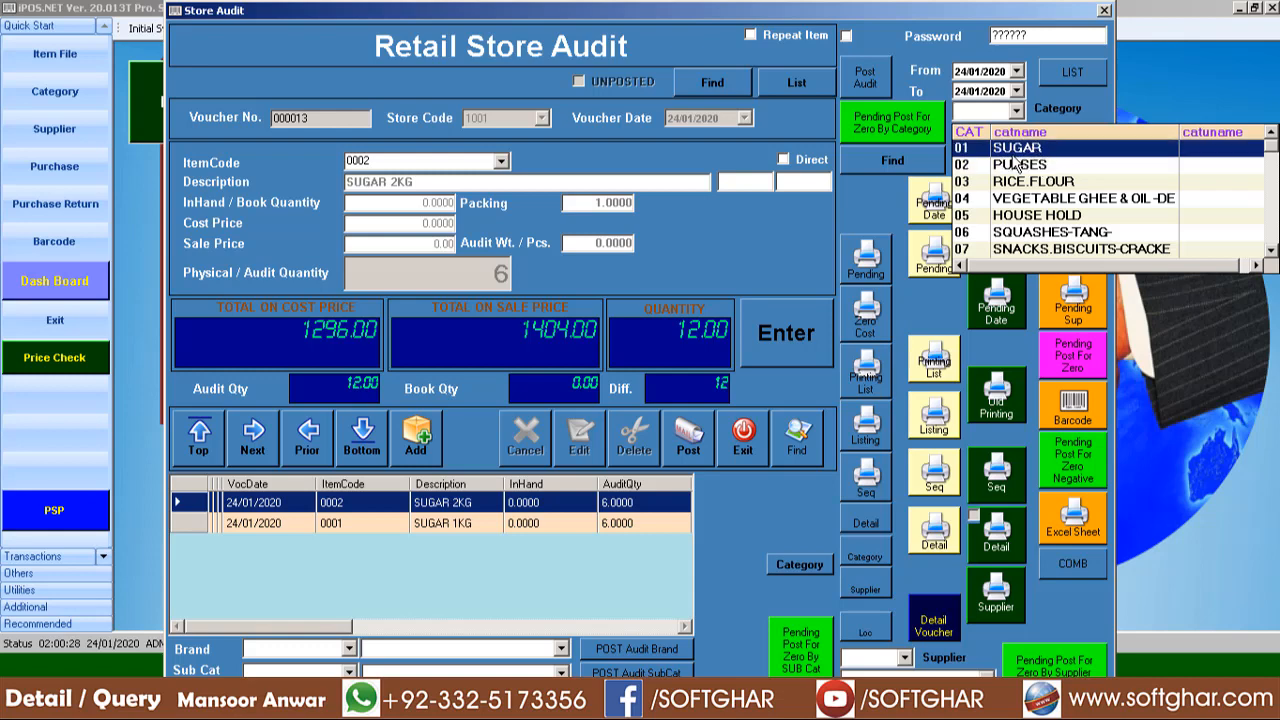
left_click(1022, 152)
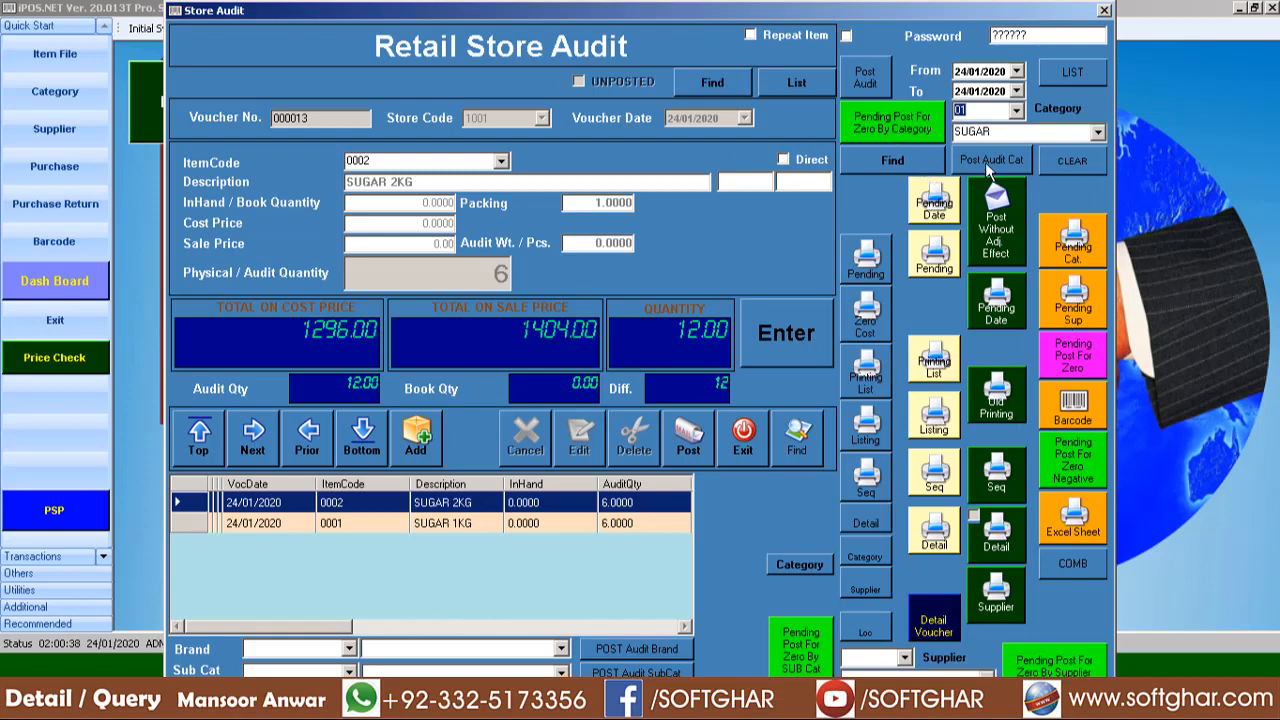
left_click(894, 126)
left_click(716, 420)
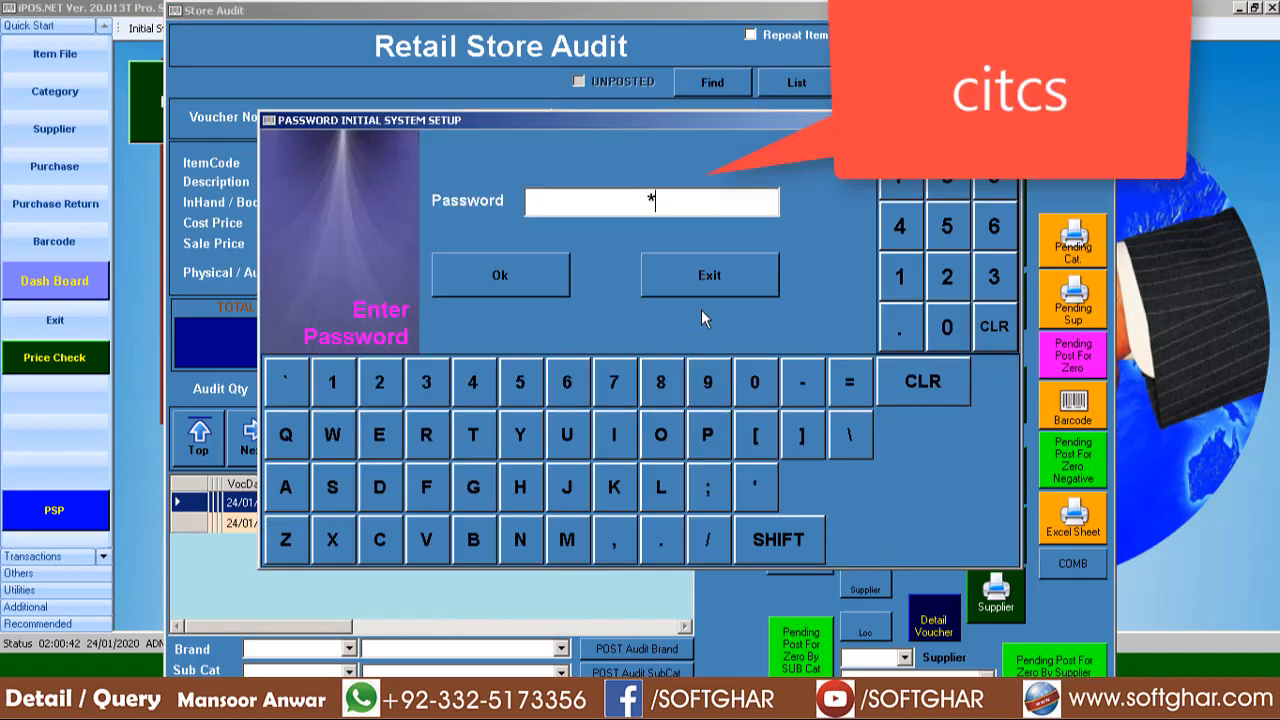
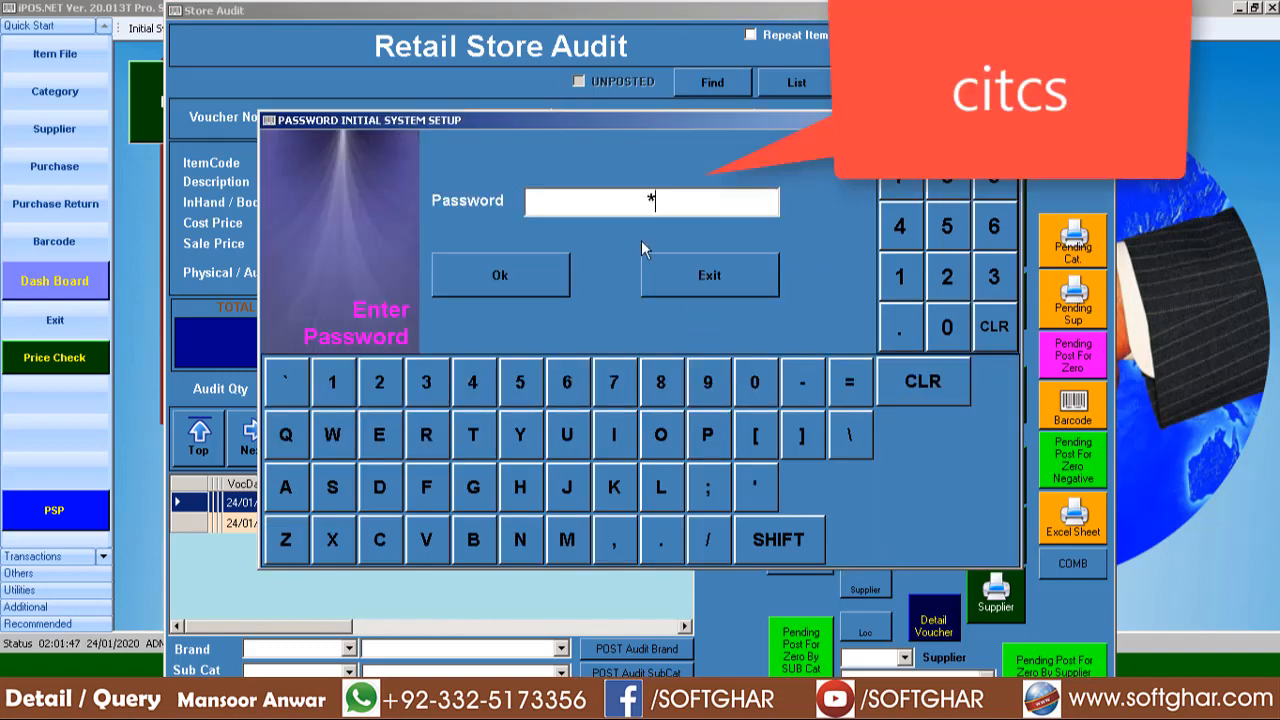
Enter the setup password and review the SUGAR 1KG, 2KG and 5KG audit lines
key("Return")
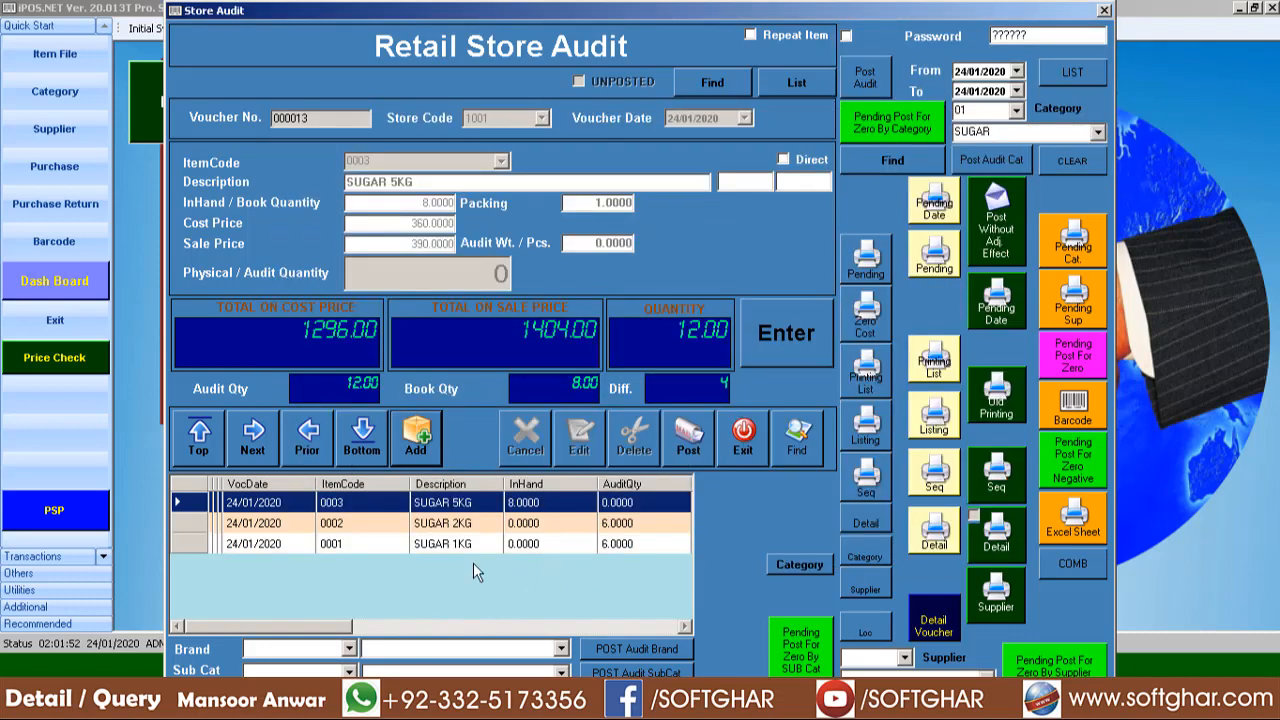
left_click(452, 545)
left_click(454, 523)
left_click(490, 505)
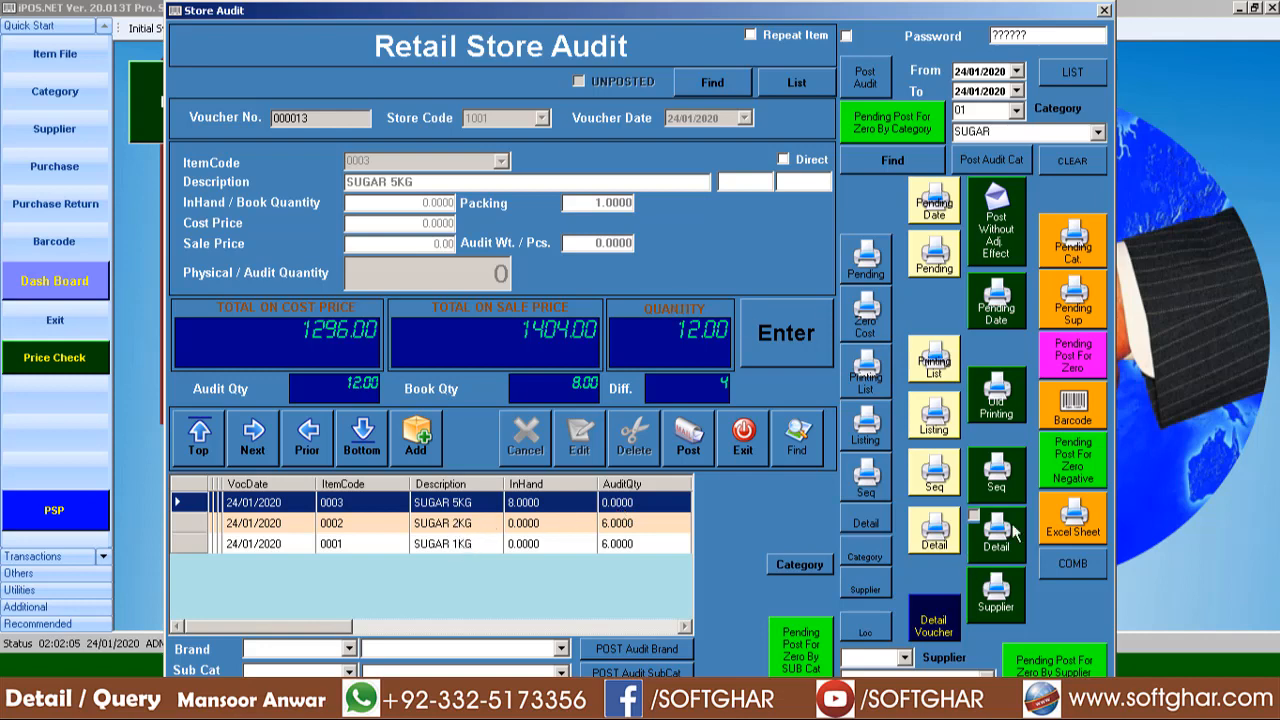
Post audit voucher 000013 as a stock adjustment and acknowledge its generation
left_click(864, 77)
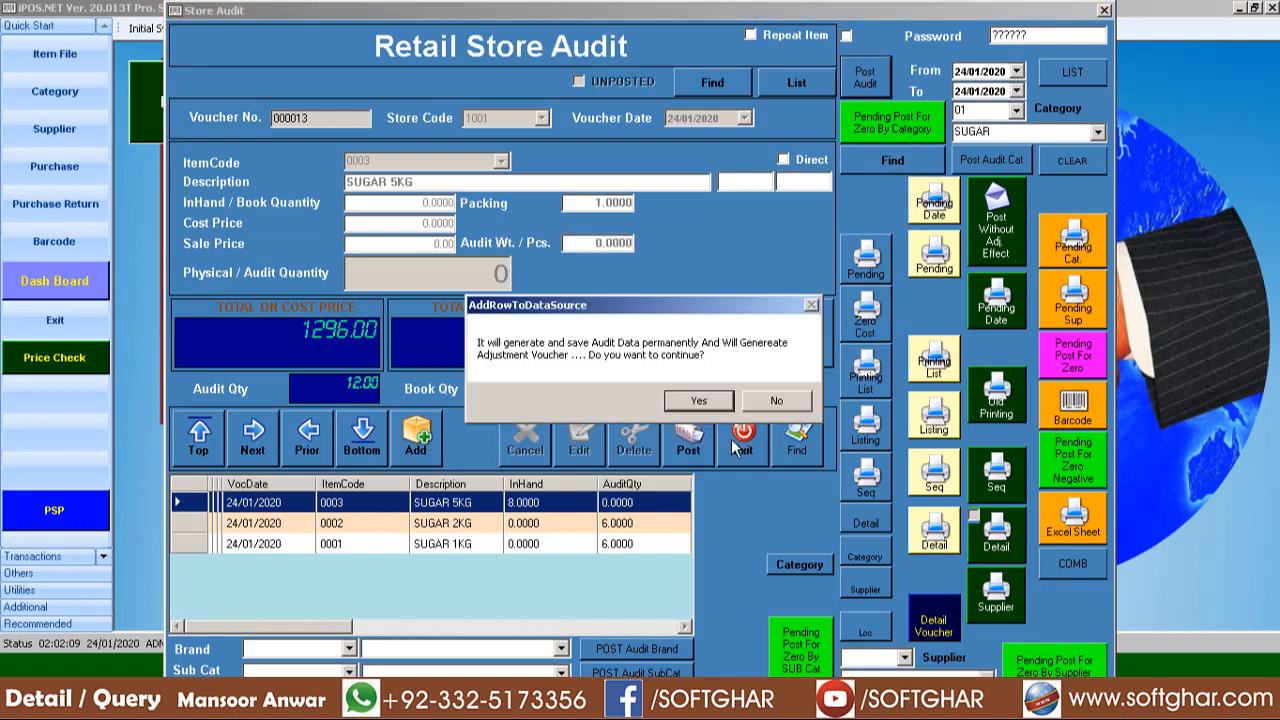
left_click(697, 404)
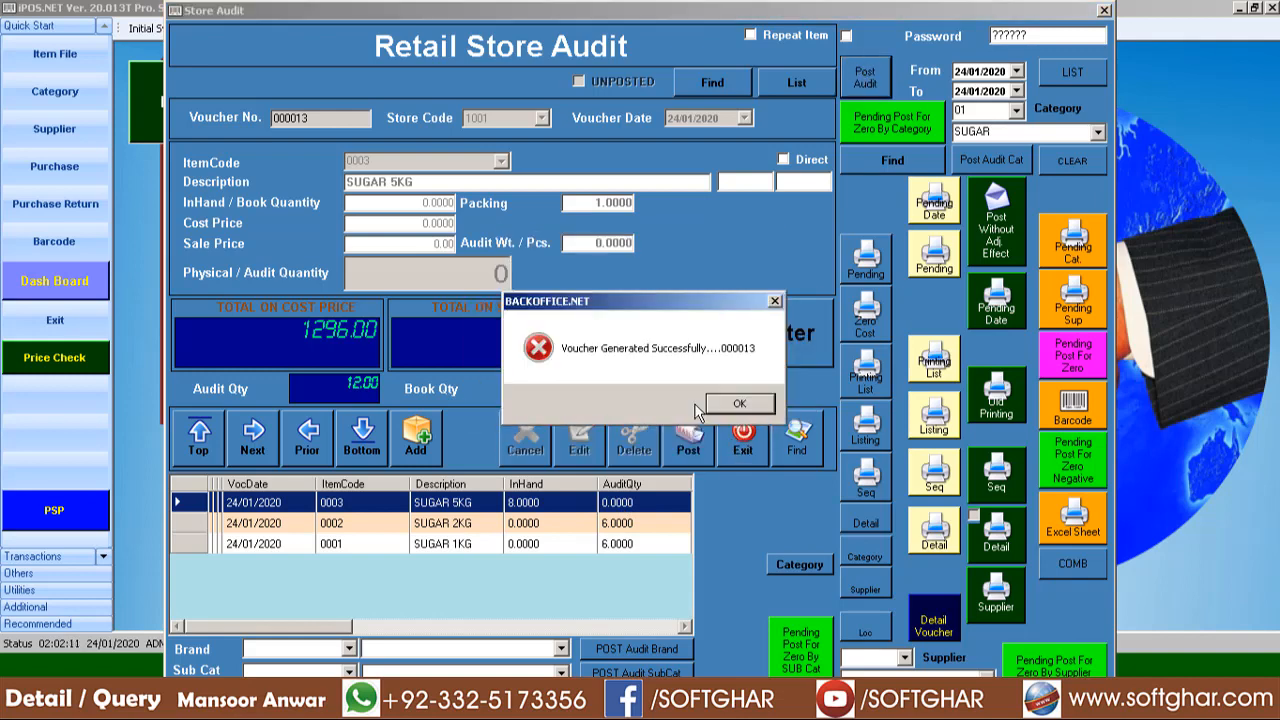
left_click(737, 408)
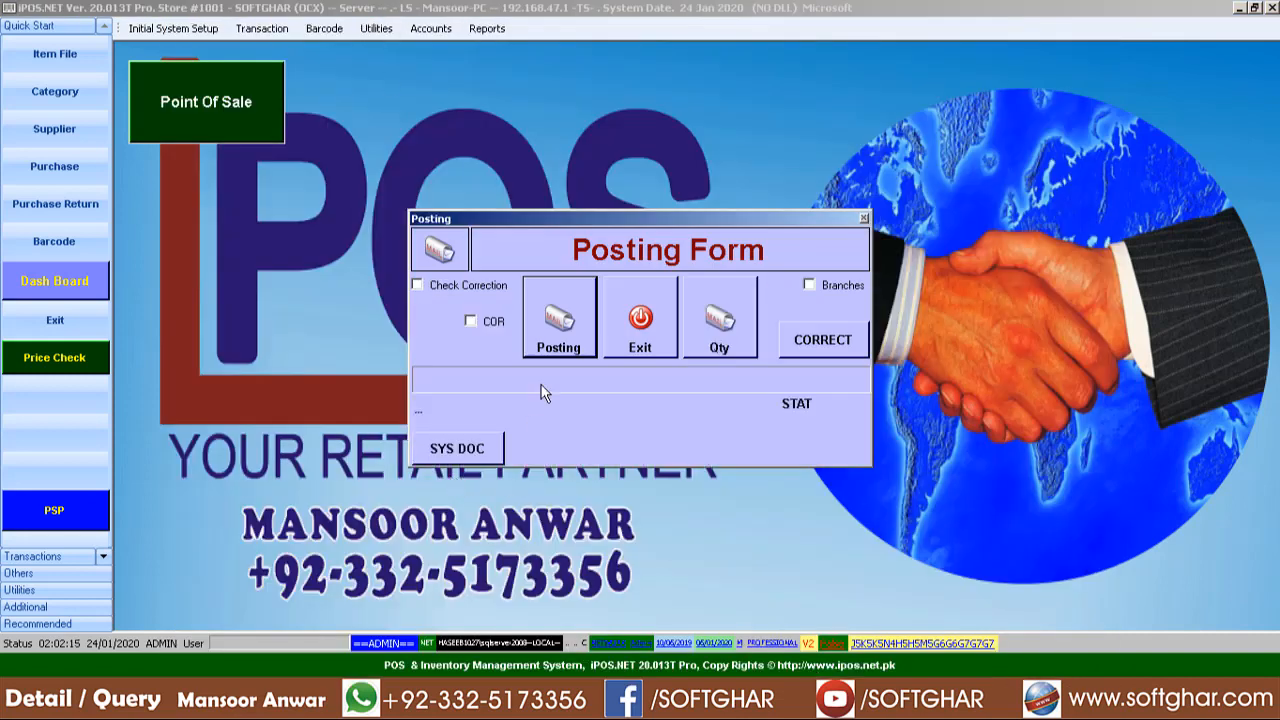
Run stock posting and preview the present stock position report
left_click(562, 335)
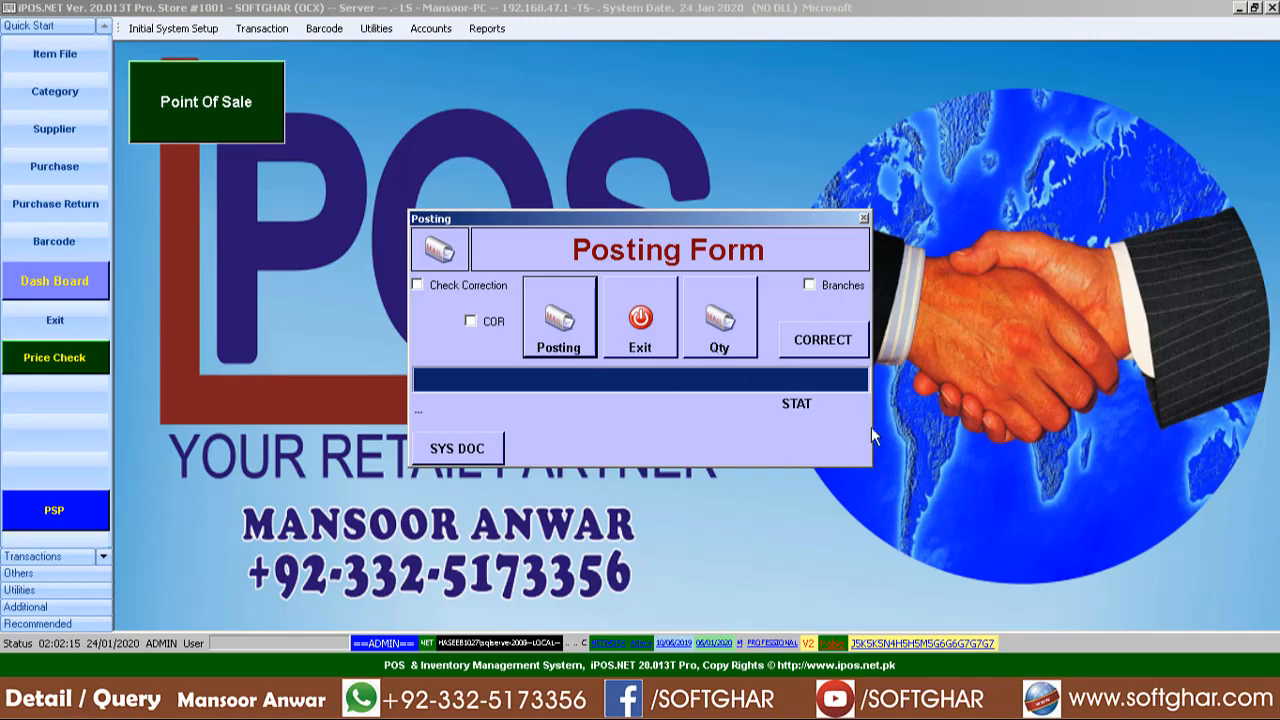
left_click(742, 405)
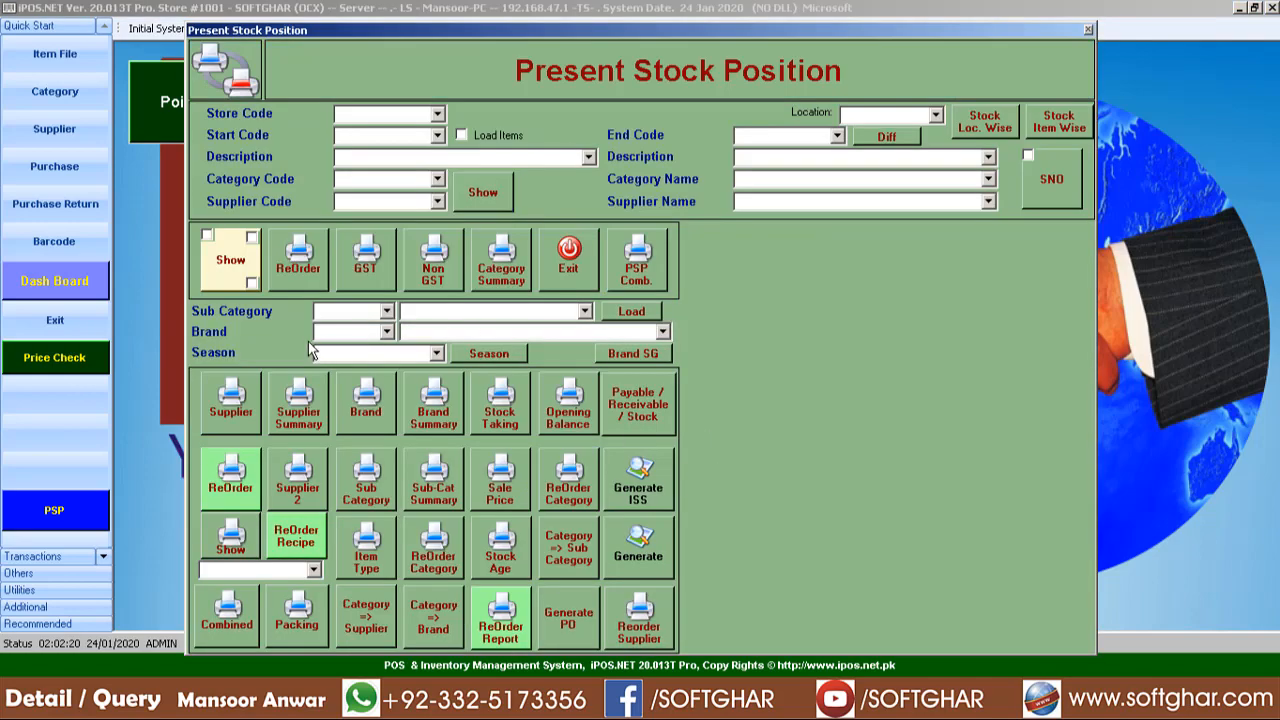
left_click(260, 271)
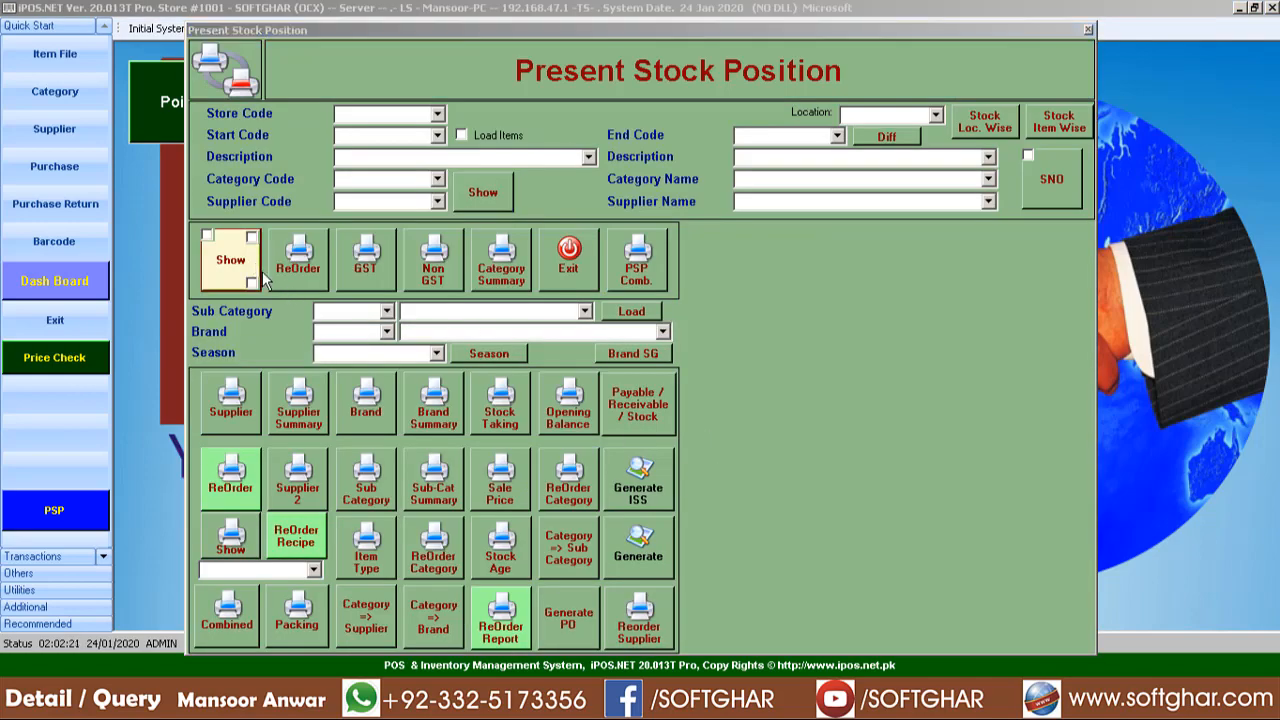
left_click(731, 469)
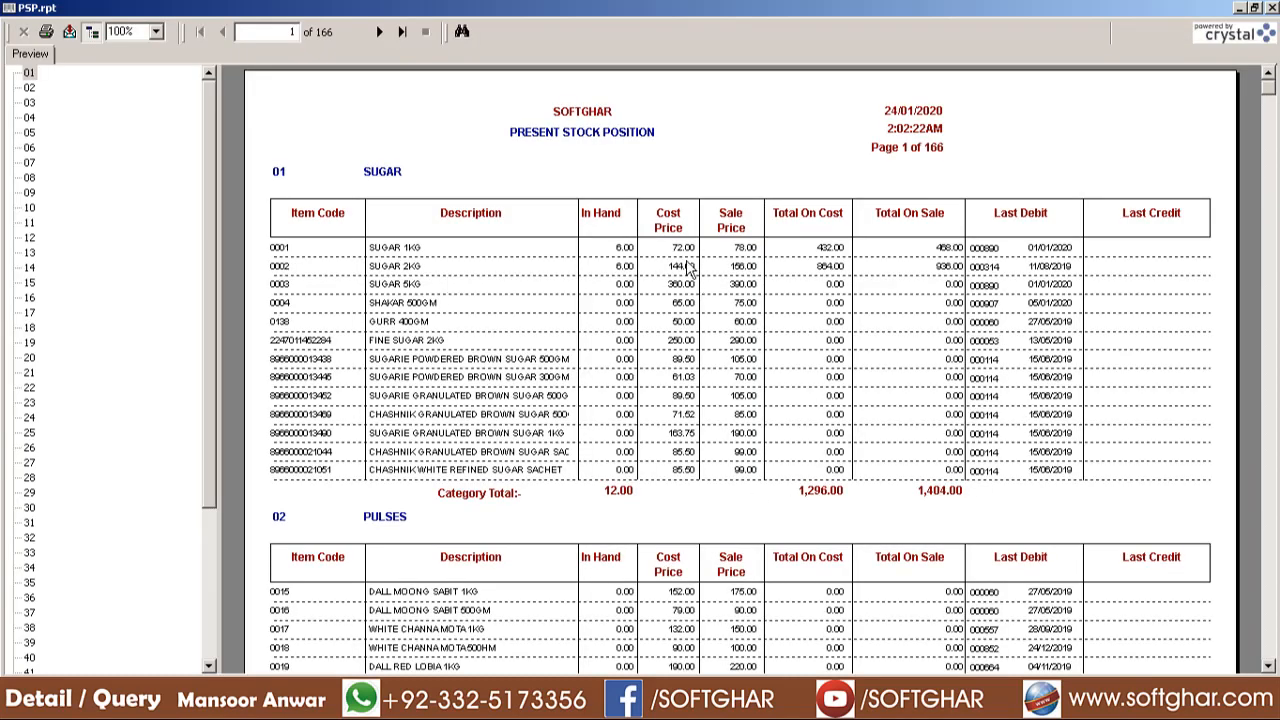
Verify In Hand shows 6.00 for SUGAR 2KG and 0.00 for SUGAR 5KG, then close the report
left_click(628, 262)
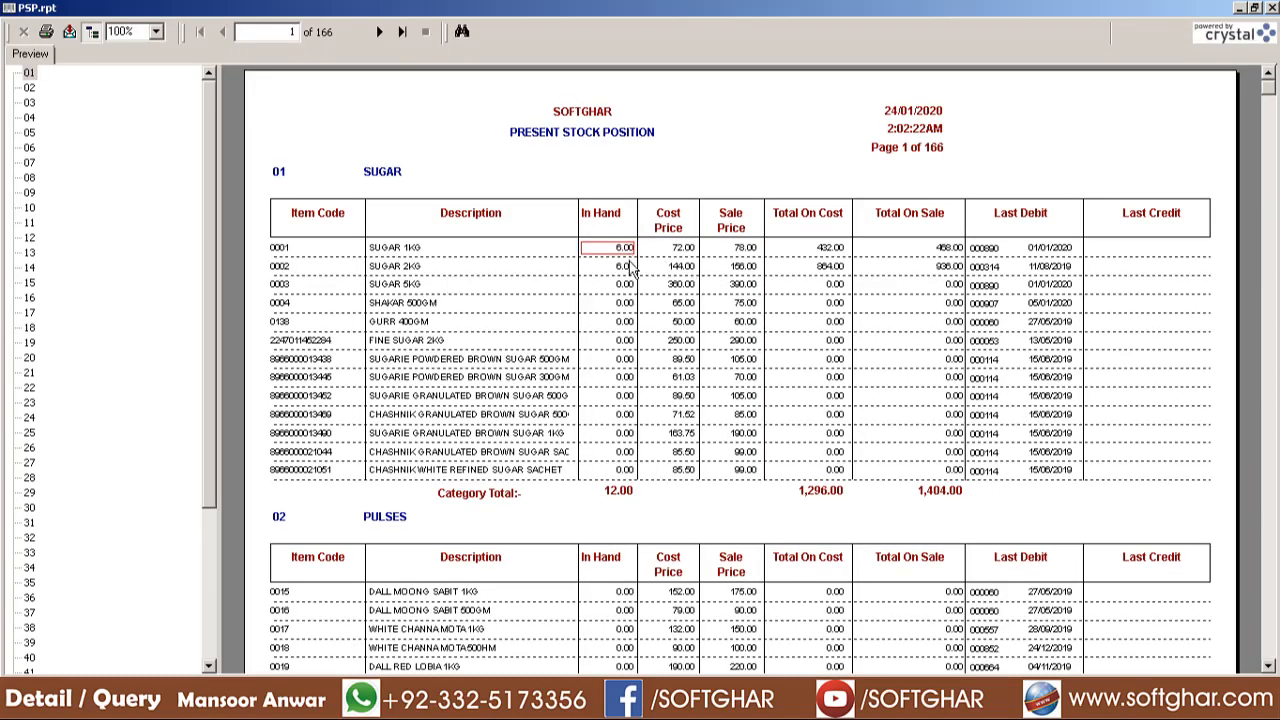
left_click(566, 287)
left_click(627, 288)
left_click(1271, 8)
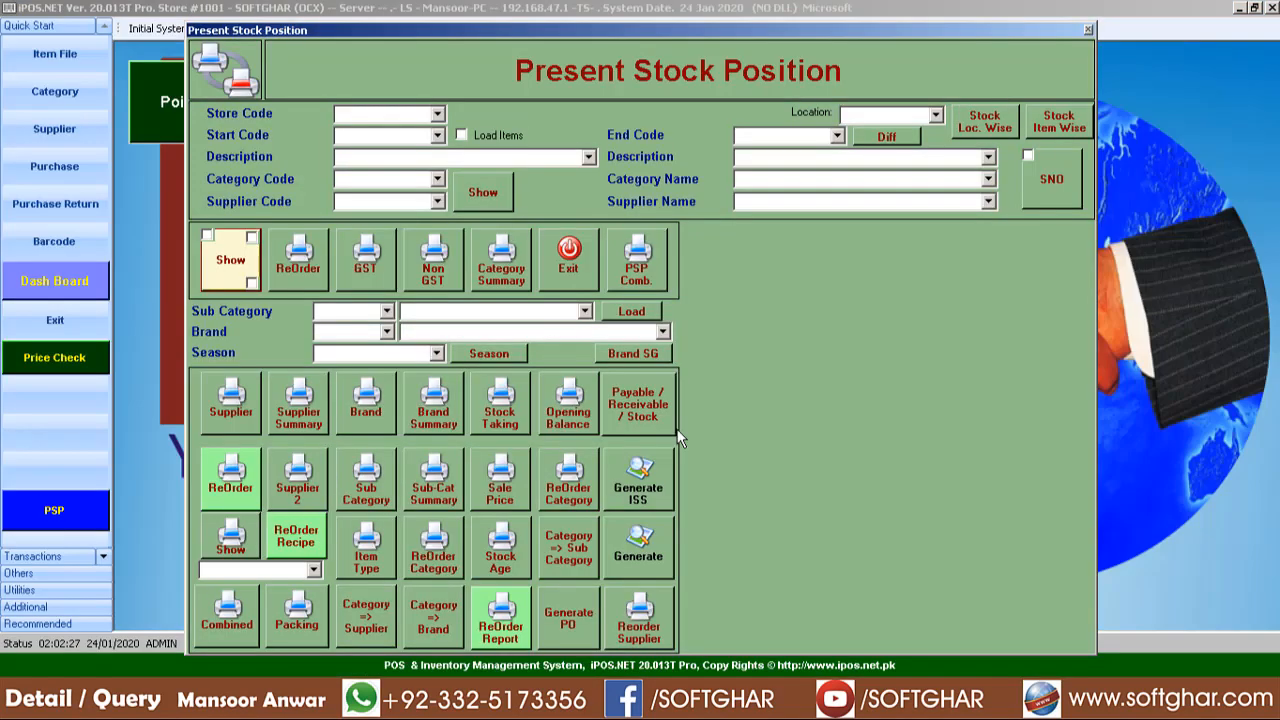
left_click(572, 262)
left_click(418, 33)
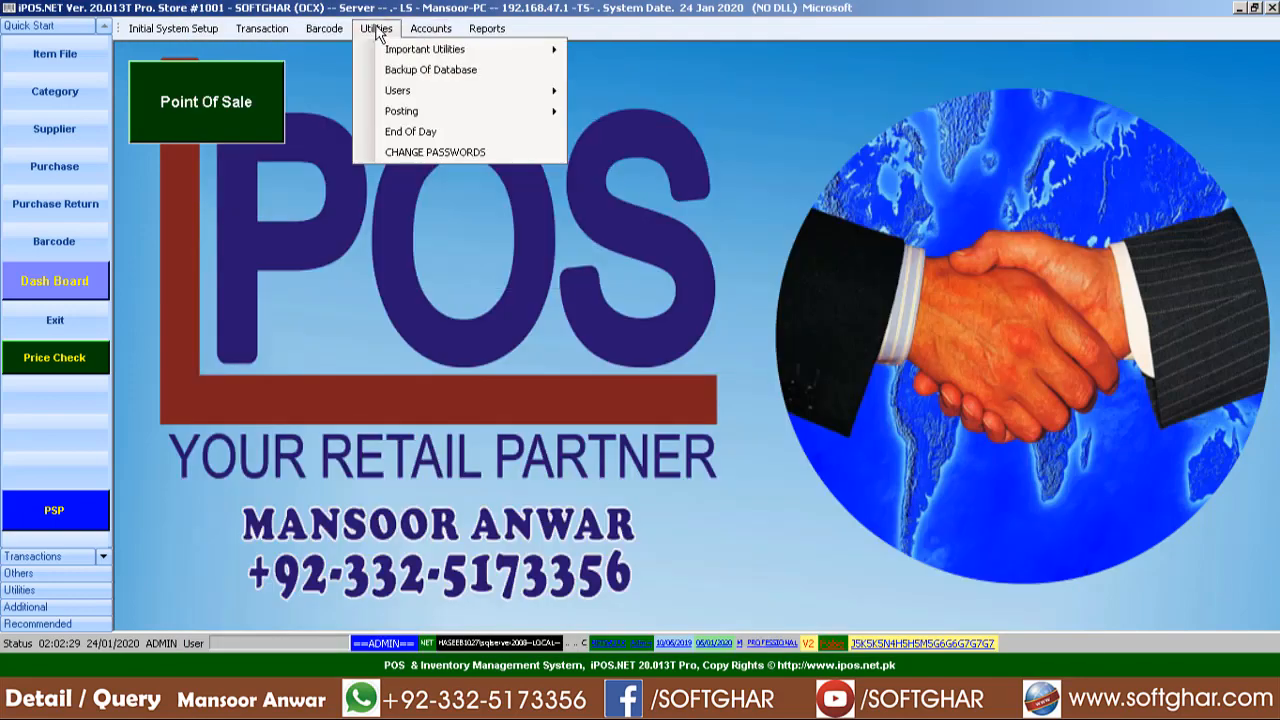
Reopen the stock taking audit form and enter the audit password
mouse_move(470, 49)
left_click(620, 51)
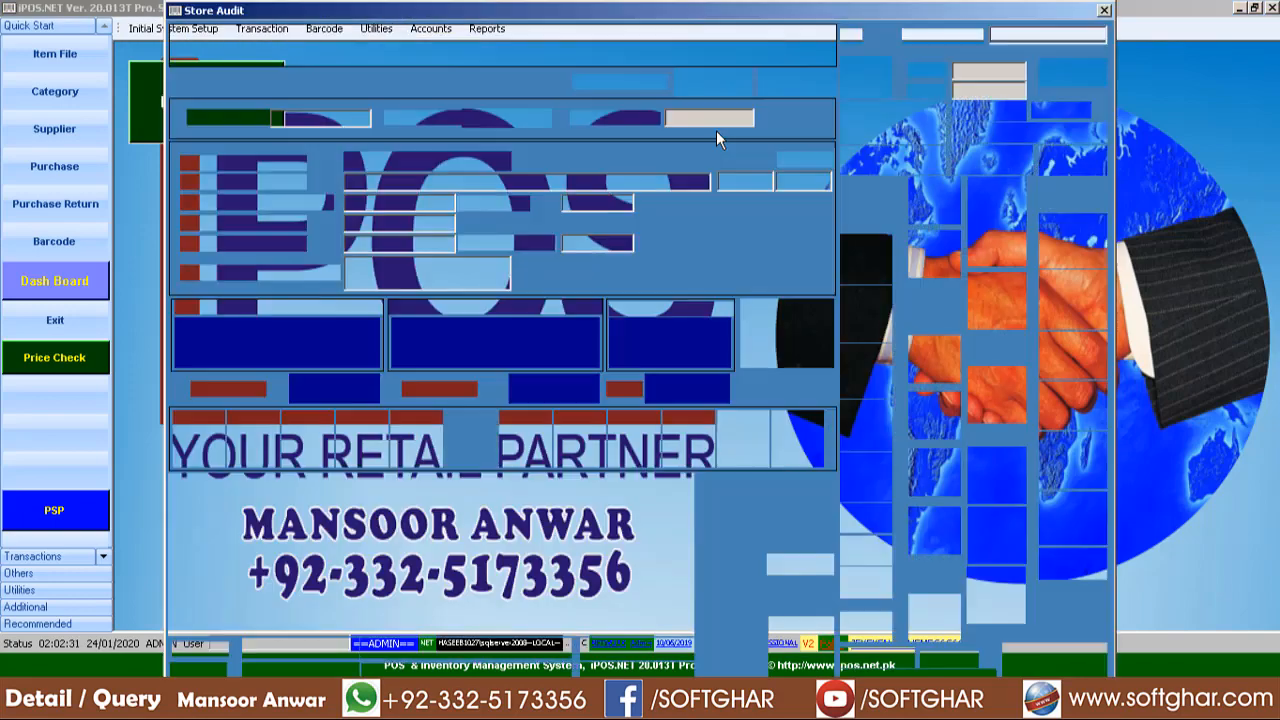
left_click(1027, 35)
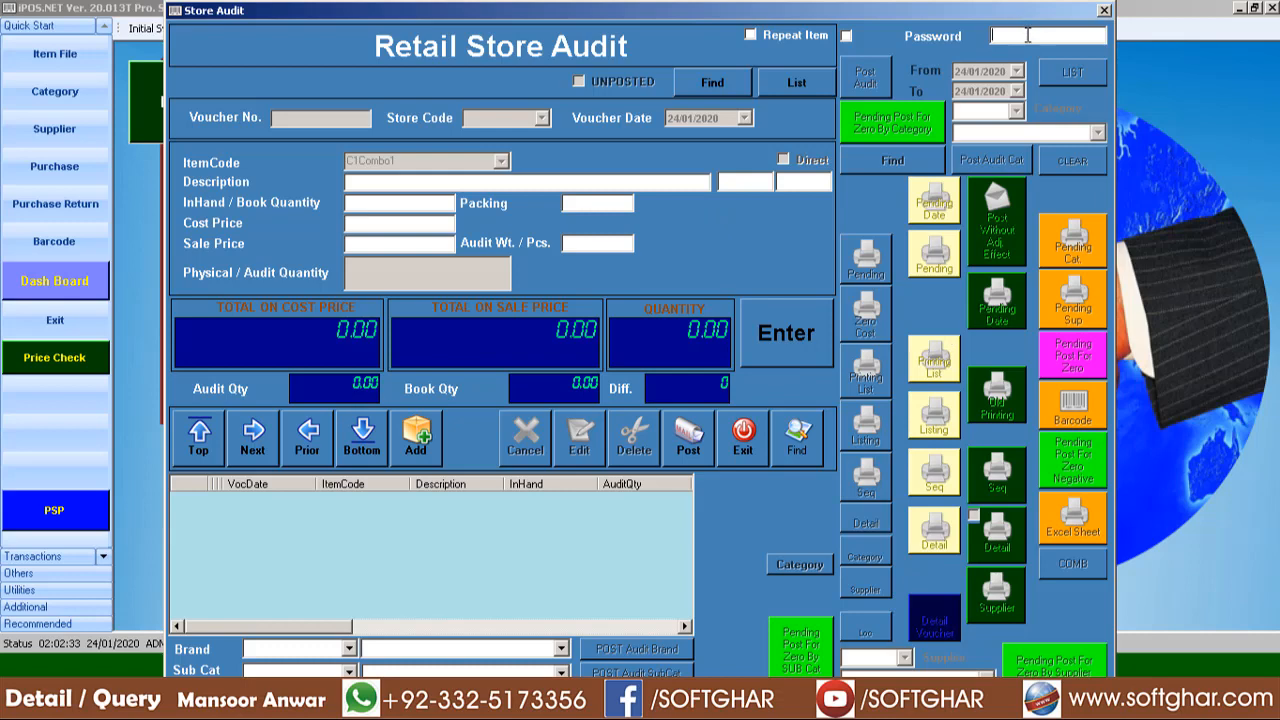
type("??????")
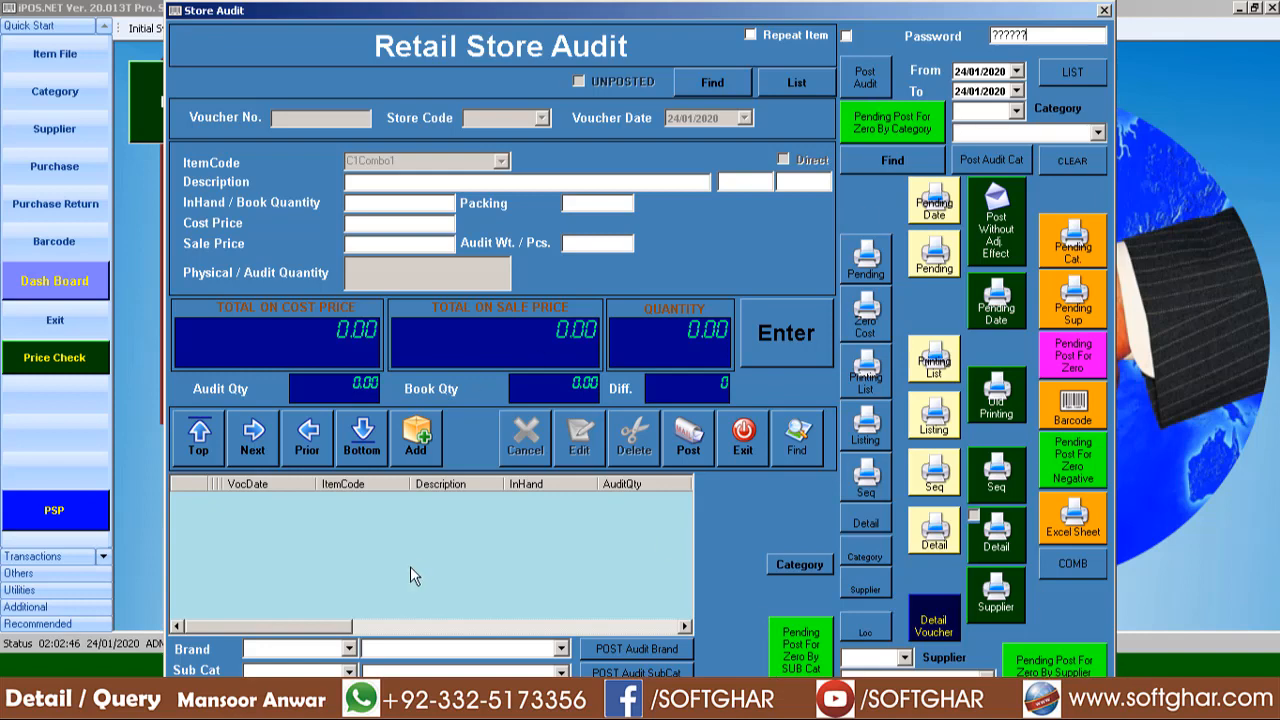
Pick supplier 001 in the Supplier filter and look through the Brand and Sub Cat lists
left_click(904, 657)
left_click(913, 520)
left_click(349, 648)
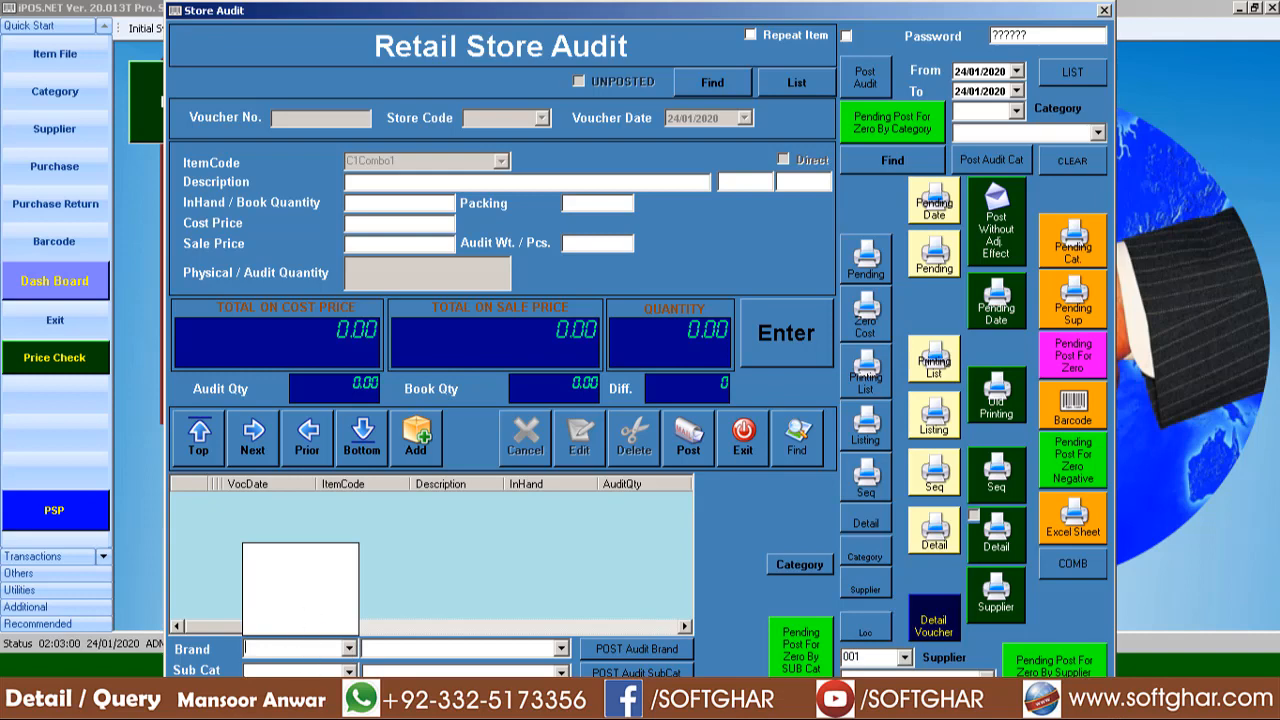
left_click(349, 670)
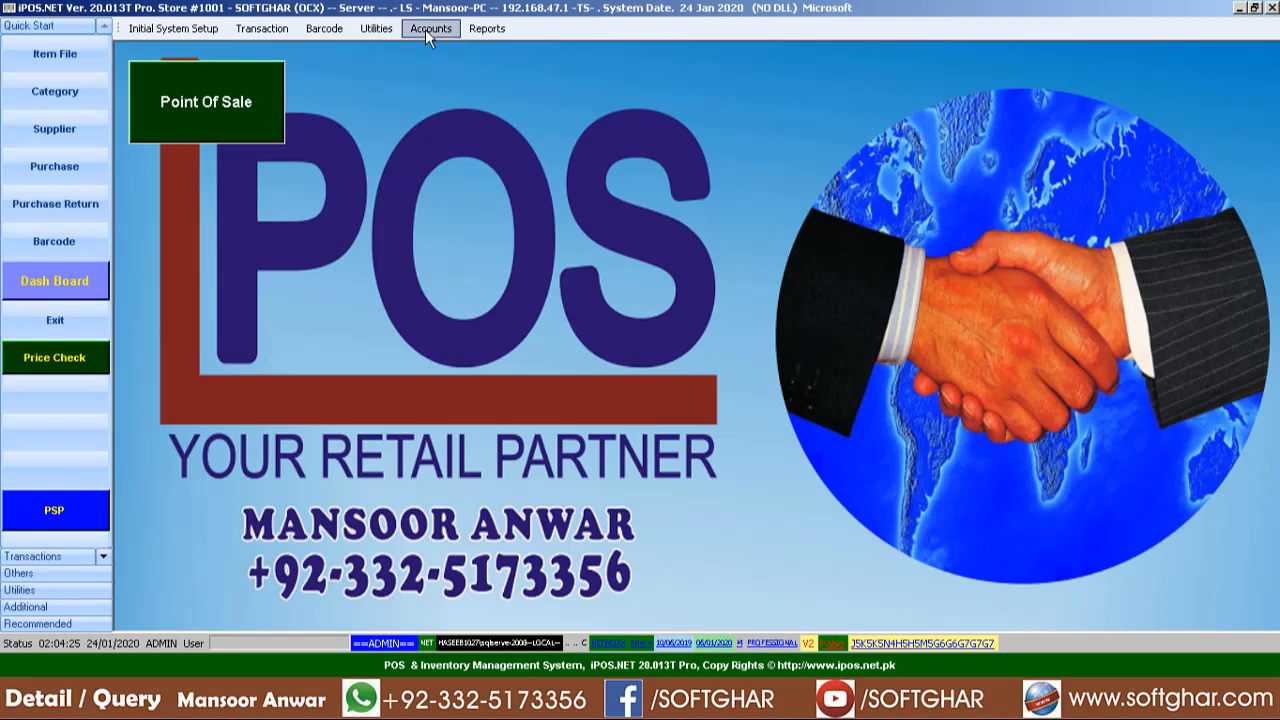
Open the Quantitative Stock Ledger report from Reports > Stock Position
left_click(376, 28)
left_click(430, 28)
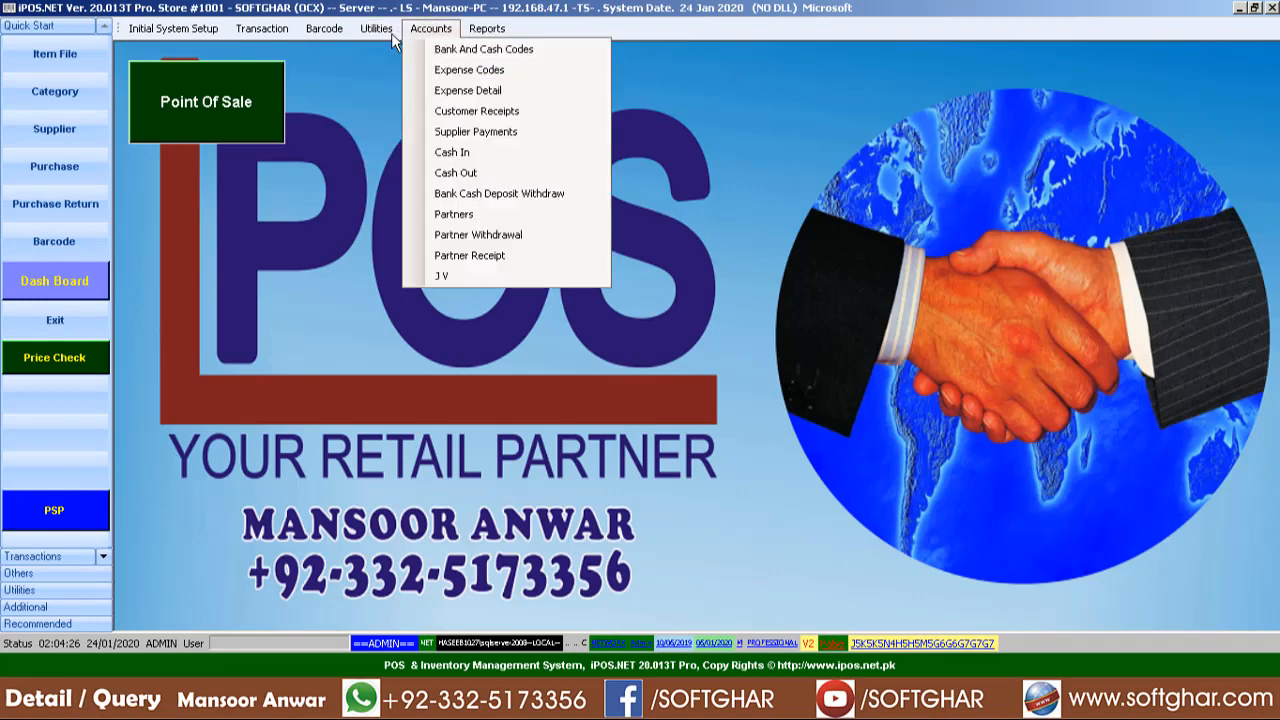
mouse_move(389, 32)
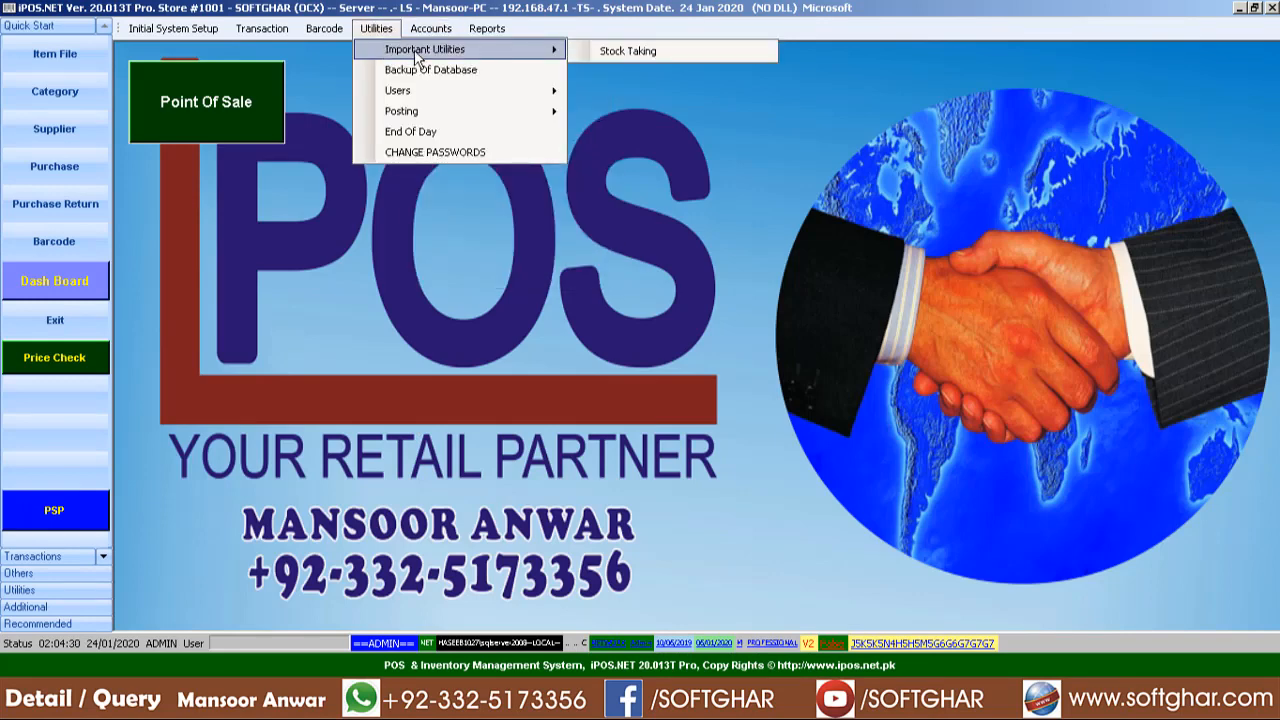
mouse_move(488, 33)
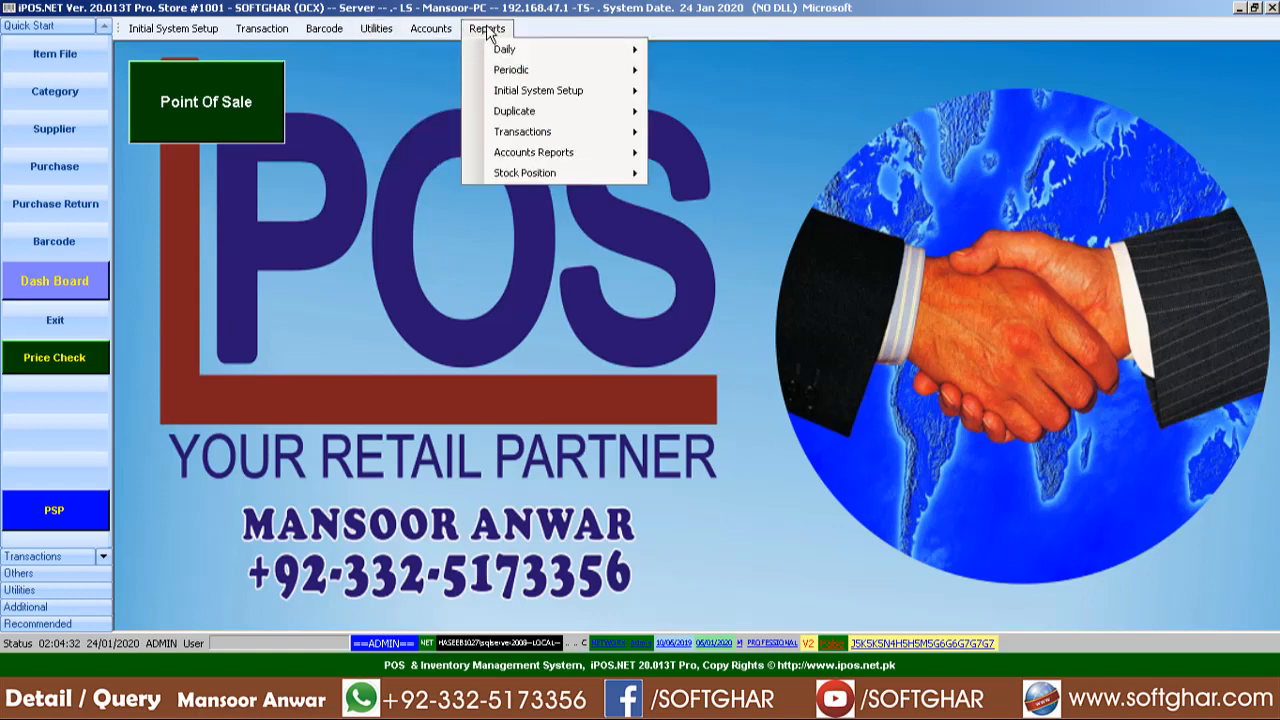
mouse_move(548, 72)
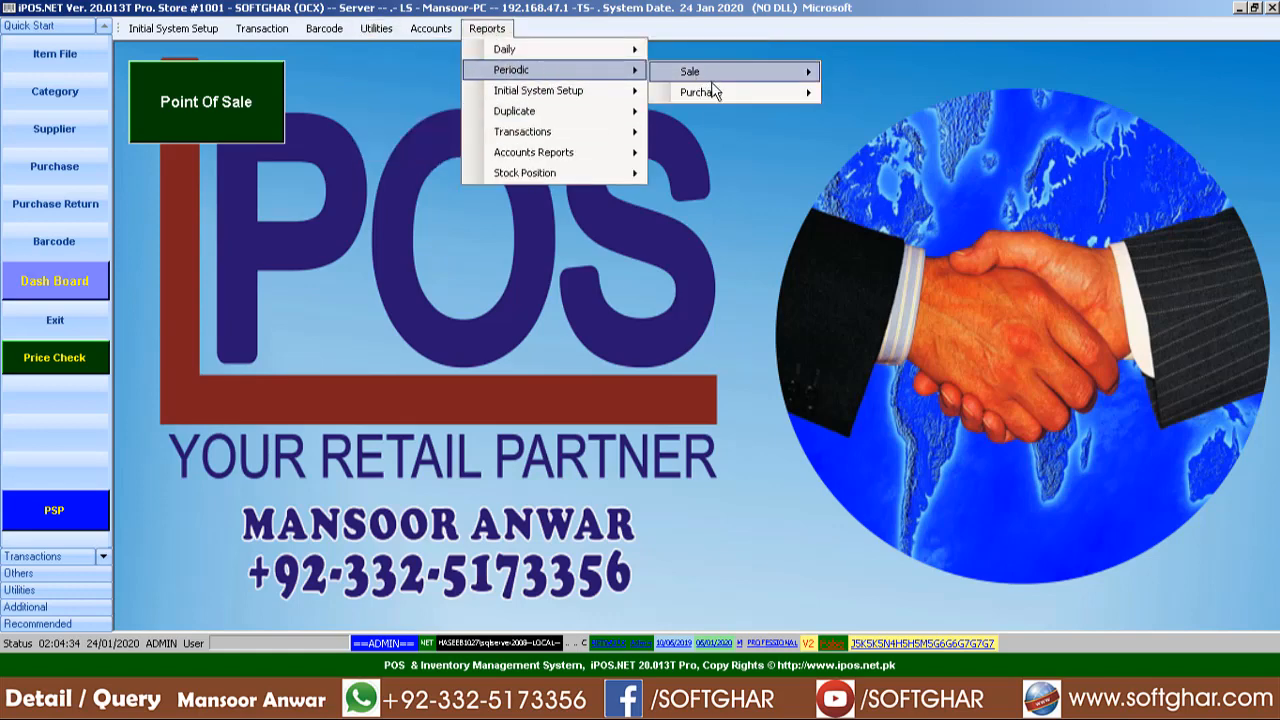
mouse_move(557, 172)
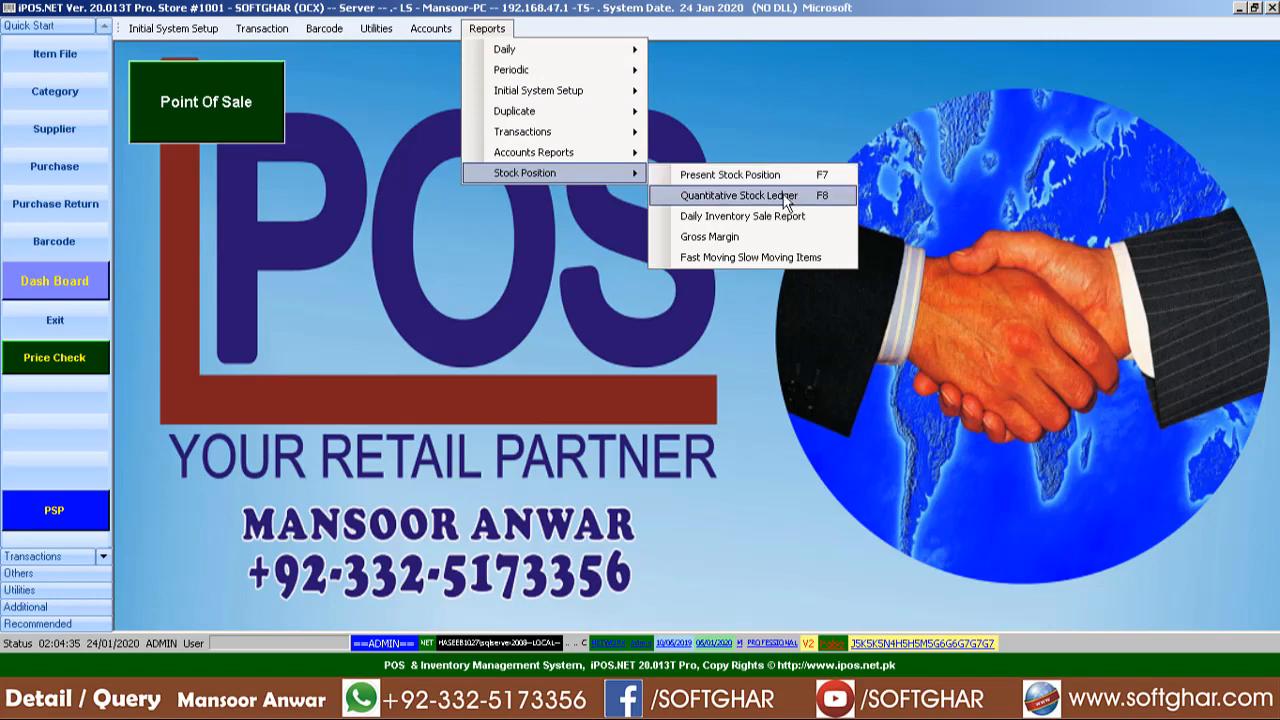
left_click(785, 197)
left_click(372, 130)
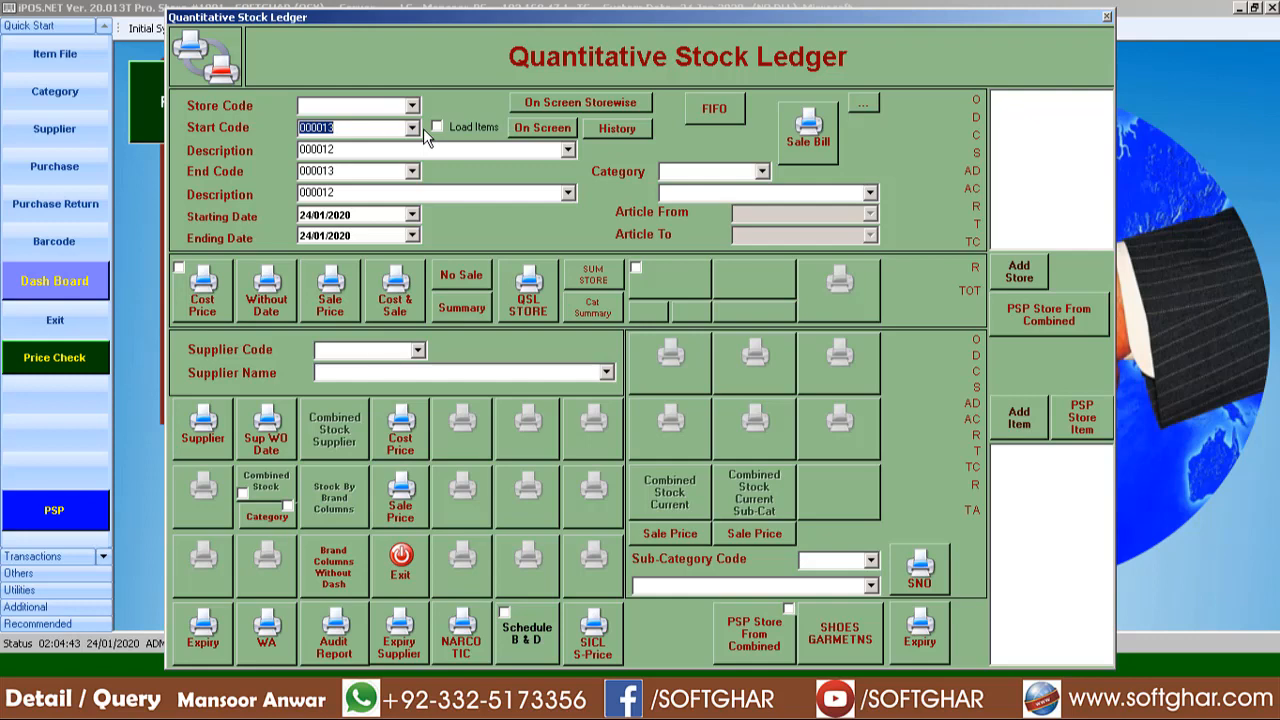
type("8961014245172")
double_click(348, 127)
right_click(348, 121)
left_click(358, 174)
double_click(345, 170)
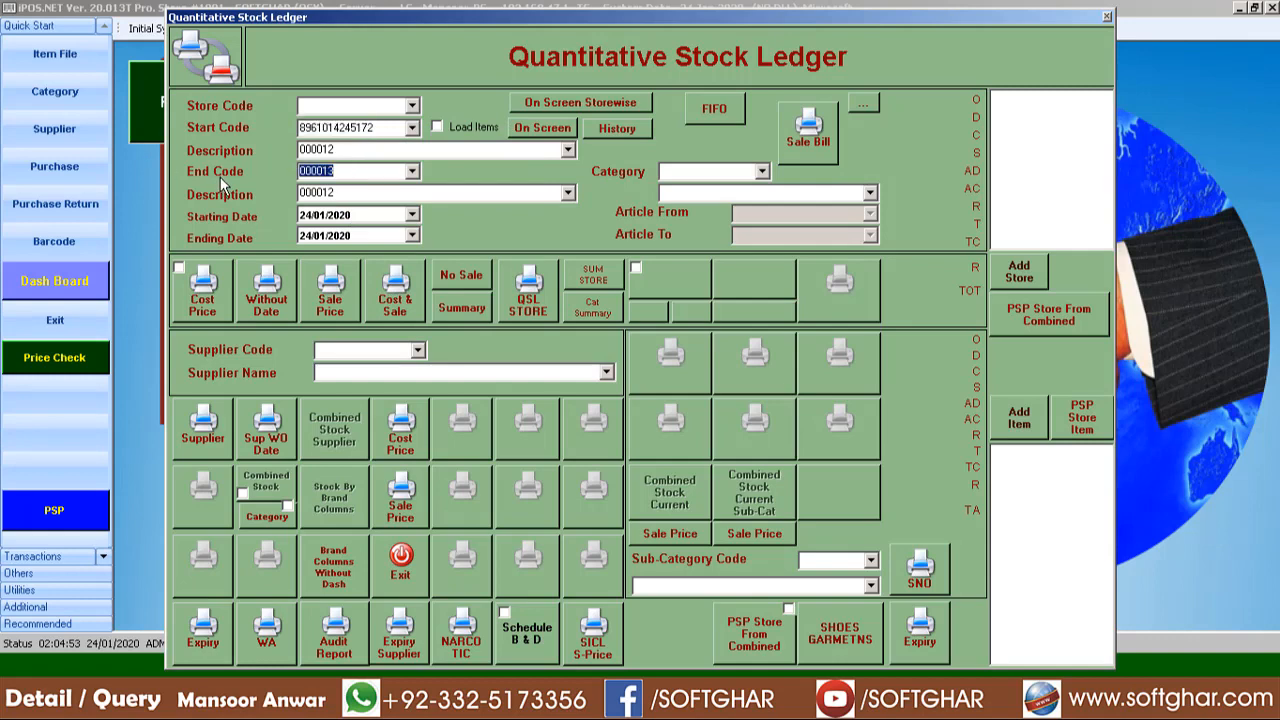
key("ctrl+v")
Change the starting date's year to 2019 and preview the ledger at cost price
left_click(312, 216)
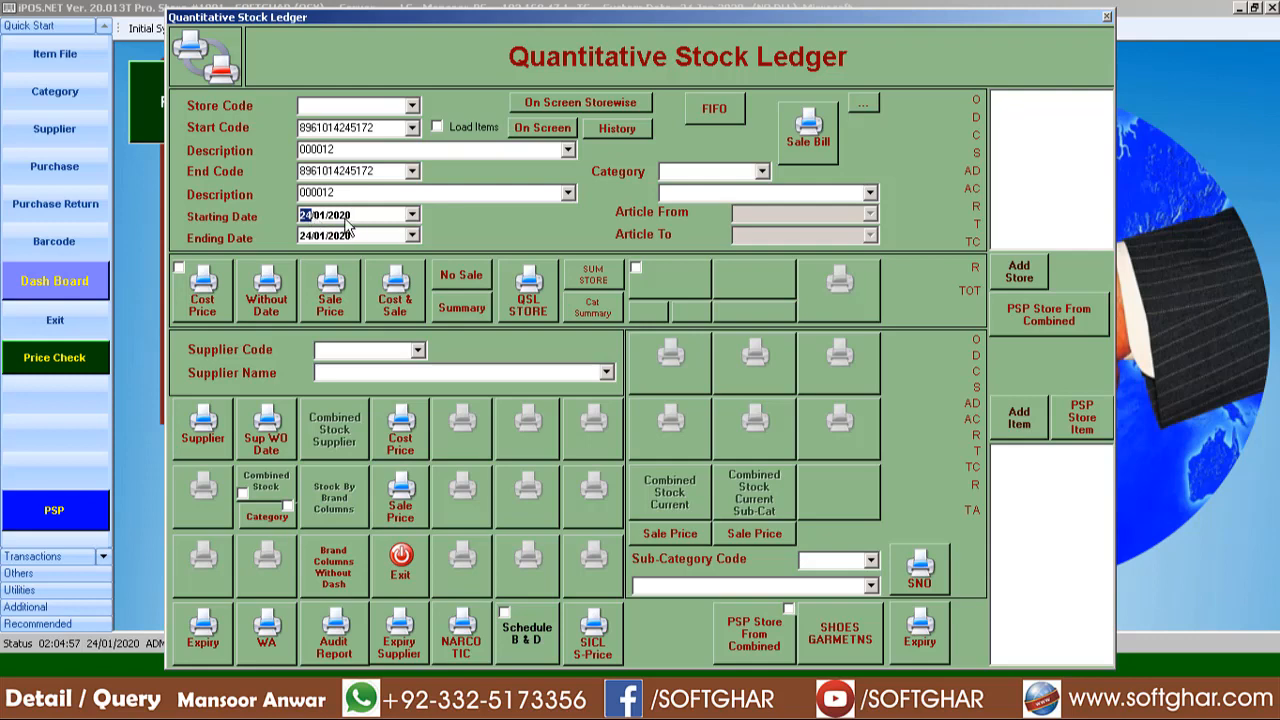
left_click(345, 217)
key("Down")
left_click(226, 294)
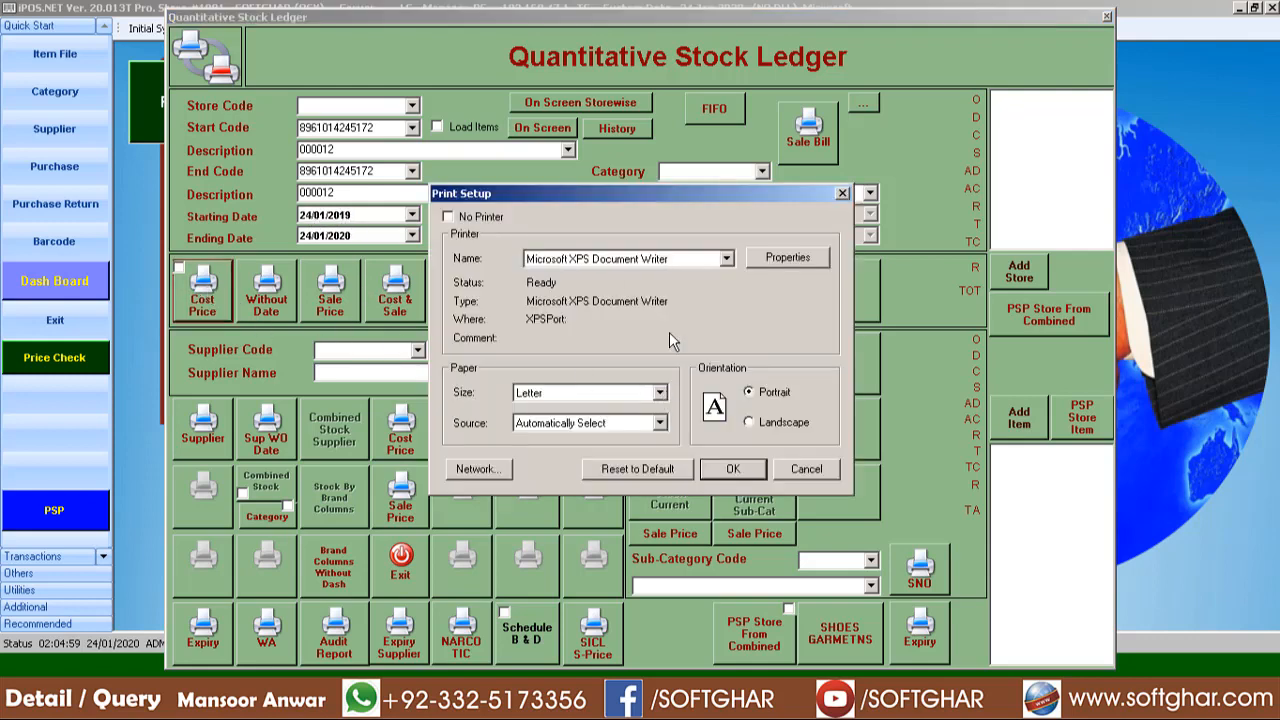
left_click(730, 467)
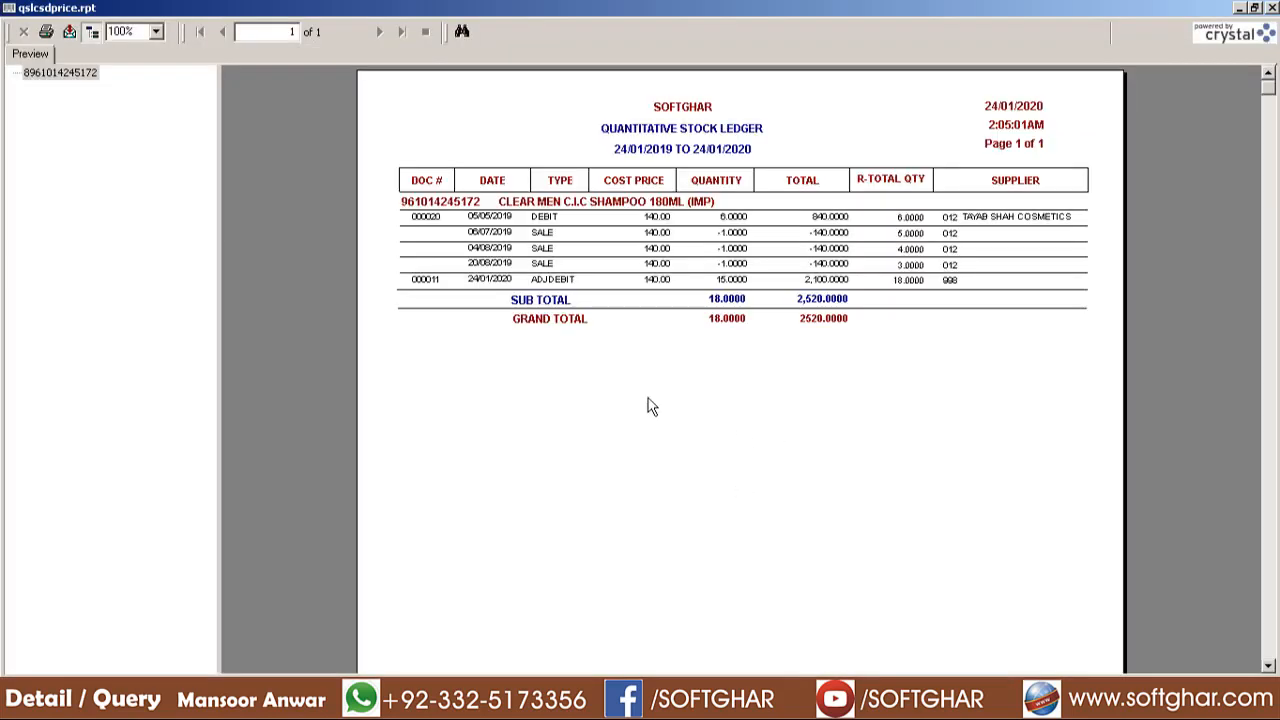
Zoom the report preview to 200% and hide the group tree
left_click(142, 31)
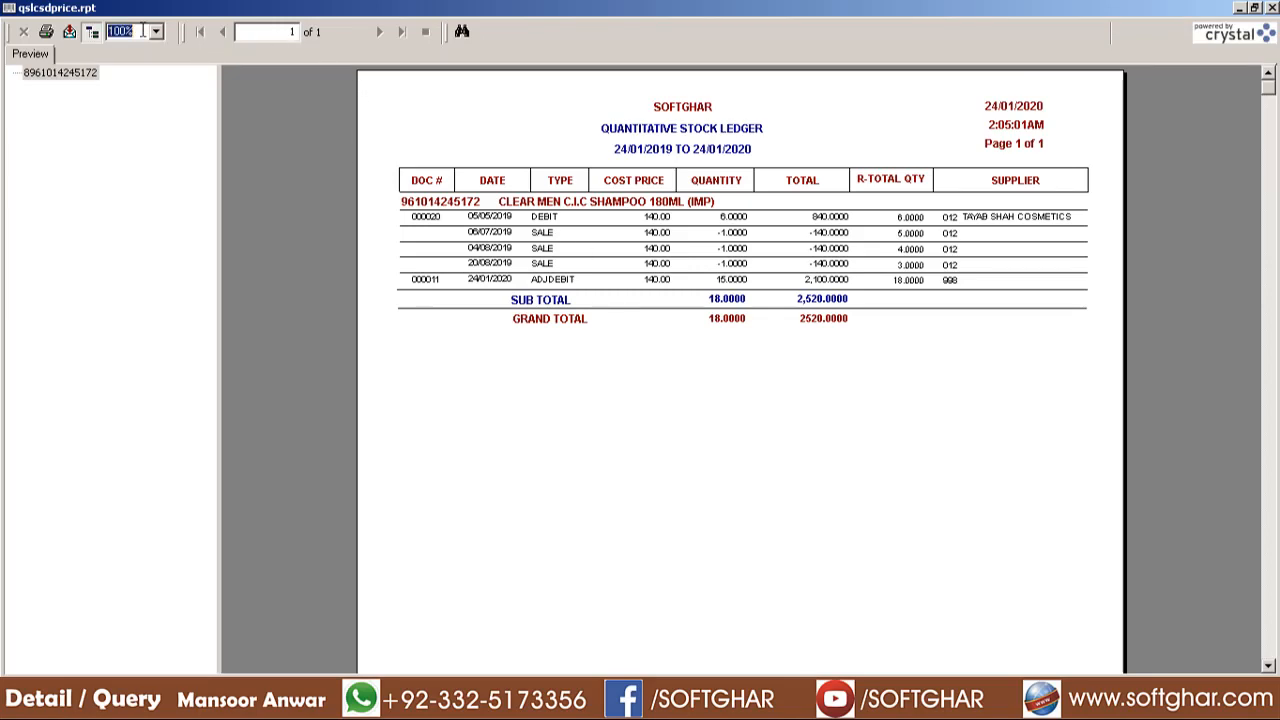
type("200")
key("Return")
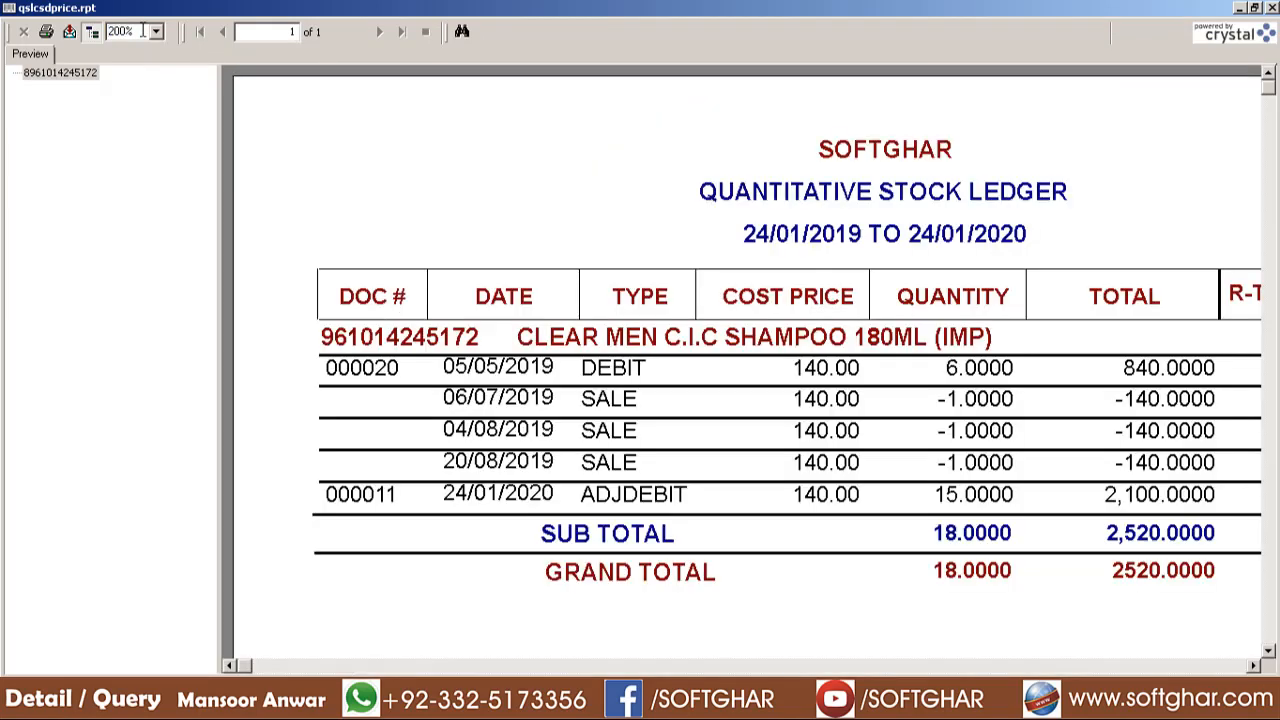
left_click(91, 31)
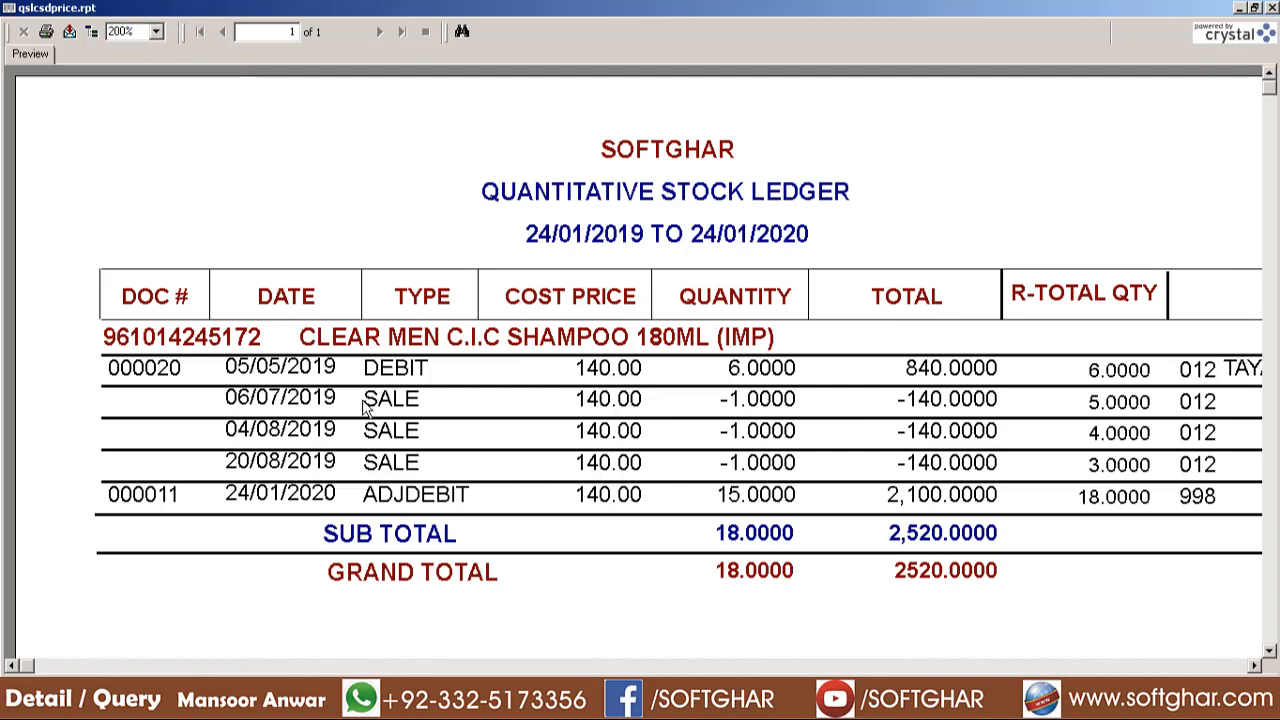
Inspect the DEBIT purchase of 6.0000, the ADJDEBIT adjustment and the final 18.0000 running total
left_click(392, 370)
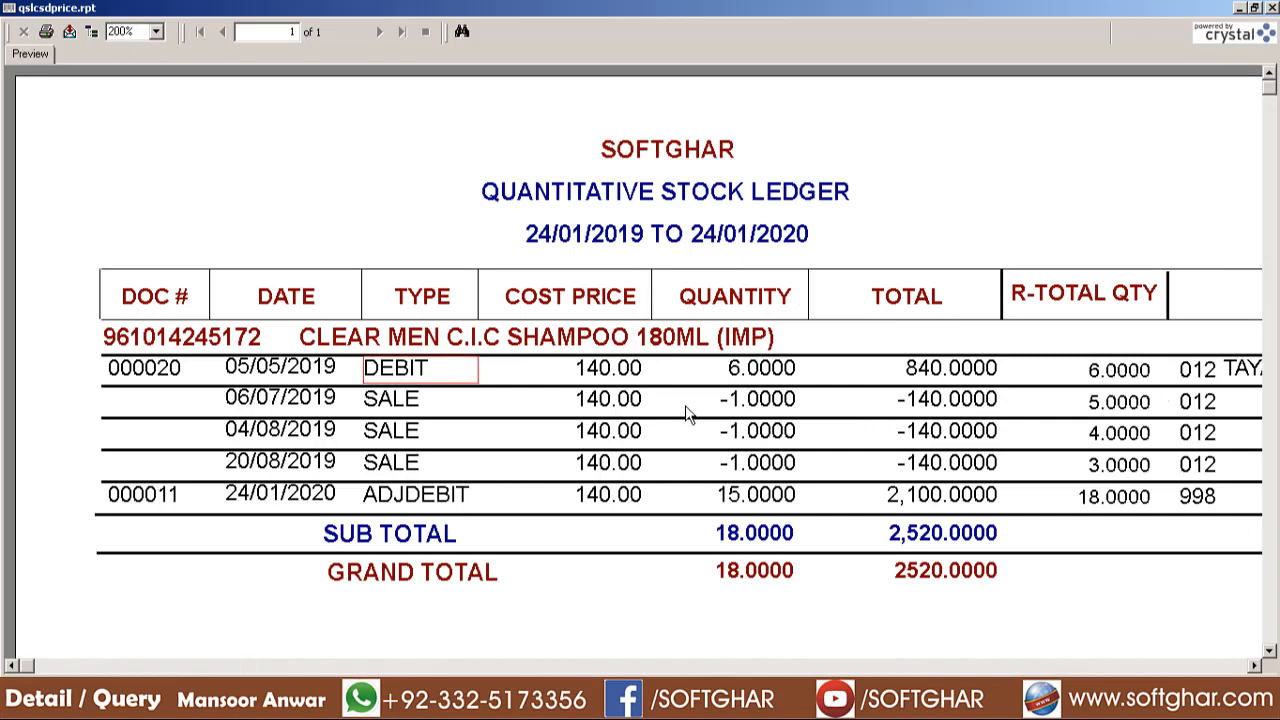
left_click(762, 376)
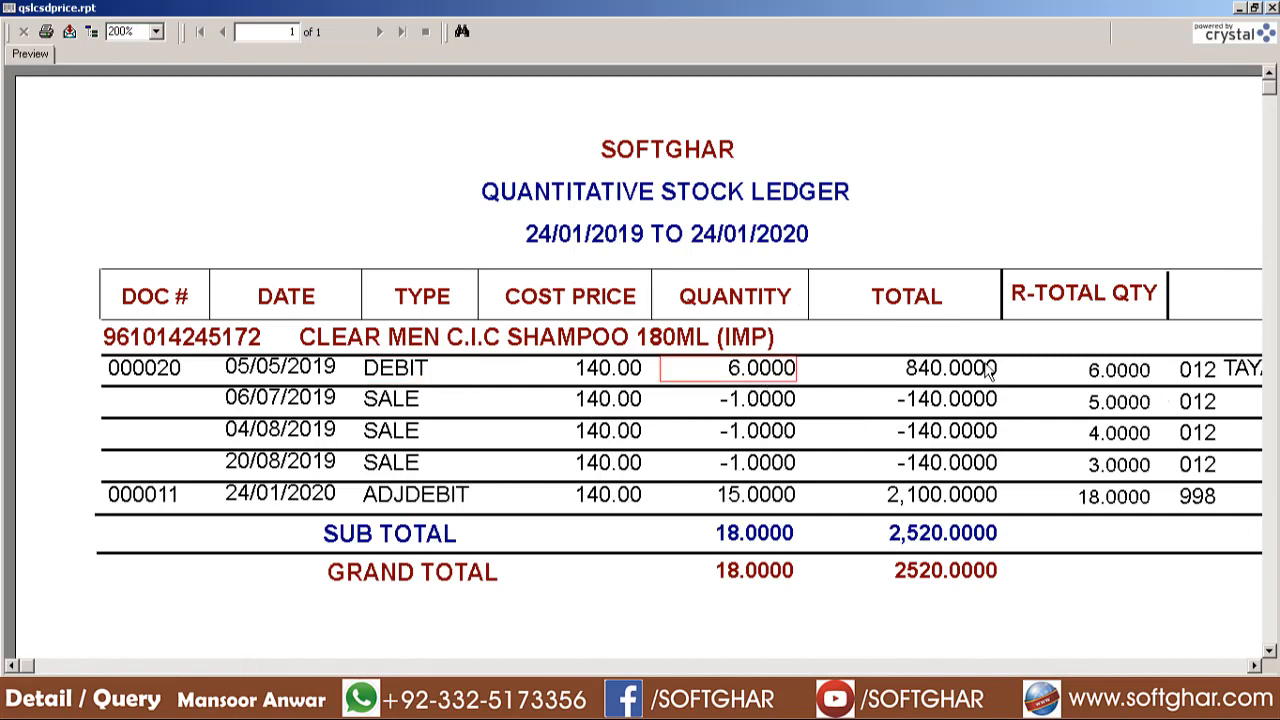
left_click(1112, 372)
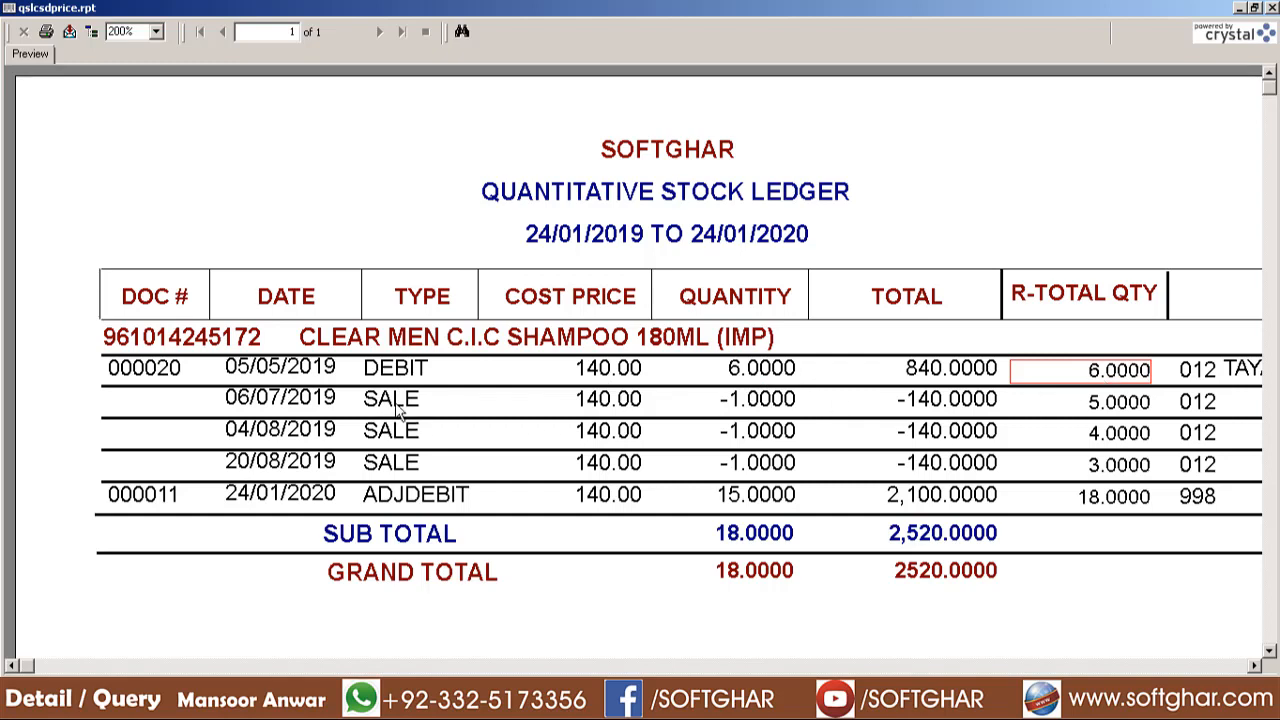
left_click(1112, 468)
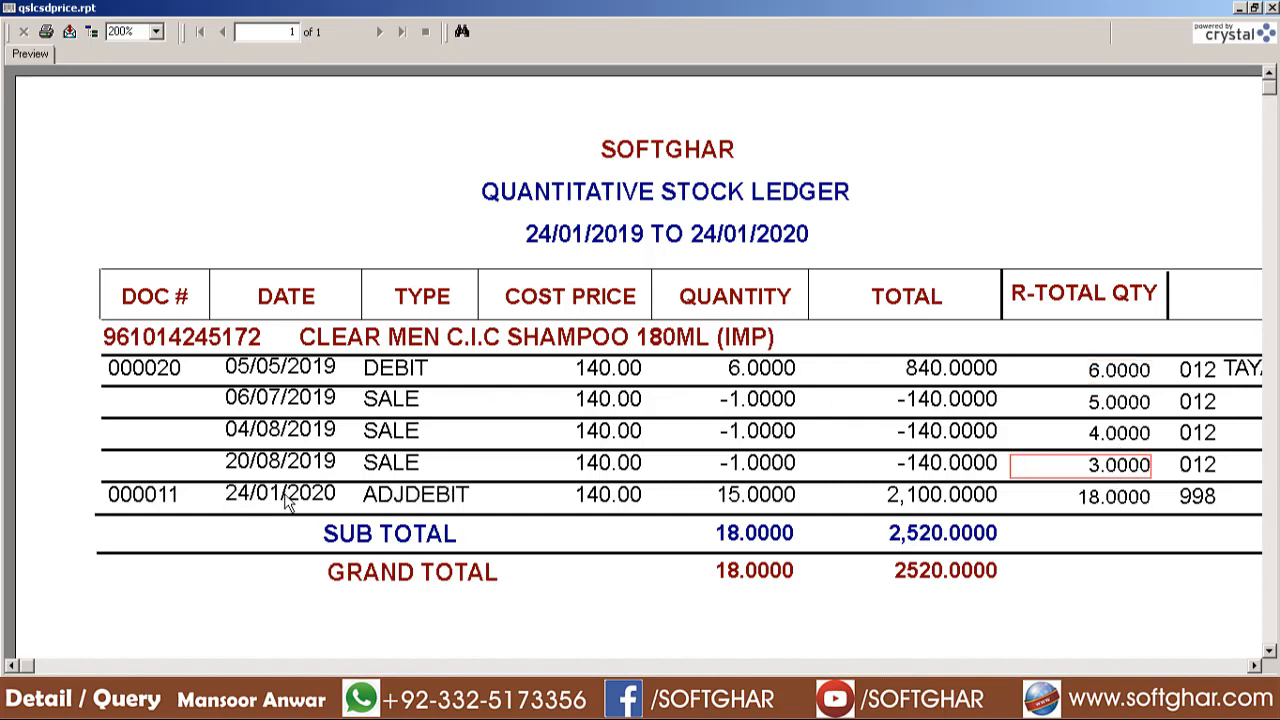
left_click(434, 502)
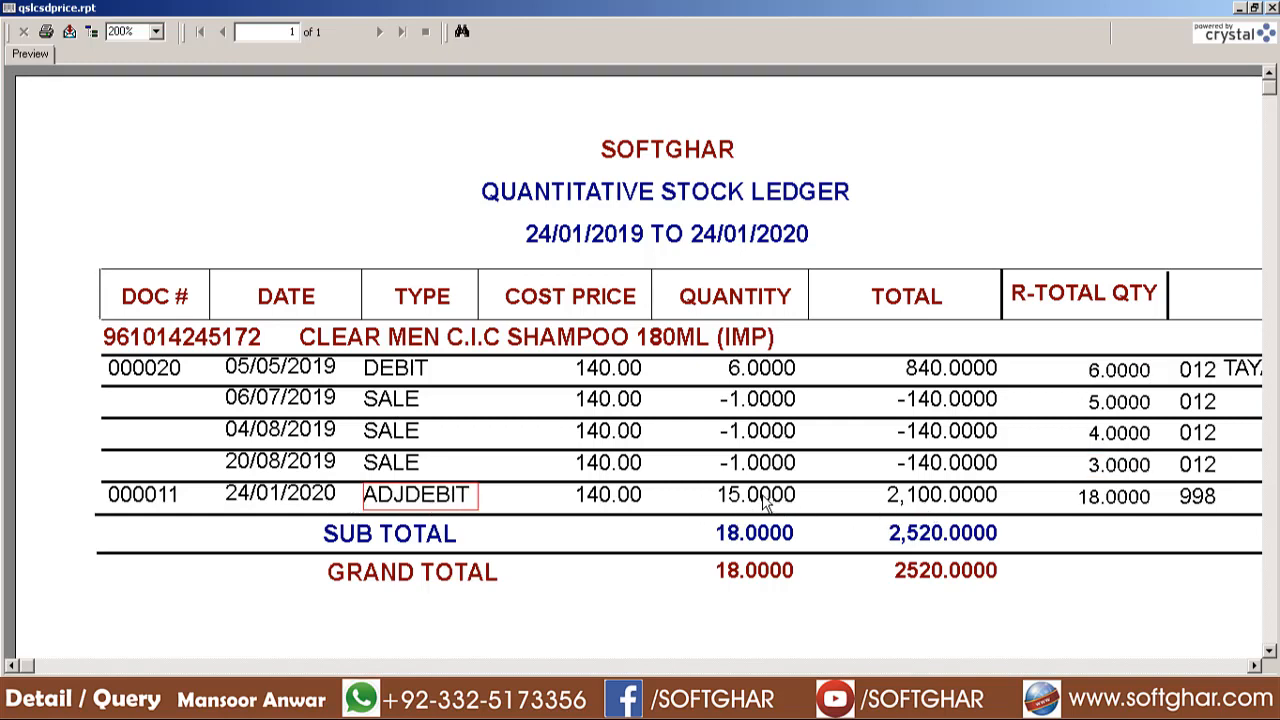
left_click(1120, 505)
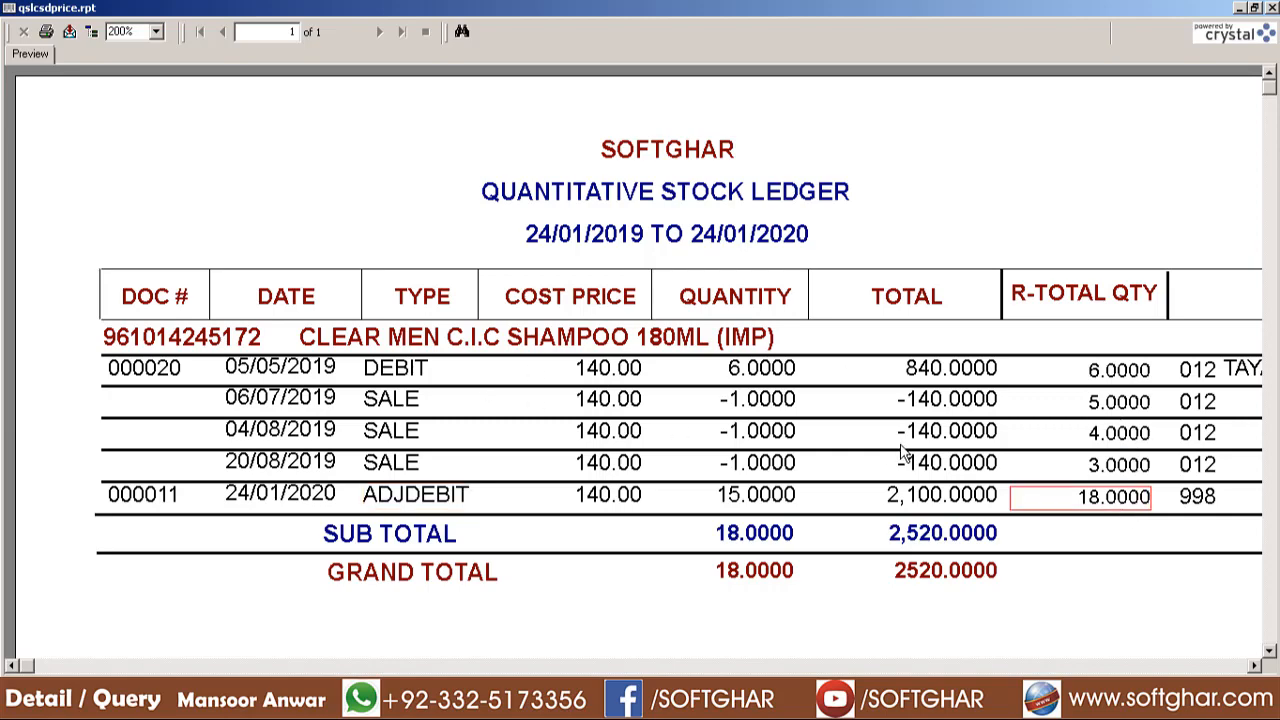
Close the report preview and the Quantitative Stock Ledger form
left_click(1271, 8)
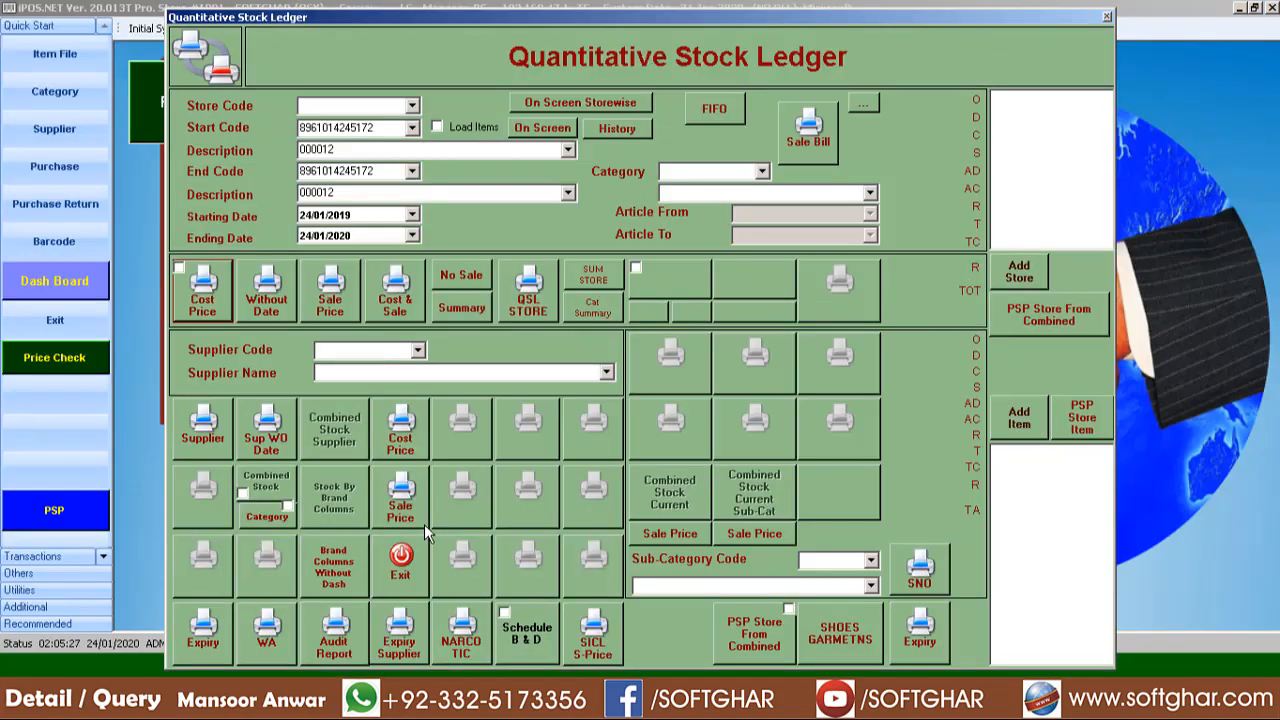
left_click(408, 576)
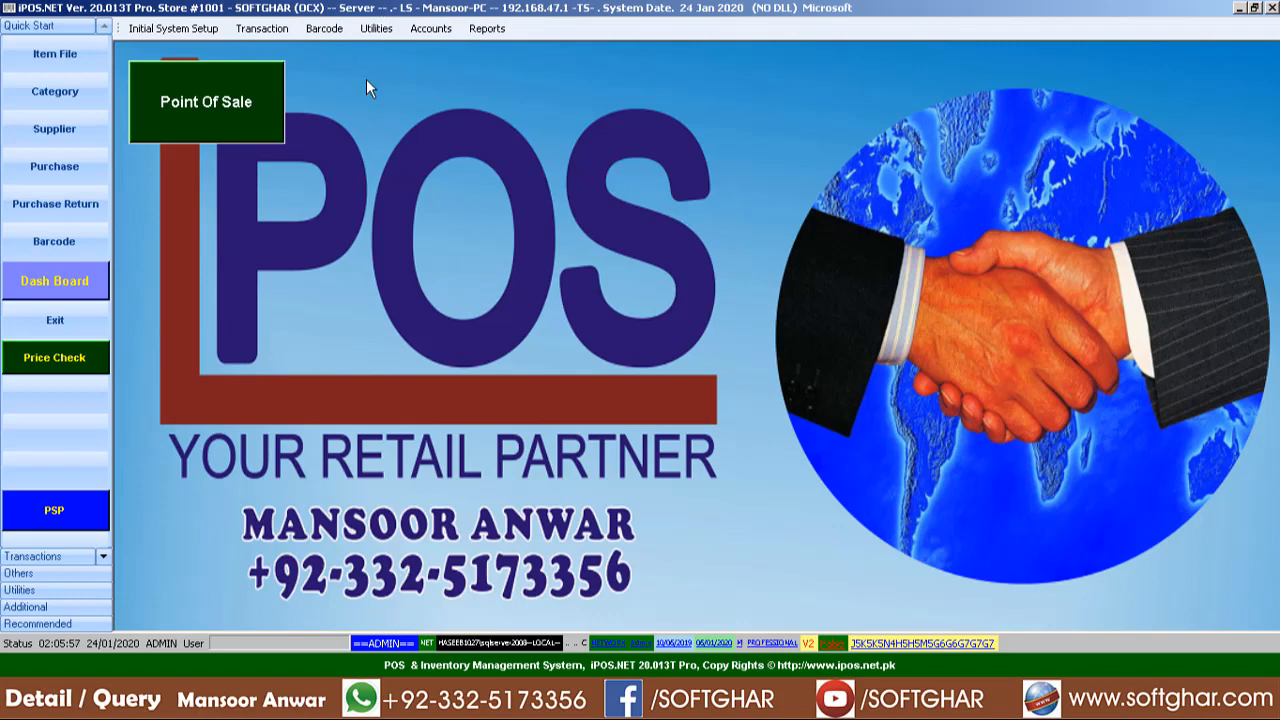
left_click(287, 699)
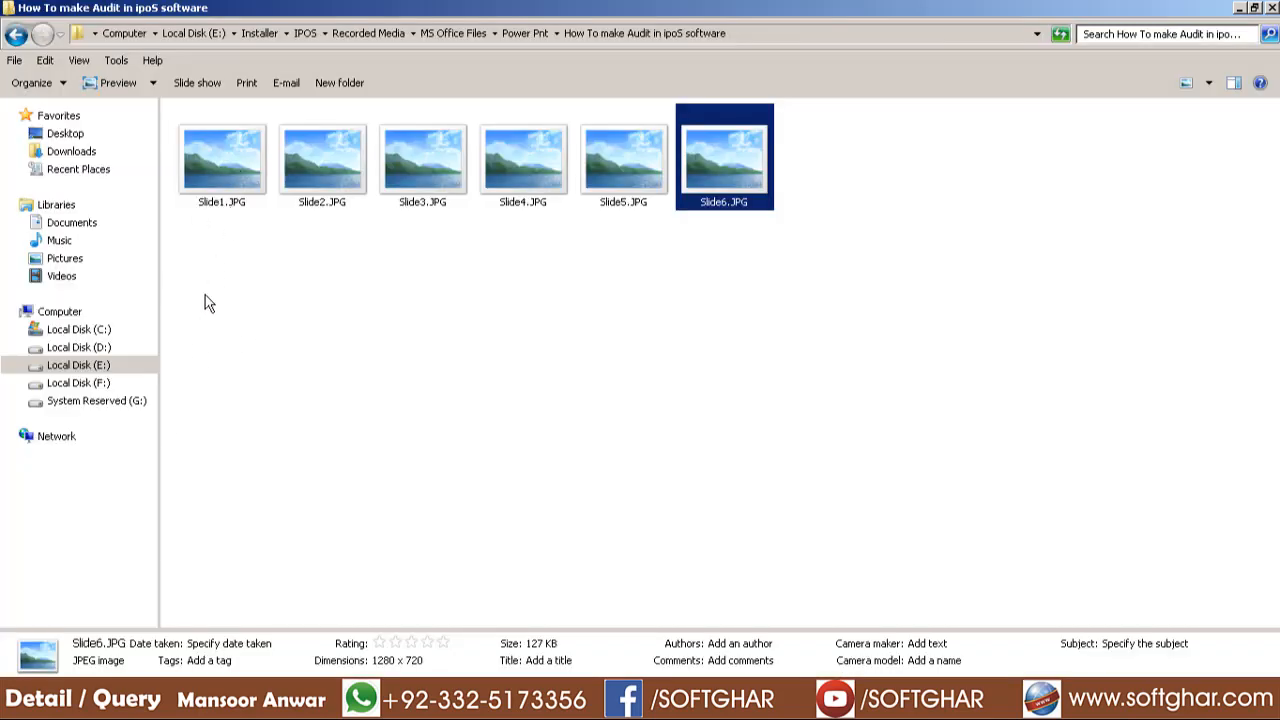
left_click(88, 366)
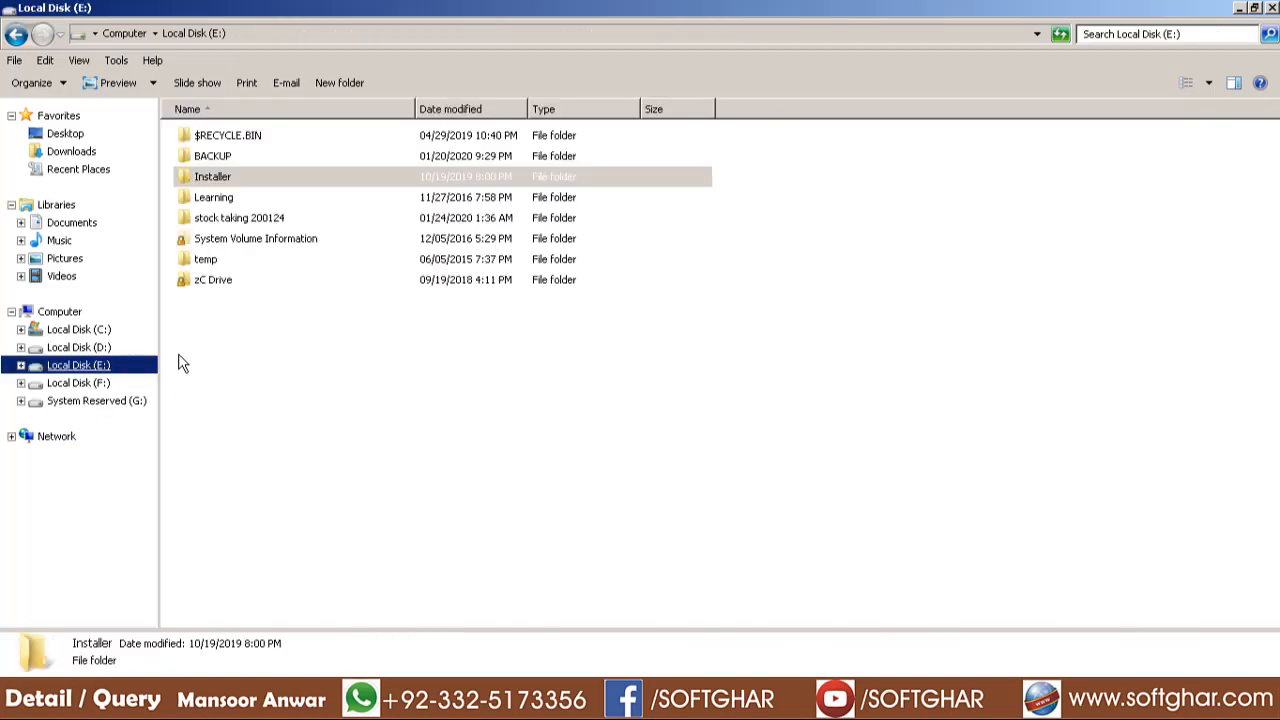
double_click(254, 220)
left_click(282, 136)
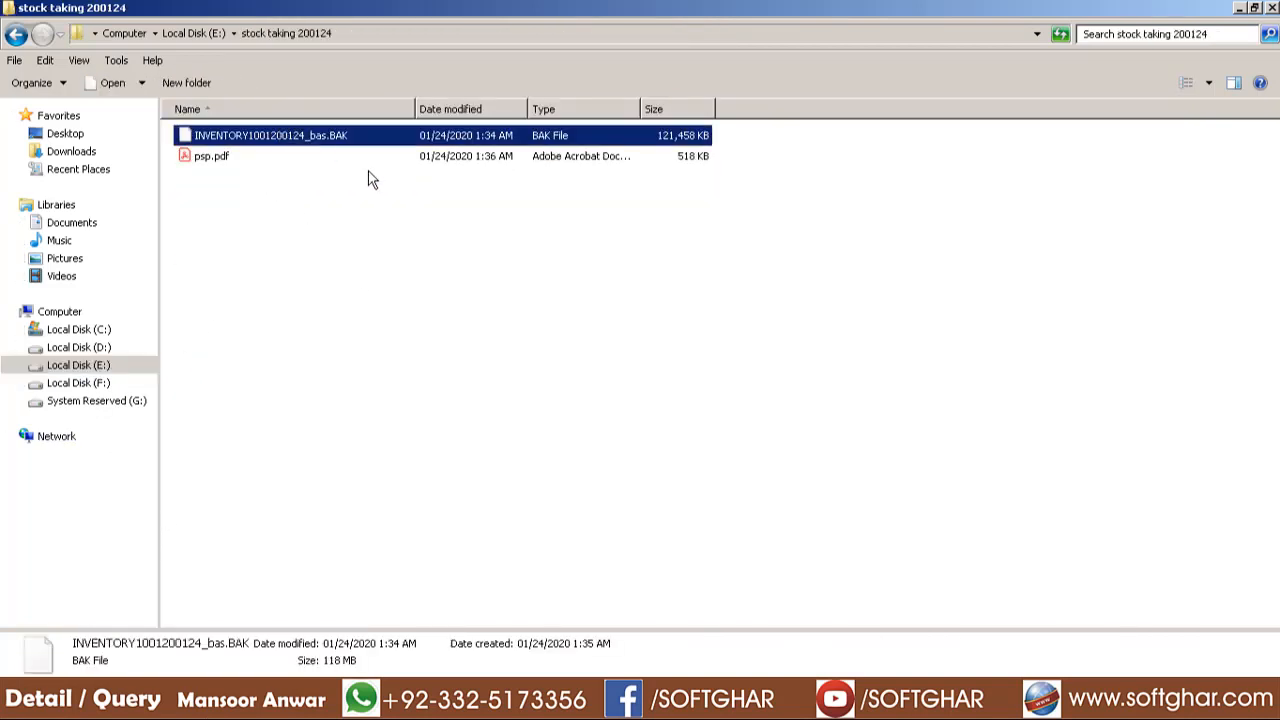
left_click(22, 700)
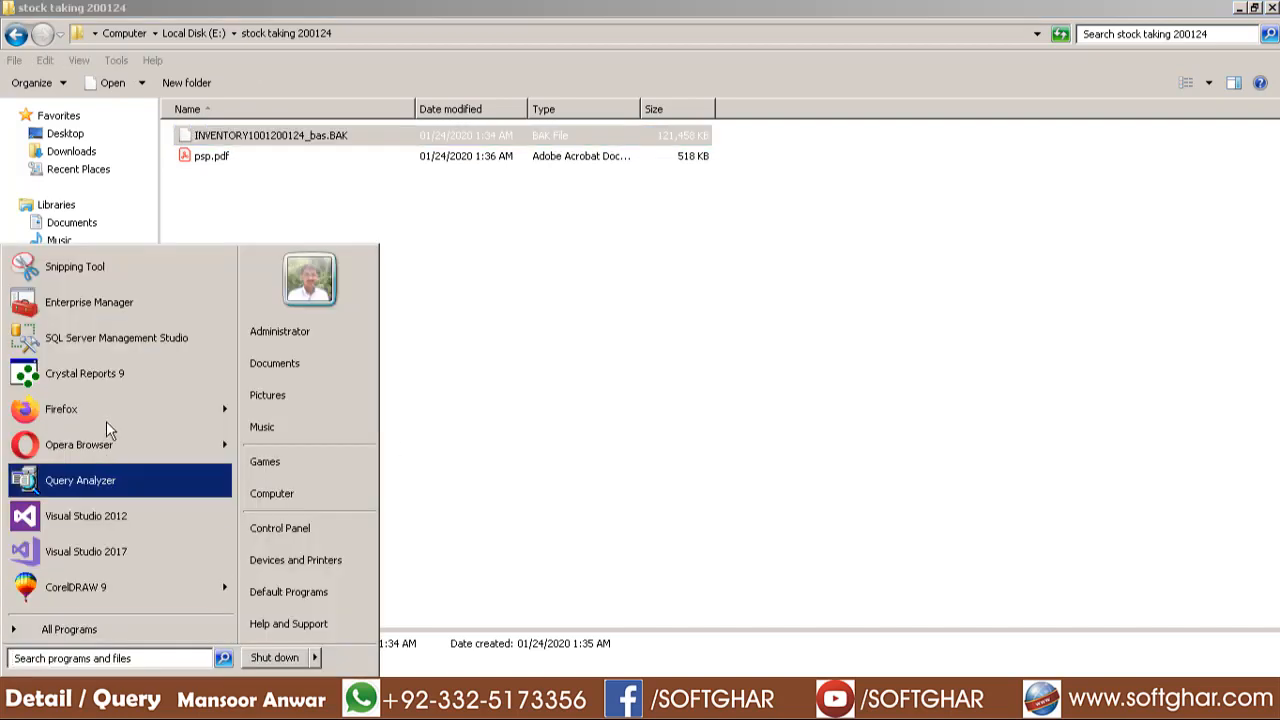
Launch SQL Server Enterprise Manager, expand the server's Databases and create database Inventory200123
left_click(132, 310)
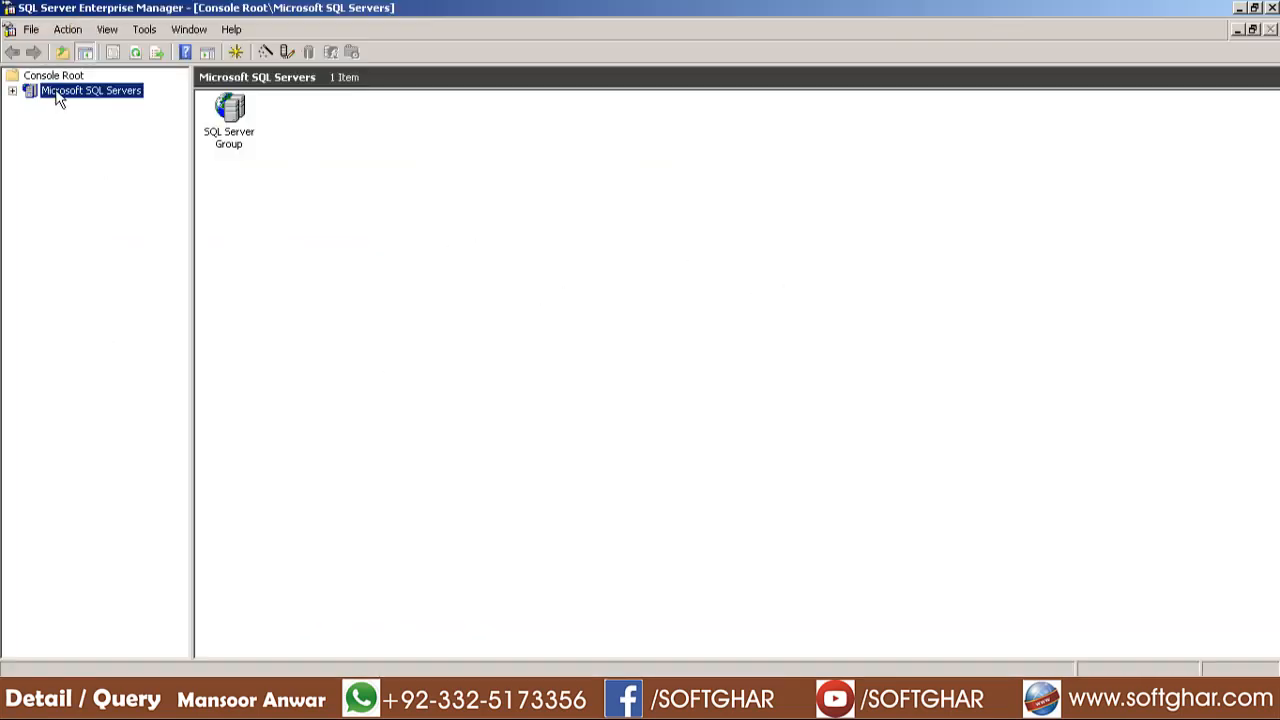
key("Right")
key("Right")
key("Right")
key("Right")
key("Right")
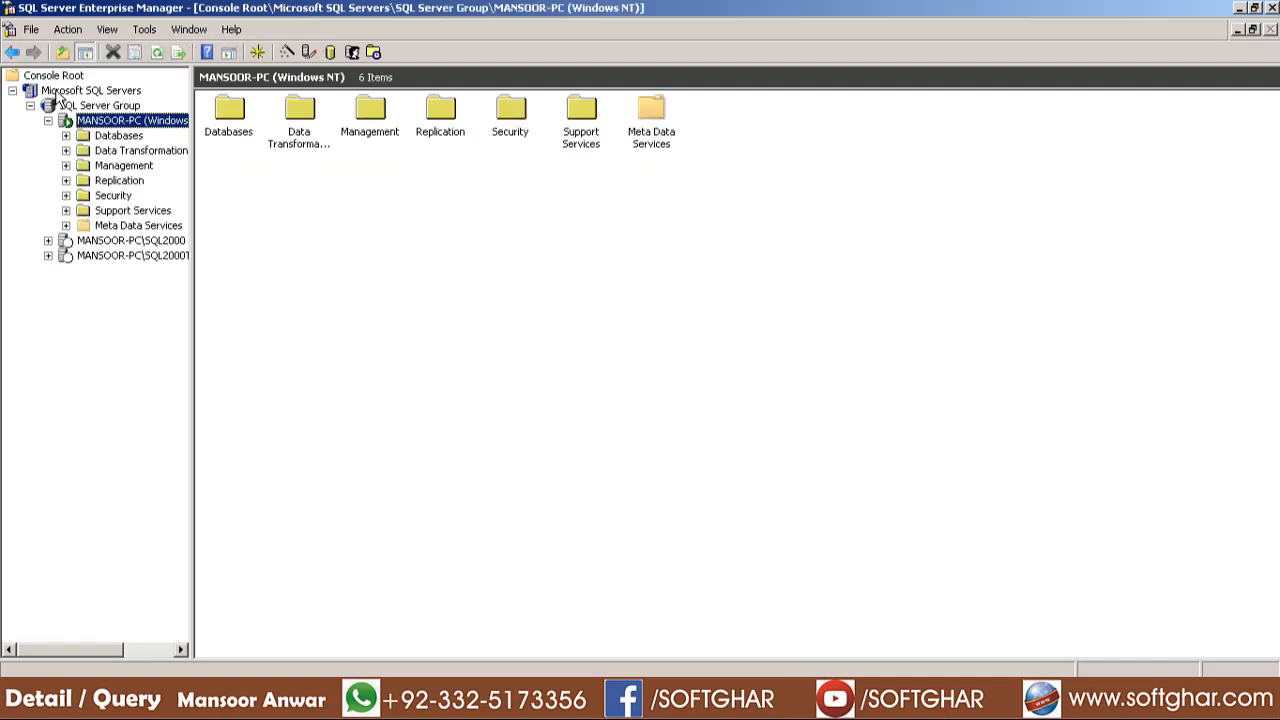
key("Right")
key("Right")
key("Right")
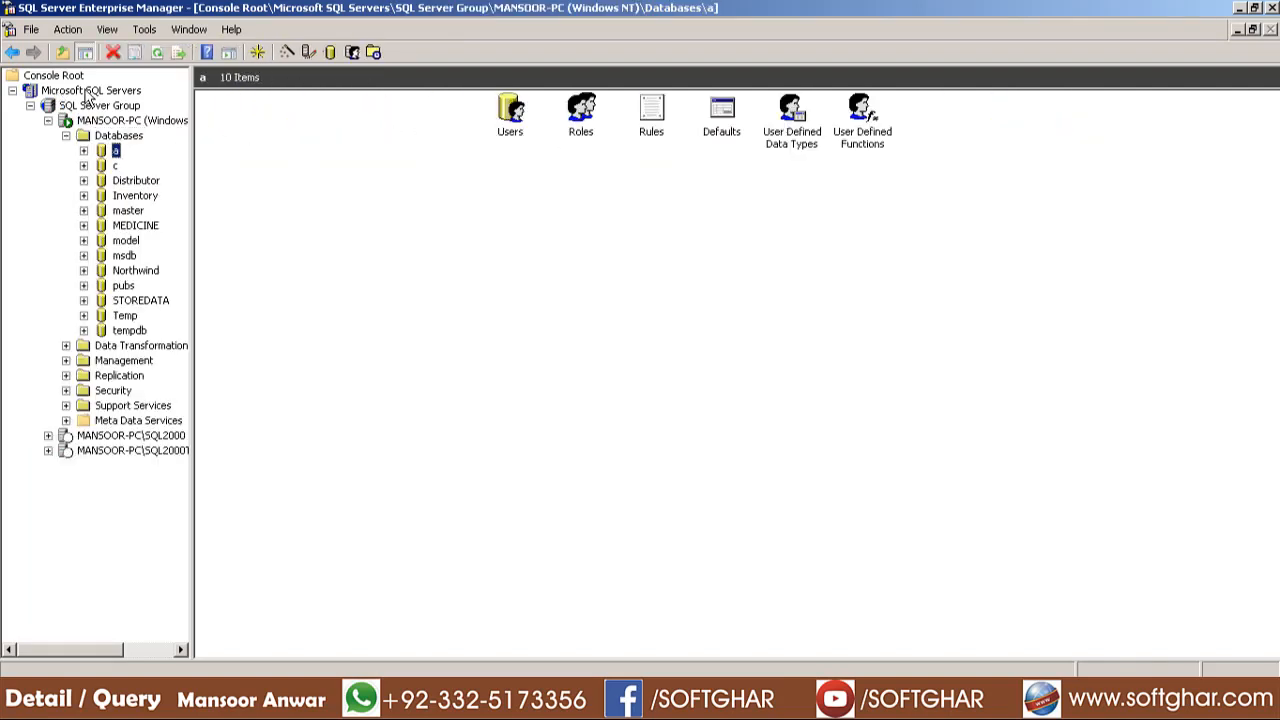
left_click(119, 137)
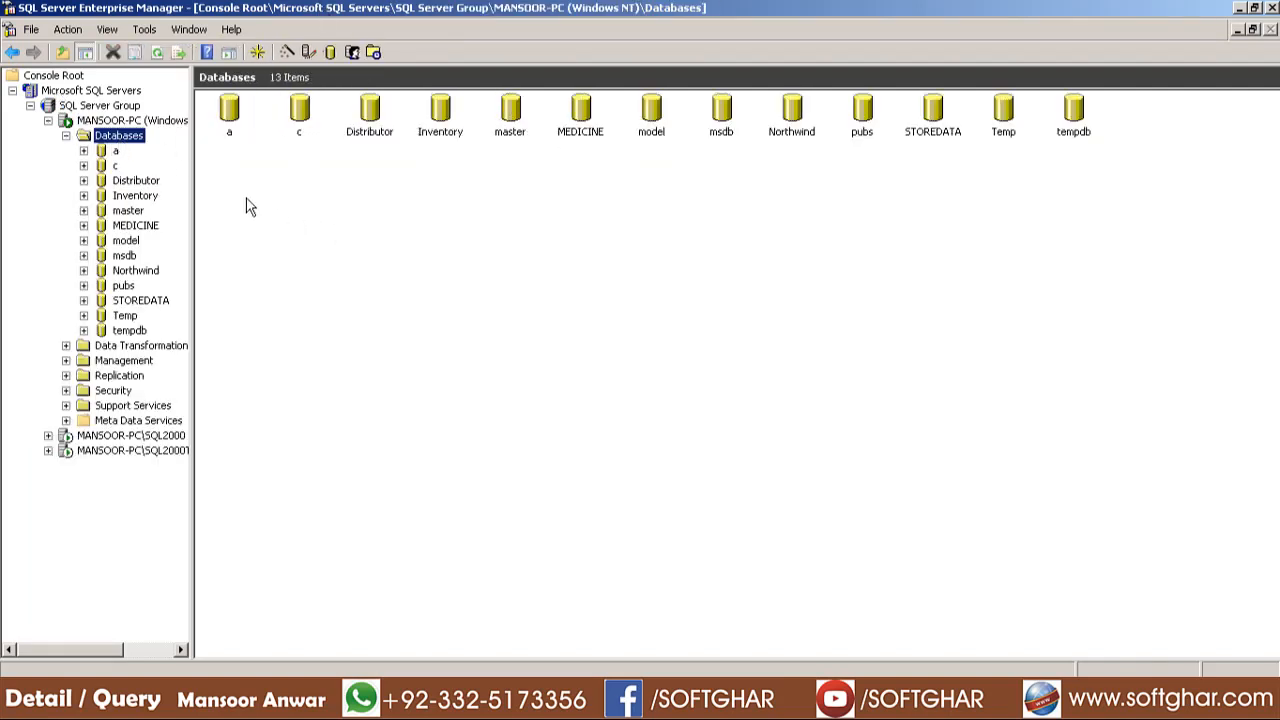
right_click(272, 188)
left_click(330, 198)
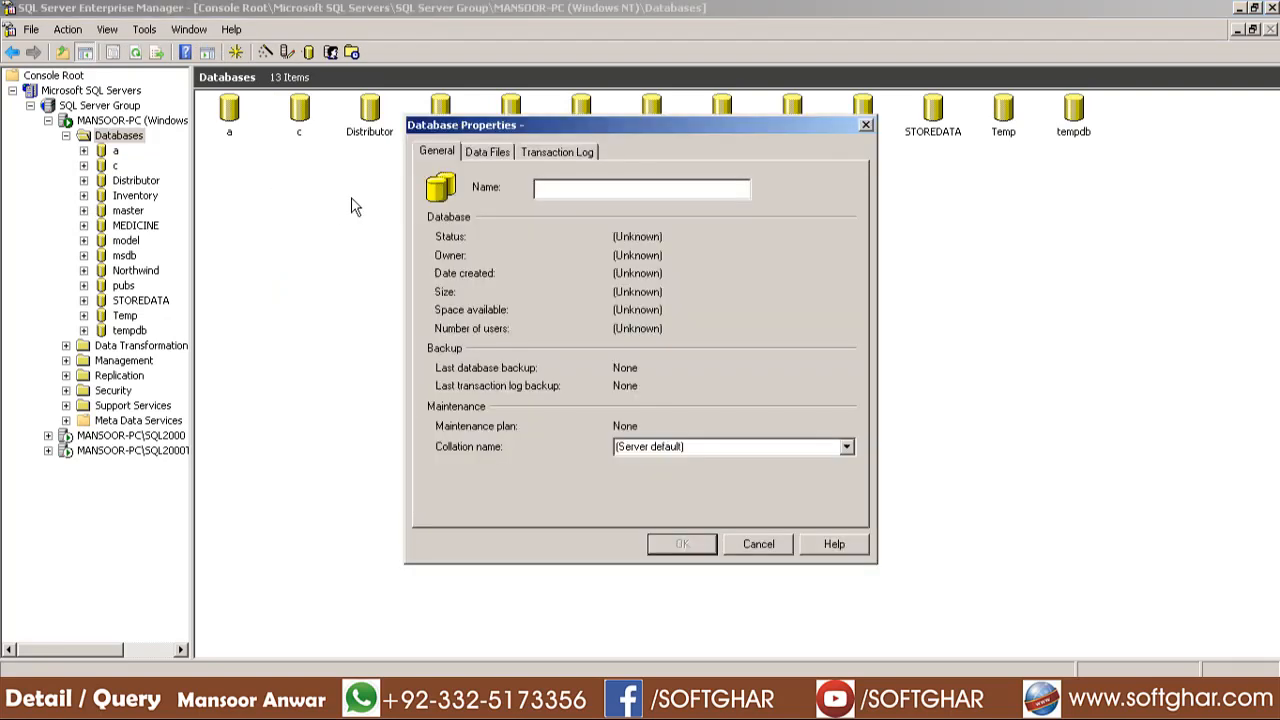
type("Inventory")
type("20")
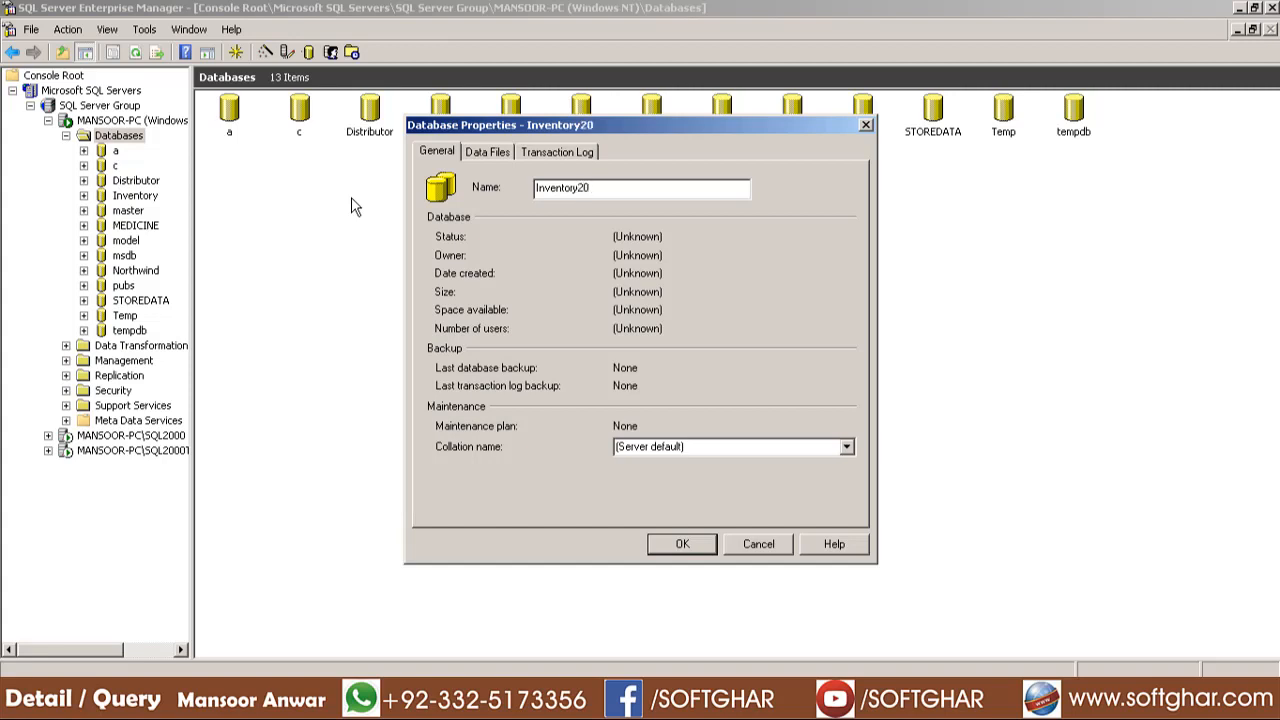
type("0123")
left_click(674, 548)
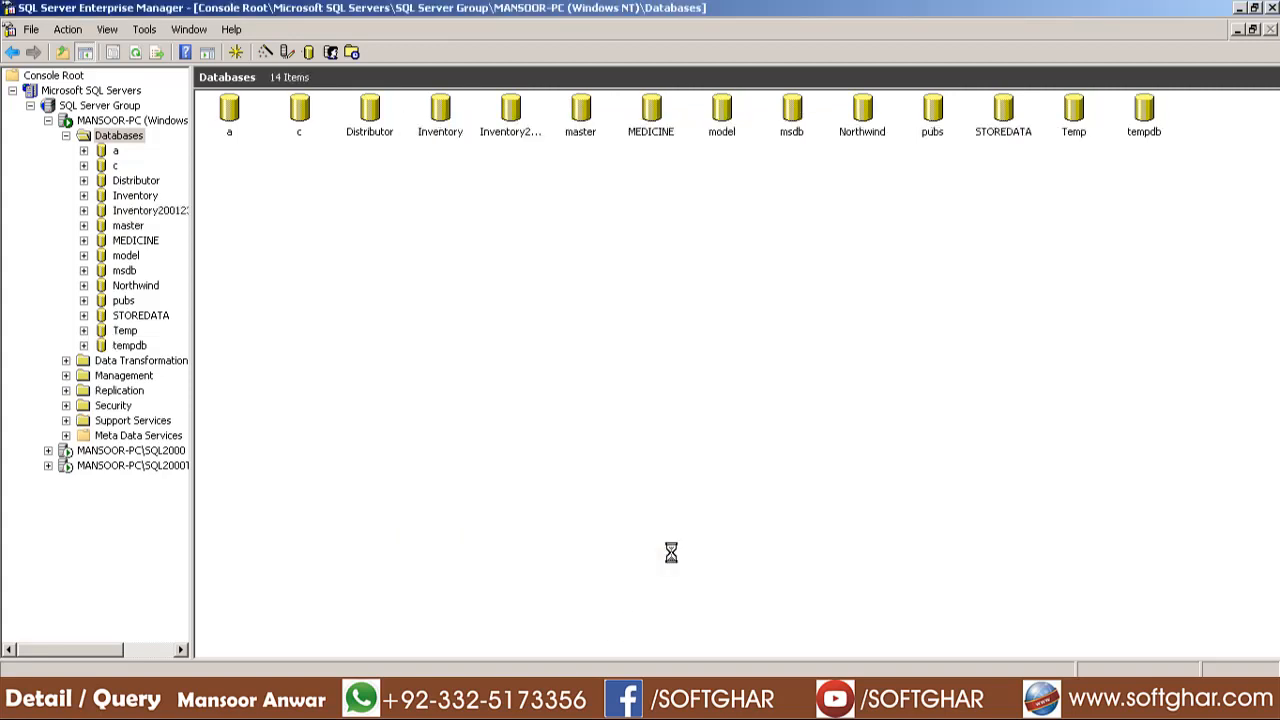
Begin a from-device restore into Inventory200123, then cancel that attempt
right_click(160, 211)
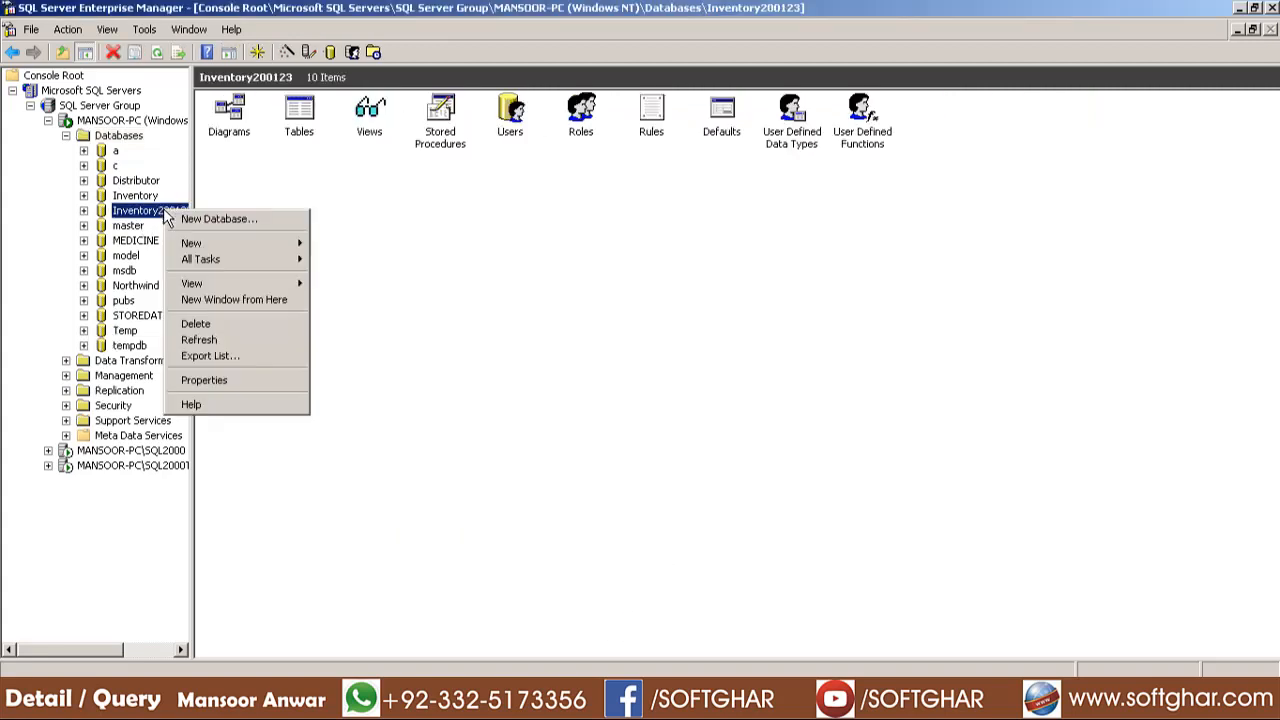
mouse_move(245, 263)
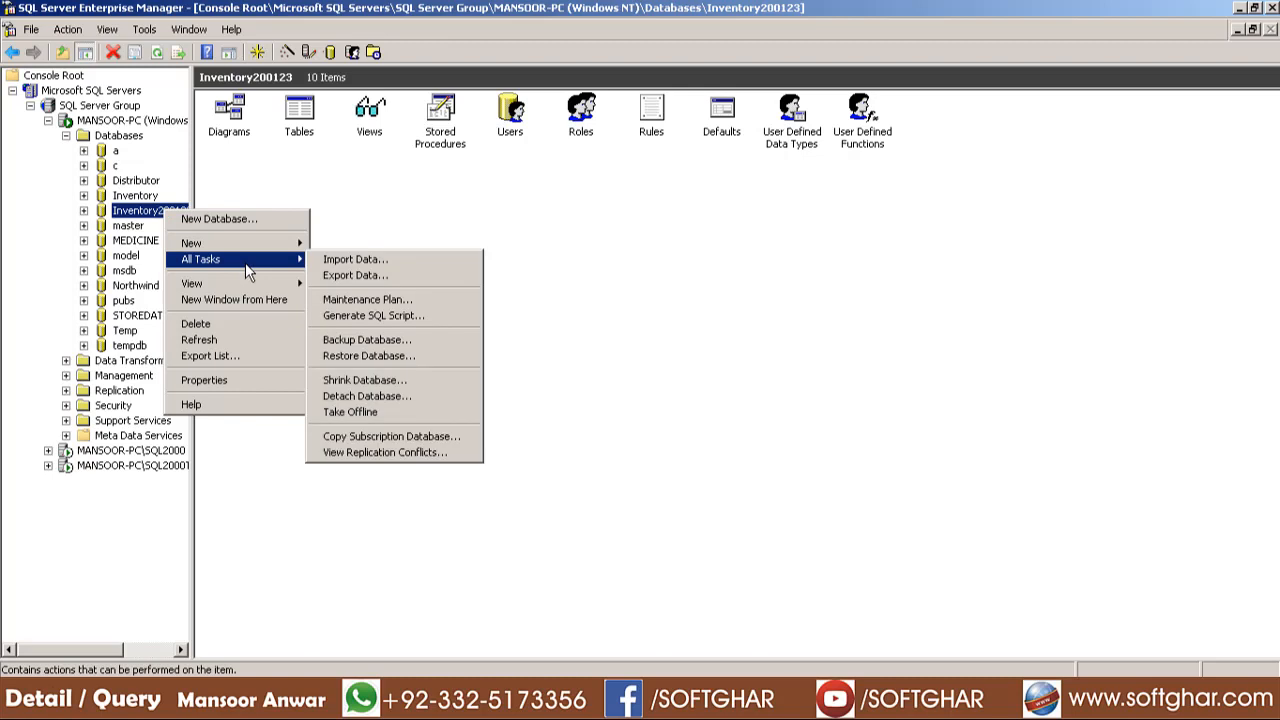
left_click(410, 360)
left_click(774, 254)
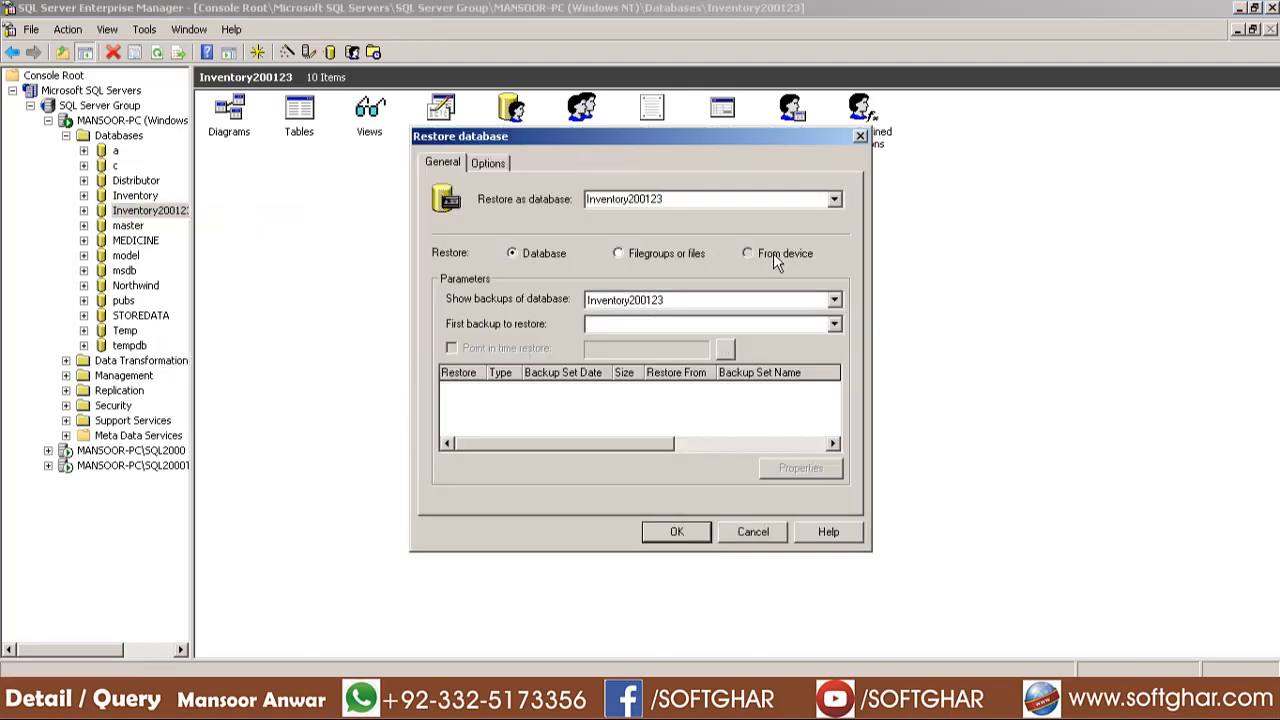
left_click(778, 328)
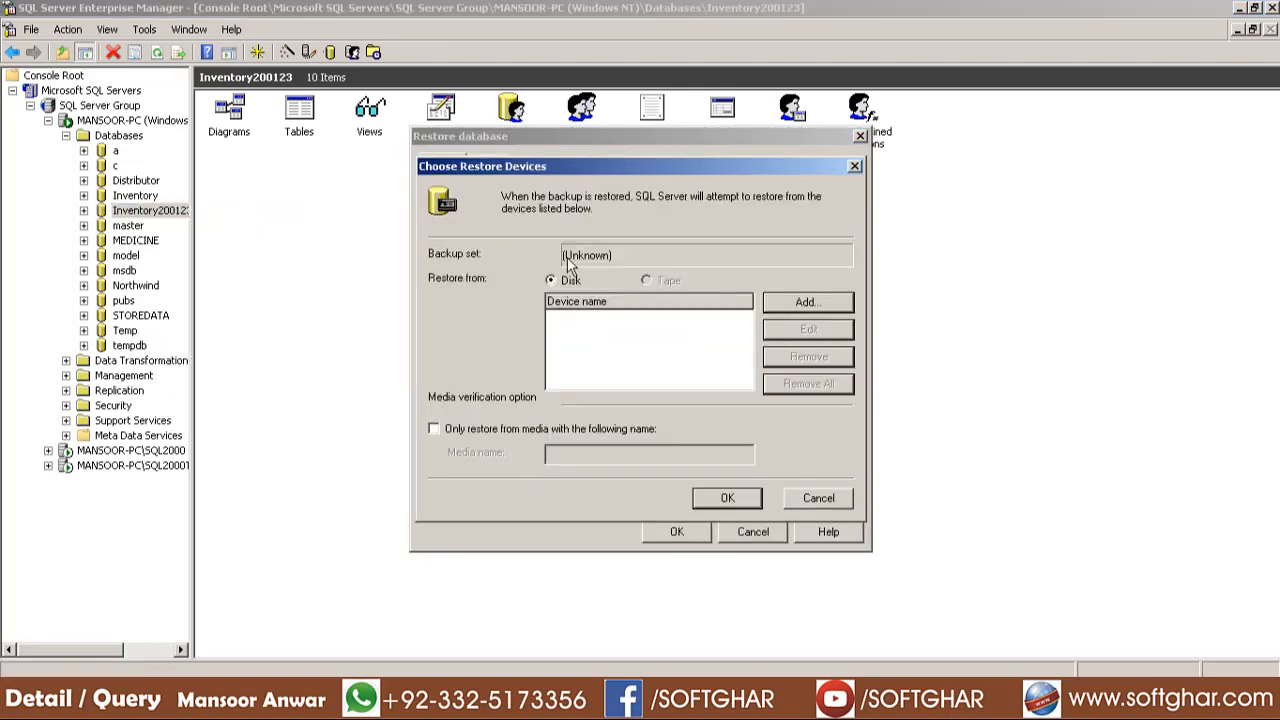
left_click(818, 498)
left_click(760, 531)
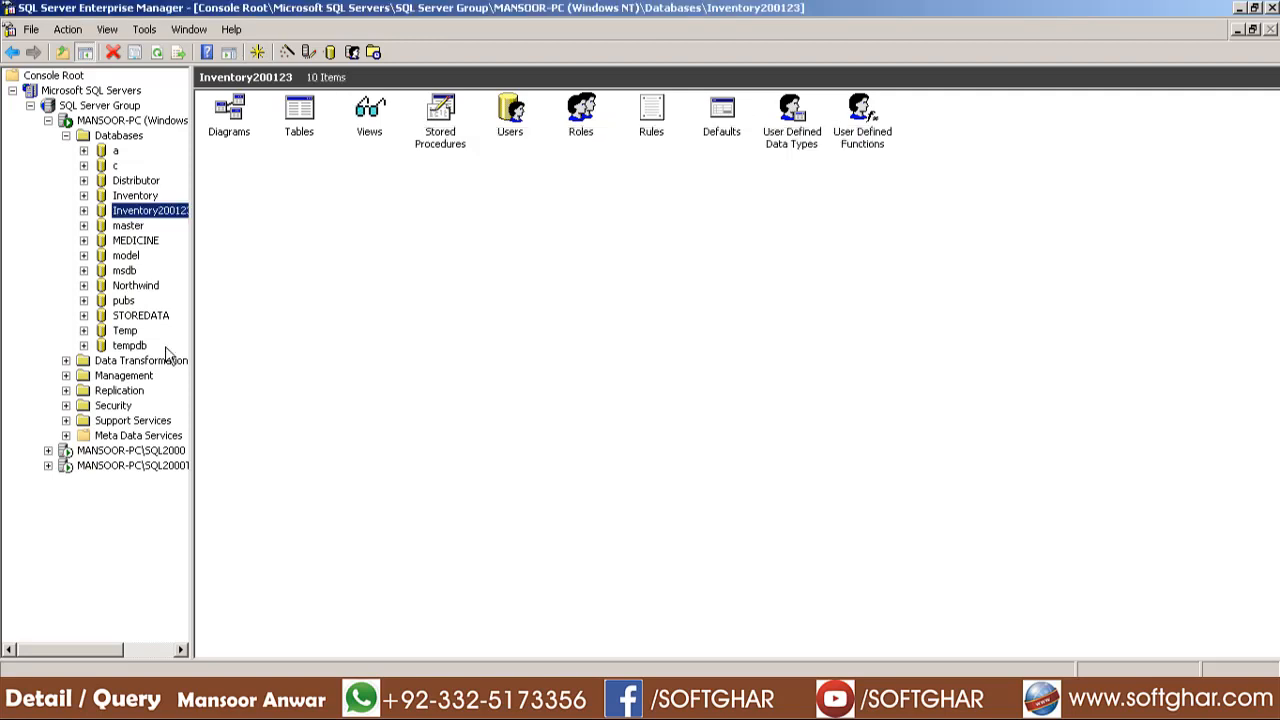
Restart Restore Database and add the .BAK file from the stock taking 200124 folder as the device
right_click(176, 213)
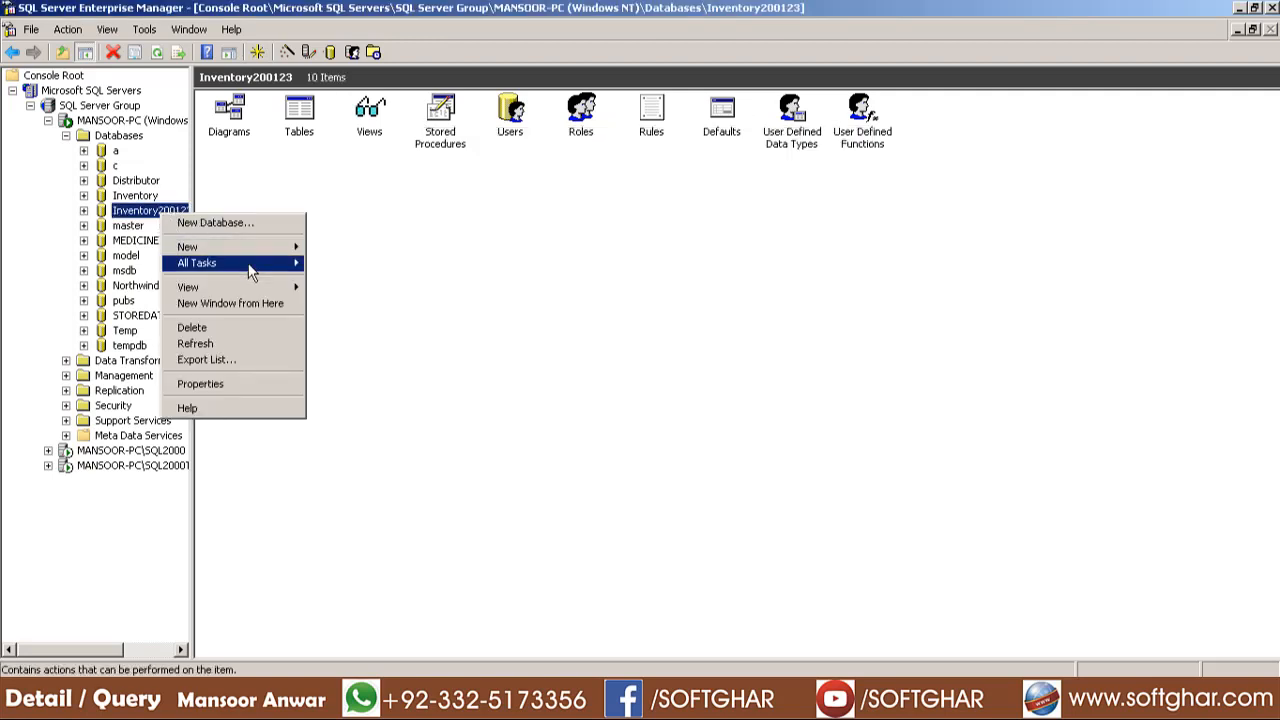
mouse_move(260, 263)
left_click(399, 364)
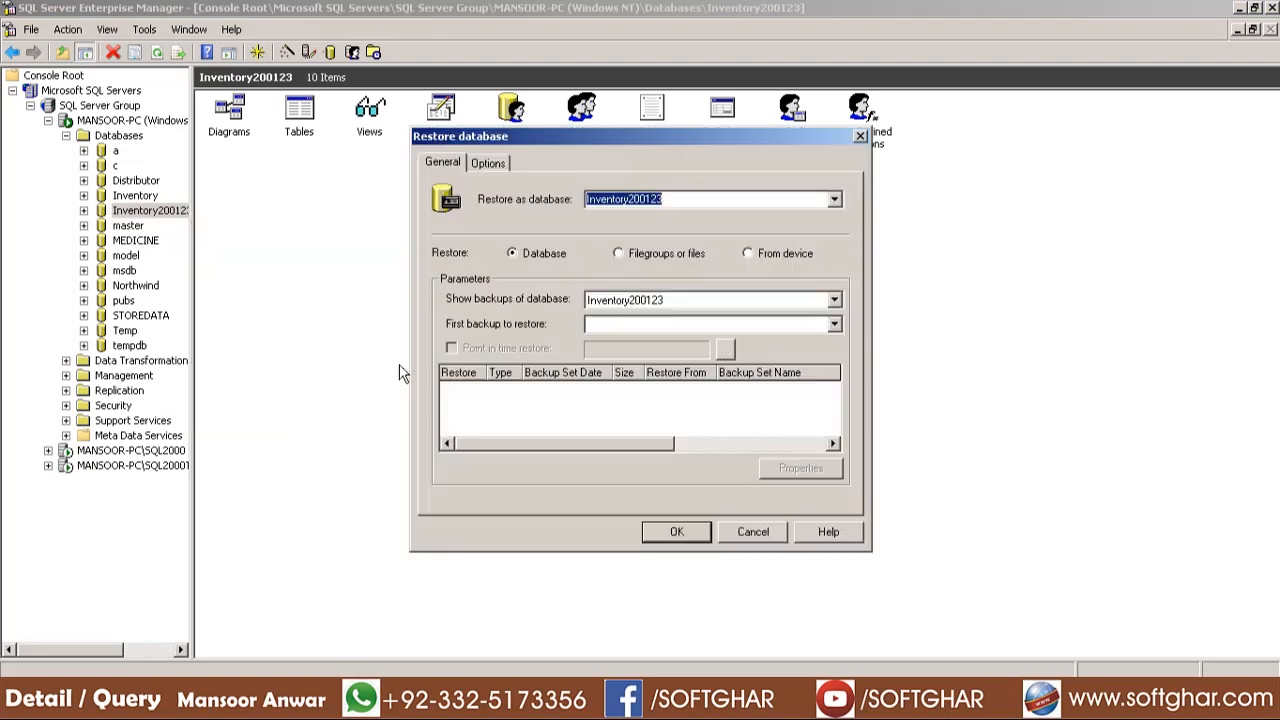
left_click(773, 256)
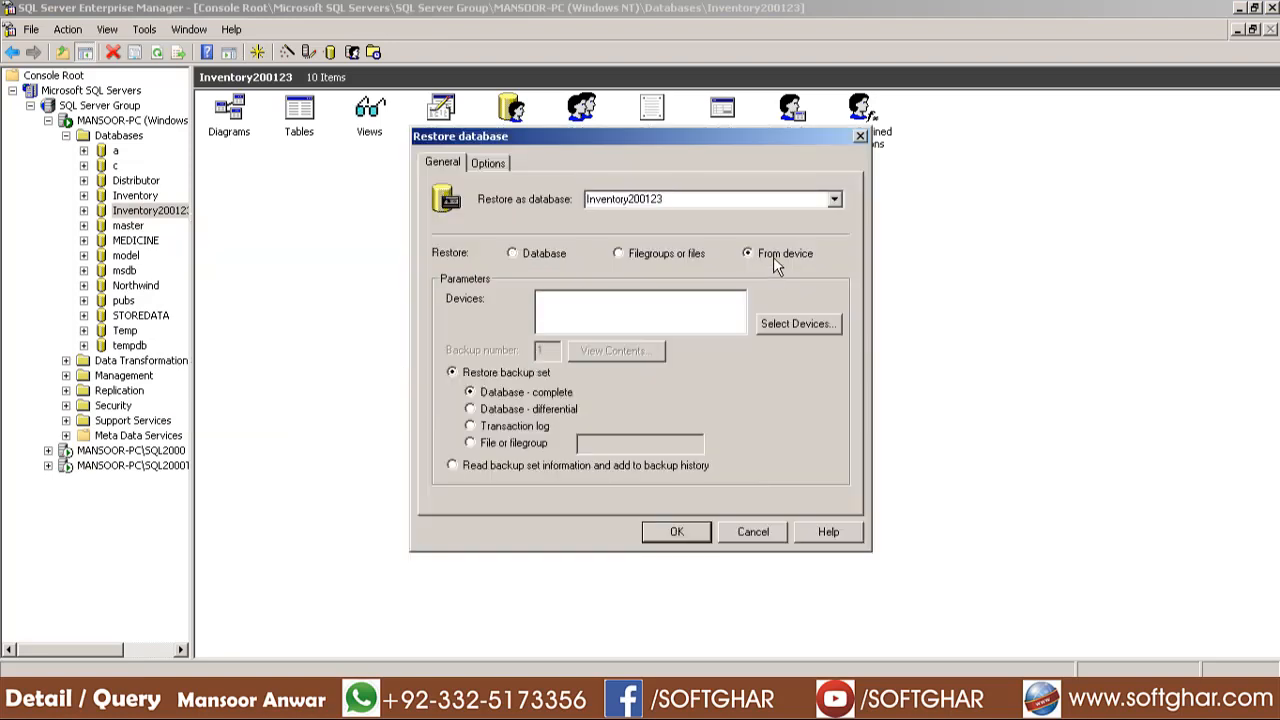
left_click(795, 326)
left_click(810, 308)
left_click(765, 349)
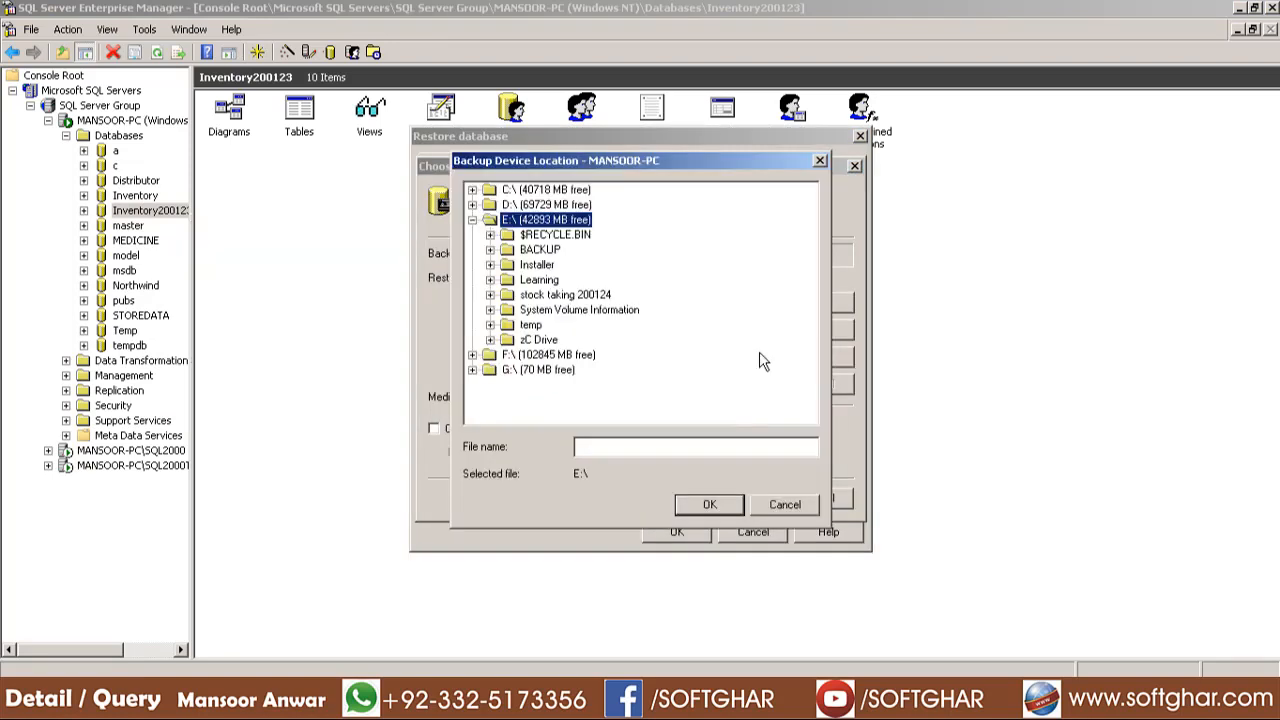
double_click(572, 296)
double_click(636, 311)
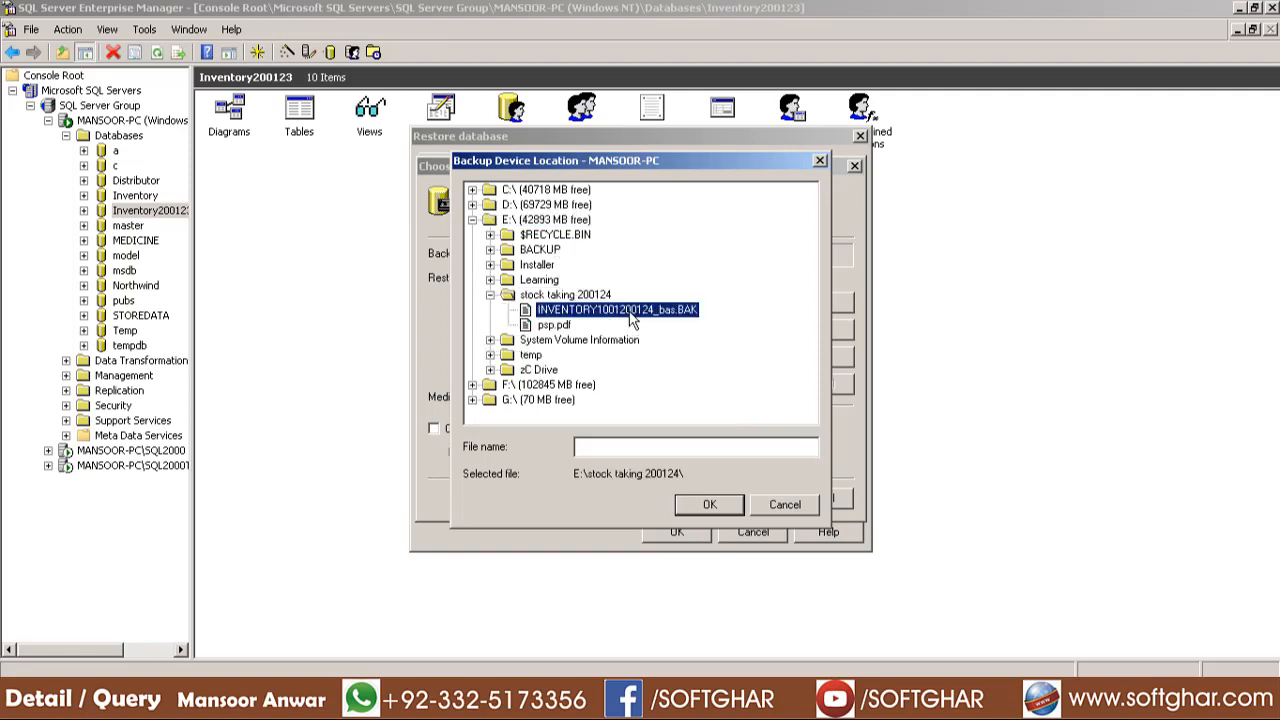
left_click(699, 438)
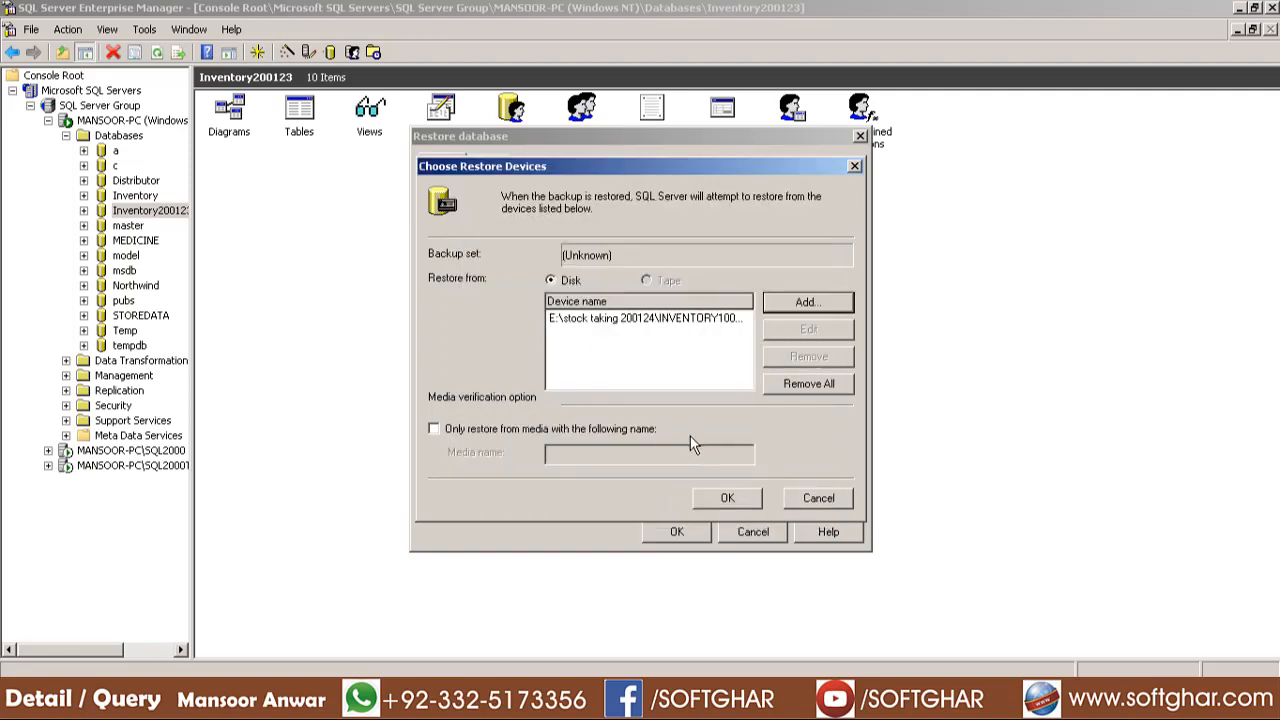
left_click(722, 498)
Enable force restore and append 200123 to the data and log physical file names
left_click(492, 163)
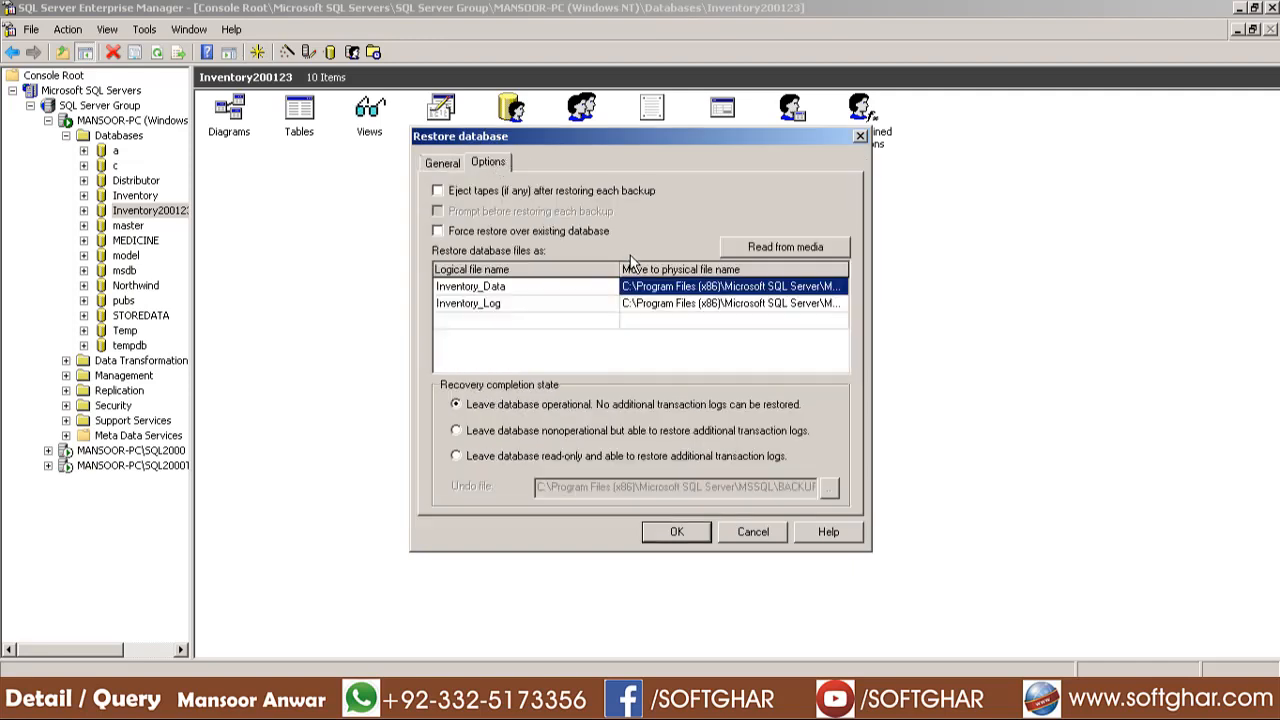
left_click(466, 231)
left_click(784, 290)
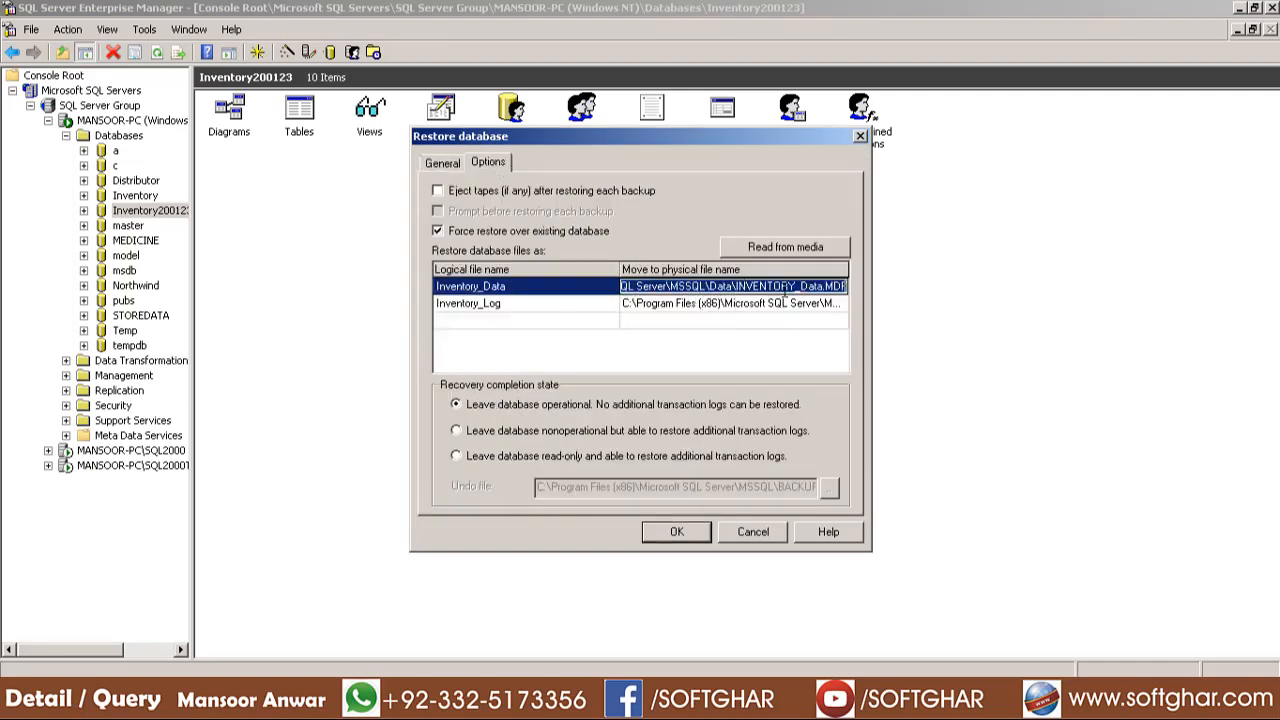
left_click(795, 287)
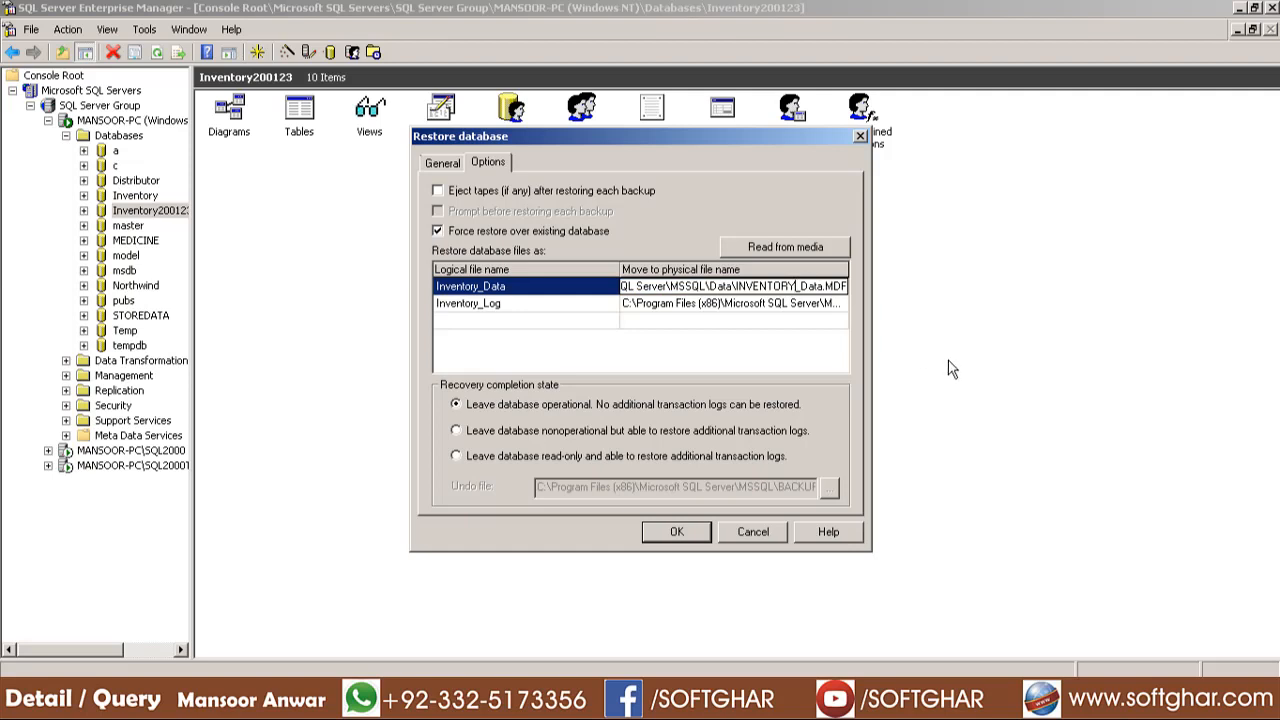
type("200123")
key("shift+Left")
key("shift+Left")
key("shift+Left")
left_click(828, 305)
left_click(802, 303)
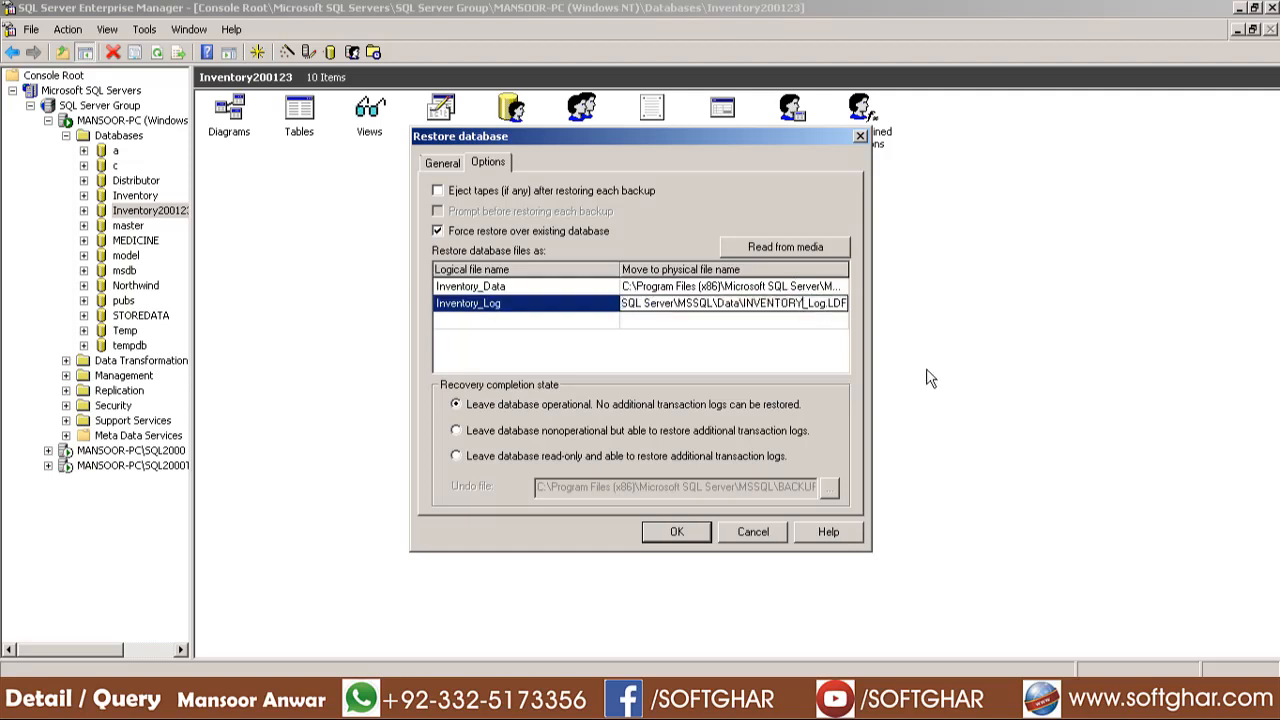
type("200123")
Run the restore, close the running retail program and dismiss the success message
left_click(675, 534)
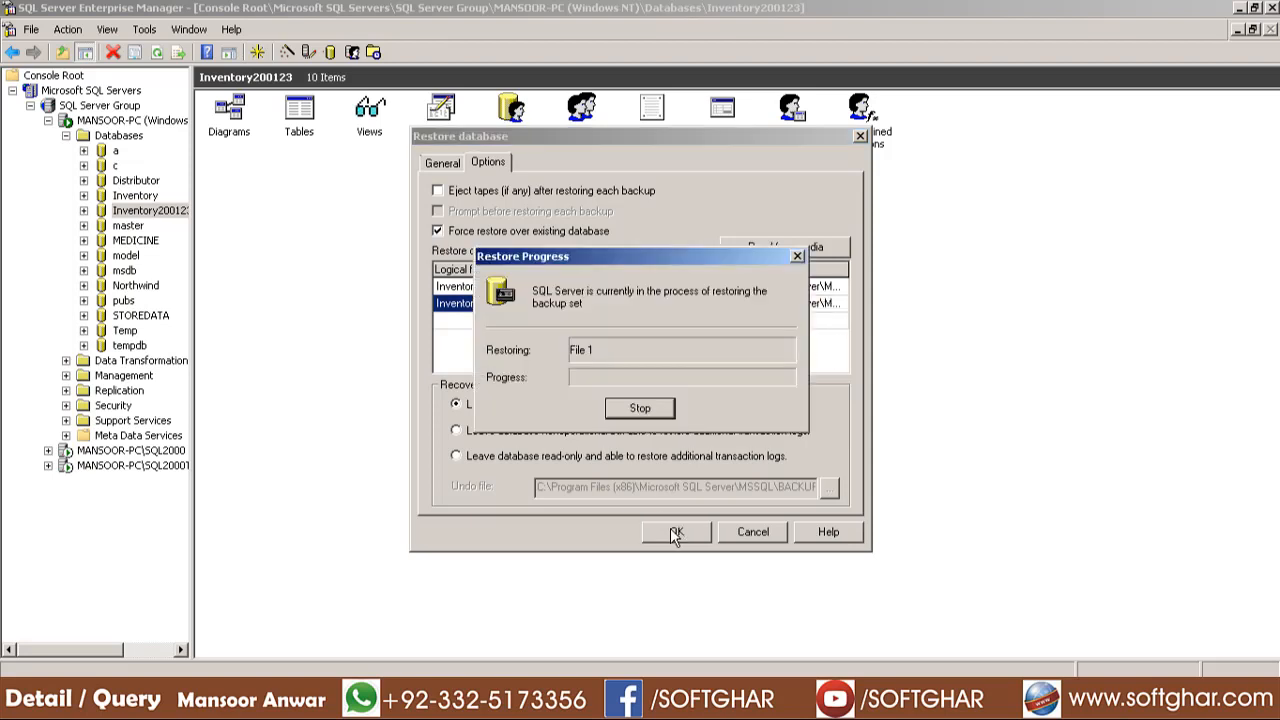
right_click(531, 700)
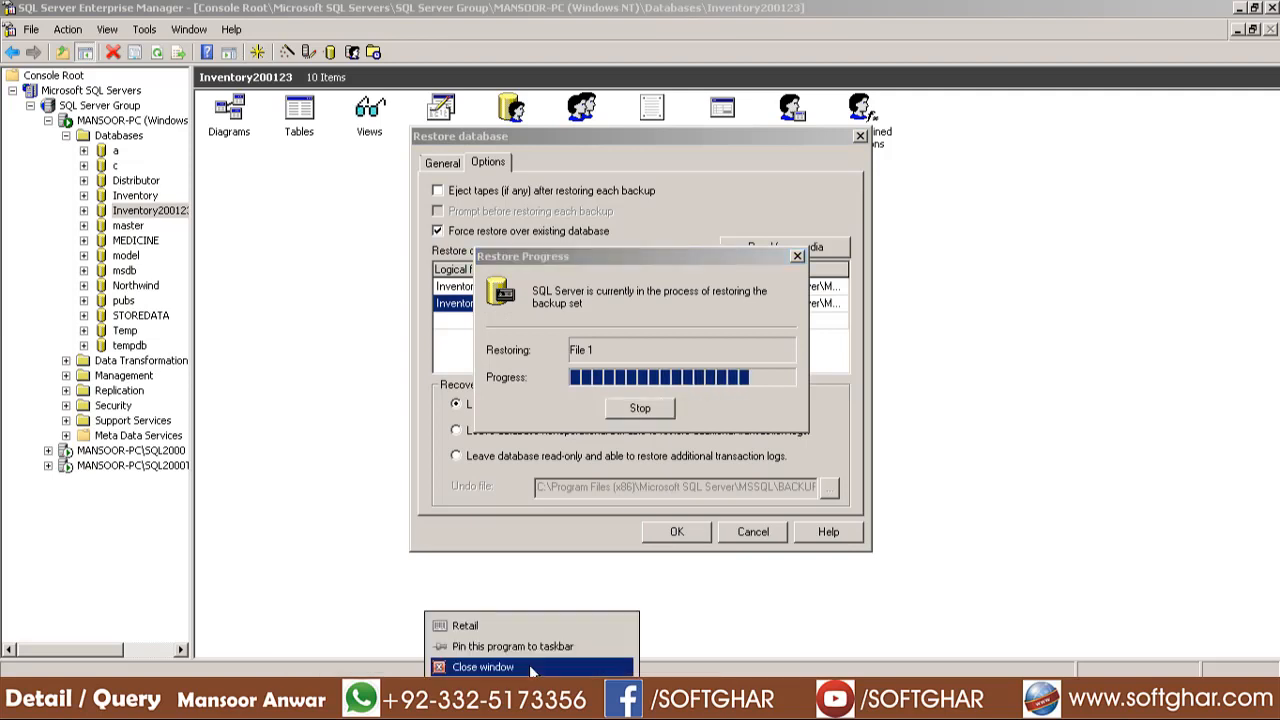
left_click(531, 670)
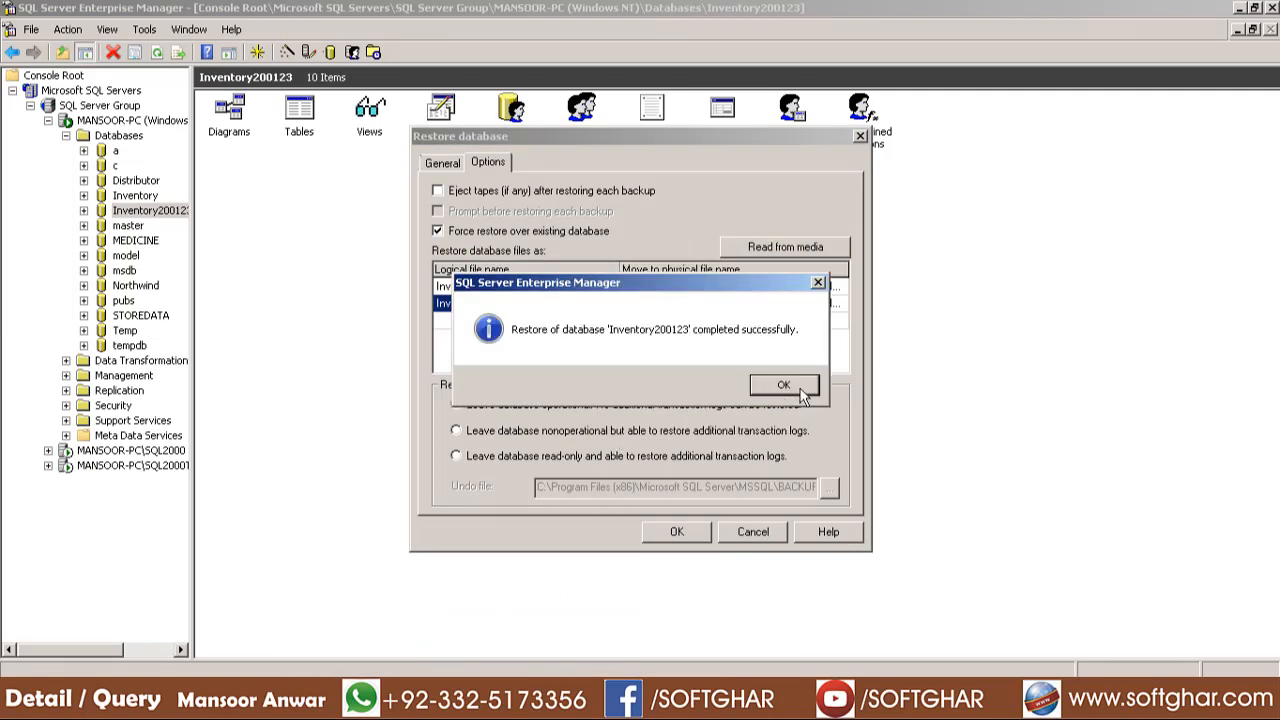
left_click(785, 386)
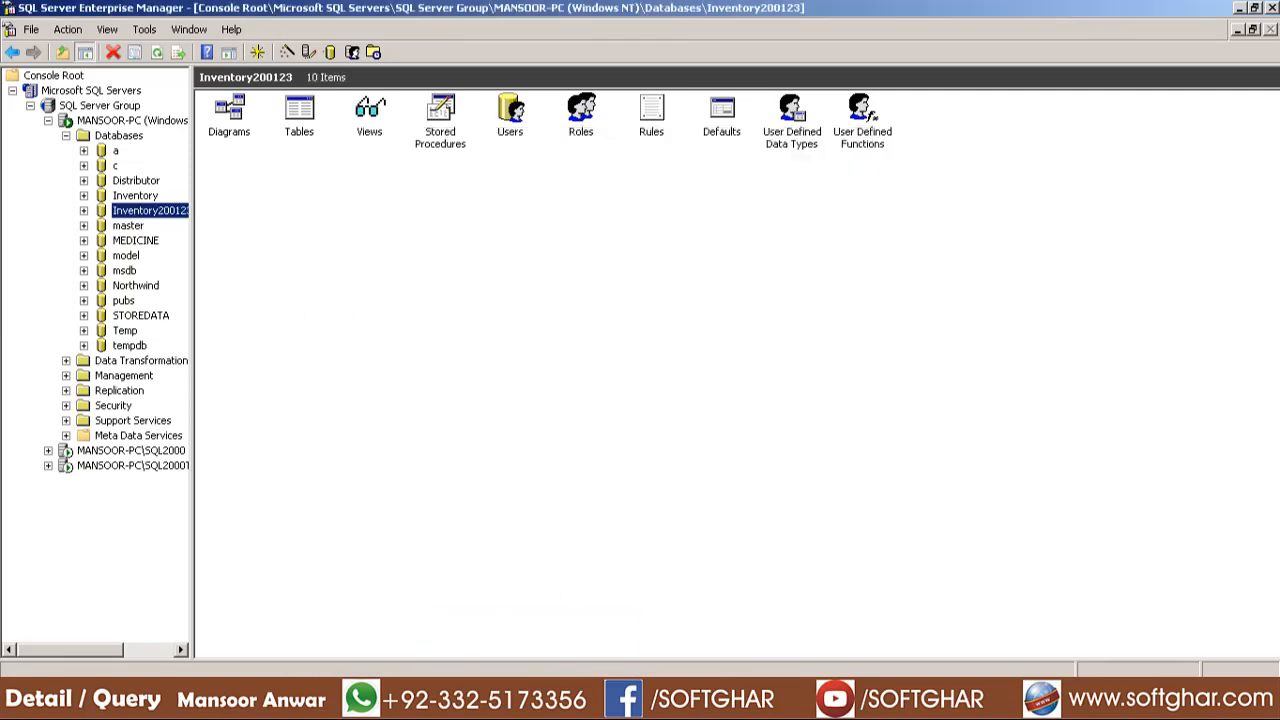
left_click(1275, 705)
Launch the Retail program and log in as ADMIN on the Inventory200123 database
double_click(111, 143)
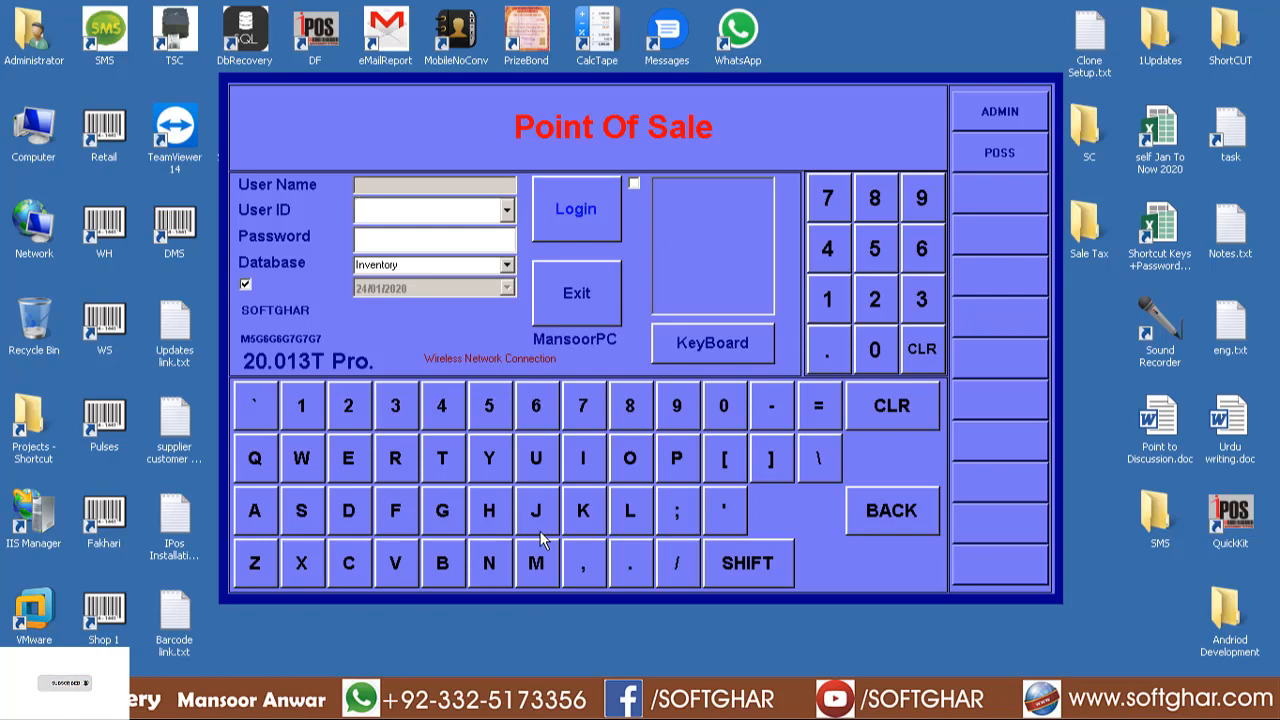
left_click(997, 124)
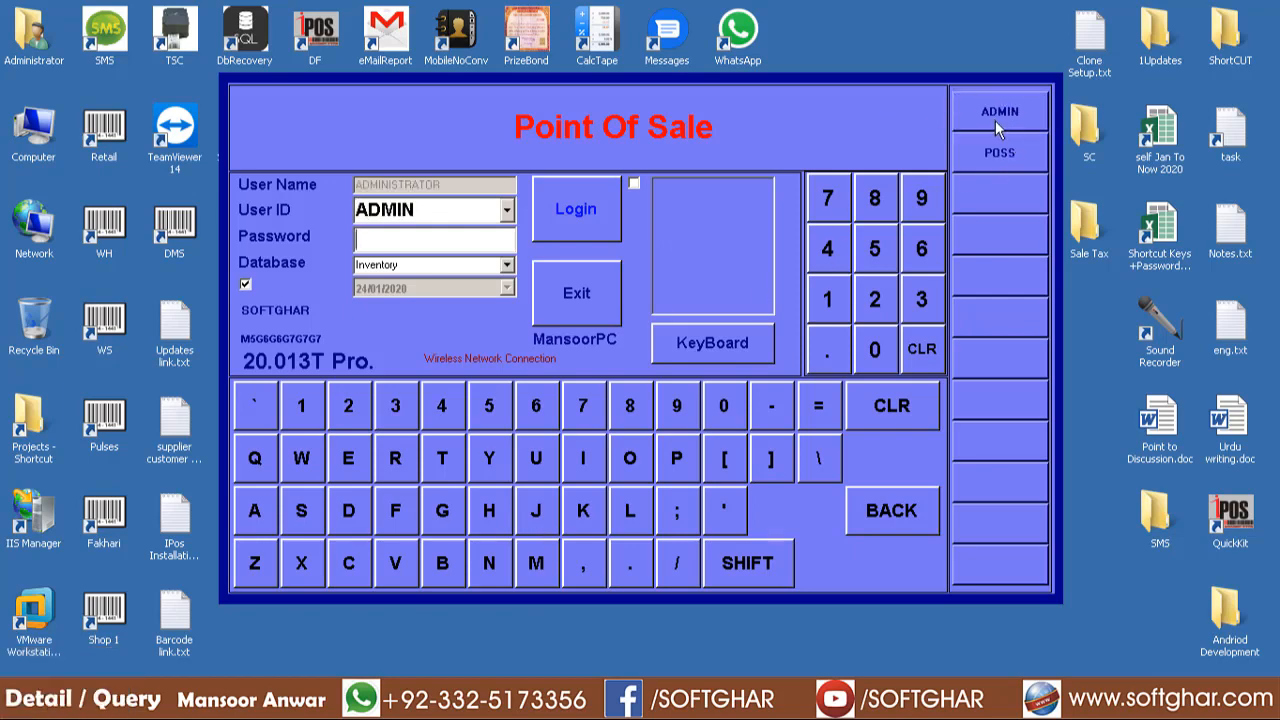
type("*****")
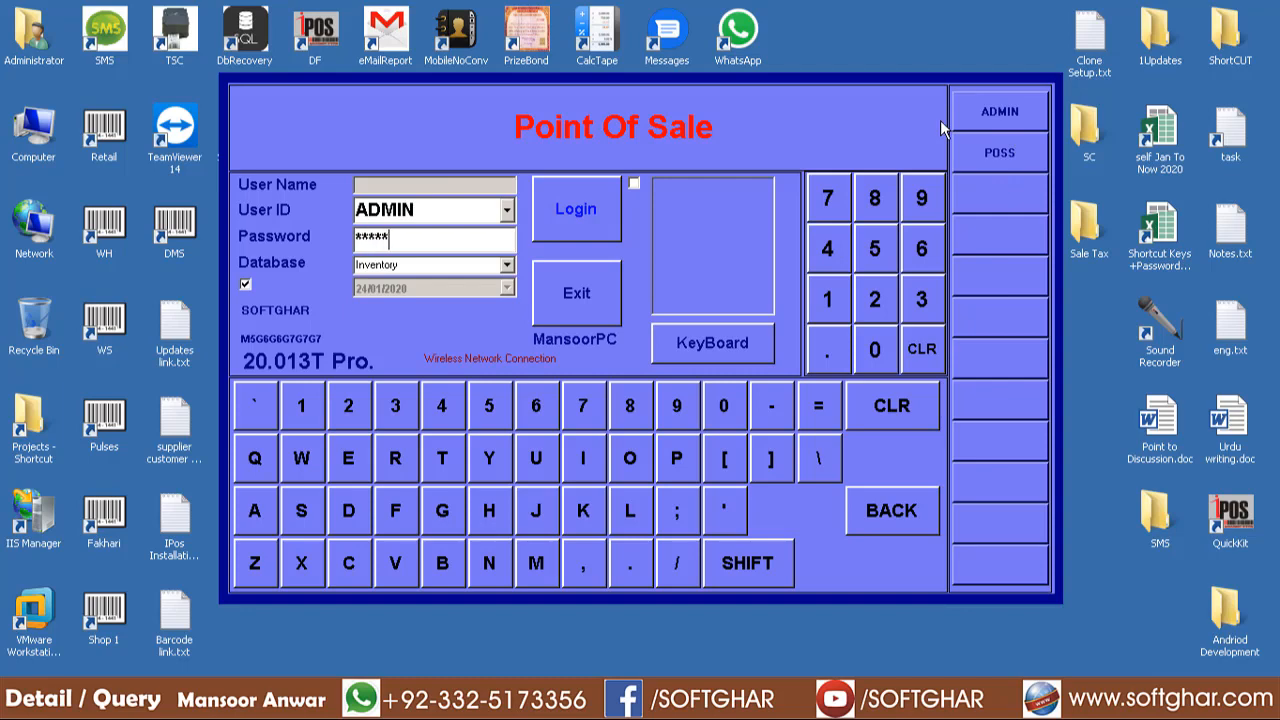
left_click(508, 265)
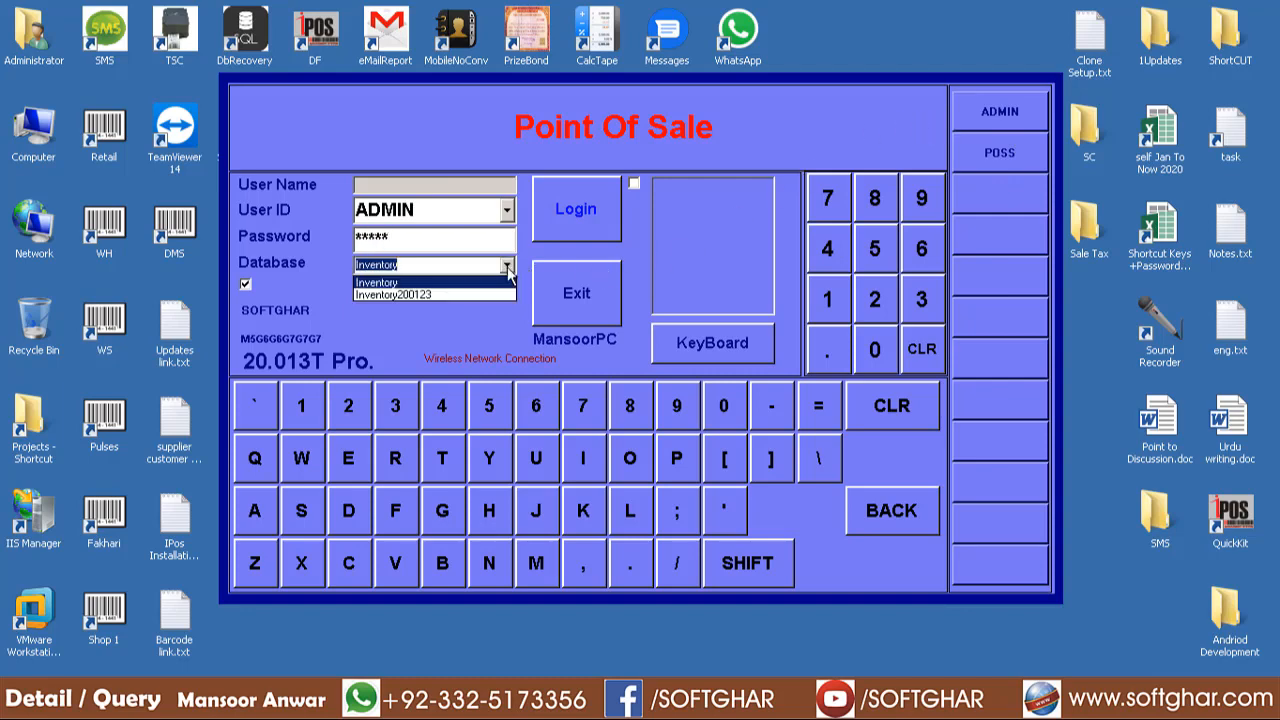
left_click(430, 296)
left_click(548, 212)
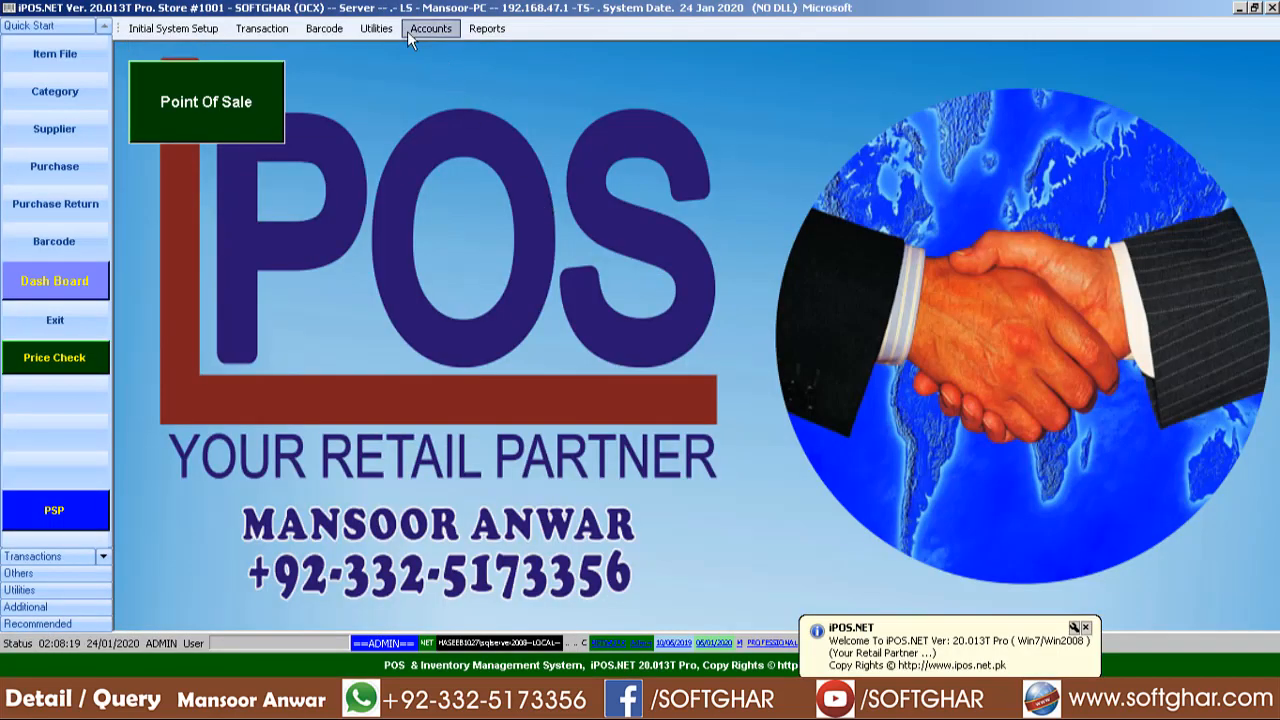
Review the SHAKAR 500GM record in the Item File, then close it
left_click(487, 28)
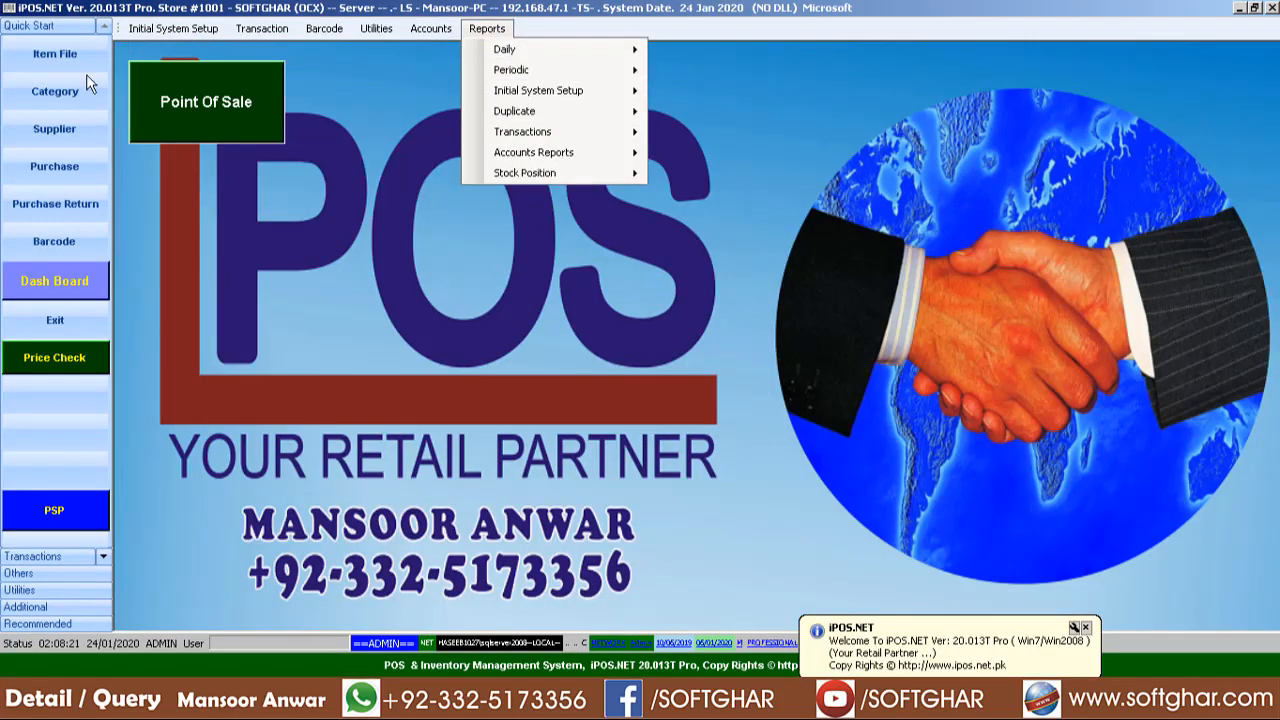
left_click(55, 54)
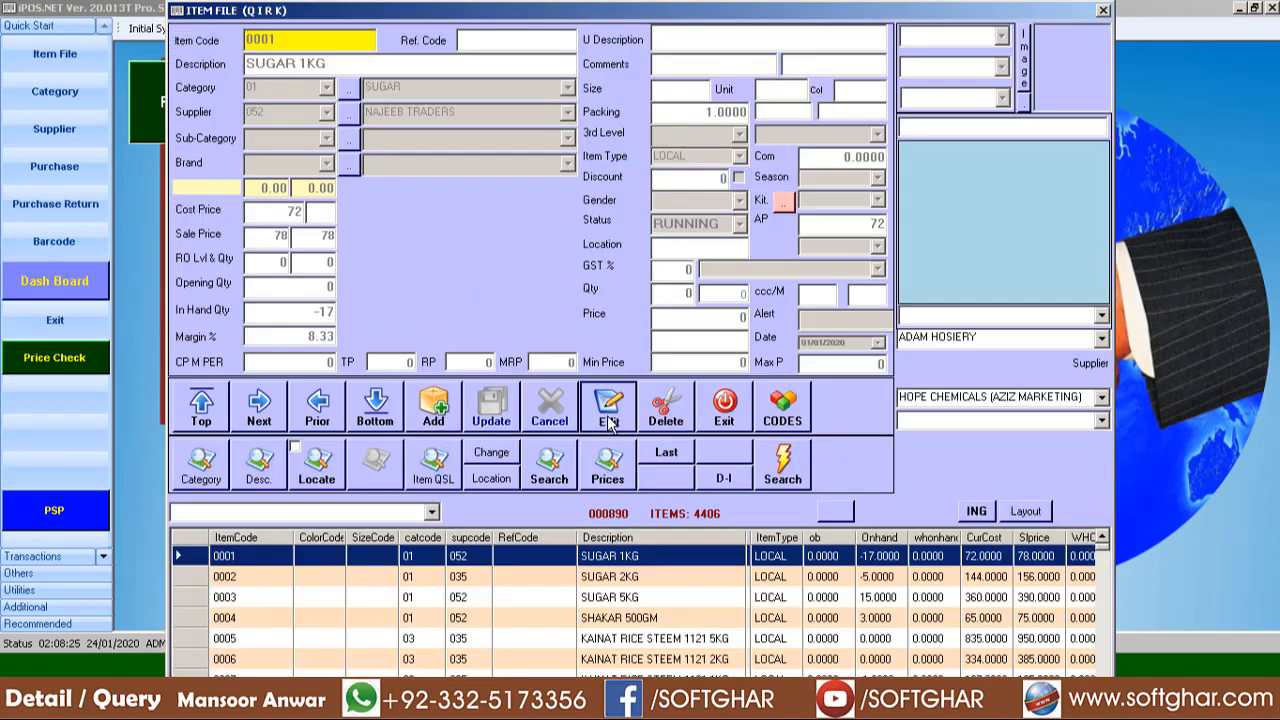
left_click(630, 618)
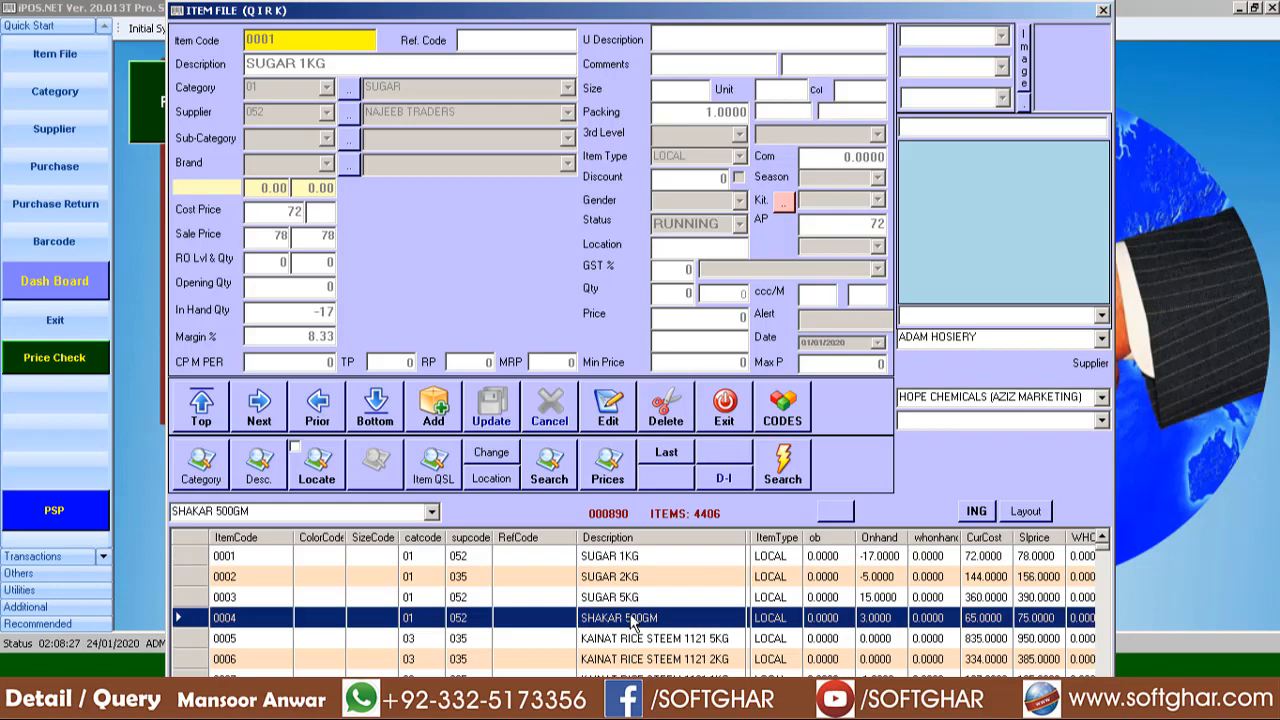
scroll(630, 618, "down", 6)
left_click(724, 405)
Browse the Suppliers file to supplier 112, then close it
left_click(54, 128)
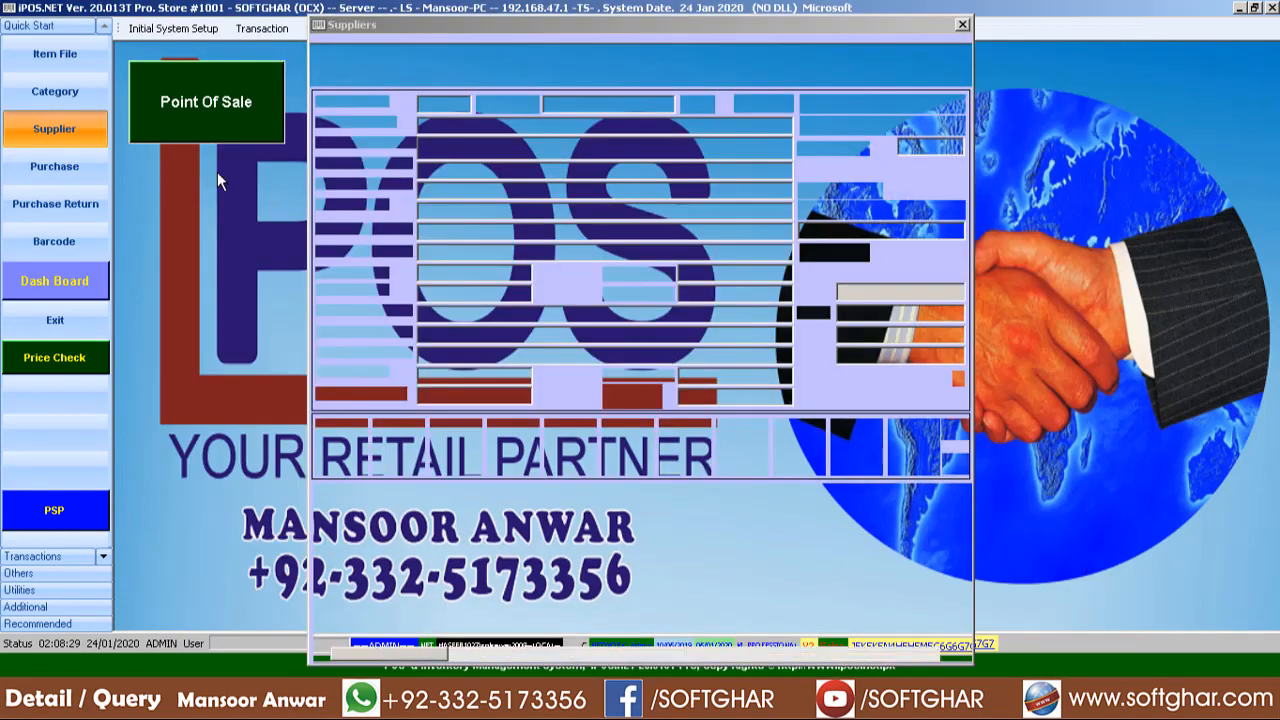
left_click(527, 535)
left_click(642, 617)
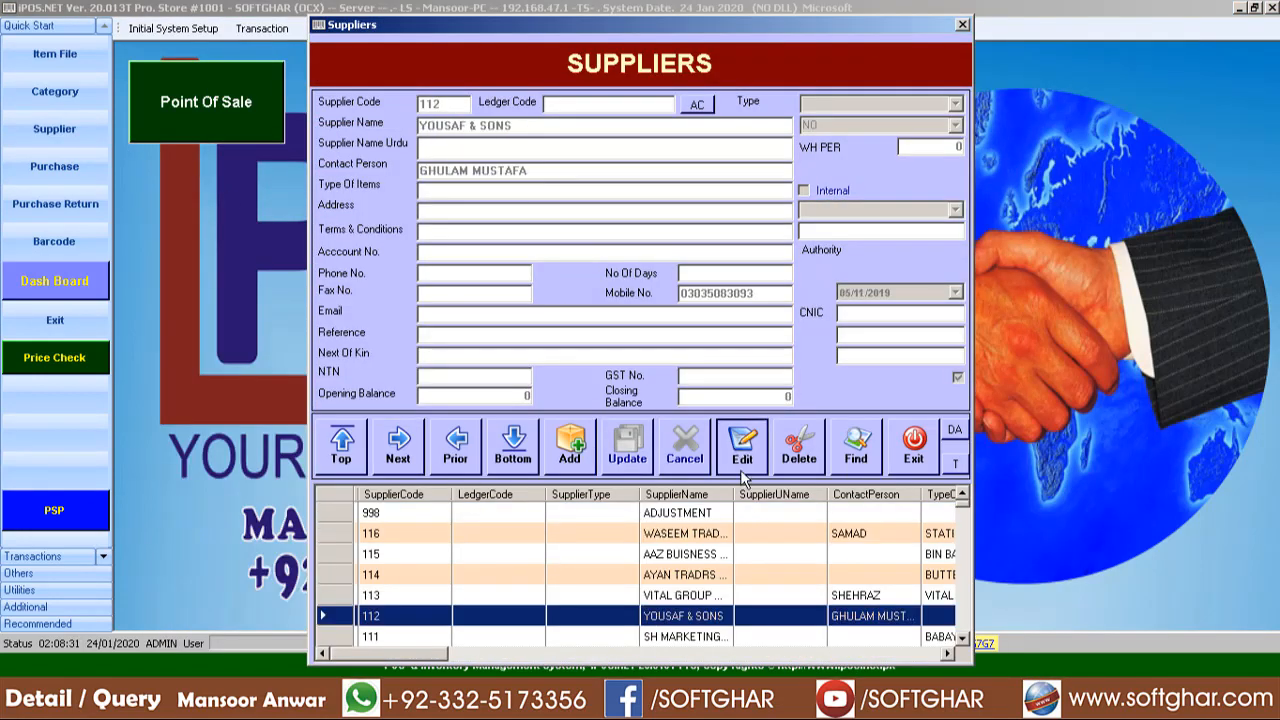
left_click(910, 448)
Restart iPOS.NET, sign back in as ADMIN and dismiss the backup reminder
left_click(1271, 8)
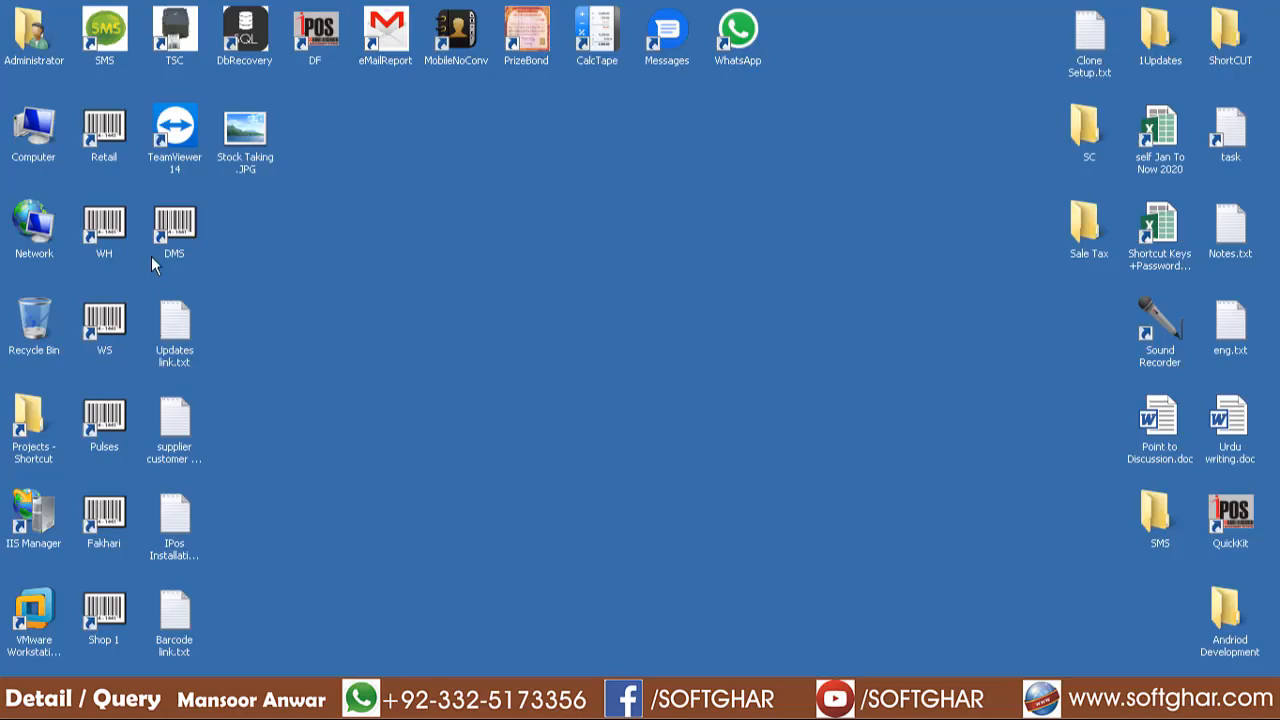
type("*")
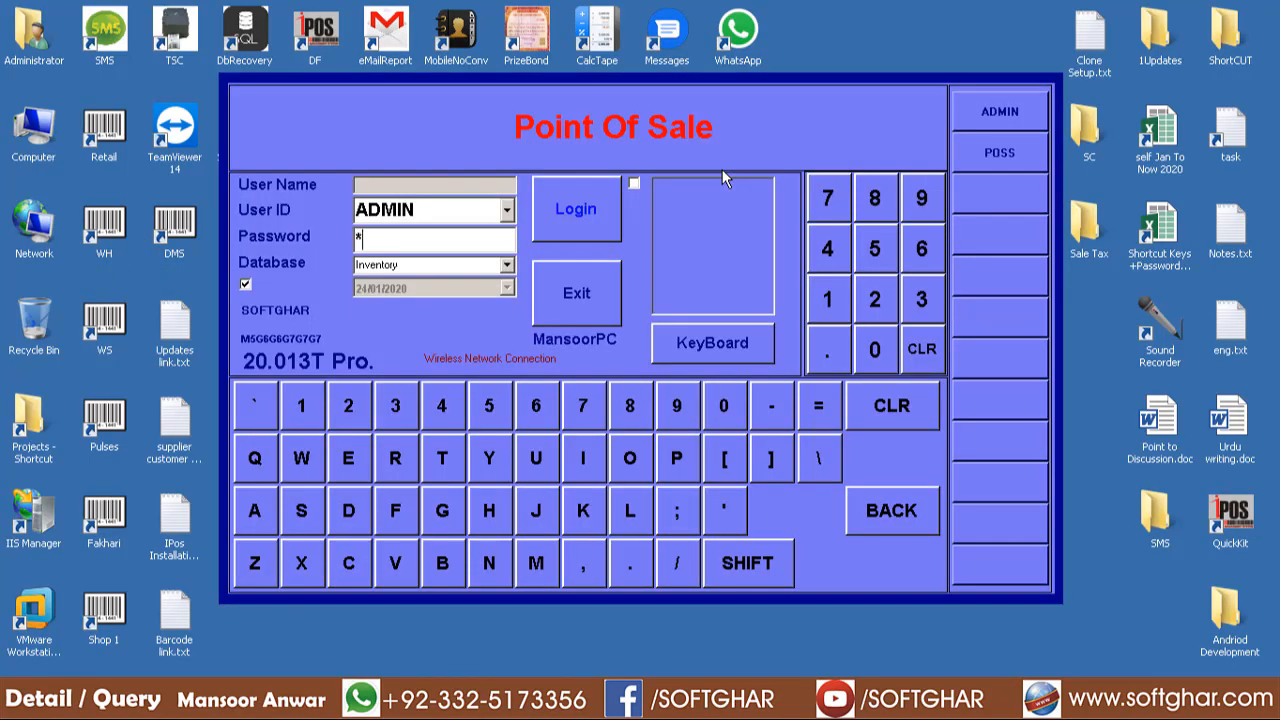
type("*****")
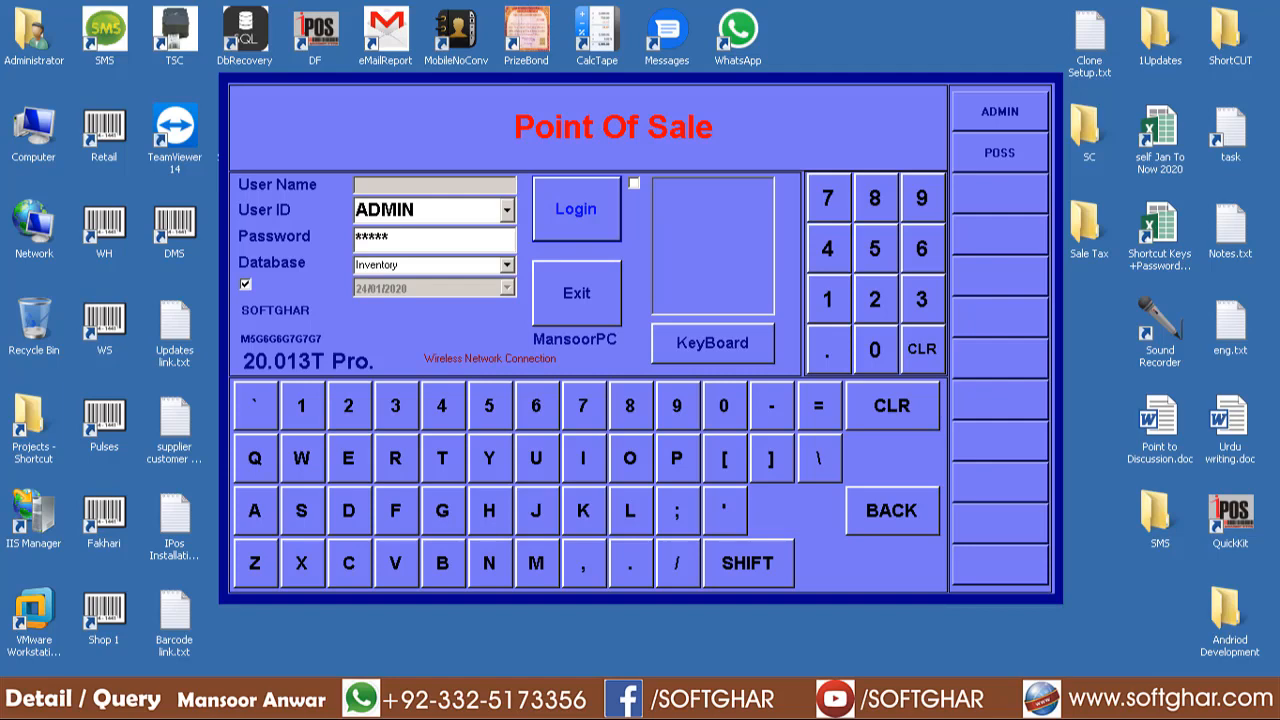
key("Return")
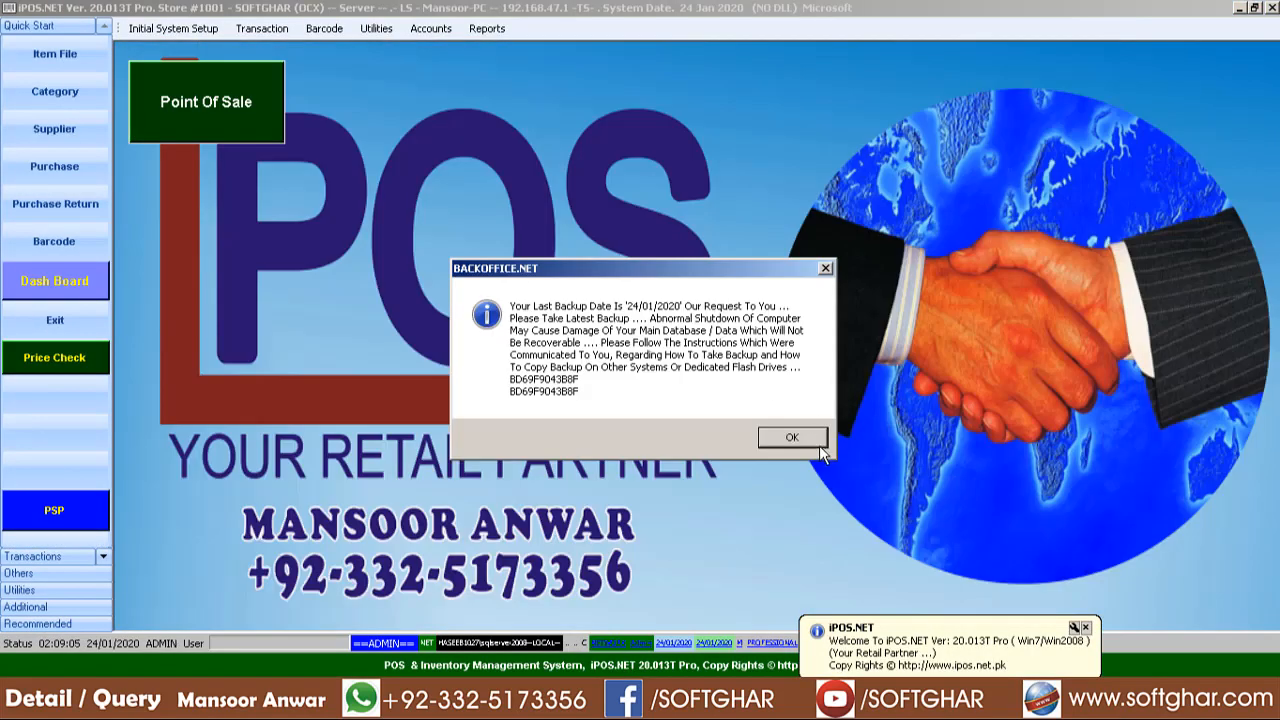
left_click(819, 445)
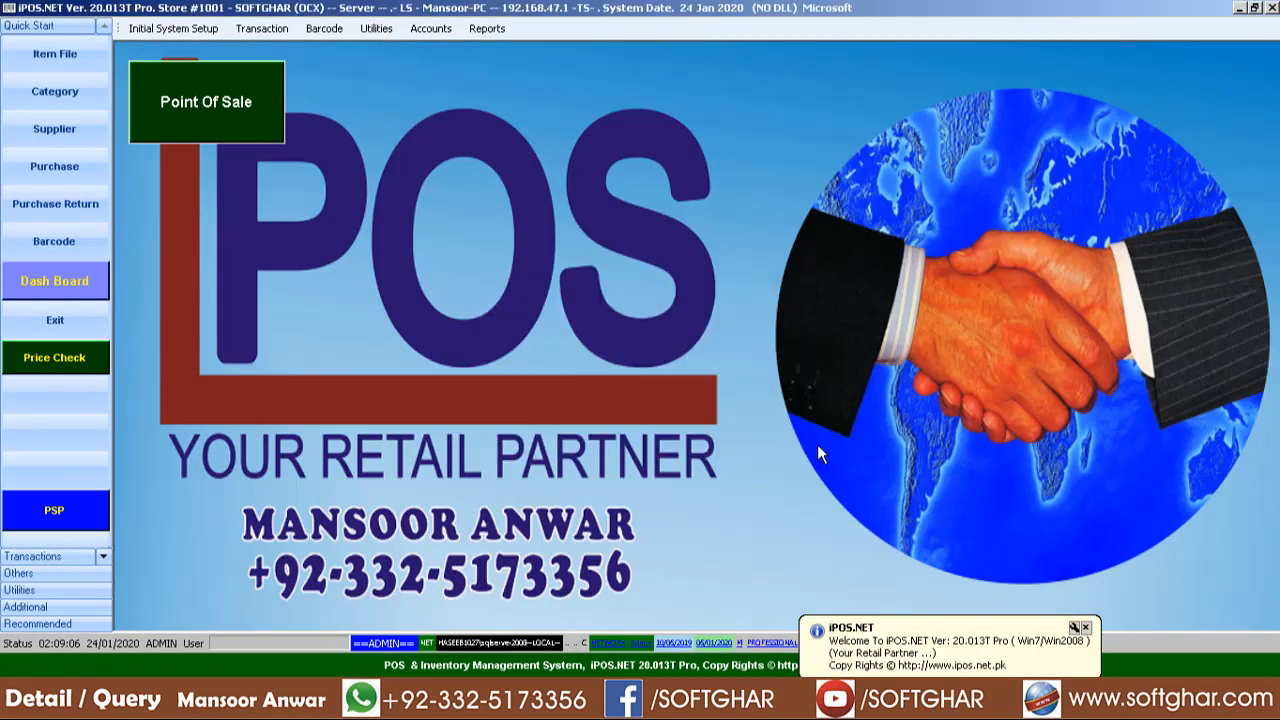
Unlock Utilities > Users > Initialize Database with the administrator password
left_click(391, 32)
mouse_move(400, 52)
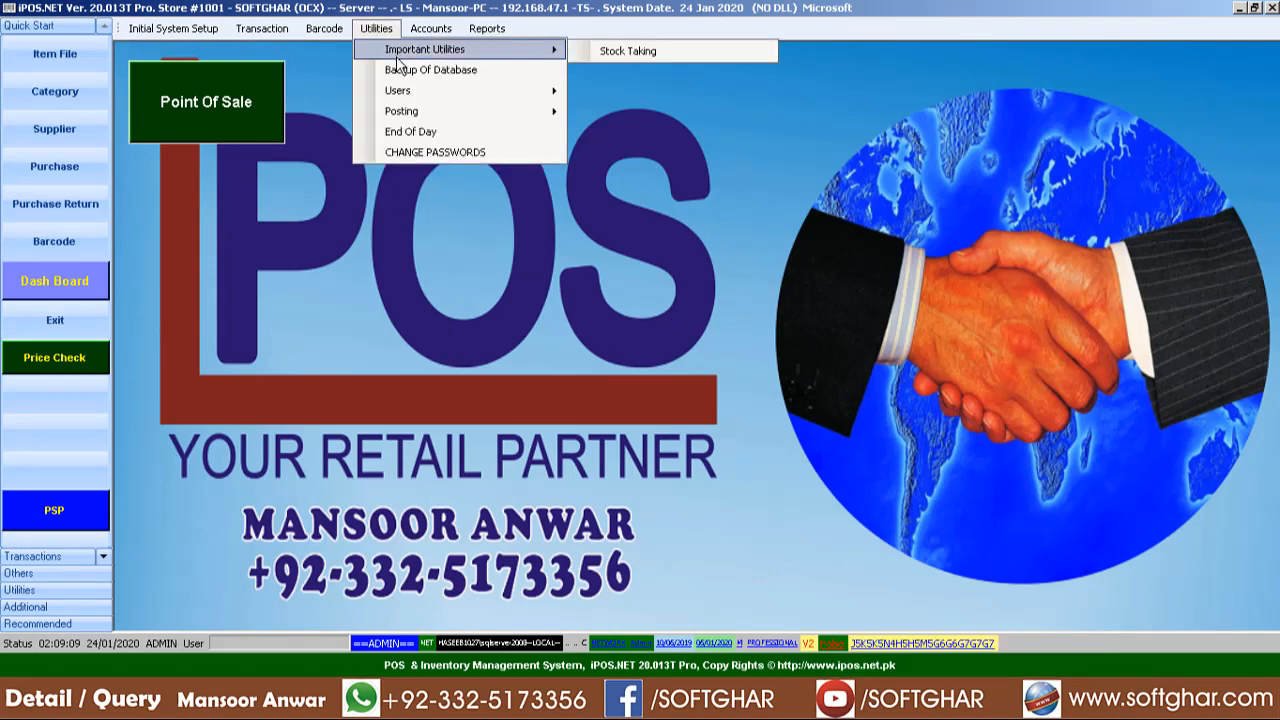
mouse_move(410, 98)
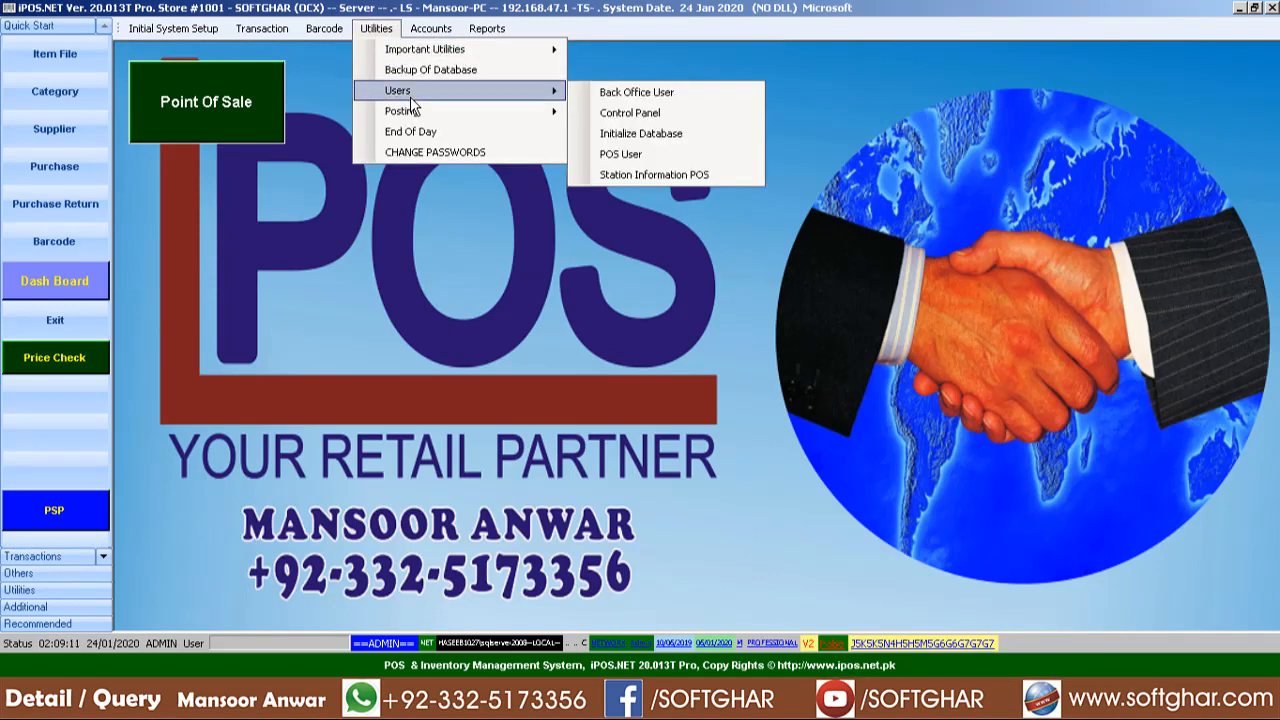
left_click(646, 137)
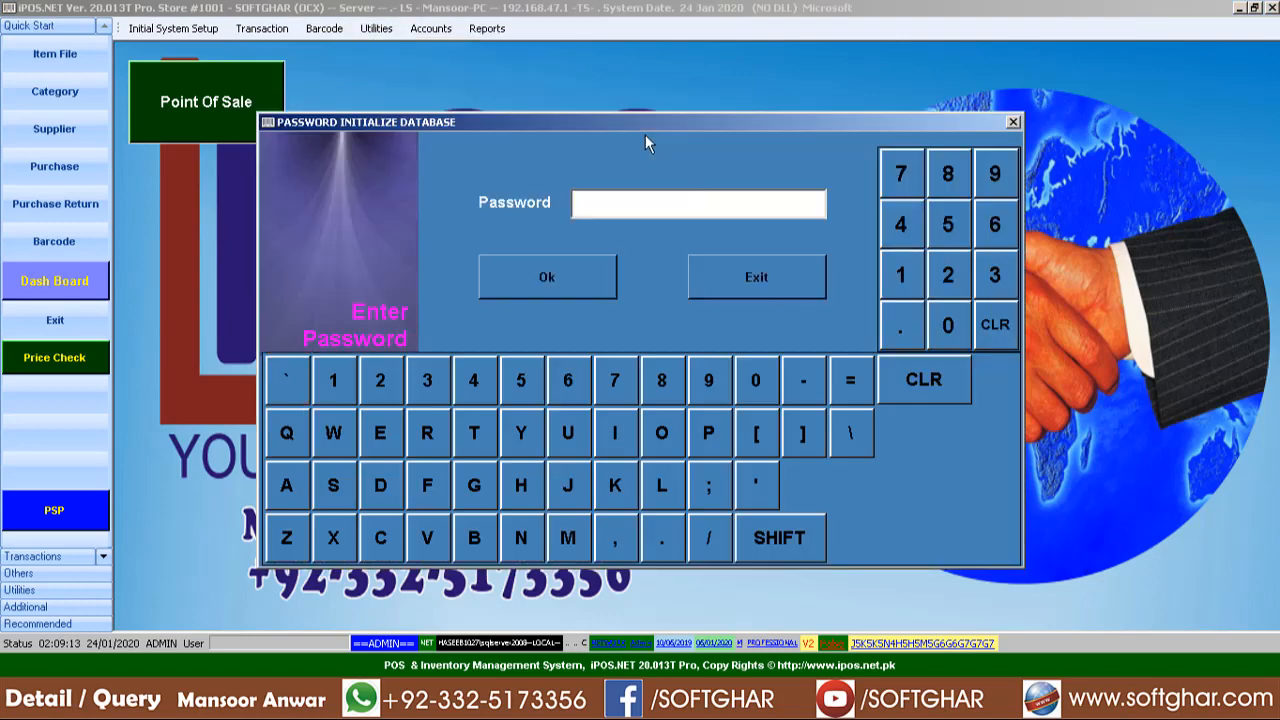
type("************")
key("Return")
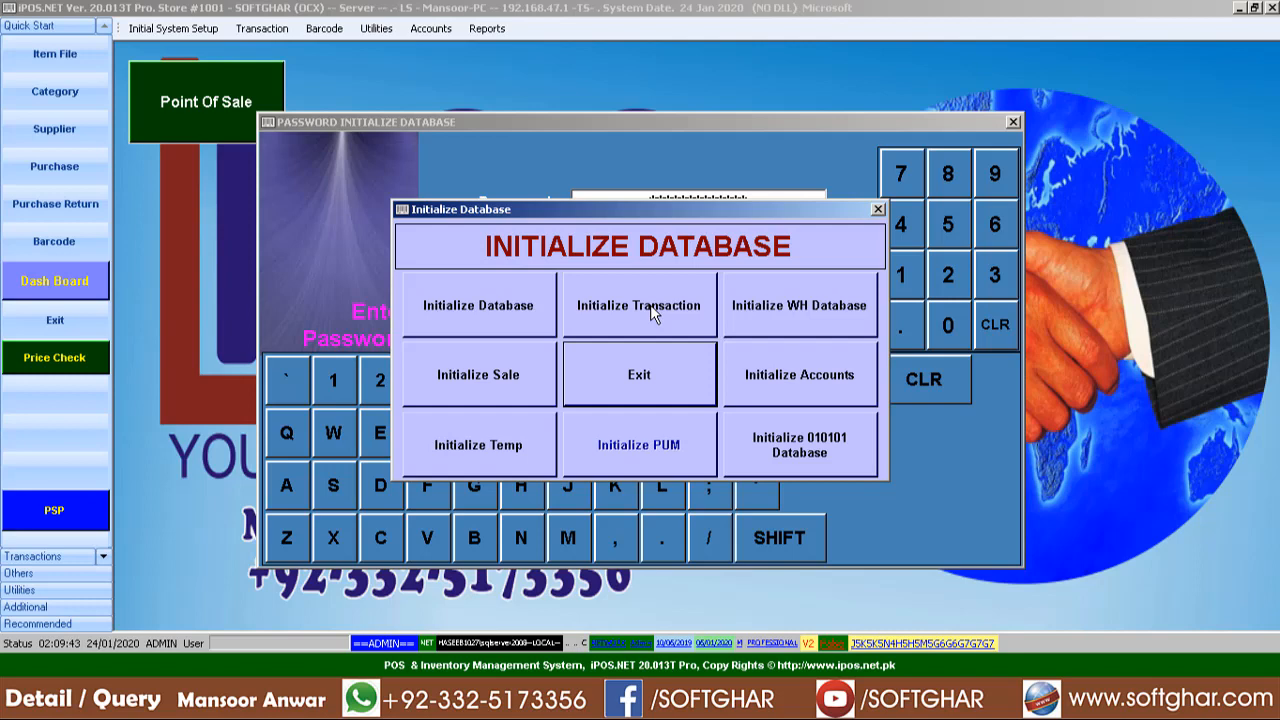
Initialize the transaction data, confirming and acknowledging Process Completed Successfully
left_click(650, 310)
left_click(622, 408)
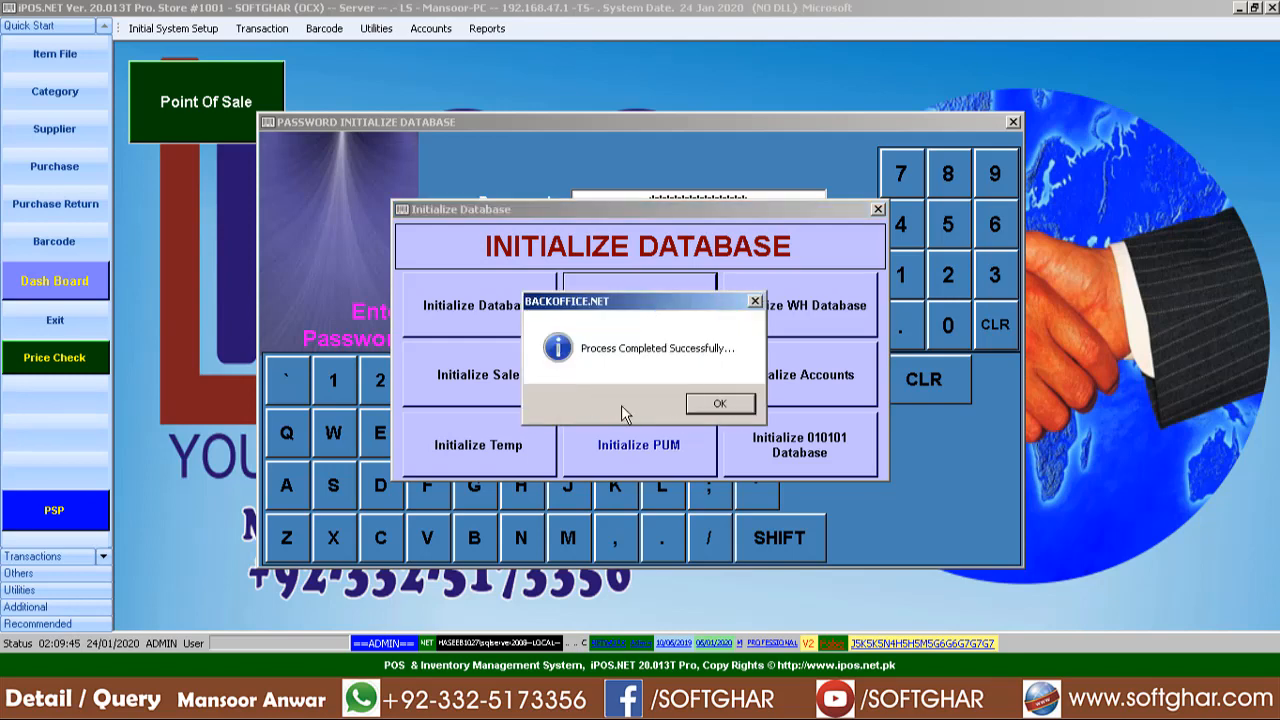
left_click(728, 403)
left_click(376, 28)
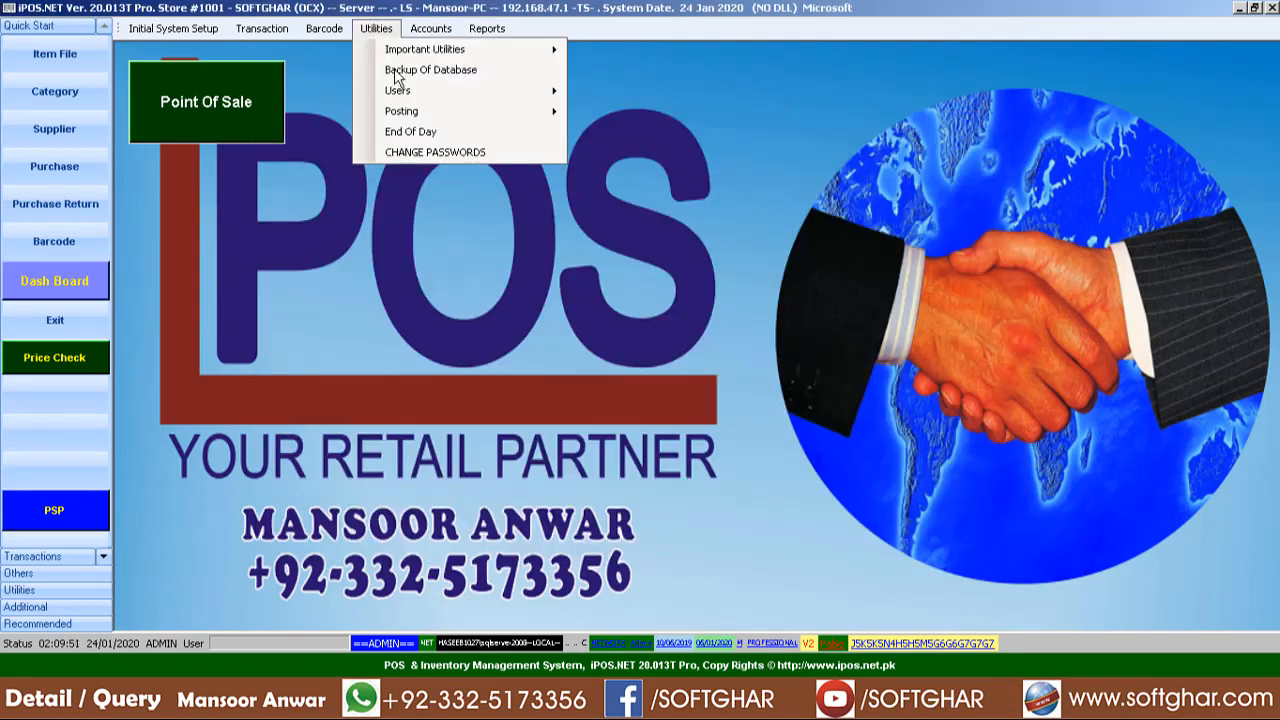
Run stock posting from Utilities > Posting and acknowledge the result
mouse_move(420, 120)
left_click(632, 120)
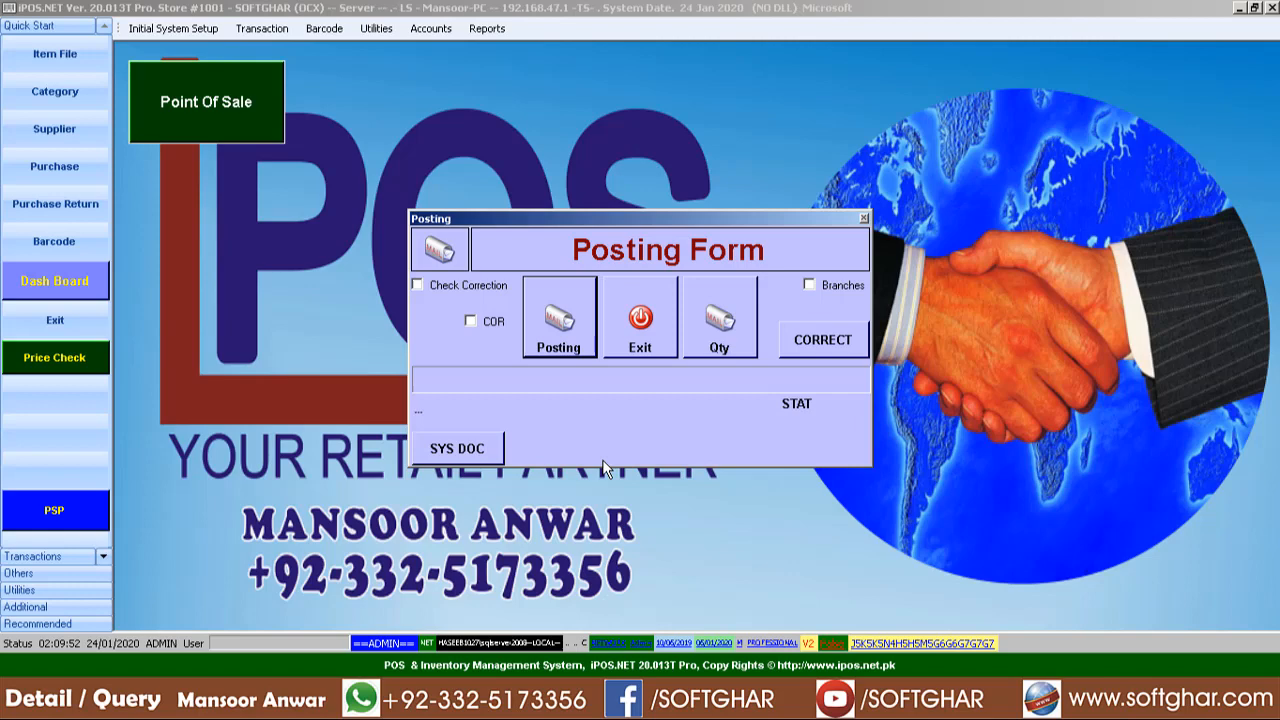
left_click(582, 316)
left_click(744, 407)
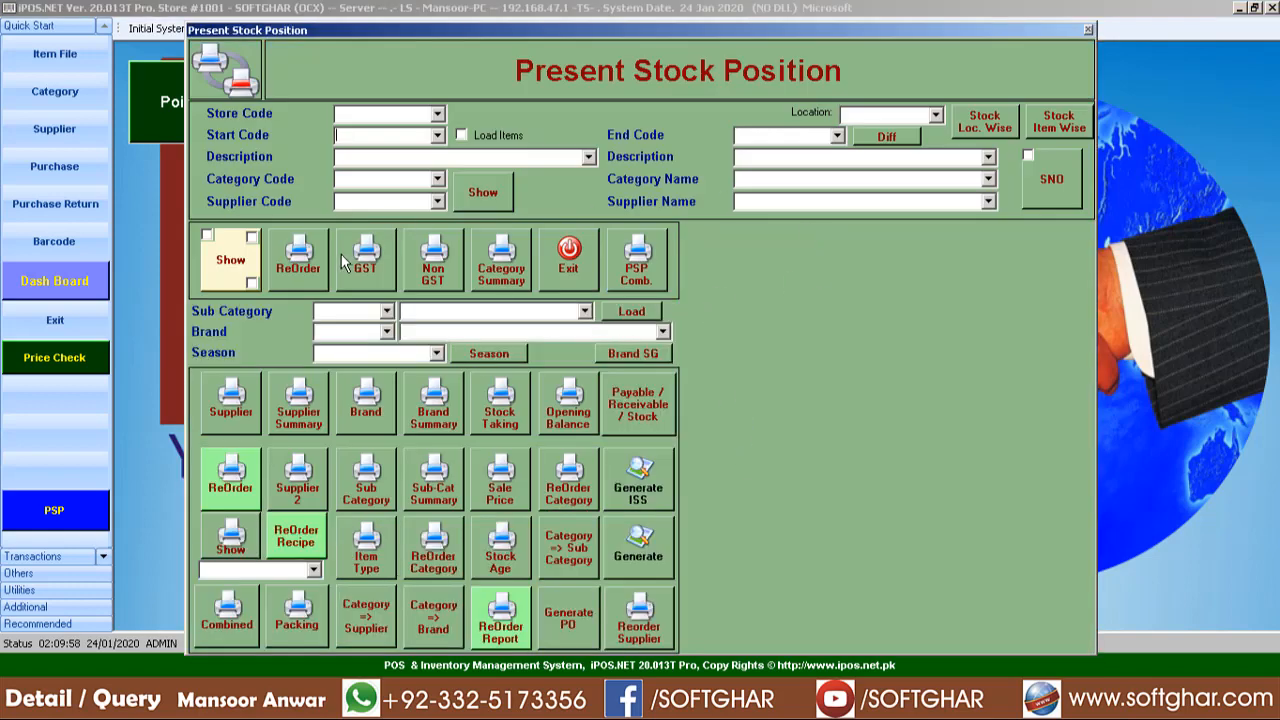
Preview the Present Stock Position report and check its last page shows 0.00 totals
left_click(222, 265)
left_click(734, 469)
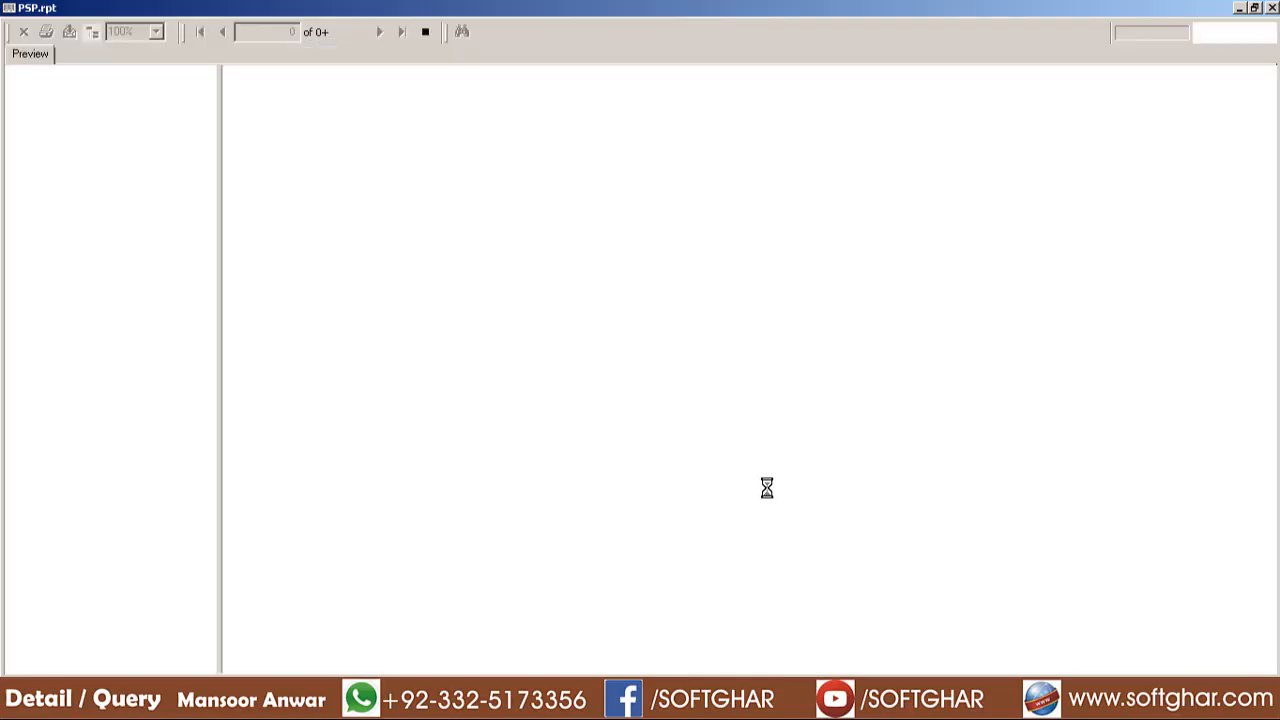
left_click(402, 31)
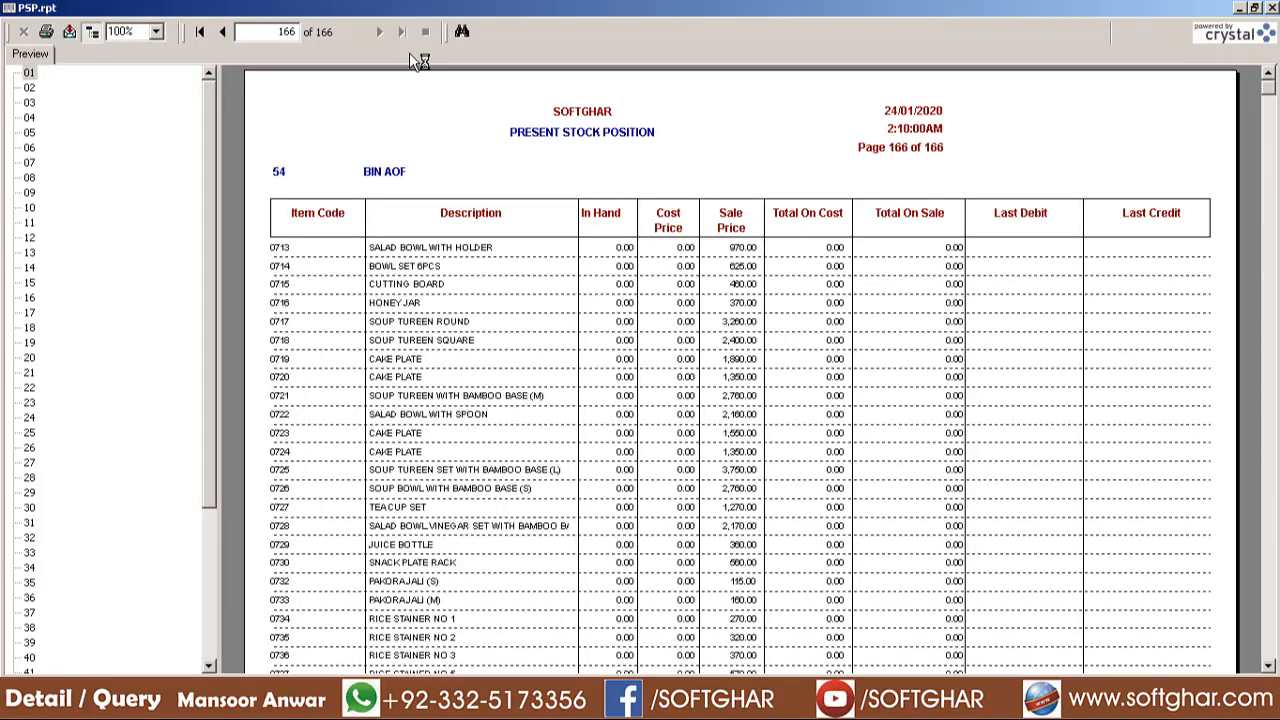
scroll(640, 610, "down", 10)
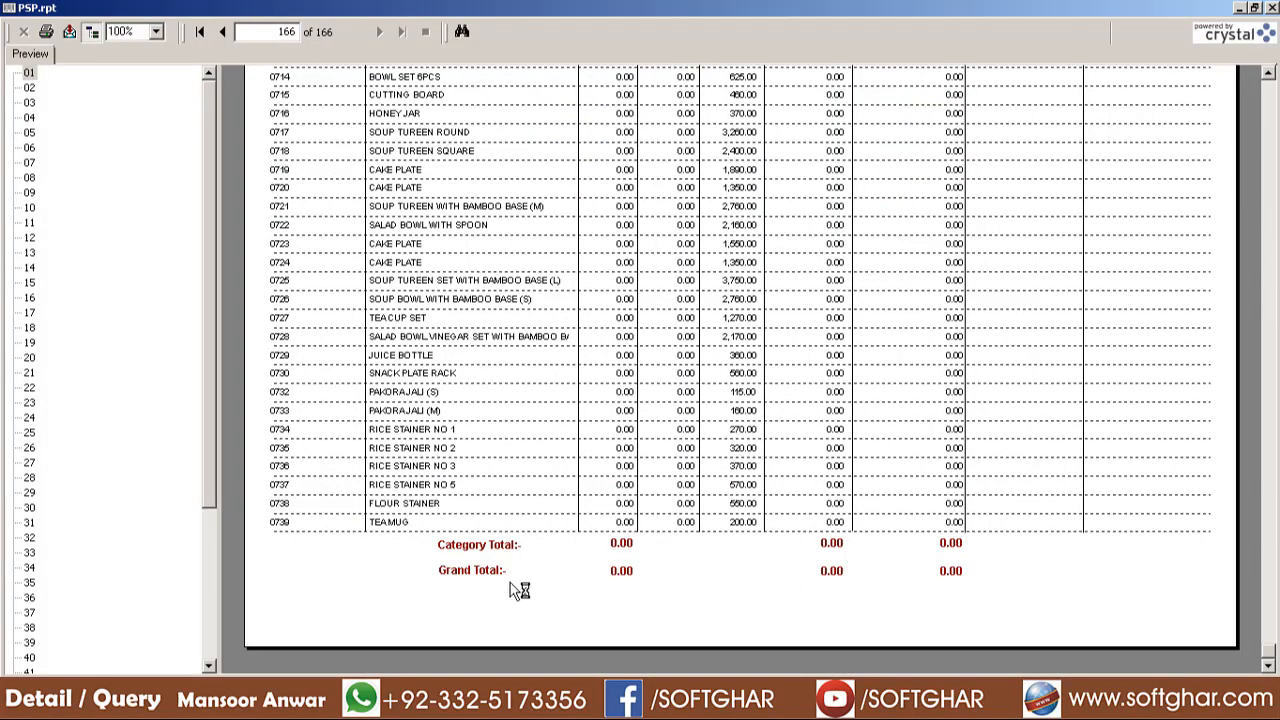
left_click(1272, 7)
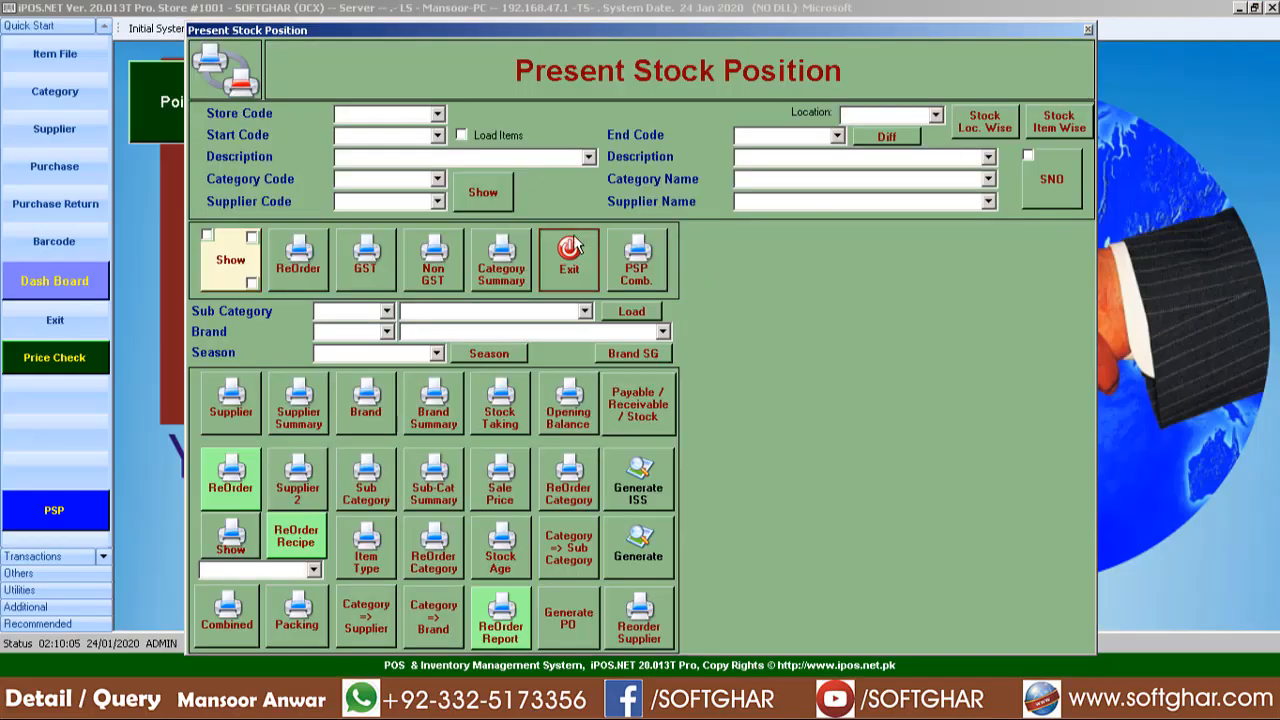
left_click(568, 256)
left_click(376, 28)
Start a new stock-taking audit voucher and count item 0101 (Dates) at 5
mouse_move(450, 50)
left_click(612, 52)
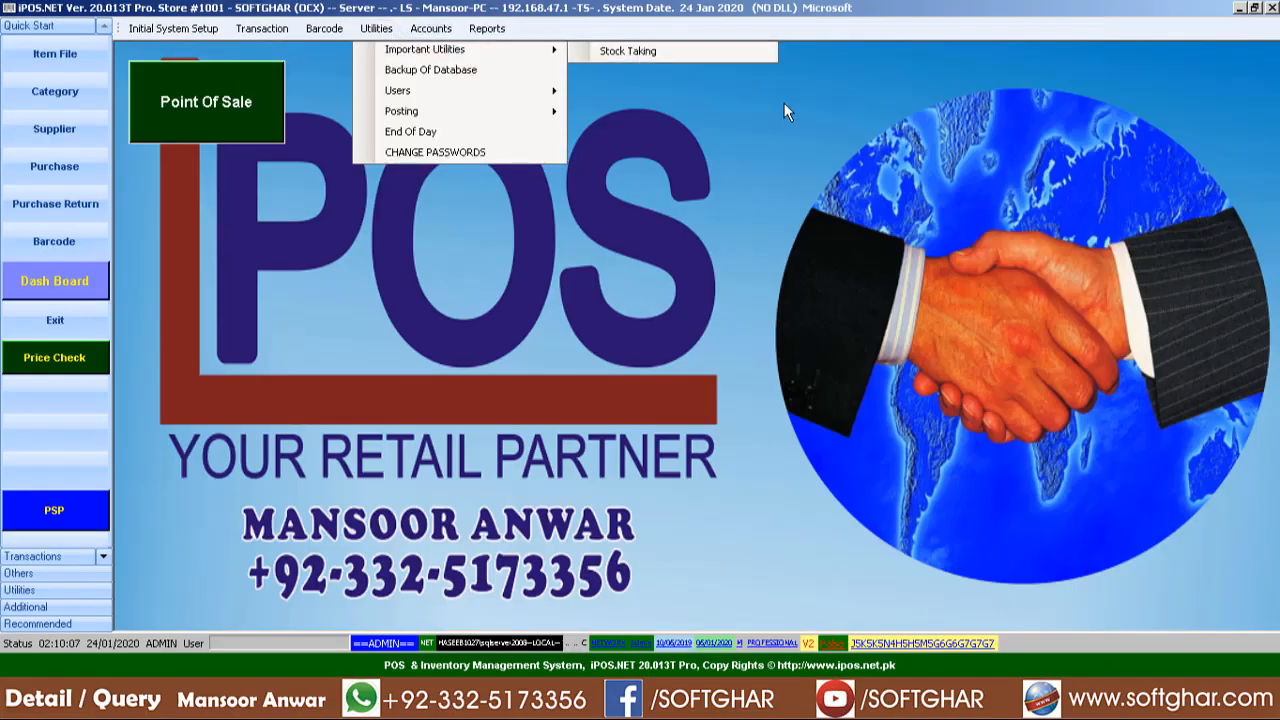
left_click(414, 438)
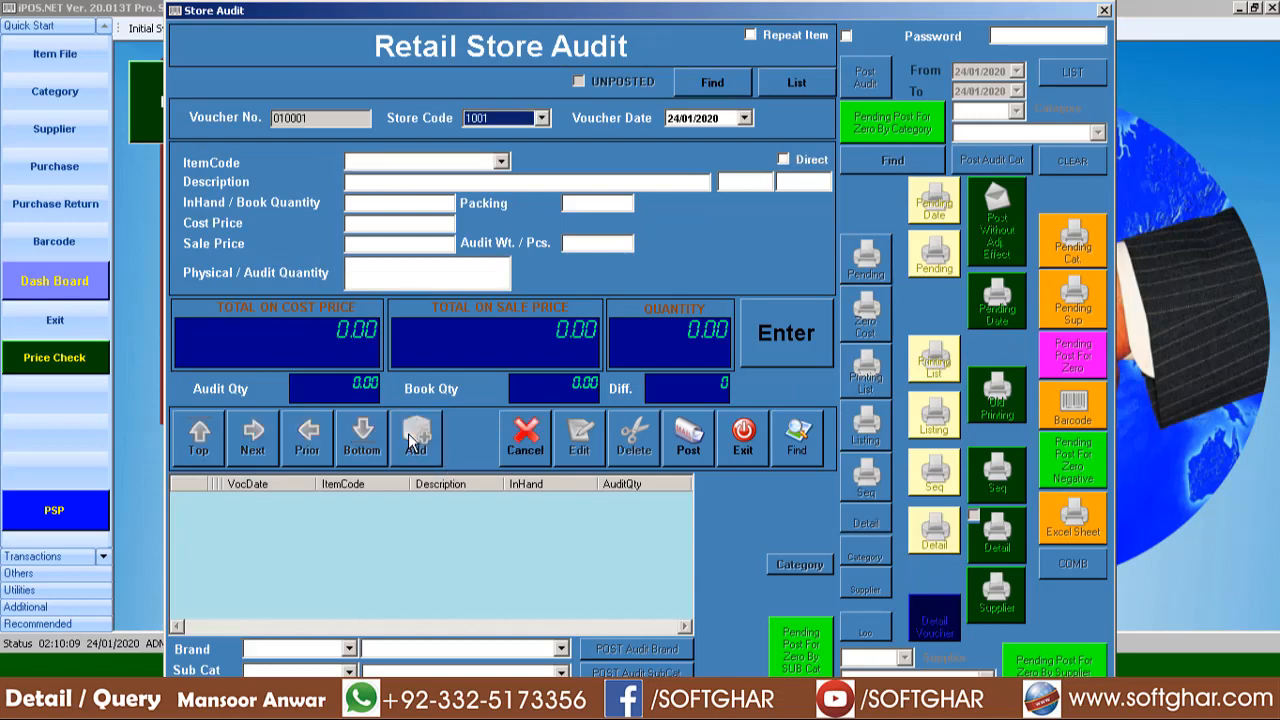
key("Return")
key("Return")
type("01")
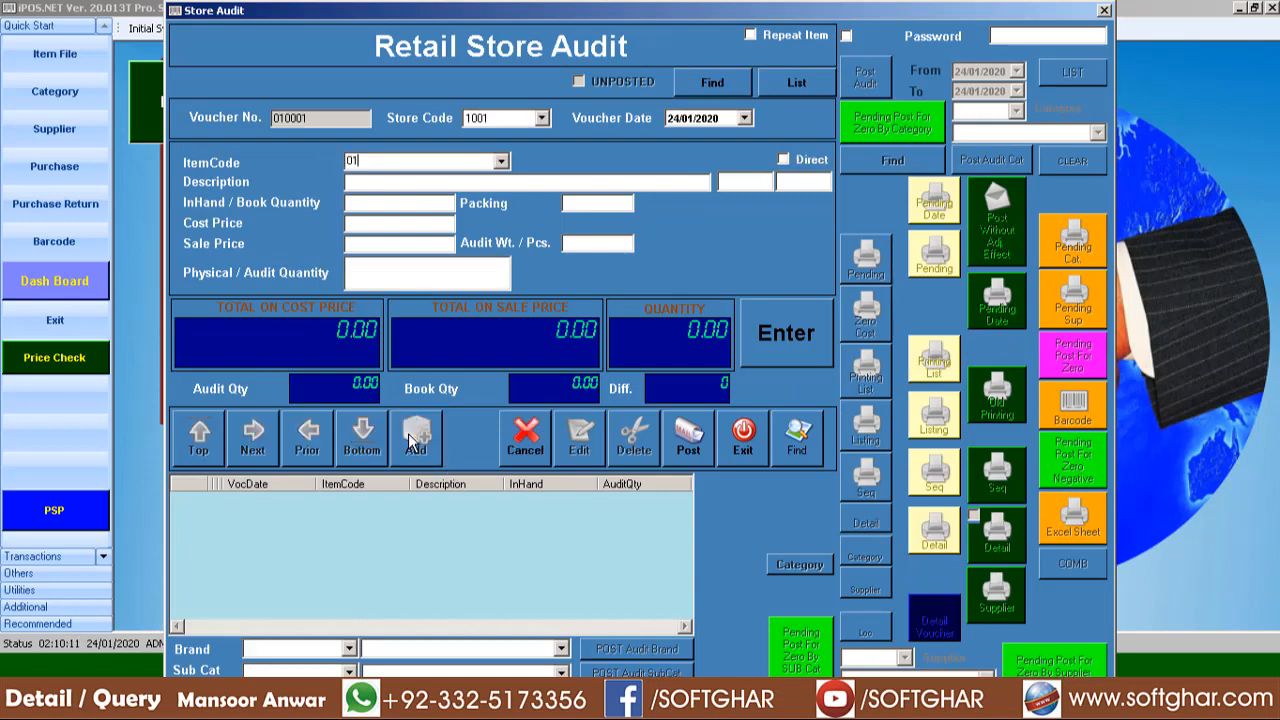
type("01")
key("Return")
type("5")
key("Return")
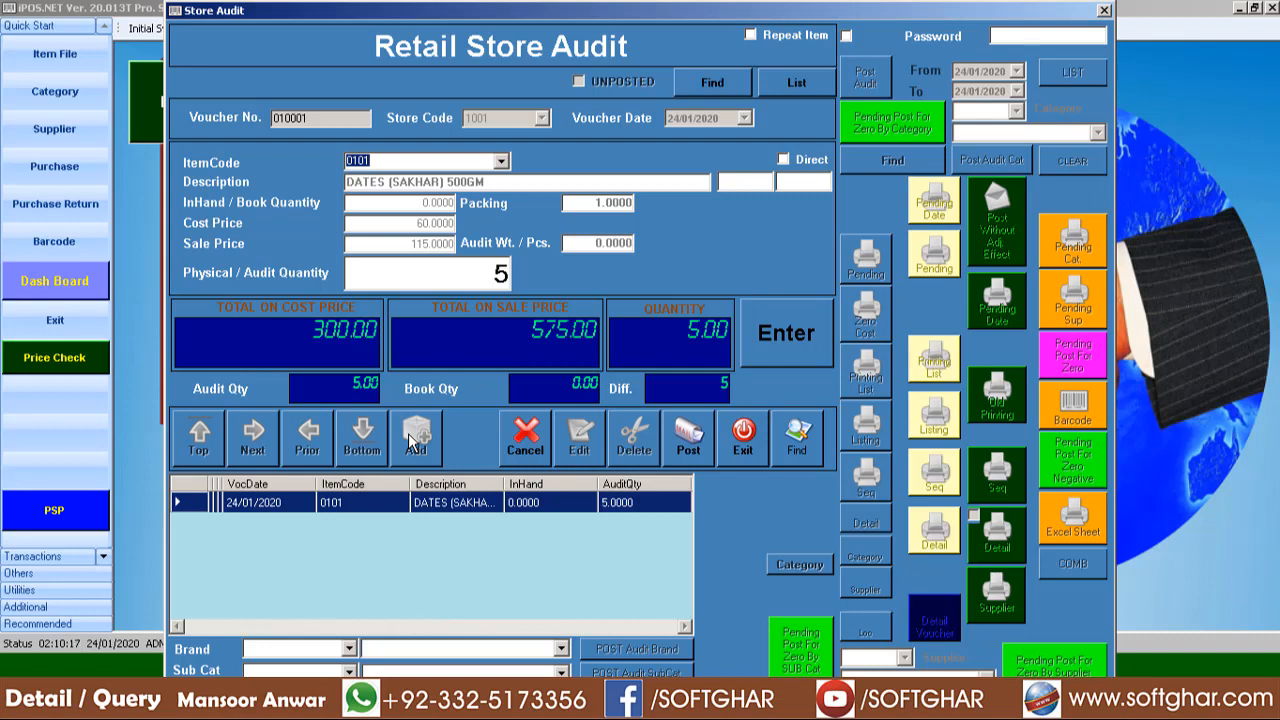
Add MARHABA ISPAGHOL and GILLETTE SHAVING FOAM by barcode, each counted at 5
type("8964000057919")
key("Return")
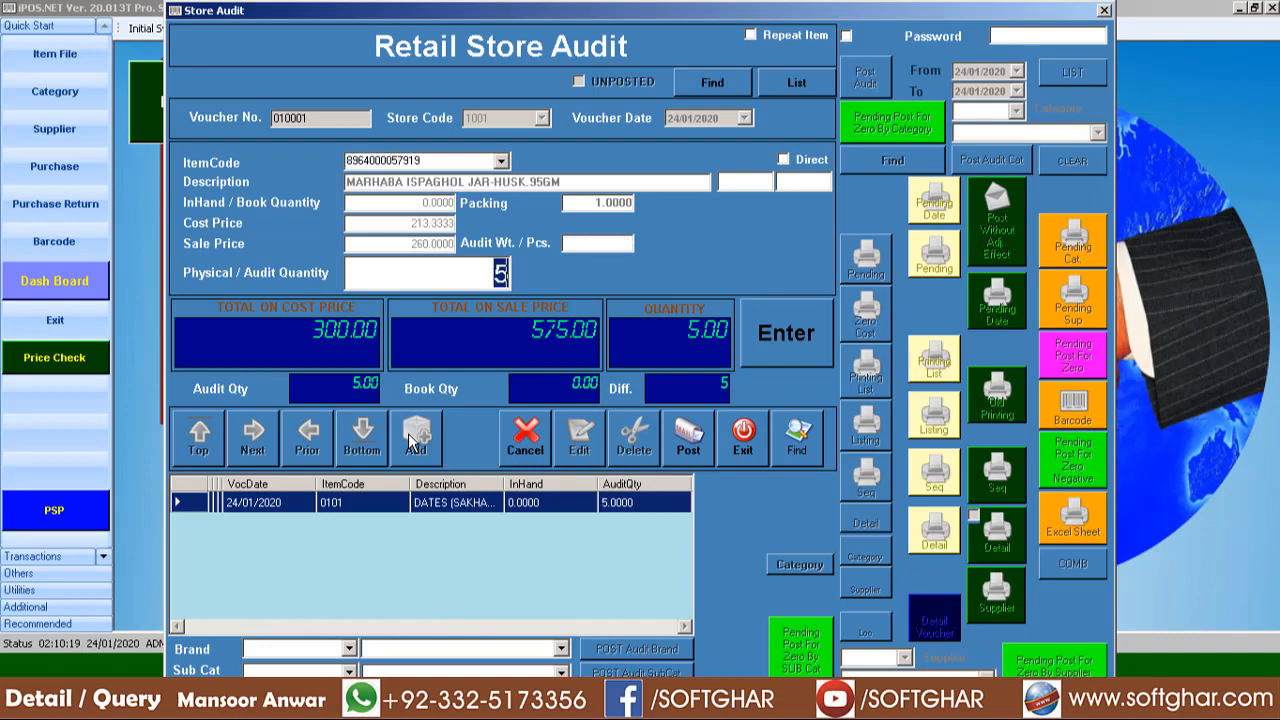
key("Return")
key("Return")
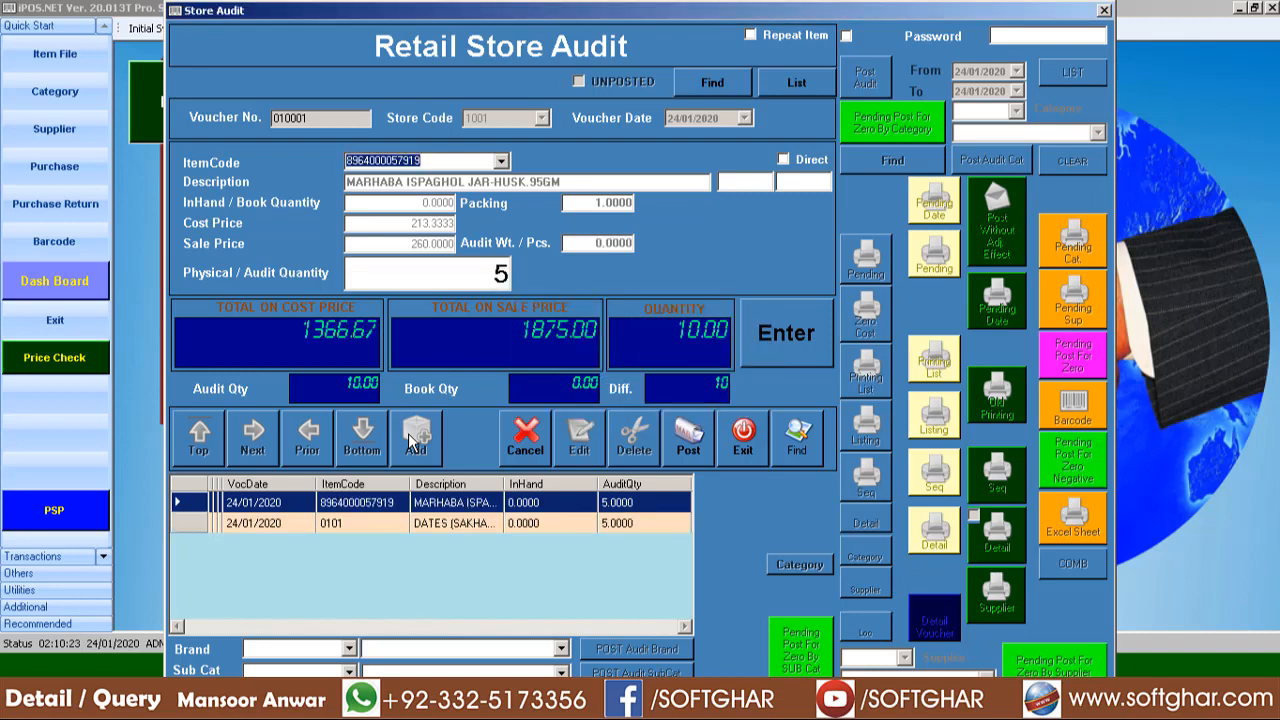
type("7702018980925")
key("Return")
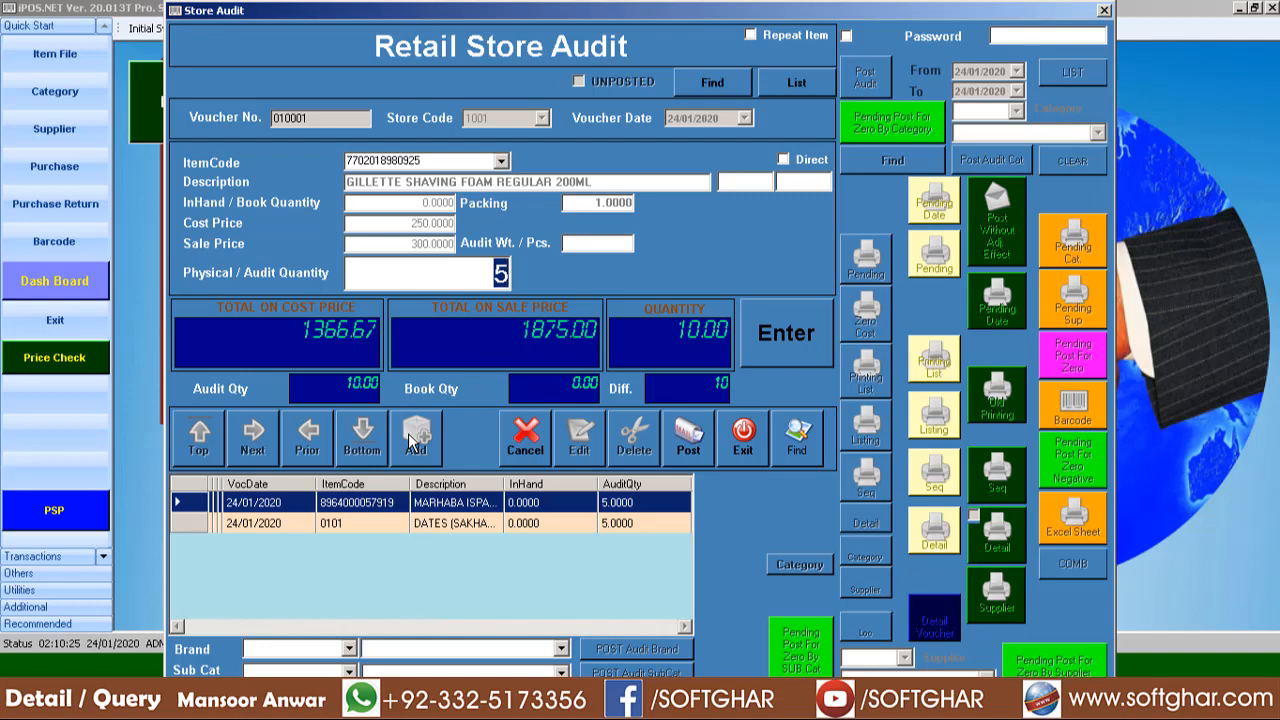
key("Return")
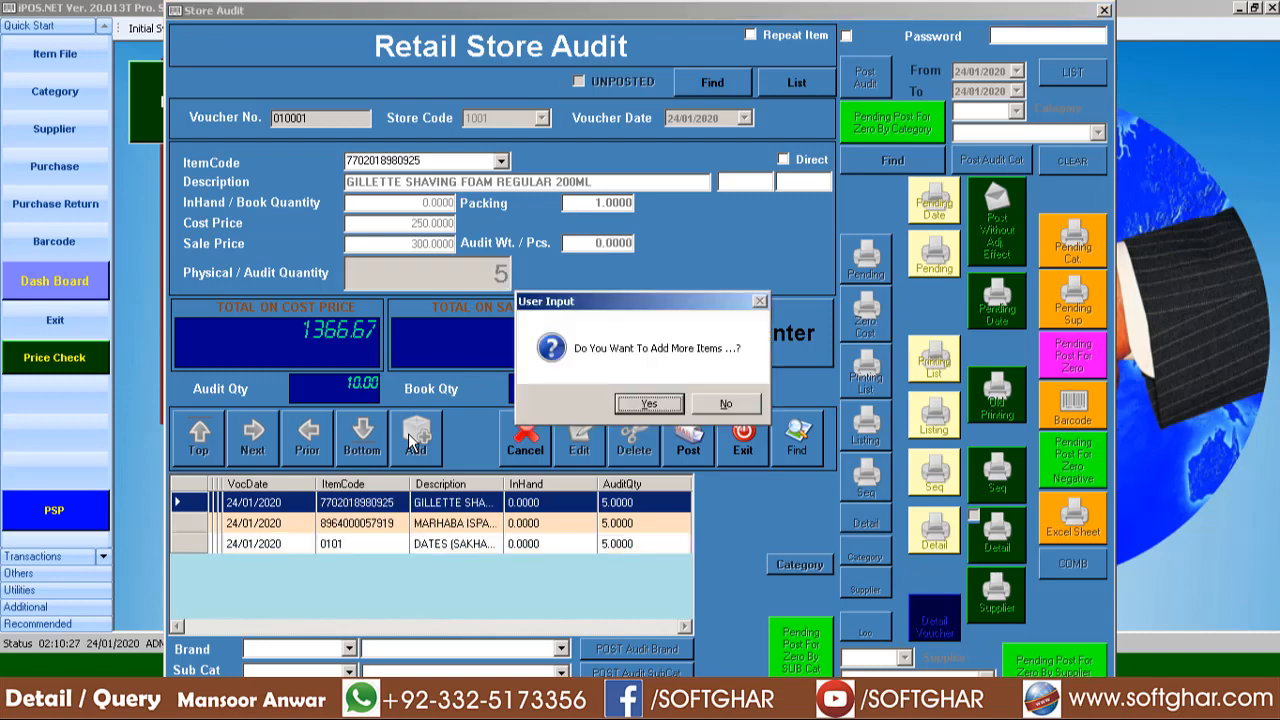
key("Return")
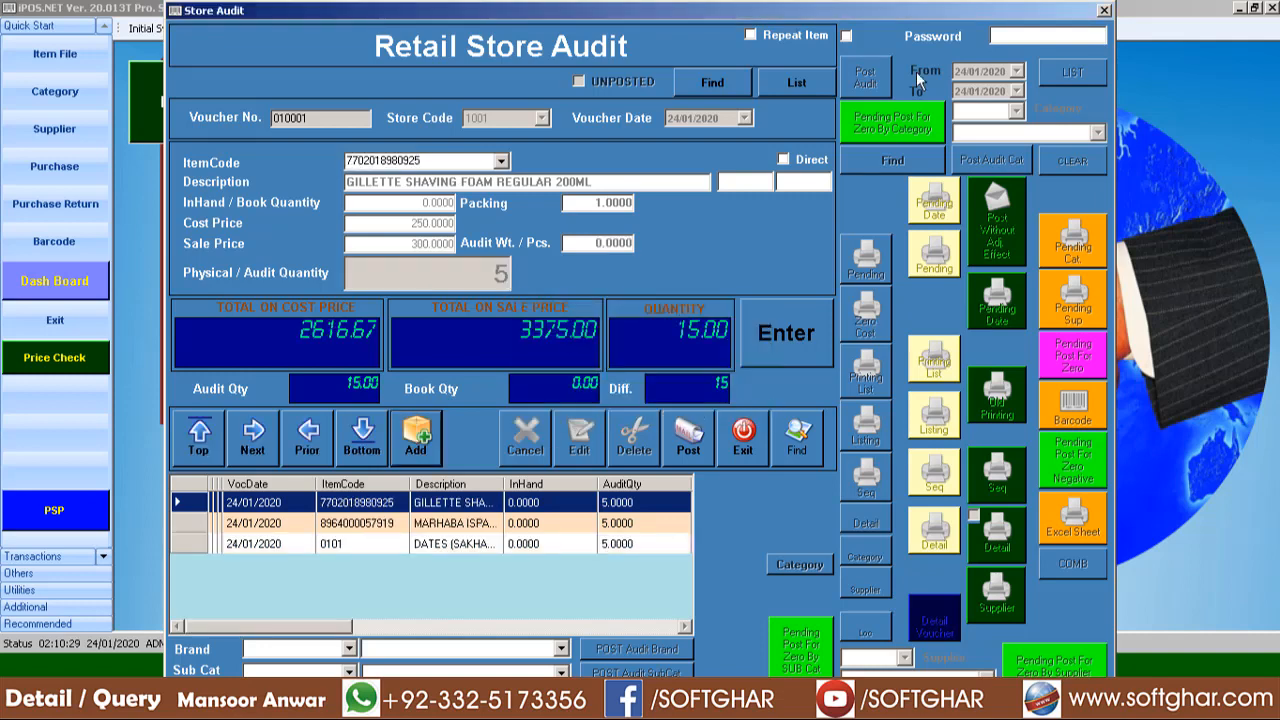
Enter the posting password and post the audit, generating the adjustment voucher
left_click(1043, 35)
type("??")
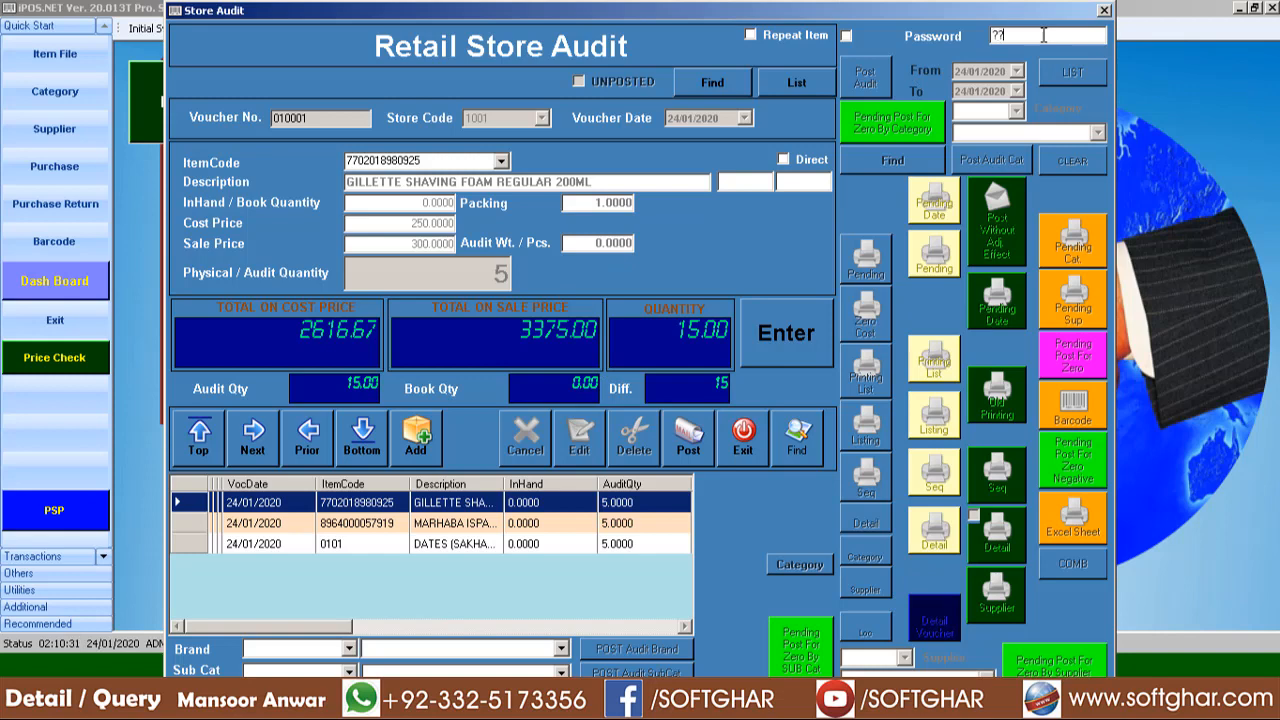
type("??")
key("BackSpace")
key("BackSpace")
key("BackSpace")
type("?????")
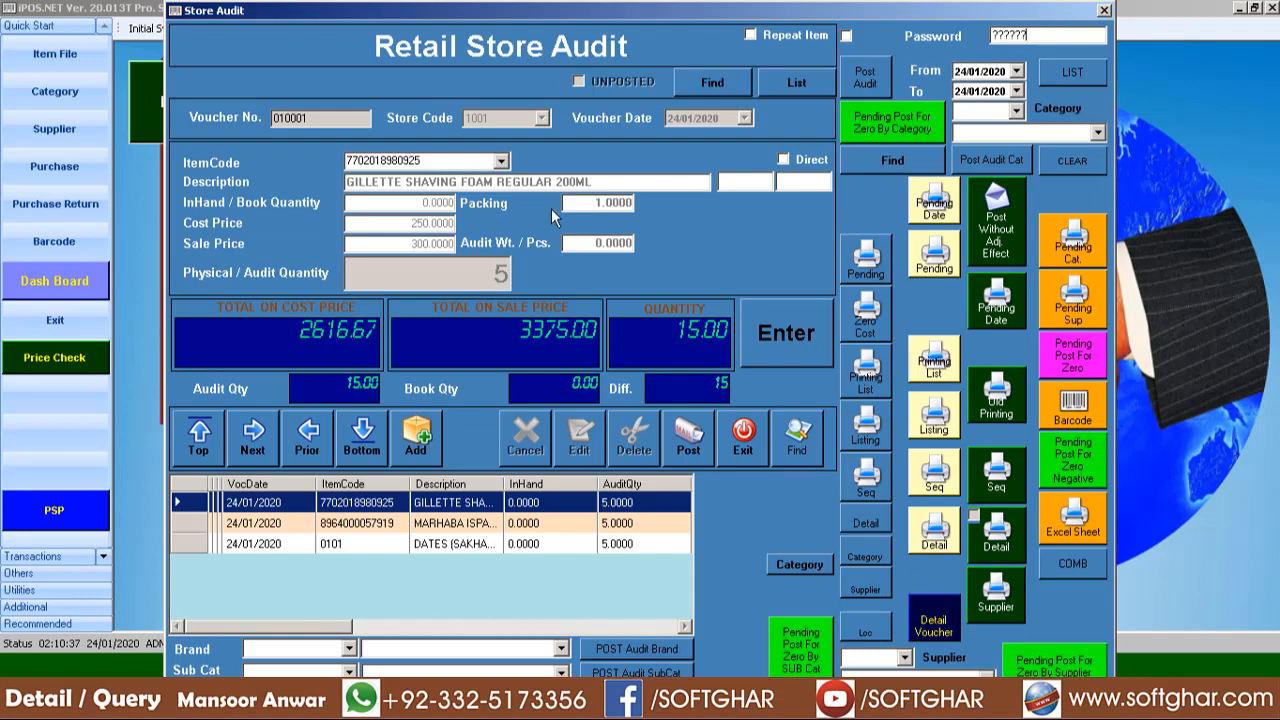
left_click(865, 78)
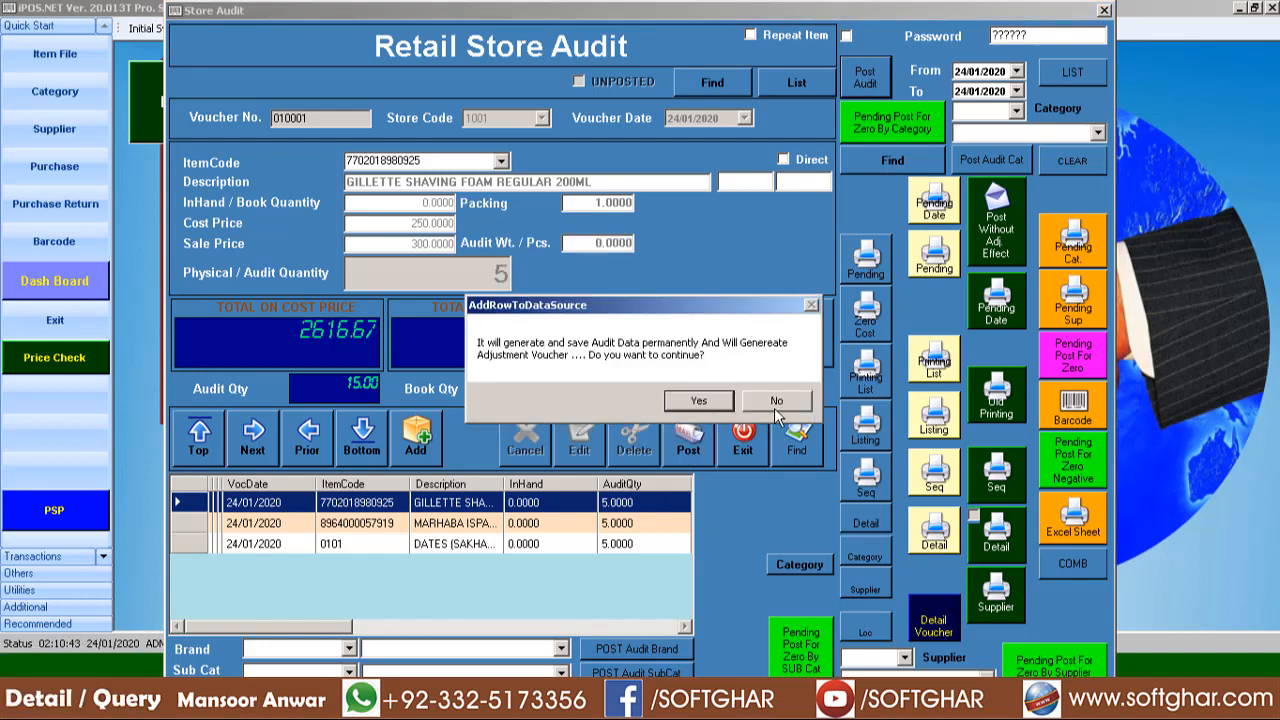
left_click(708, 412)
left_click(741, 418)
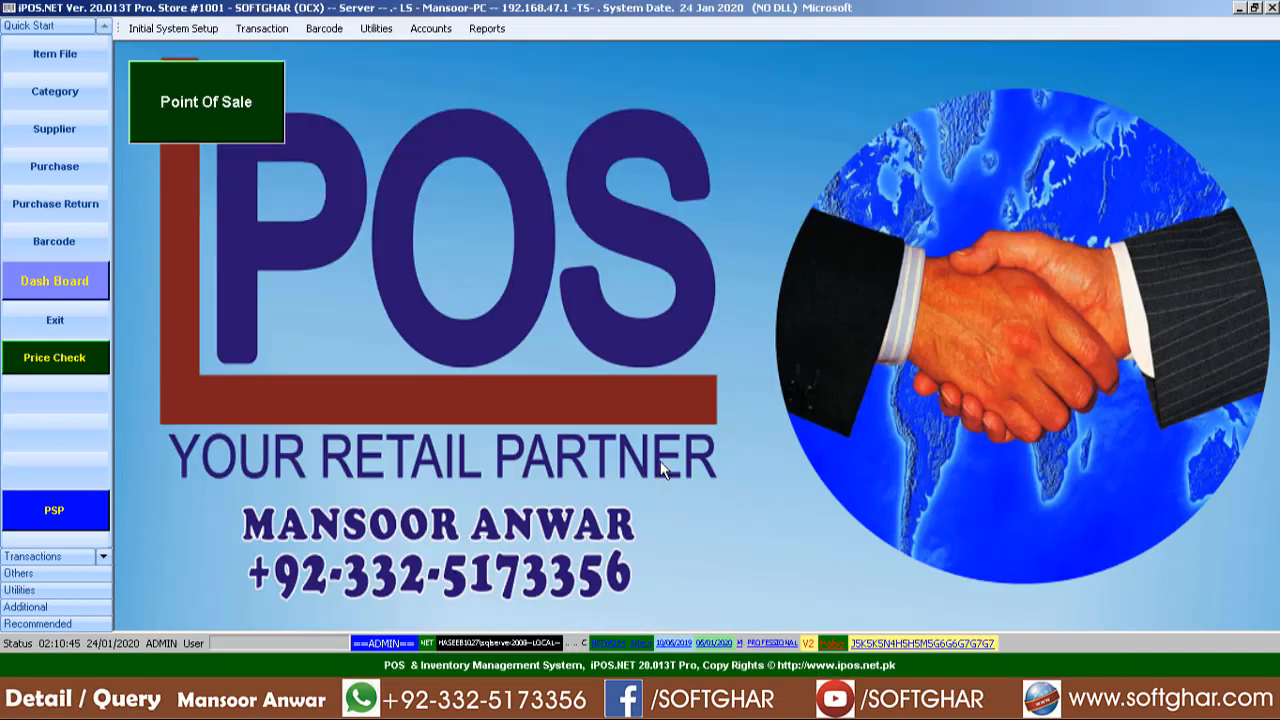
Run stock posting, acknowledge success and close the Posting Form
left_click(583, 352)
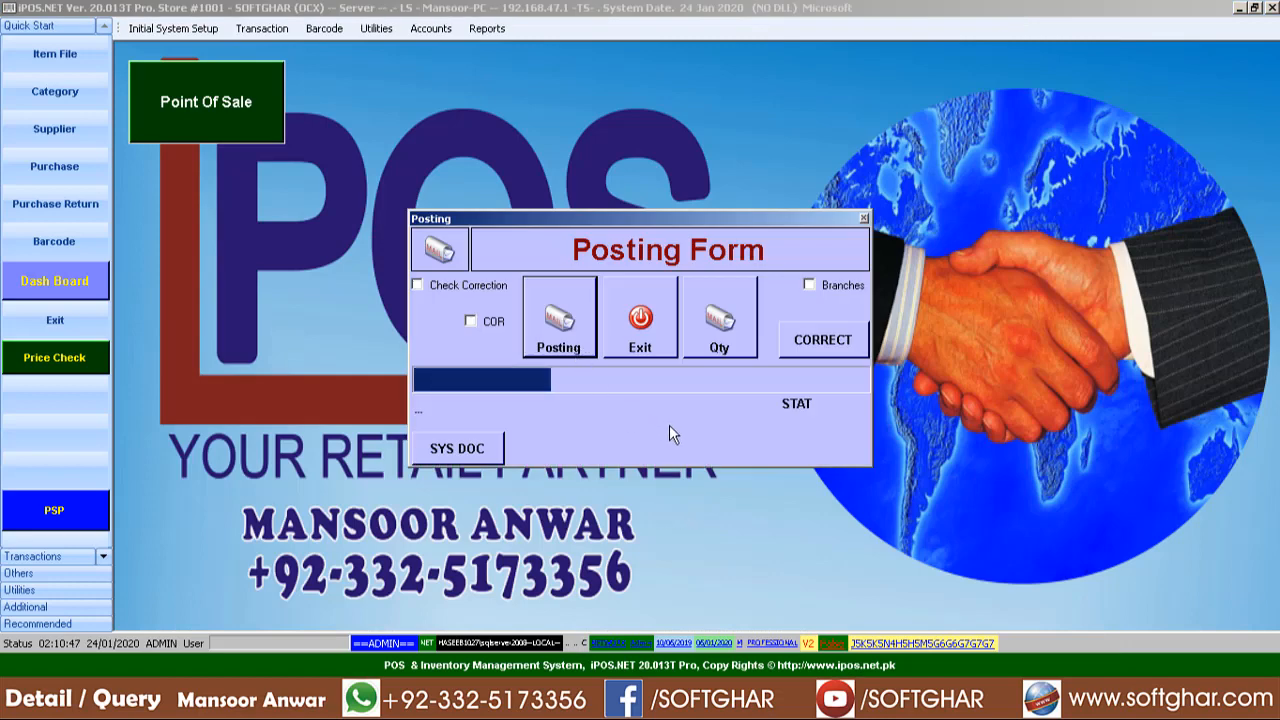
left_click(738, 406)
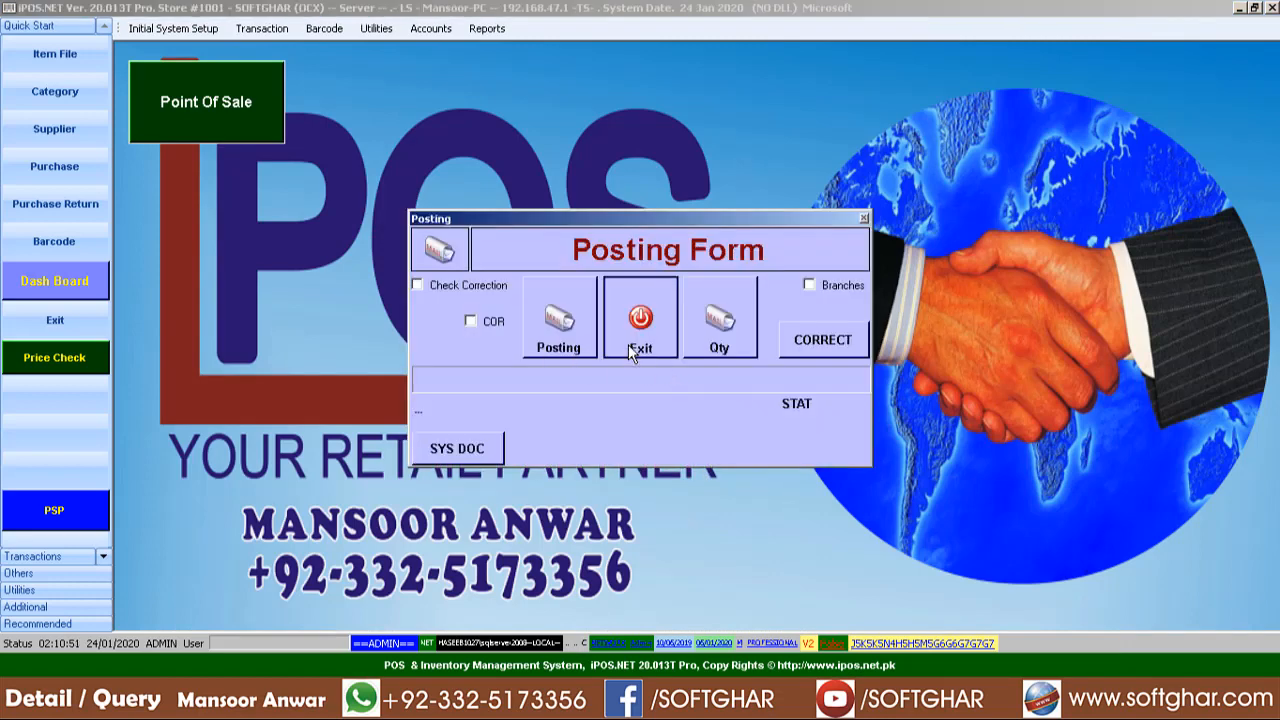
left_click(628, 340)
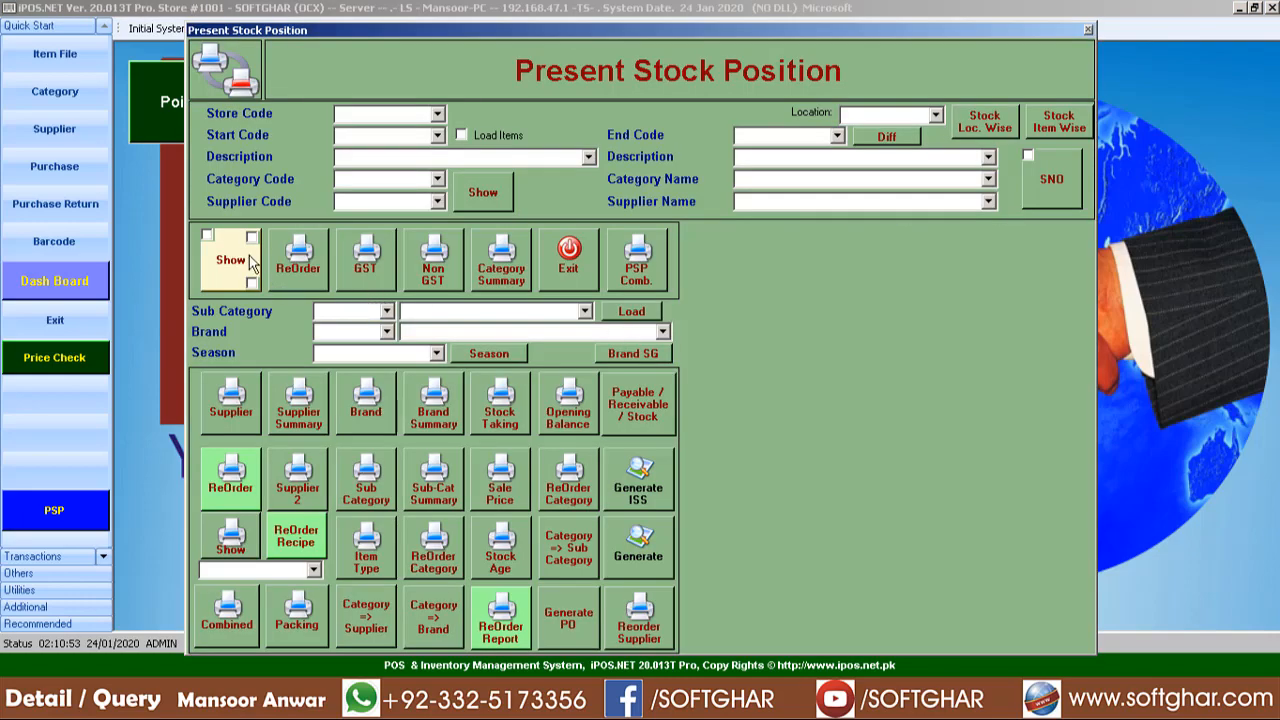
Preview Present Stock Position to its last page, verifying 15.00 units, 2,616.67 cost, 3,375.00 sale
left_click(250, 258)
left_click(734, 468)
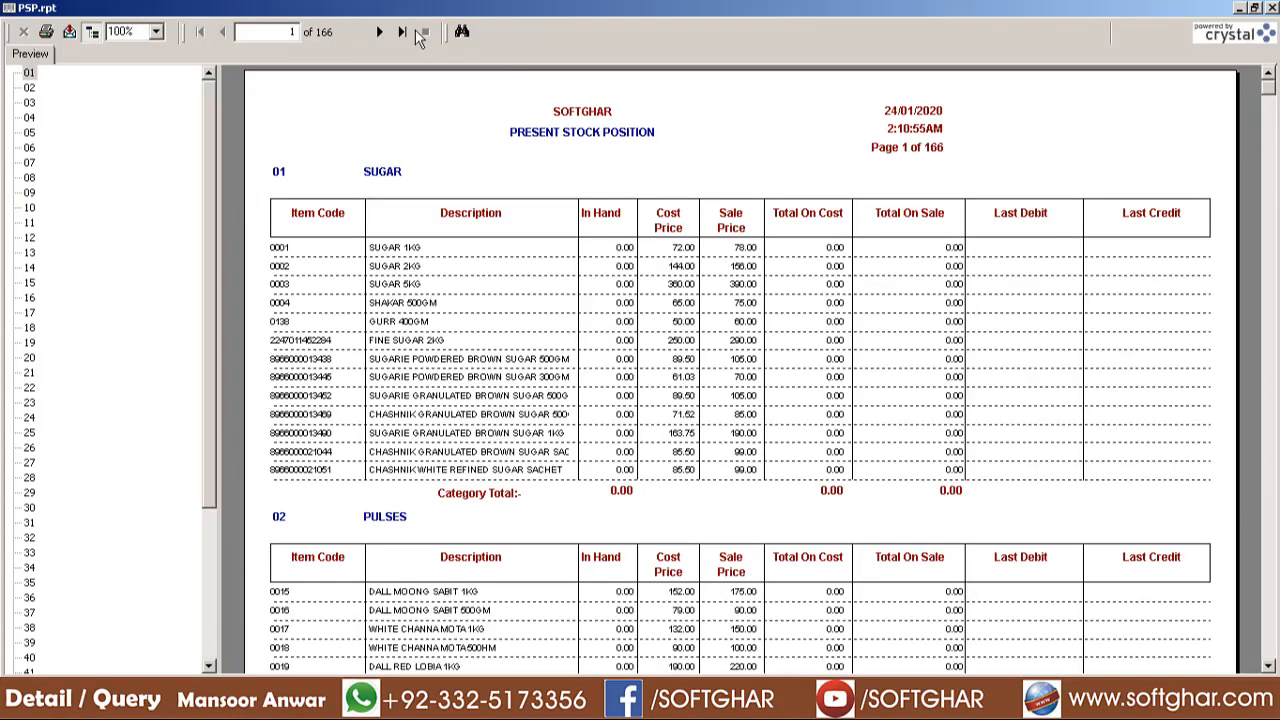
left_click(401, 31)
scroll(628, 487, "down", 5)
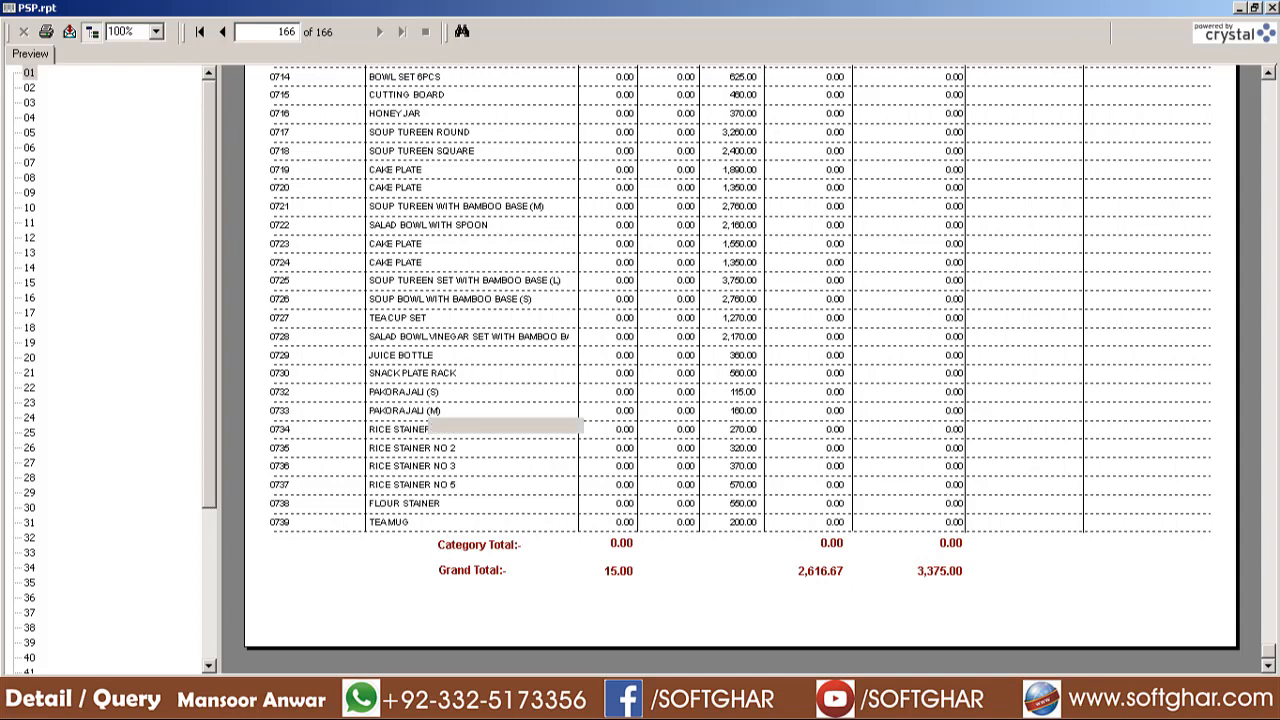
left_click(1271, 8)
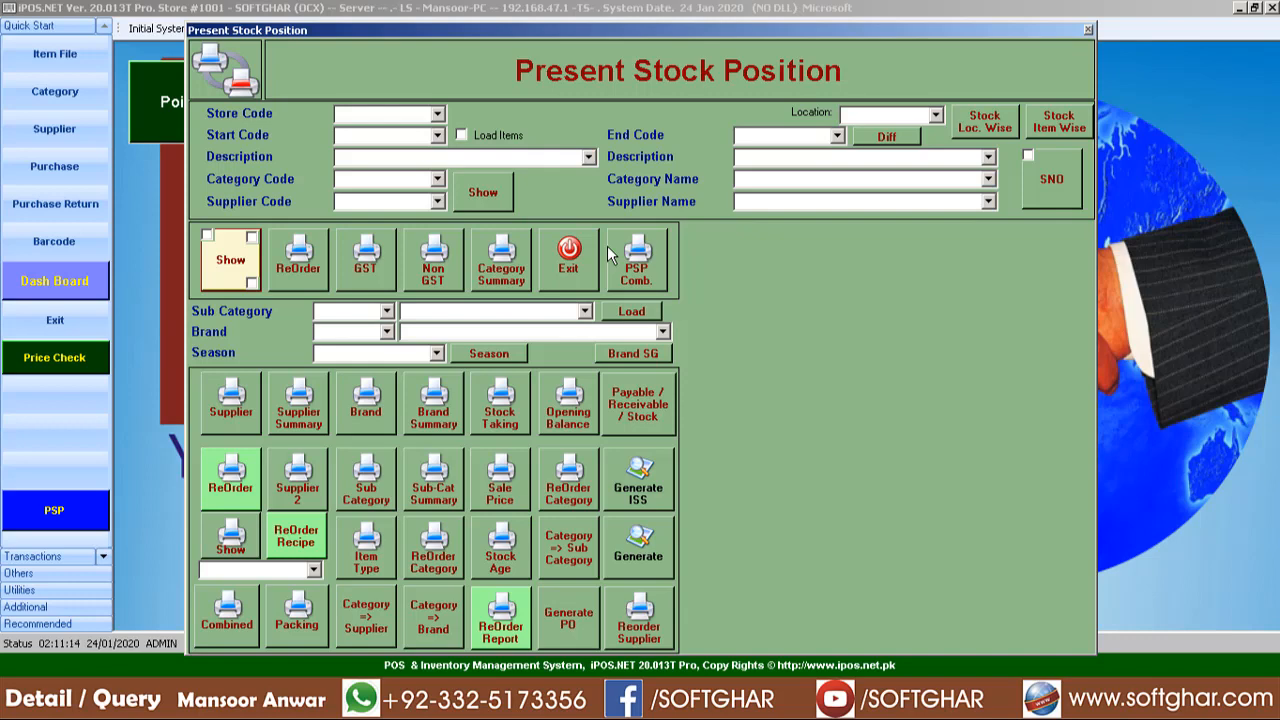
left_click(571, 251)
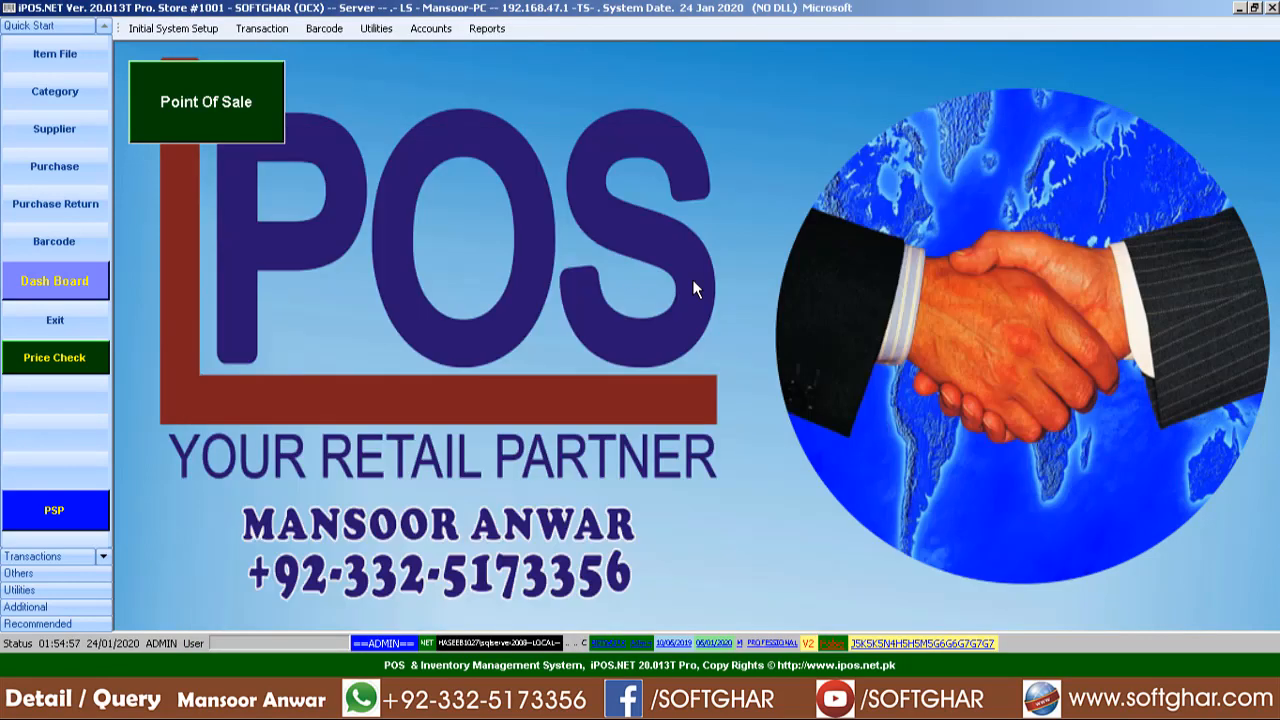
left_click(498, 28)
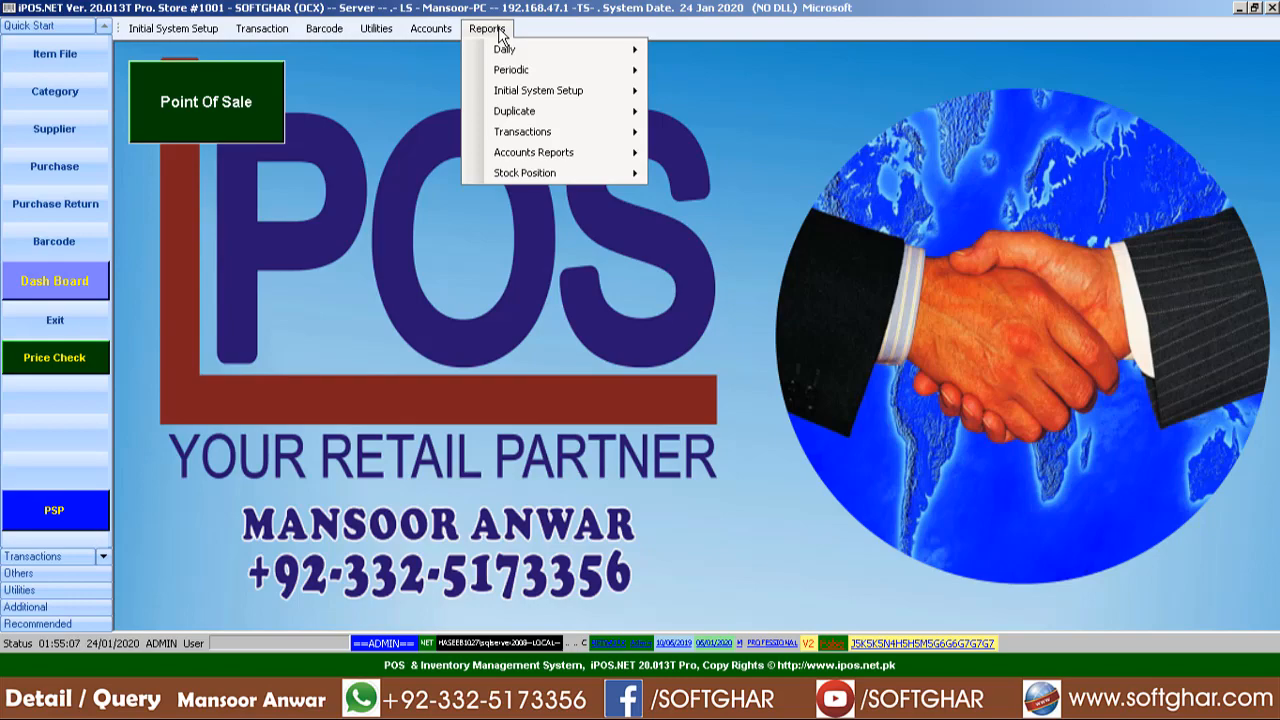
mouse_move(599, 96)
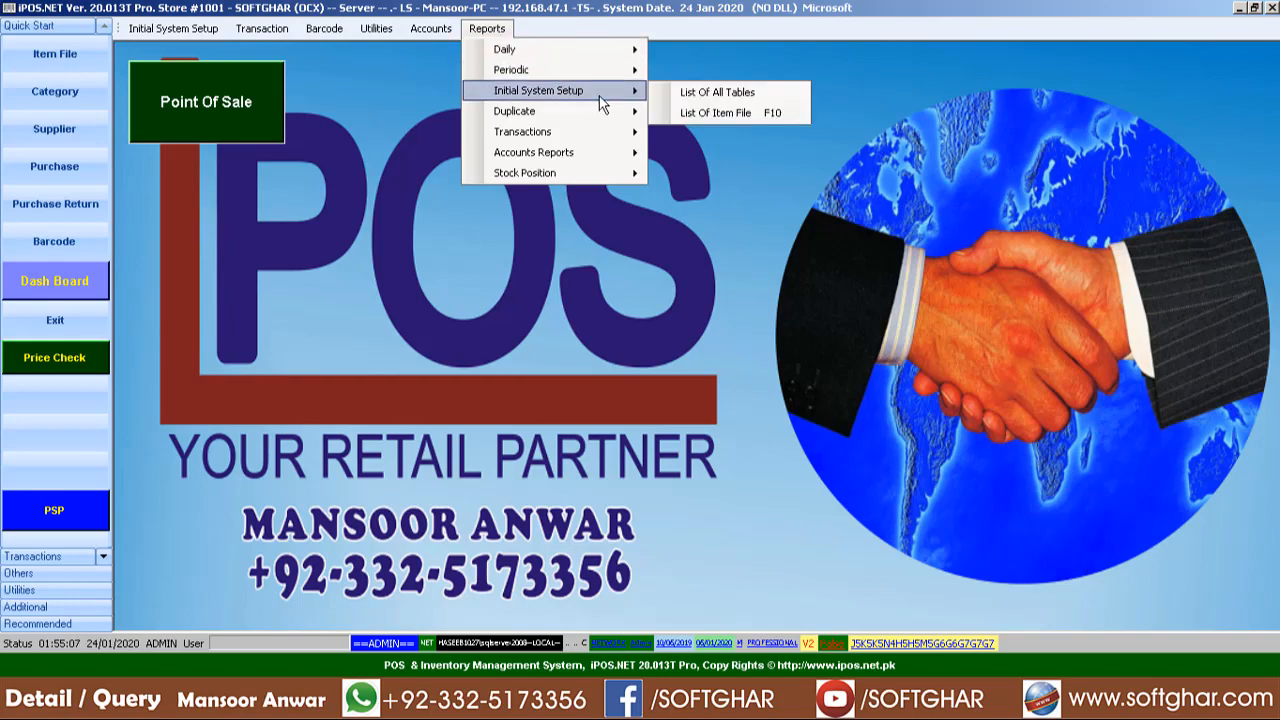
left_click(746, 110)
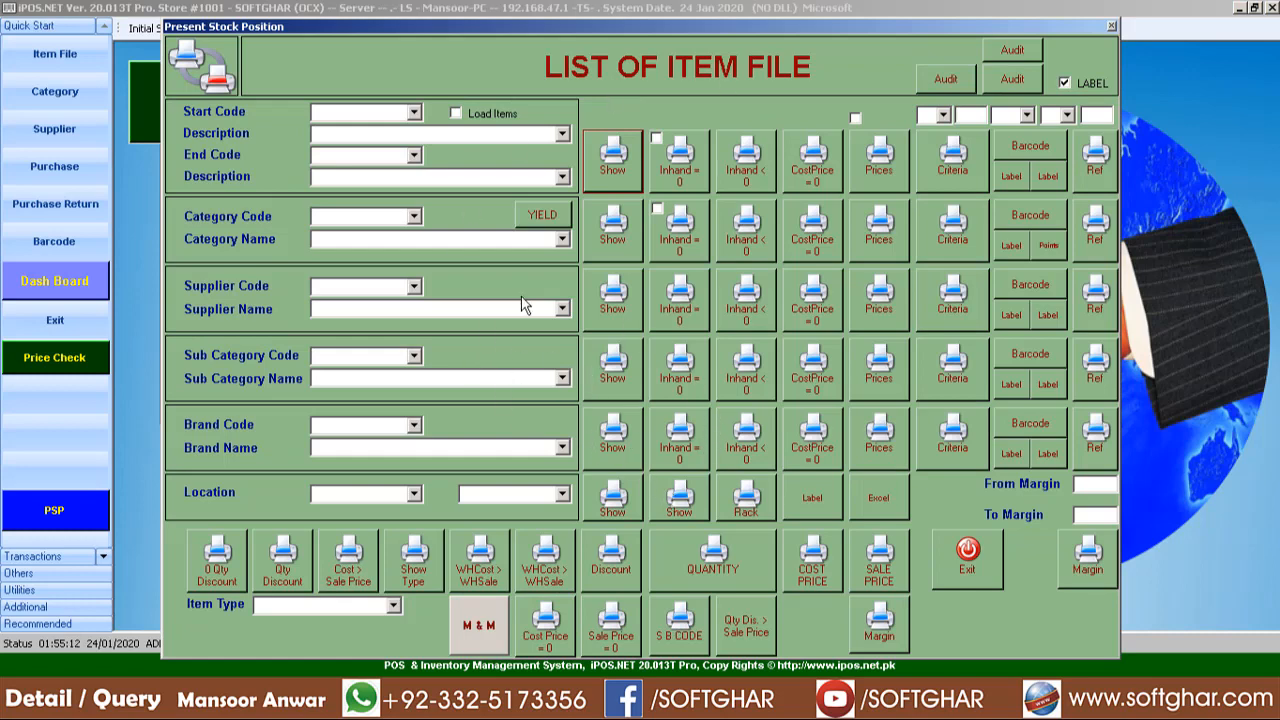
left_click(565, 630)
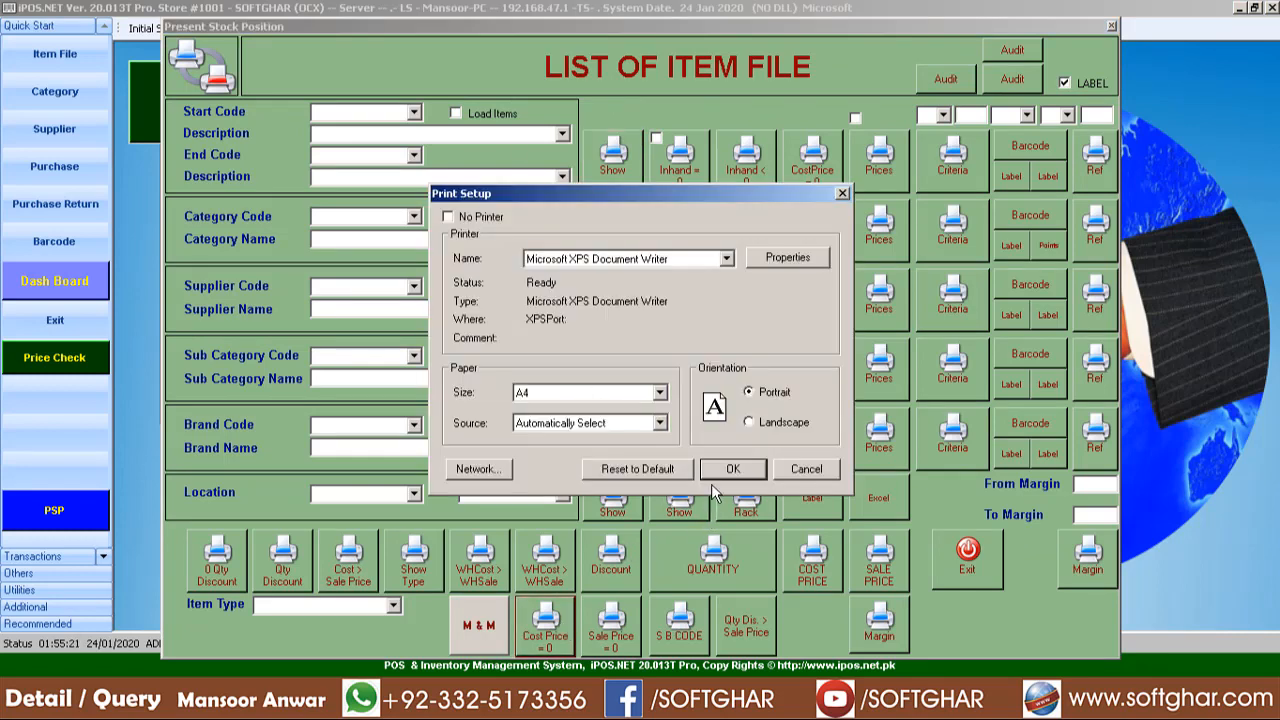
left_click(730, 469)
scroll(852, 290, "down", 5)
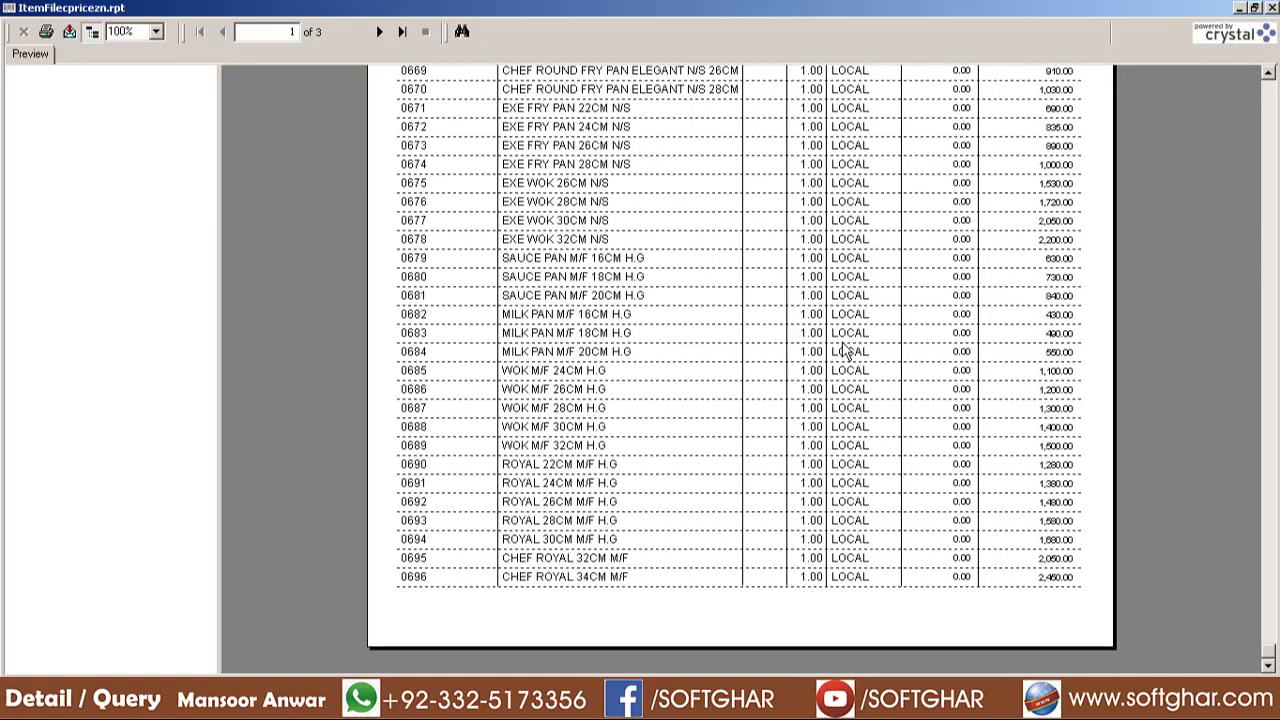
scroll(600, 200, "up", 5)
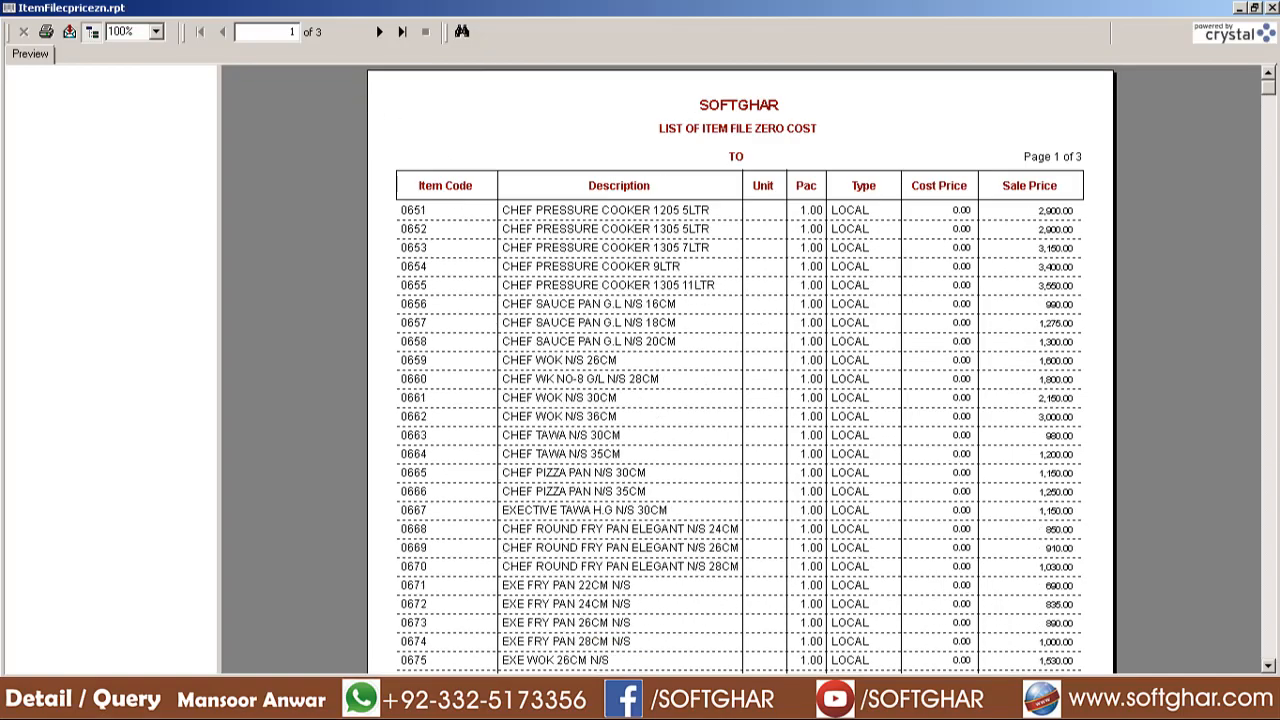
left_click(1271, 7)
left_click(622, 650)
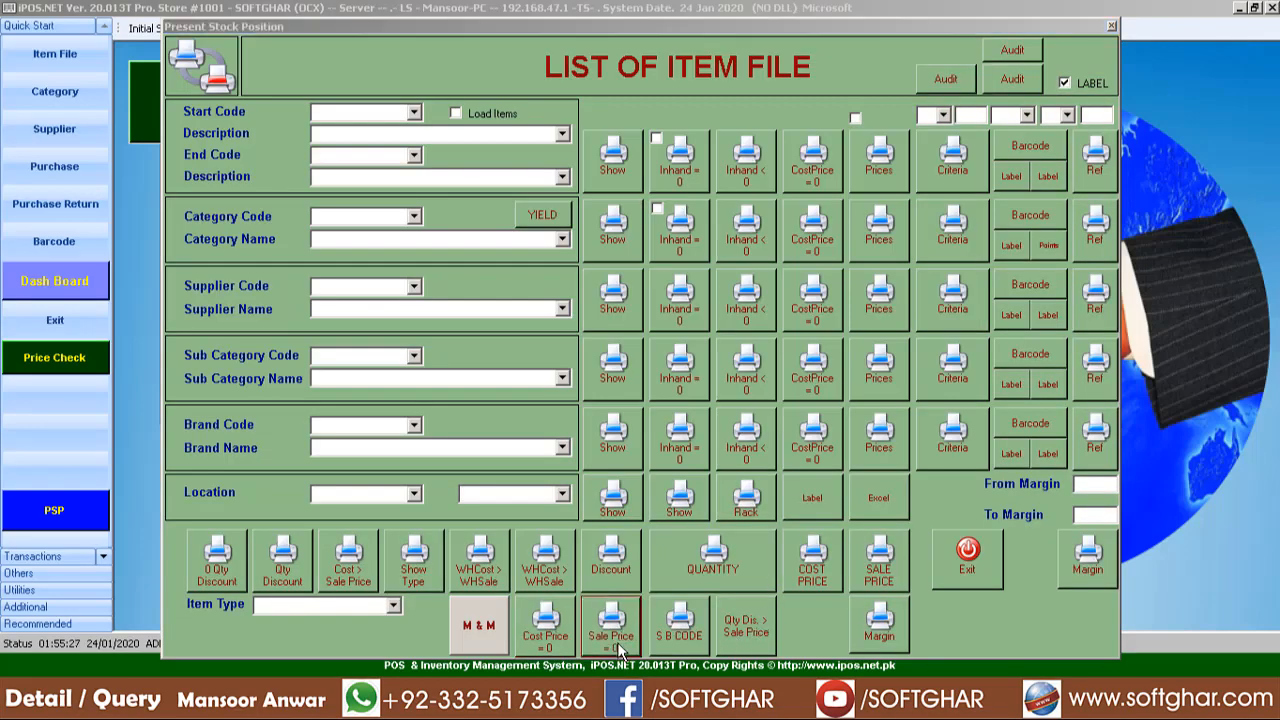
left_click(740, 468)
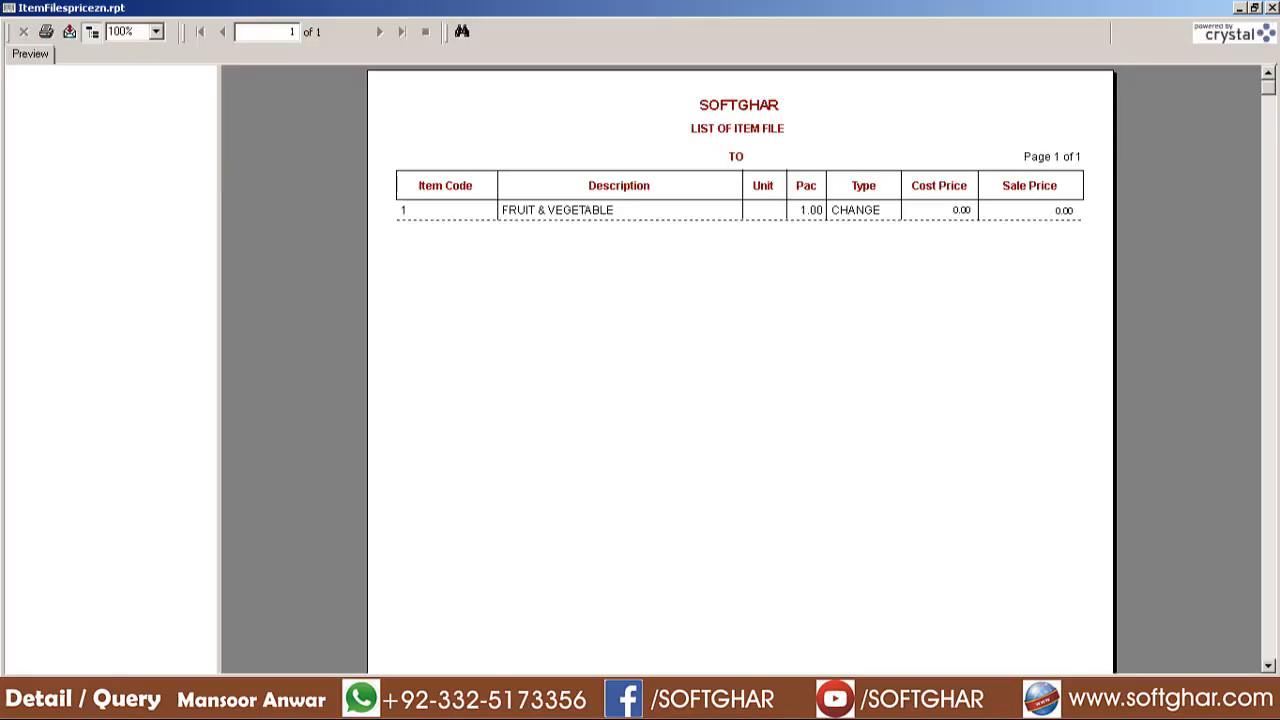
left_click(1271, 7)
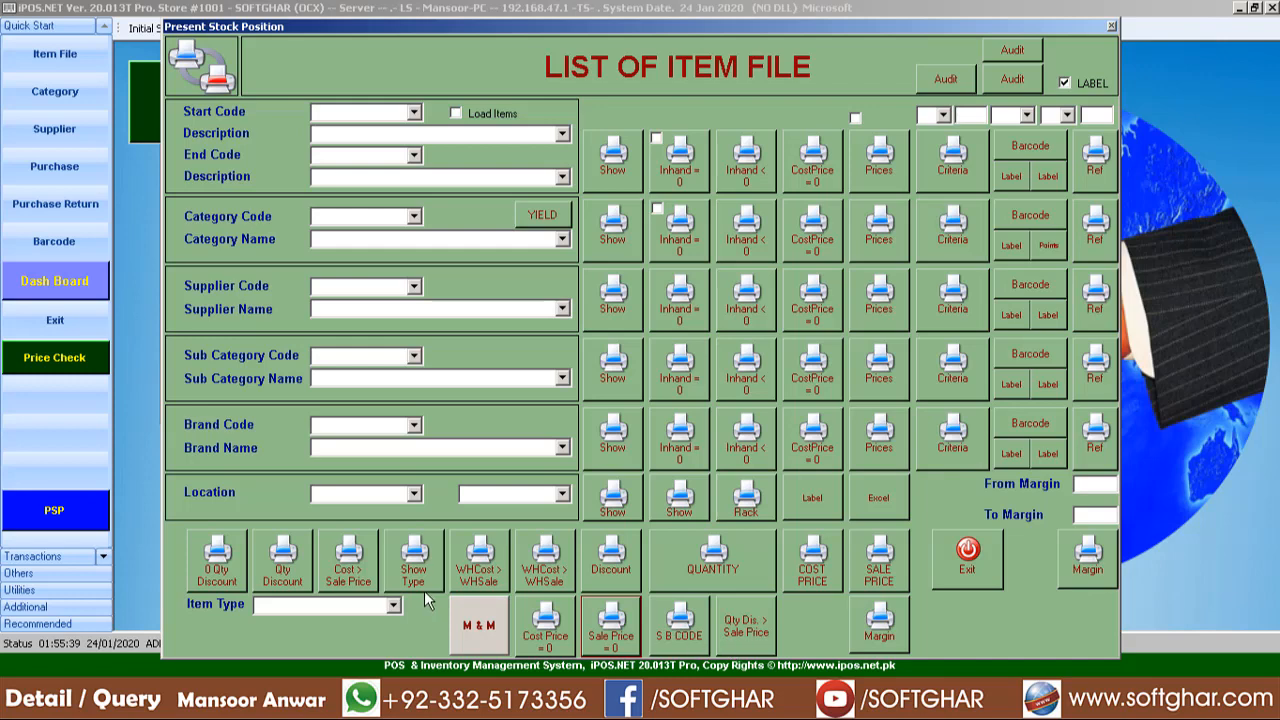
left_click(362, 568)
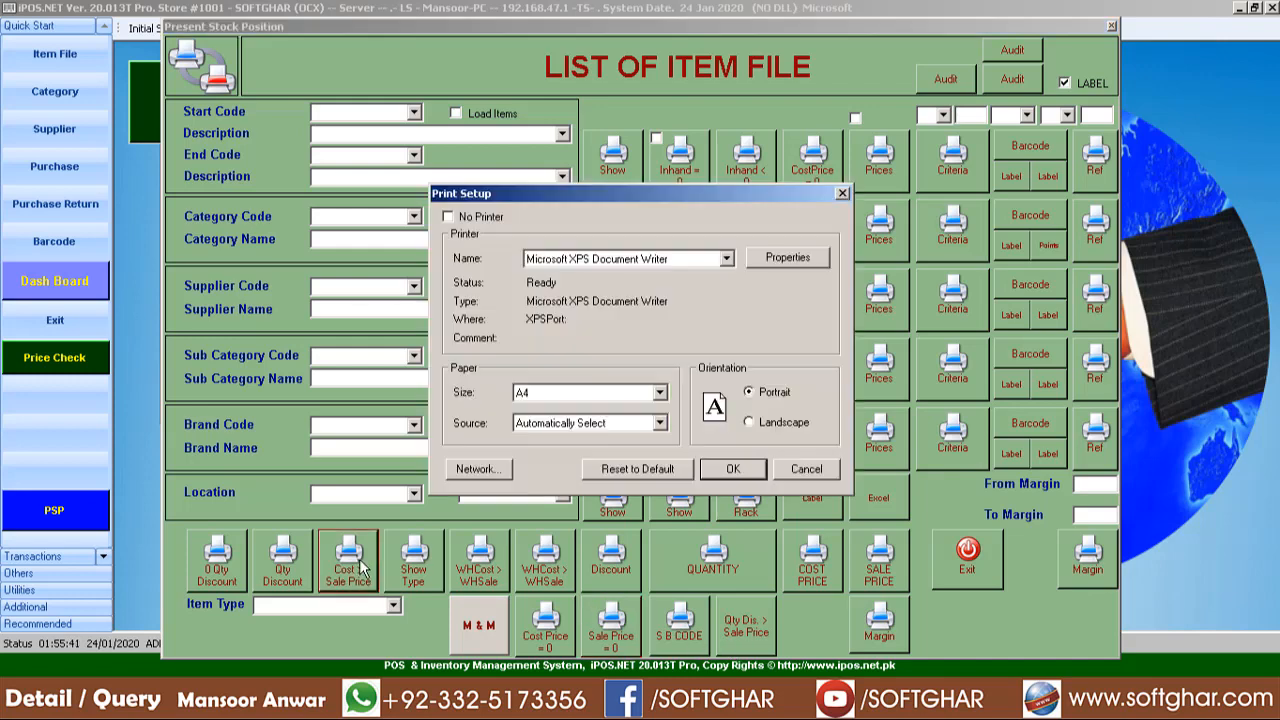
left_click(738, 465)
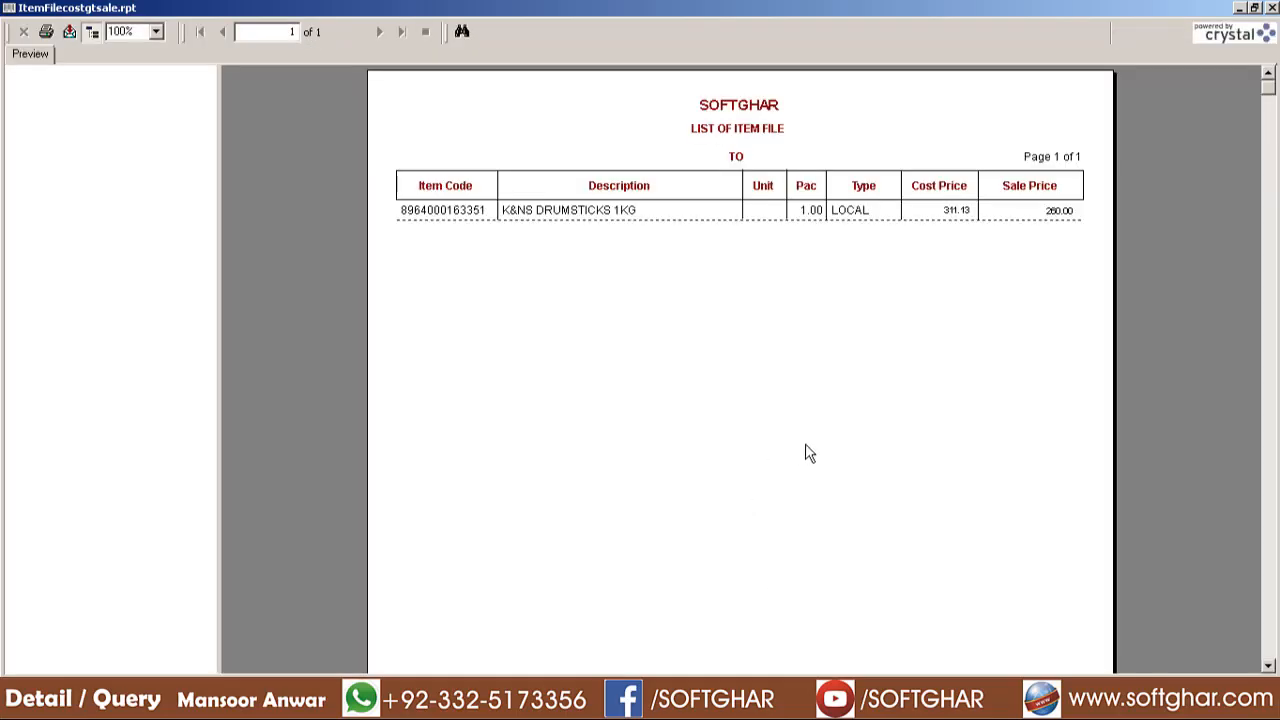
left_click(549, 212)
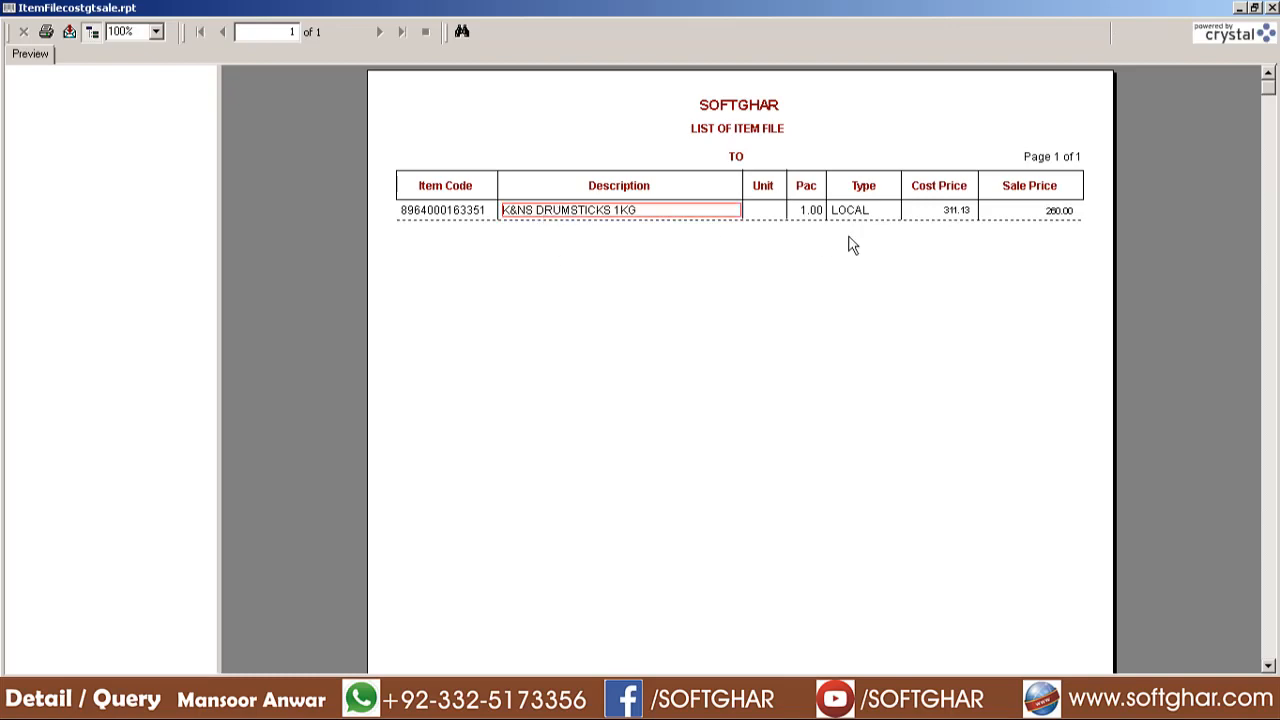
left_click(1070, 221)
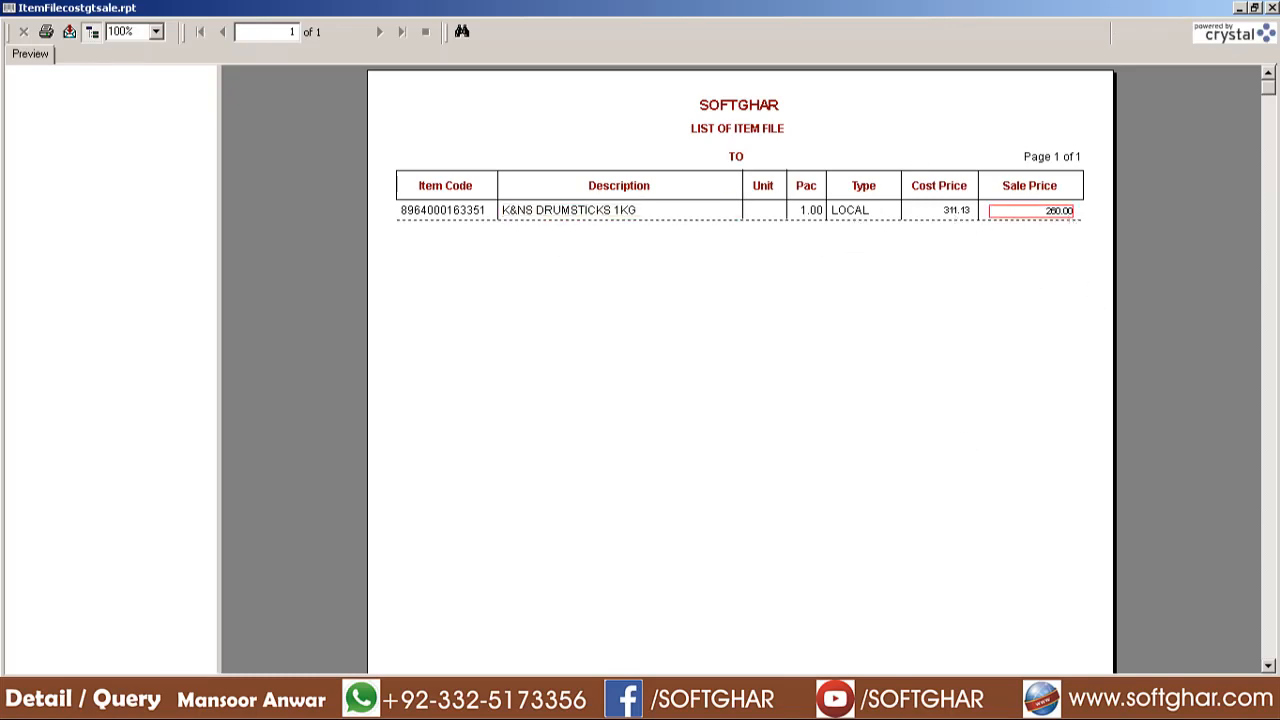